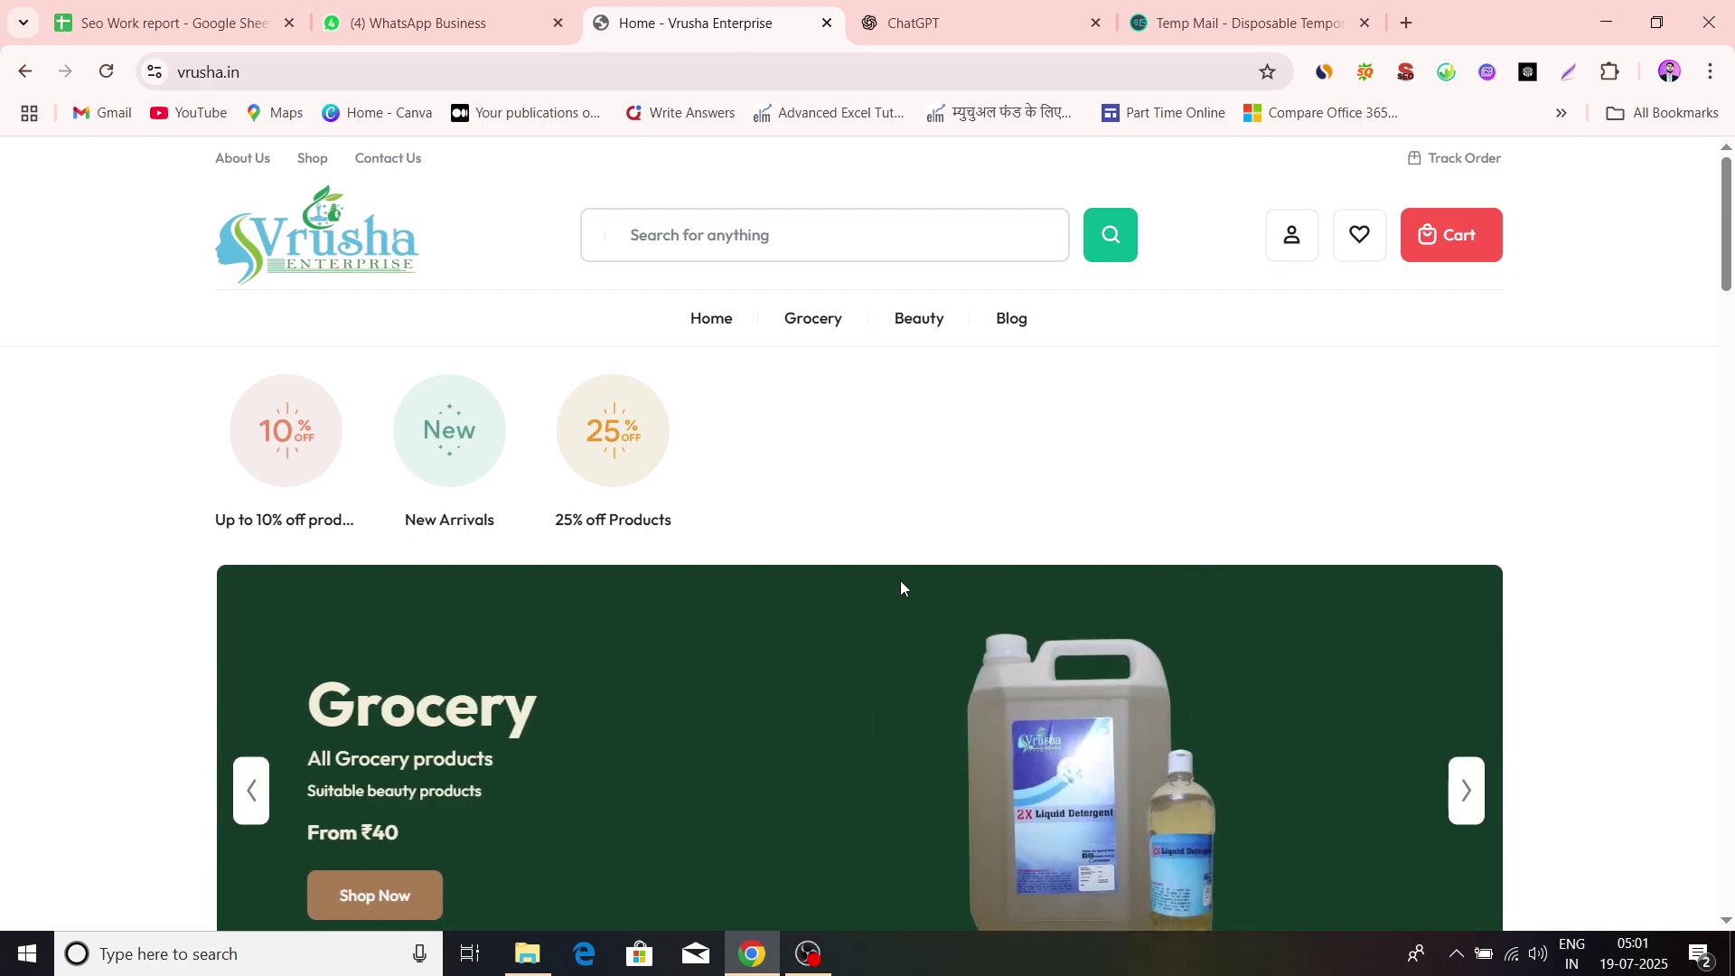
Open Create Account from the header account icon's Account side panel
scroll(1095, 533, down, 20)
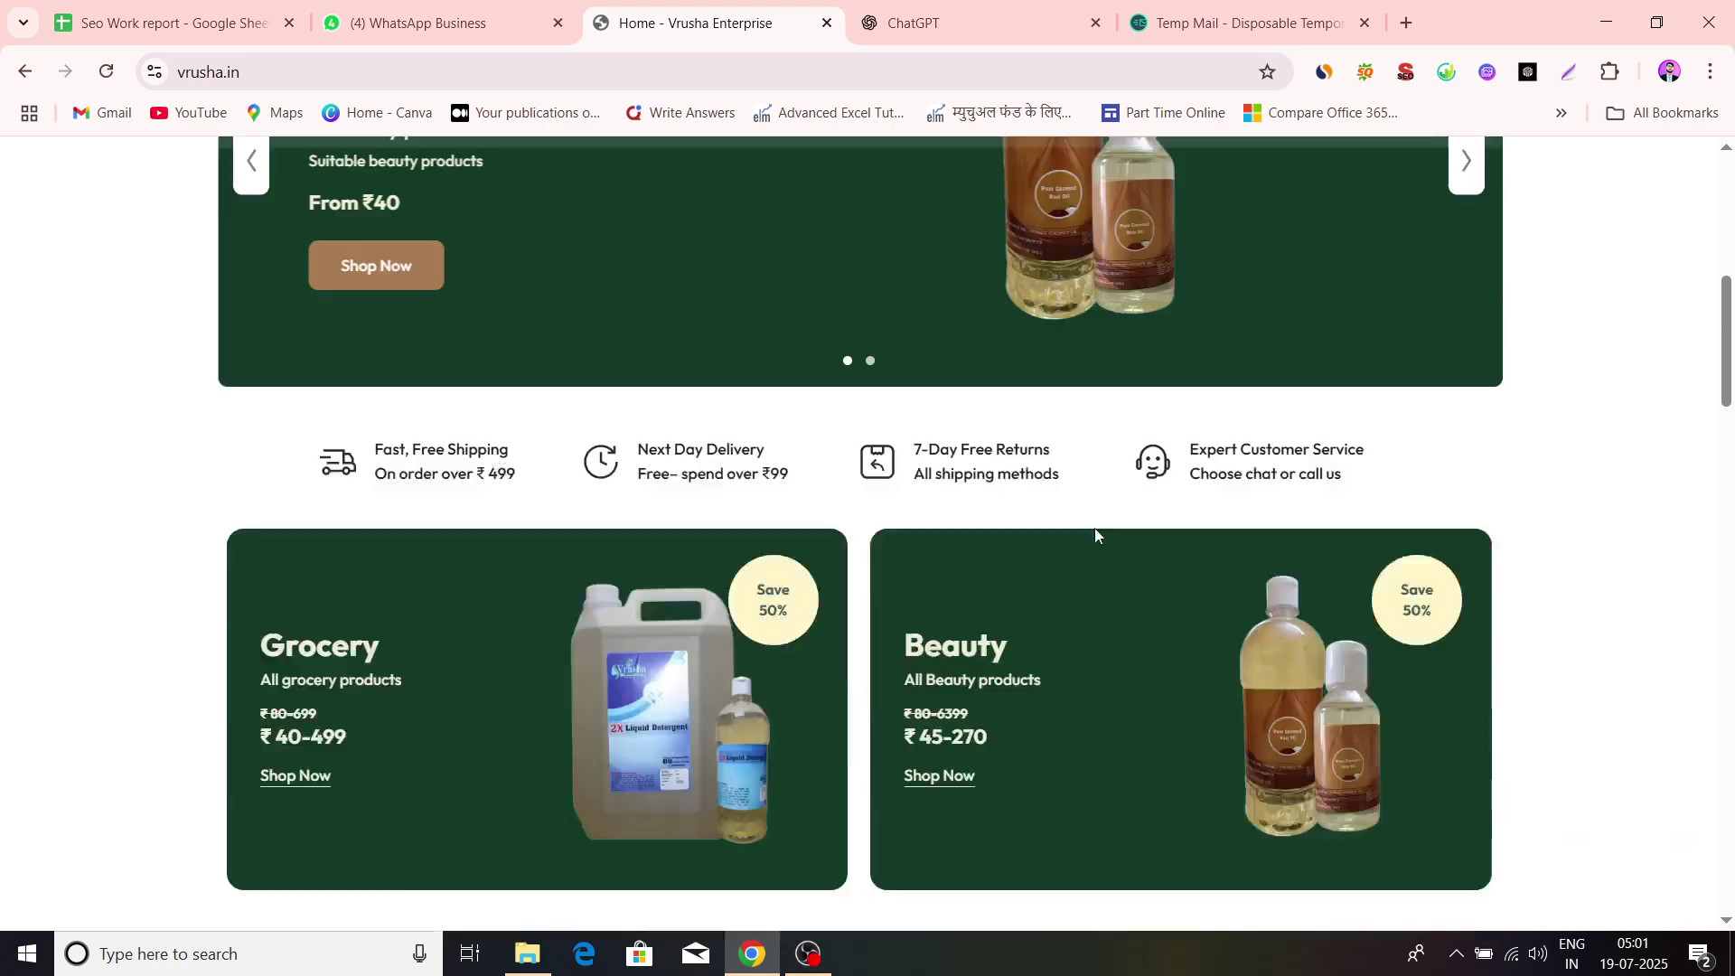
scroll(992, 458, up, 20)
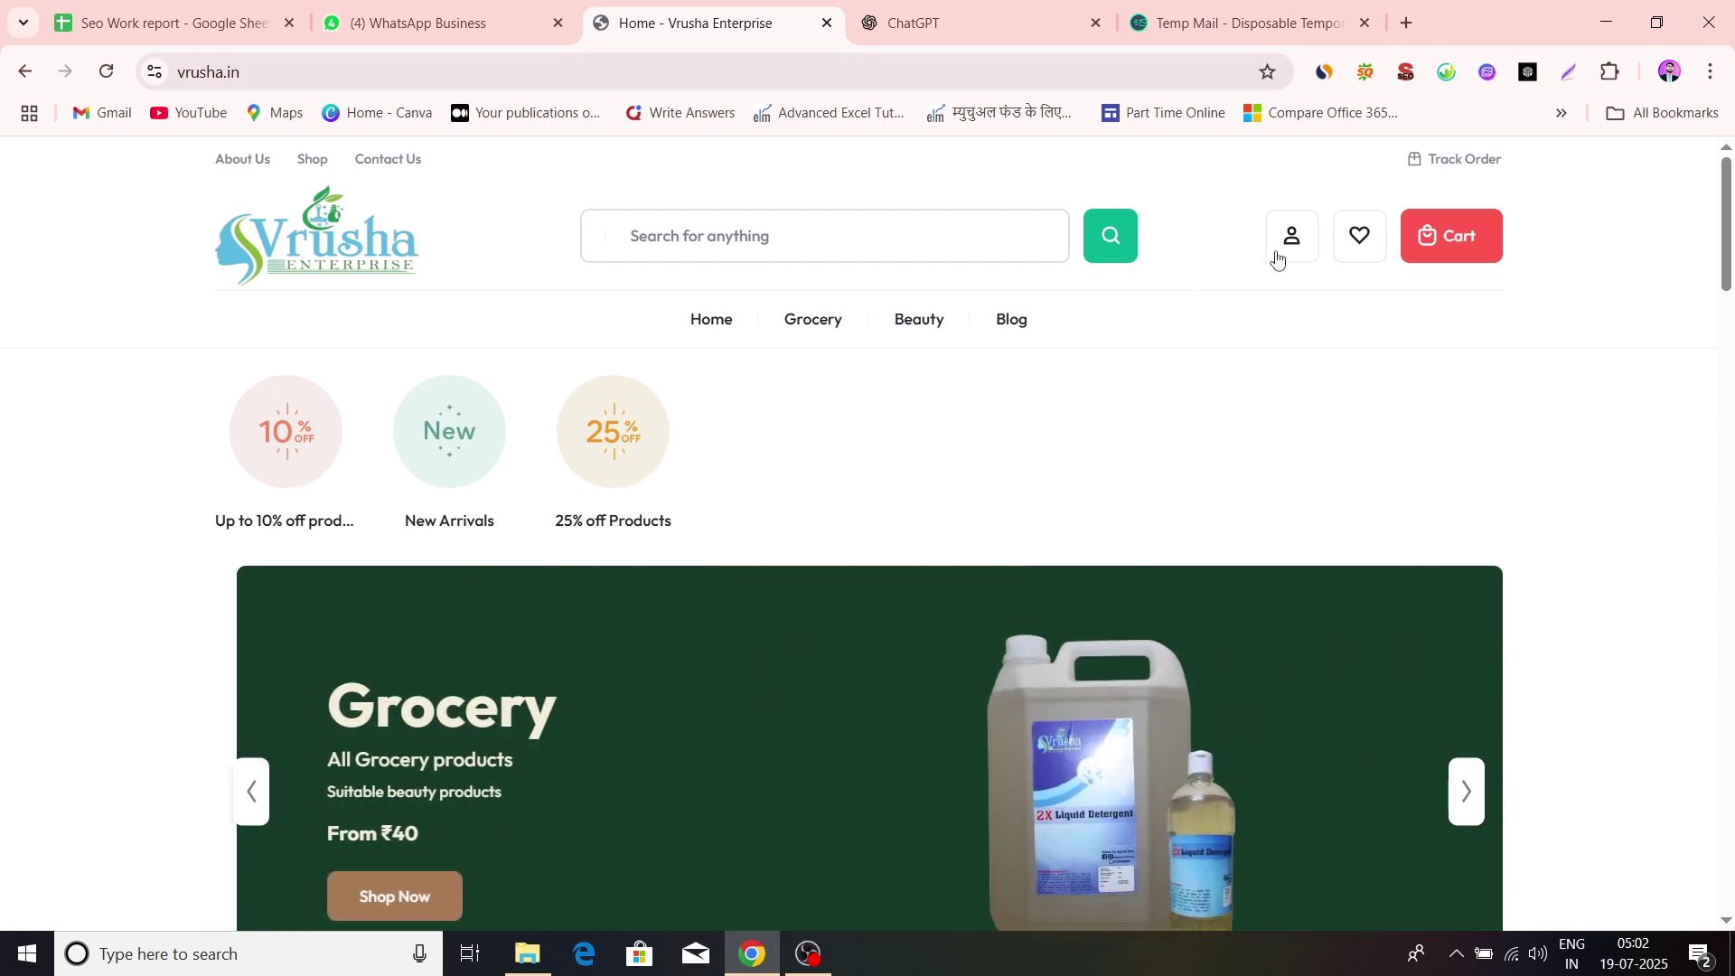
scroll(1279, 259, up, 5)
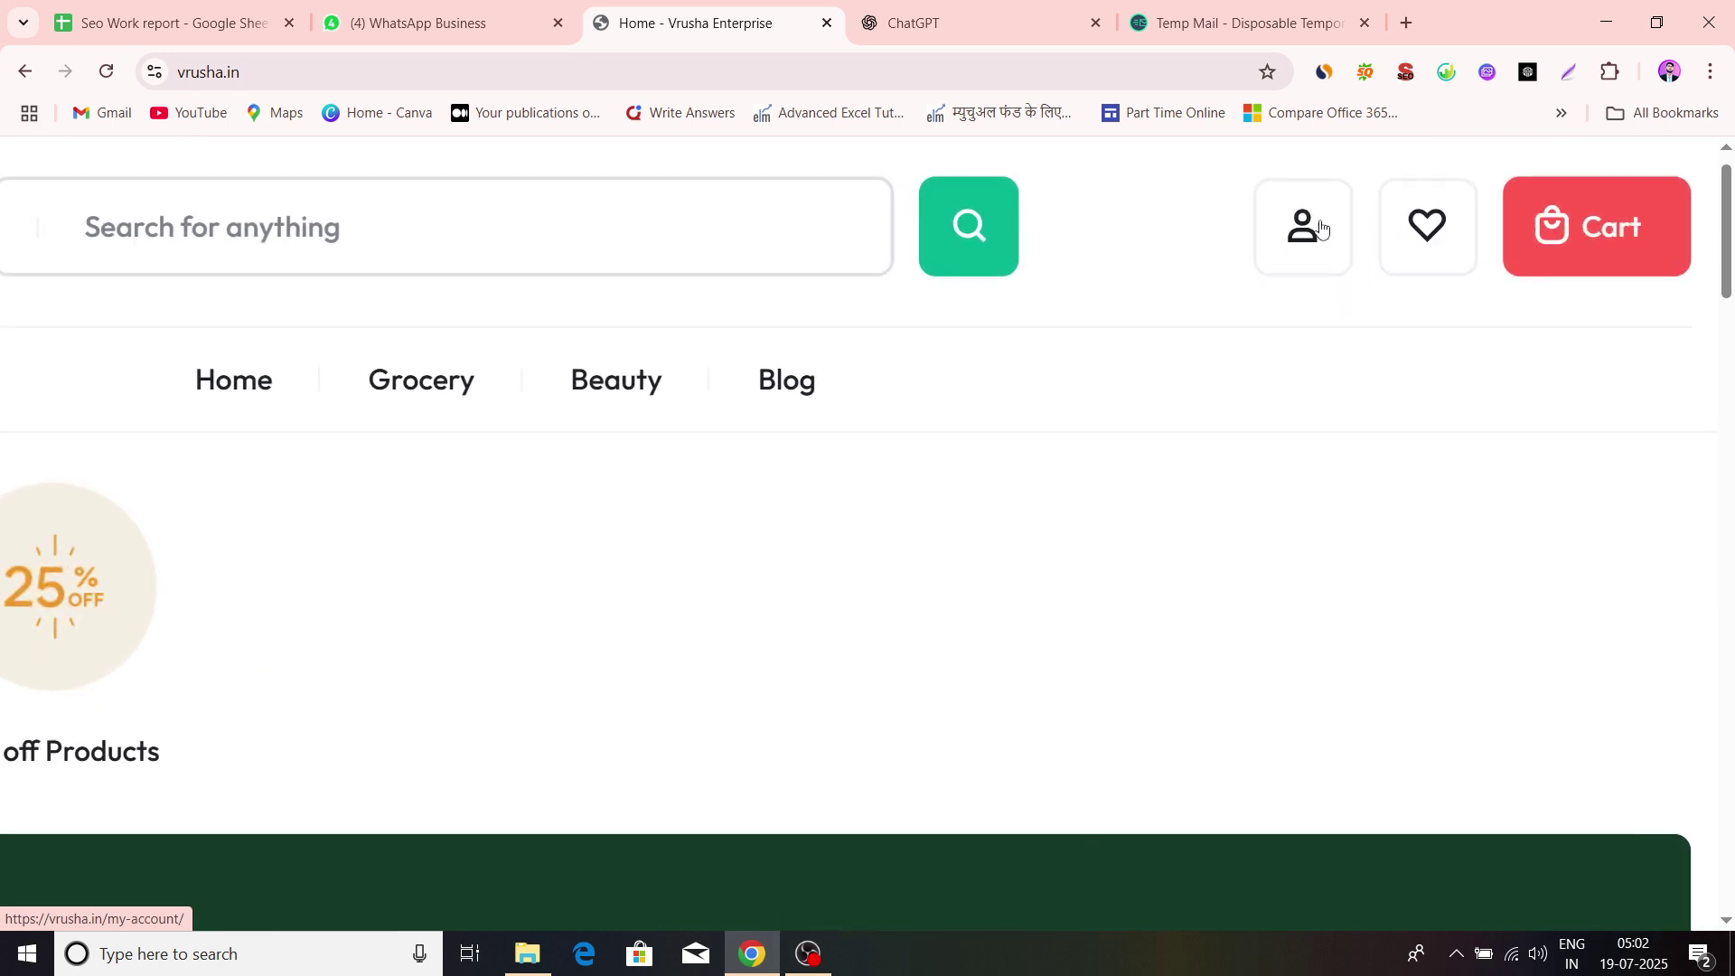
scroll(1279, 390, down, 5)
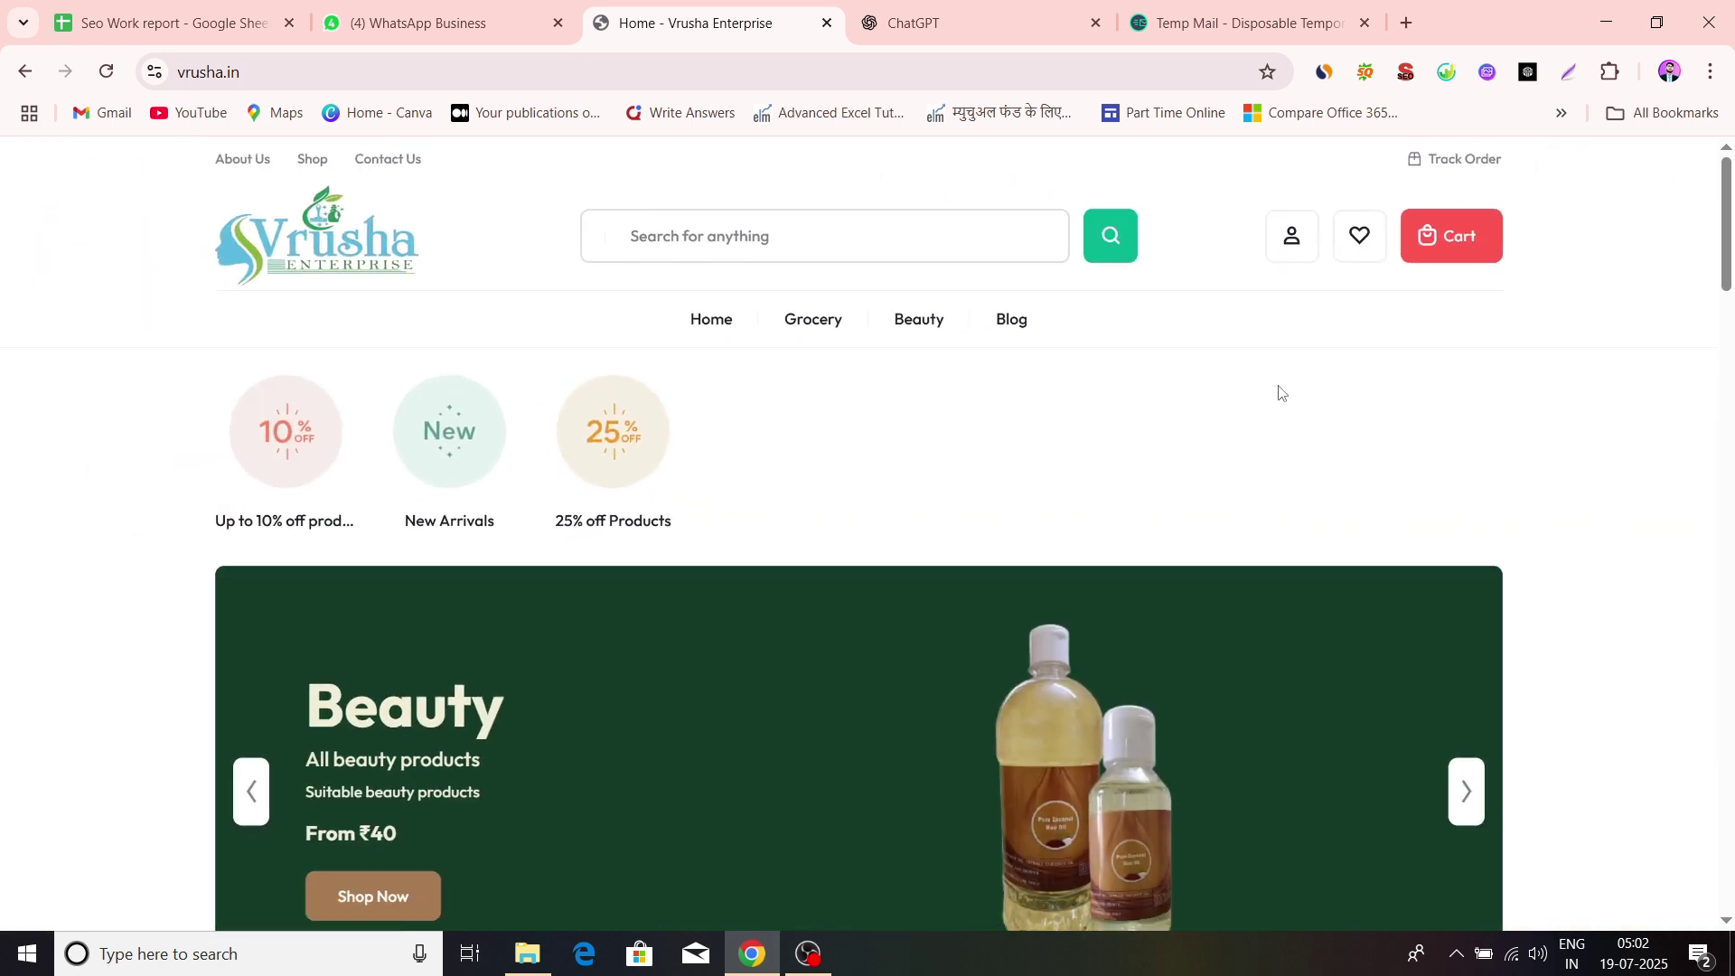
click(1291, 263)
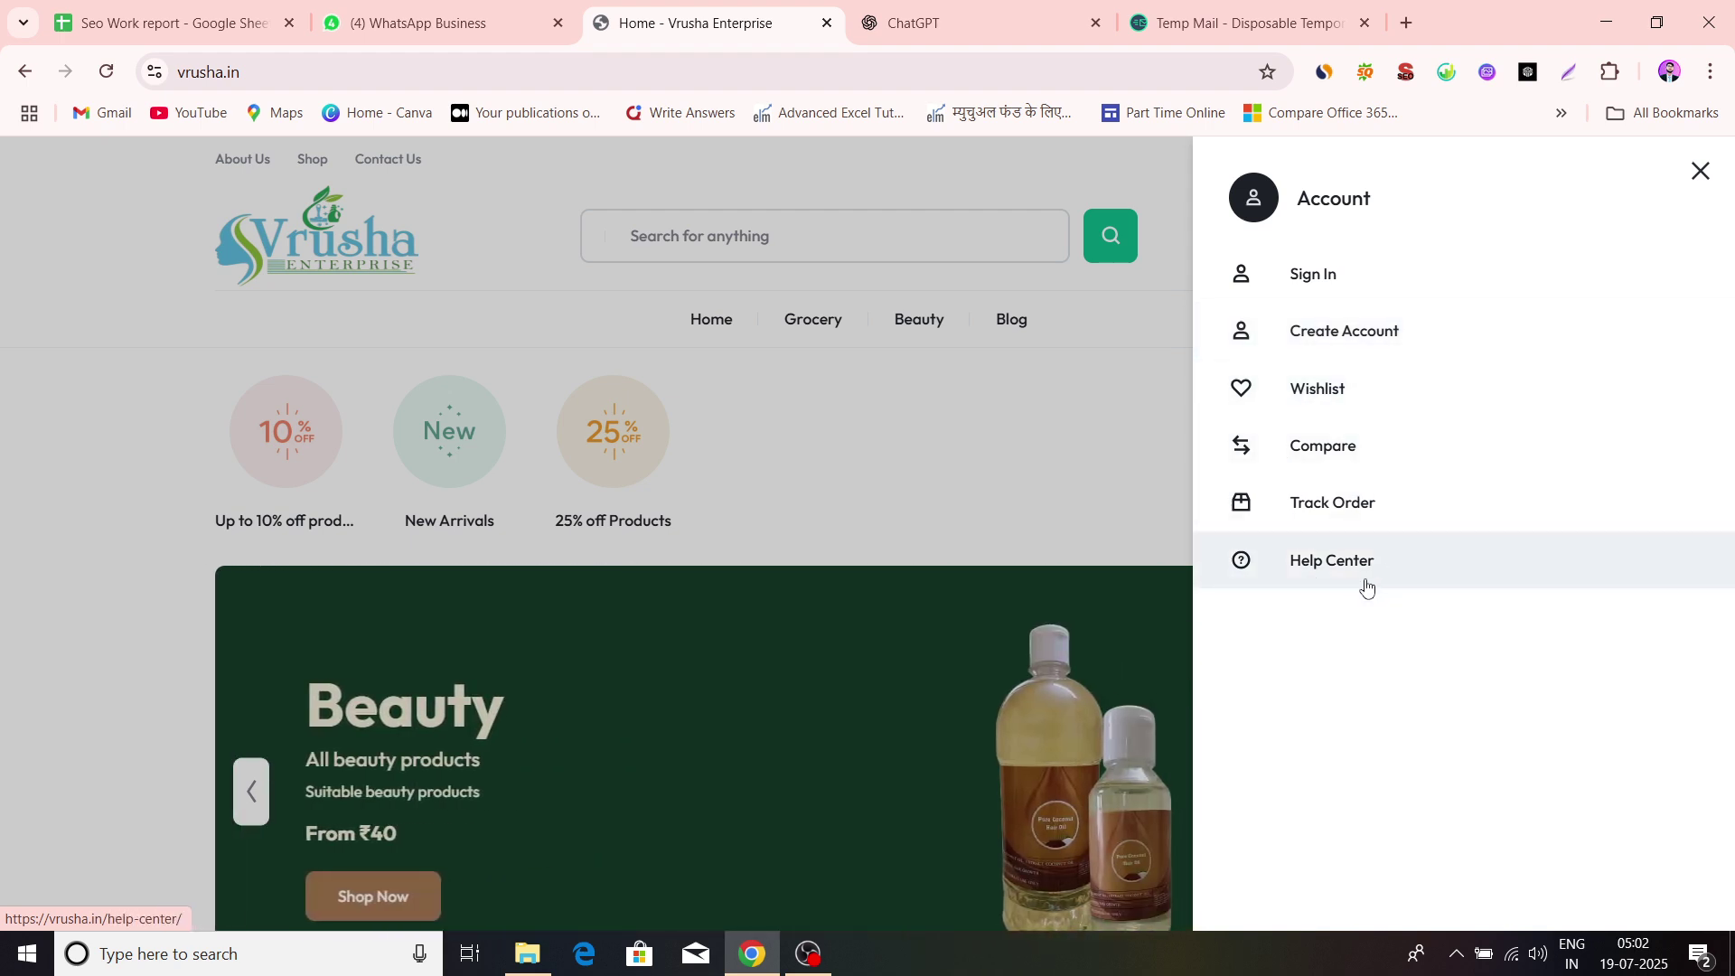
click(1406, 333)
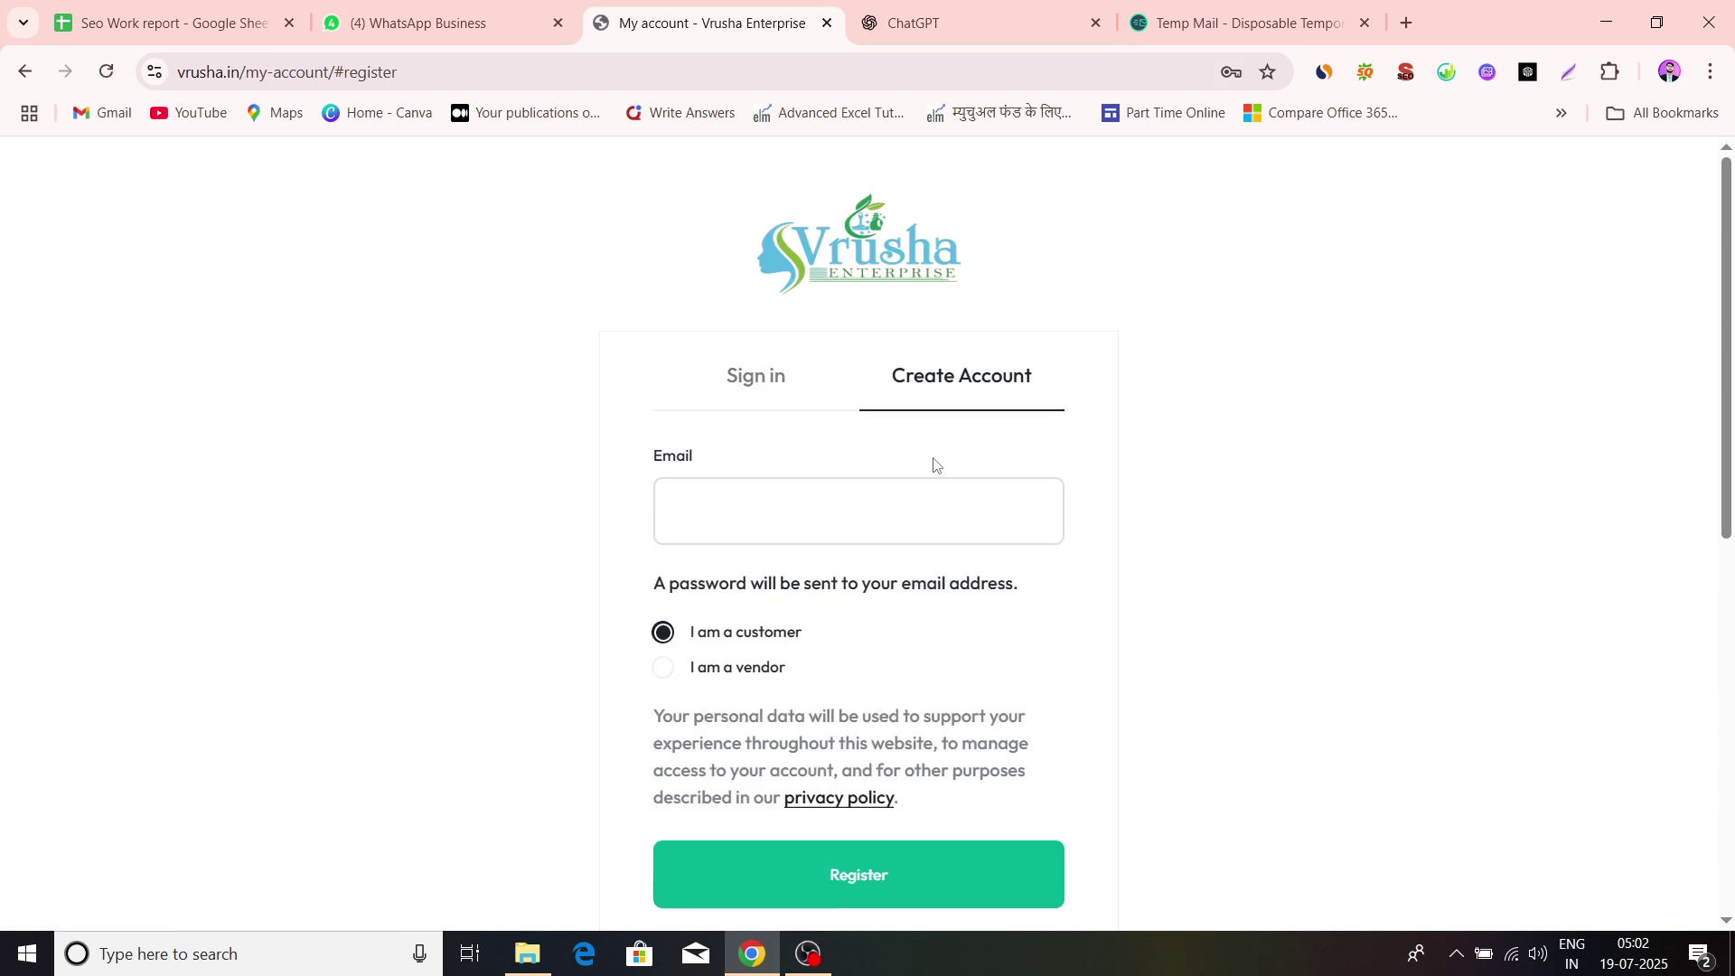
Copy a disposable address from the Temp Mail tab into the registration Email field
scroll(790, 414, down, 2)
scroll(792, 383, up, 1)
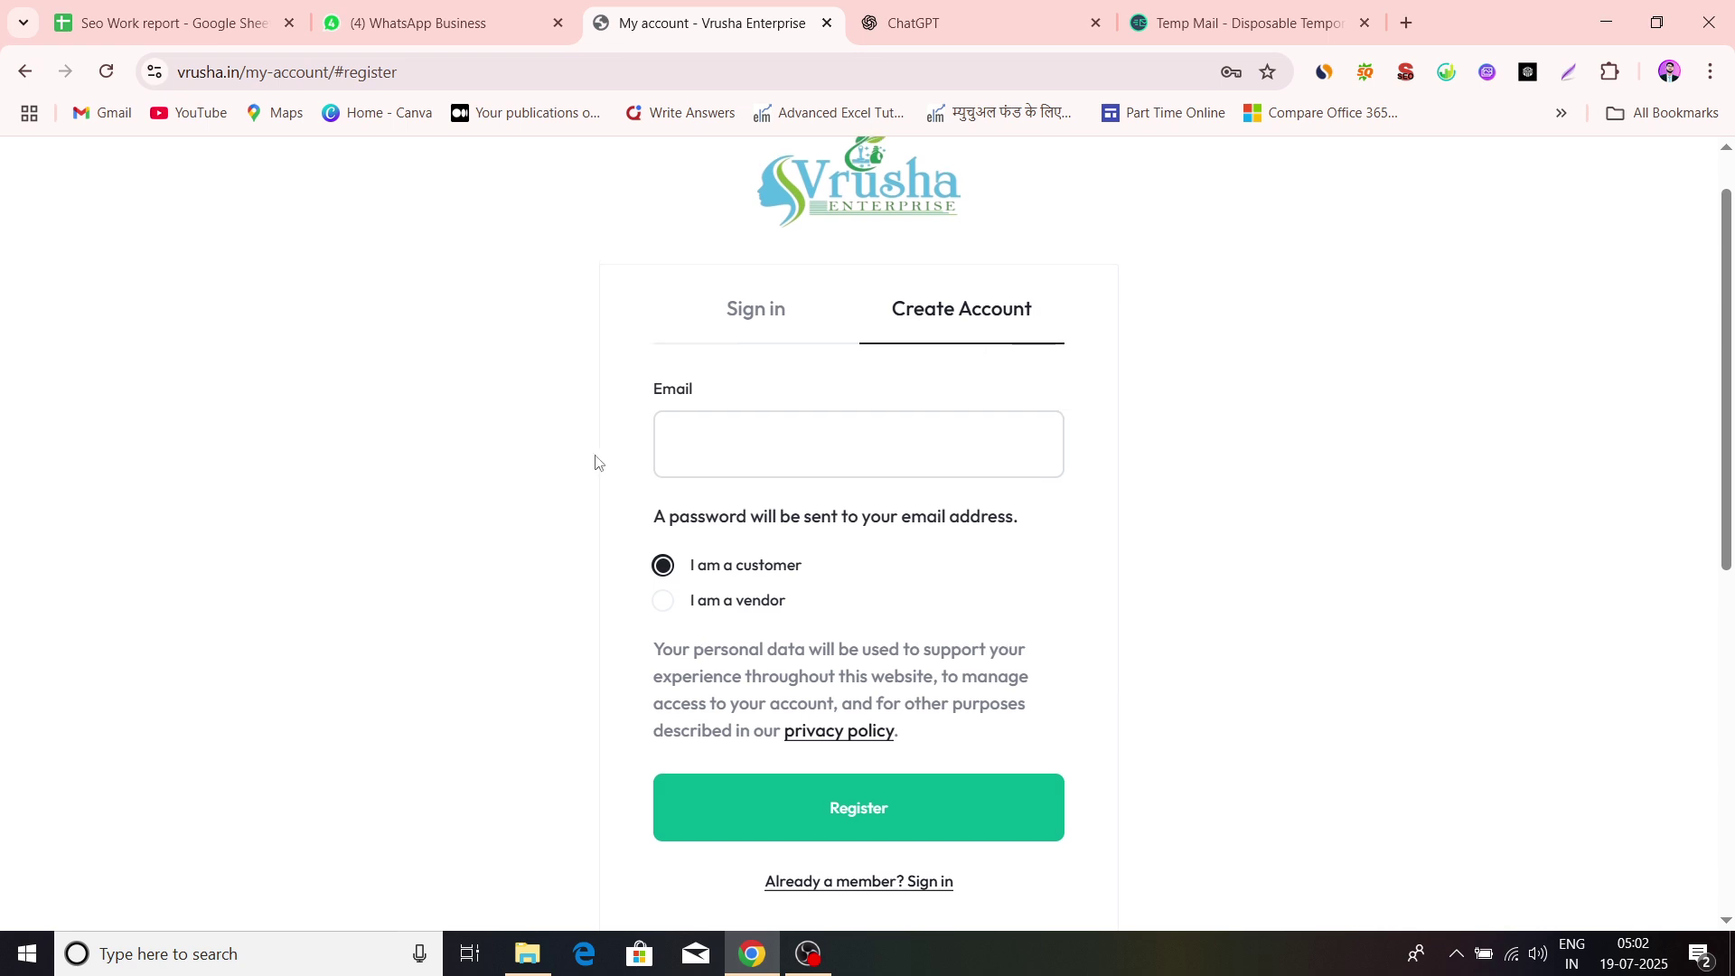
click(730, 429)
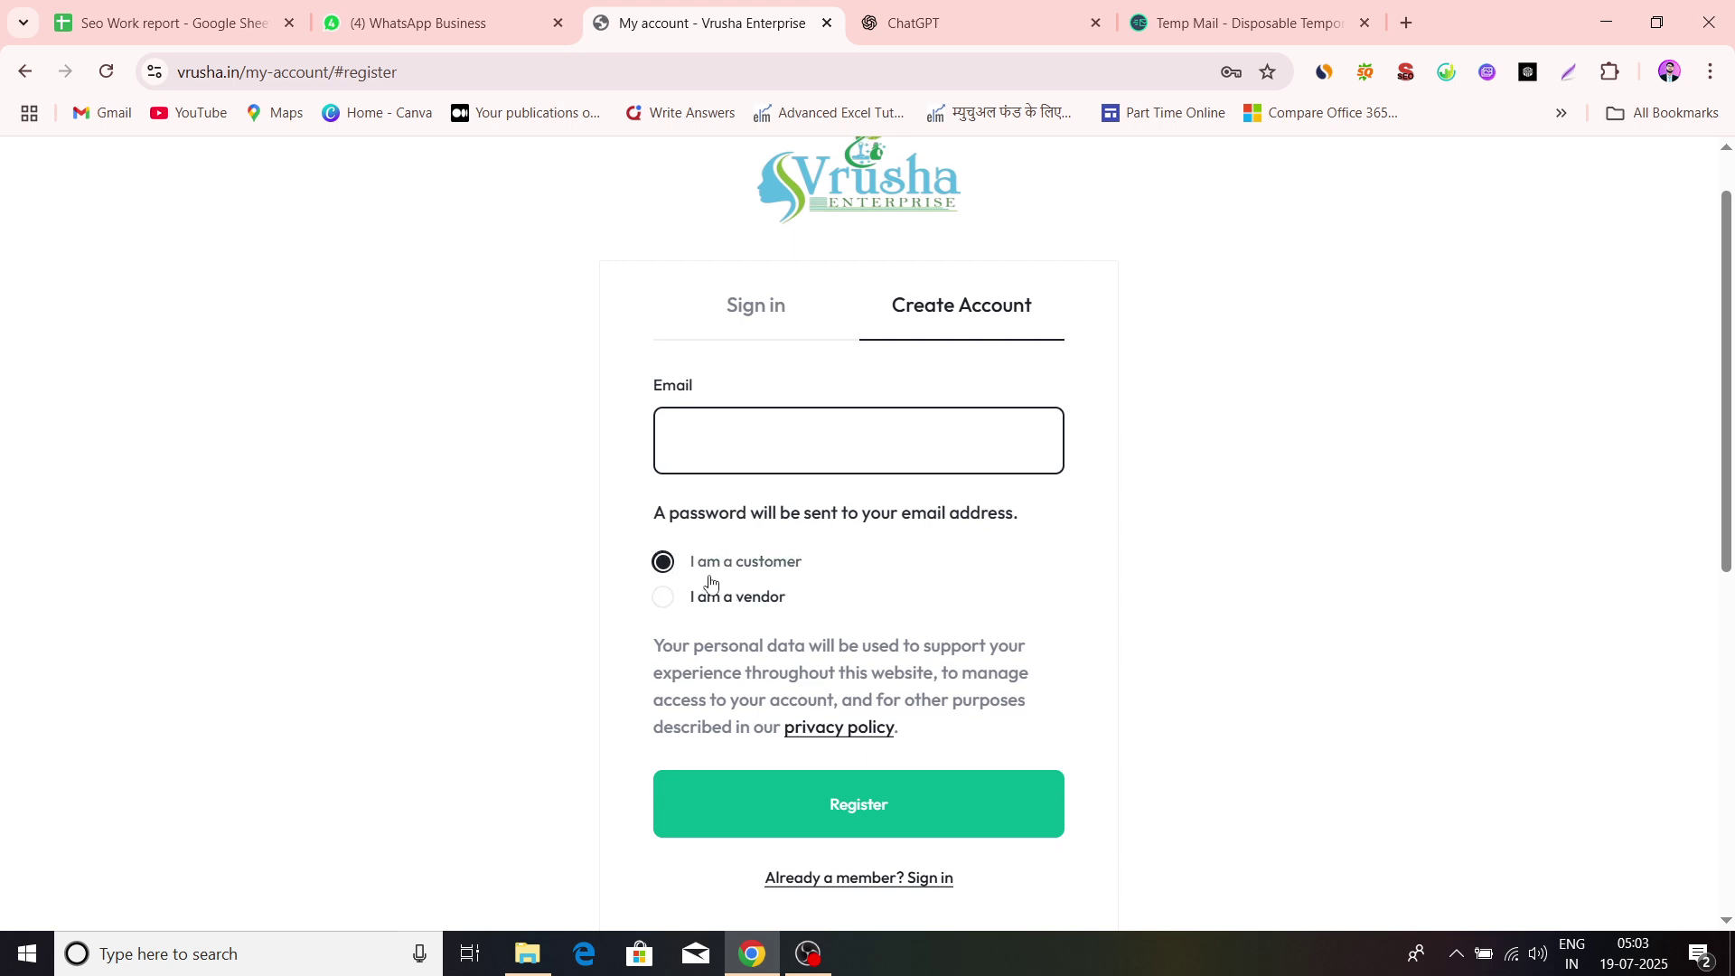
click(1147, 25)
click(1081, 372)
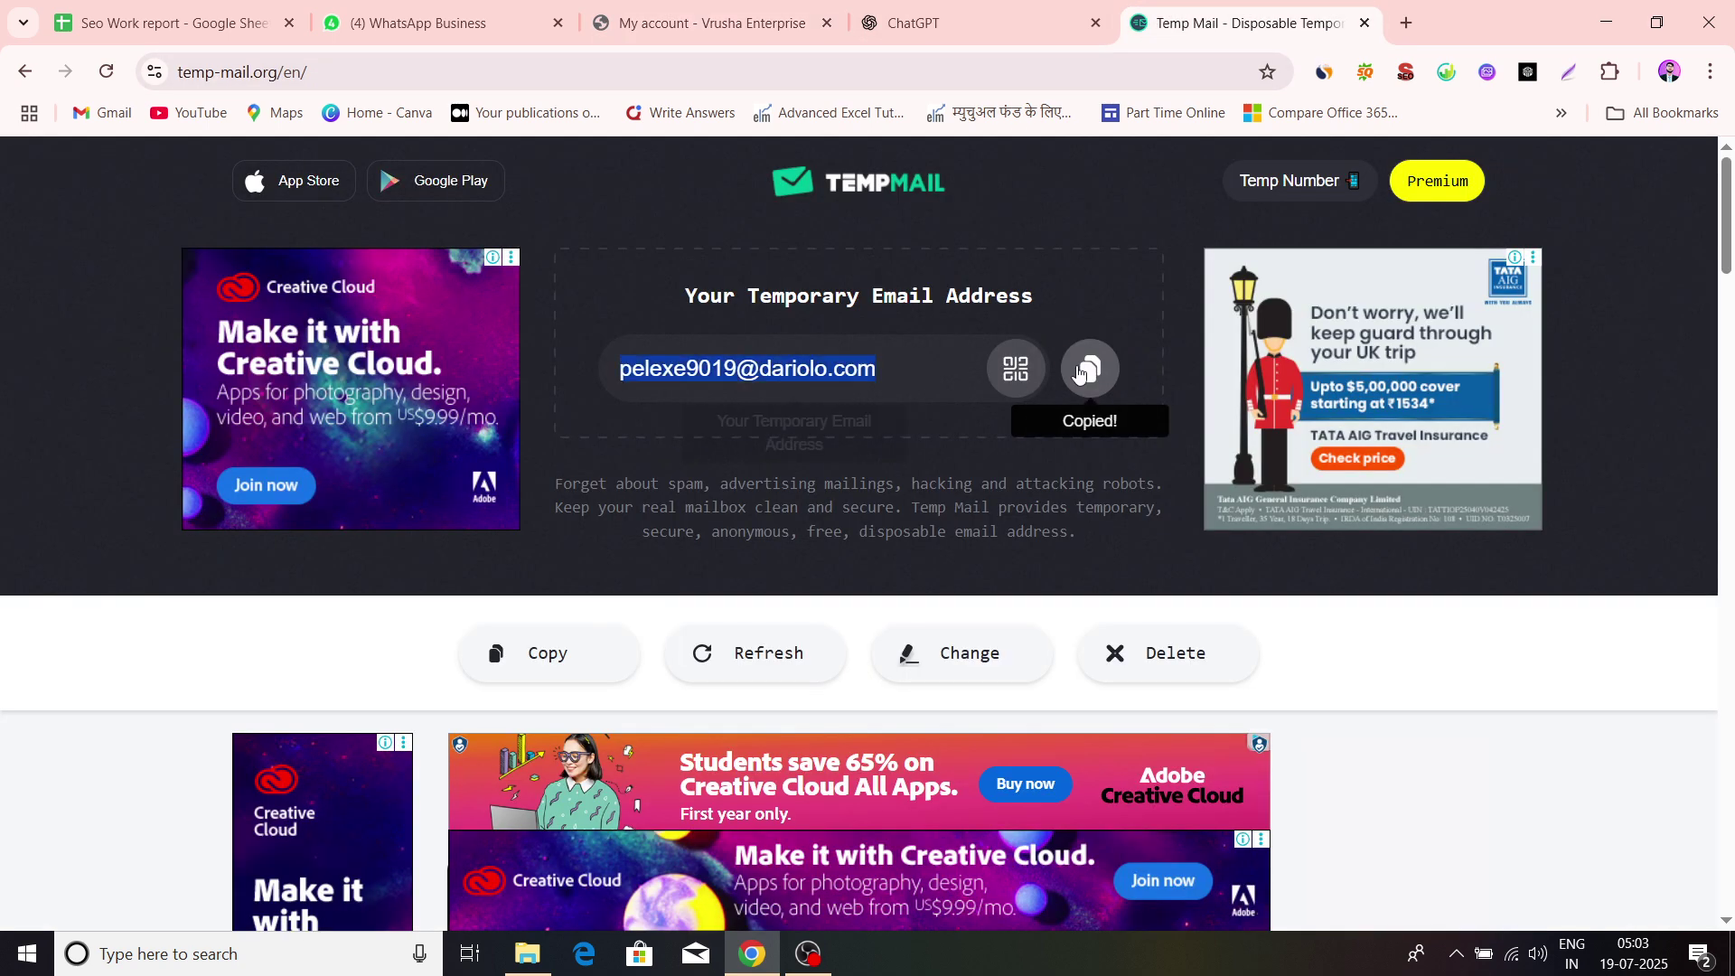
click(705, 11)
key(ctrl+v)
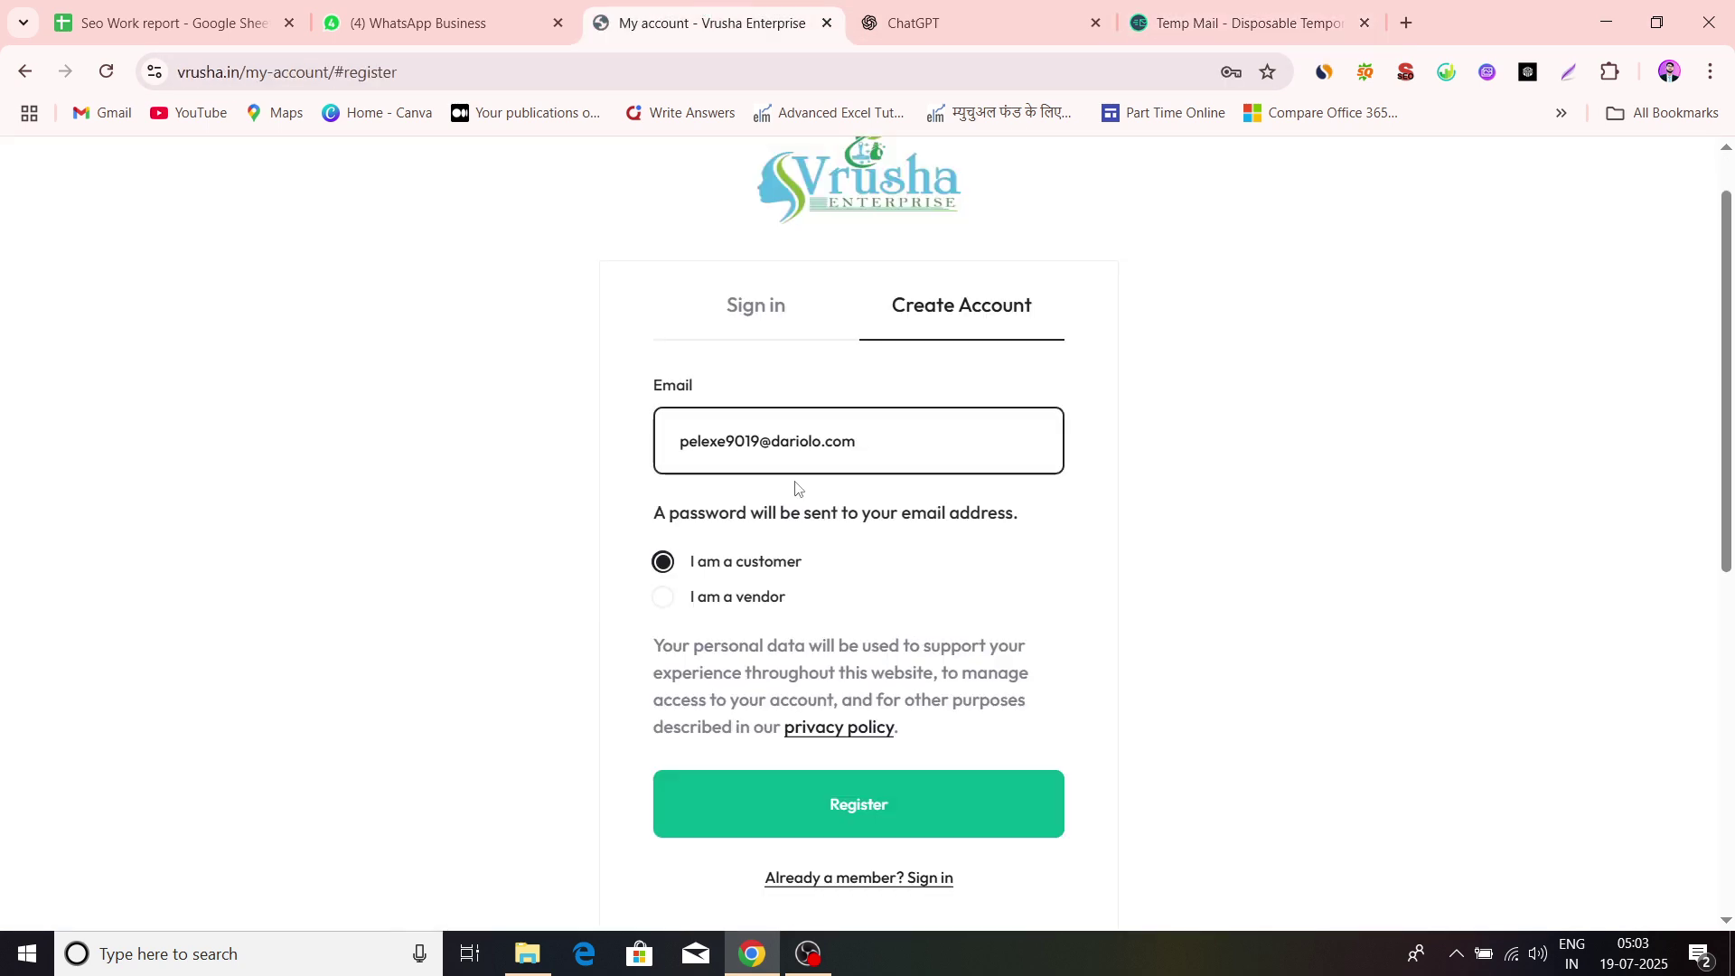
scroll(796, 488, down, 2)
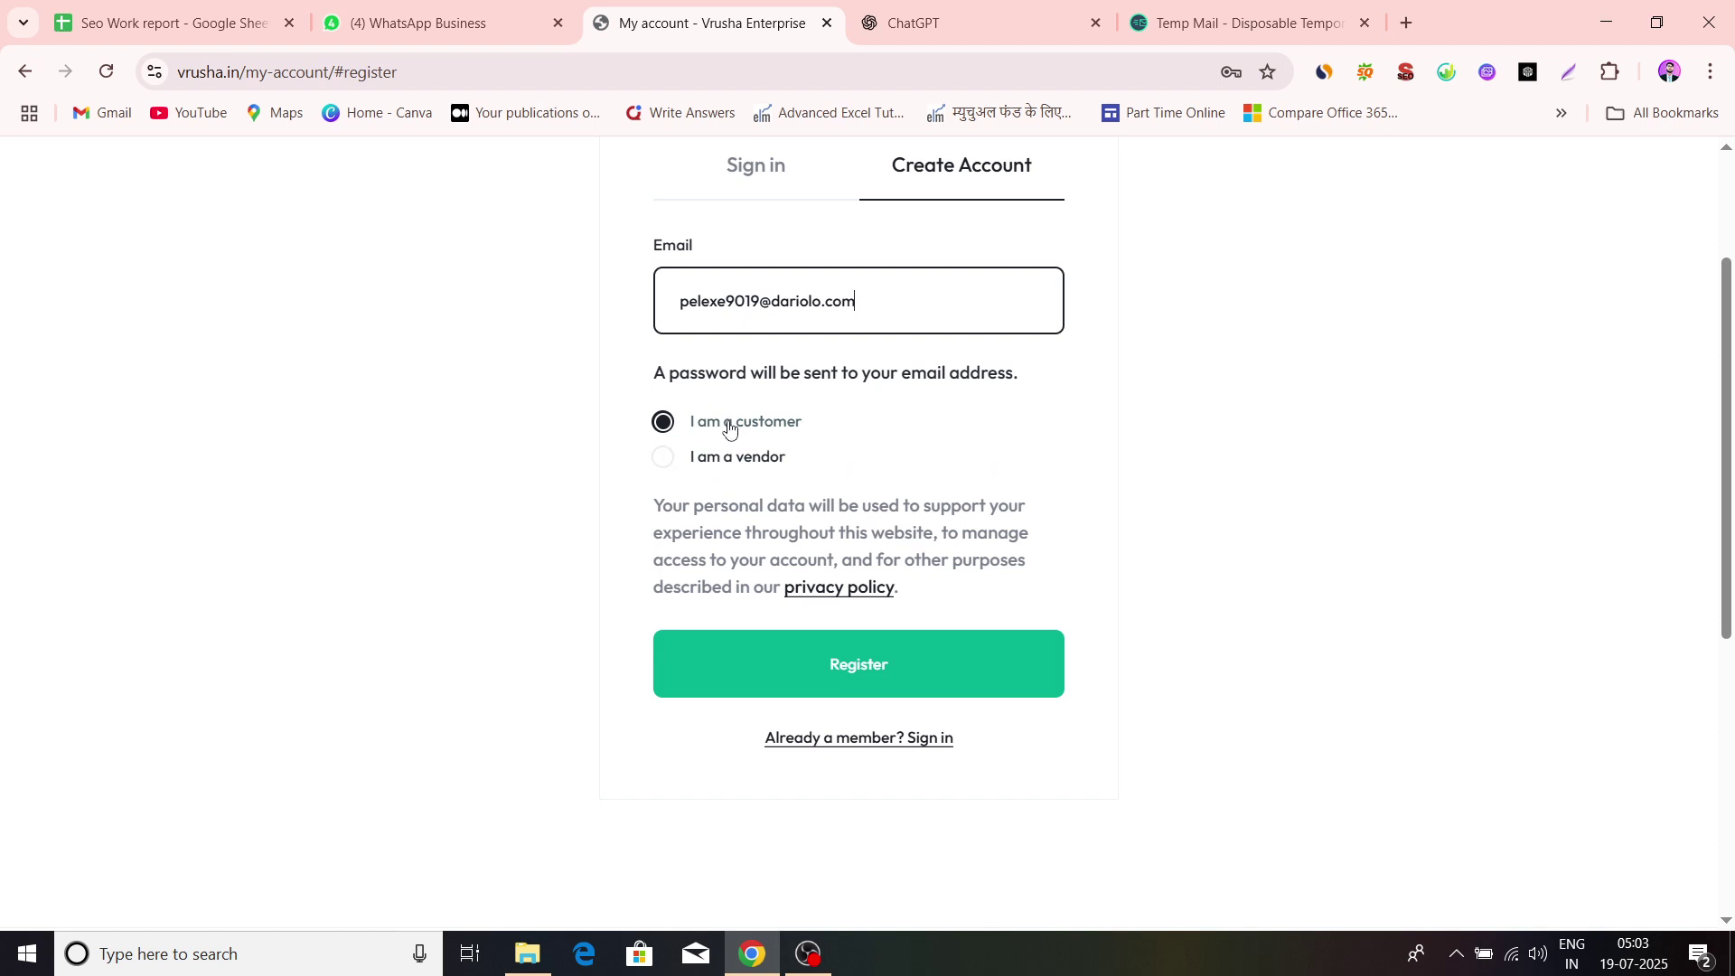
Switch the sign-up to 'I am a vendor' and autofill the owner's first and last name
click(665, 457)
scroll(916, 600, down, 3)
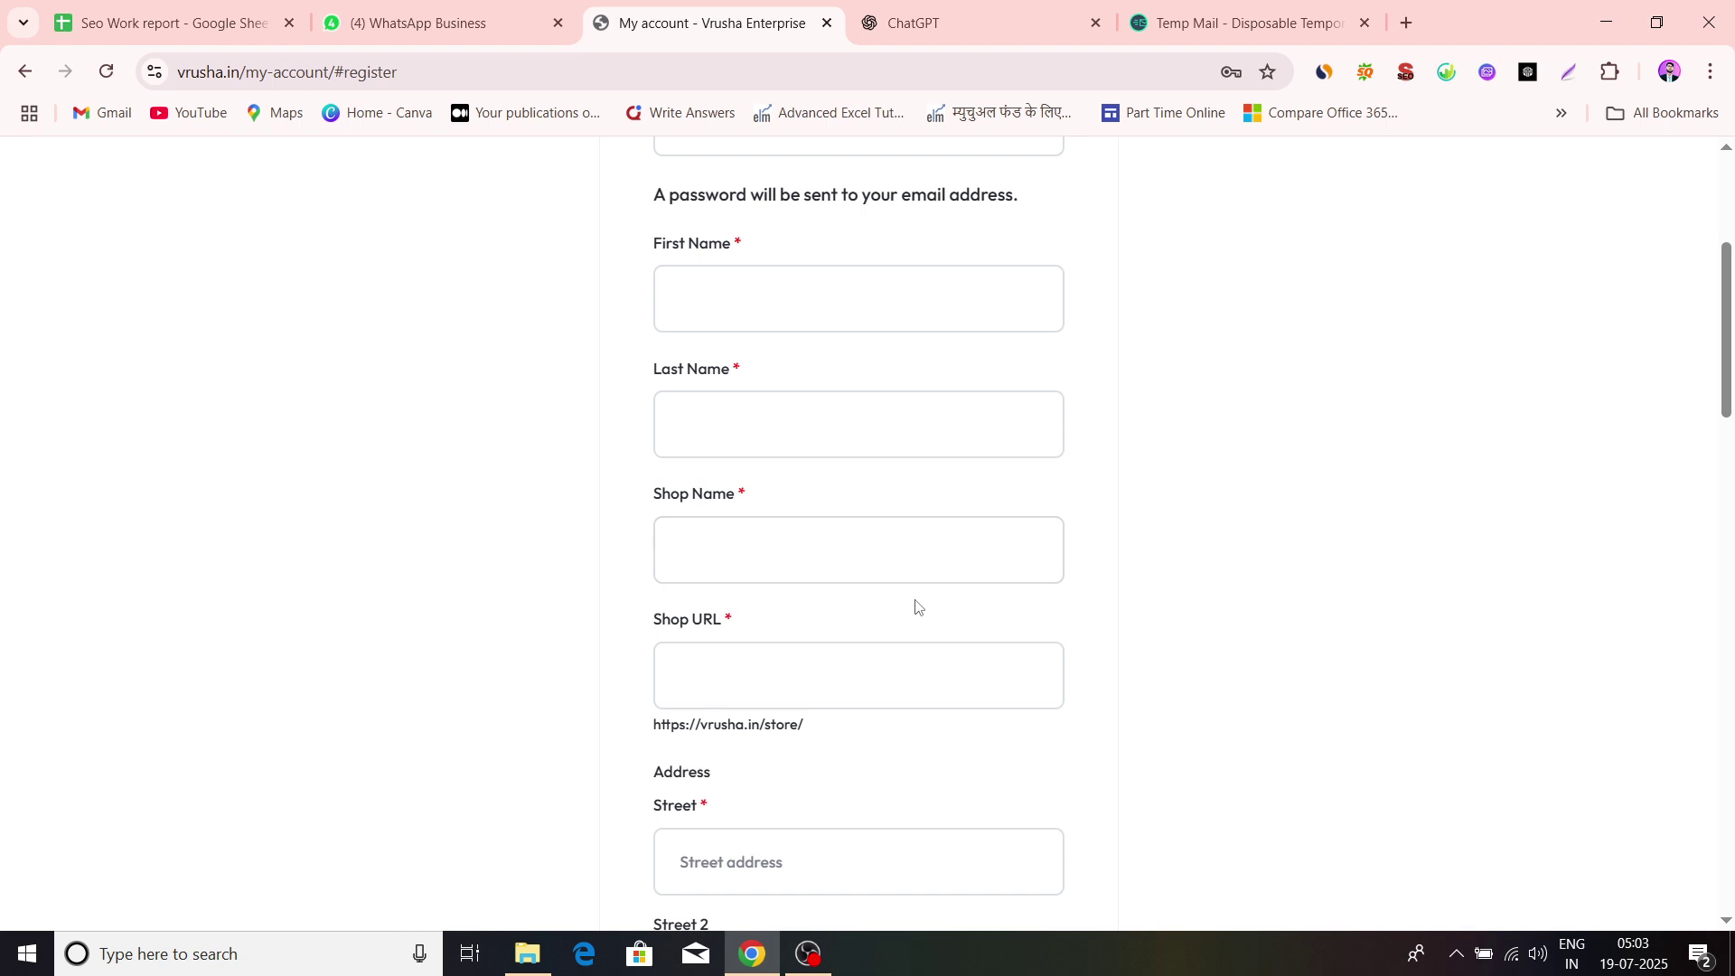
scroll(916, 600, up, 2)
scroll(916, 600, down, 14)
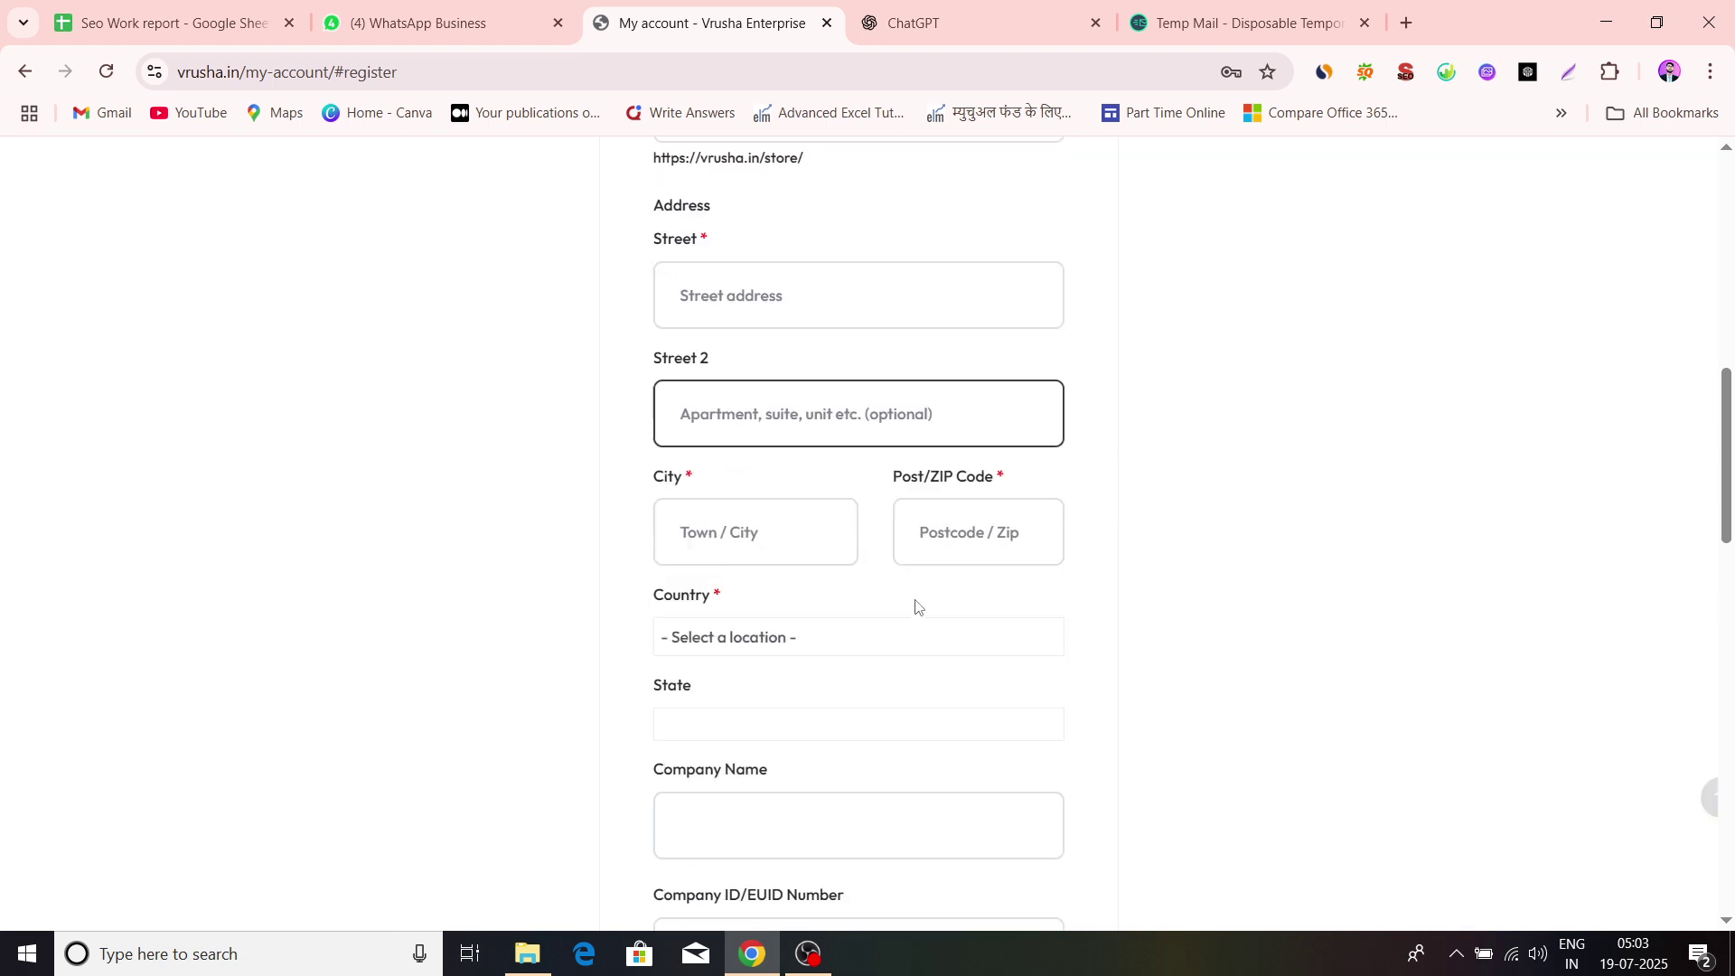
scroll(915, 605, down, 3)
scroll(916, 606, up, 12)
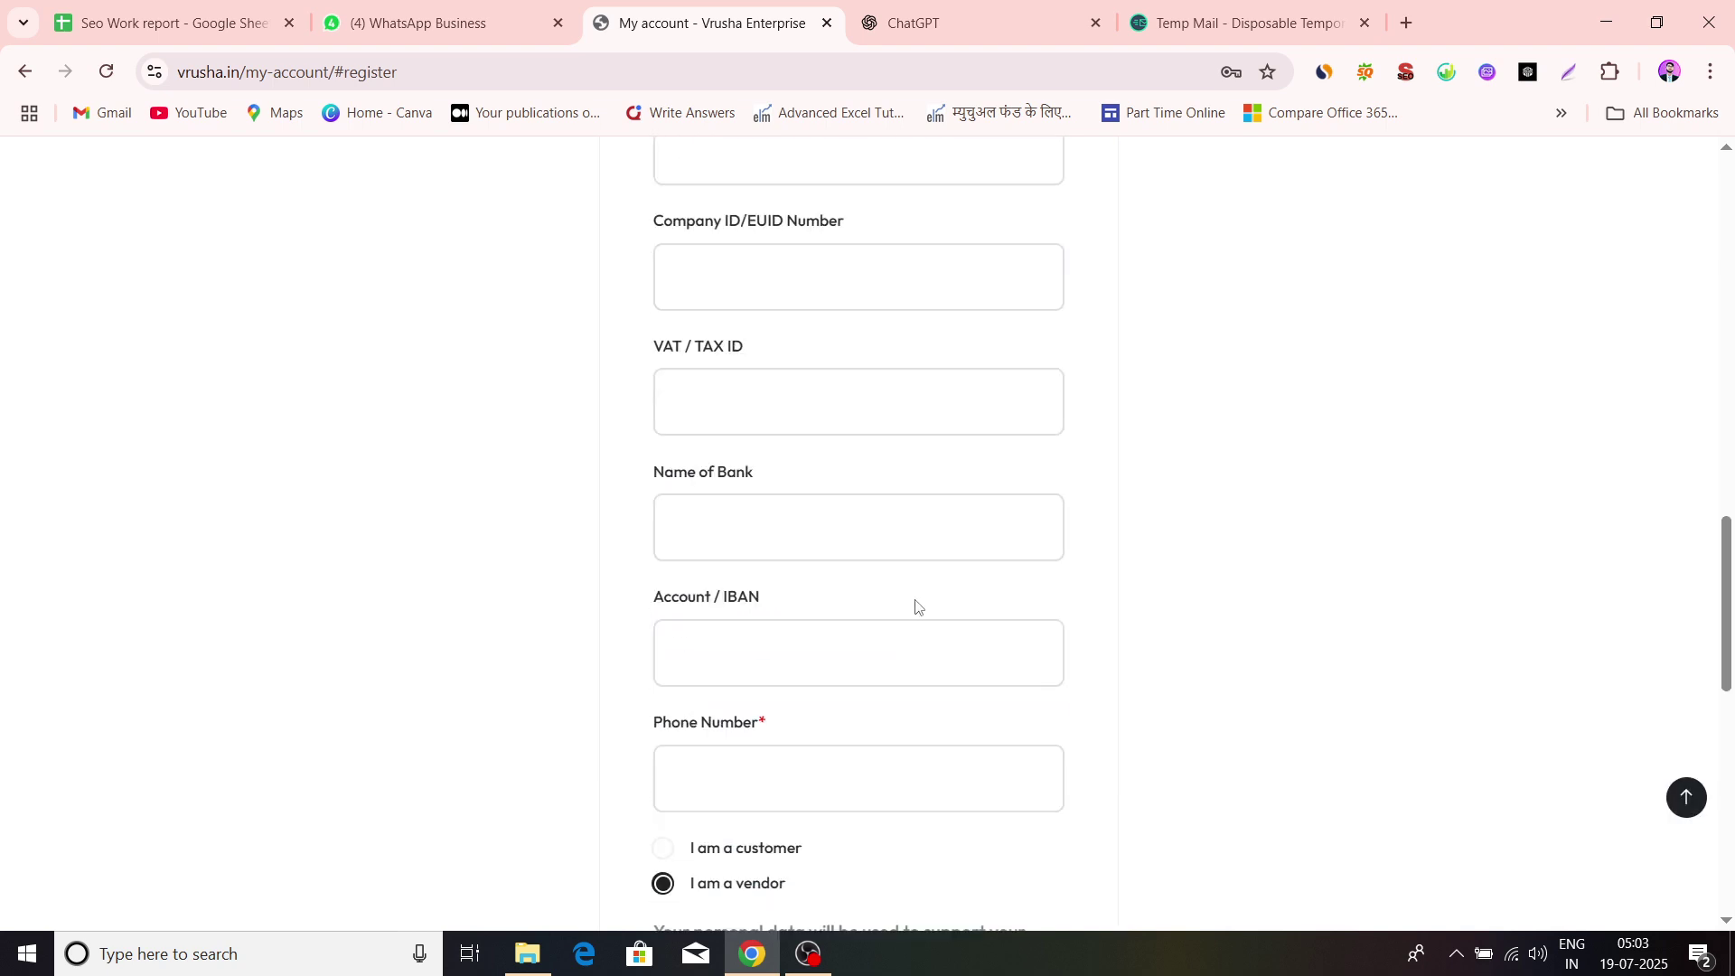
scroll(915, 606, up, 5)
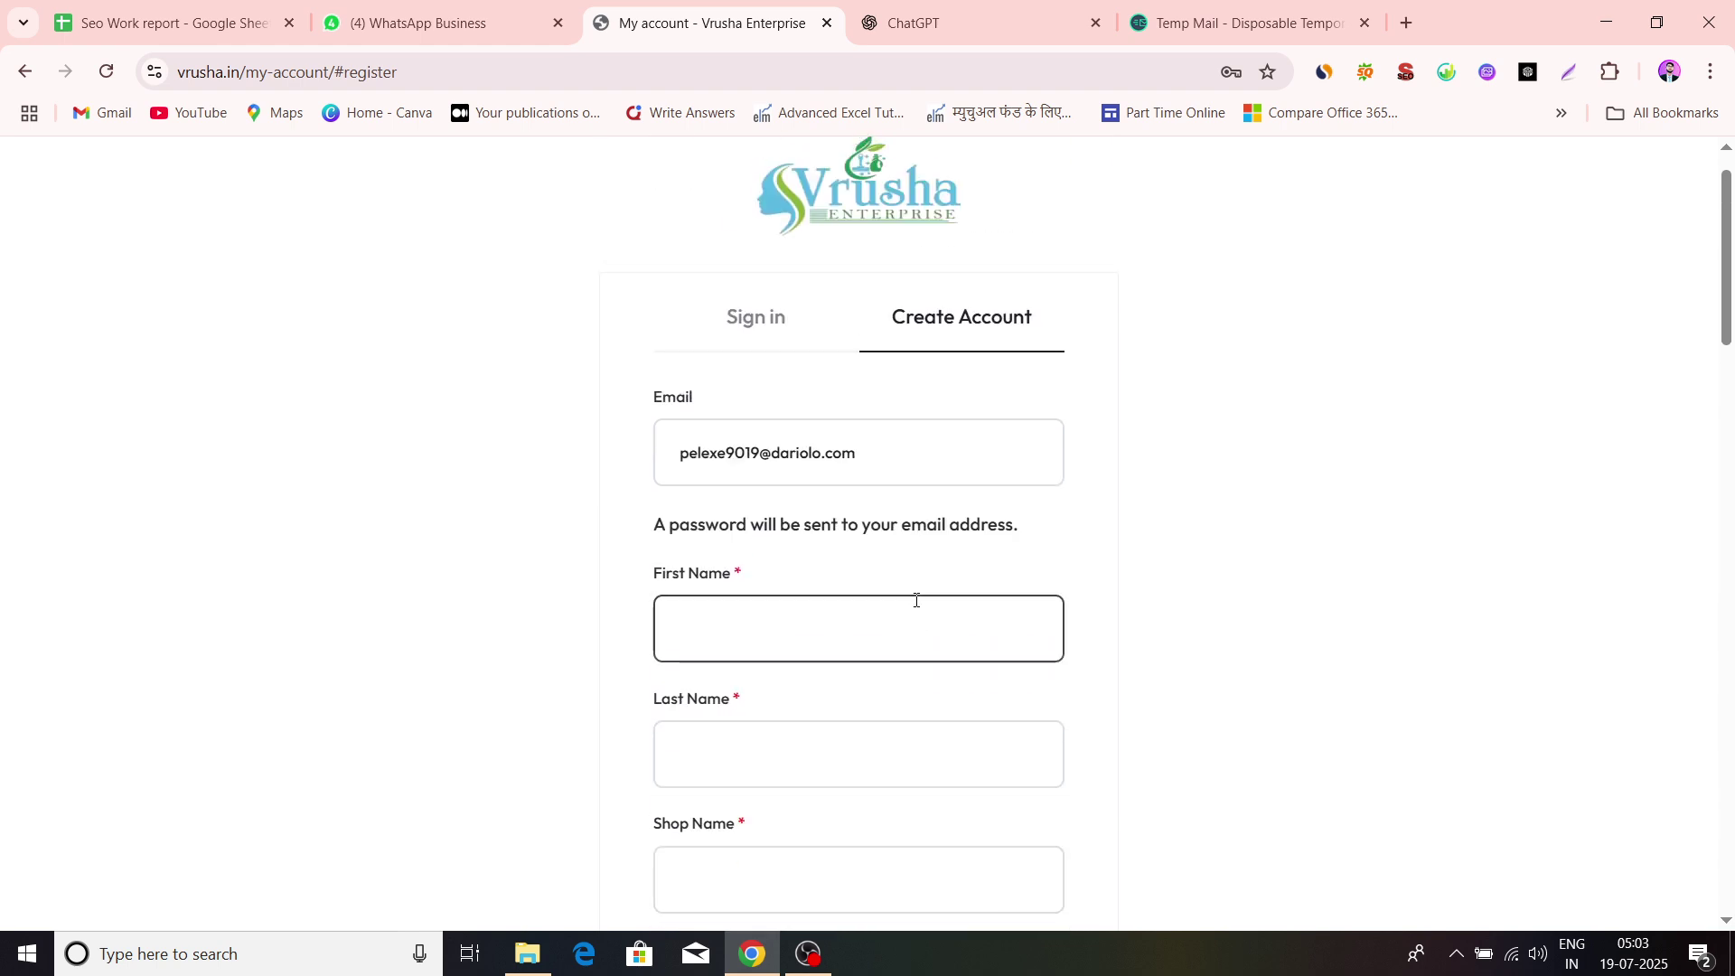
scroll(917, 602, down, 1)
click(743, 517)
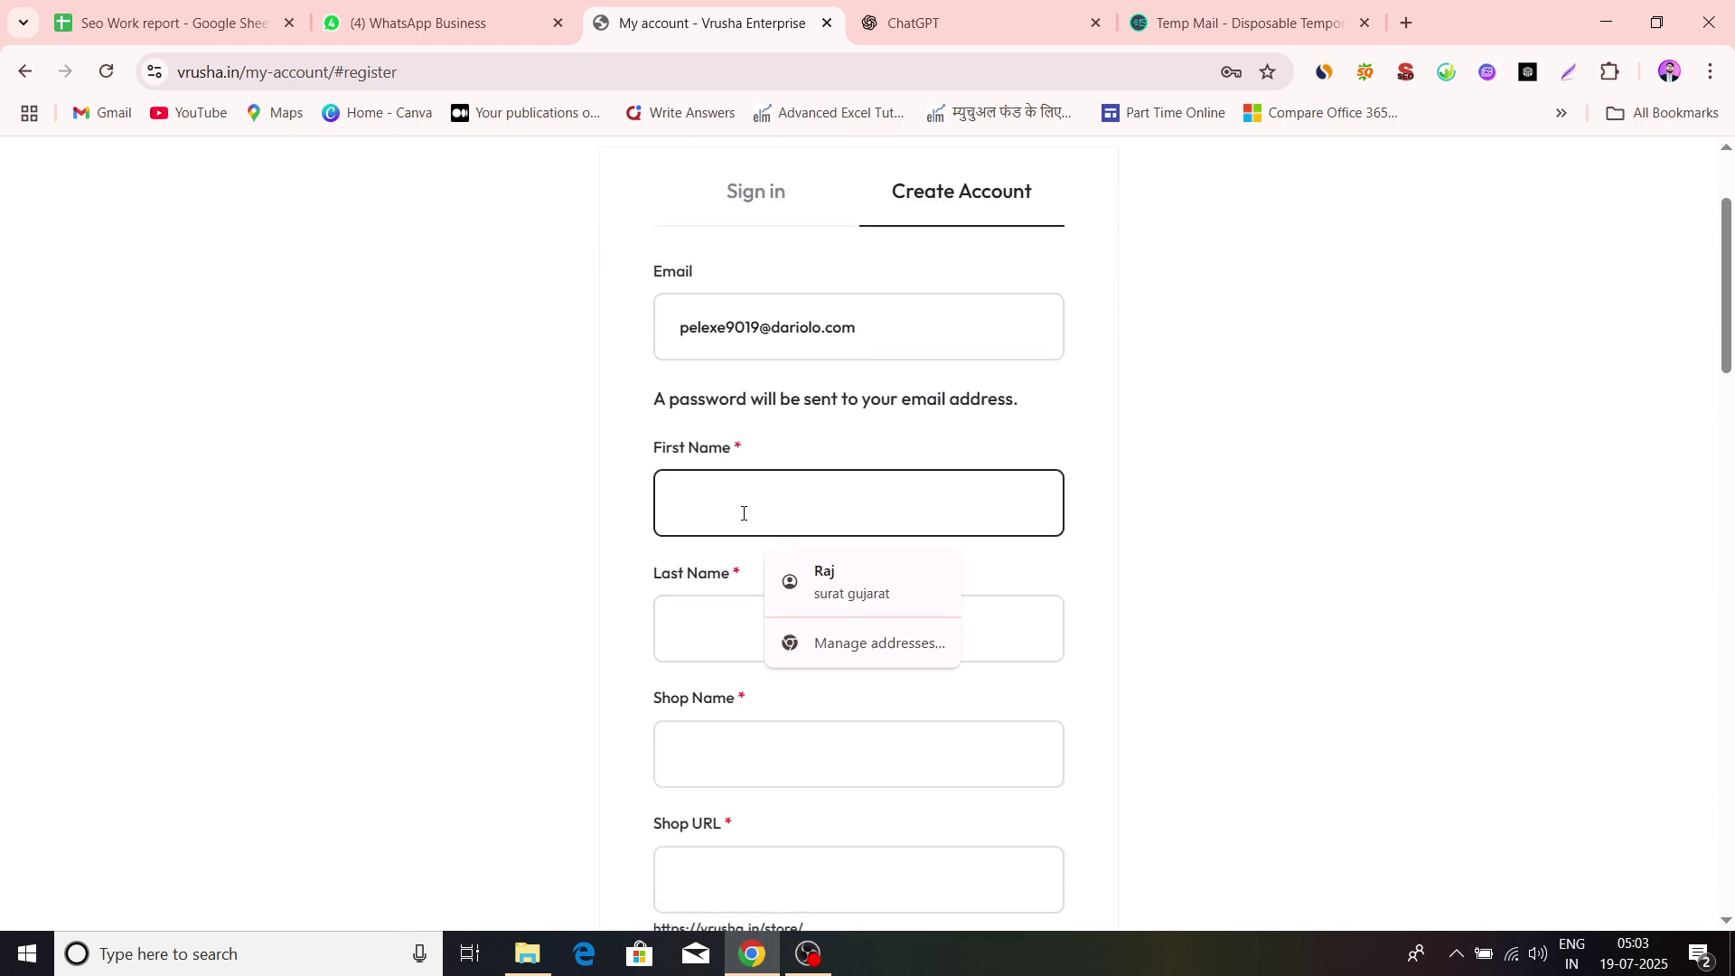
click(832, 580)
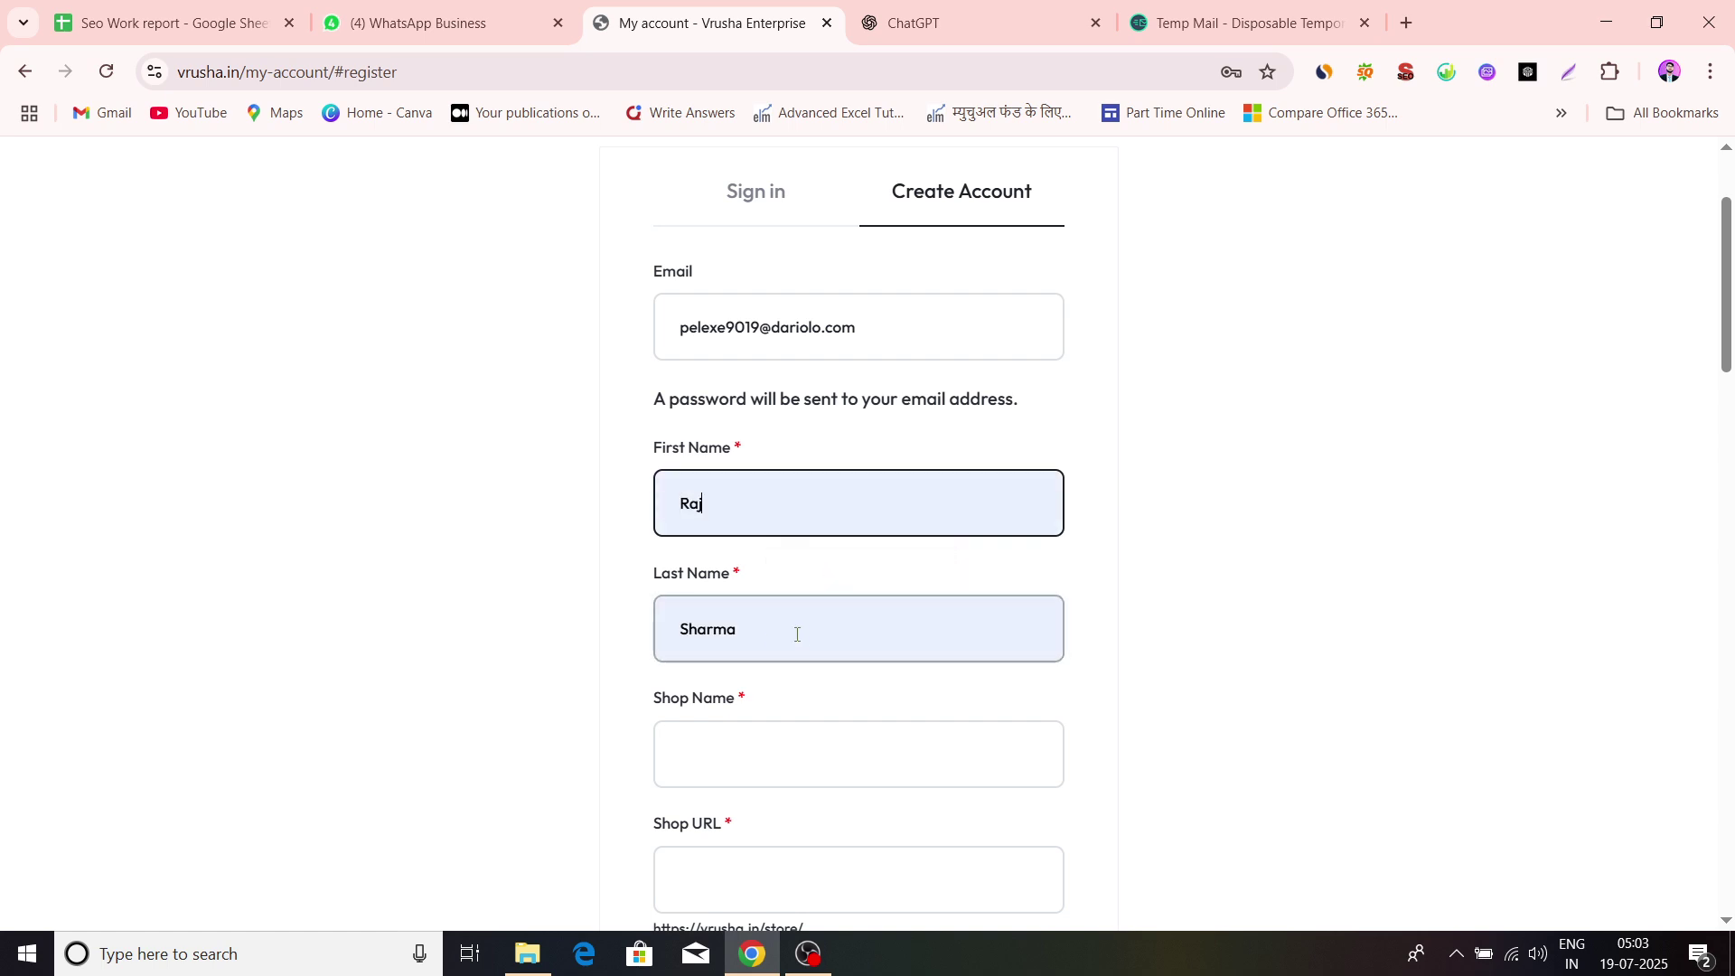
click(800, 636)
Autofill Shop Name 'bhavani sotre' and fix the Shop URL to bhavani-sotres until Available
scroll(805, 638, down, 2)
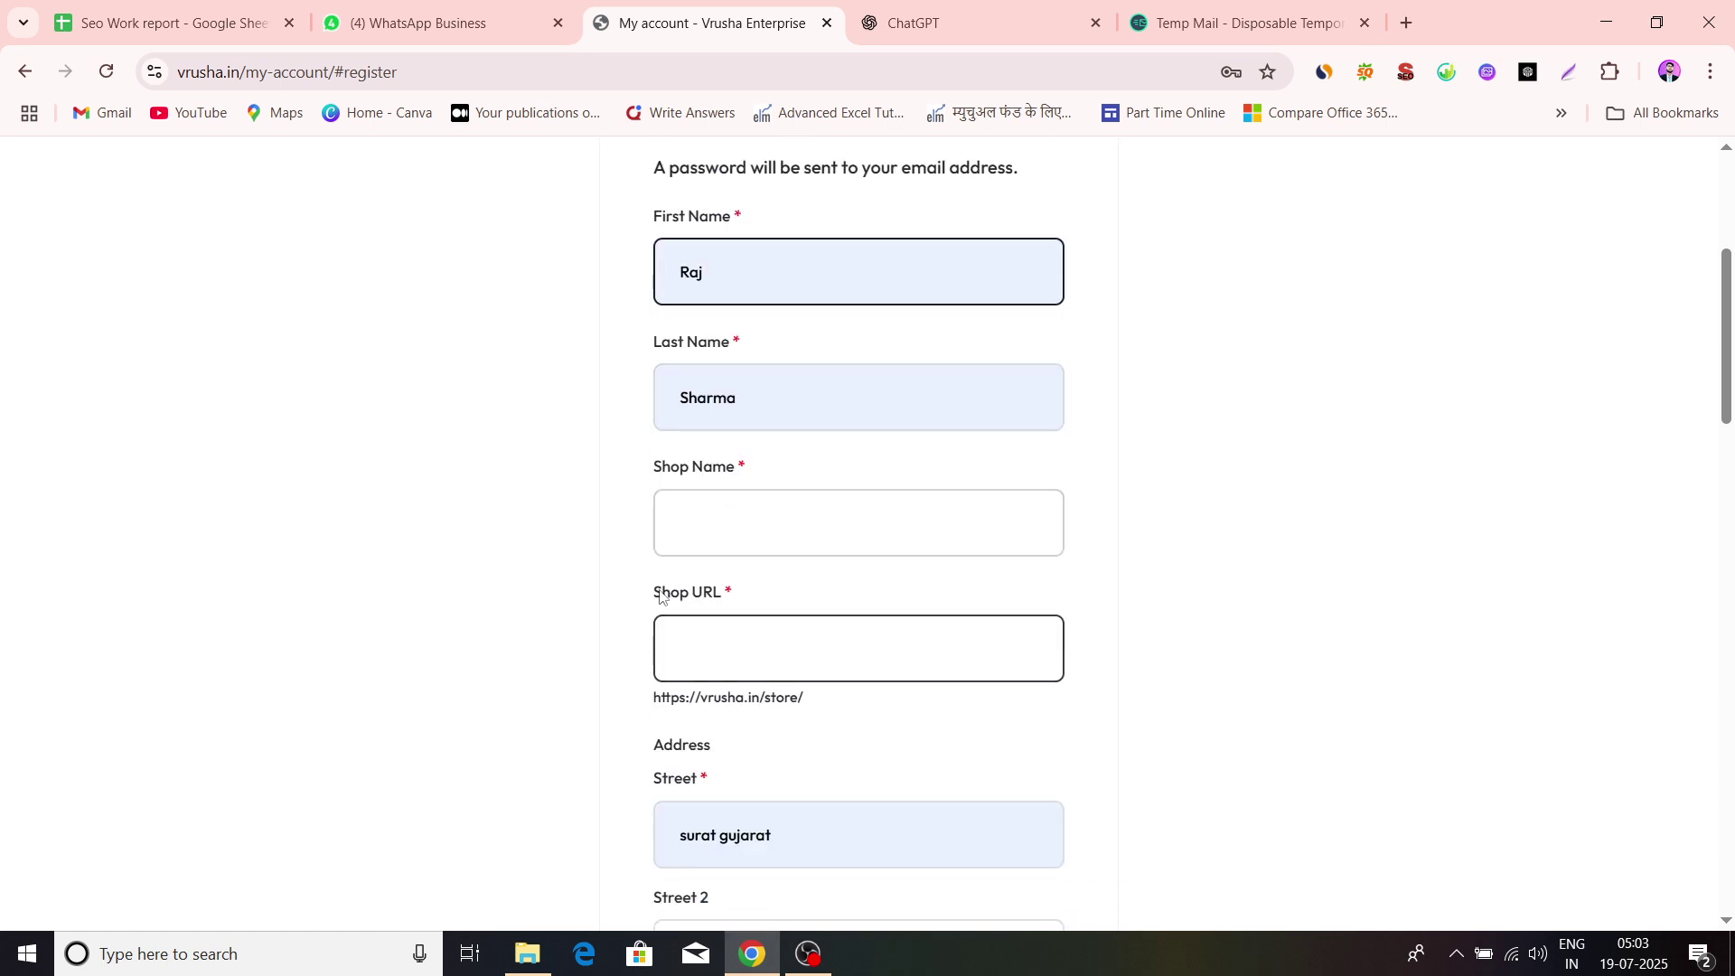
click(756, 516)
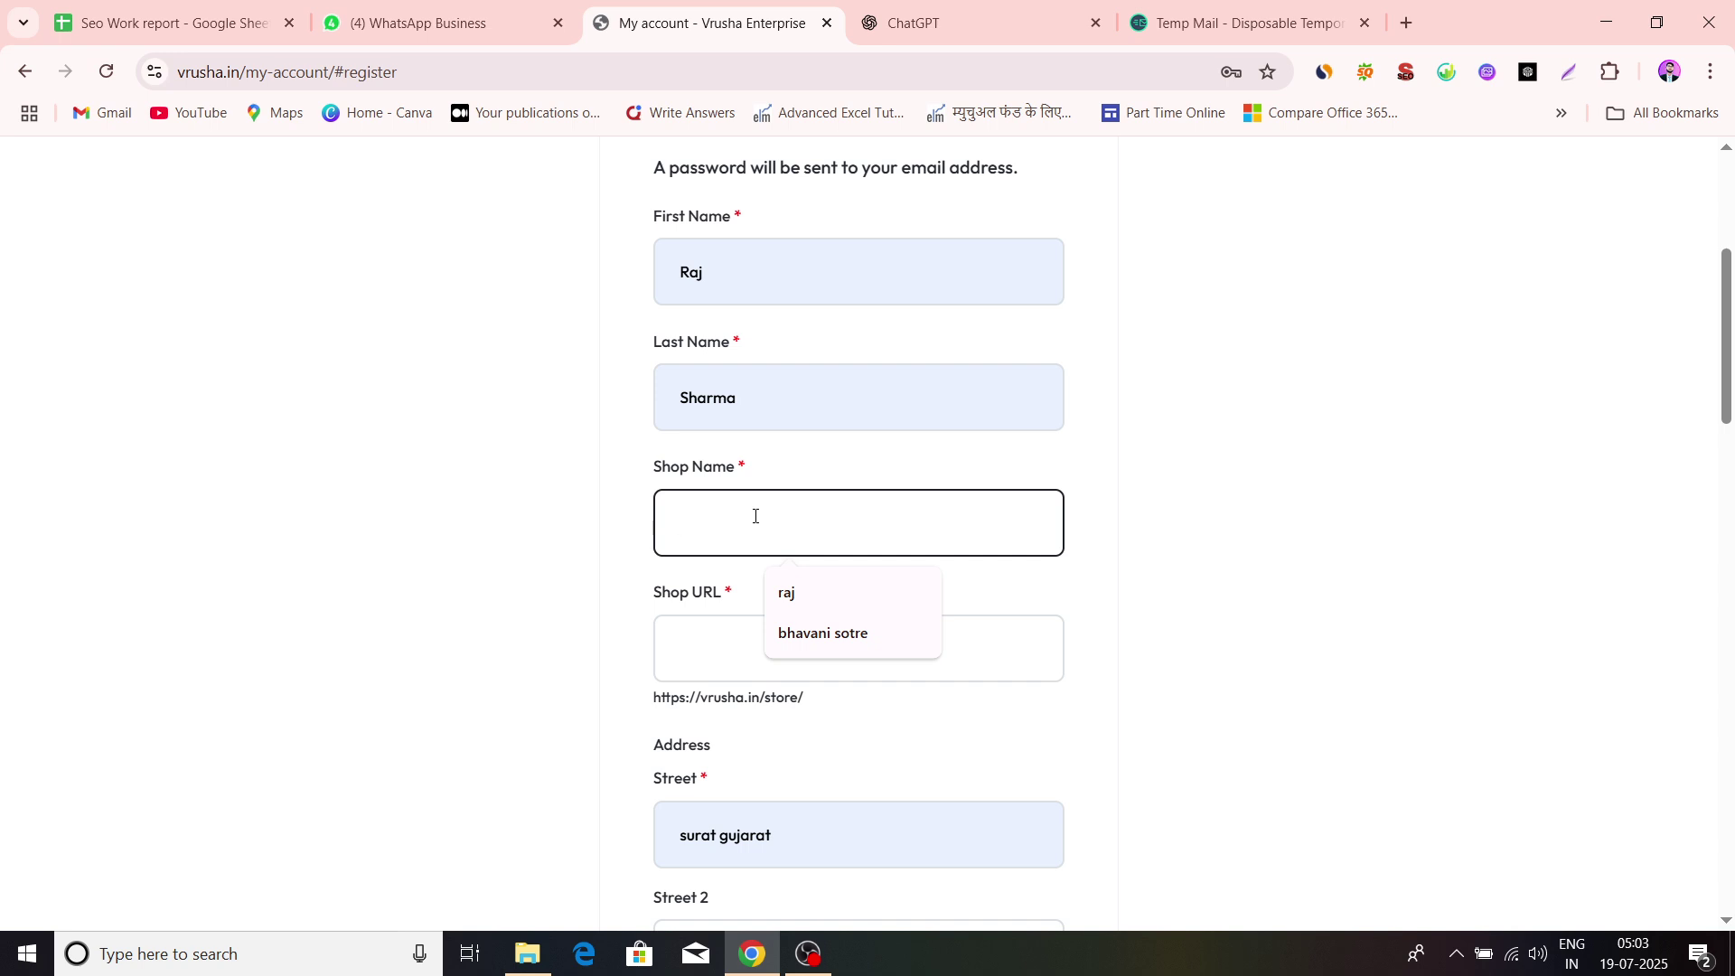
click(844, 645)
scroll(764, 567, down, 4)
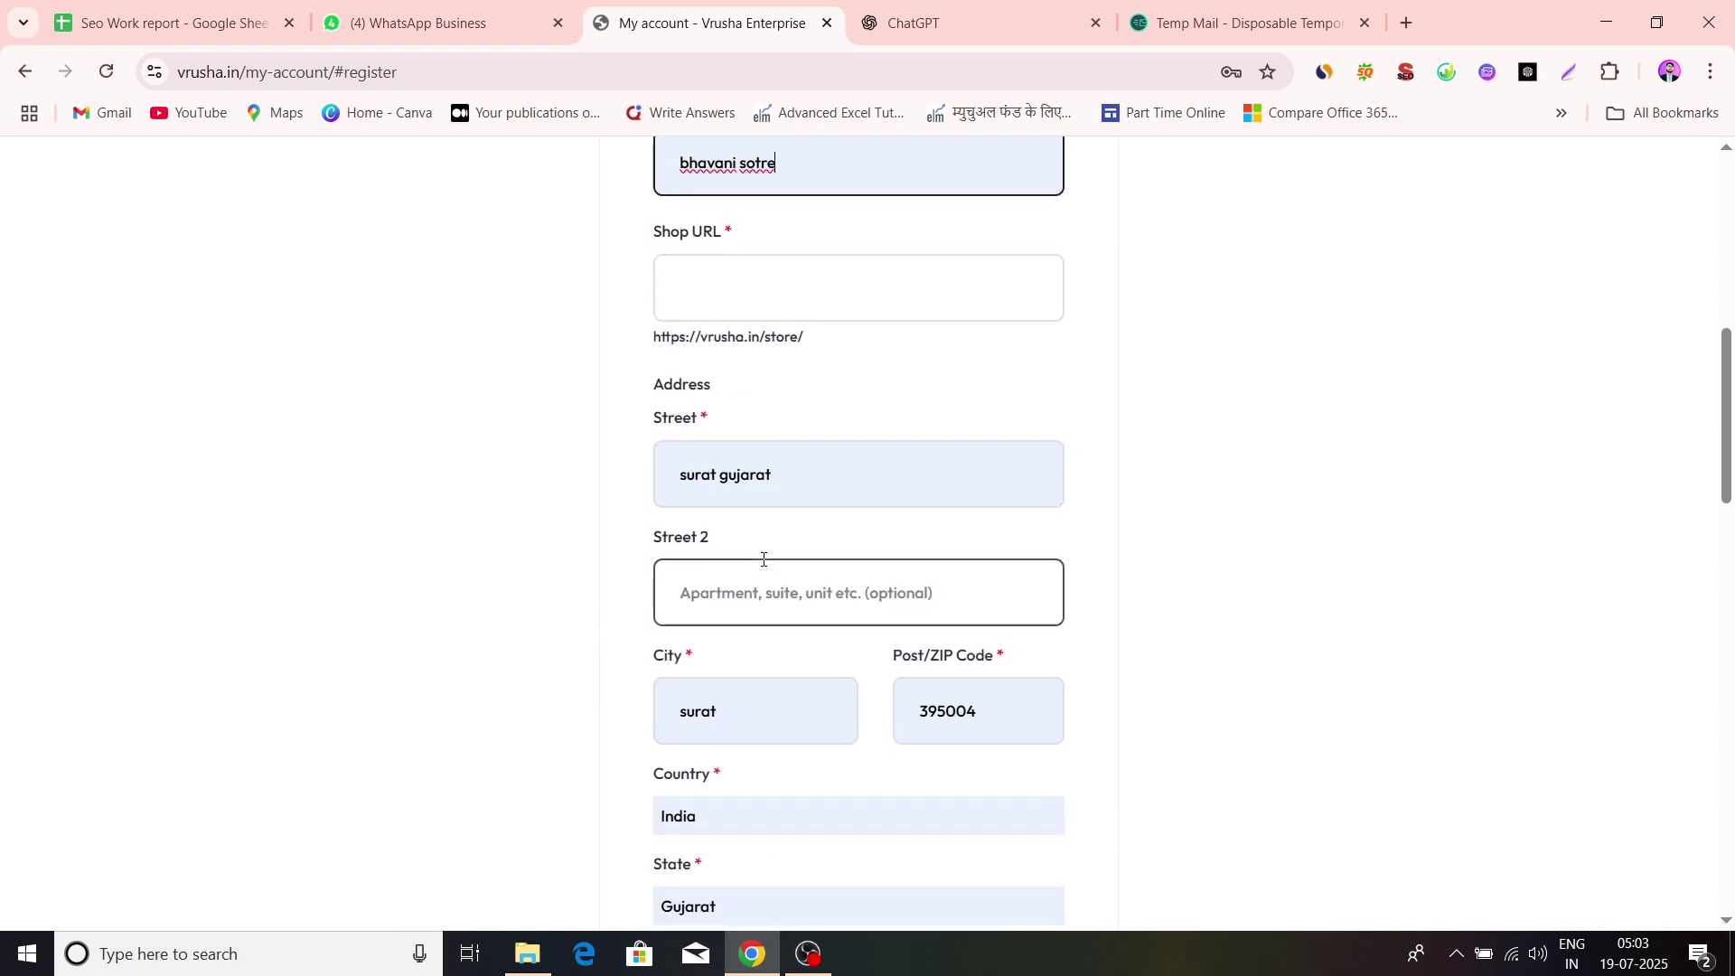
click(866, 307)
key(Tab)
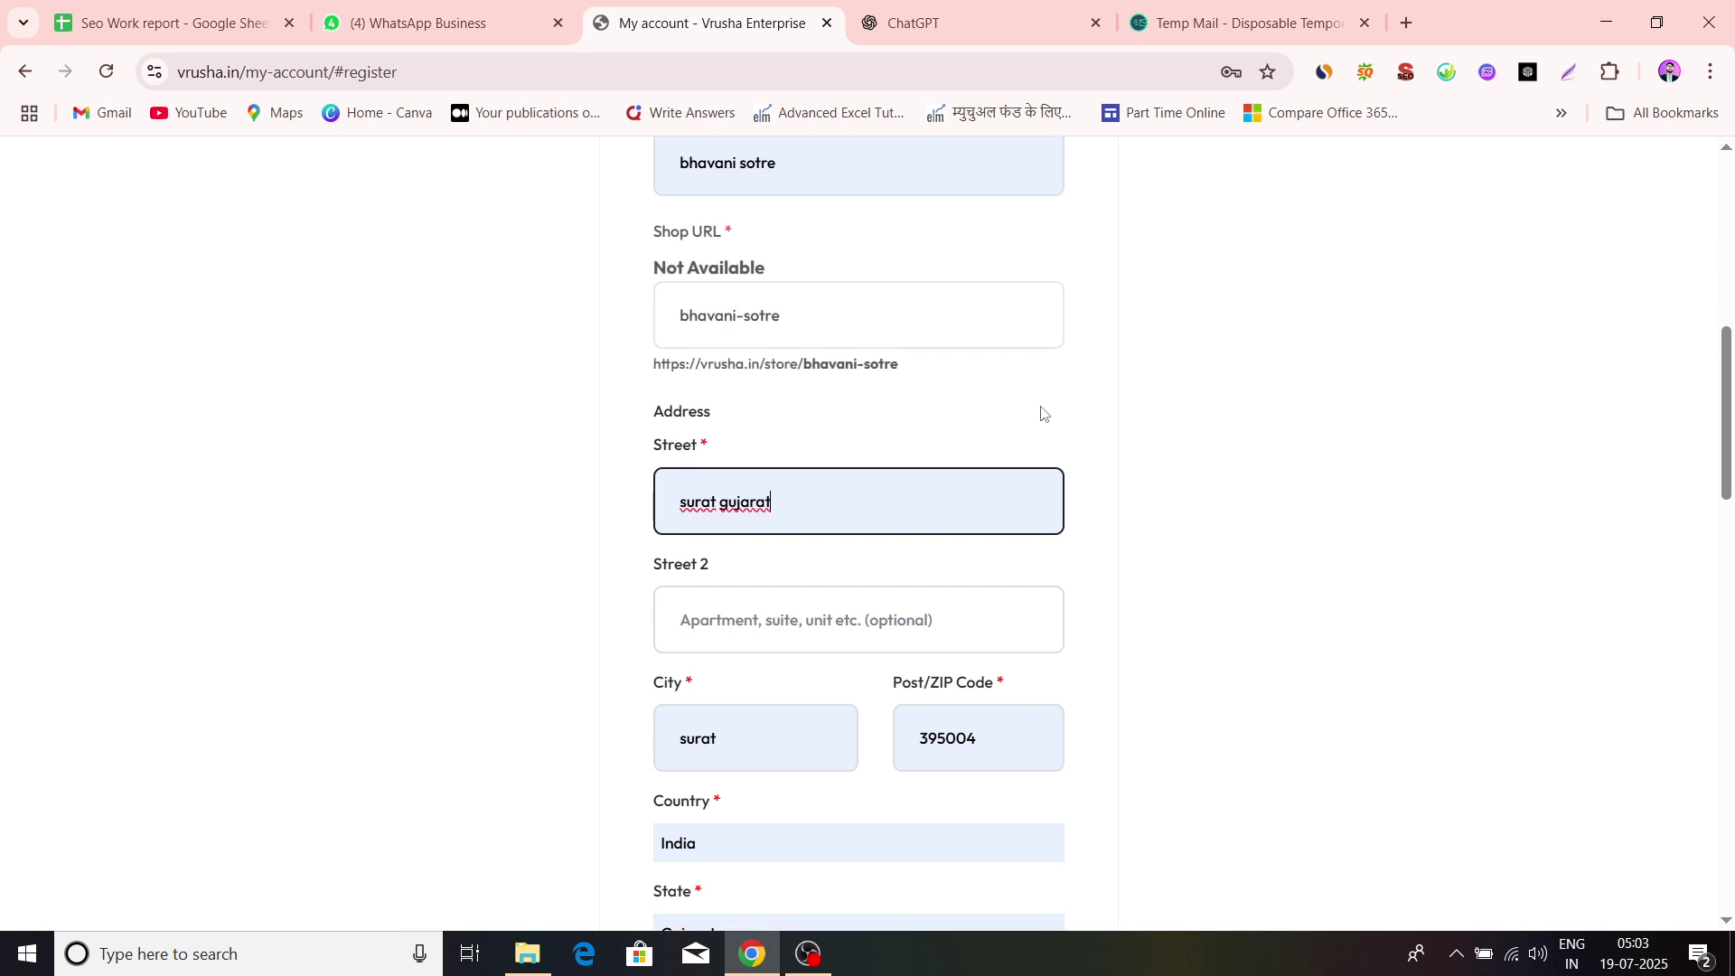
click(795, 314)
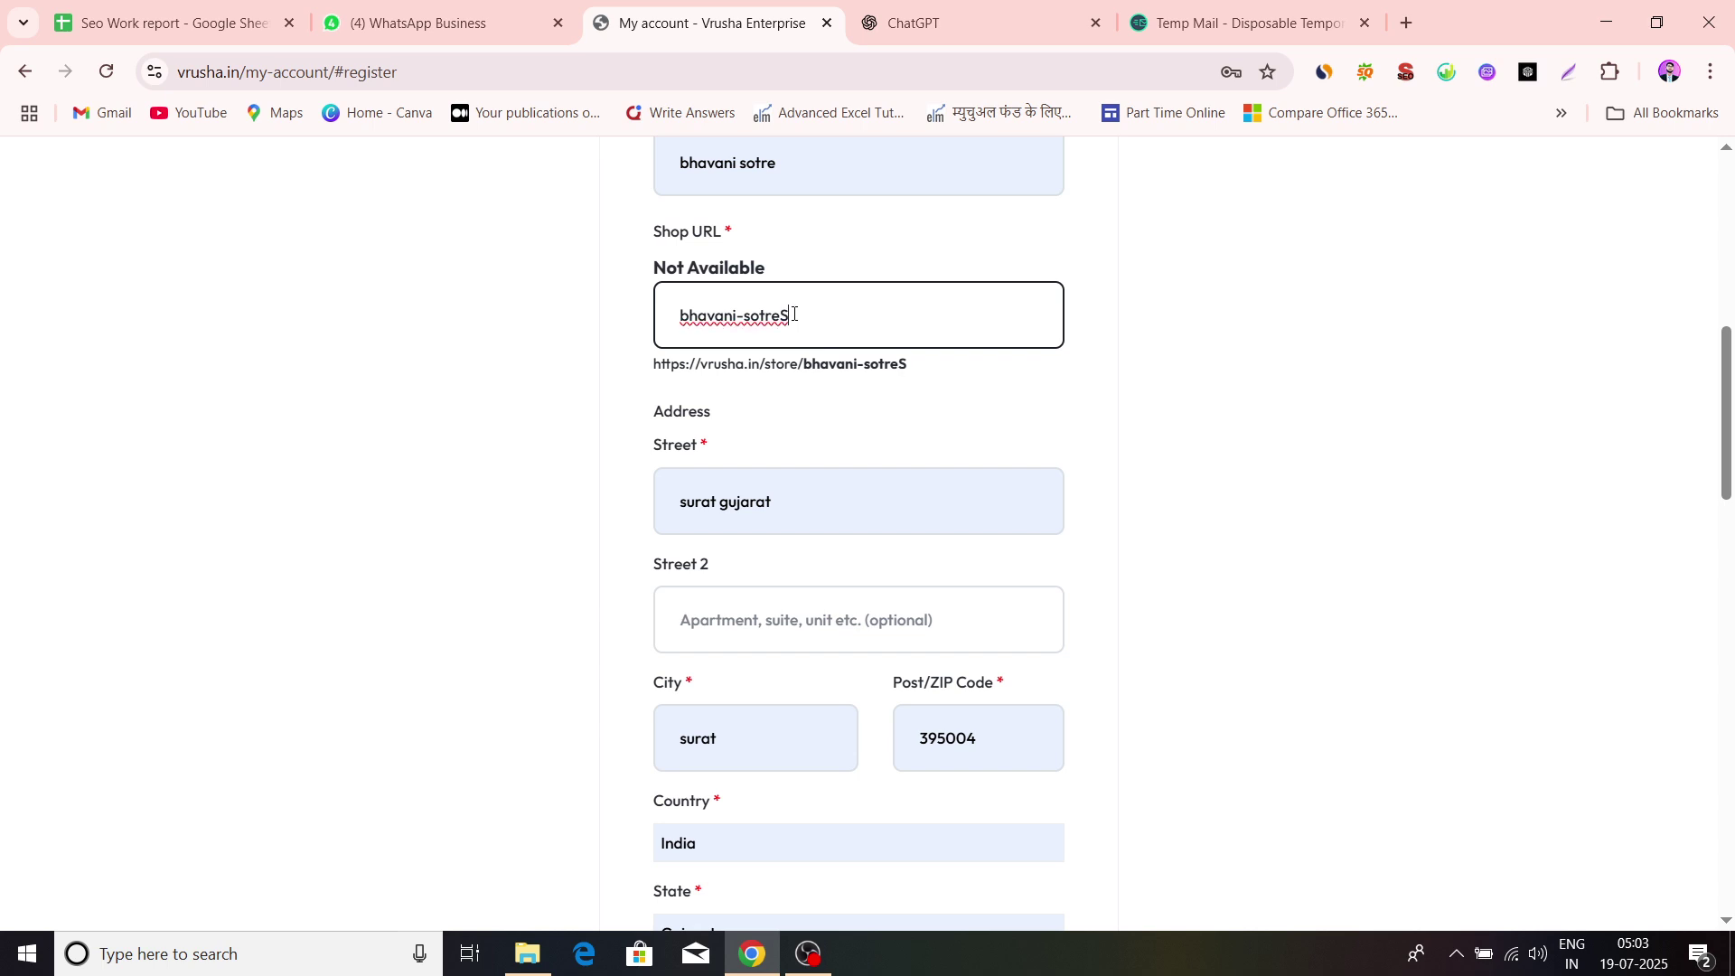
key(BackSpace)
click(1163, 366)
click(809, 157)
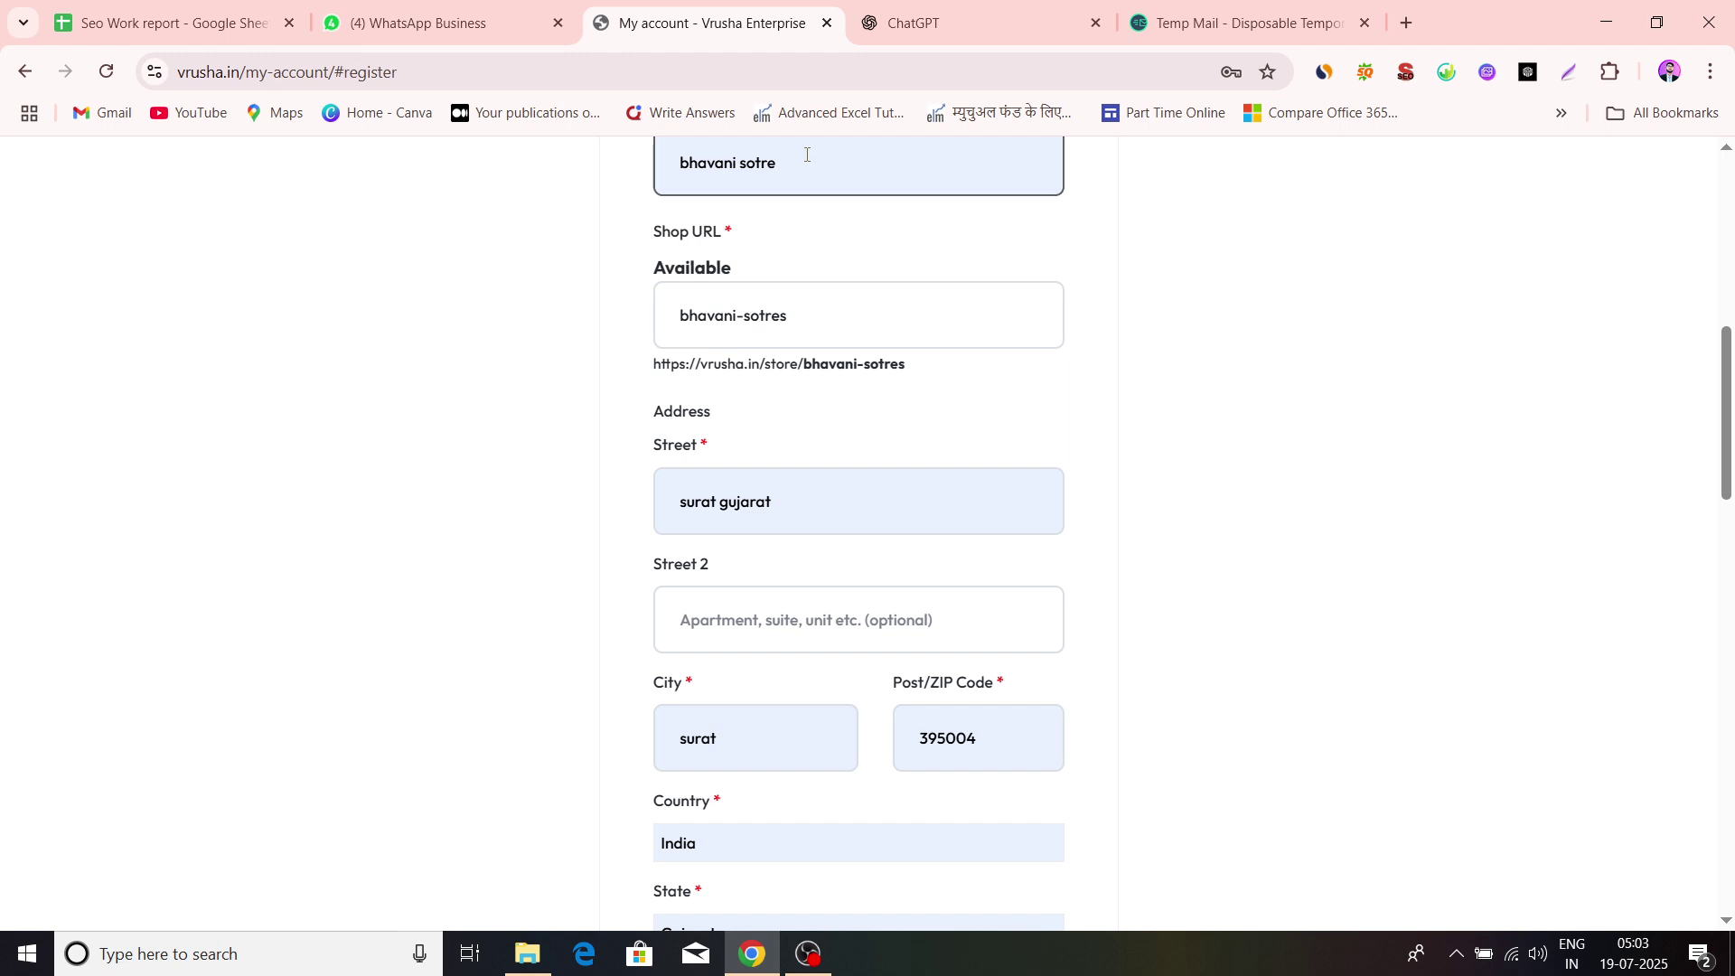
Add 's' to the end of the Shop Name and review the Street fields, leaving Street 2 empty
text(s)
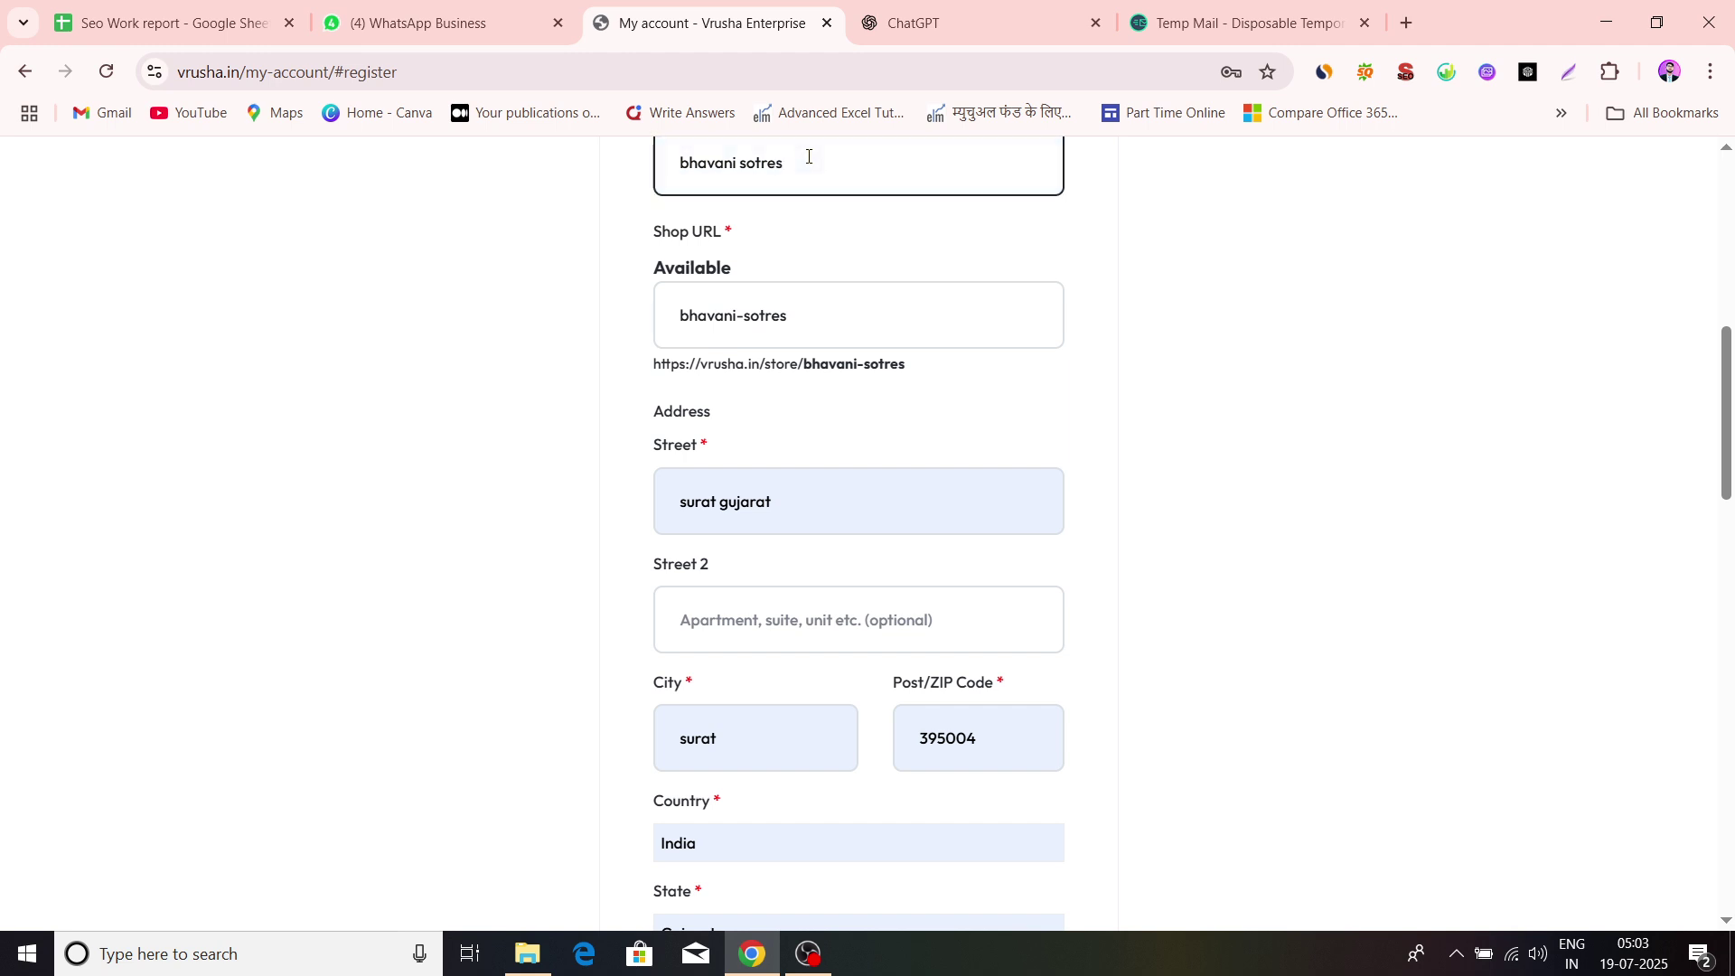
scroll(1208, 414, down, 2)
click(862, 377)
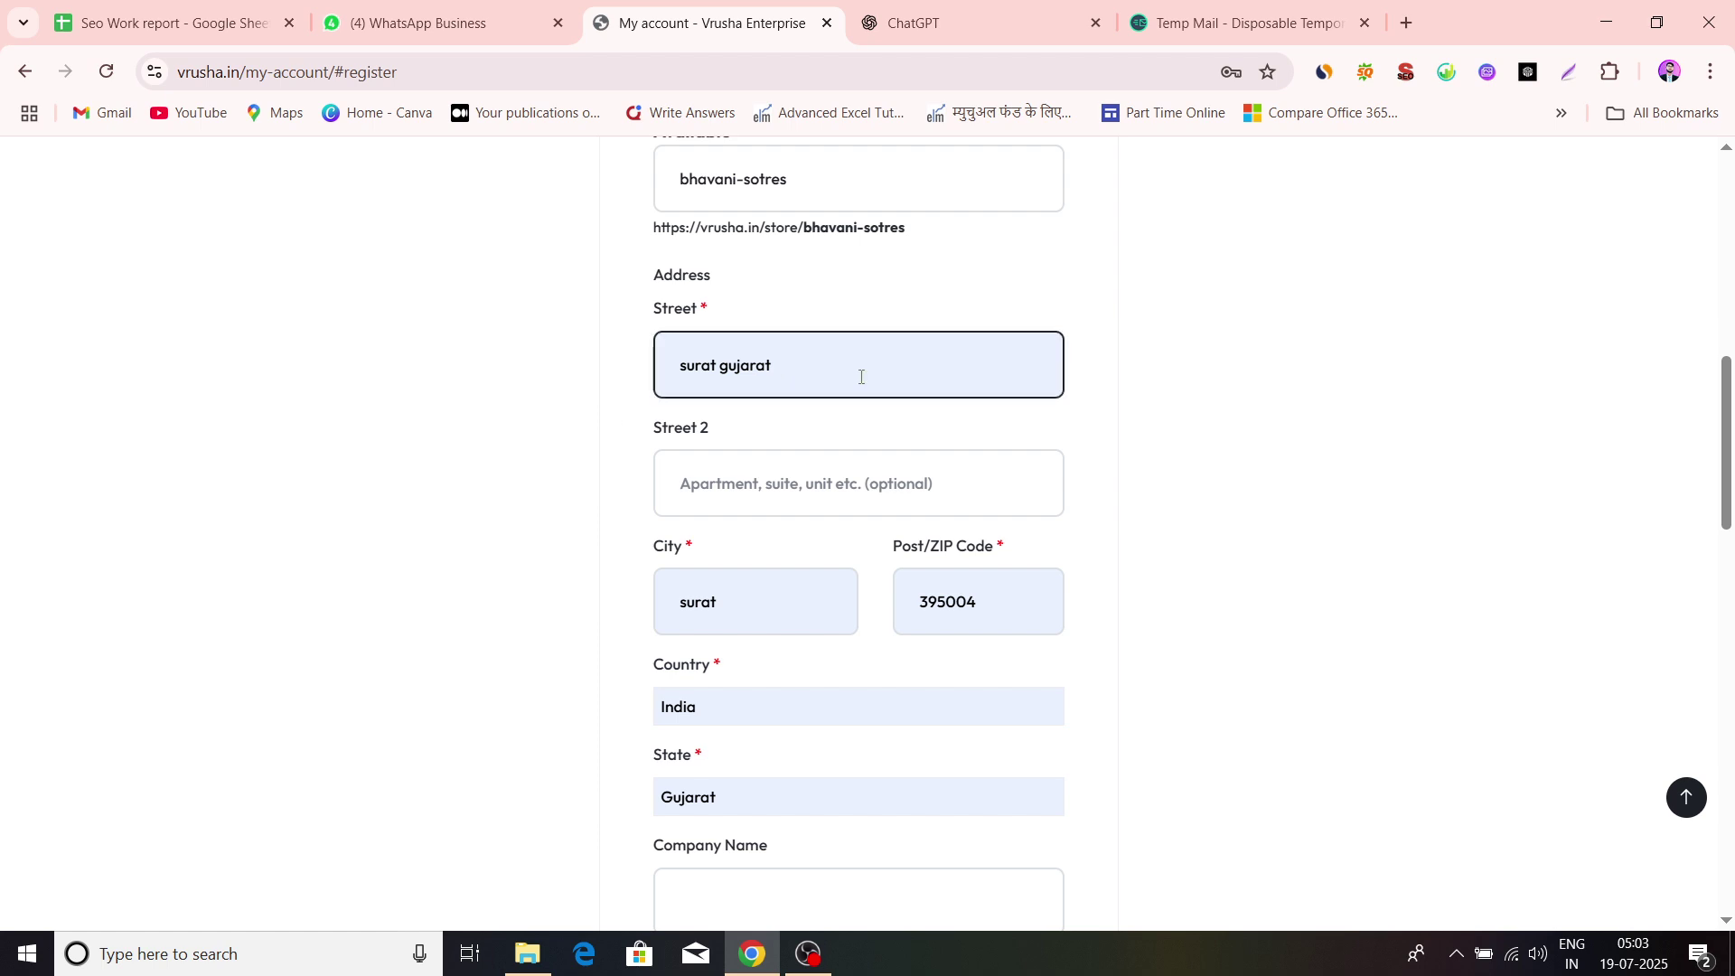
click(1092, 484)
scroll(1091, 485, down, 2)
click(700, 268)
scroll(700, 266, up, 6)
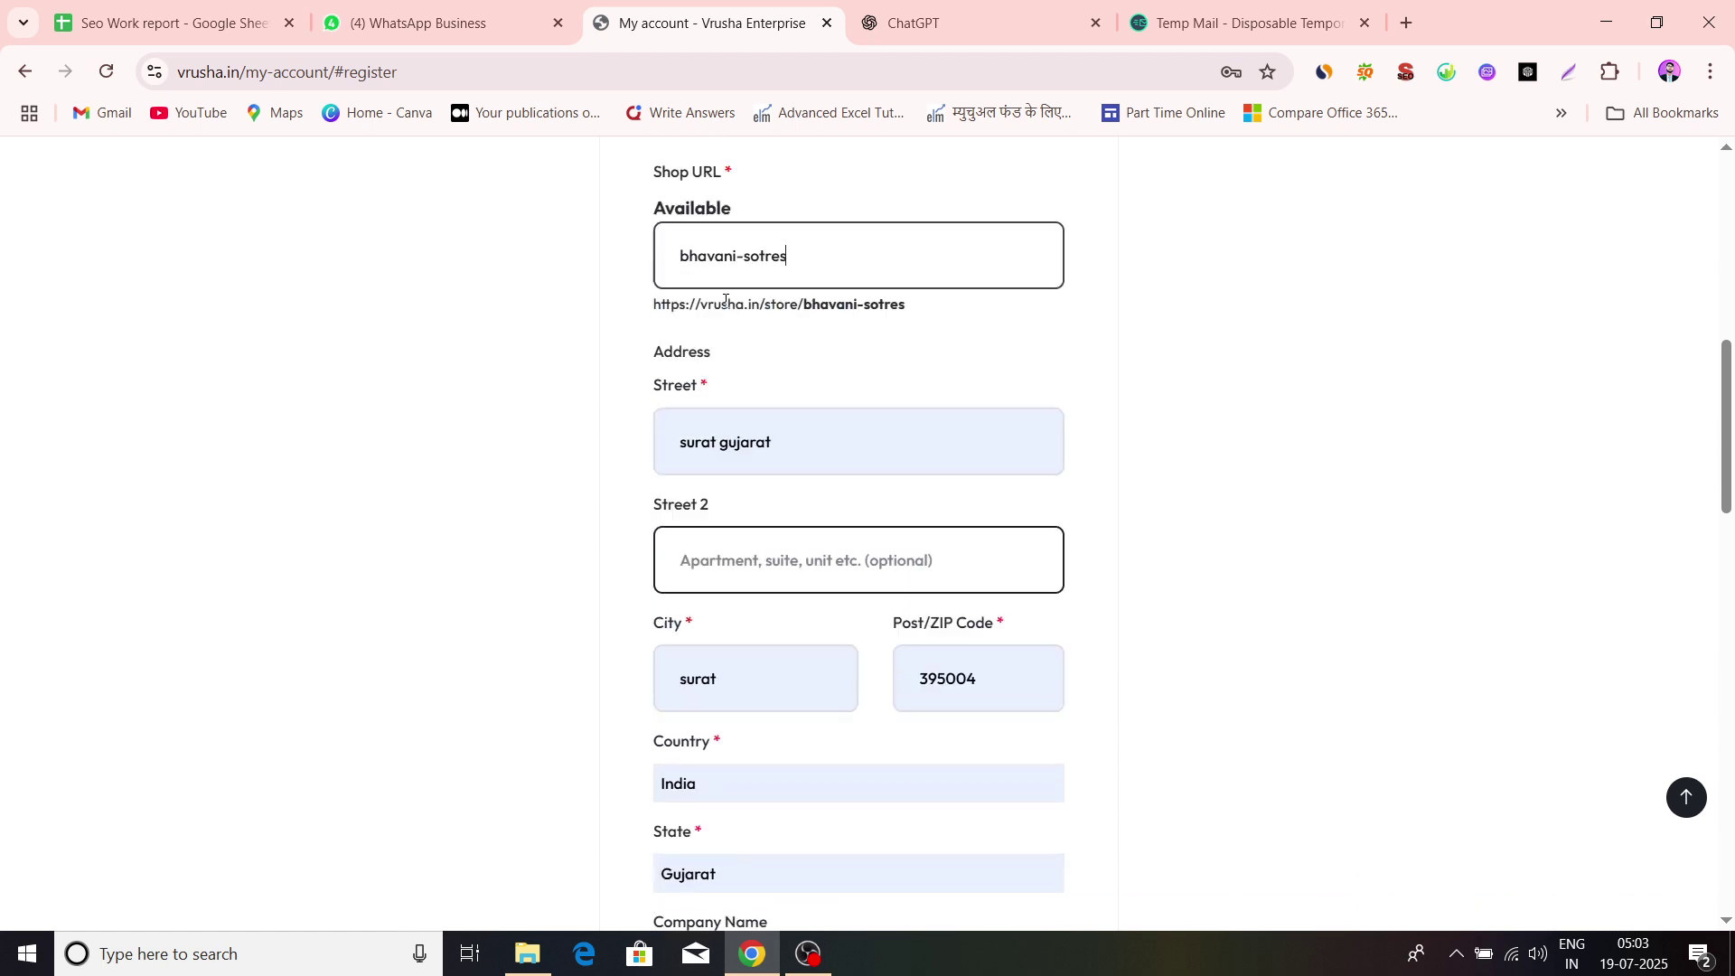
scroll(673, 413, down, 5)
click(588, 424)
scroll(588, 427, down, 2)
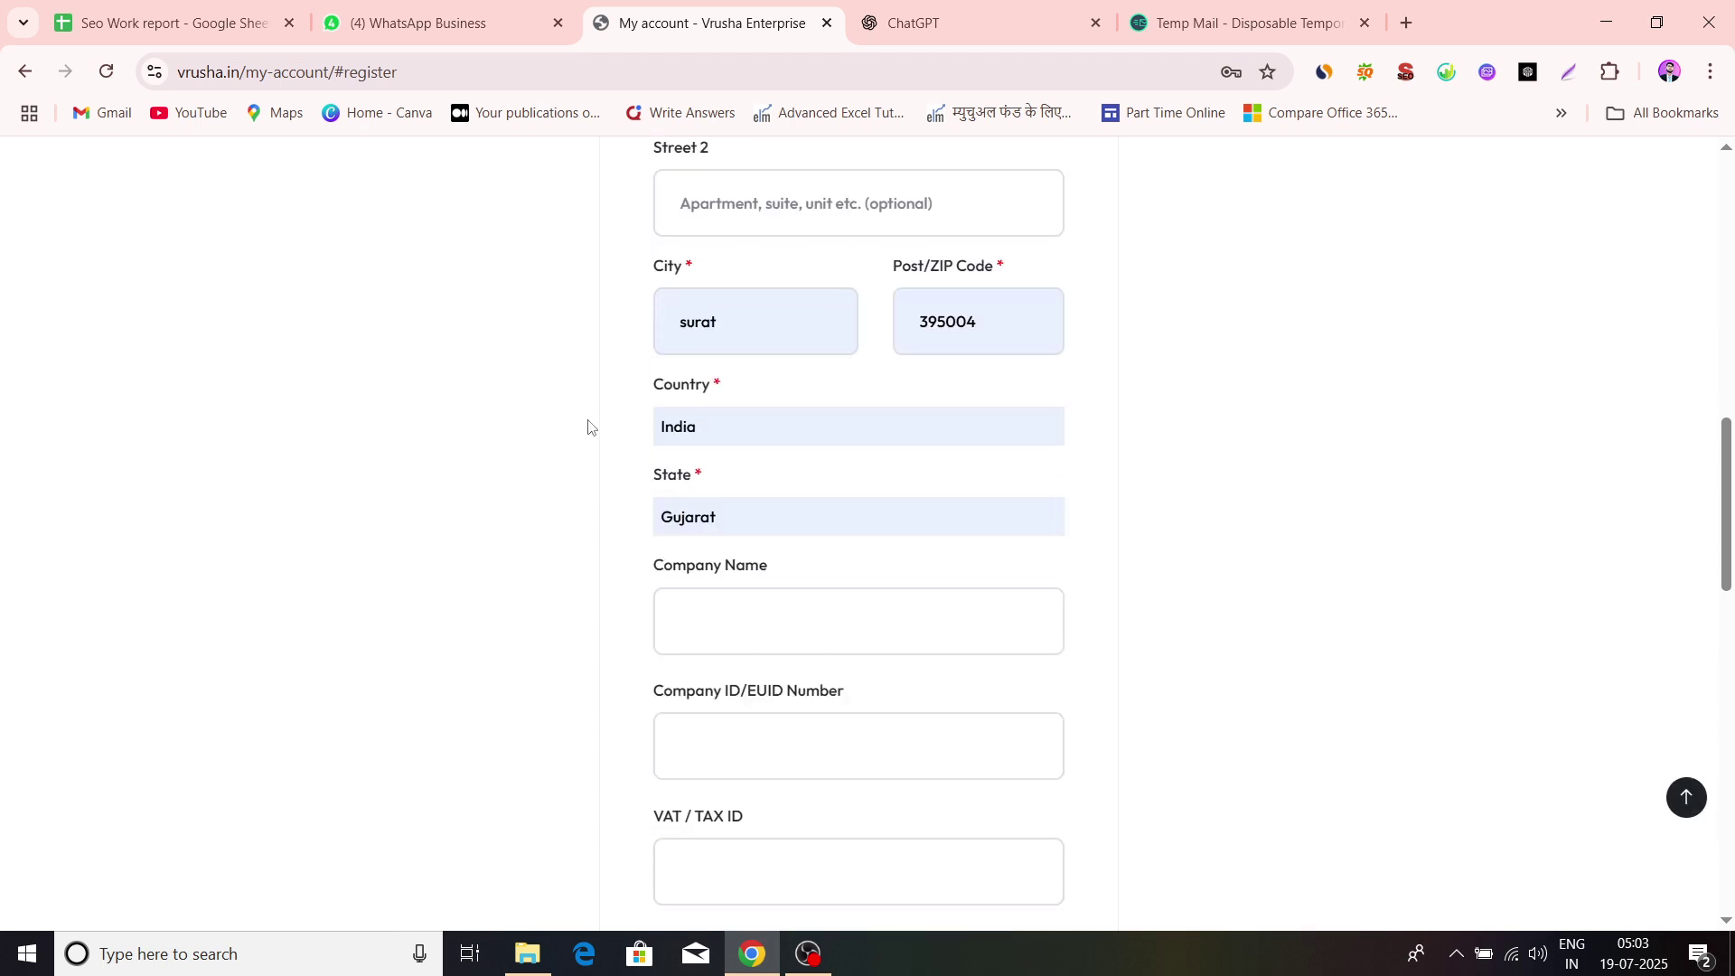
Capitalise the city to 'Surat' and dismiss the postcode autofill suggestions
click(770, 344)
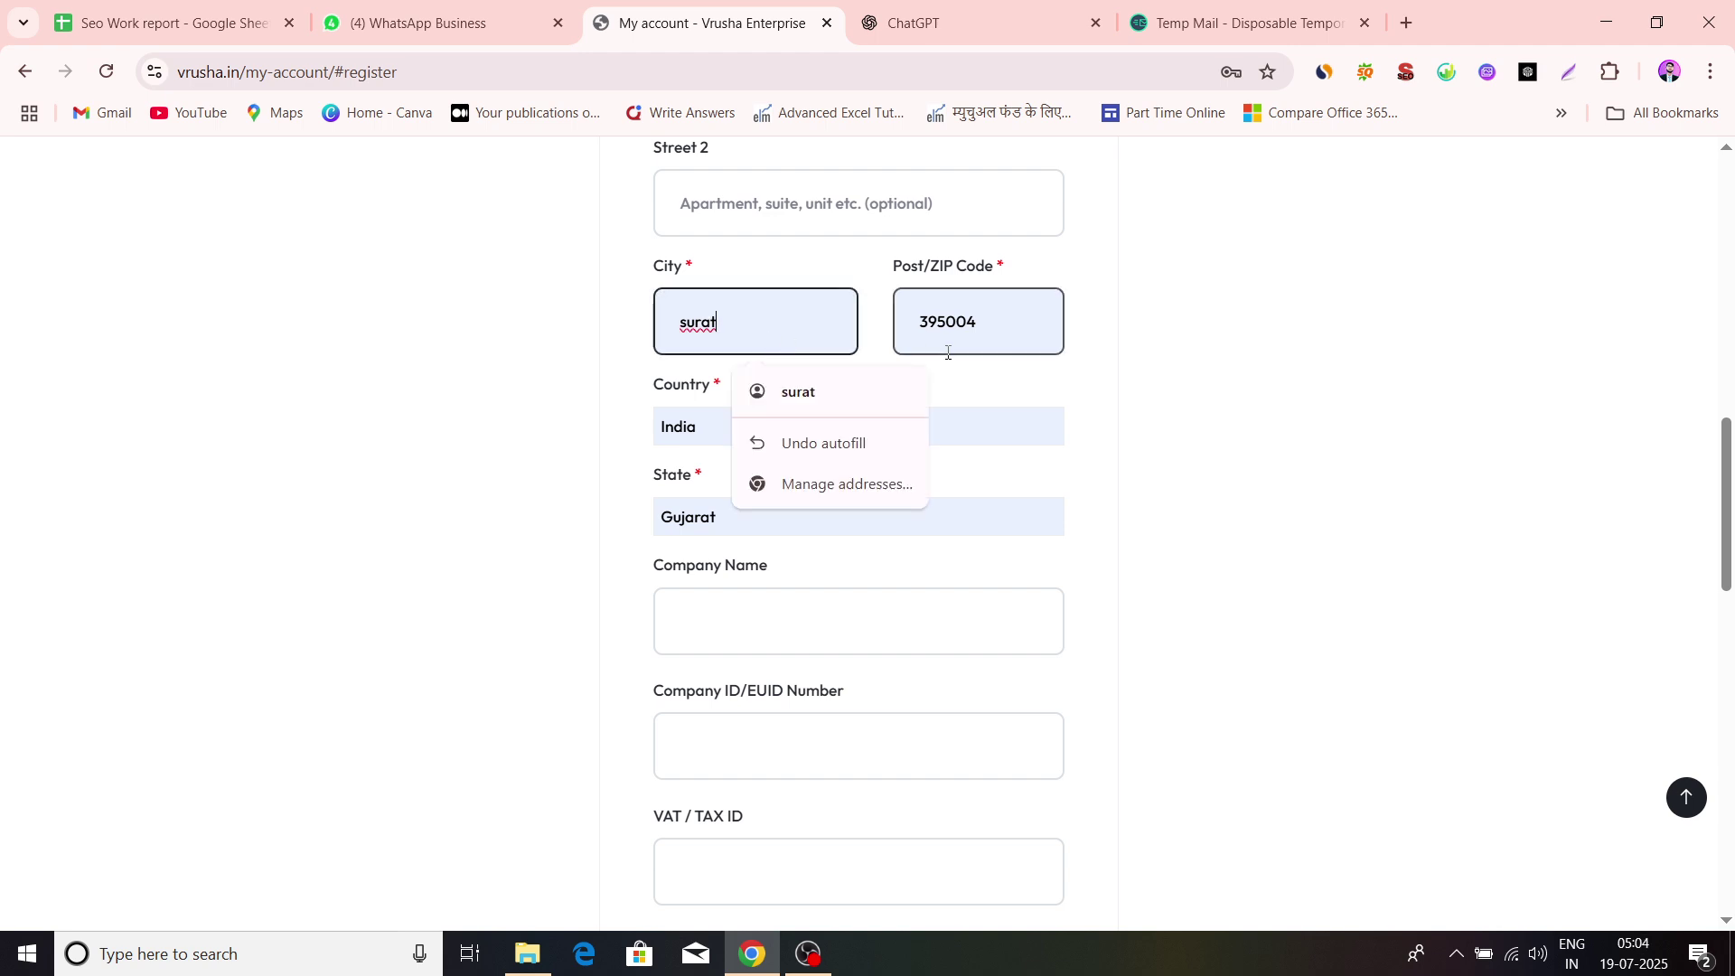
click(688, 325)
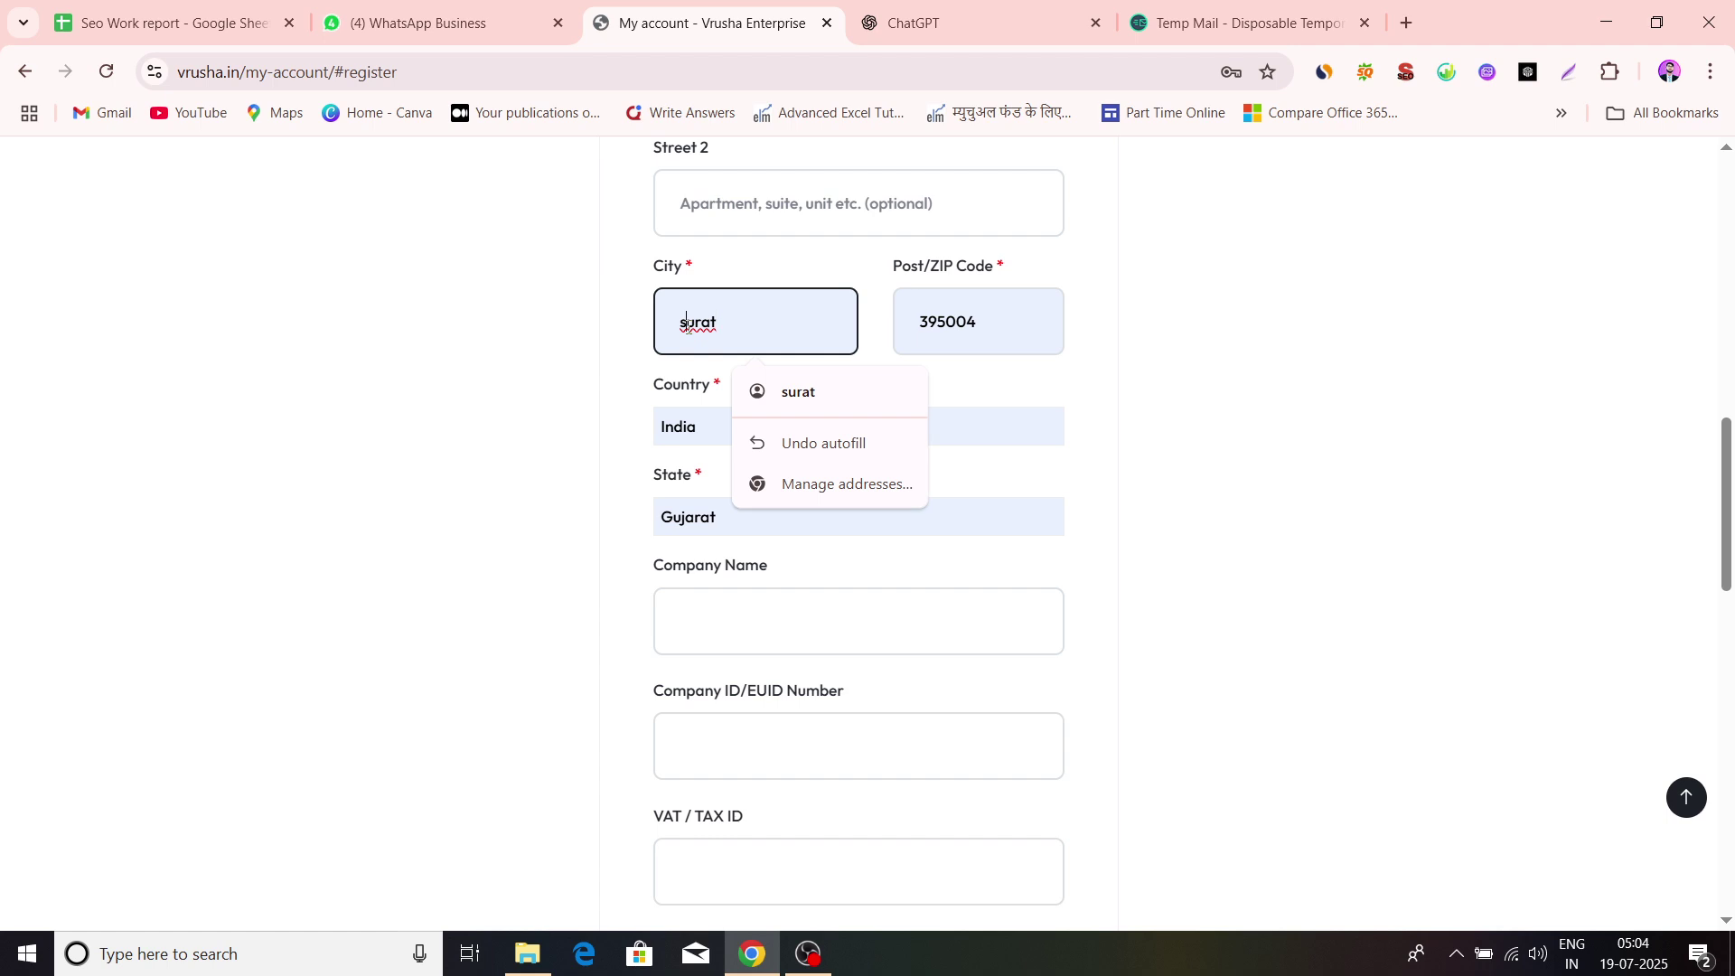
key(BackSpace)
text(S)
click(1022, 329)
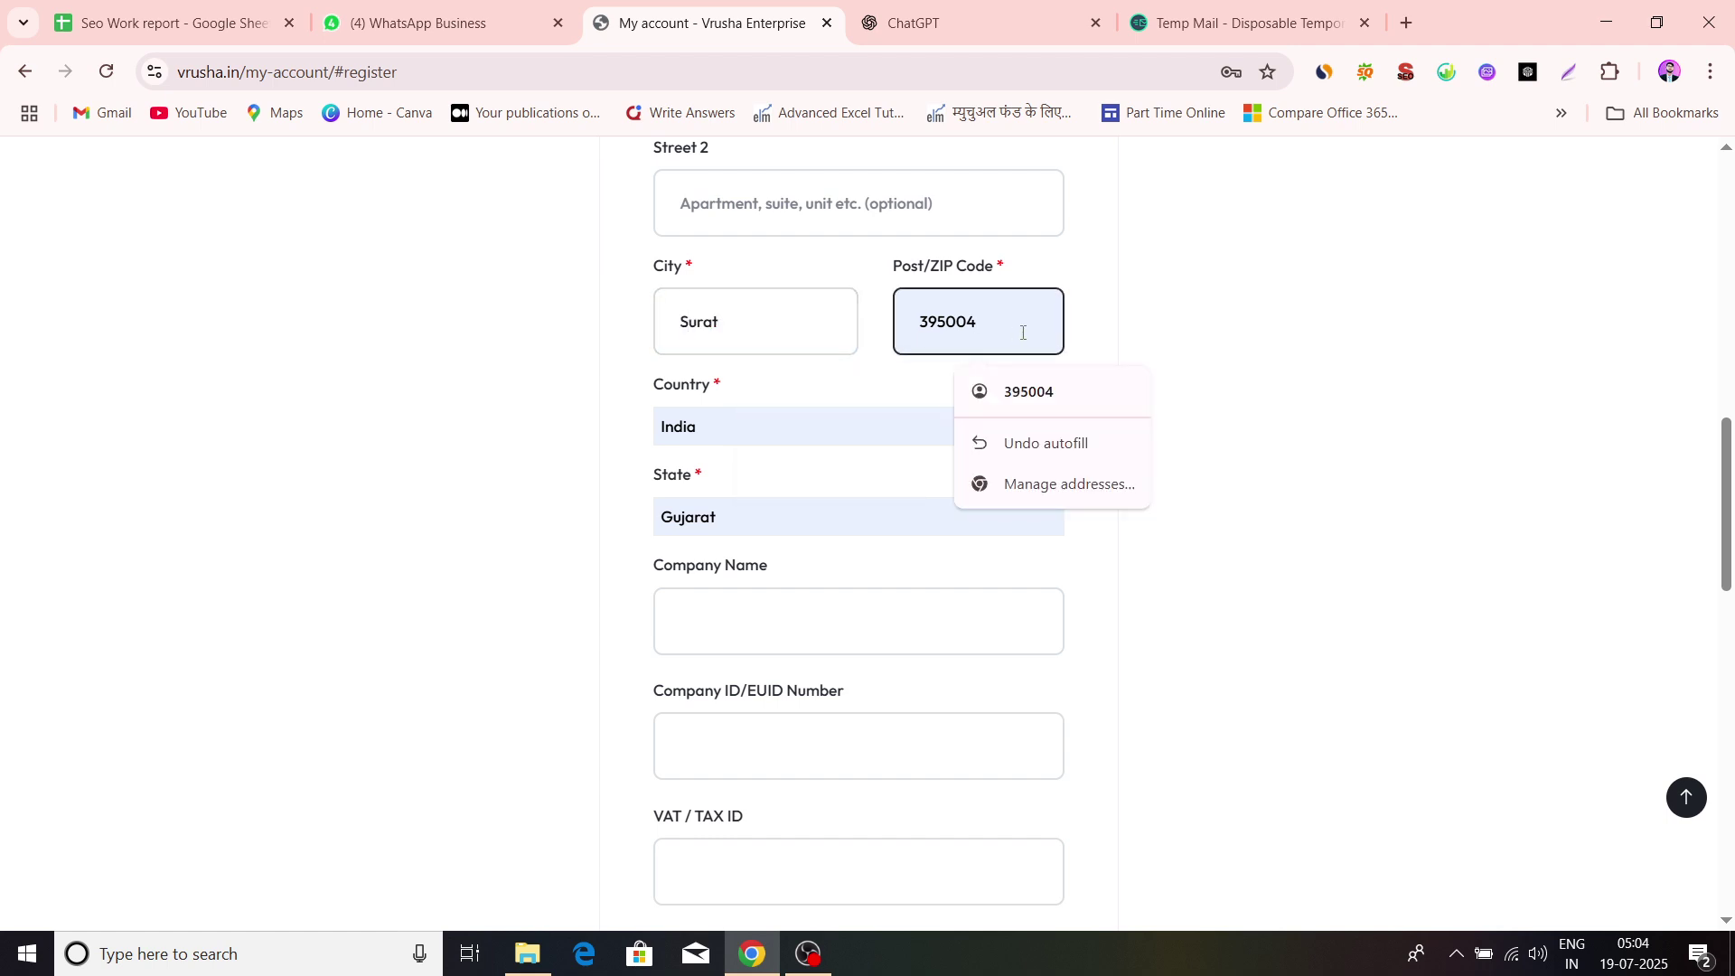
click(1148, 326)
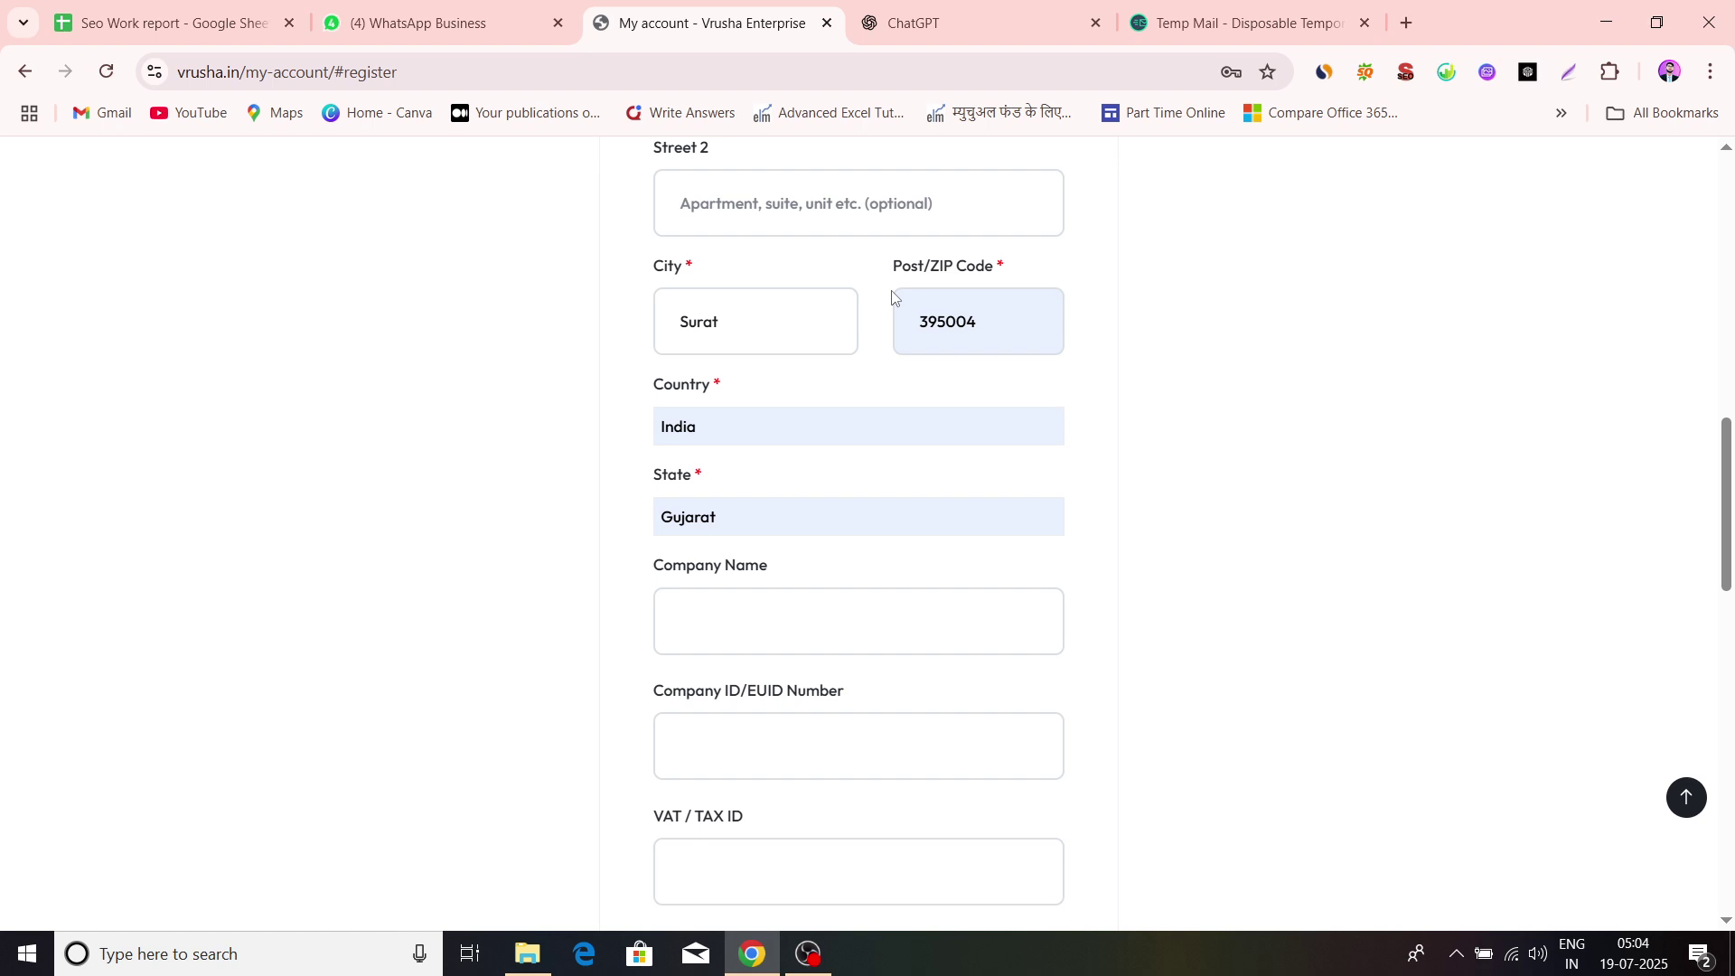
scroll(1202, 376, down, 2)
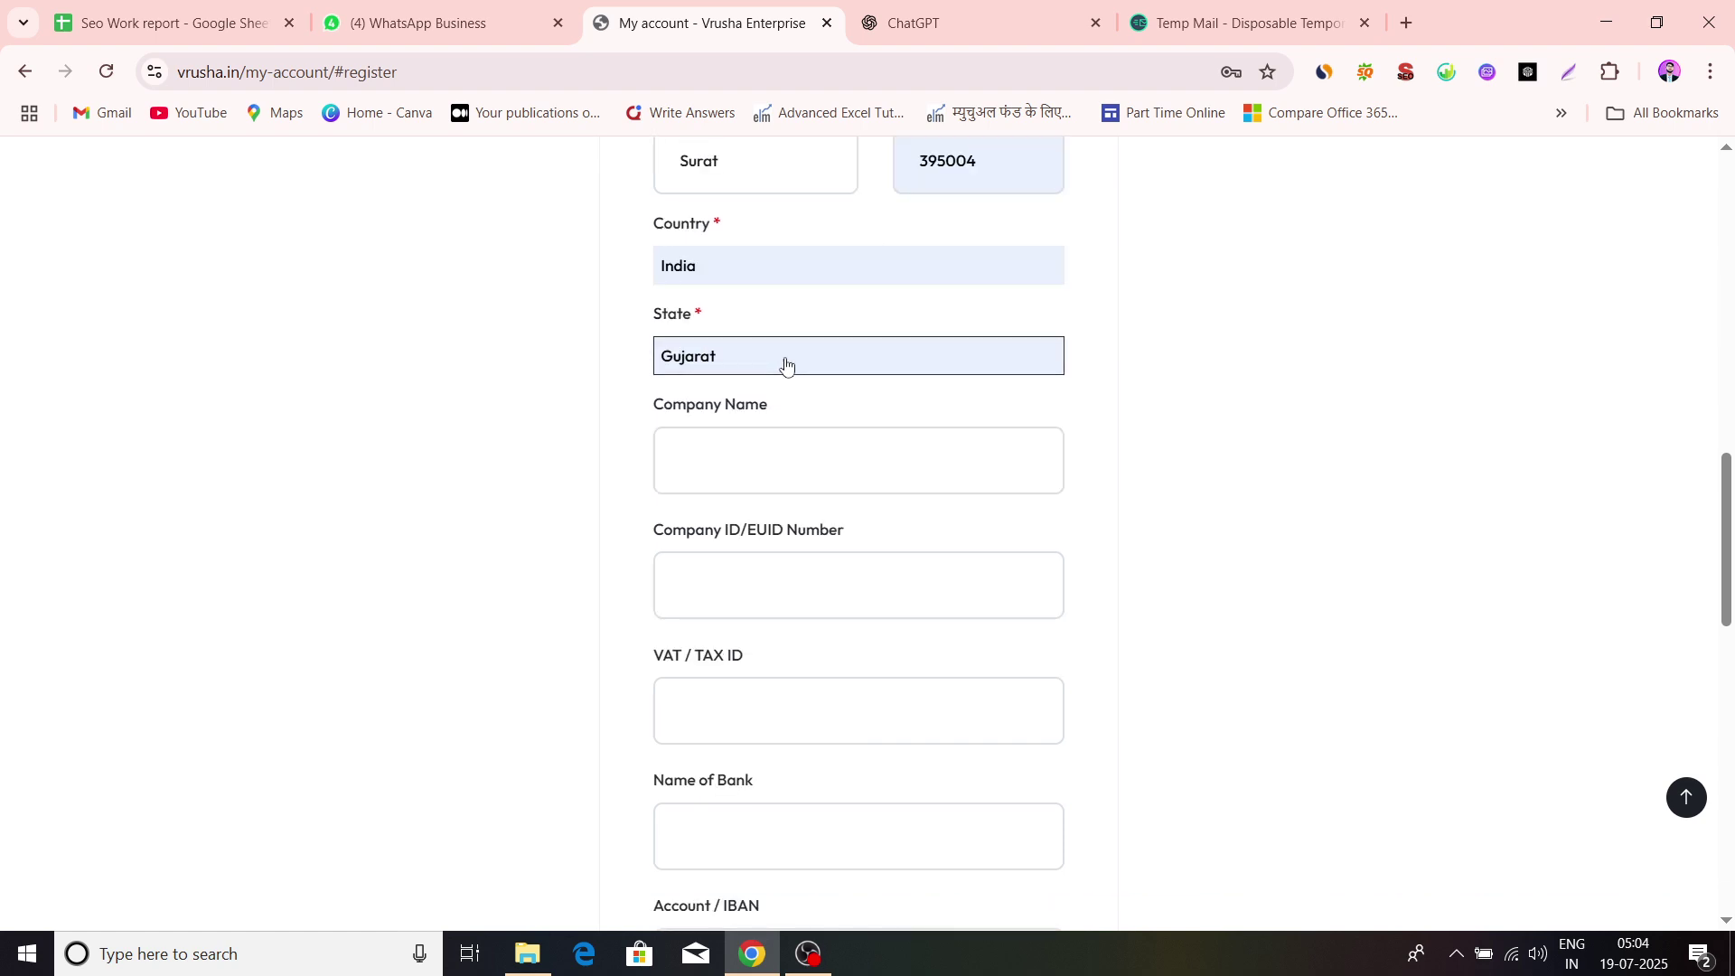
scroll(783, 365, up, 1)
scroll(729, 354, down, 1)
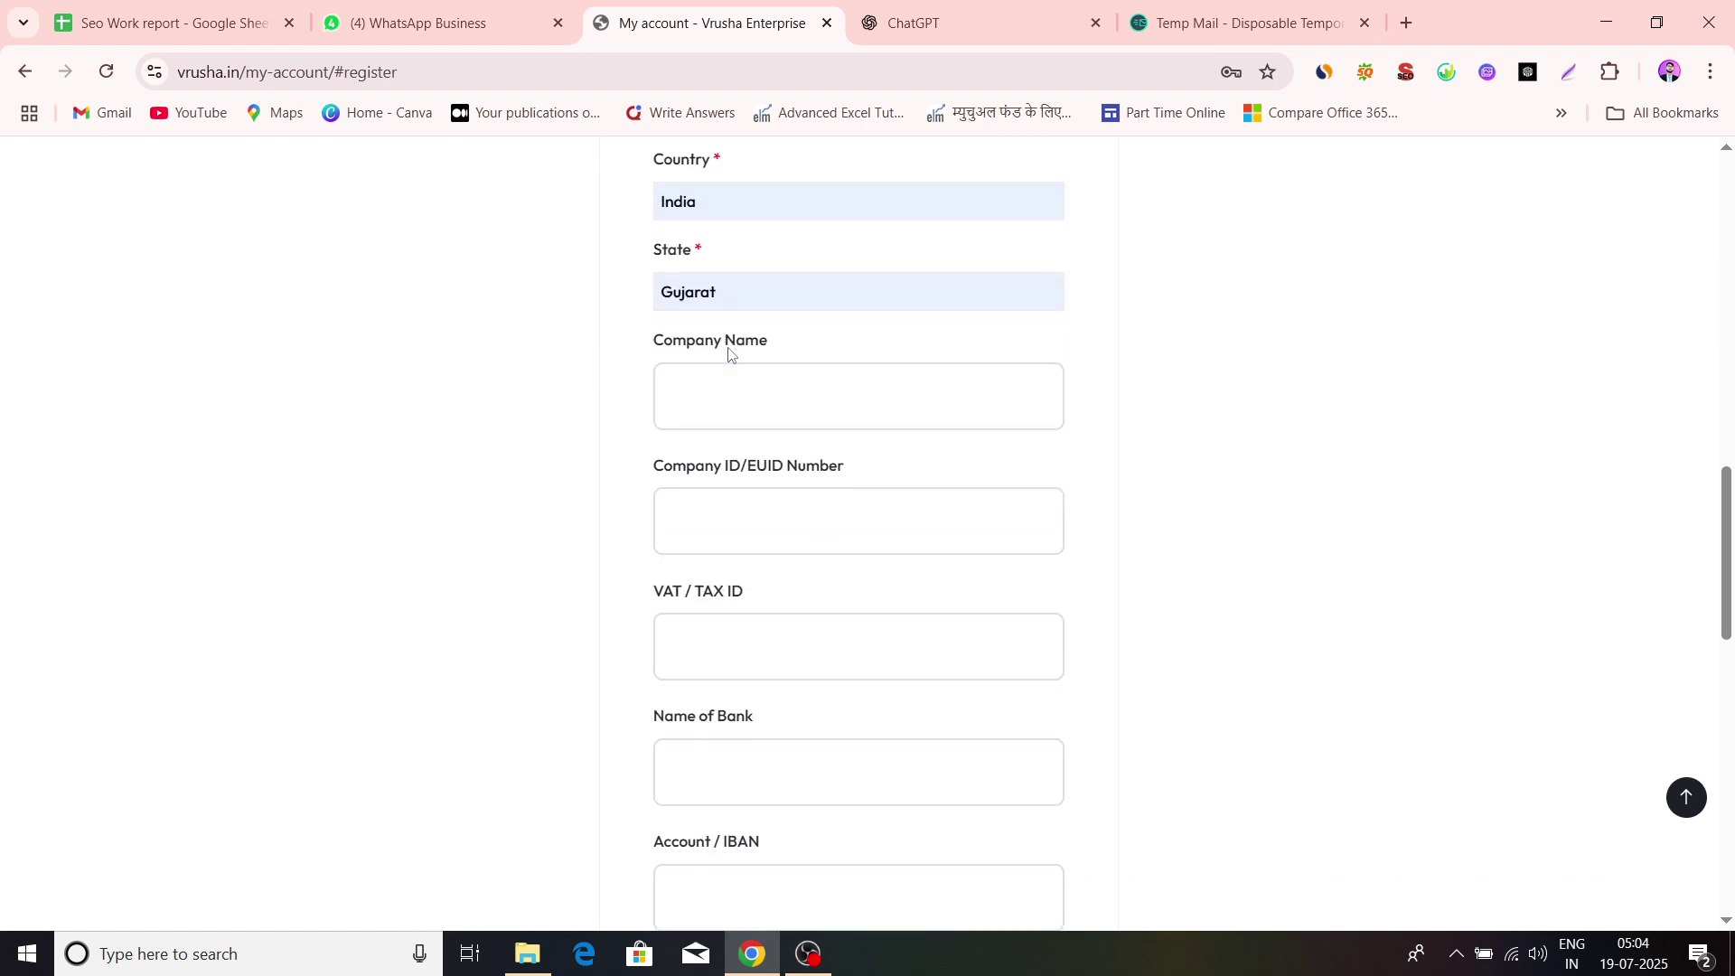
scroll(485, 349, down, 1)
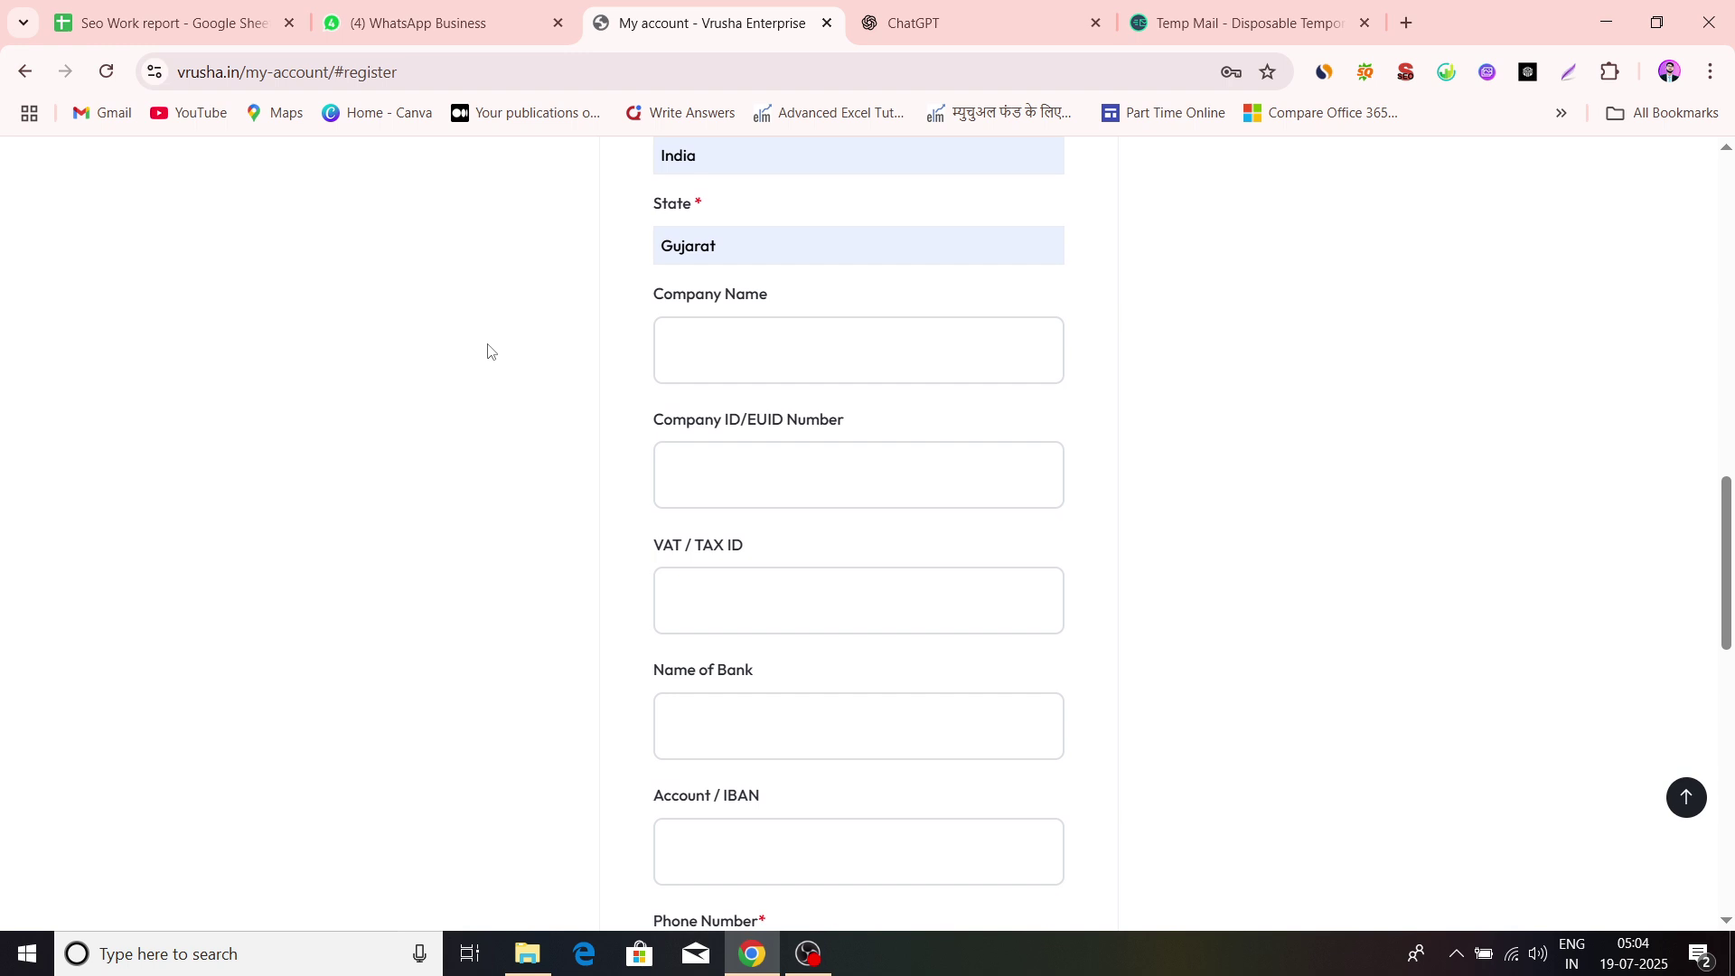
Fill Company Name with the suggested 'bhavani store', passing the Company ID and VAT/Tax ID fields
click(720, 344)
click(852, 430)
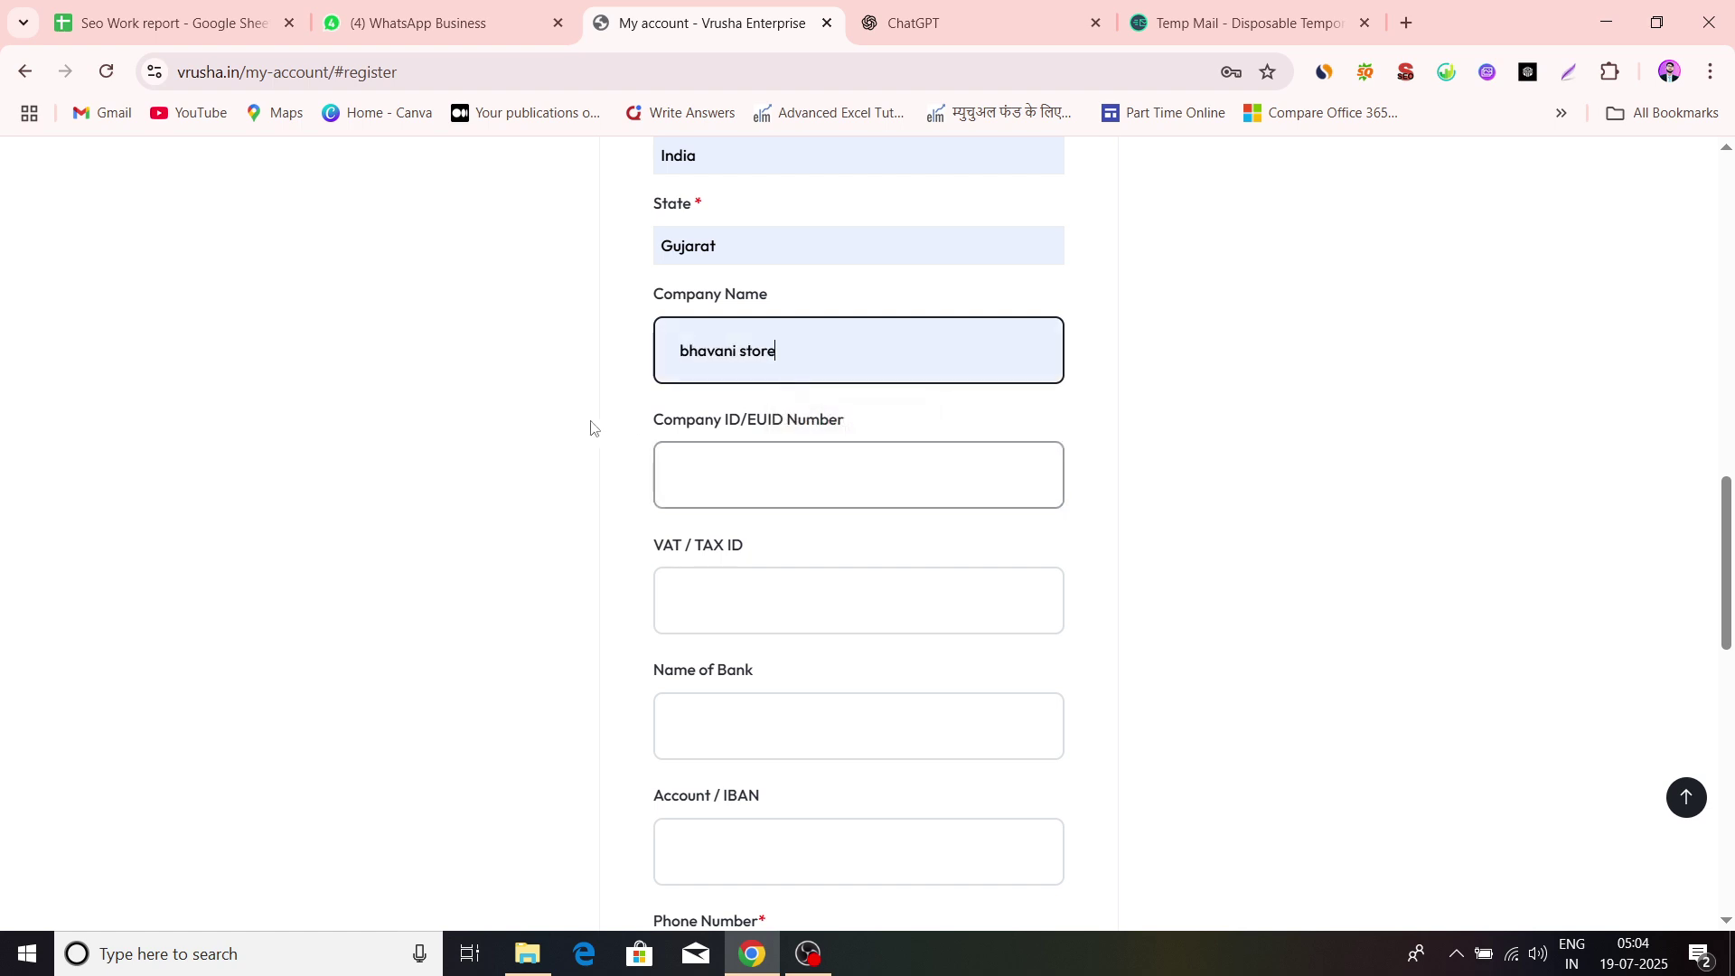
scroll(583, 426, down, 1)
click(687, 390)
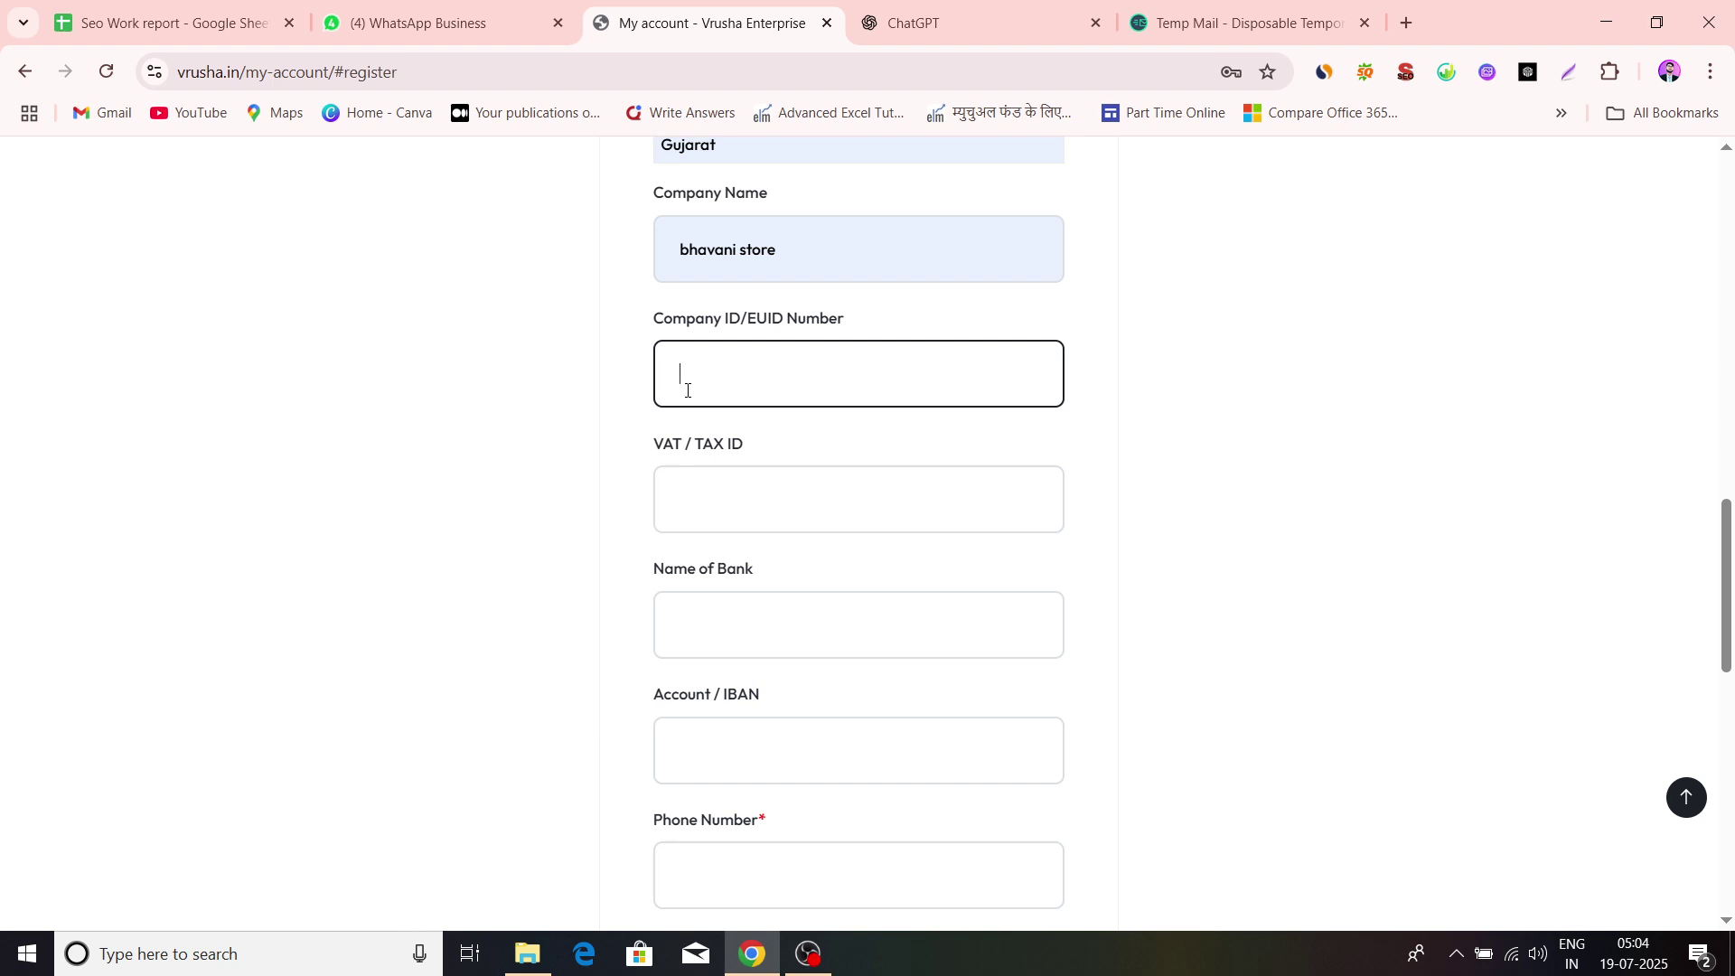
scroll(756, 443, down, 2)
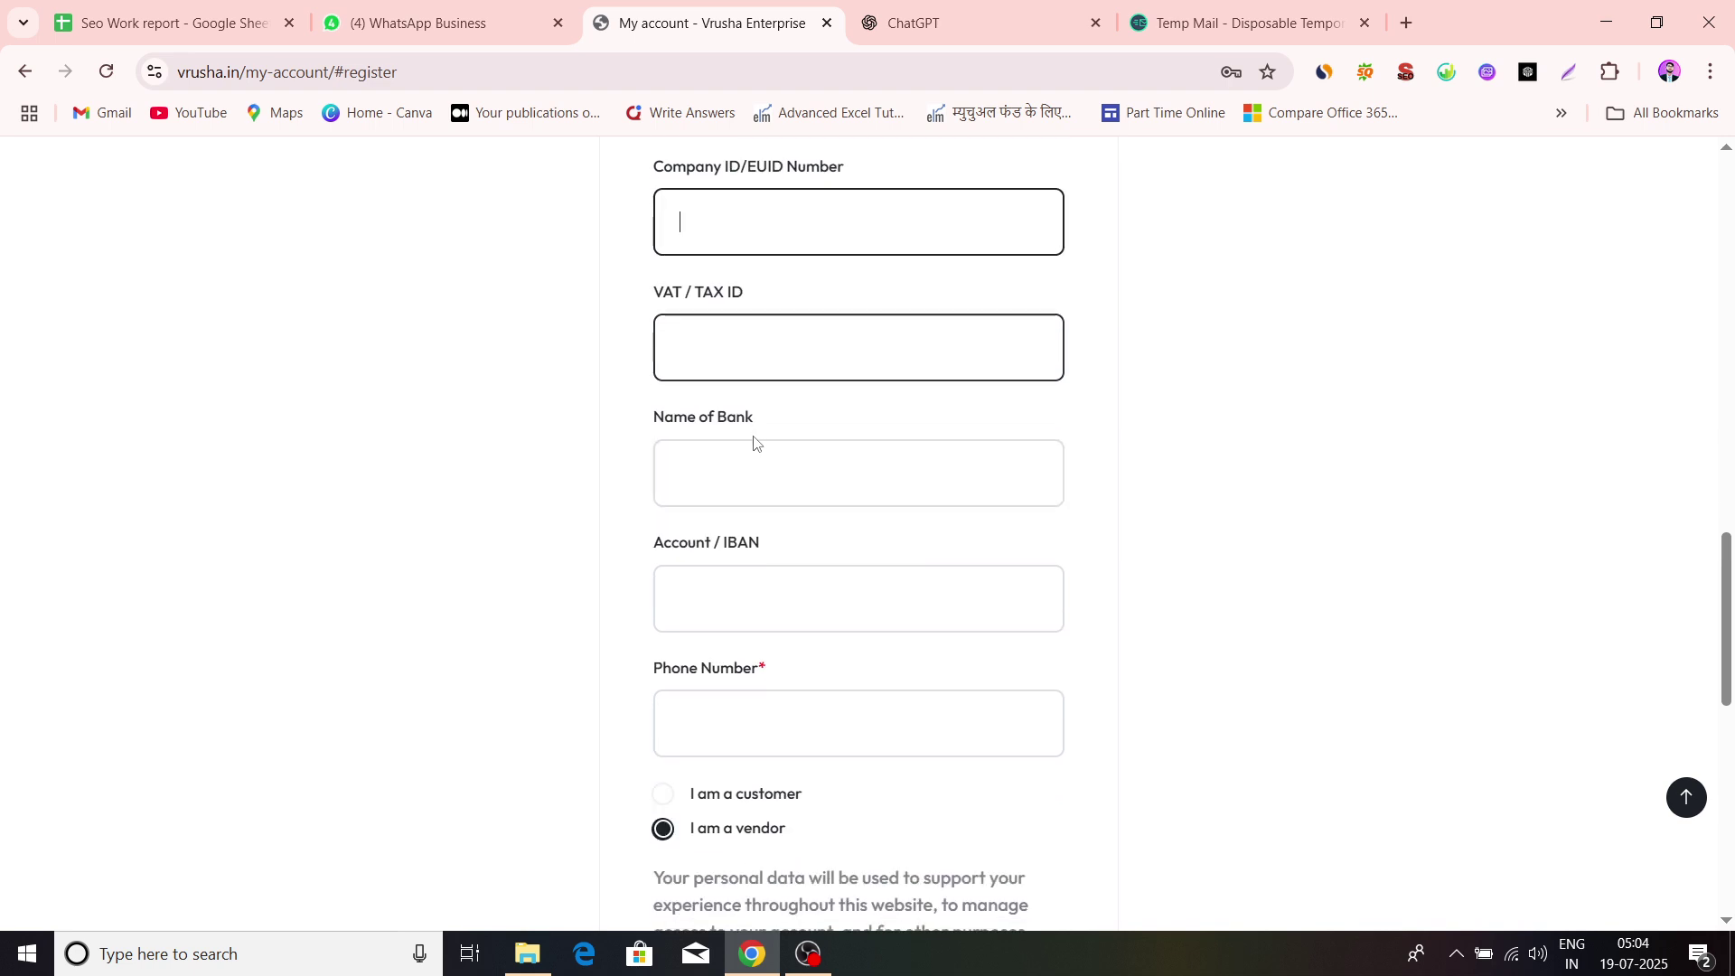
click(746, 376)
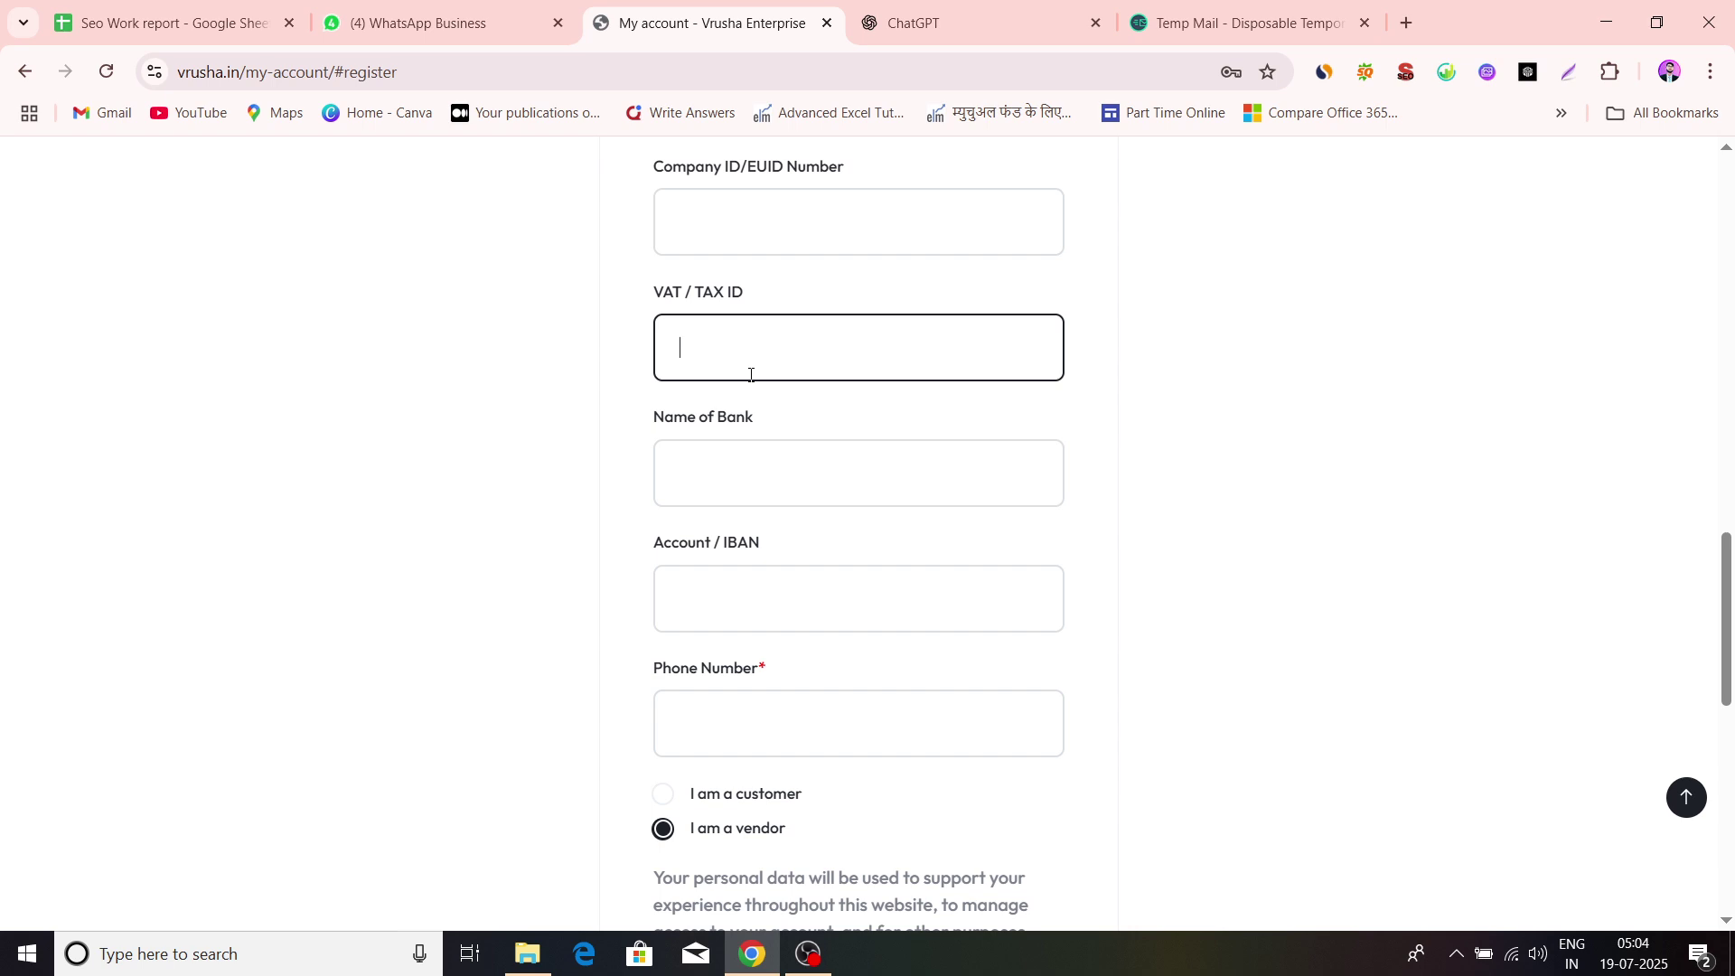
scroll(968, 426, down, 1)
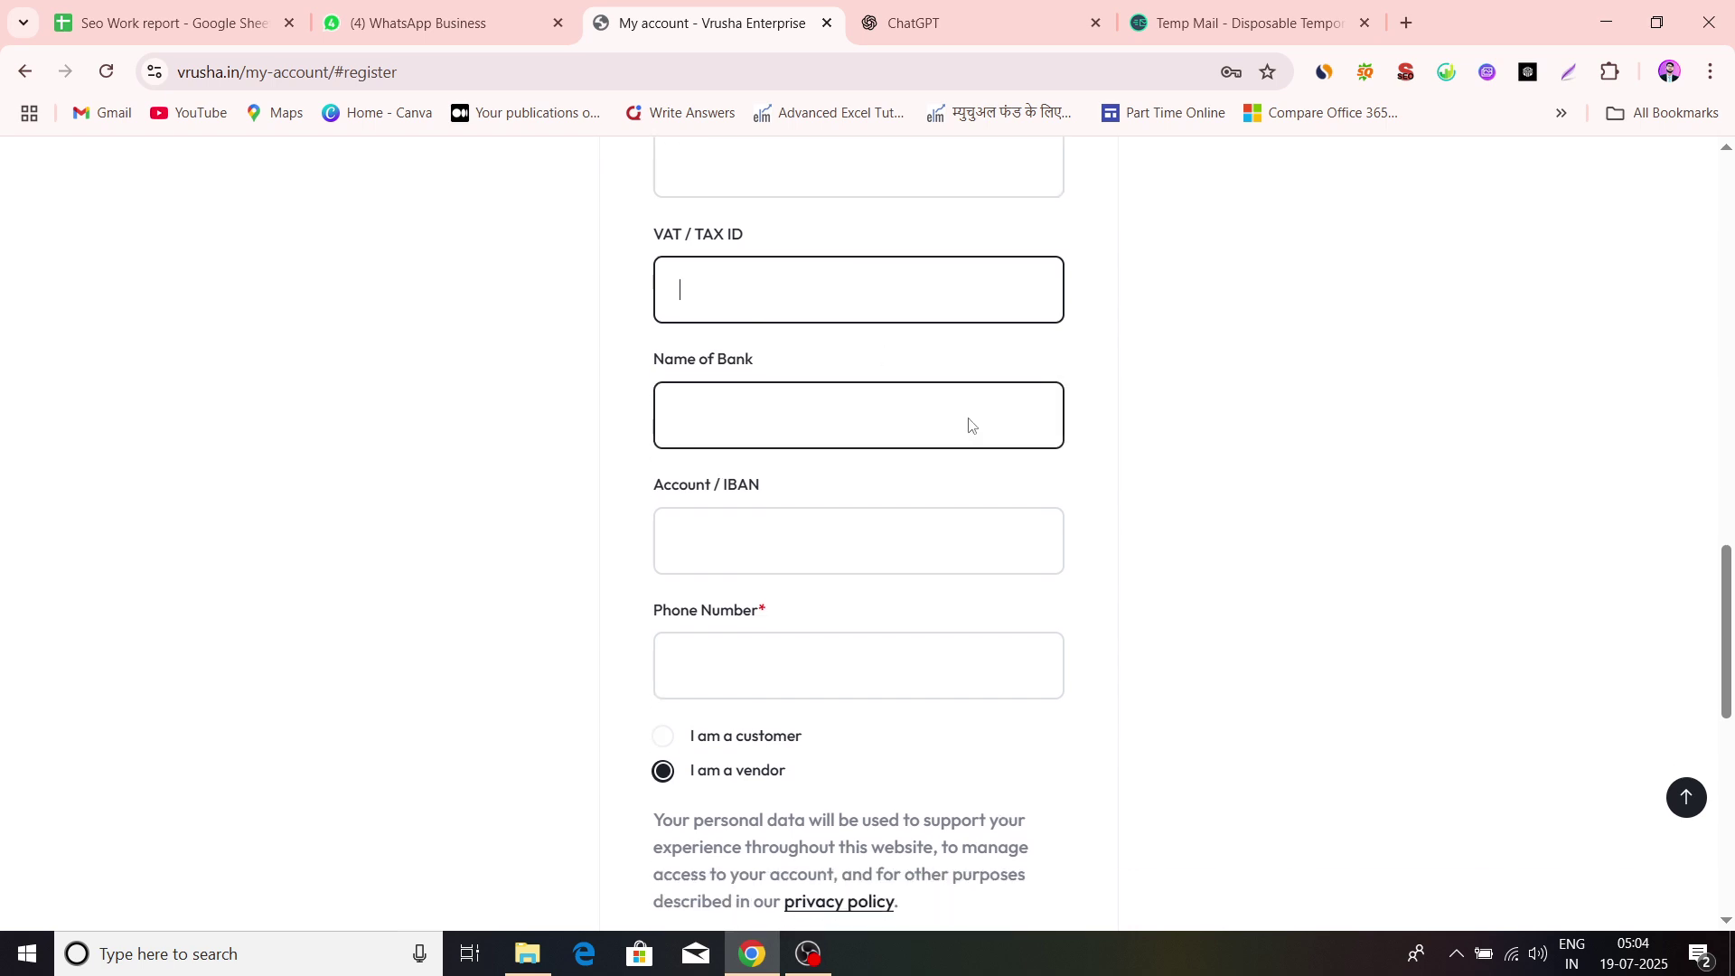
Choose 'state bank of India' as the bank and enter the account number and phone number
click(787, 406)
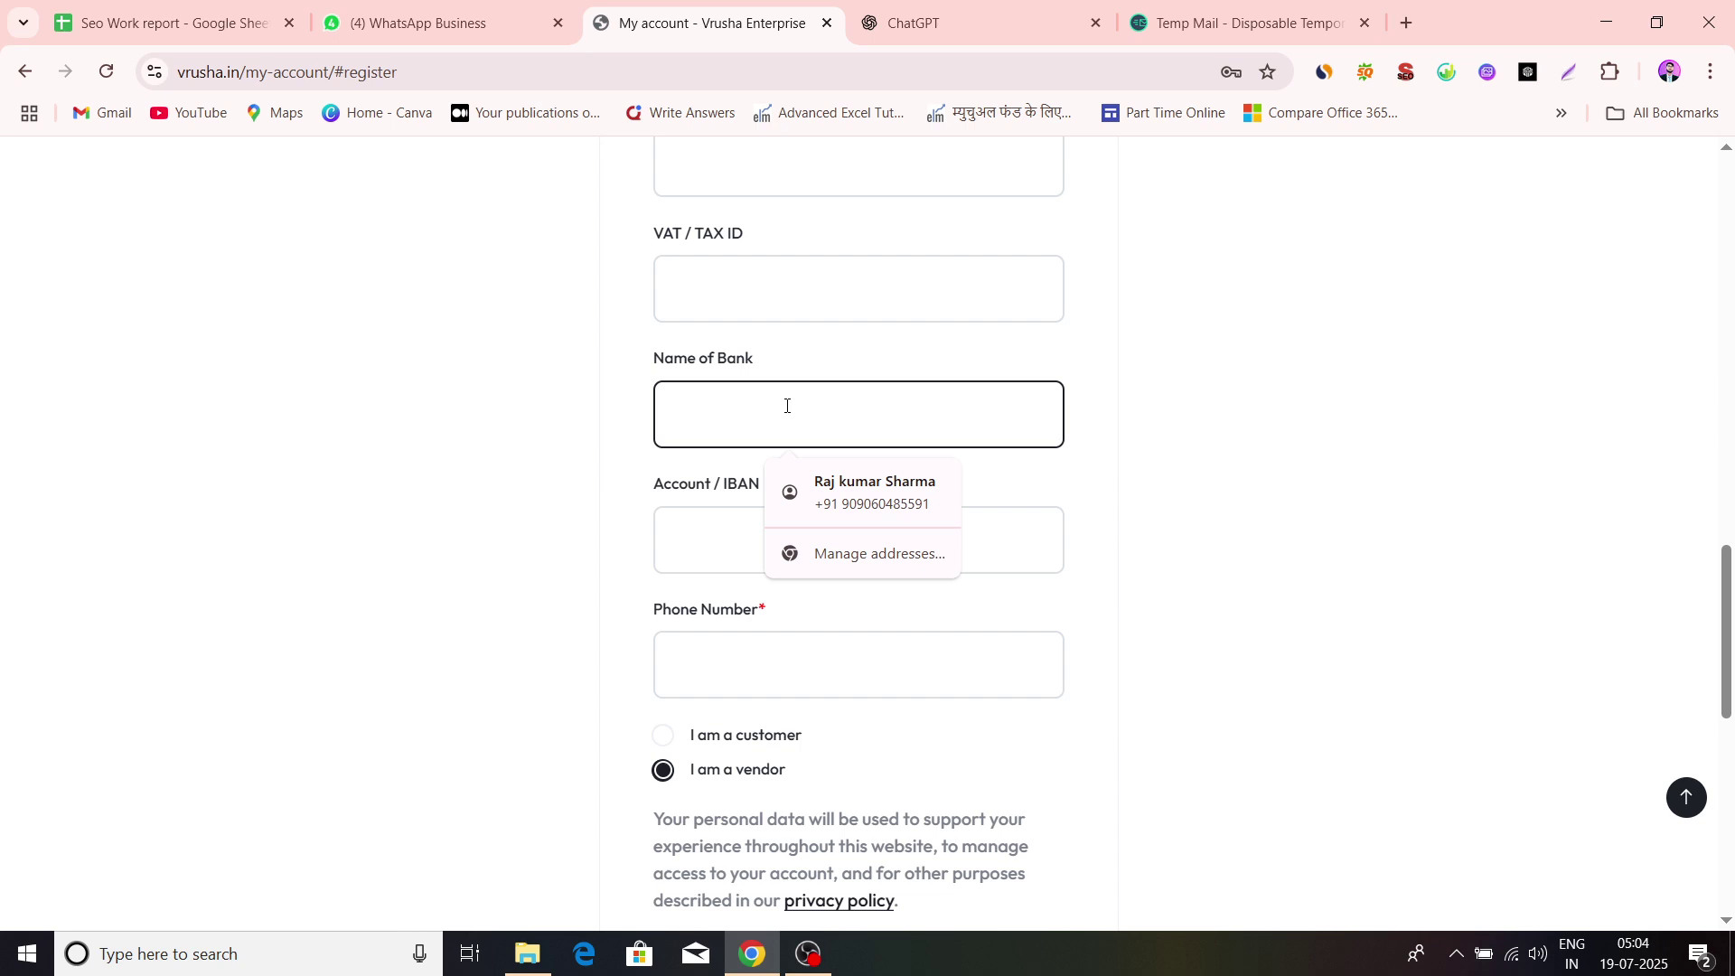
text(sta)
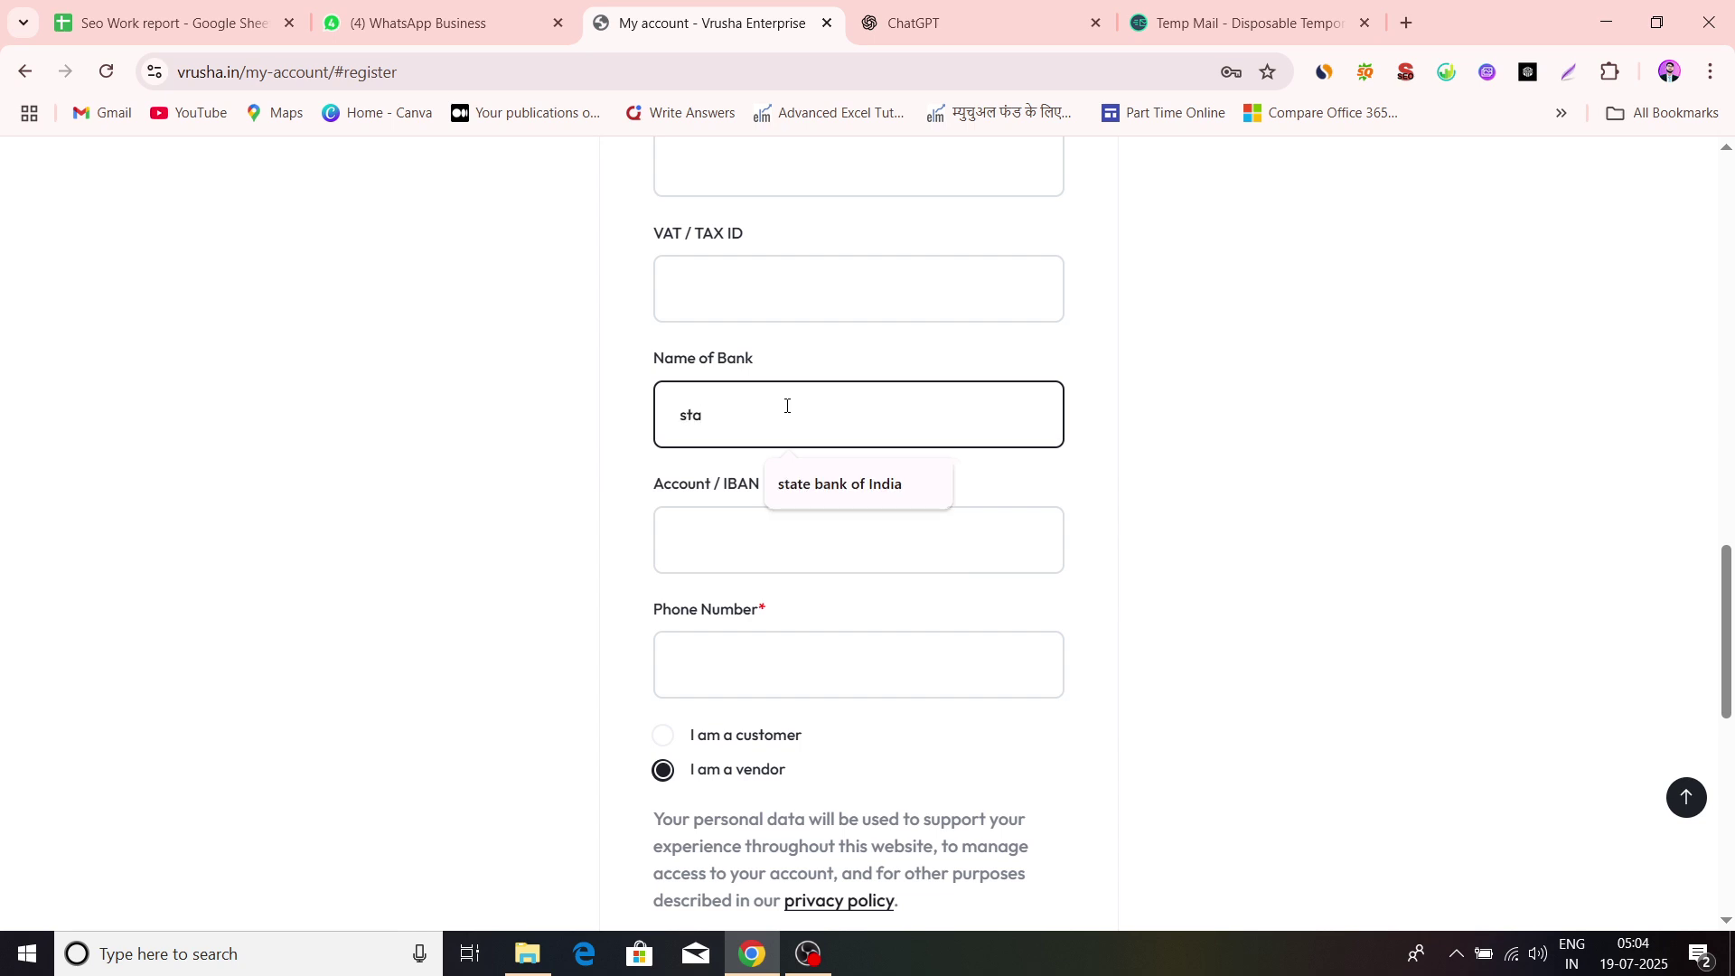
click(860, 488)
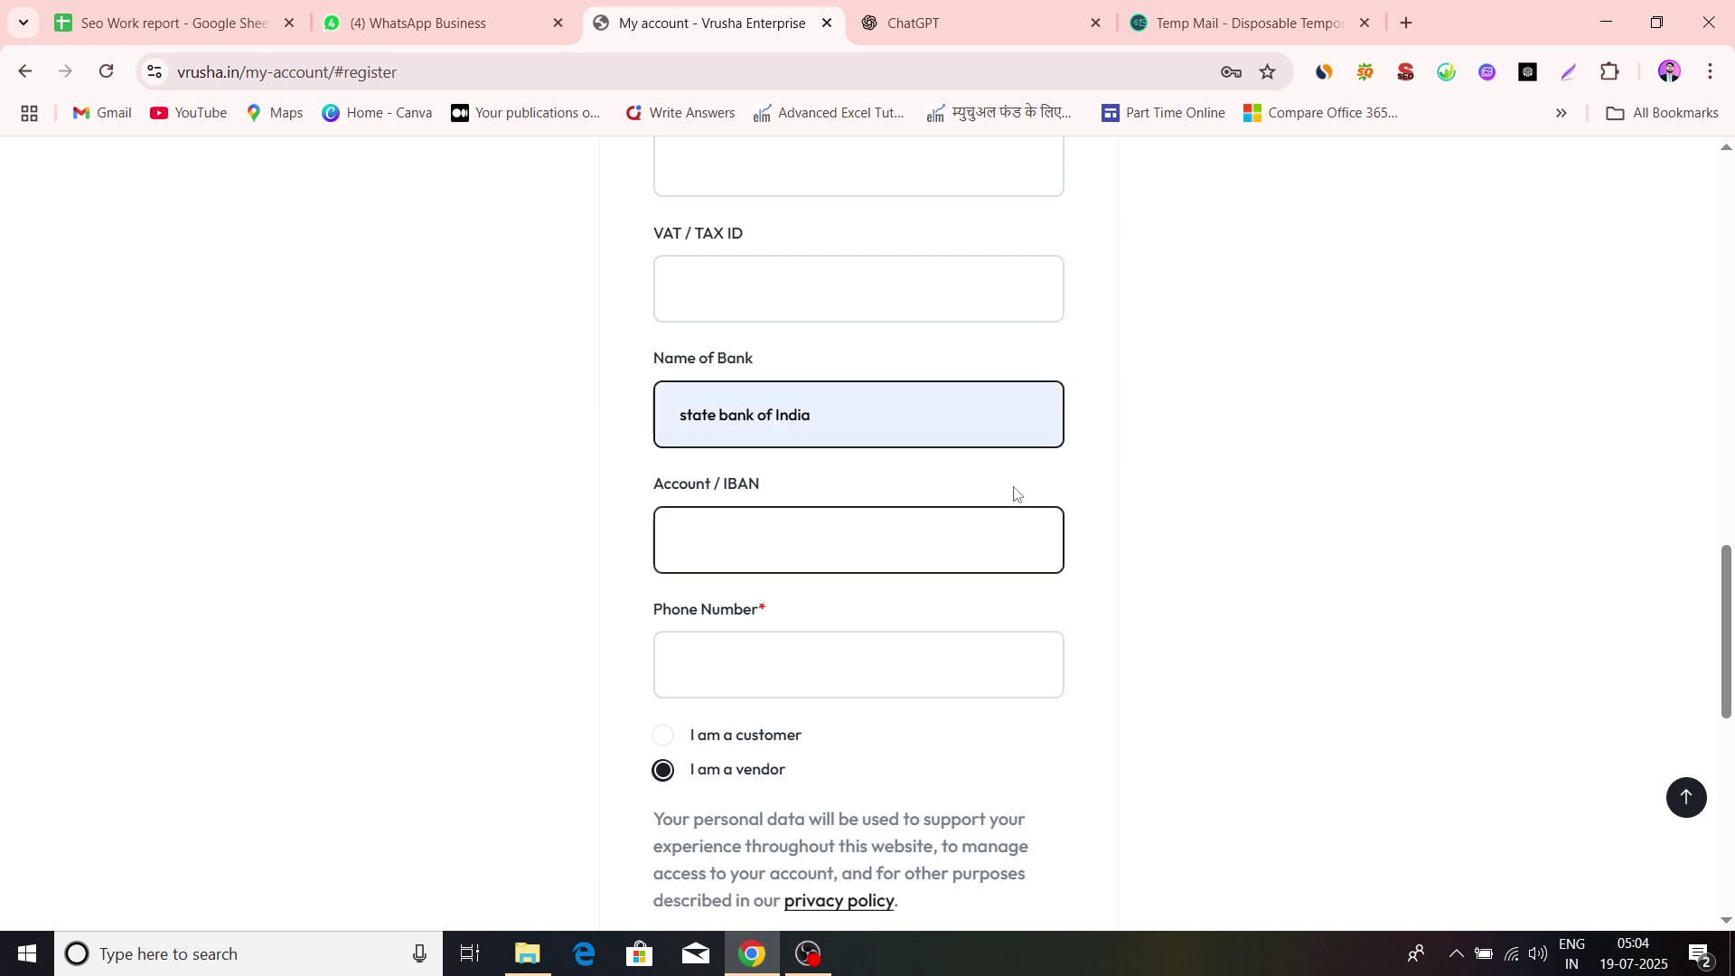
scroll(1016, 494, down, 1)
click(763, 522)
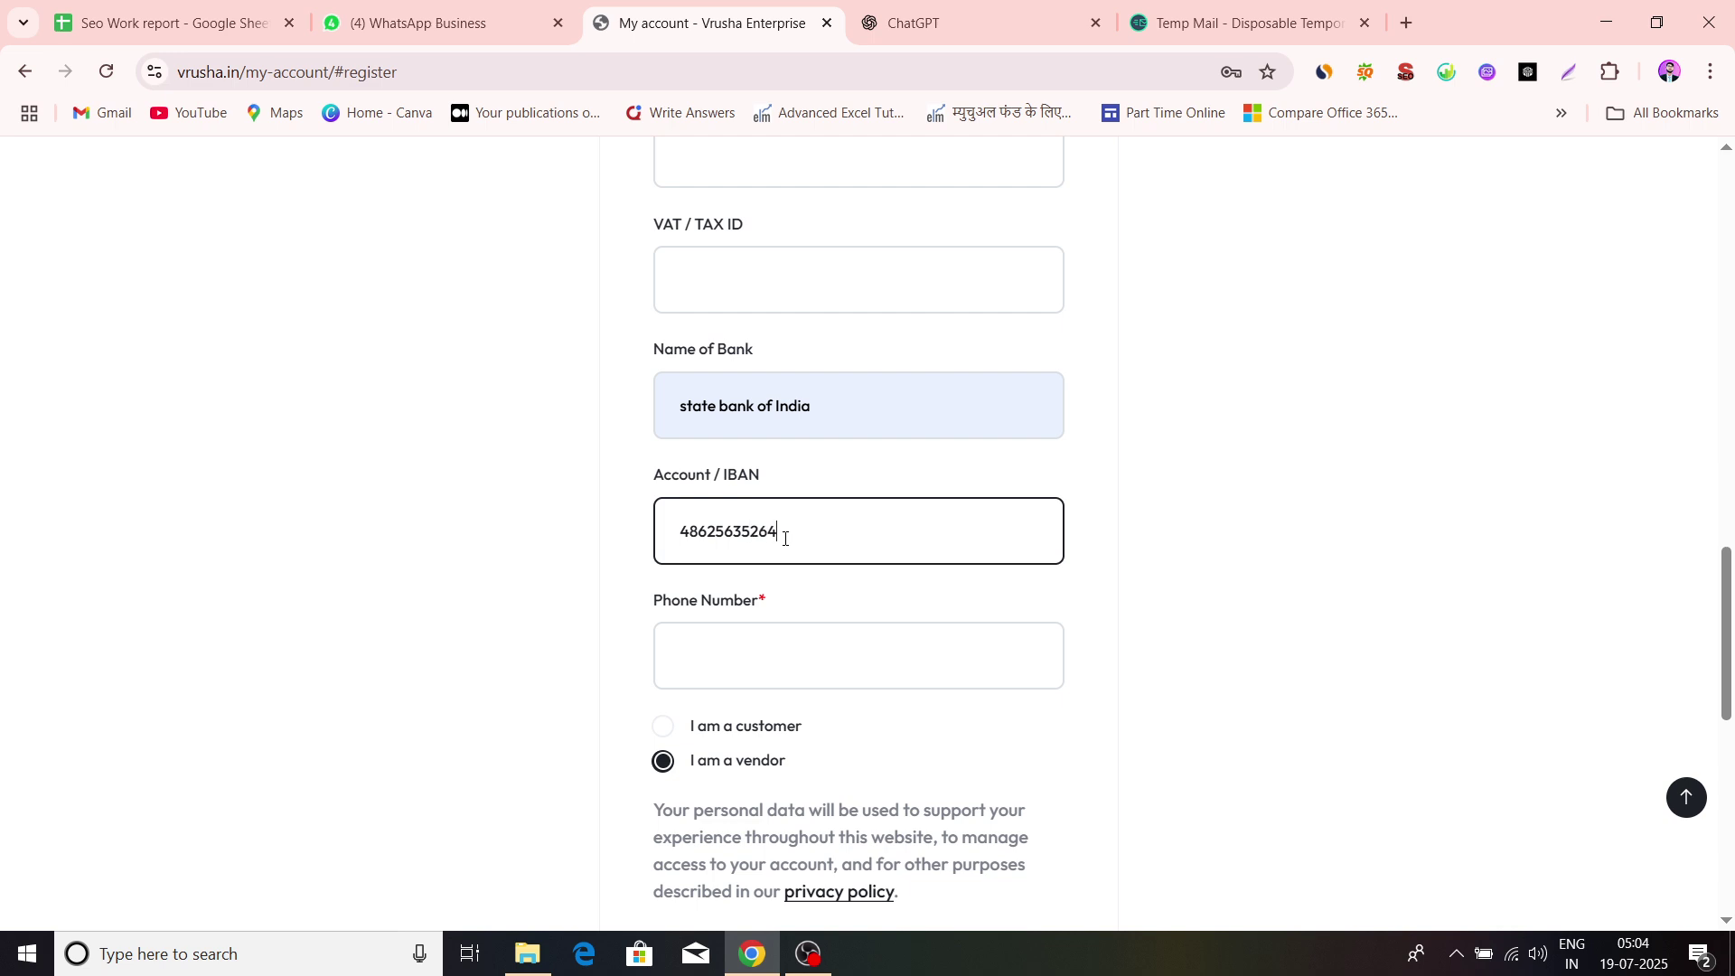
scroll(958, 500, down, 1)
click(796, 569)
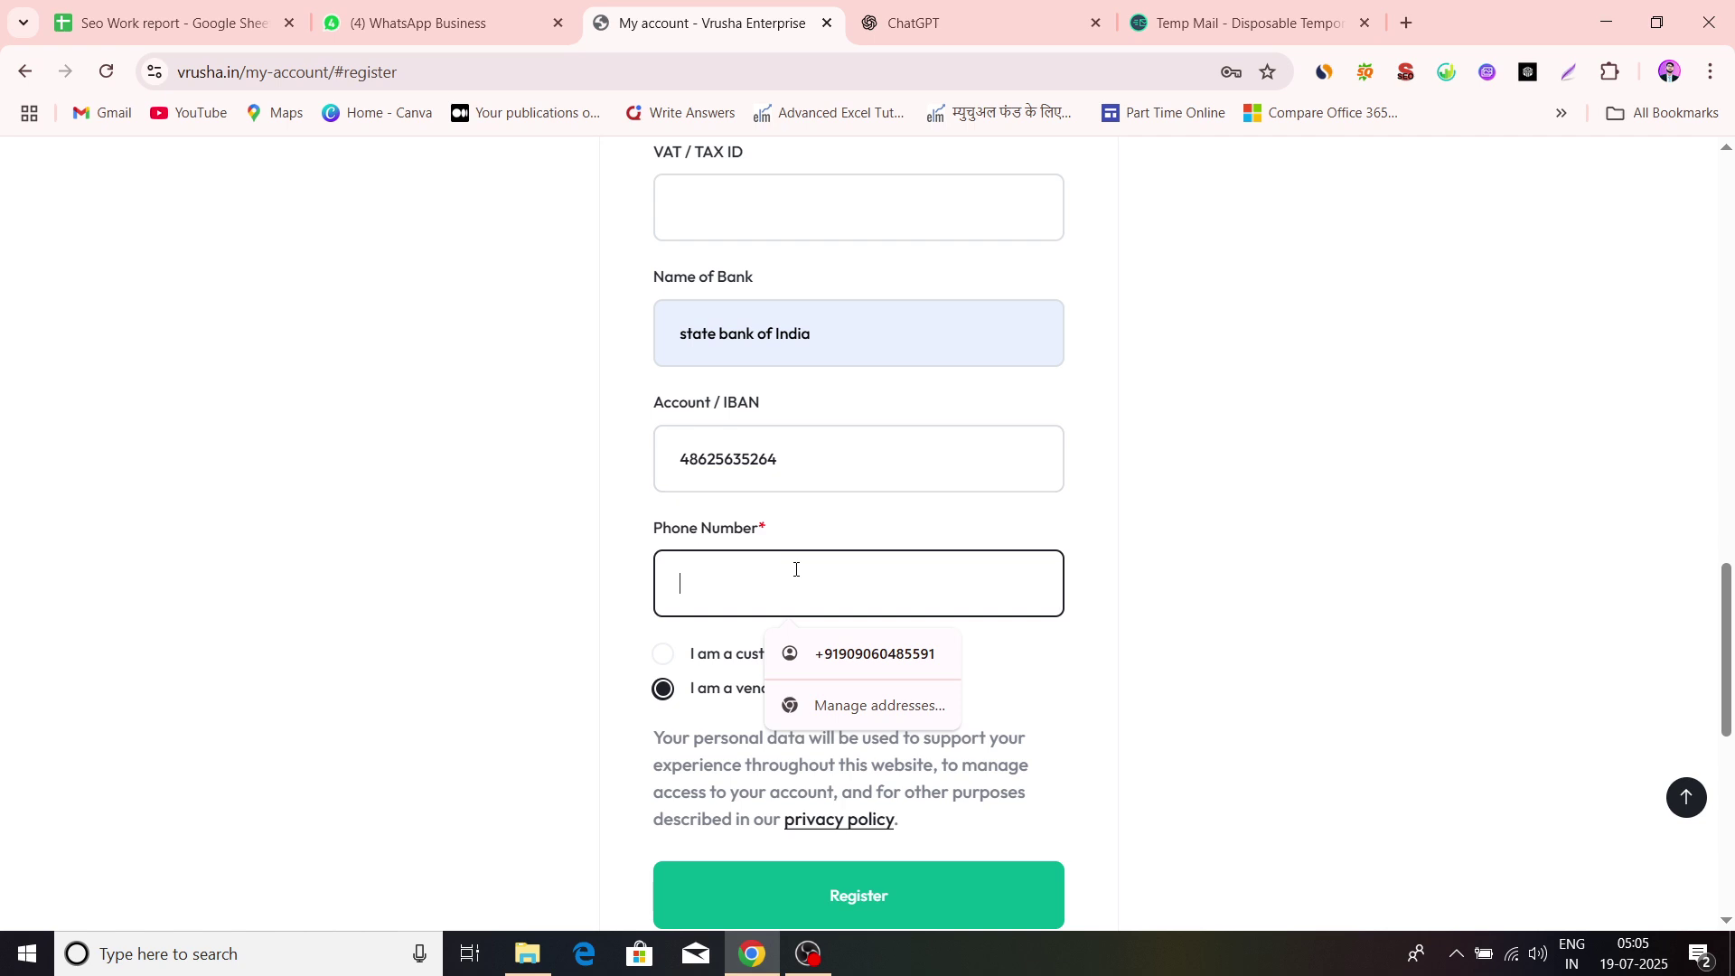
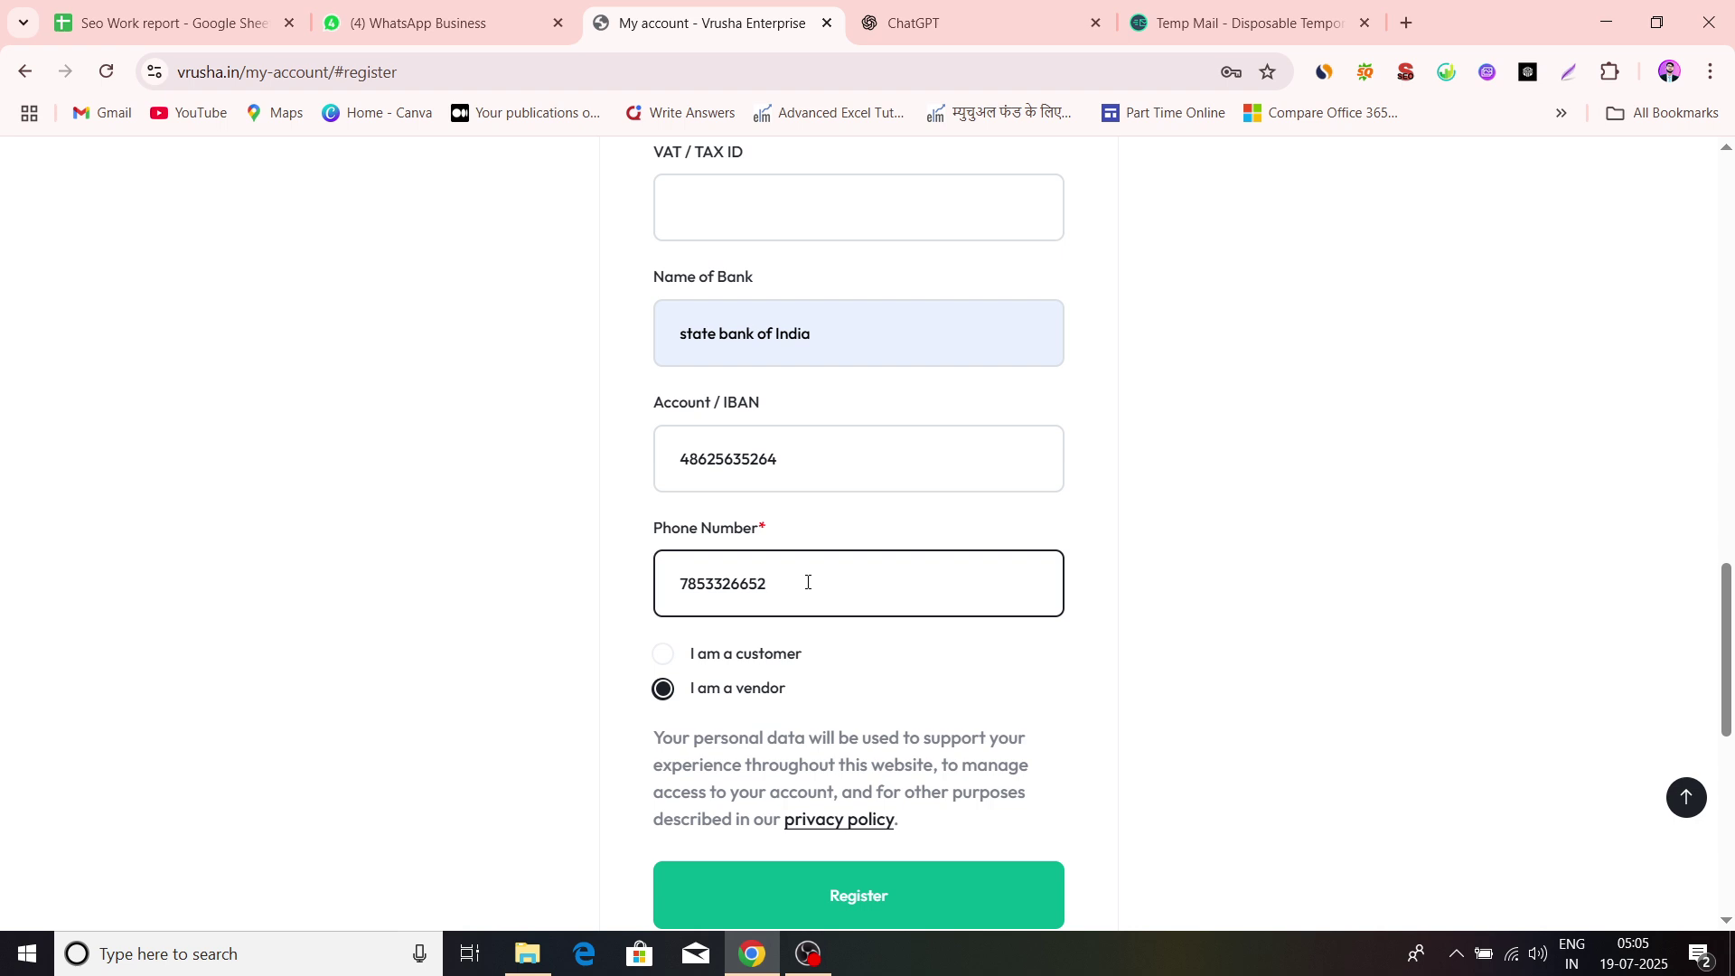
Review the completed form and submit the vendor registration
scroll(851, 630, down, 1)
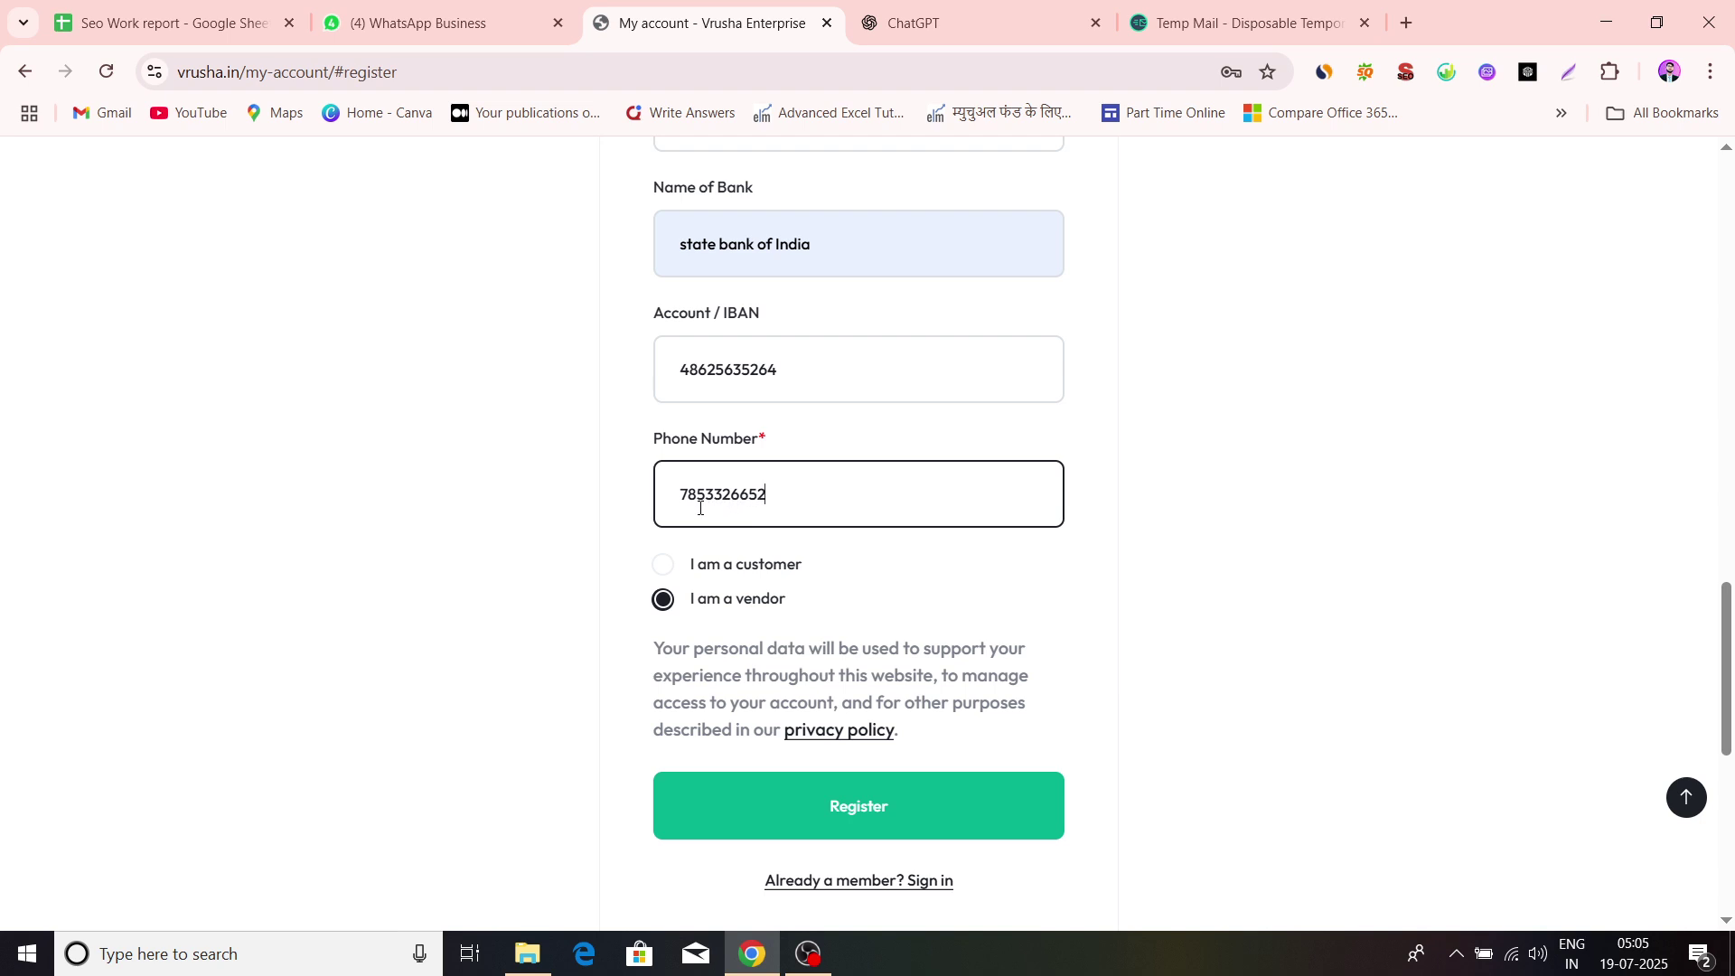
scroll(922, 581, down, 1)
scroll(967, 346, down, 1)
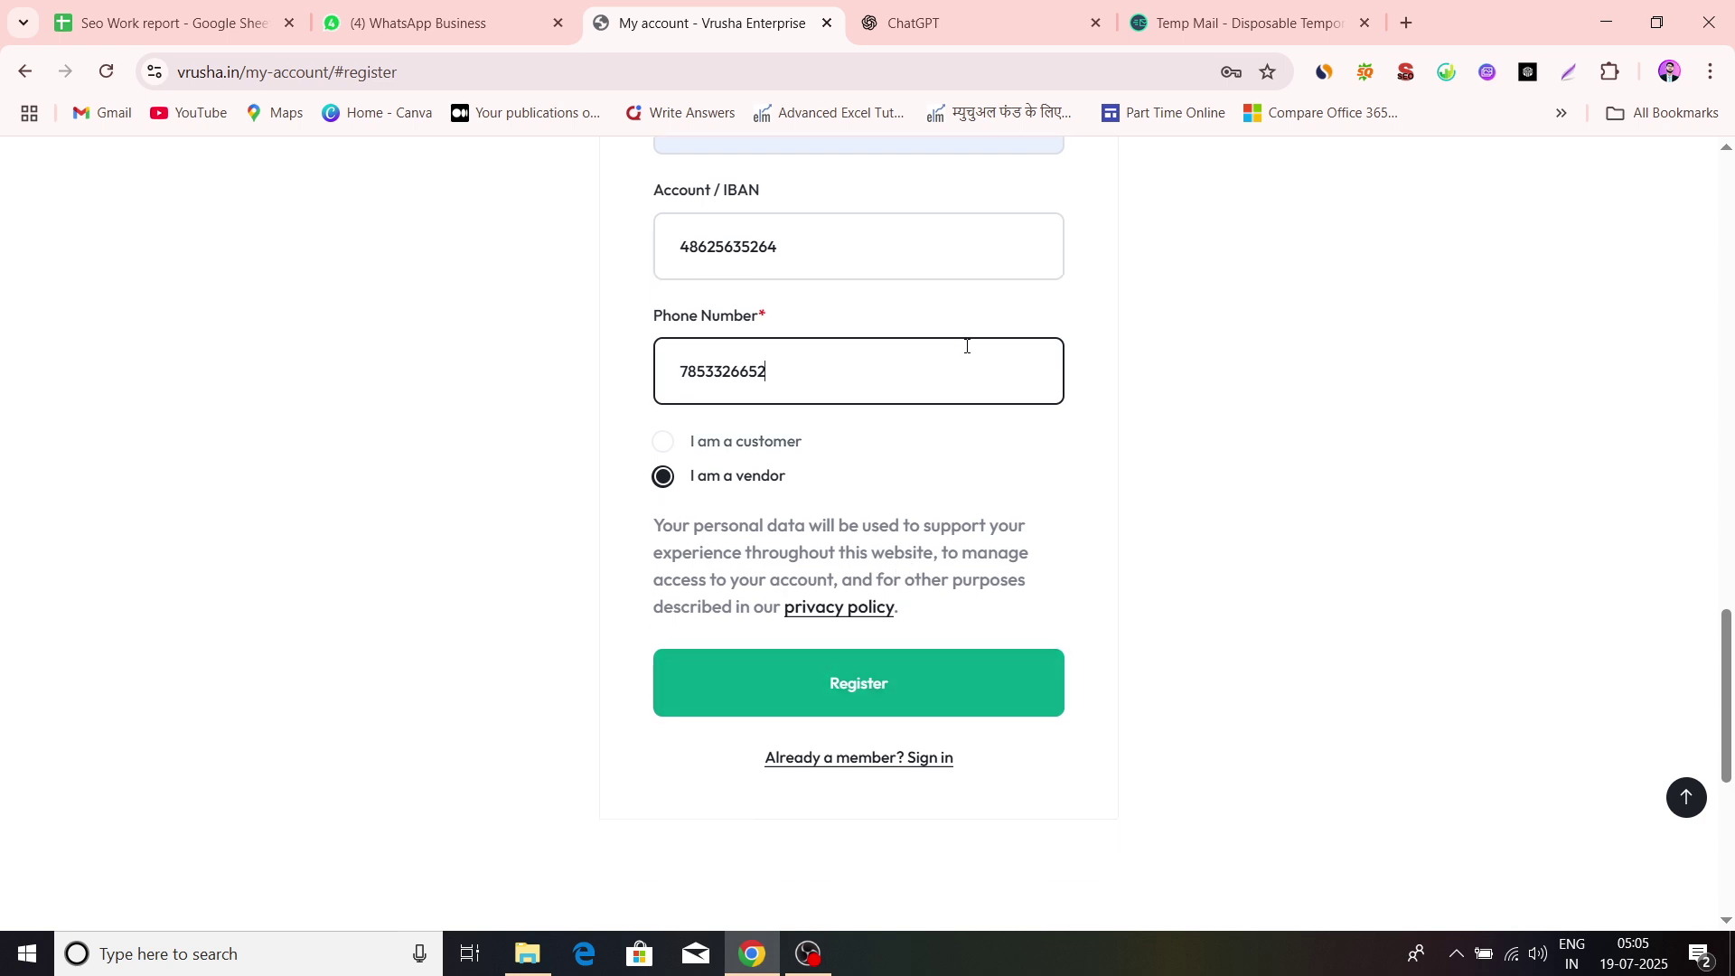
scroll(967, 346, up, 18)
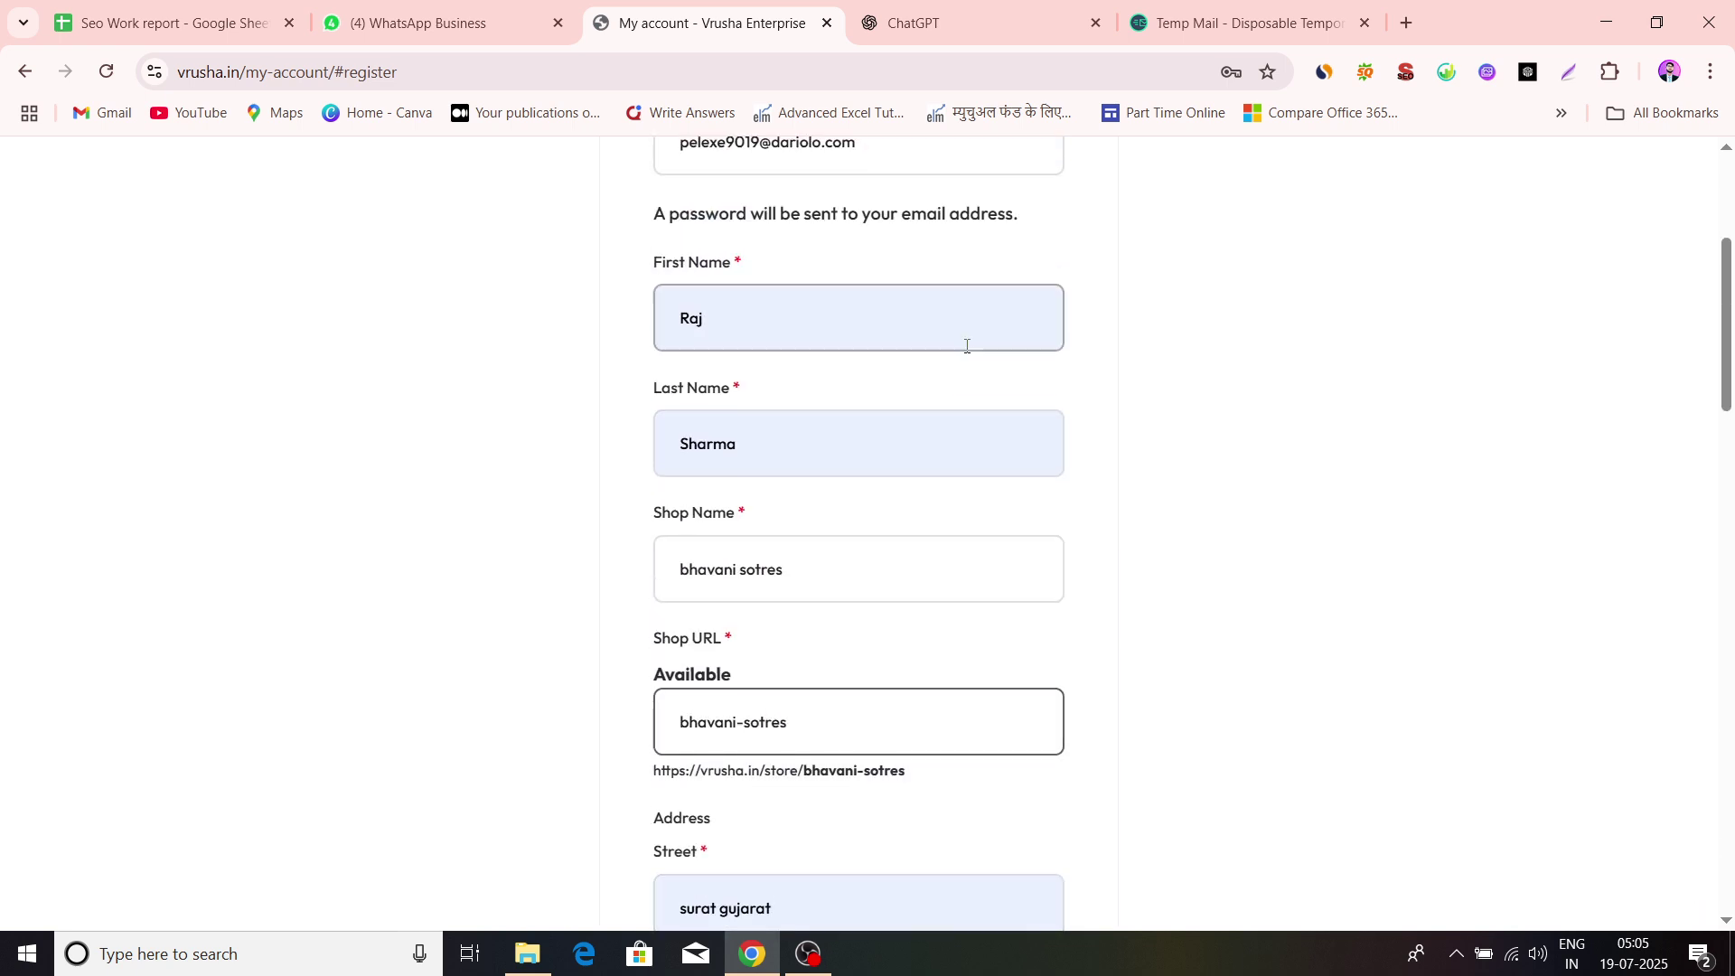
scroll(966, 347, up, 4)
scroll(966, 349, down, 20)
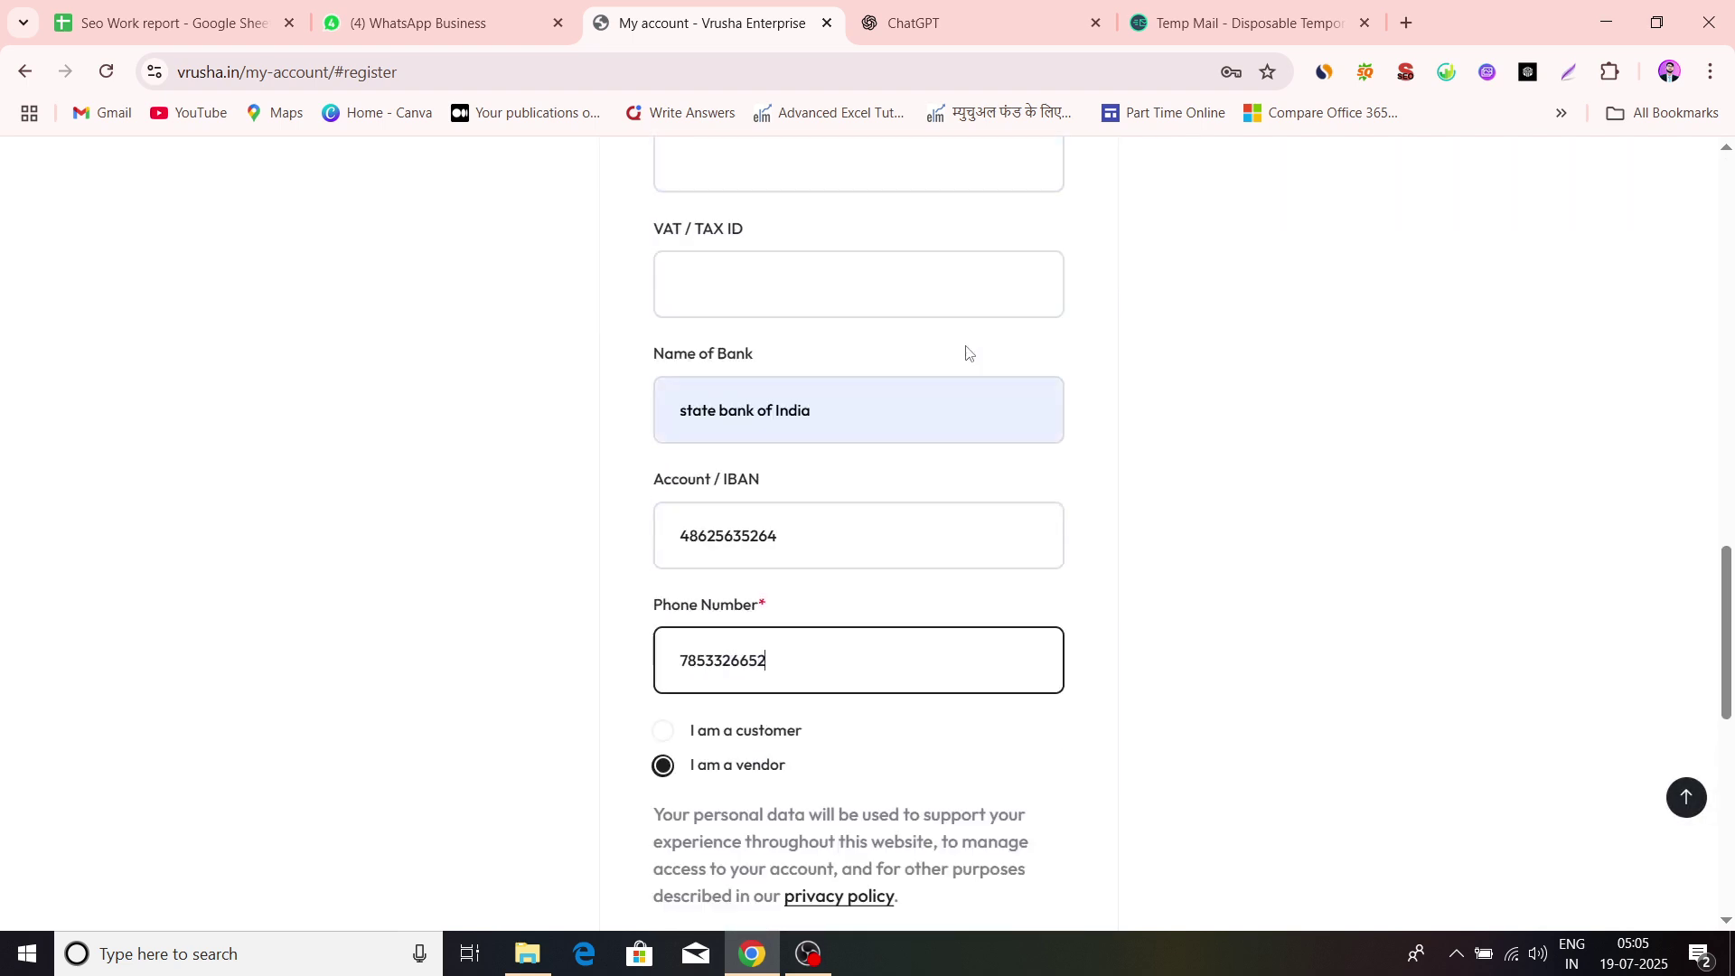
scroll(967, 352, down, 10)
scroll(967, 352, up, 5)
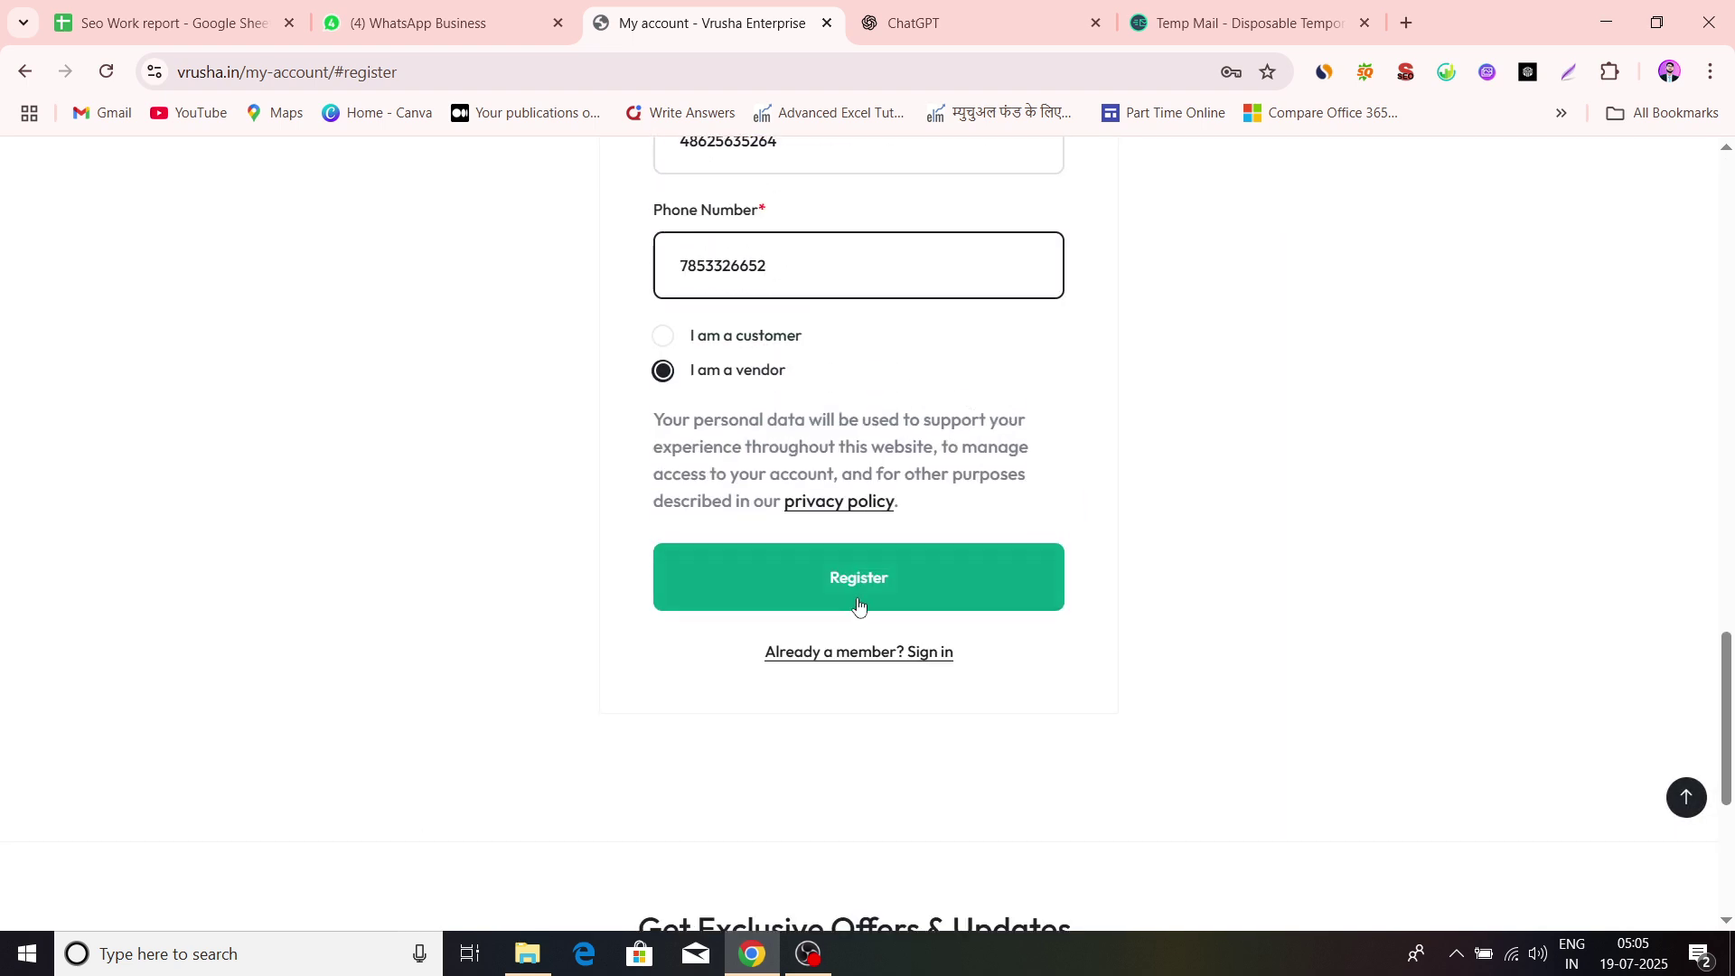
click(859, 604)
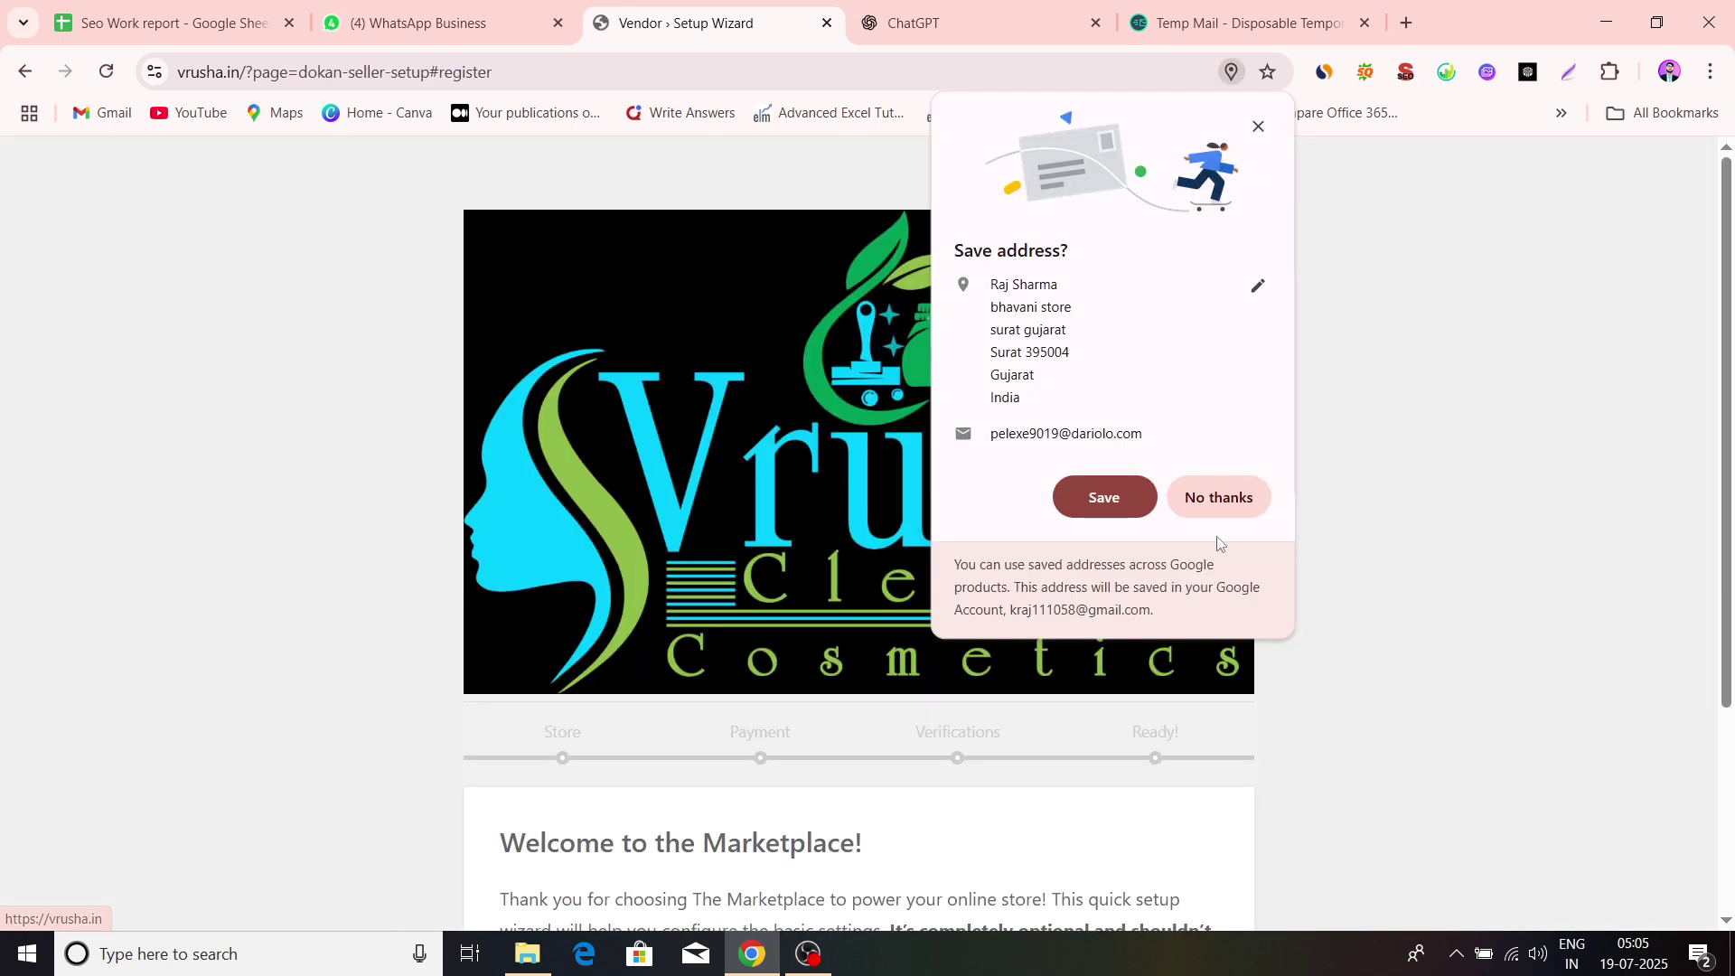
Decline saving the address, start the setup wizard and confirm the store address step
click(1239, 496)
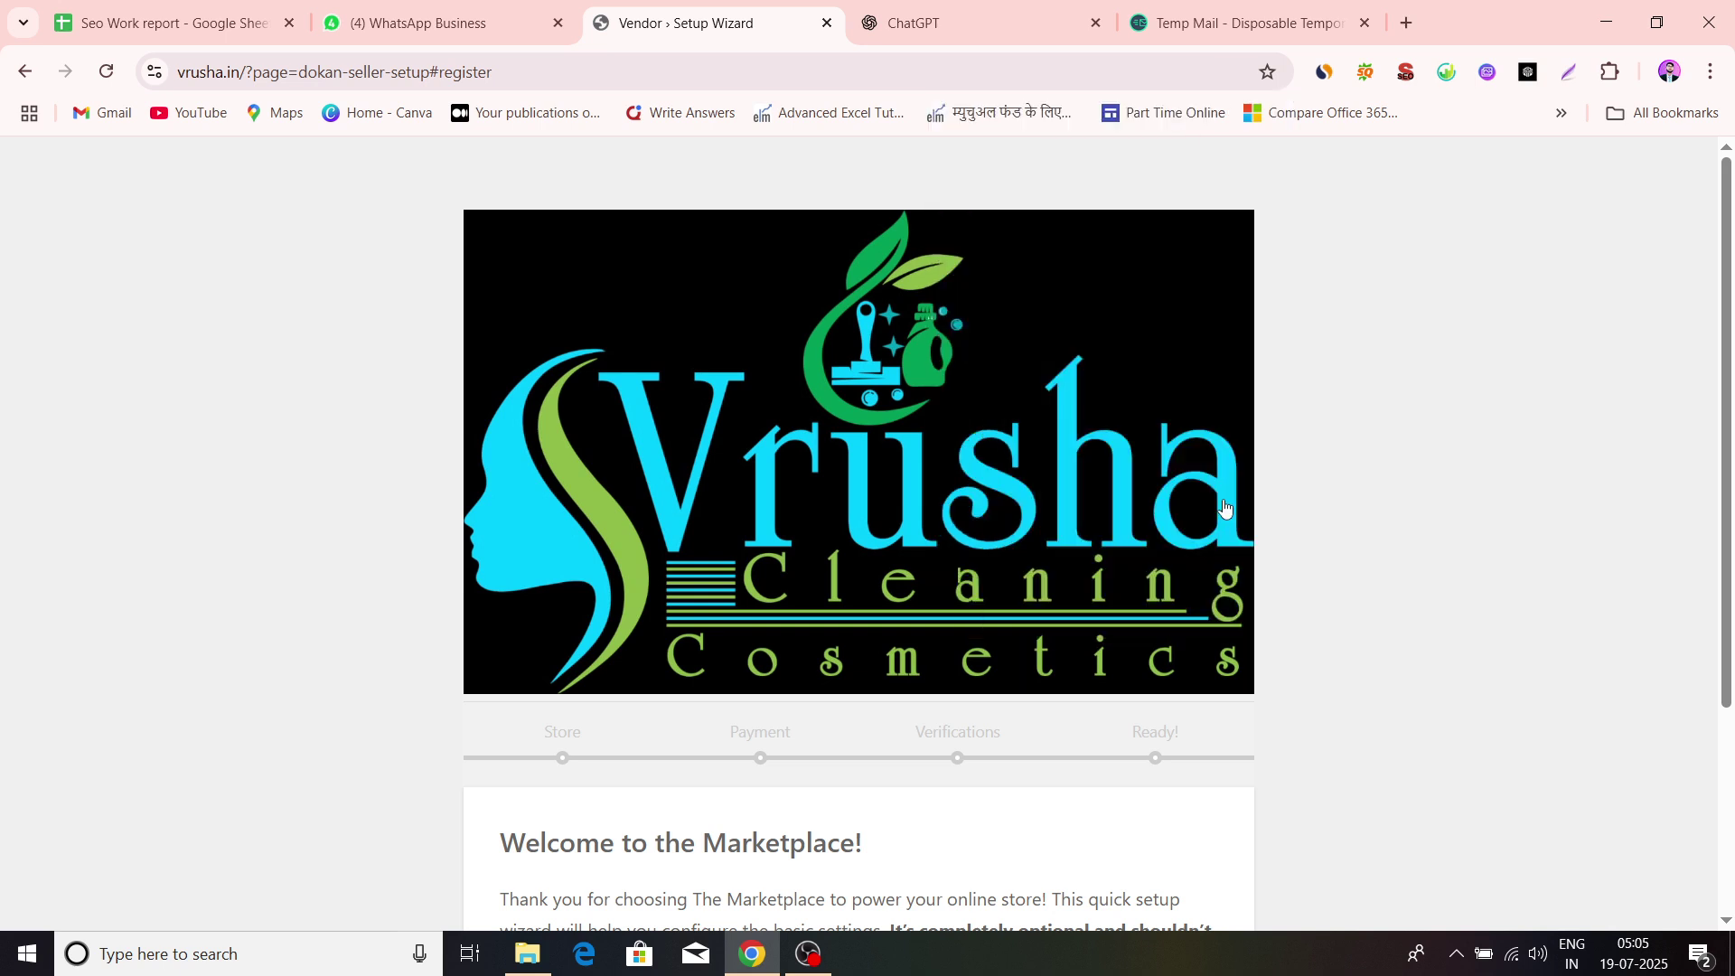
scroll(1359, 506, down, 3)
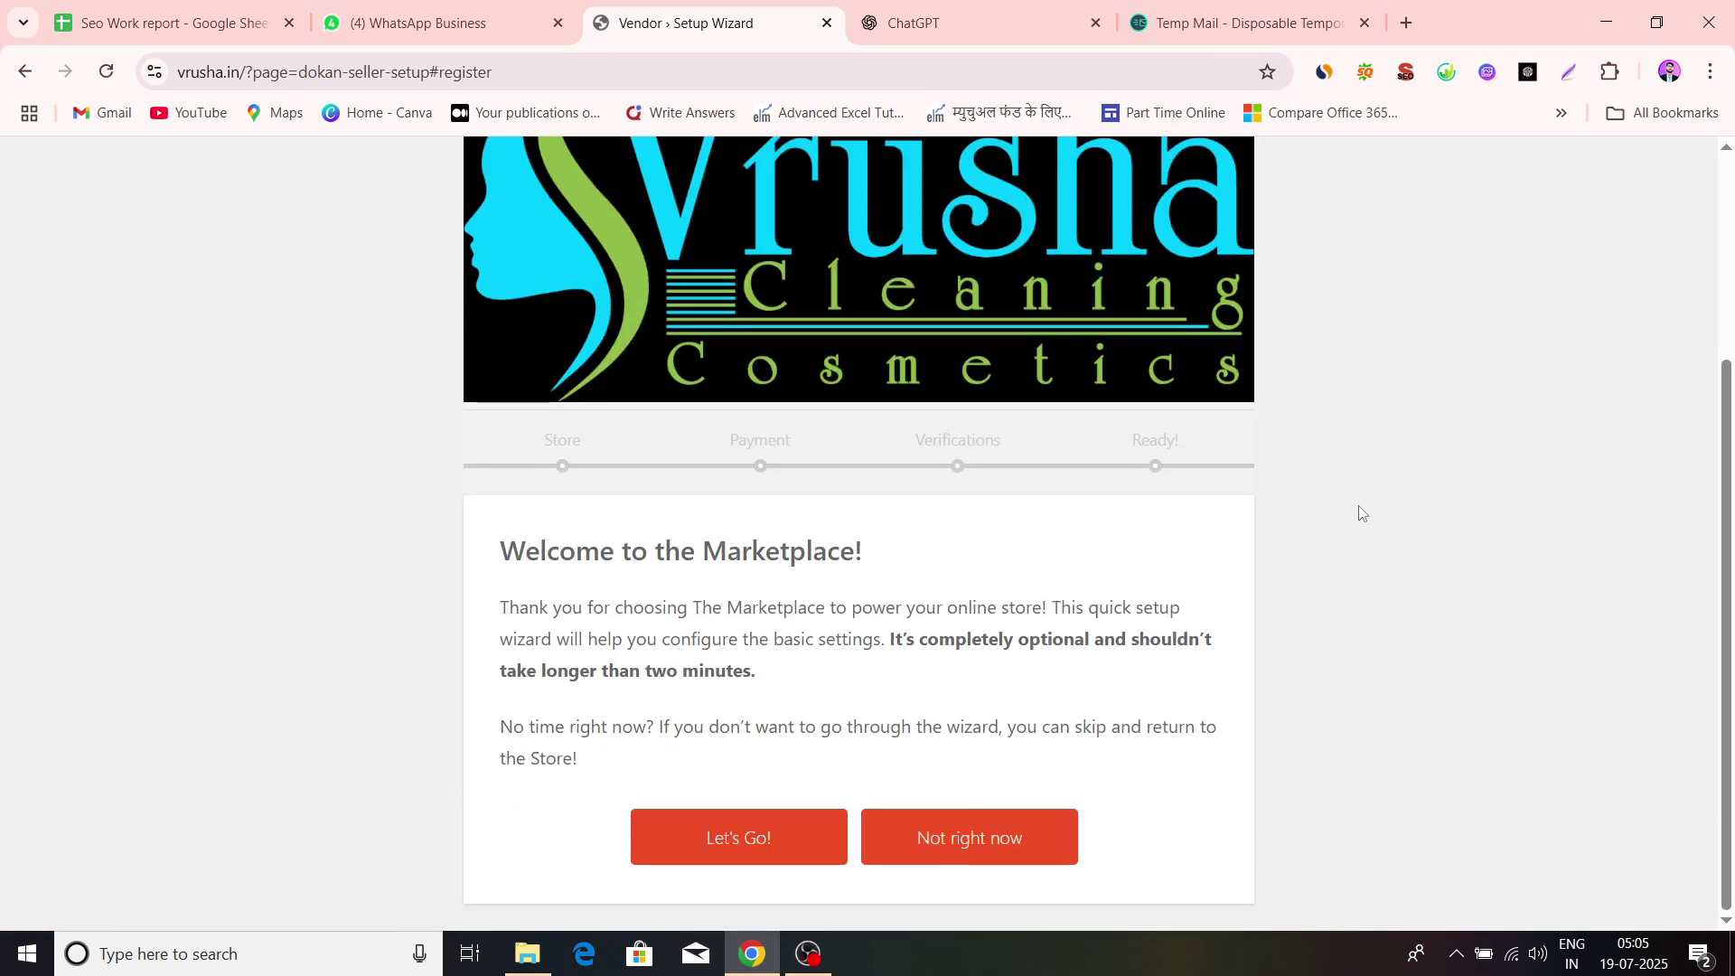
click(721, 839)
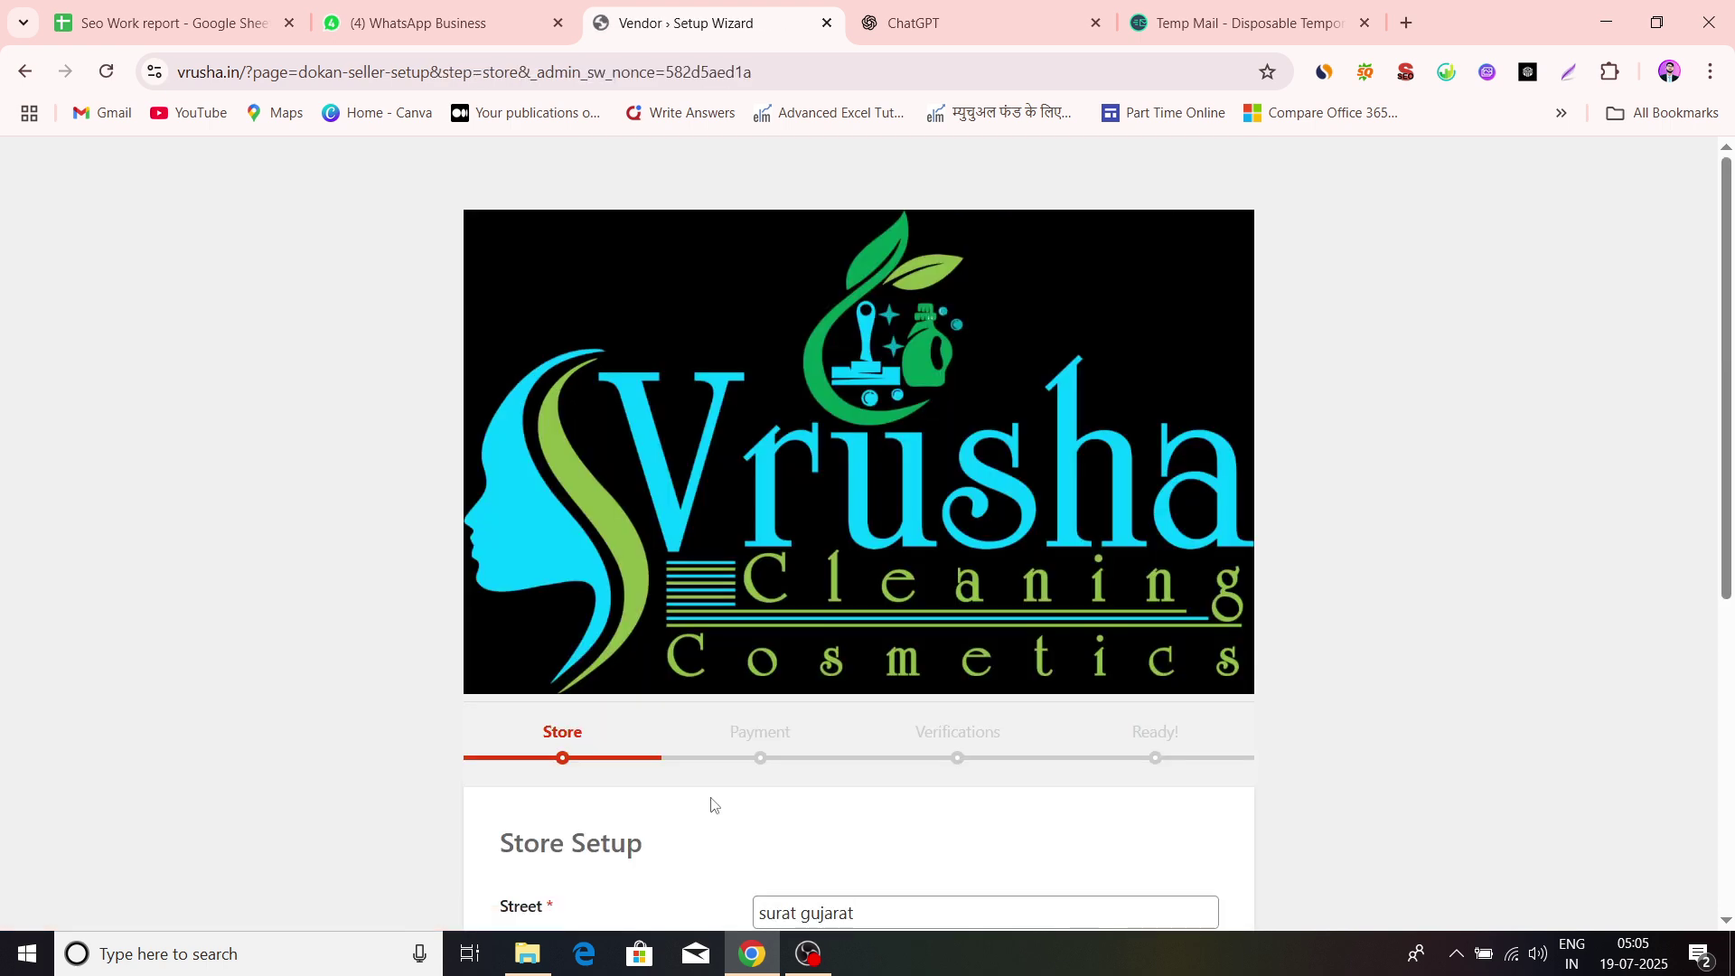
scroll(768, 720, down, 5)
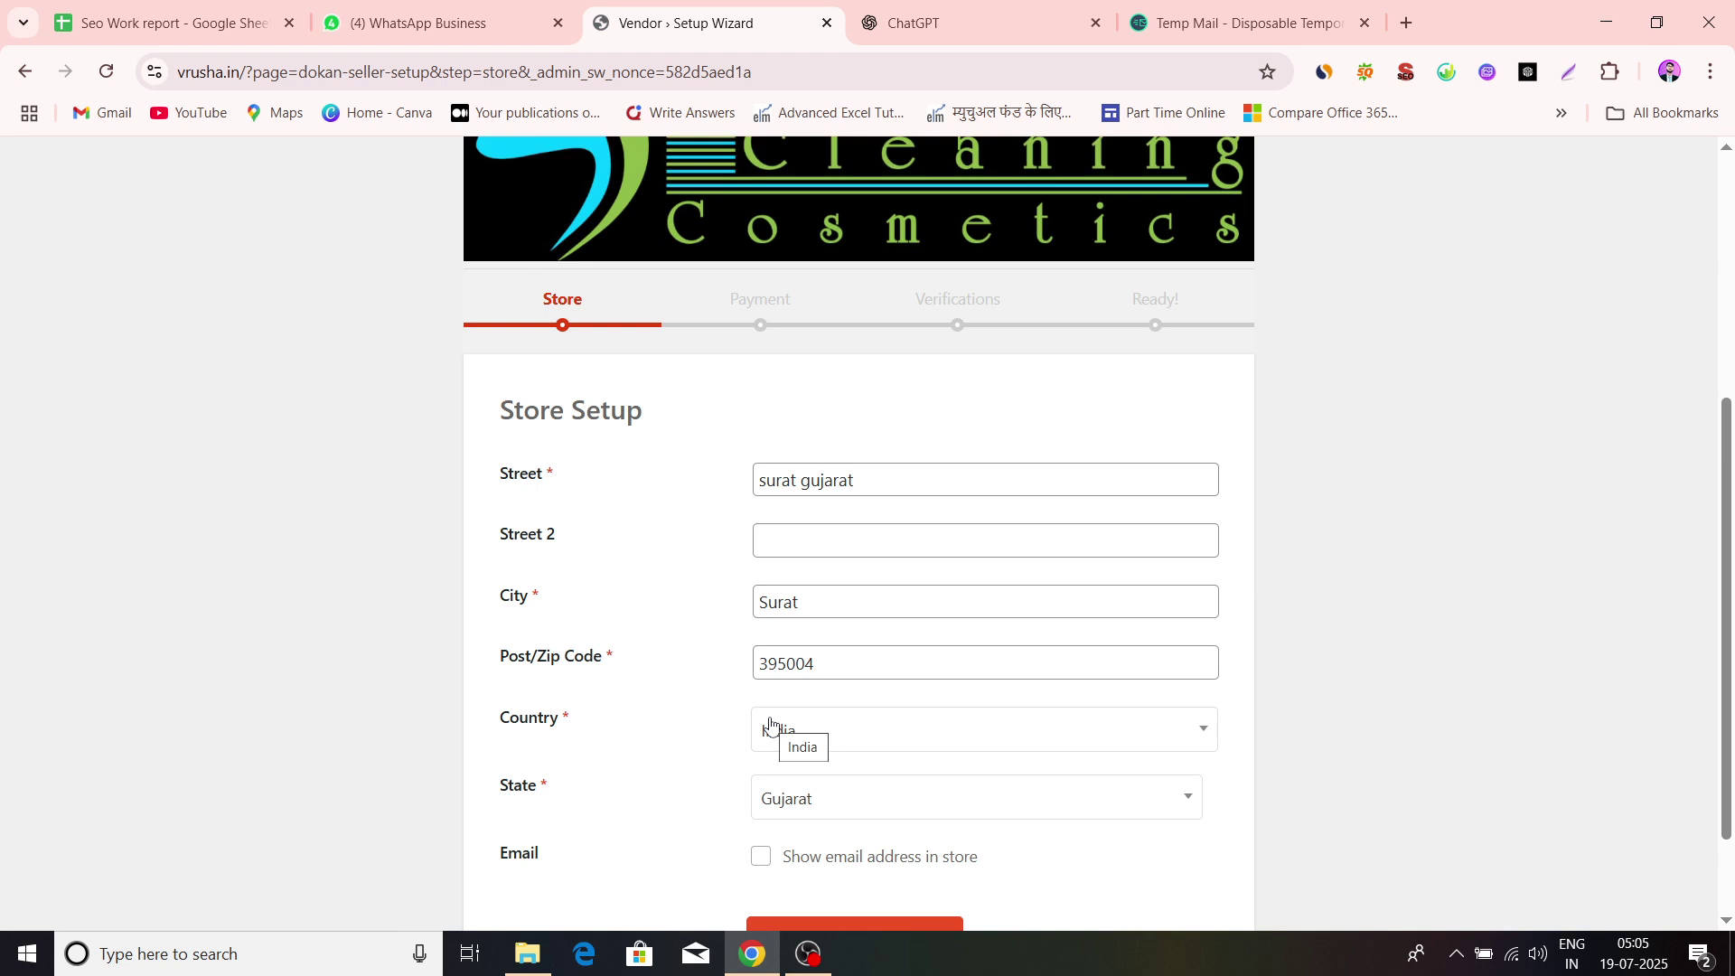
scroll(968, 602, down, 2)
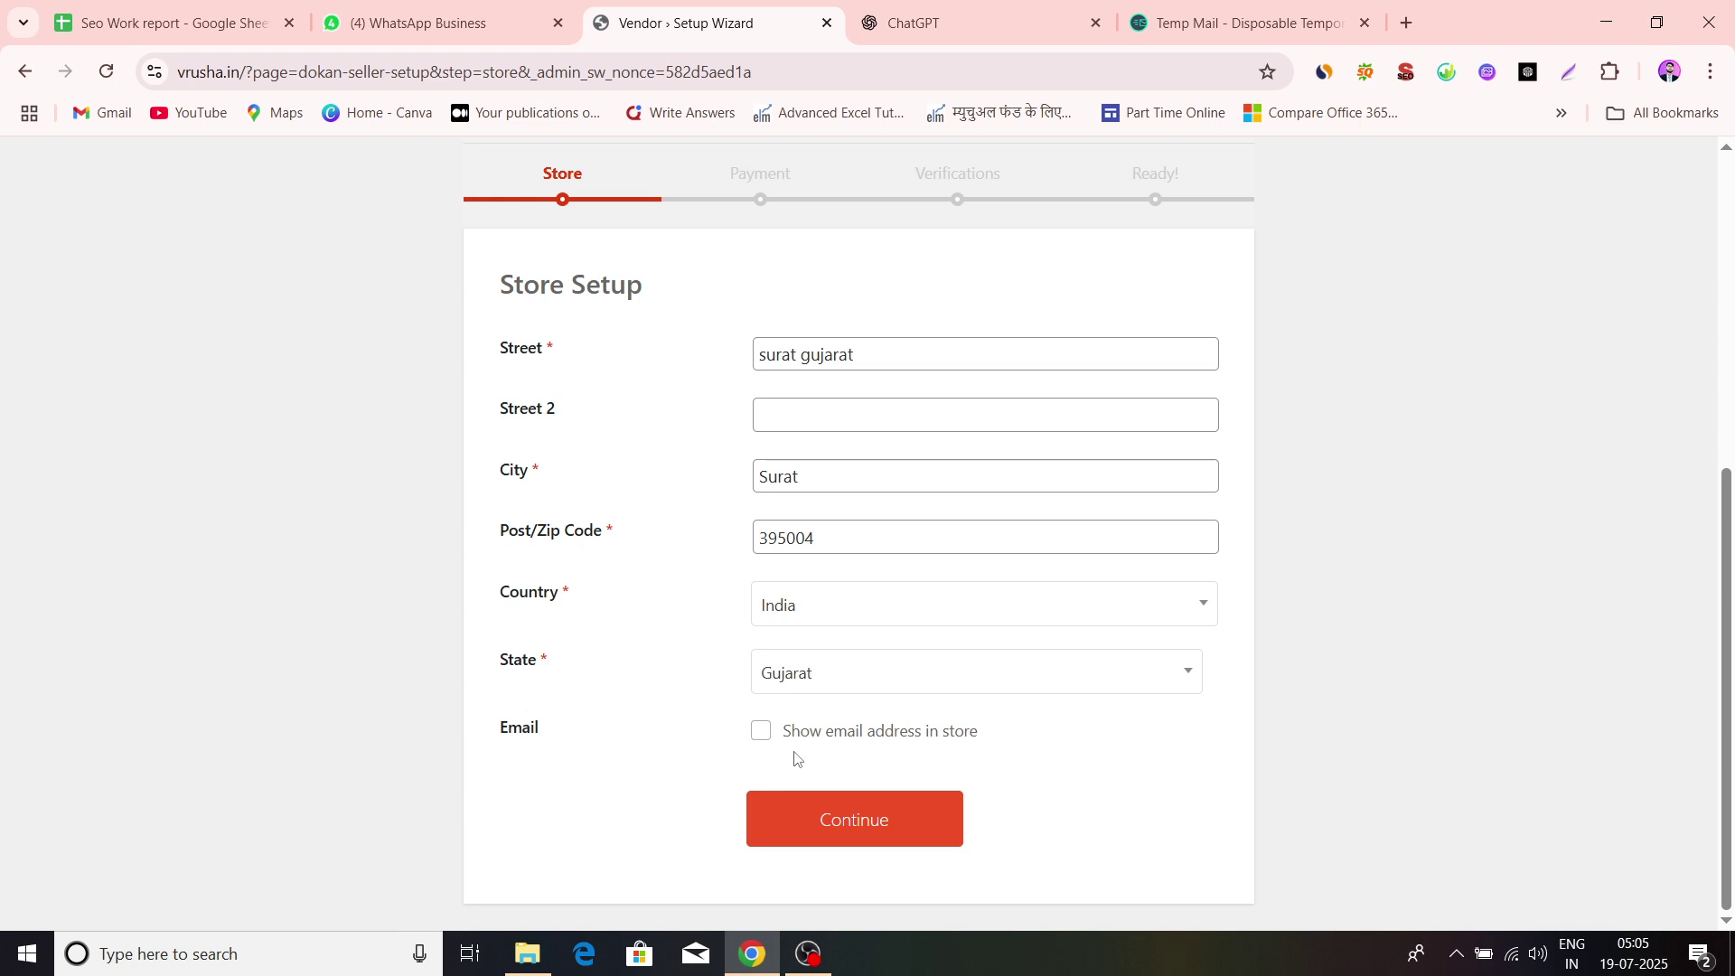
scroll(597, 747, up, 3)
scroll(597, 746, down, 3)
click(840, 831)
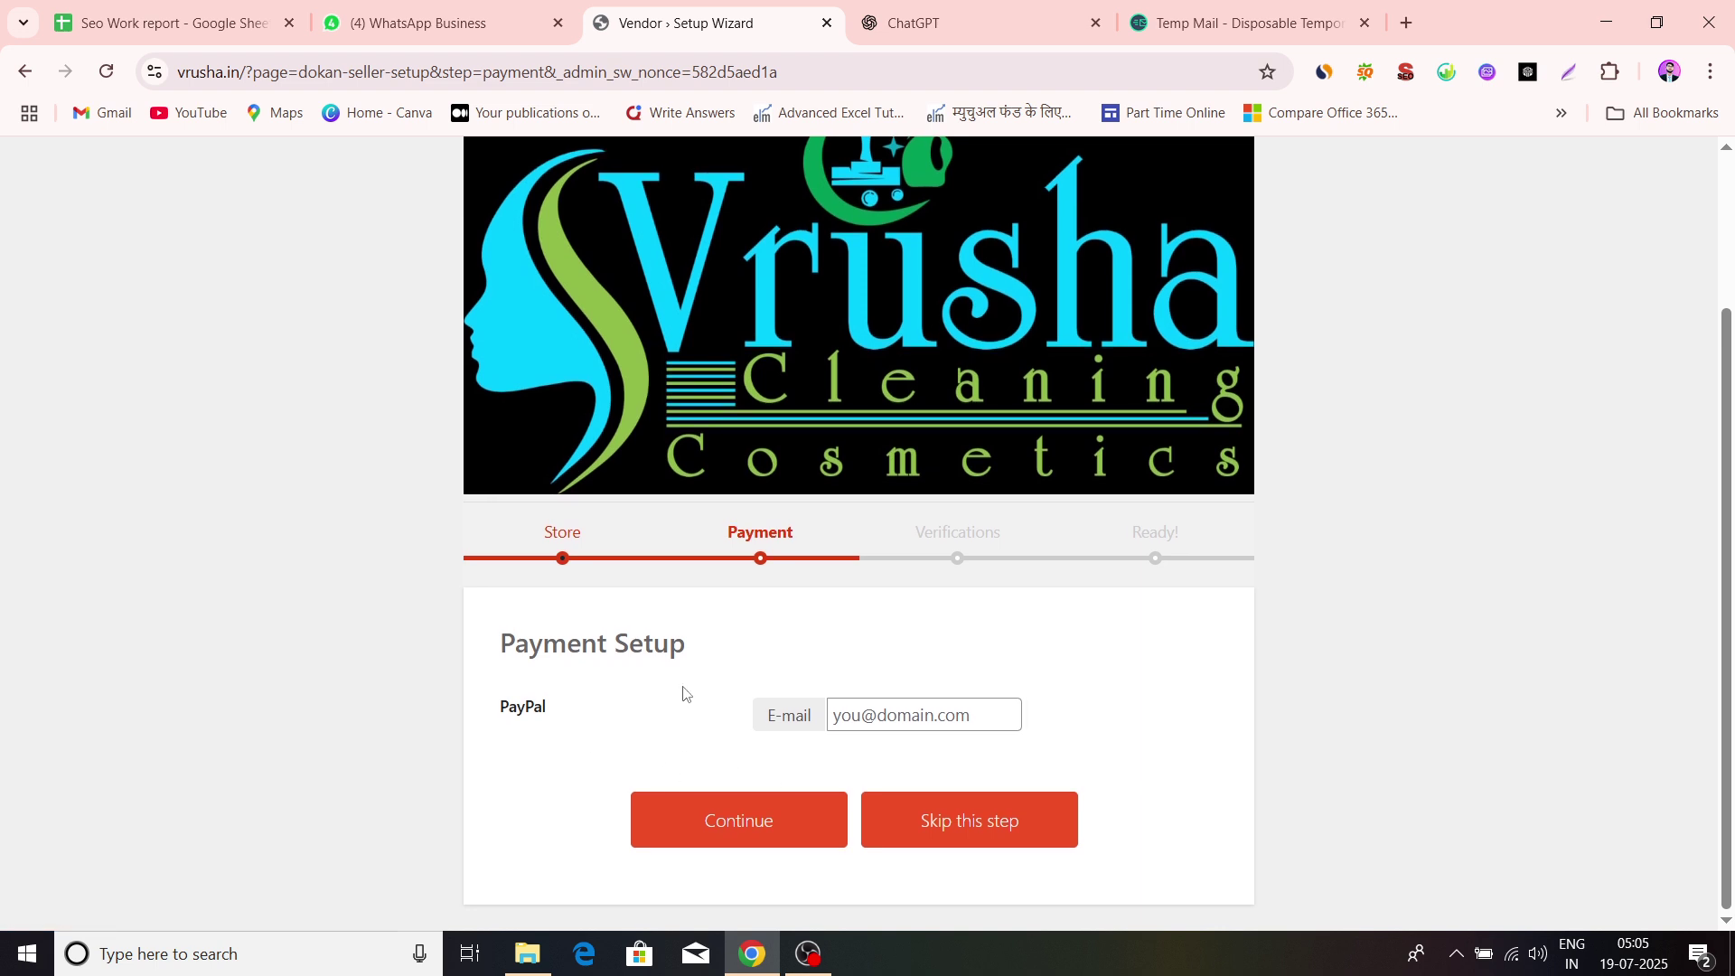
Skip the PayPal payment setup to reach the Verifications step
click(869, 702)
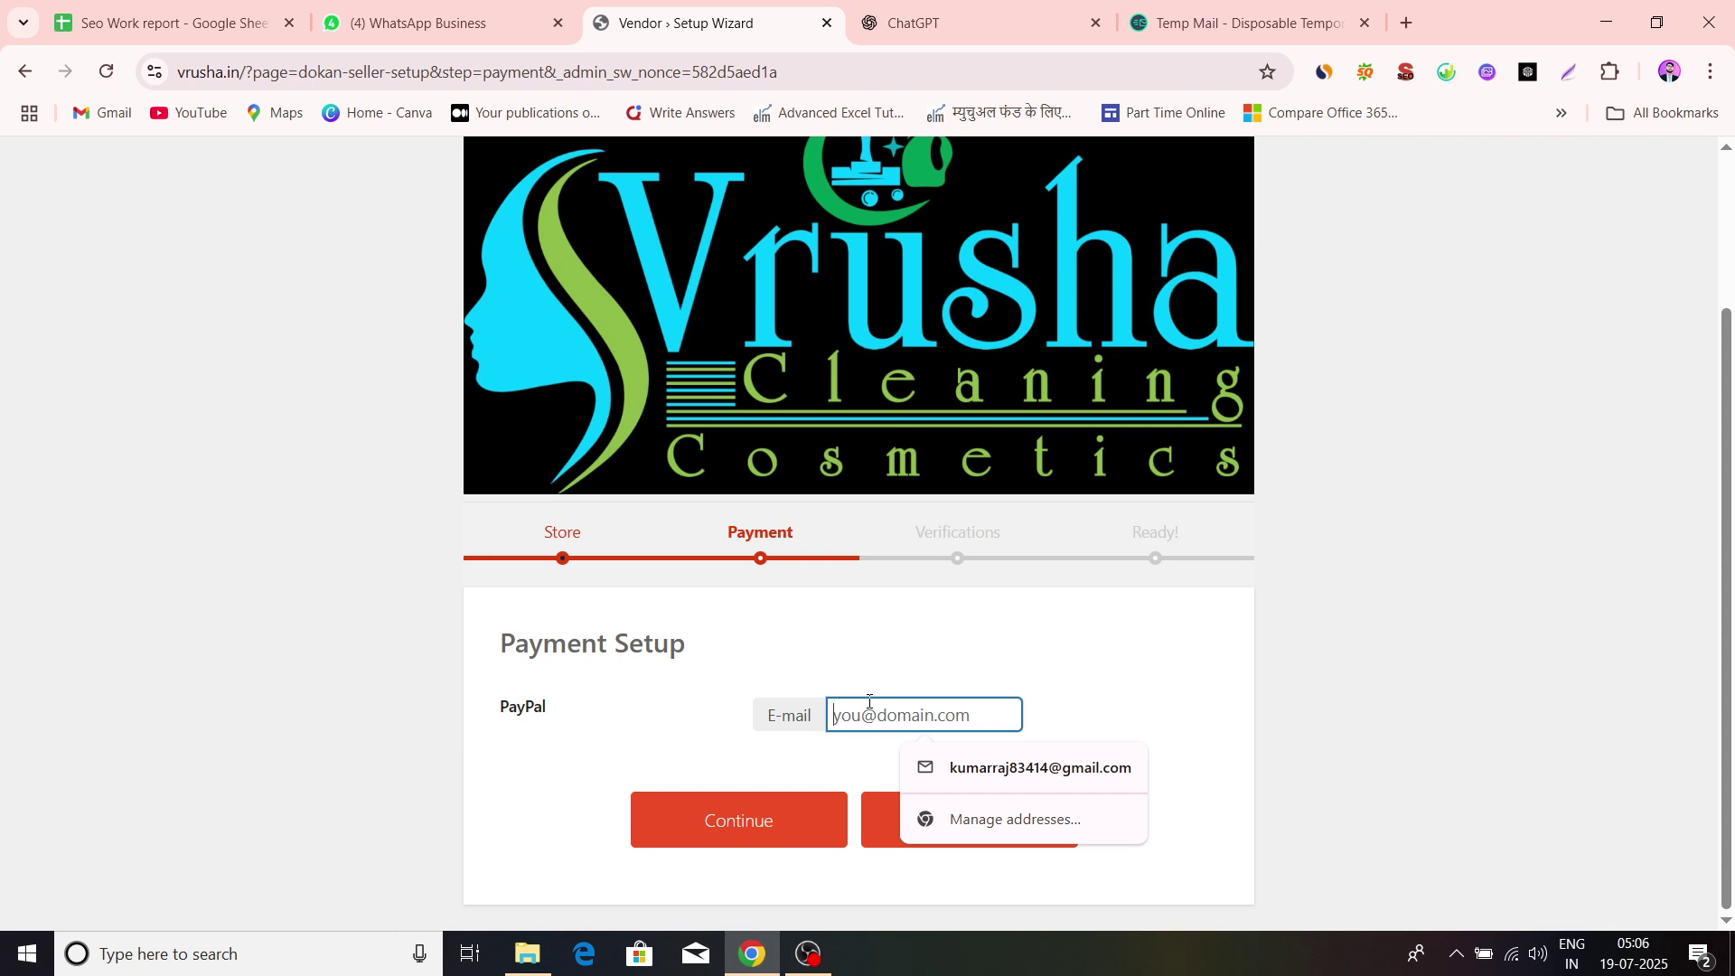
click(1069, 673)
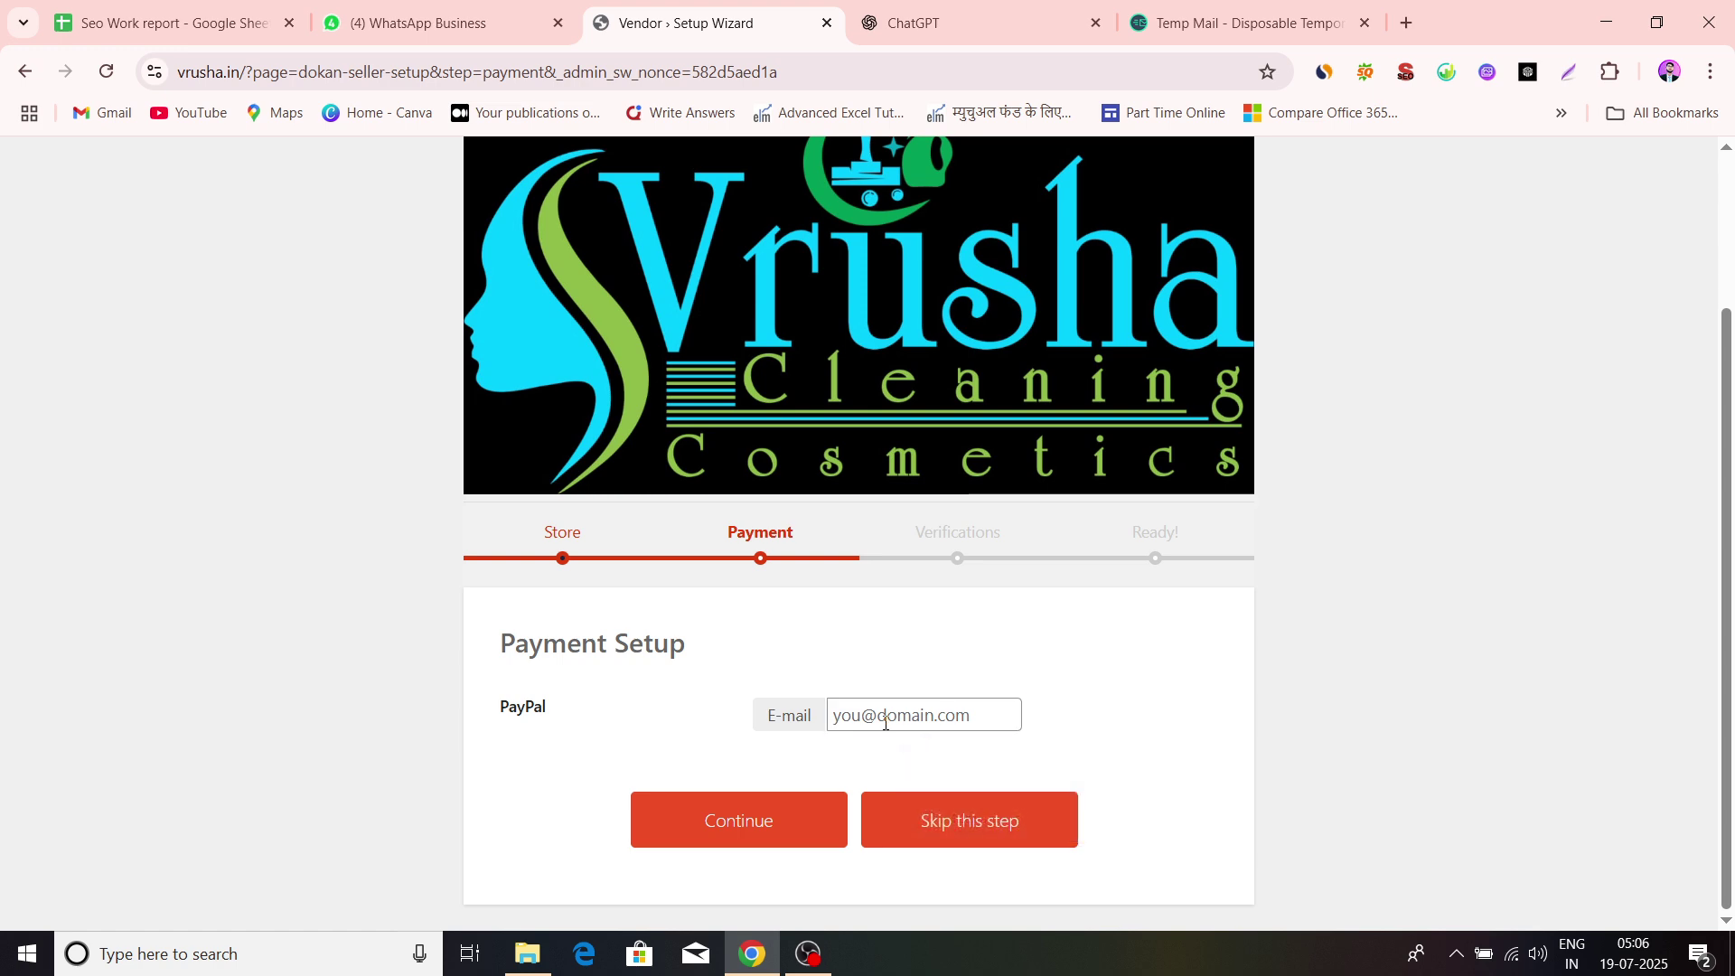
click(958, 831)
scroll(697, 802, down, 3)
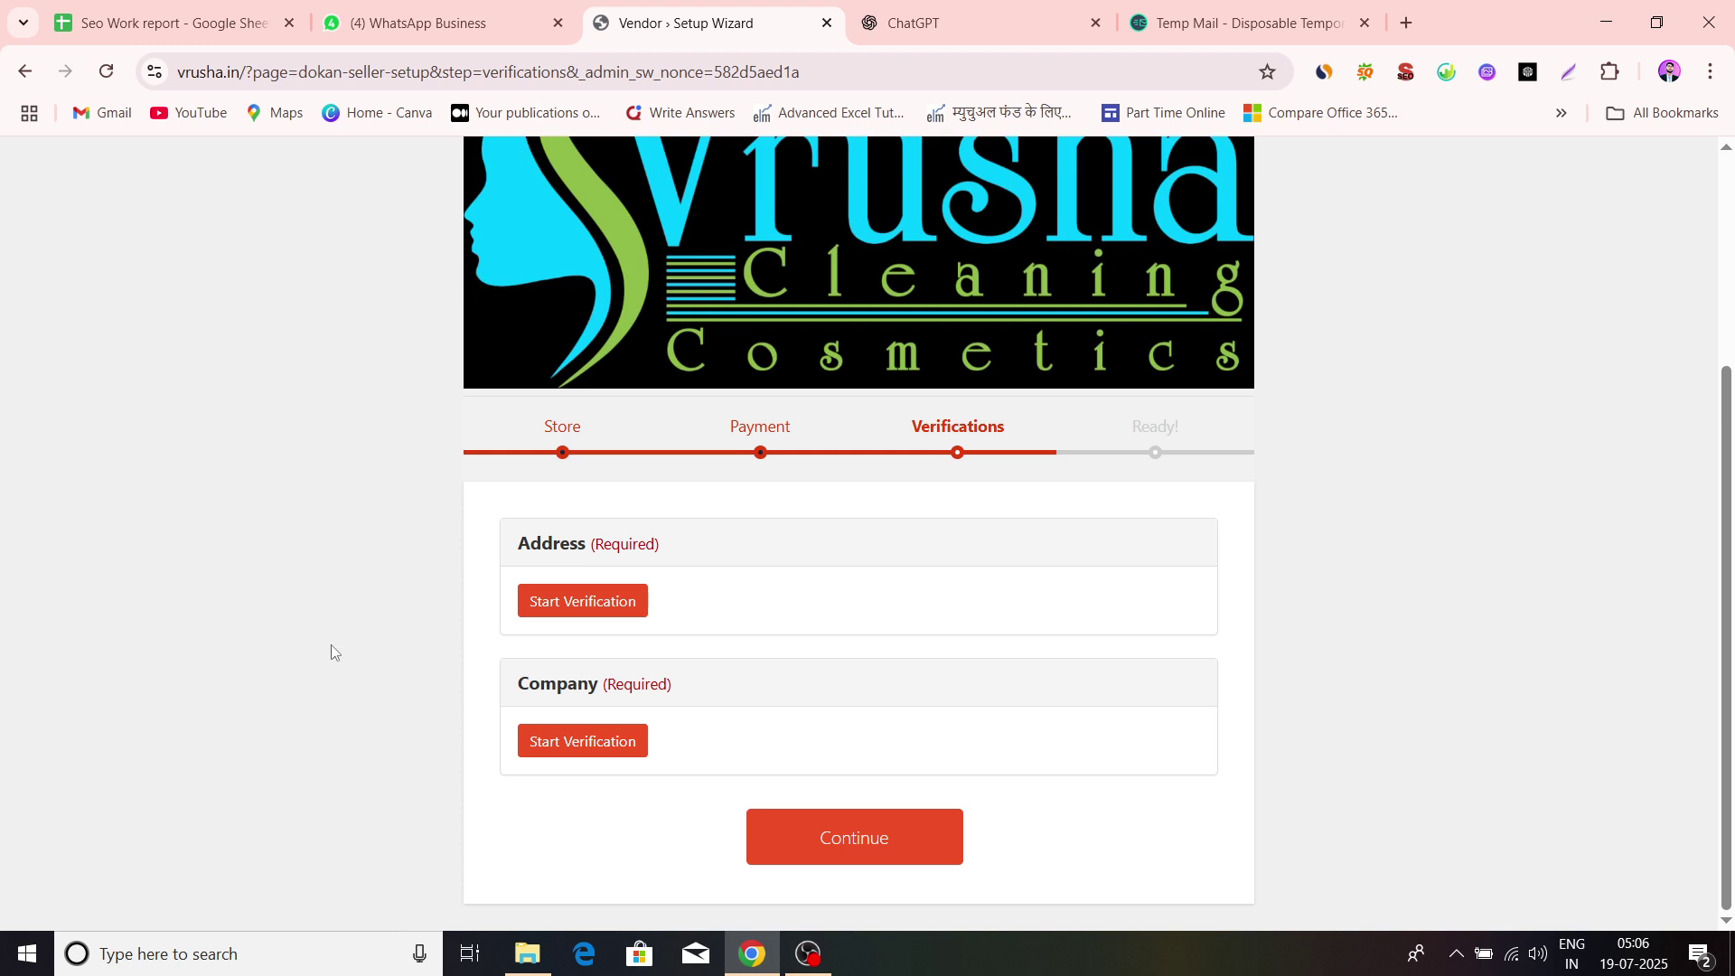
Submit the address verification with download (1) uploaded from Documents > Vrusha.in
click(585, 604)
scroll(511, 493, down, 3)
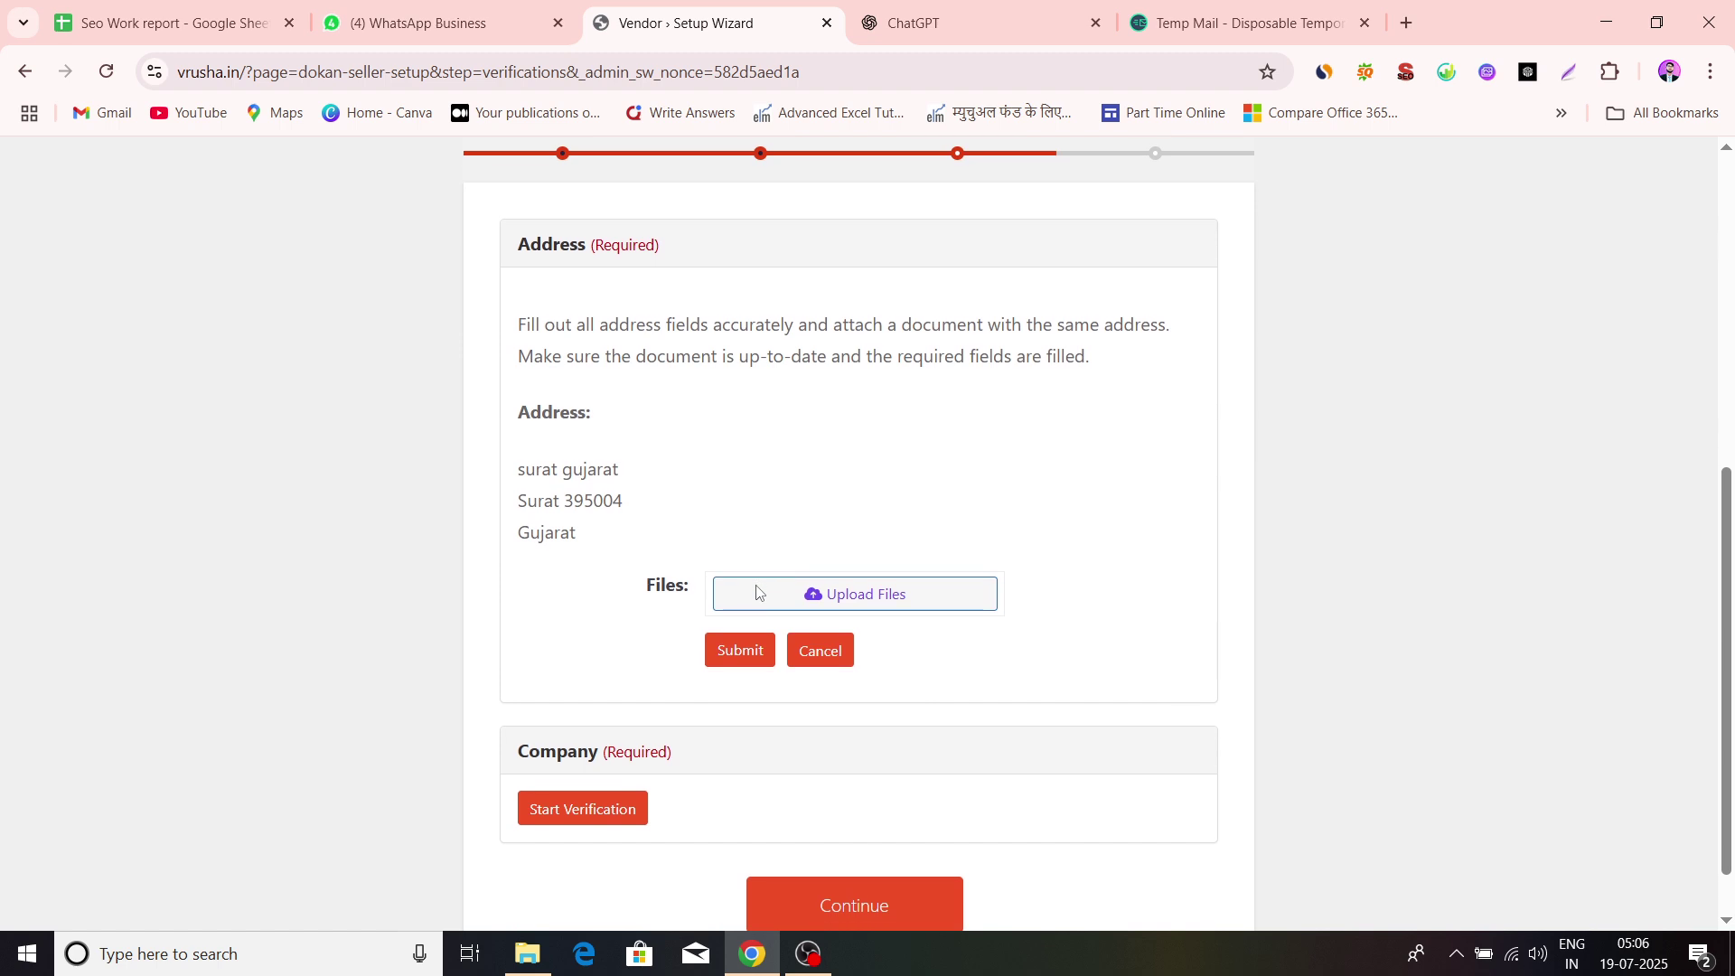
scroll(759, 550, down, 1)
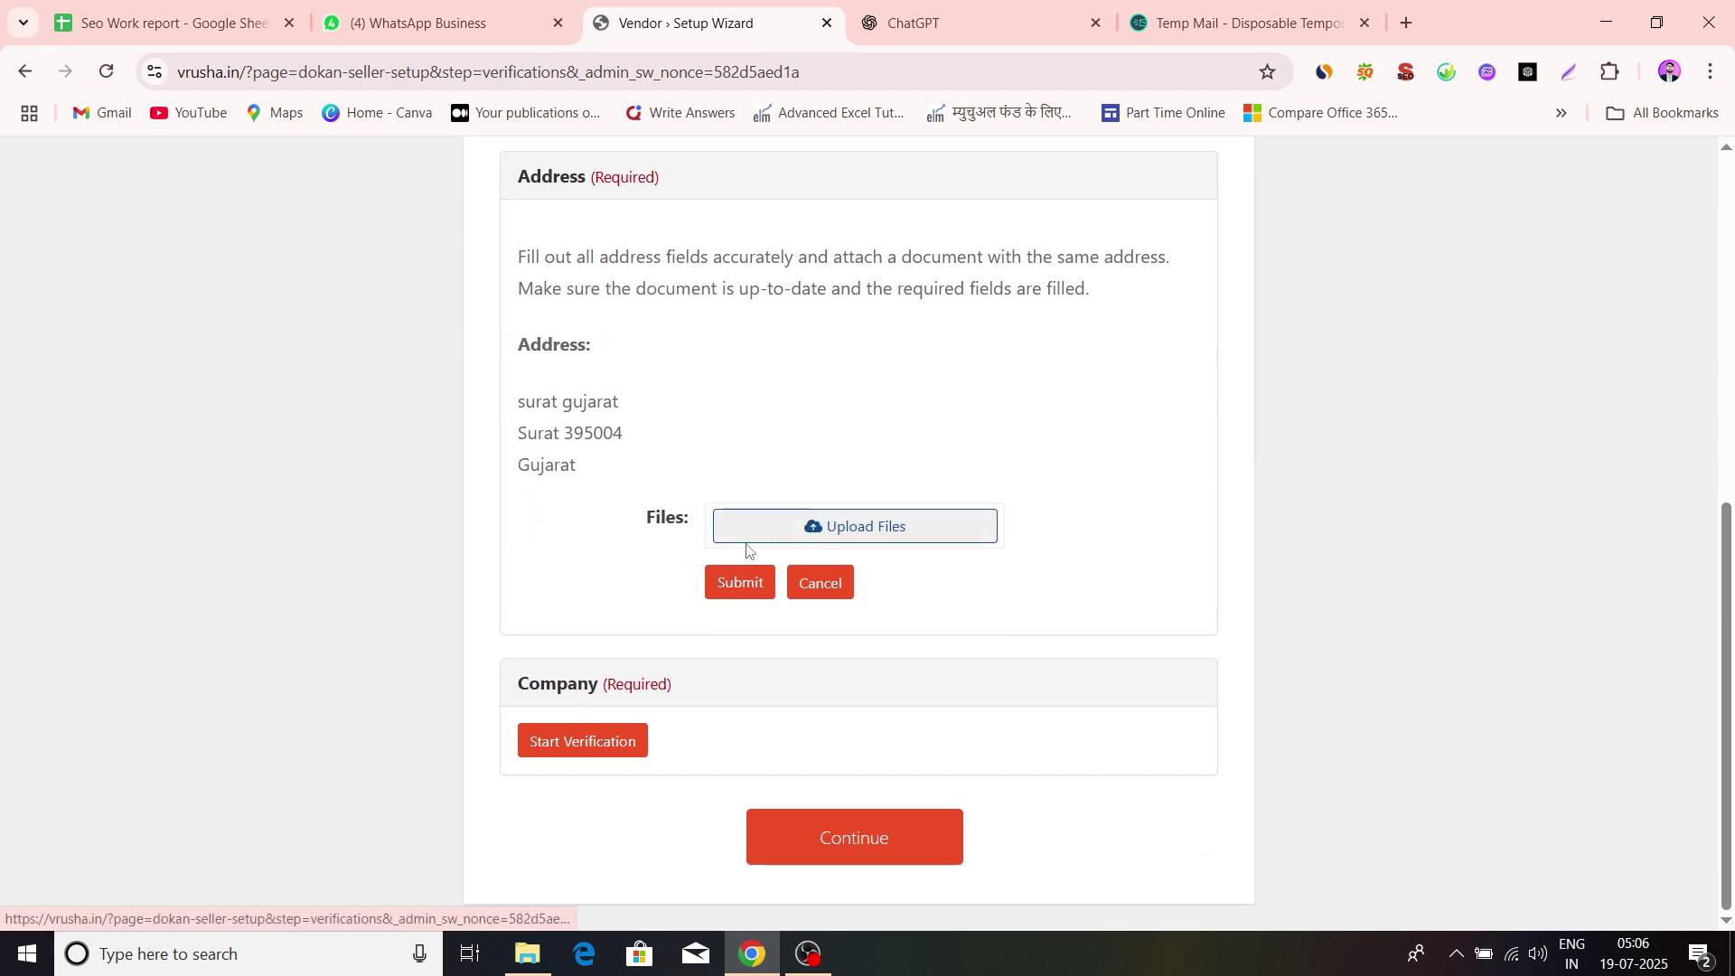
click(810, 546)
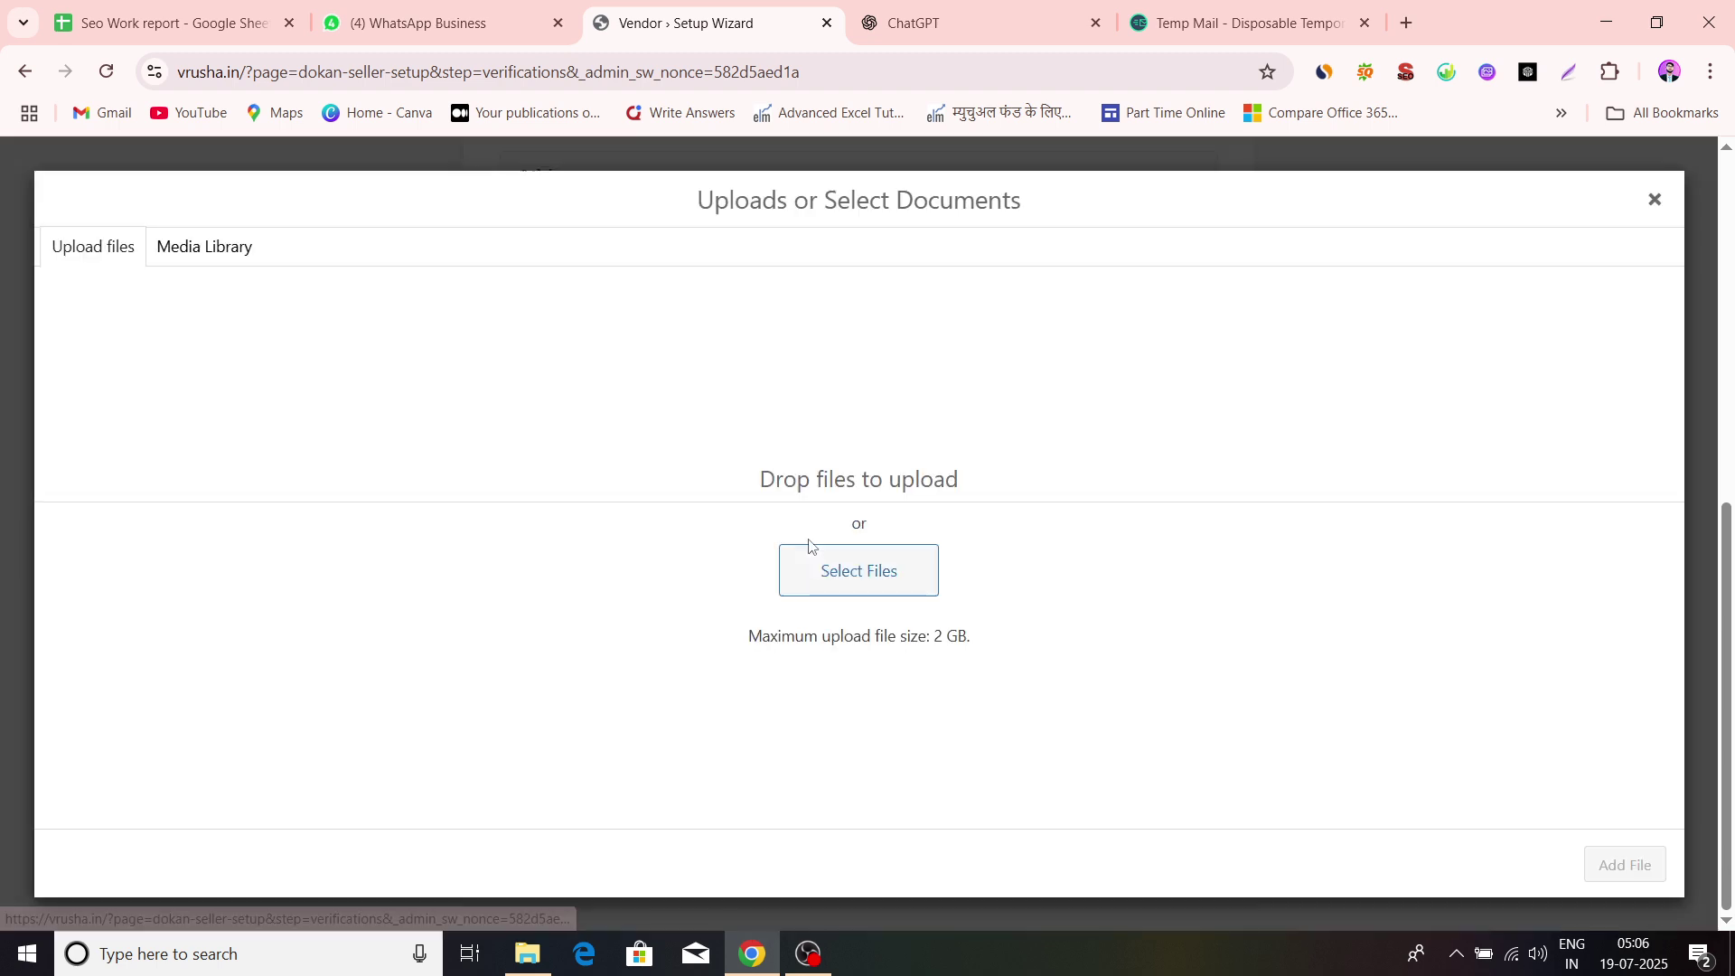
click(843, 584)
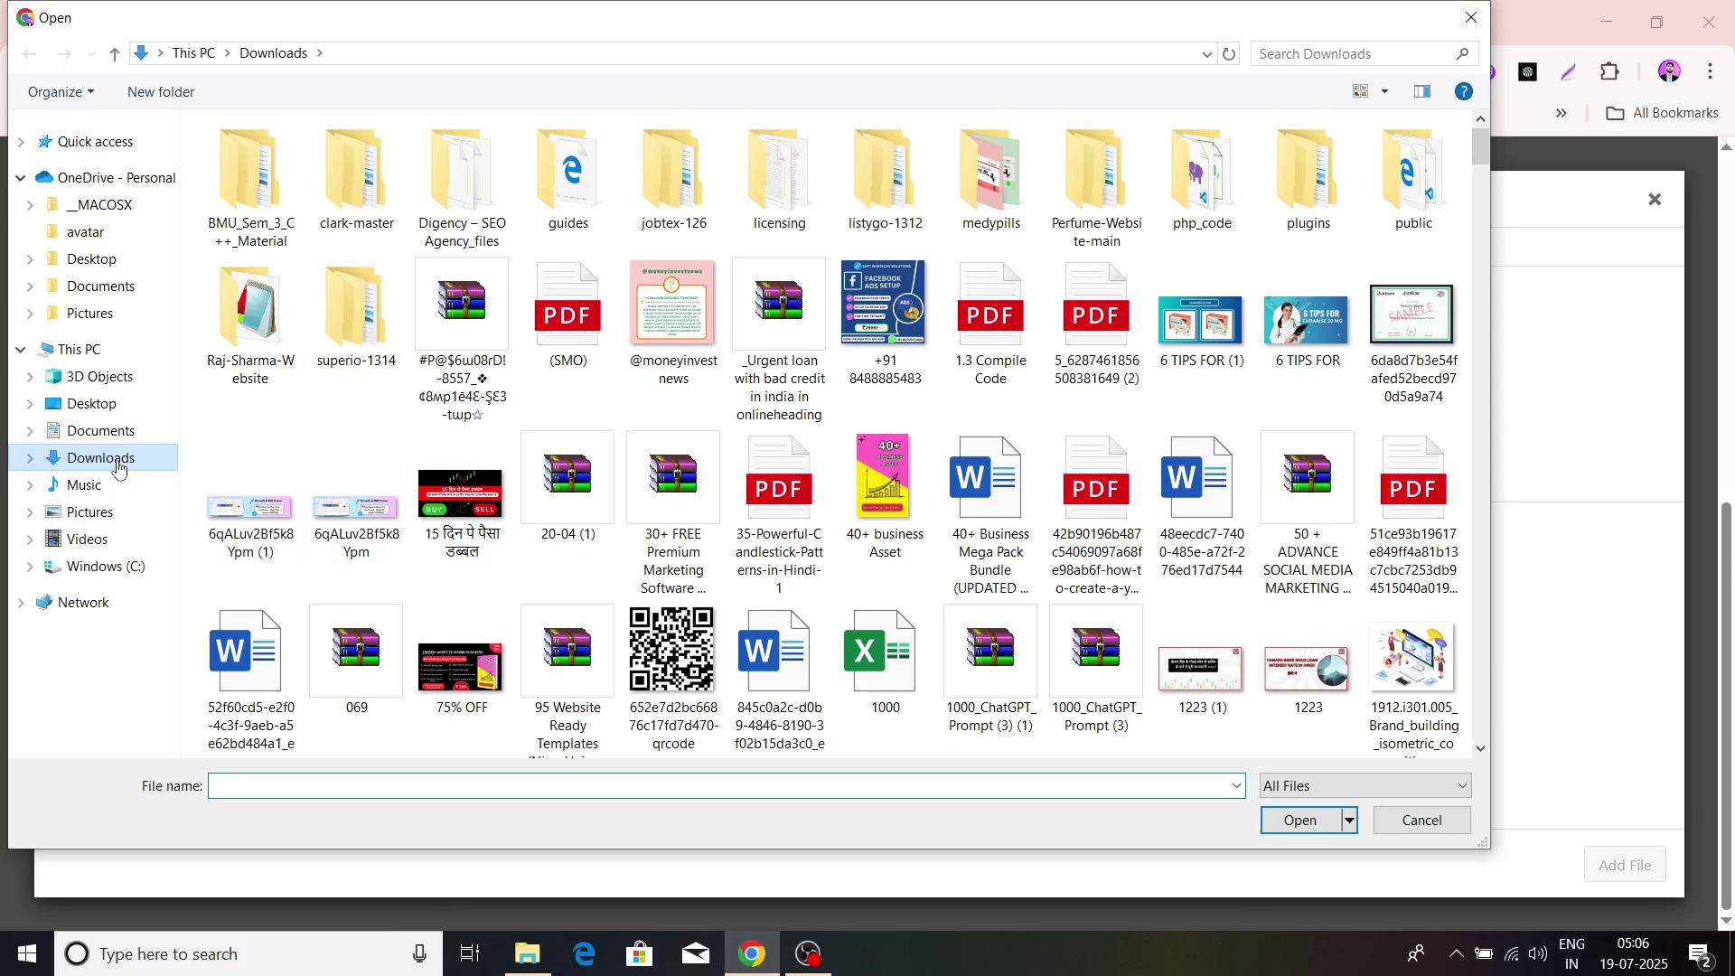
click(110, 432)
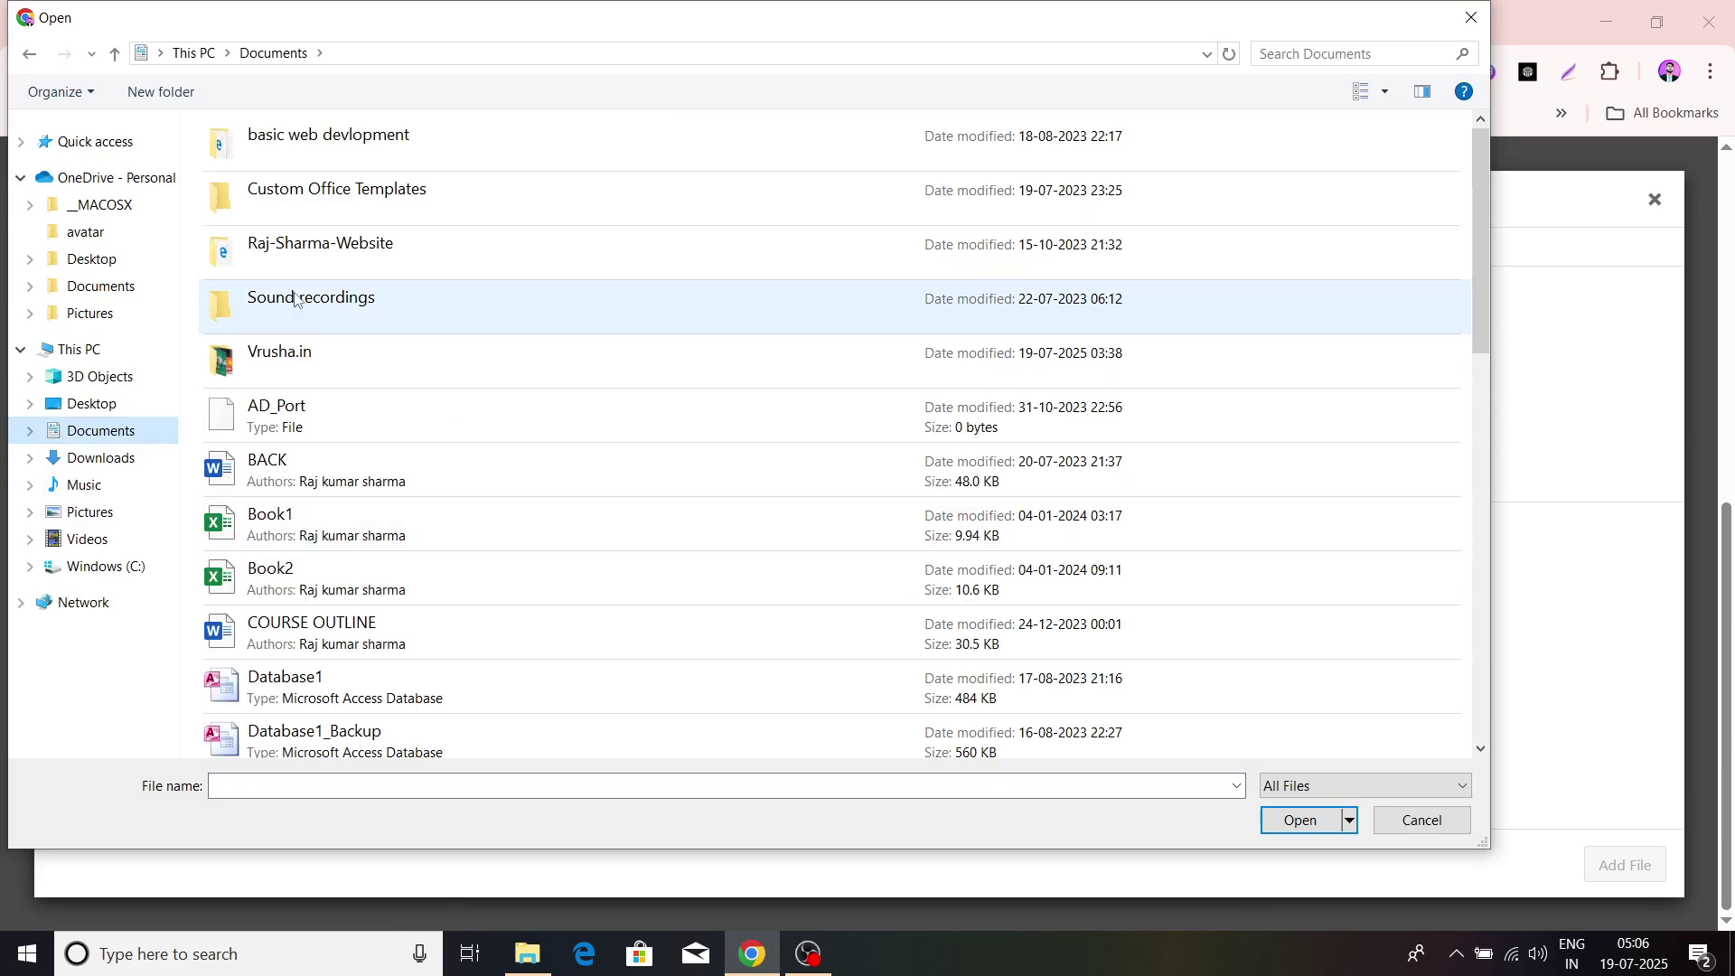
scroll(295, 299, down, 1)
double_click(334, 244)
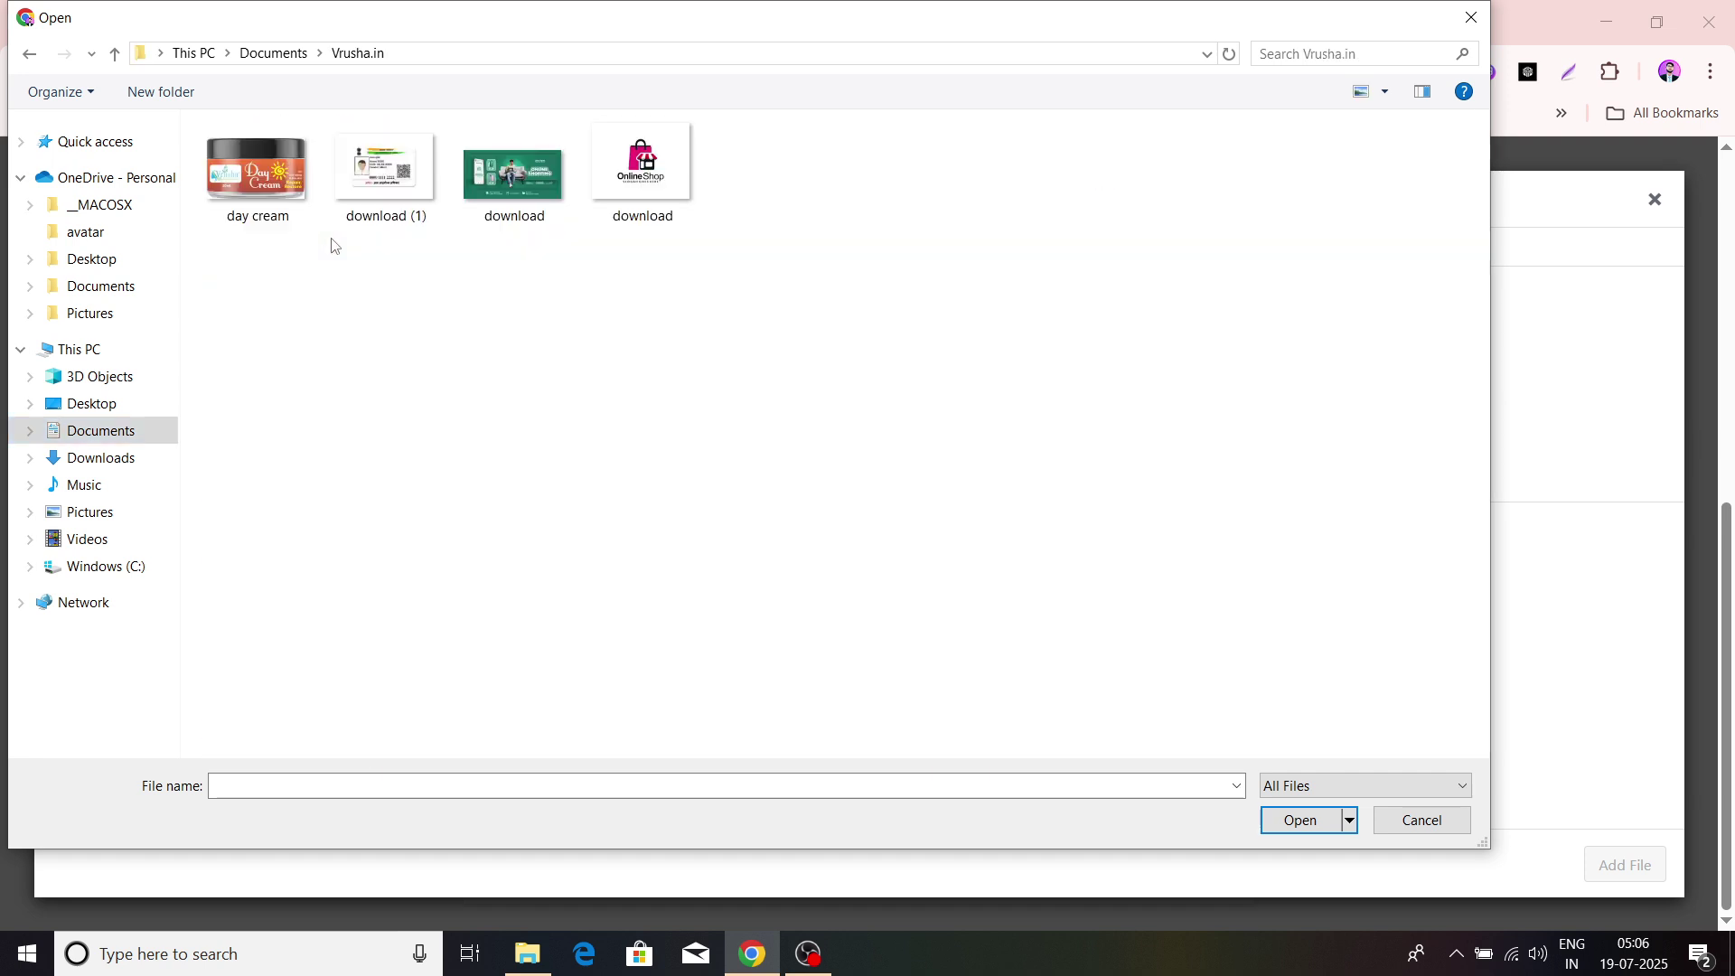
click(369, 210)
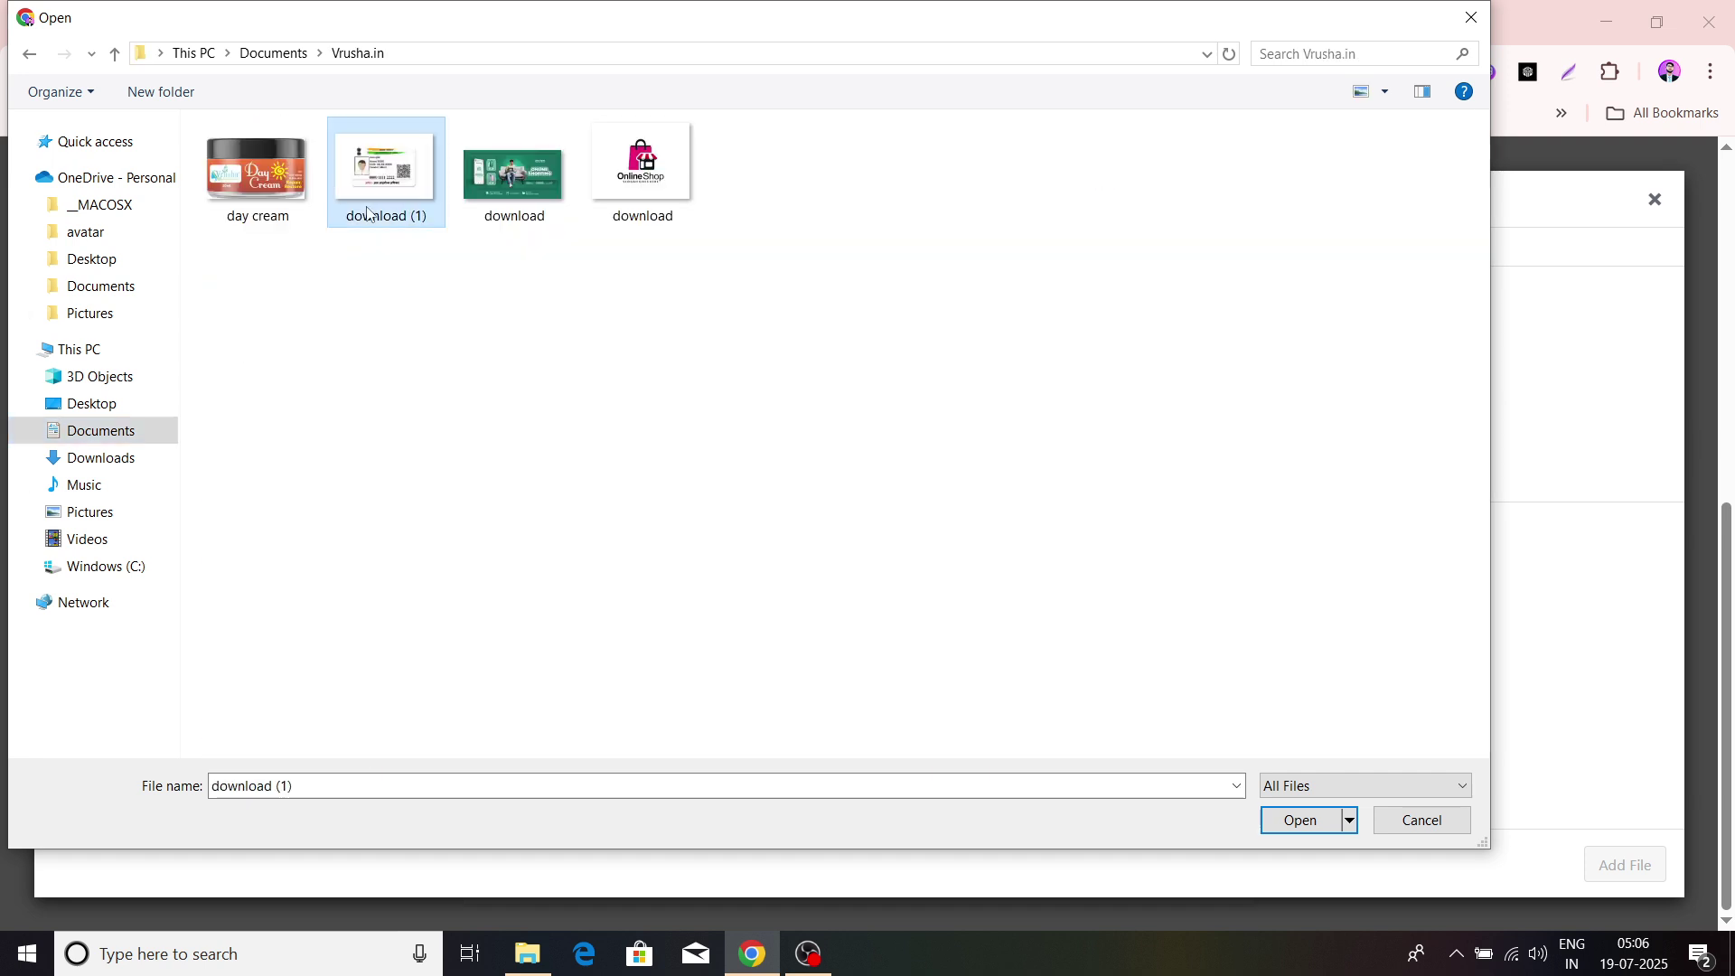
click(1301, 821)
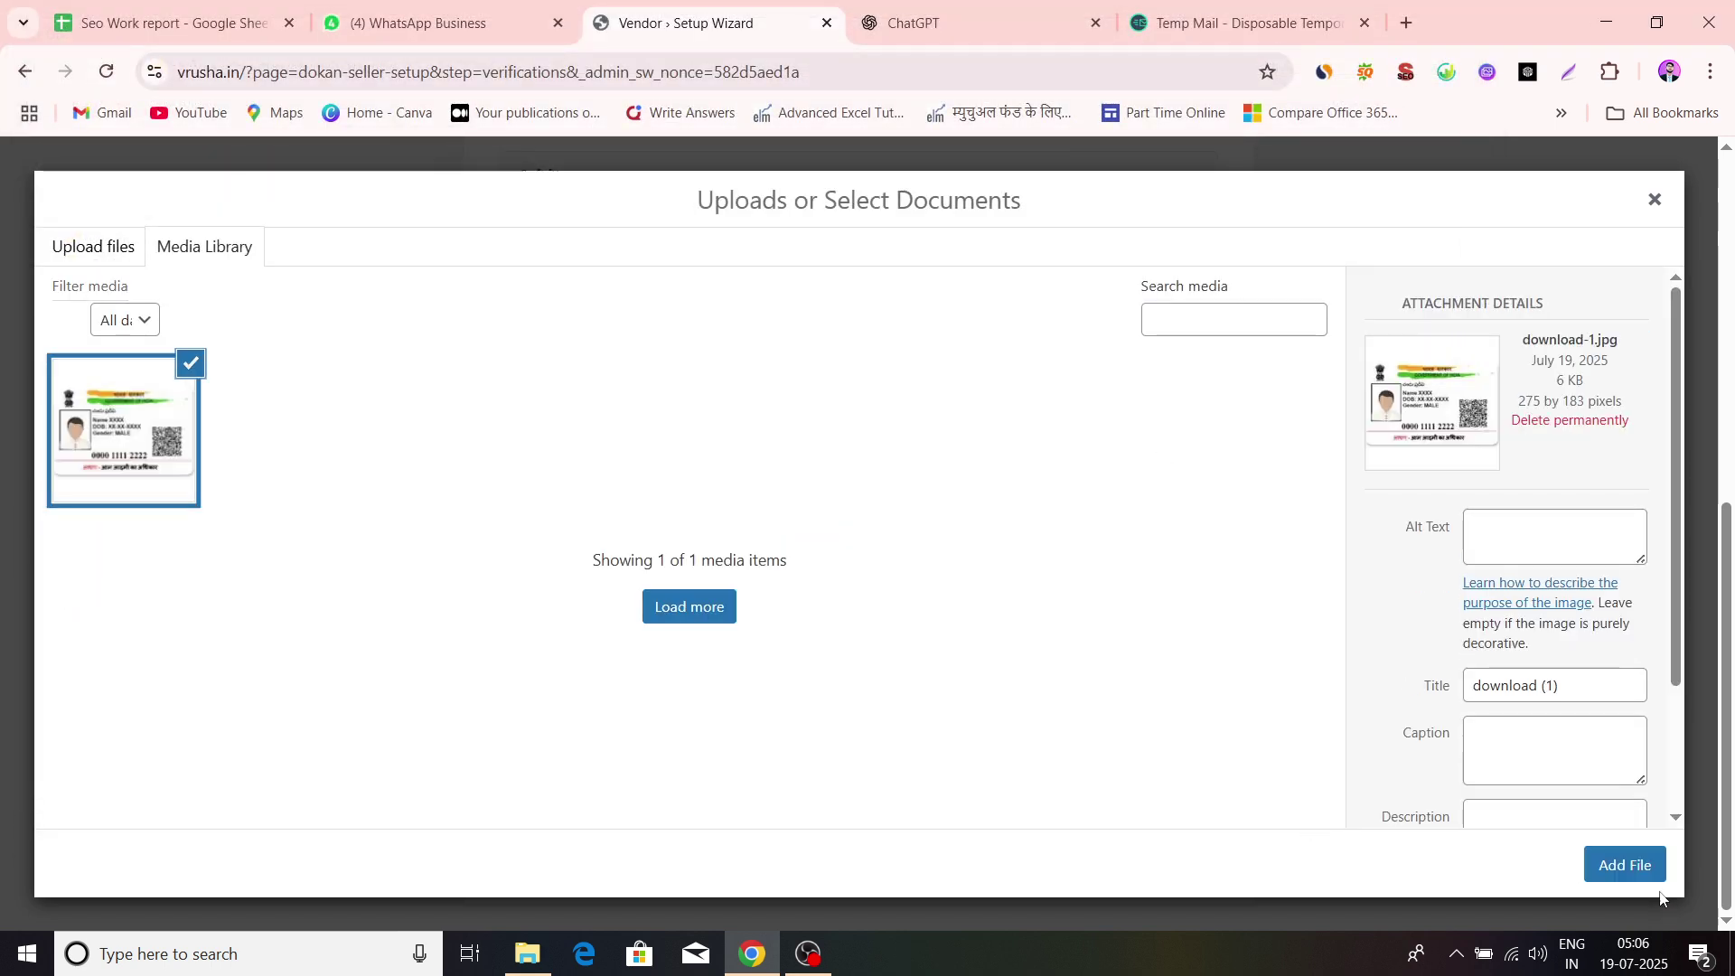
click(1626, 865)
scroll(913, 692, down, 1)
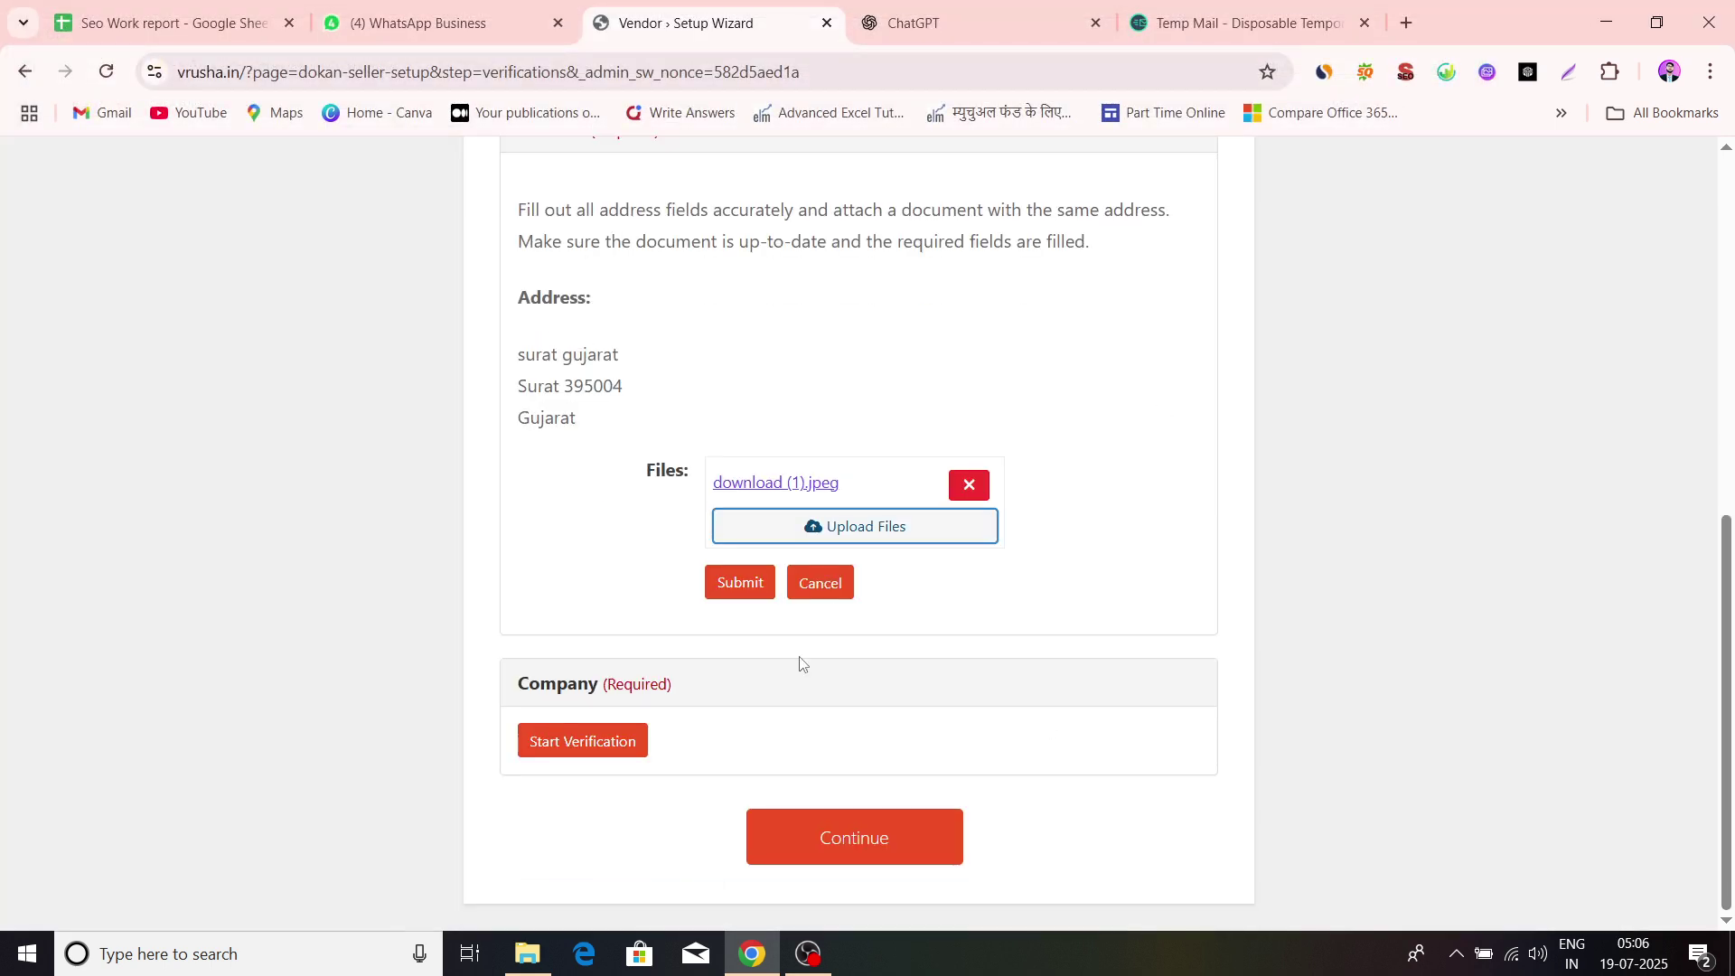
click(736, 583)
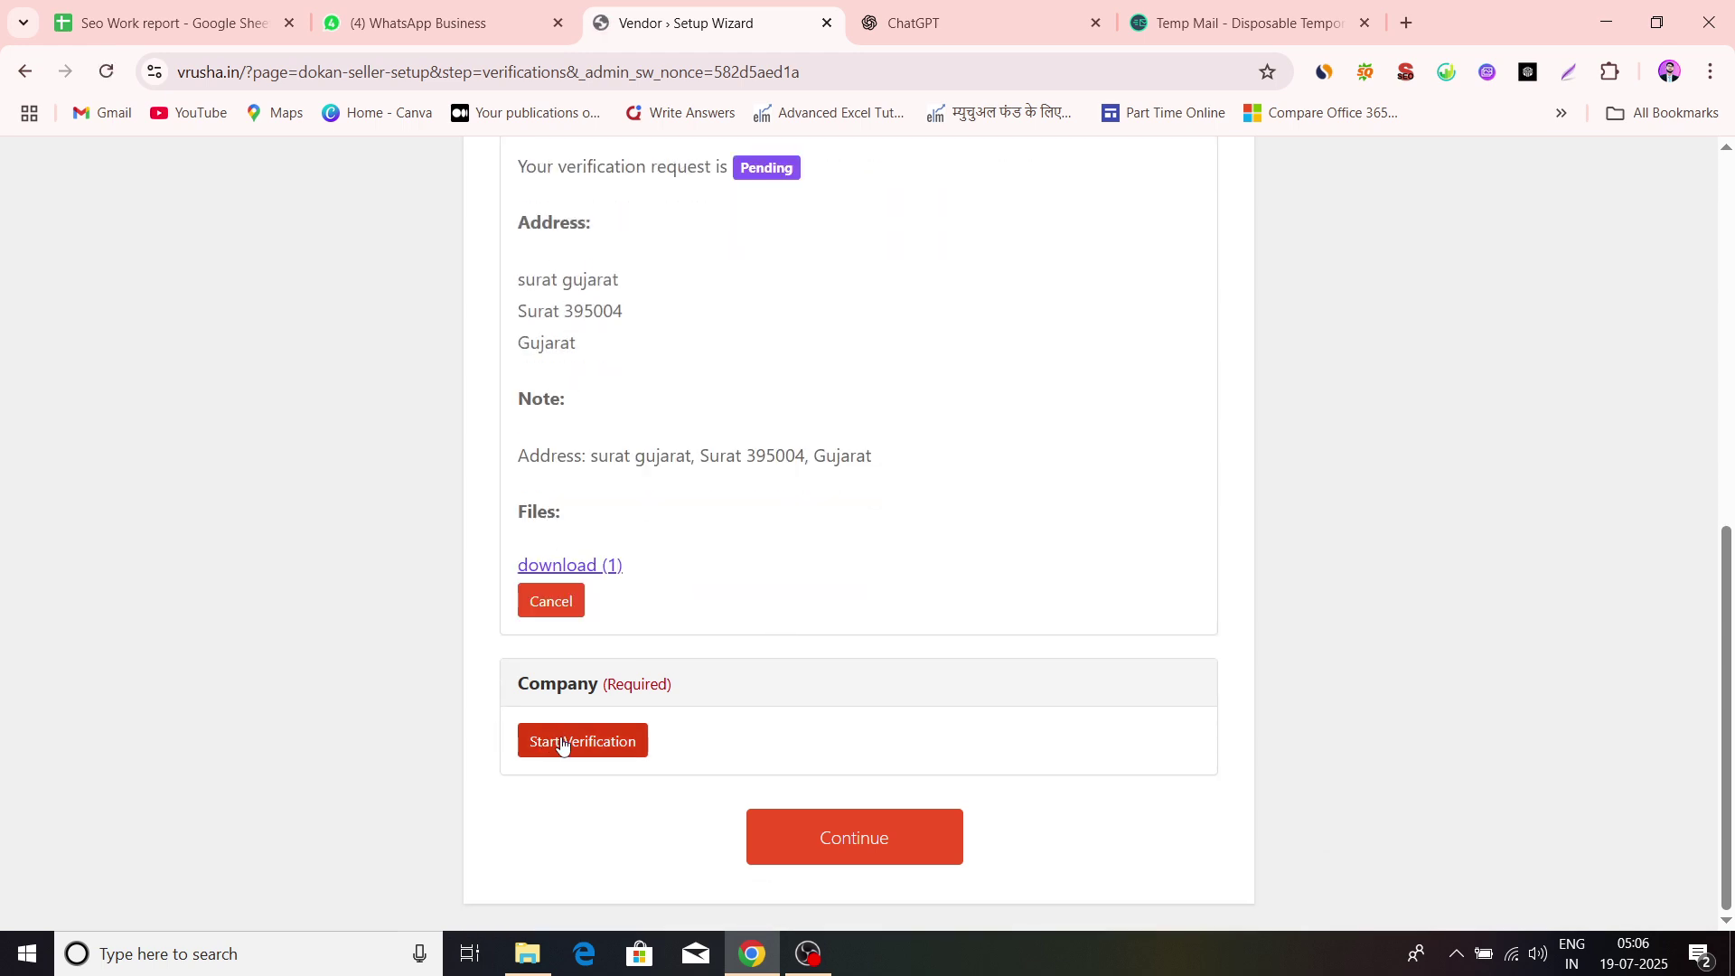
Submit the company verification with the same download (1) image and continue to Ready!
click(562, 743)
scroll(835, 655, down, 2)
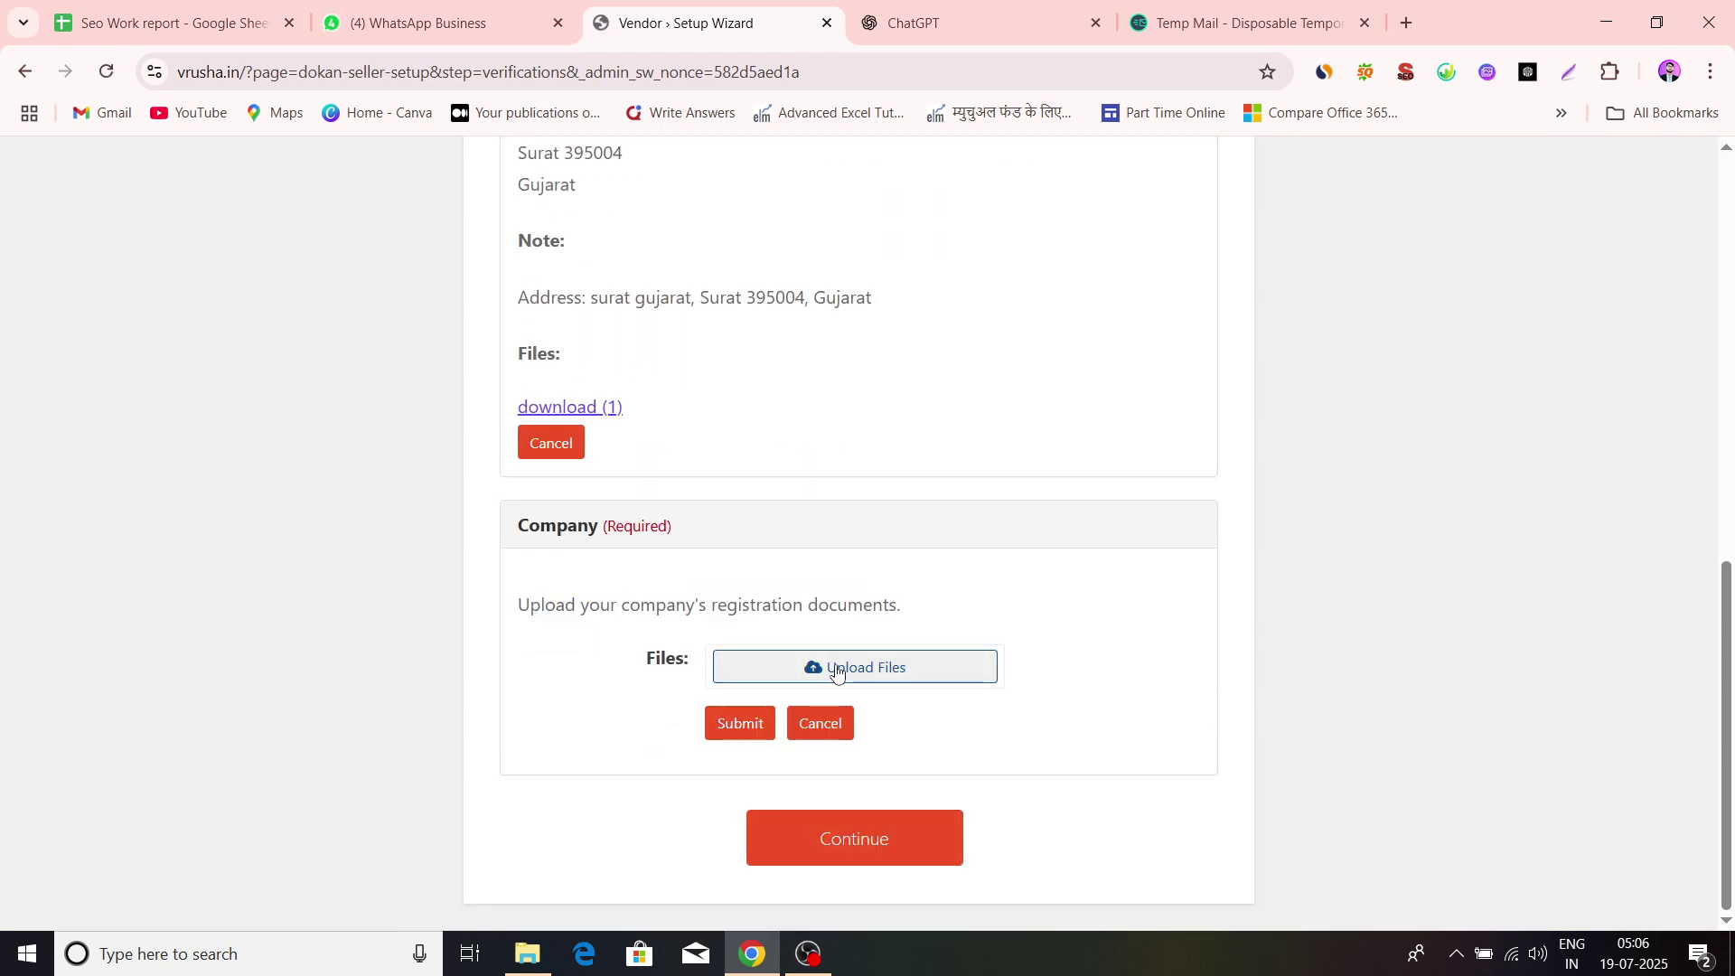
click(837, 670)
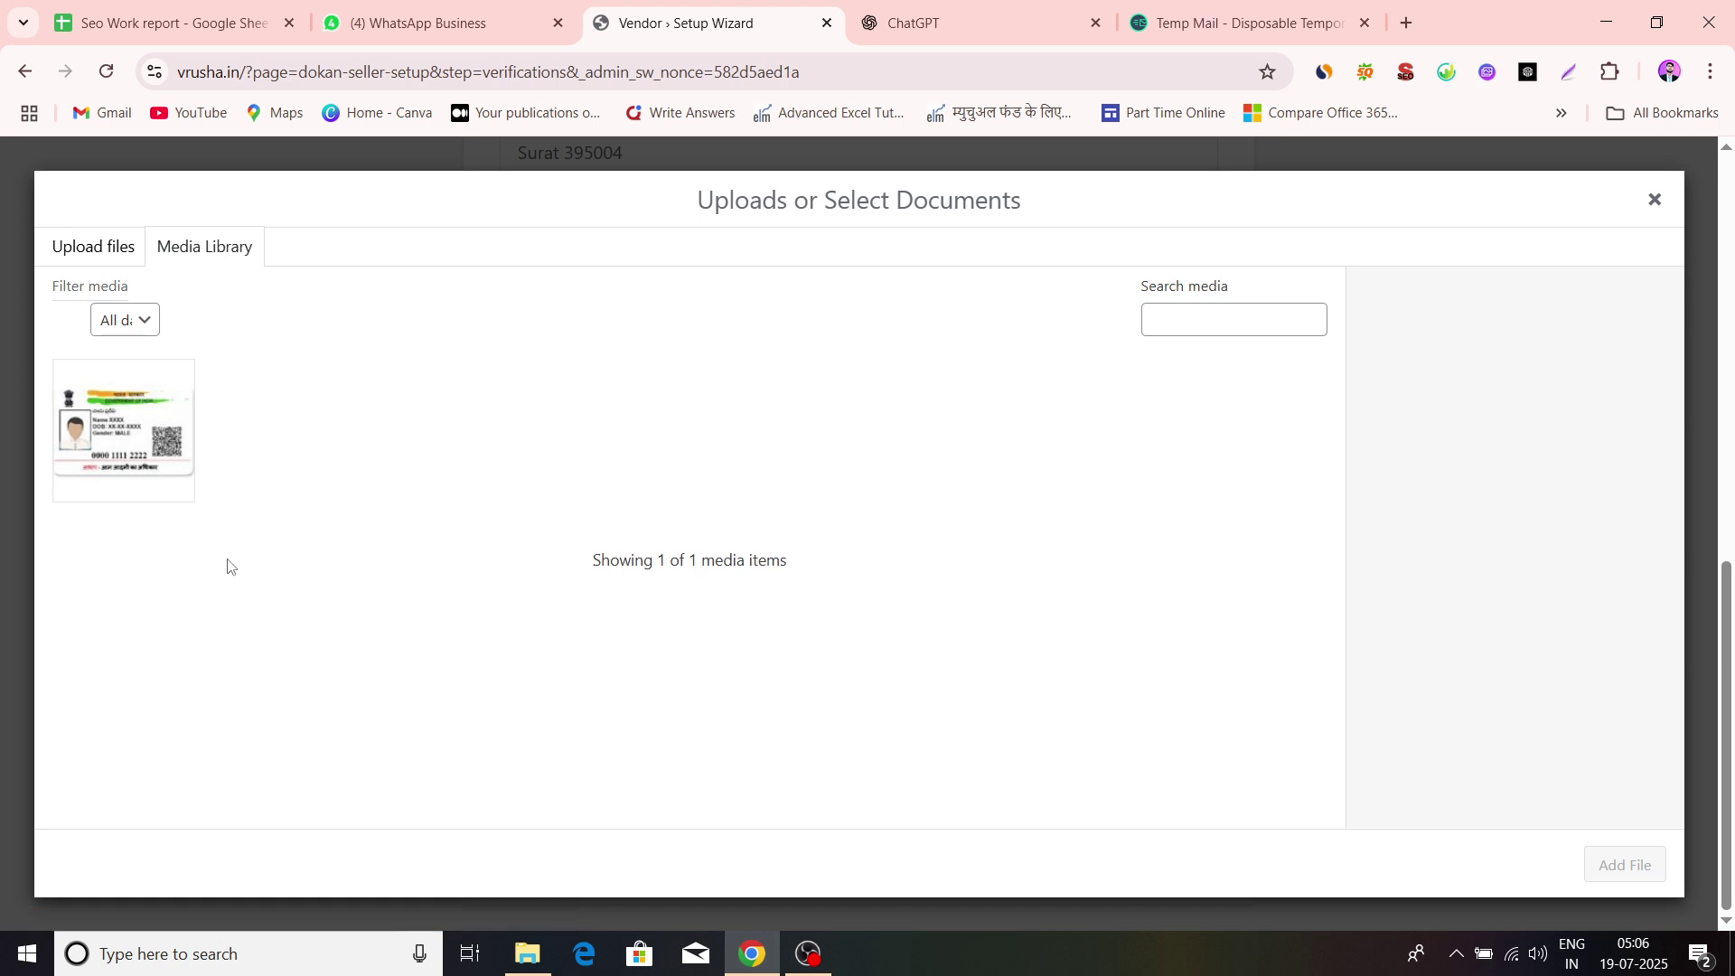
click(169, 466)
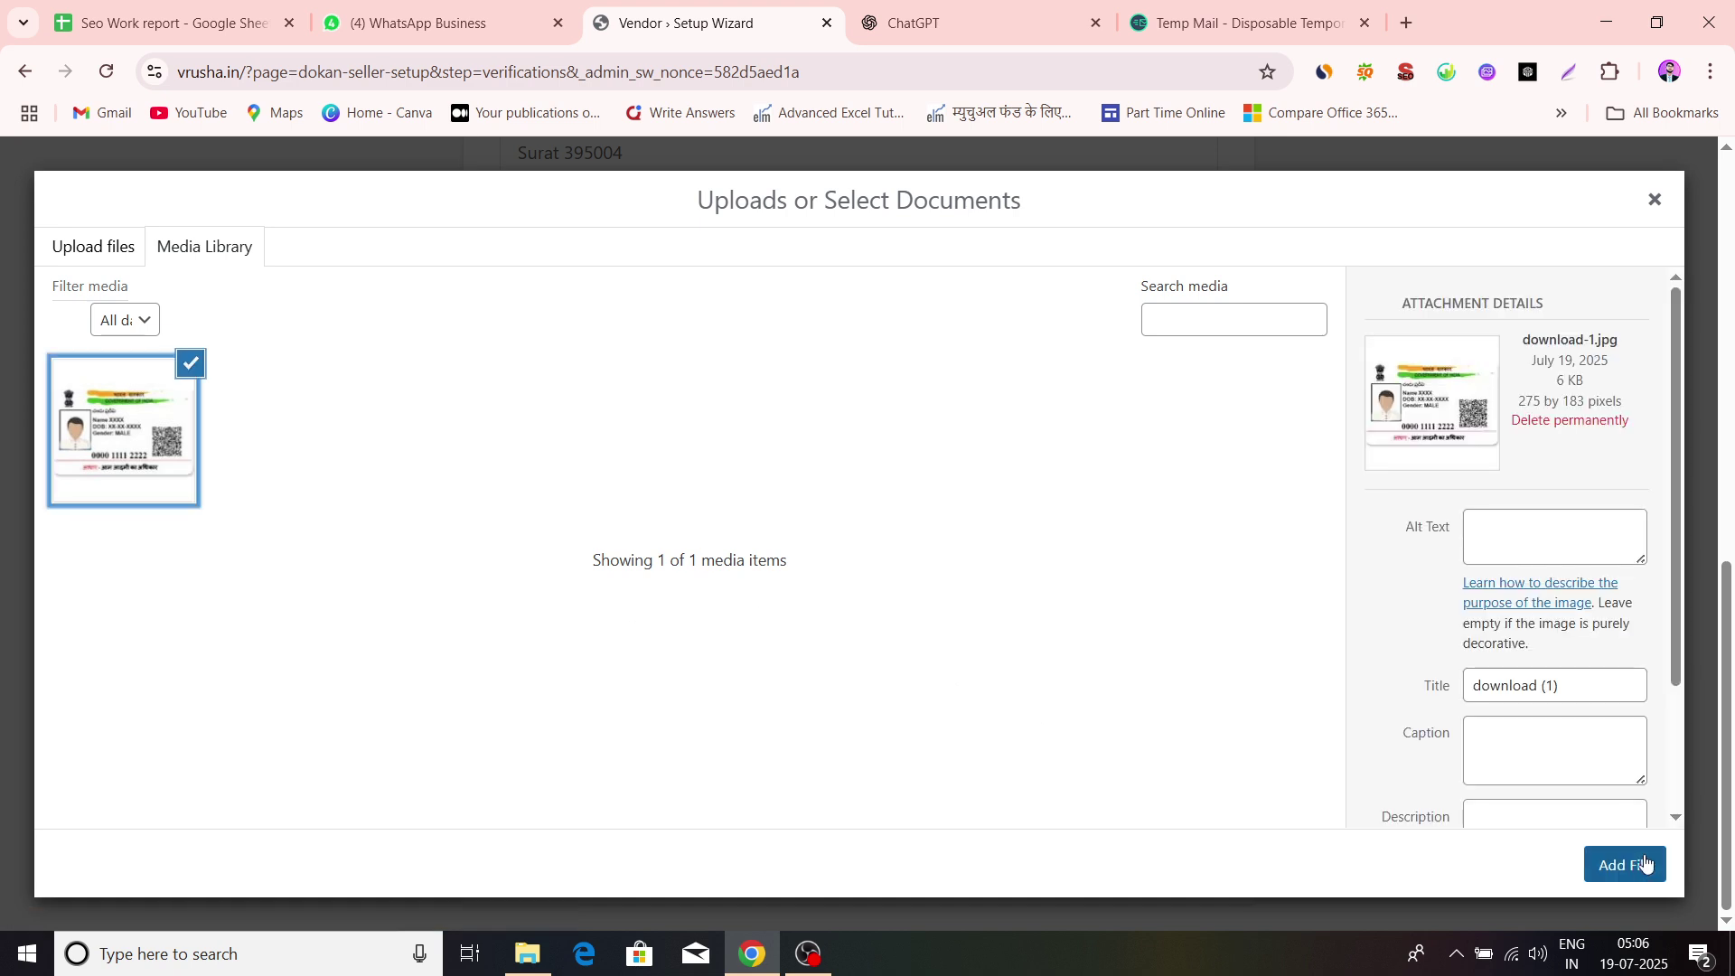
click(1645, 863)
scroll(1298, 821, down, 1)
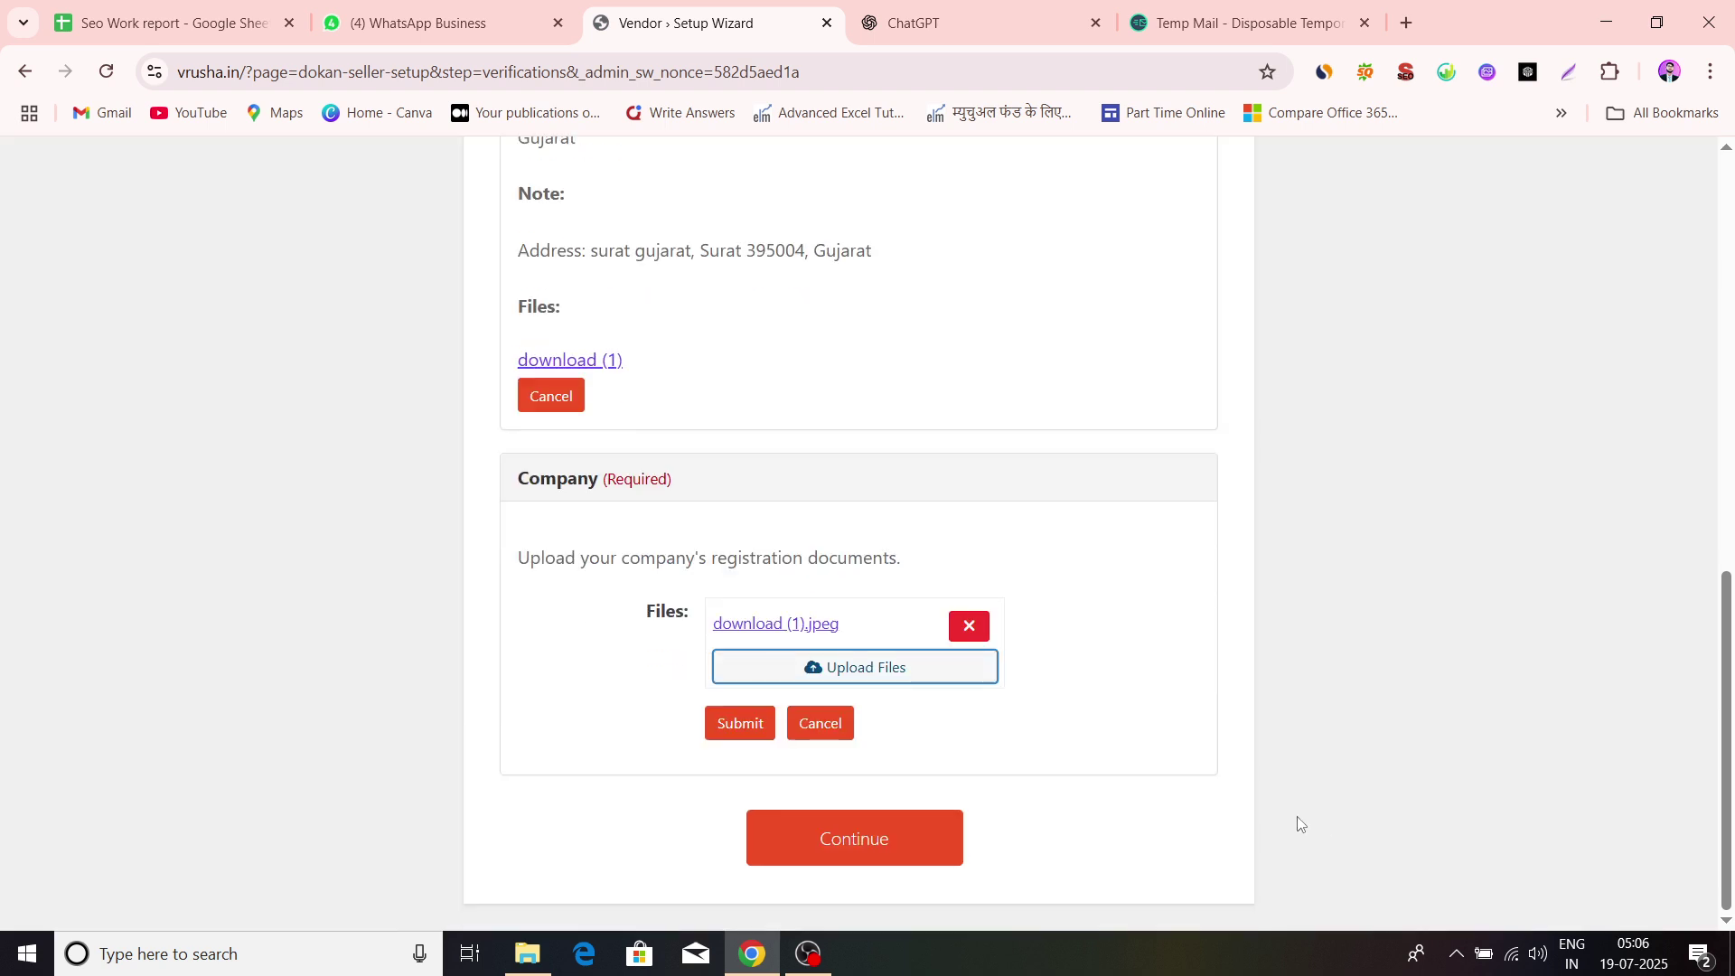
scroll(694, 561, up, 4)
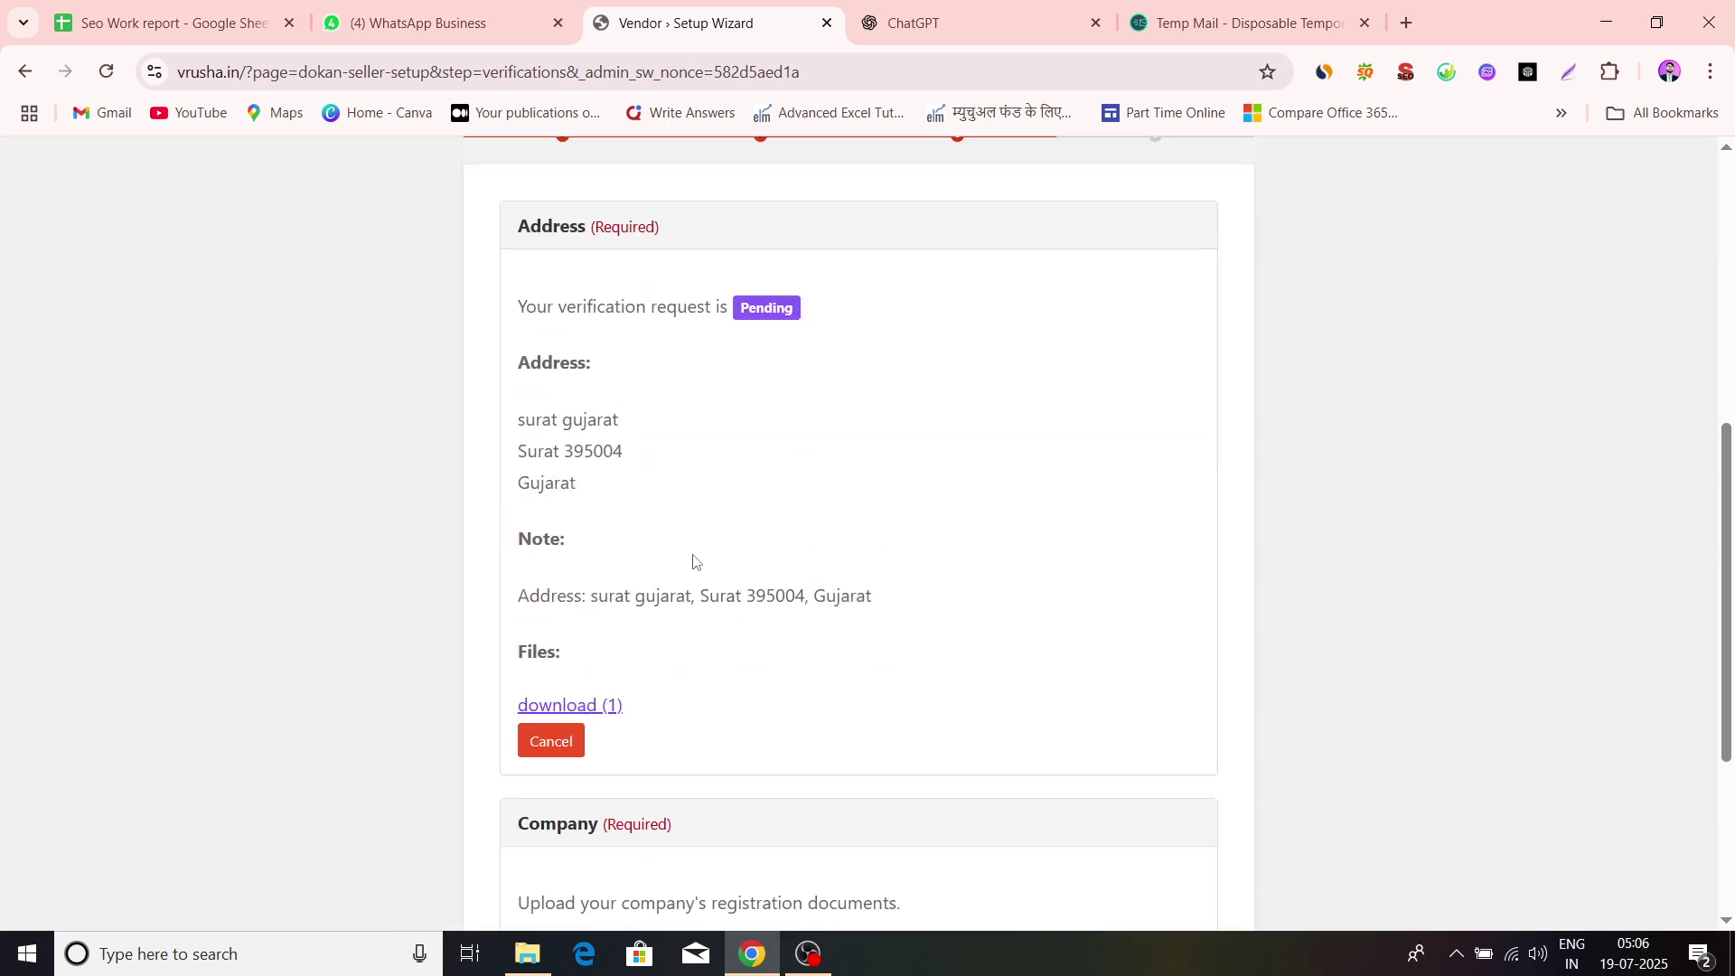
scroll(997, 430, down, 4)
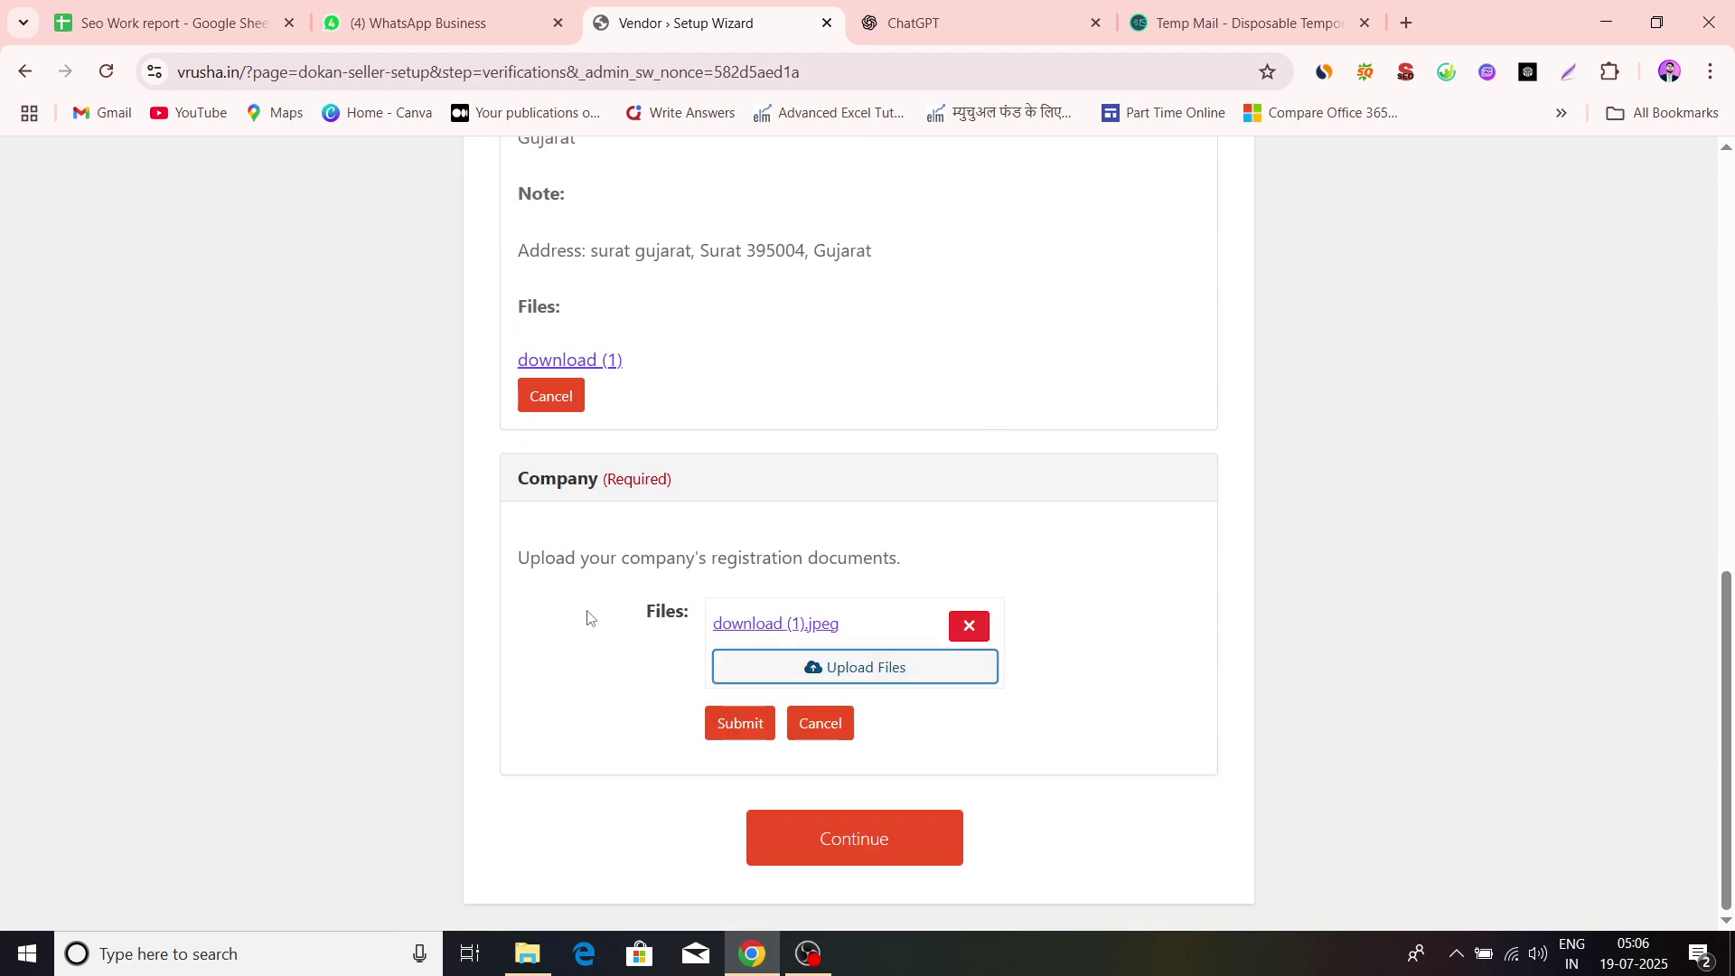
click(724, 723)
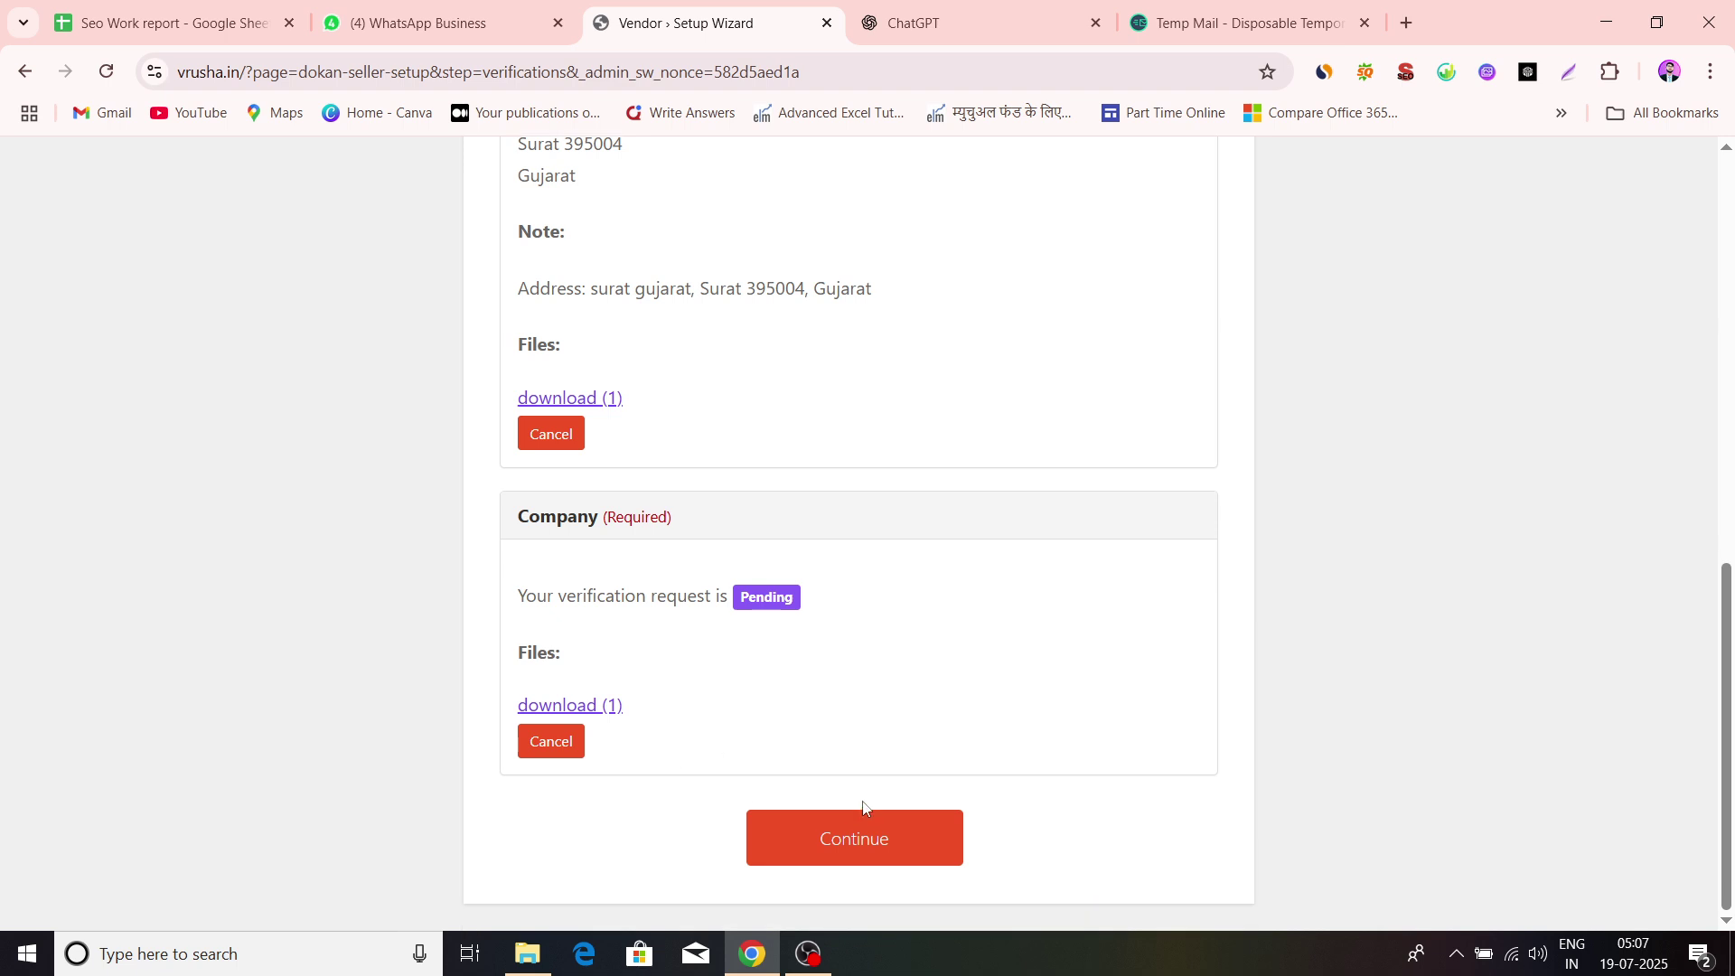
click(877, 838)
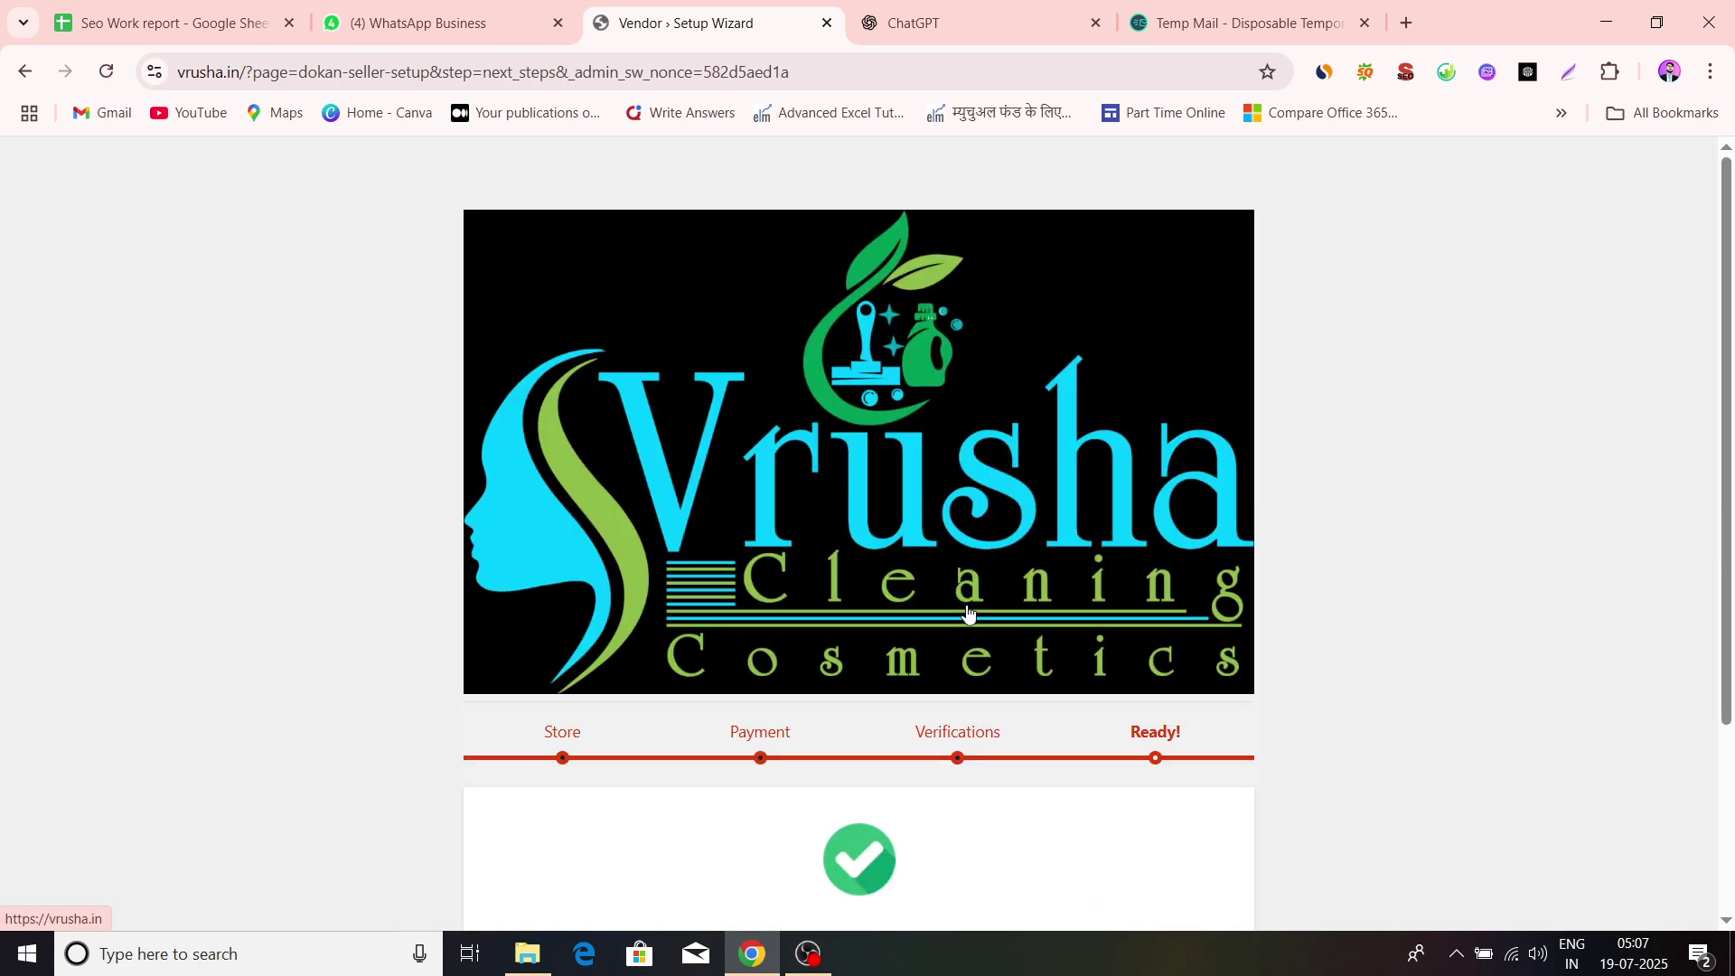
Go to the store dashboard and review its performance figures
scroll(968, 612, down, 3)
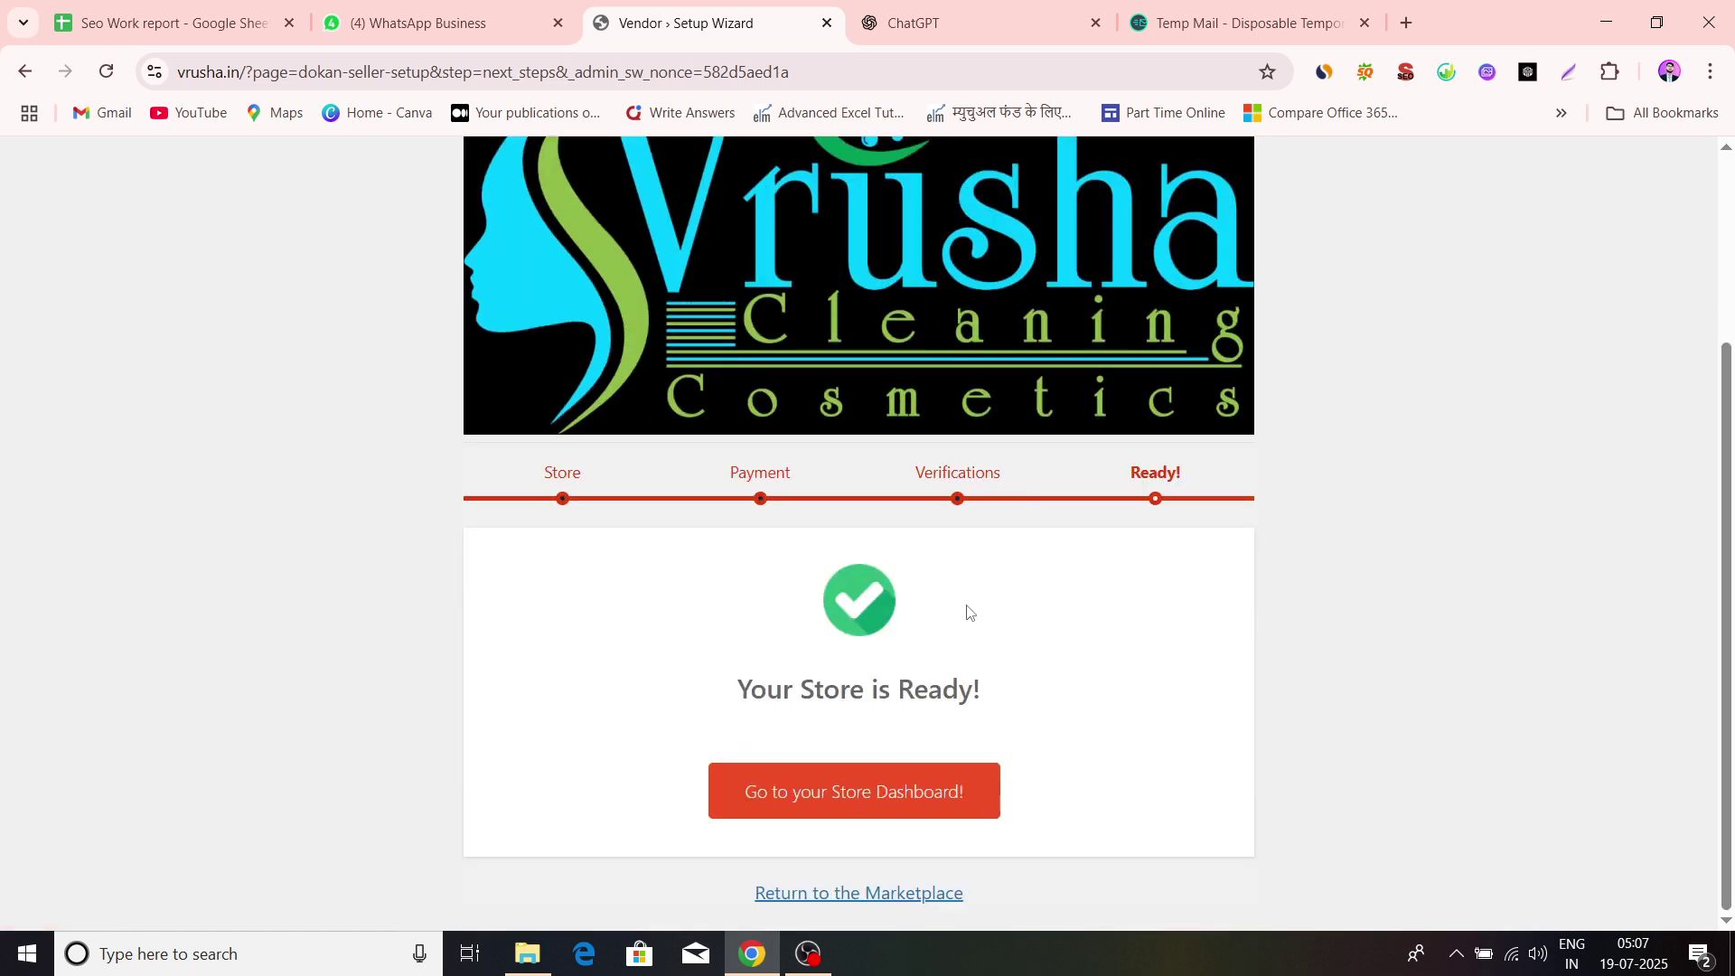
click(845, 806)
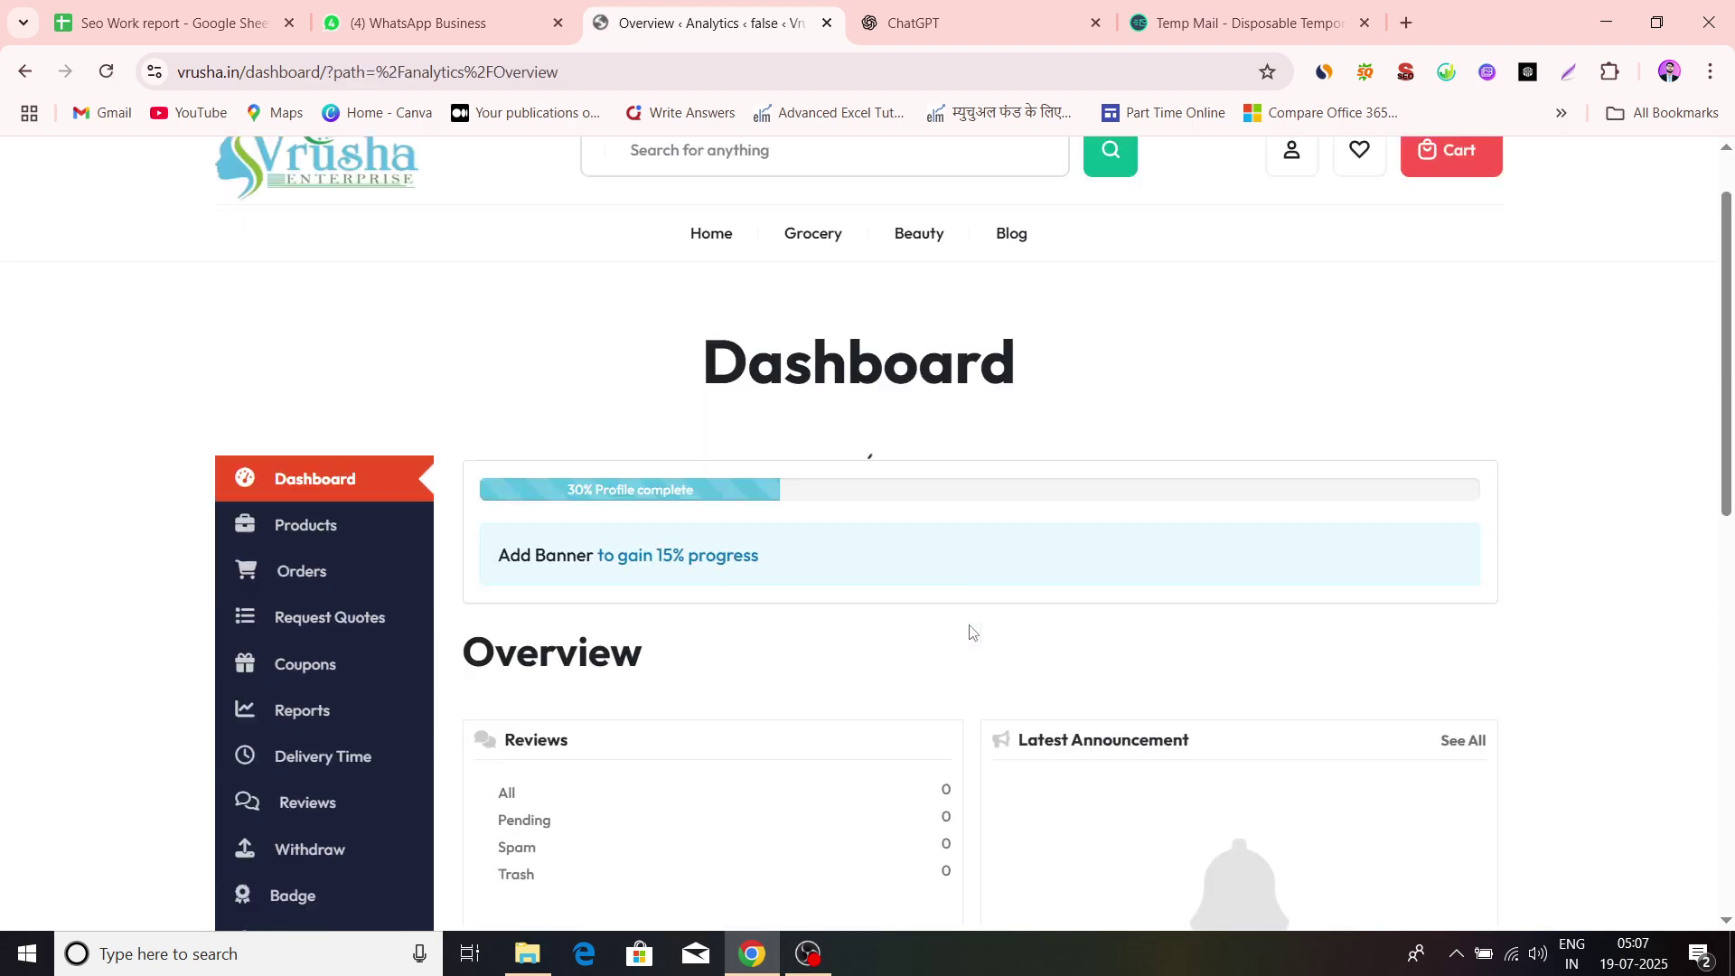
scroll(703, 548, down, 4)
scroll(702, 547, up, 2)
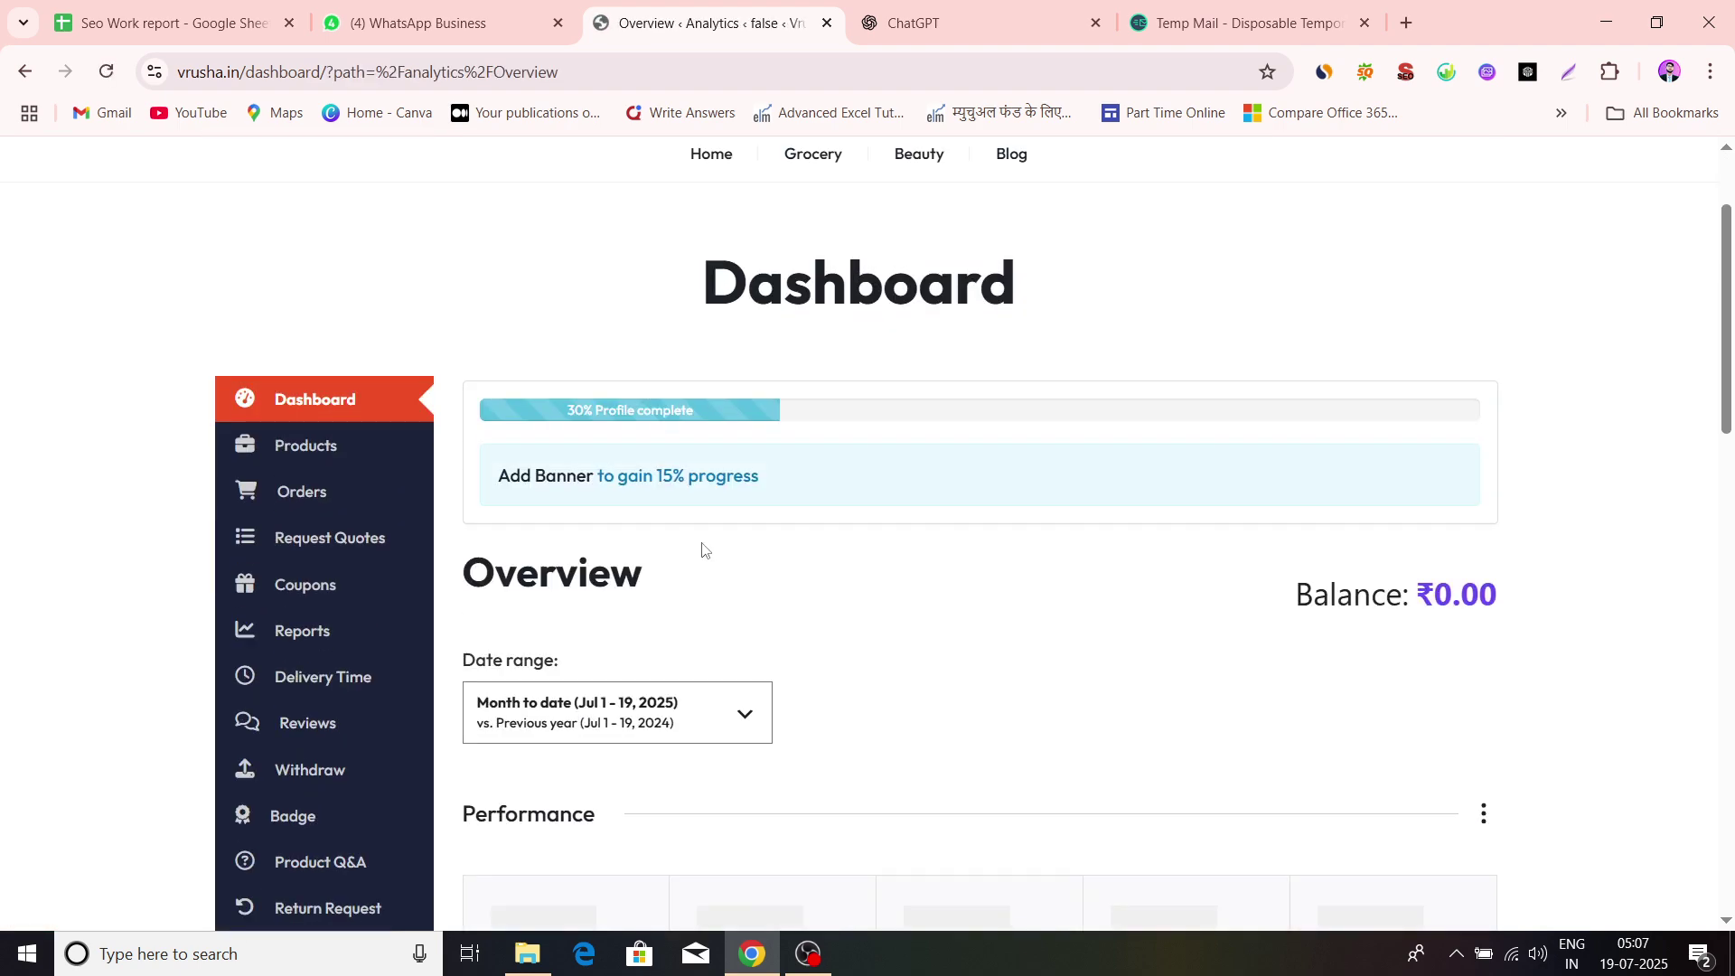
scroll(341, 624, down, 5)
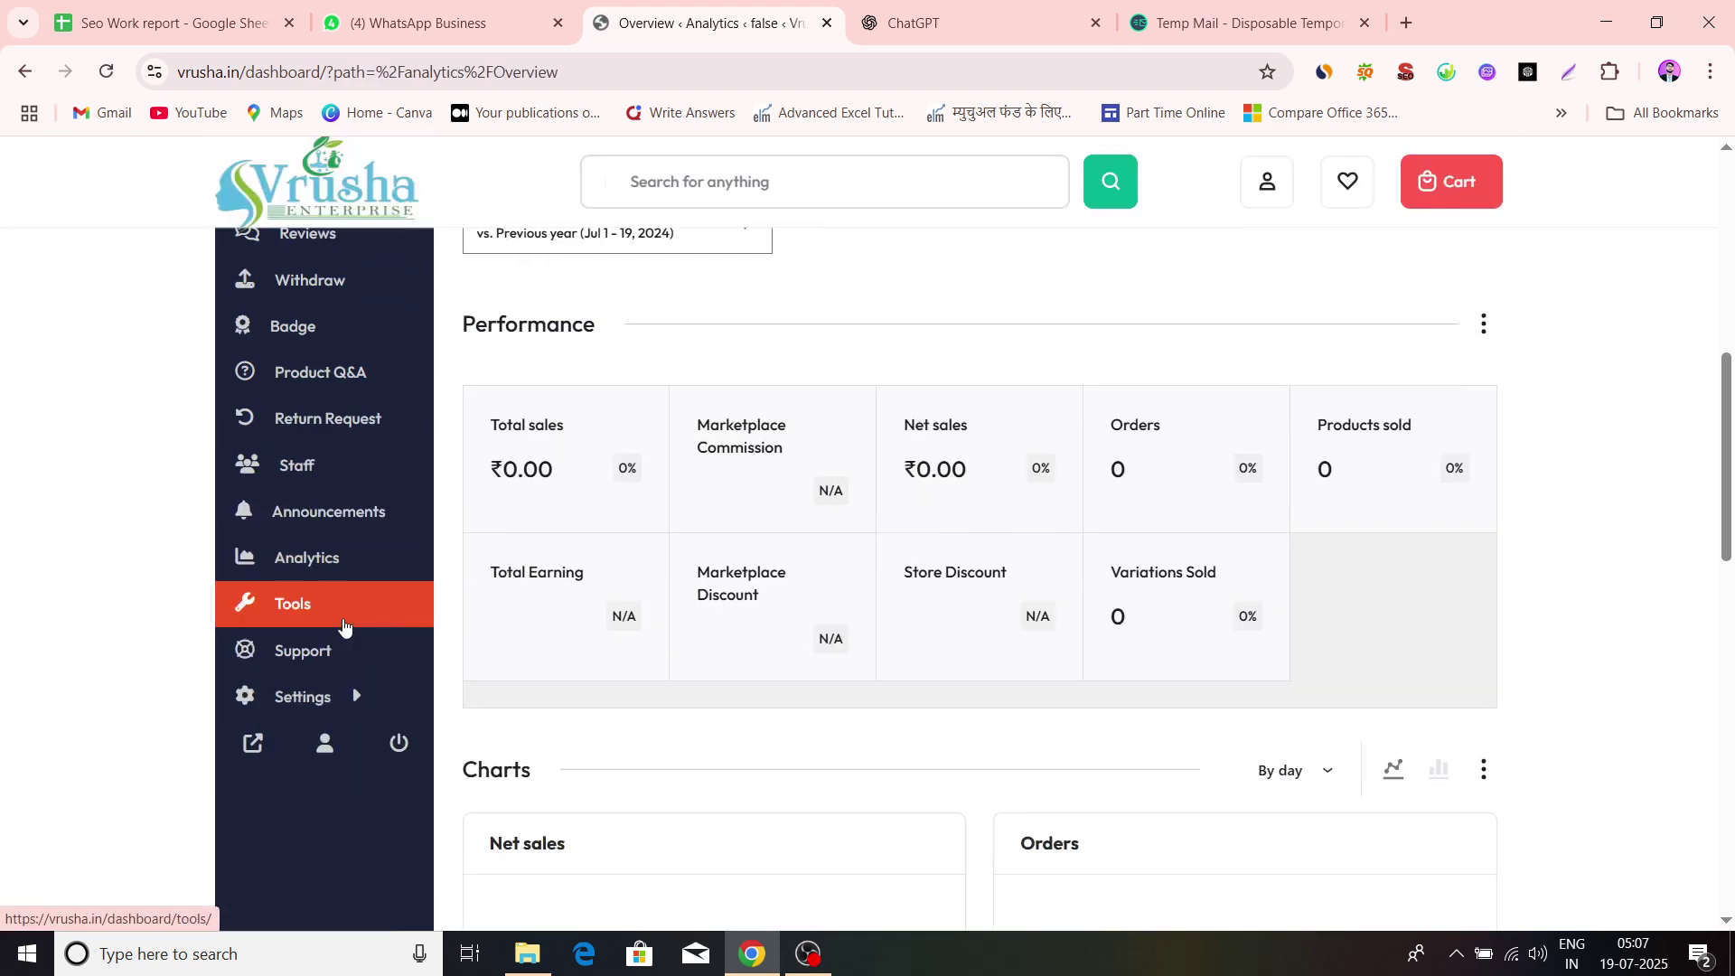
scroll(738, 699, up, 3)
scroll(1005, 566, down, 3)
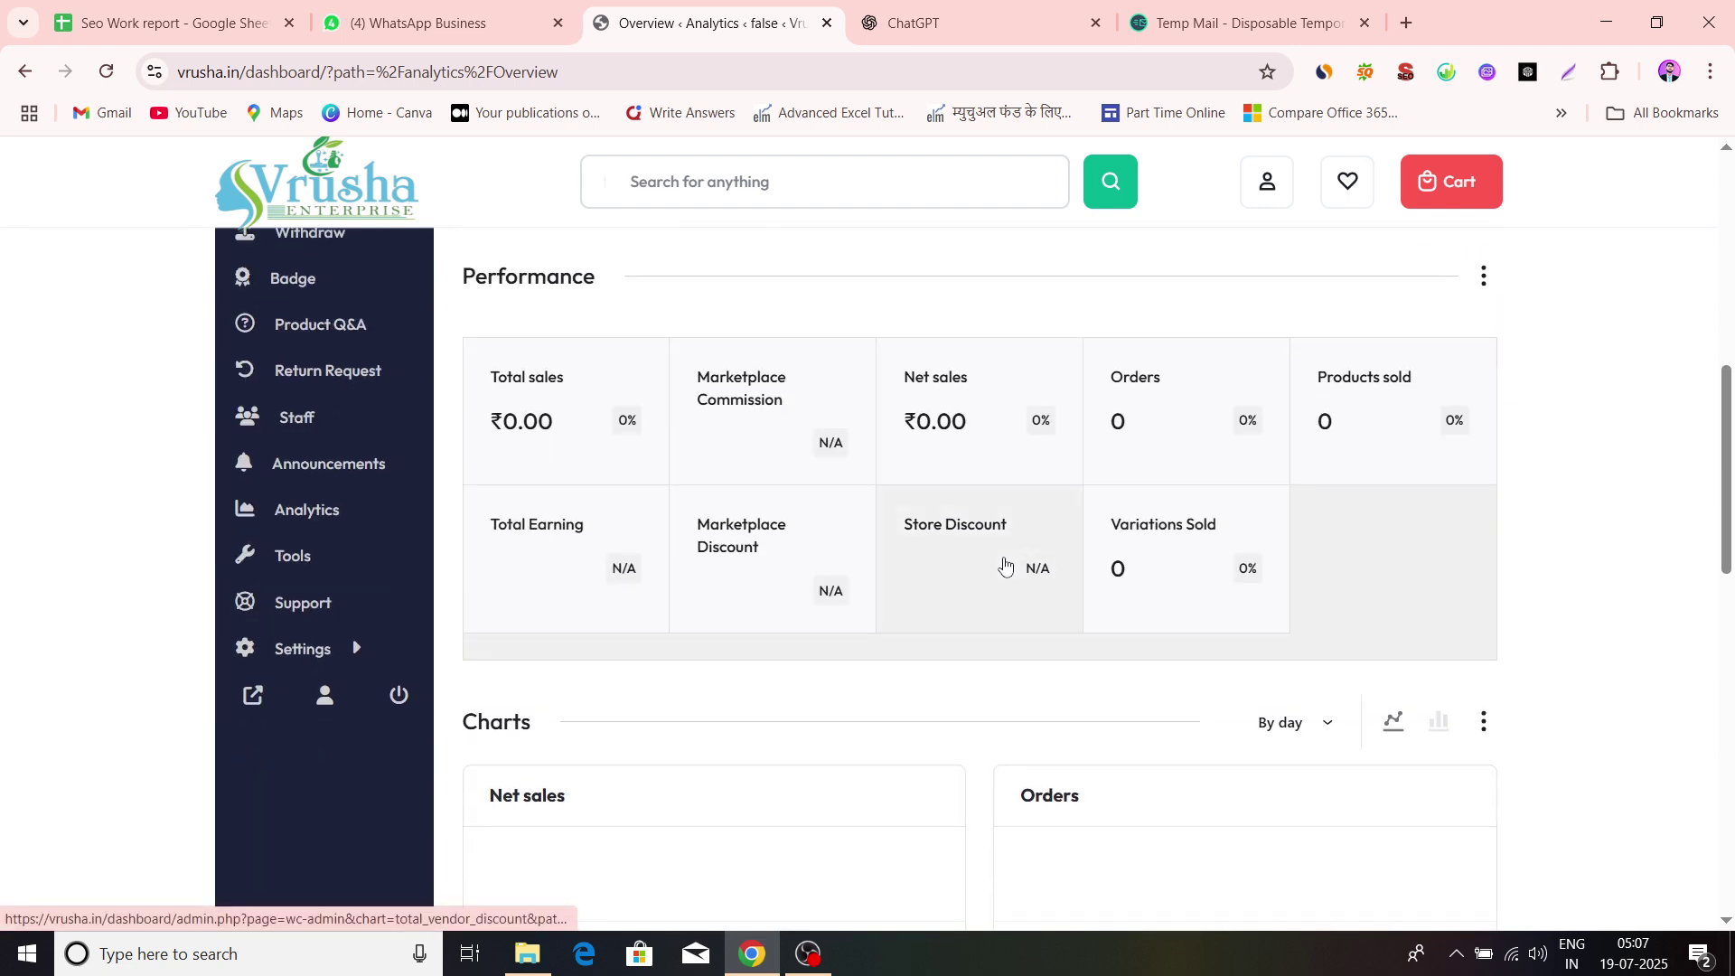
scroll(1093, 659, down, 6)
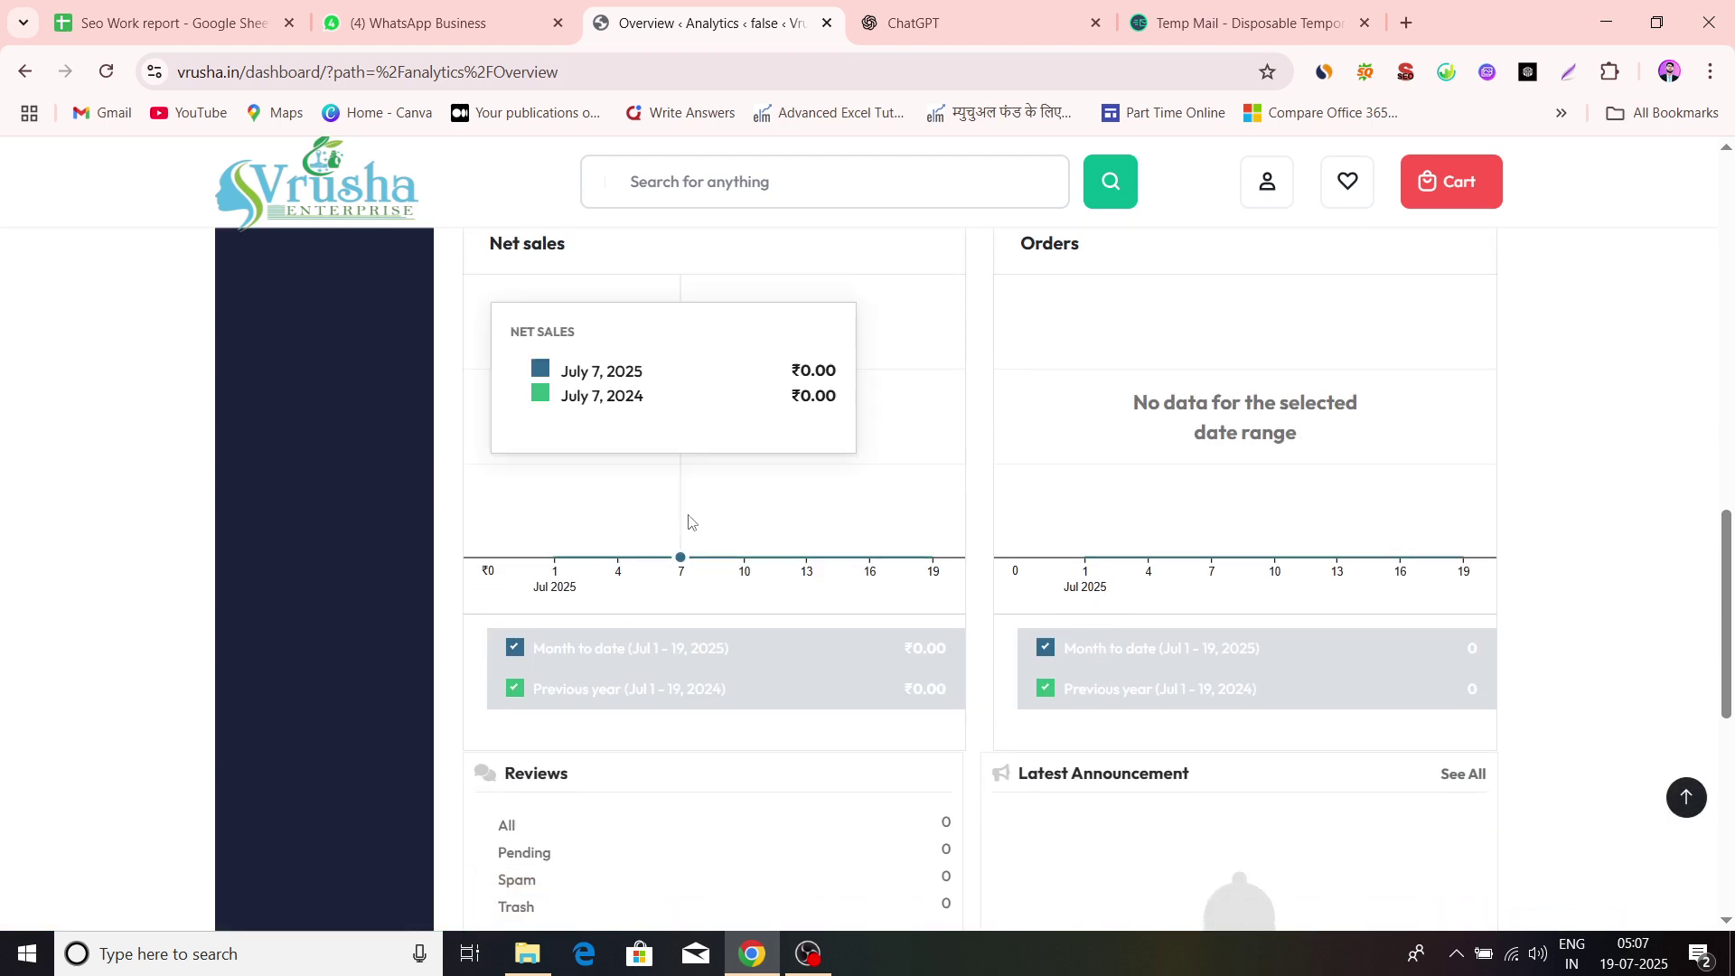
scroll(690, 517, up, 2)
scroll(690, 521, up, 3)
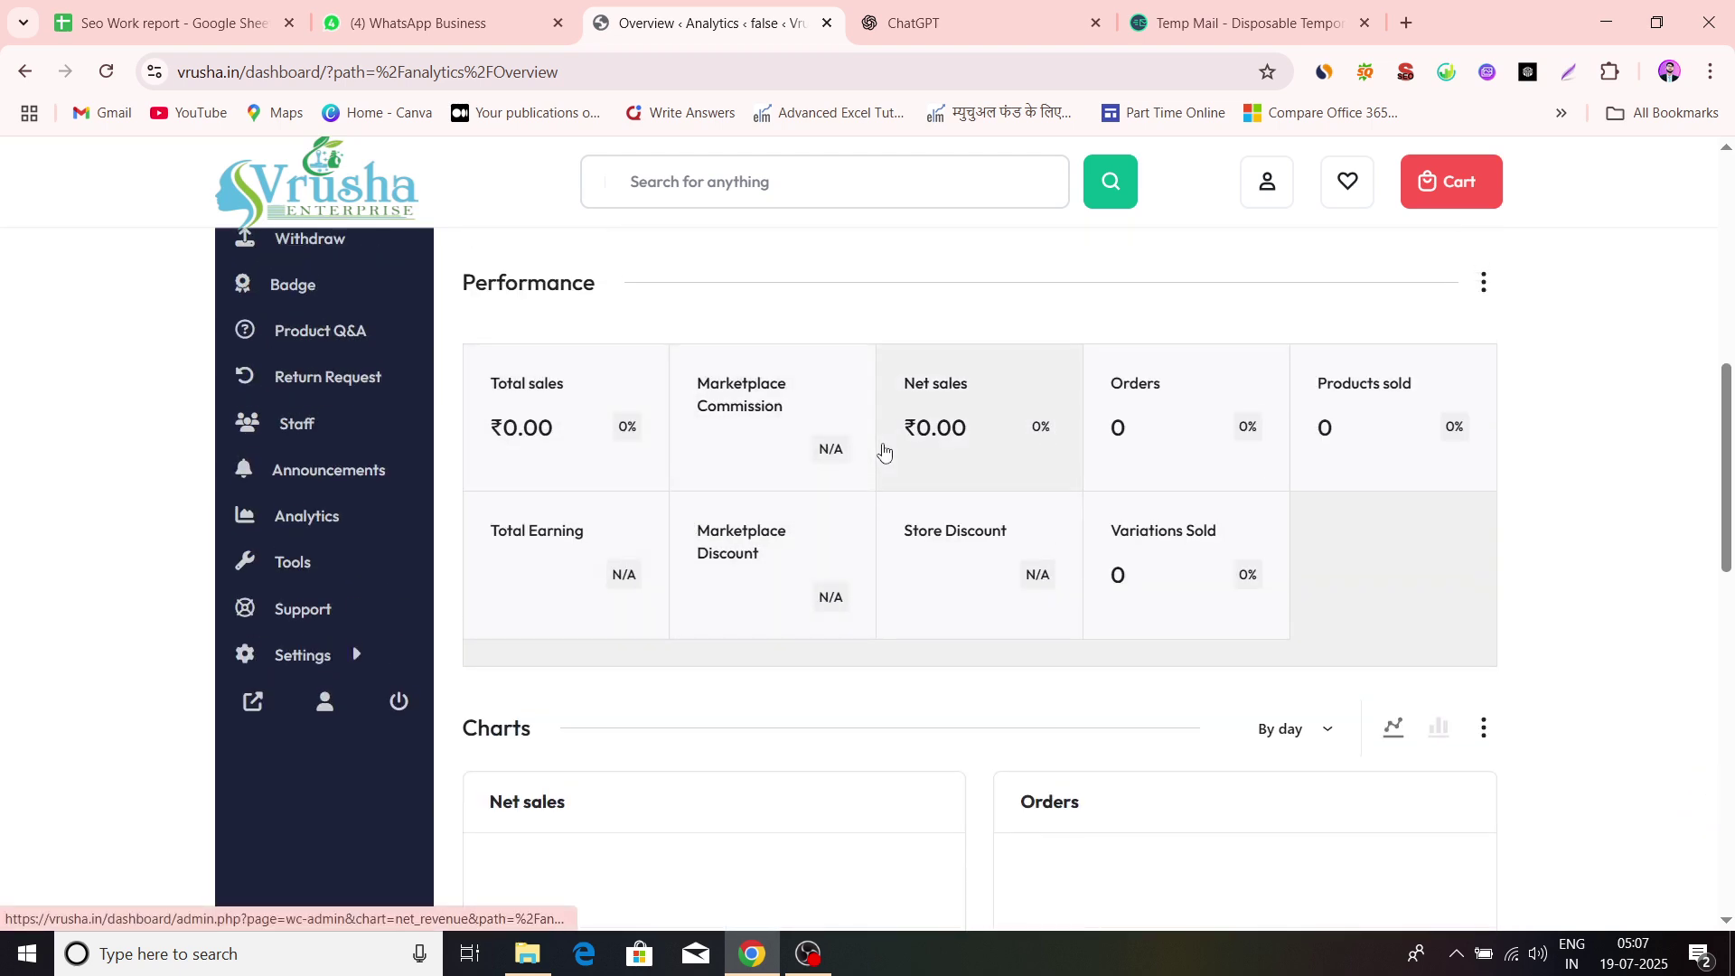
scroll(1146, 465, down, 2)
scroll(742, 648, down, 6)
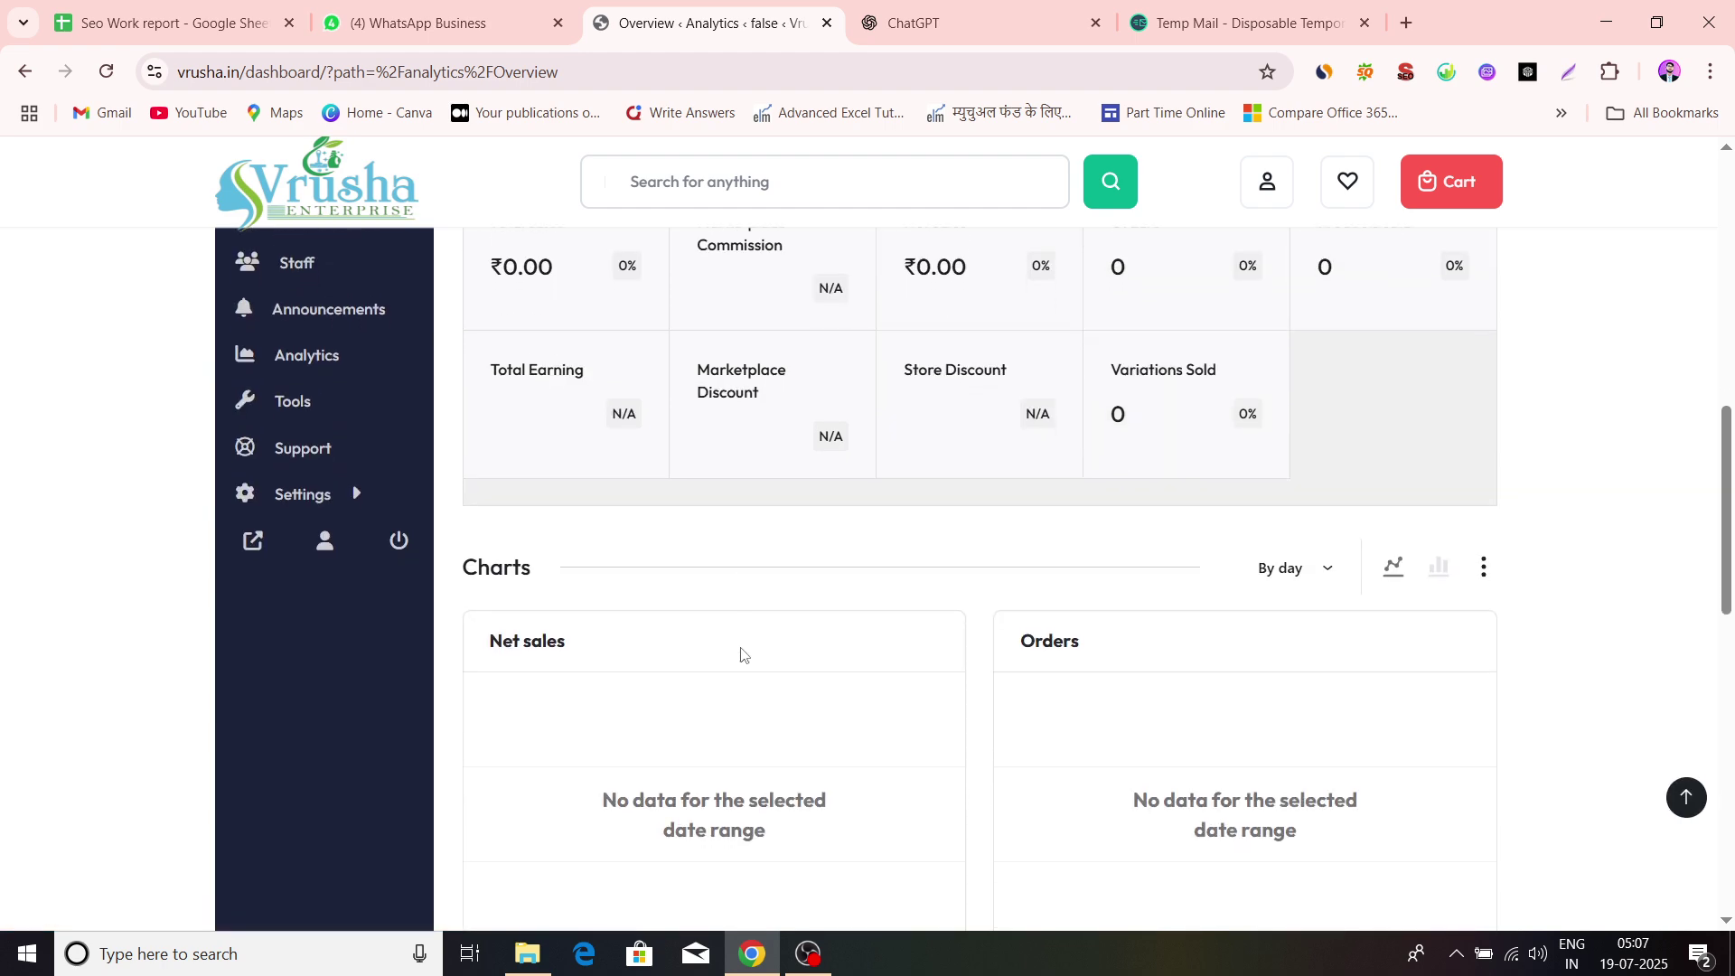
scroll(736, 608, up, 2)
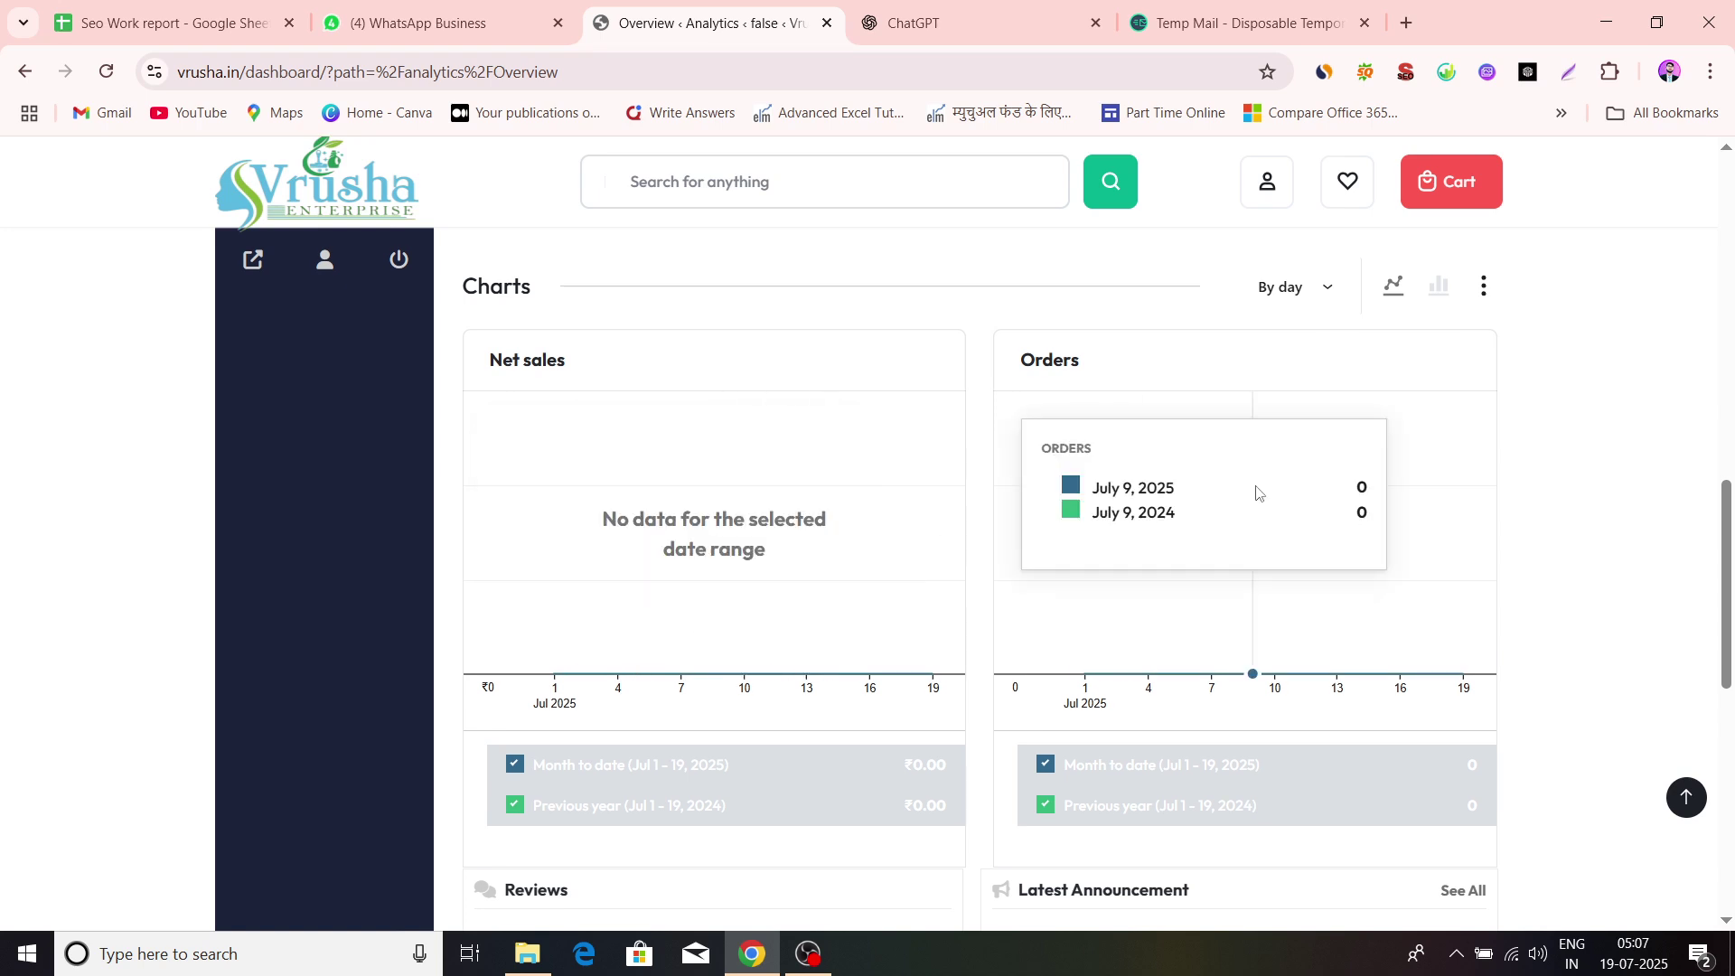
scroll(620, 557, down, 5)
scroll(689, 609, up, 12)
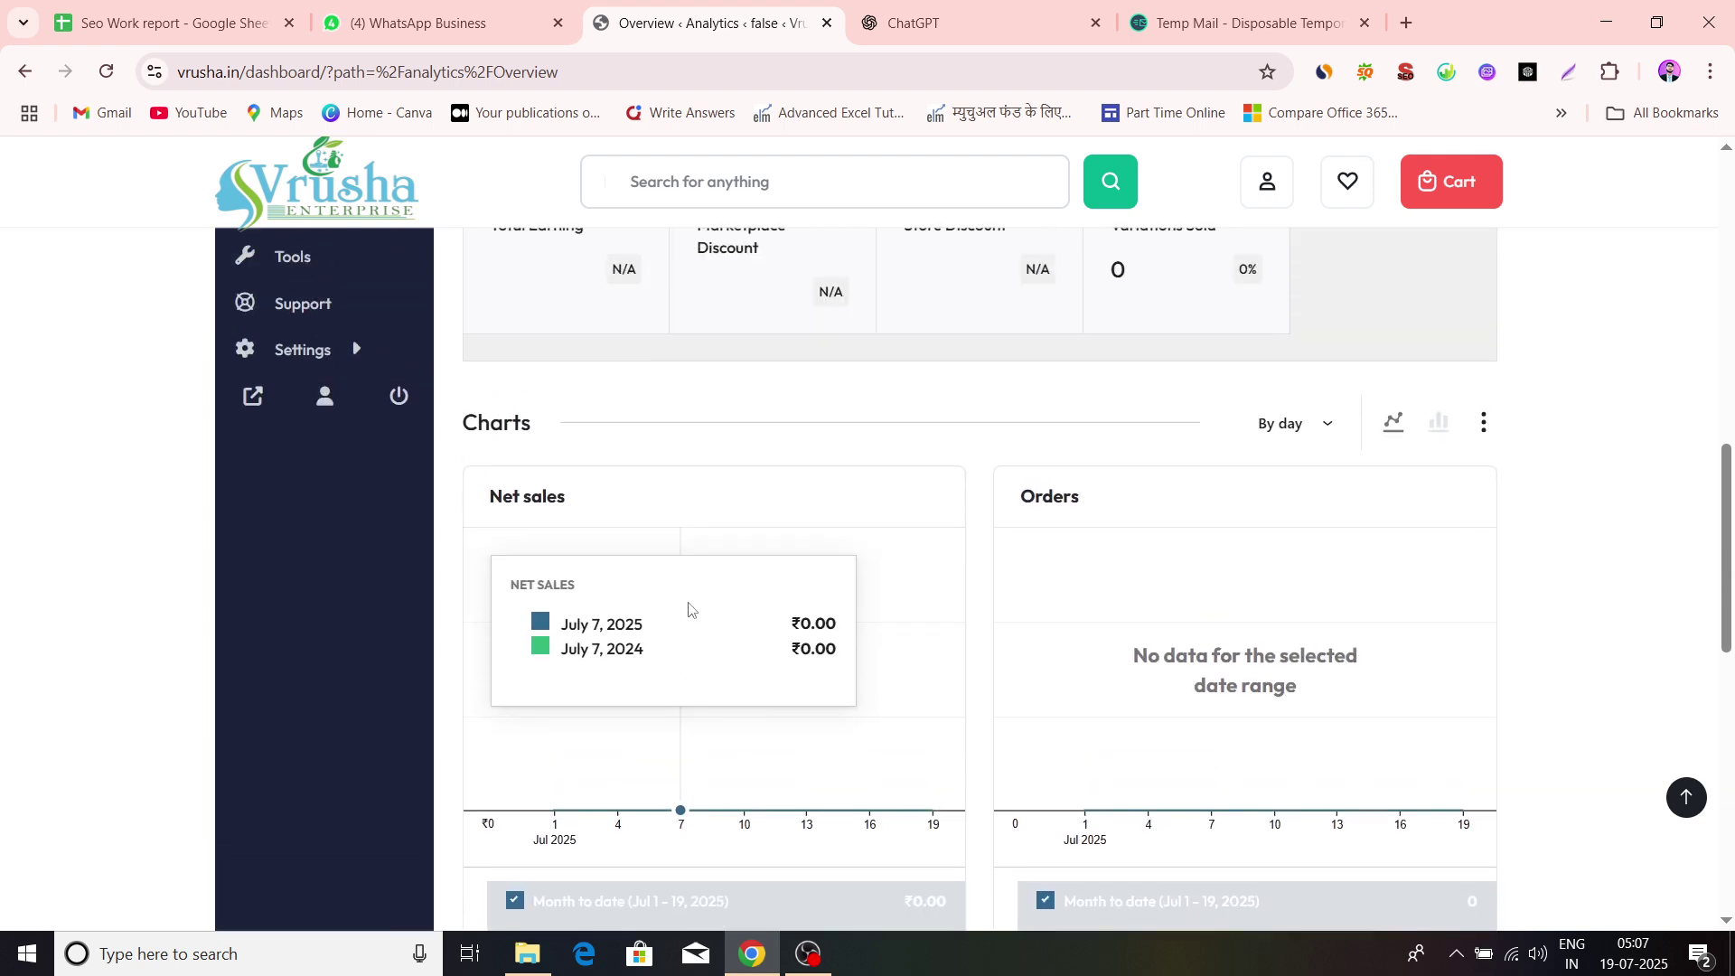
scroll(688, 609, up, 2)
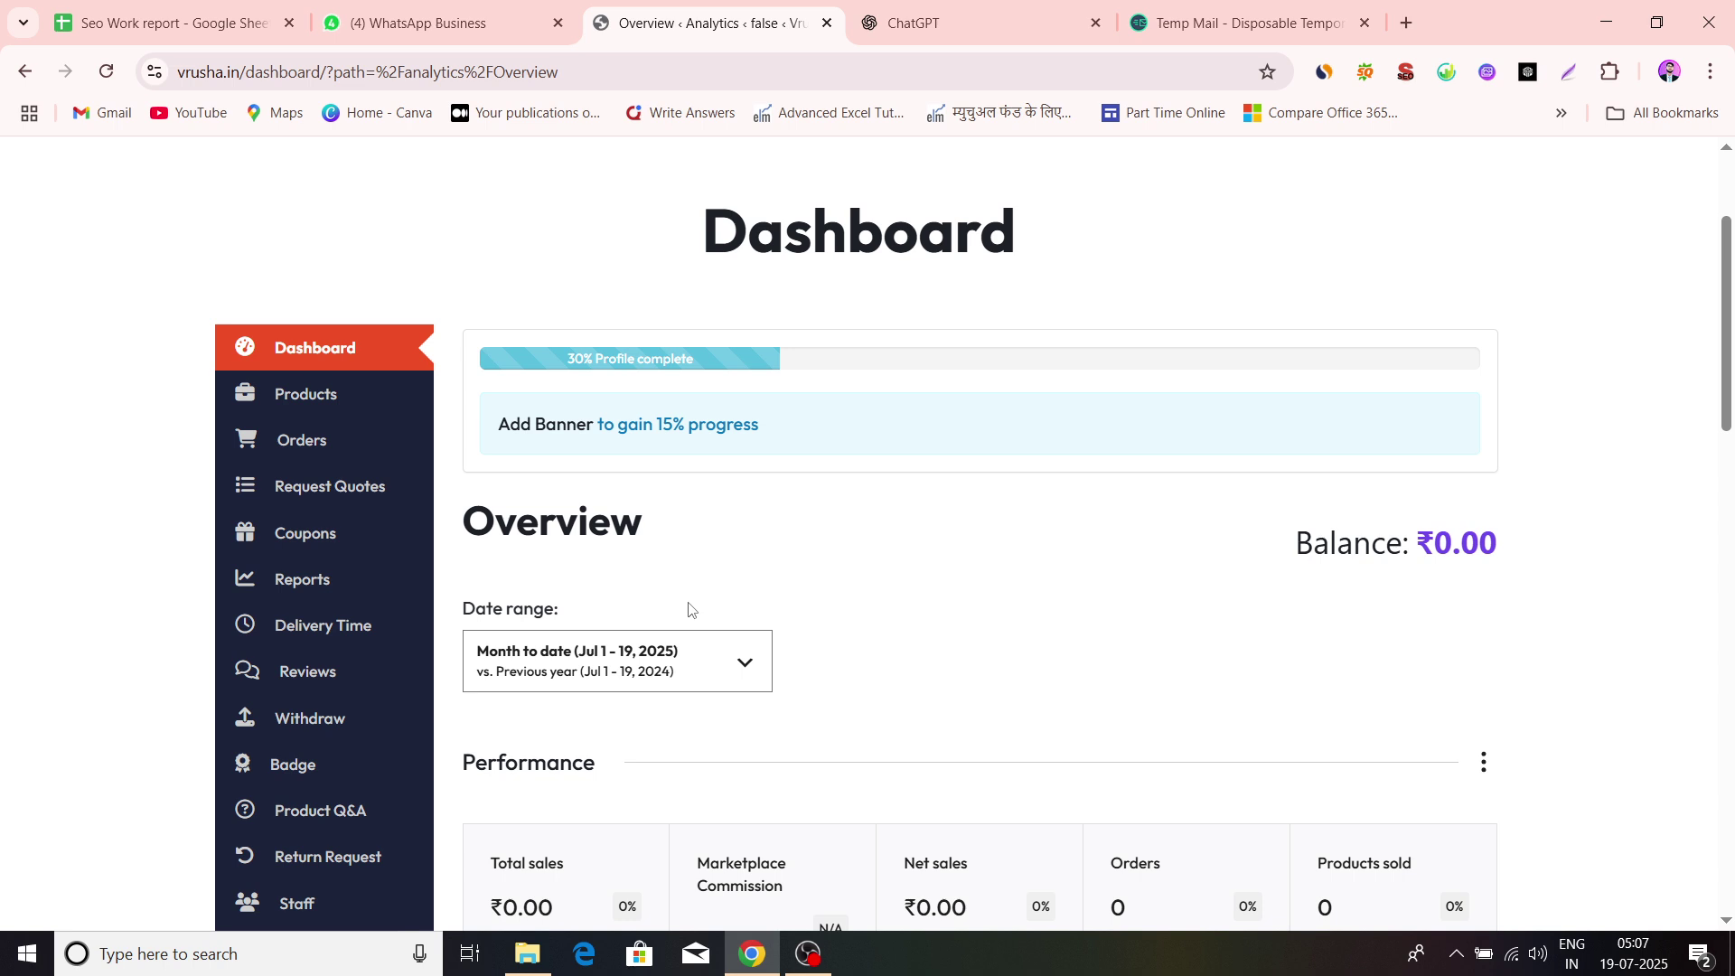
Scroll through the rest of the dashboard charts, then open Settings from the sidebar
scroll(688, 609, down, 5)
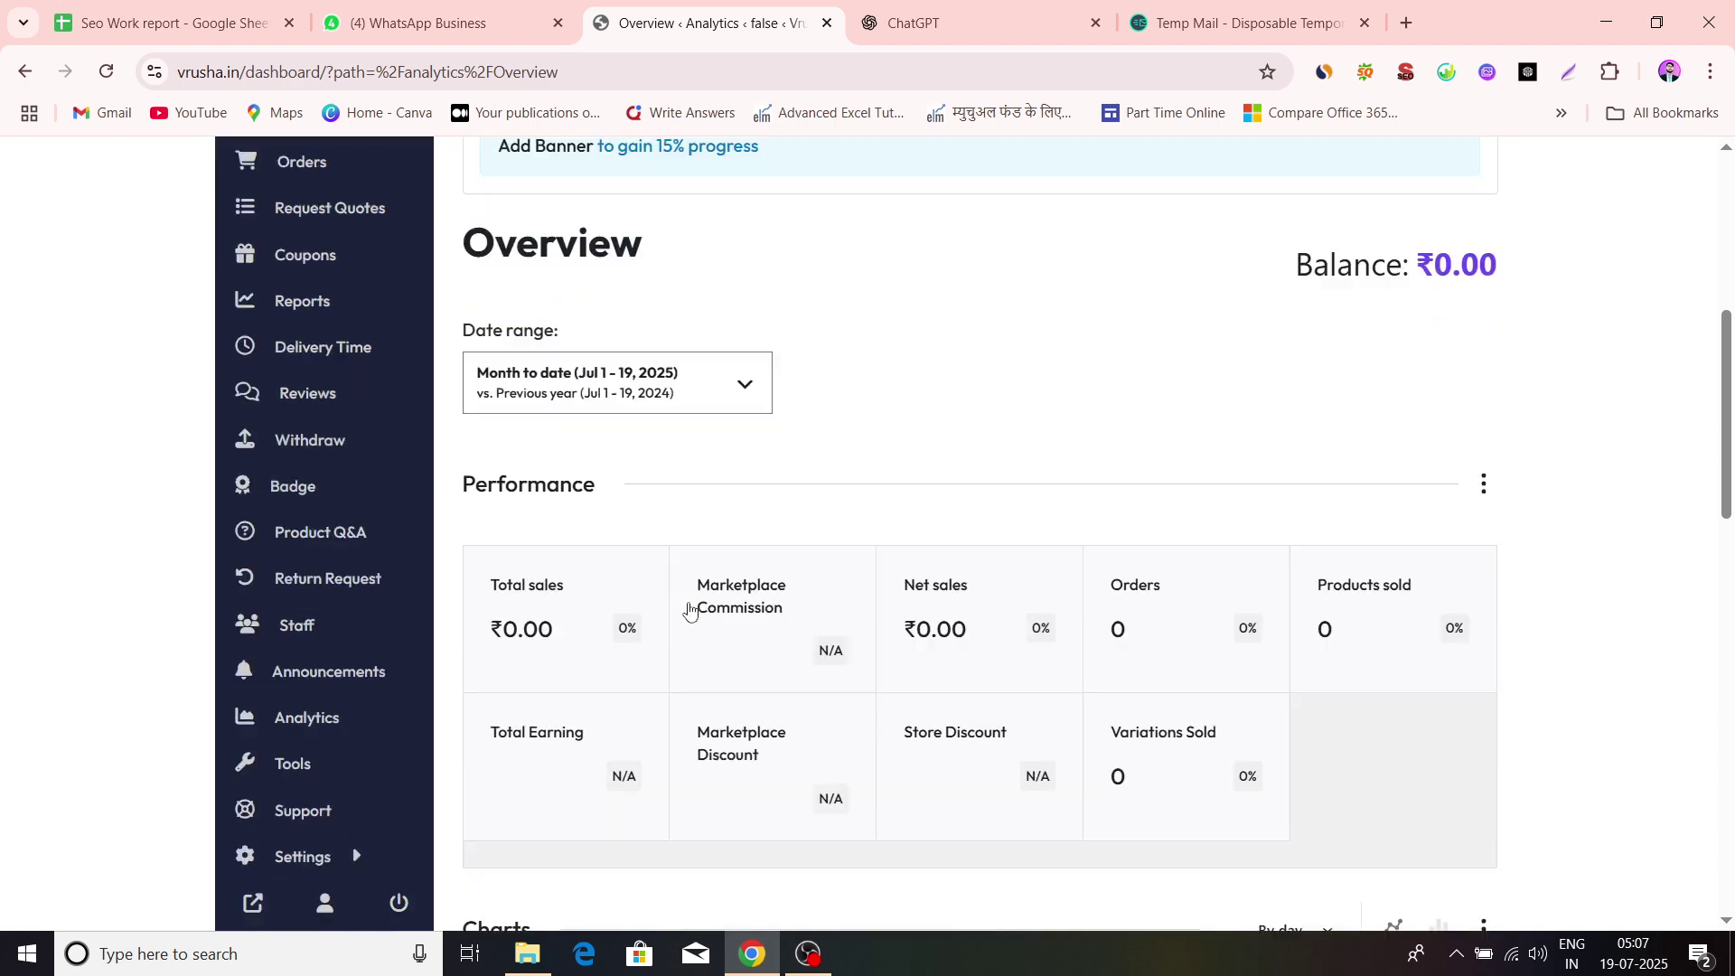
scroll(690, 608, down, 1)
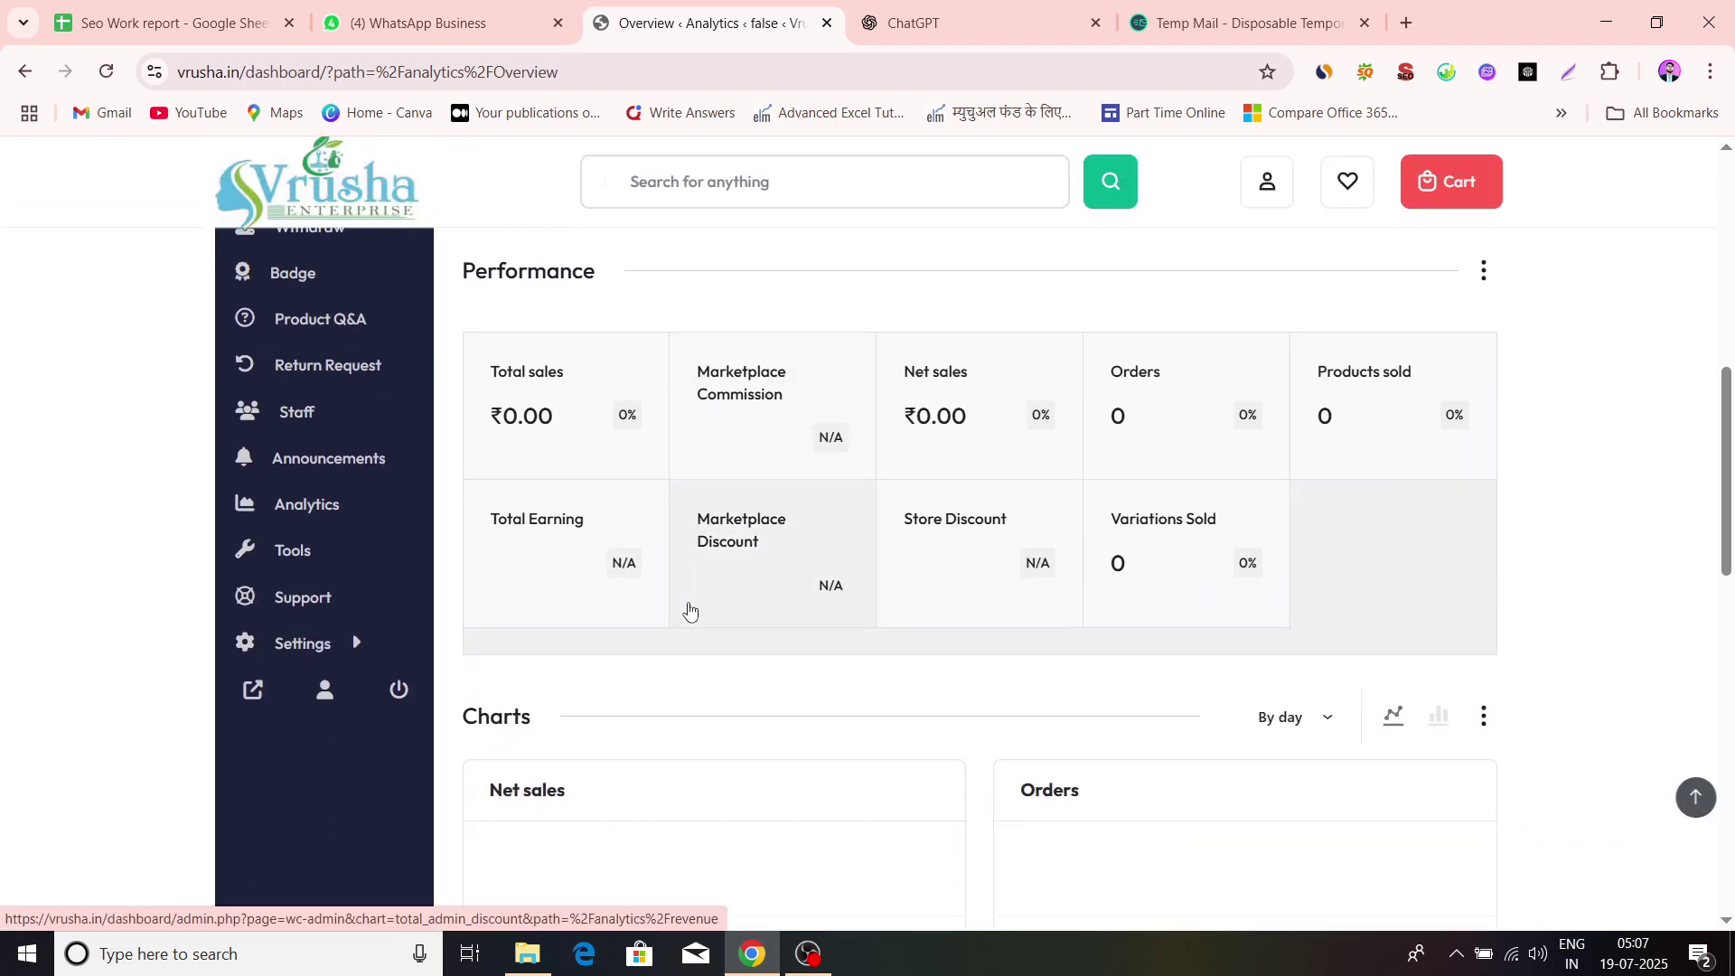
scroll(542, 560, up, 6)
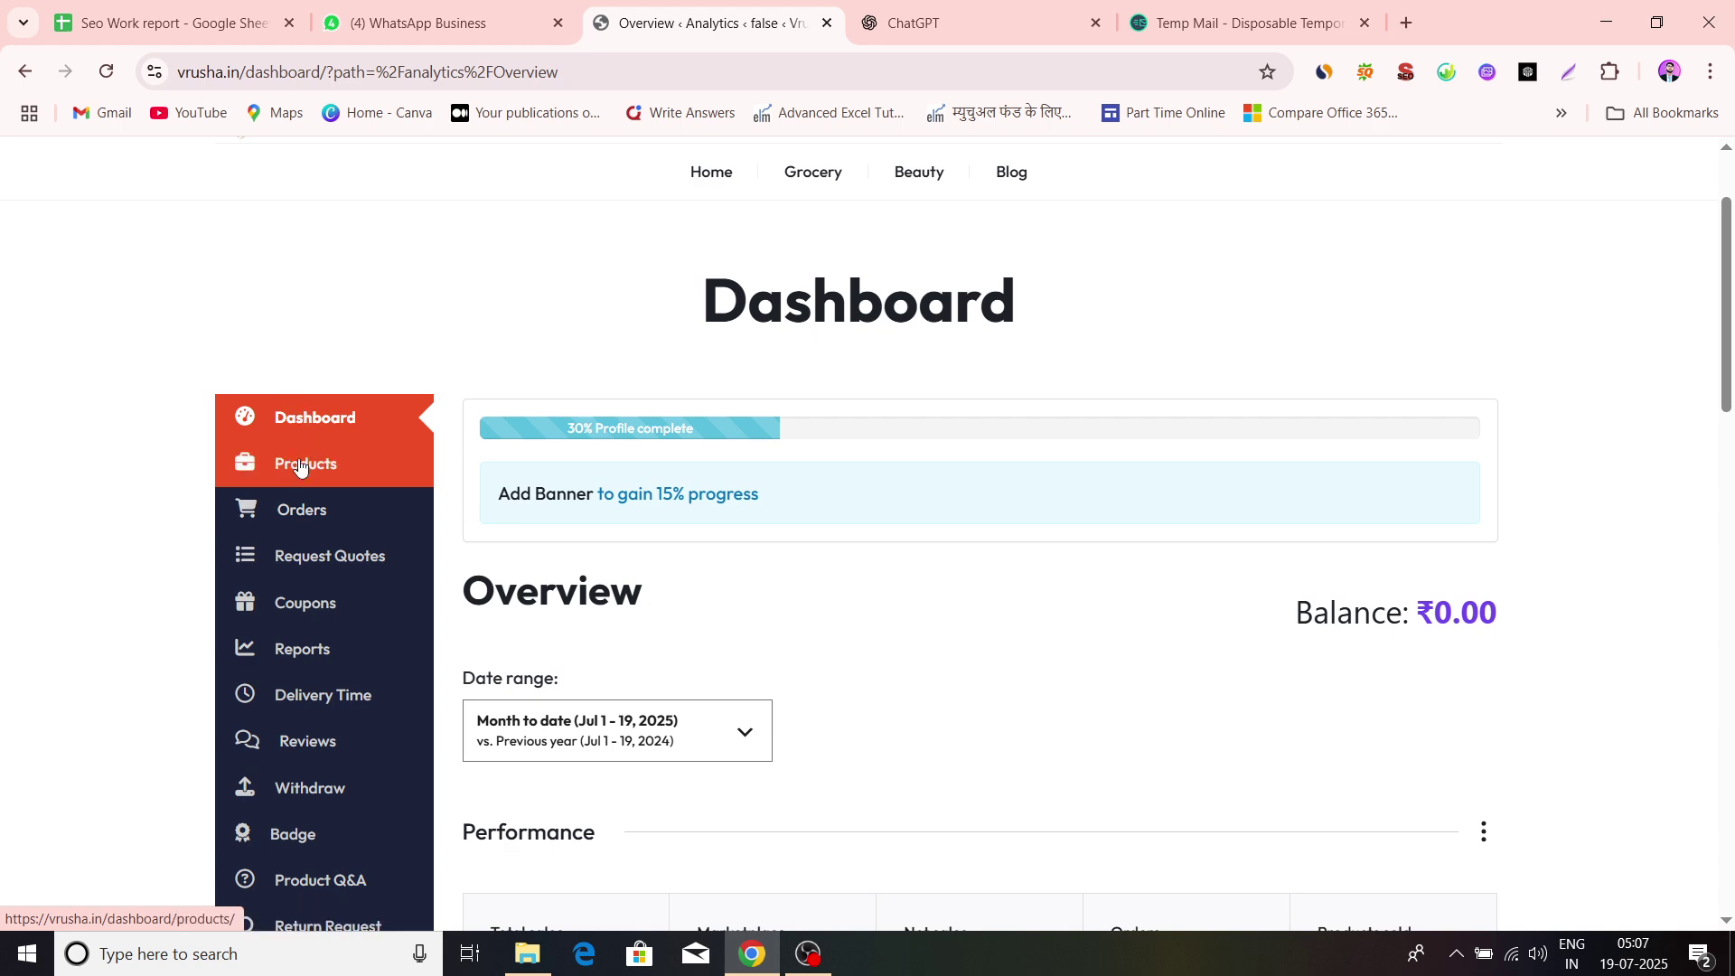
scroll(300, 460, down, 2)
scroll(323, 366, down, 1)
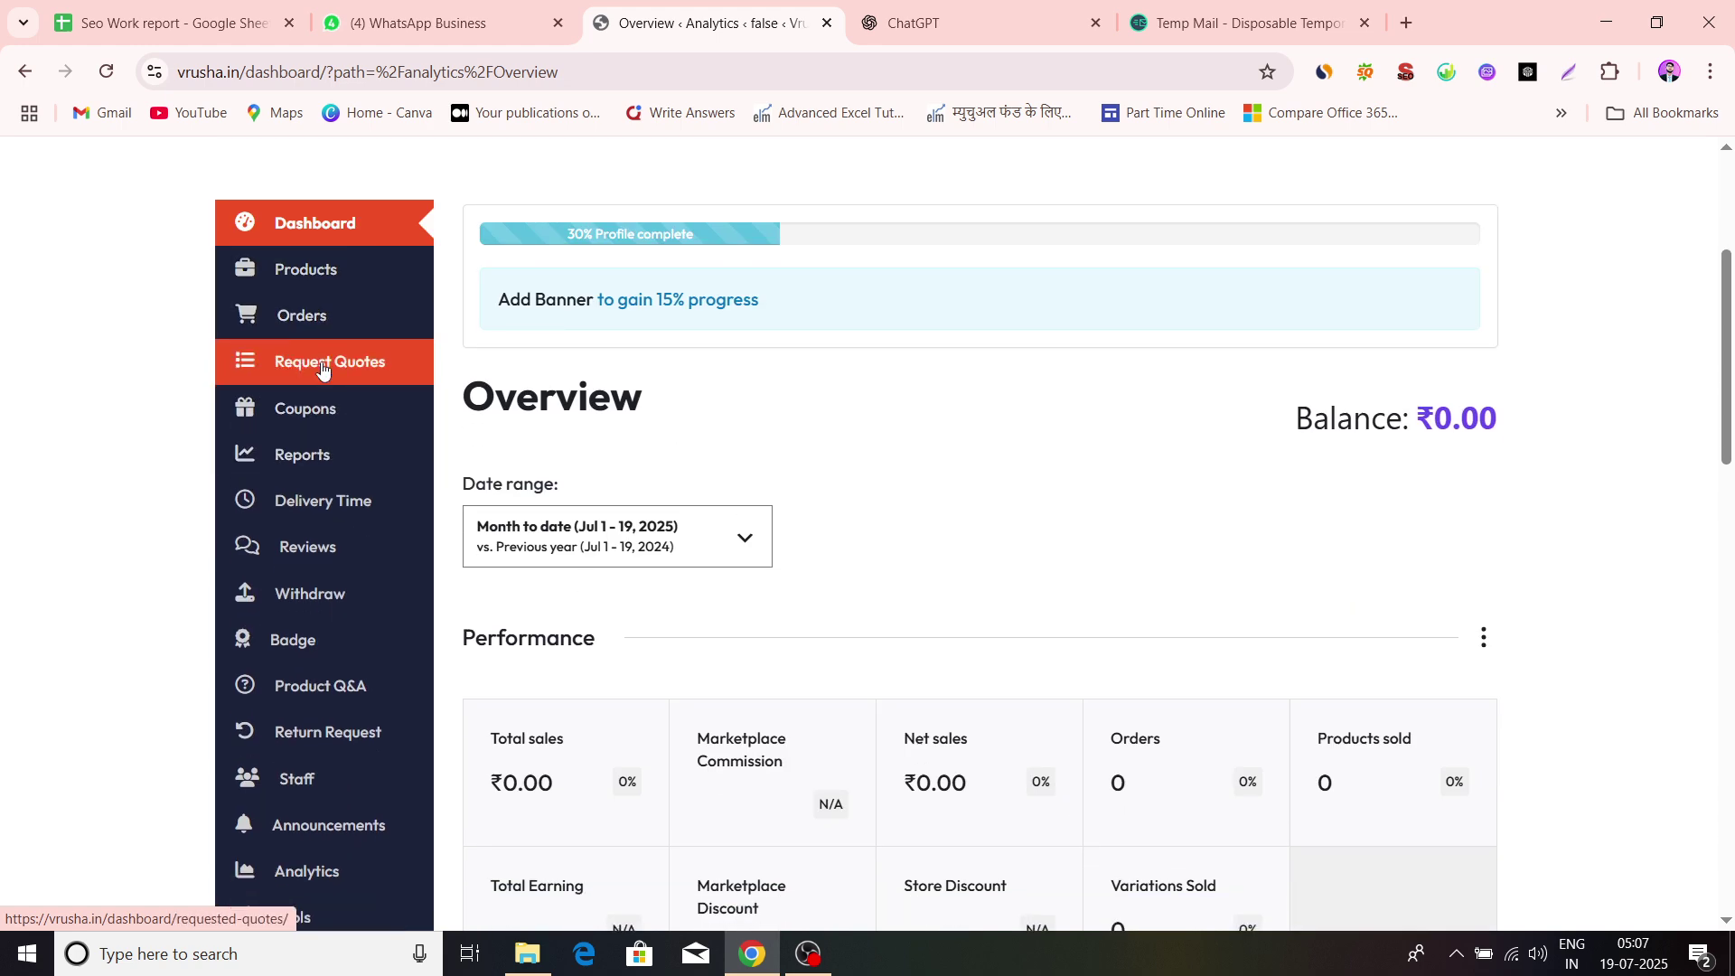
scroll(329, 364, down, 1)
scroll(336, 334, down, 1)
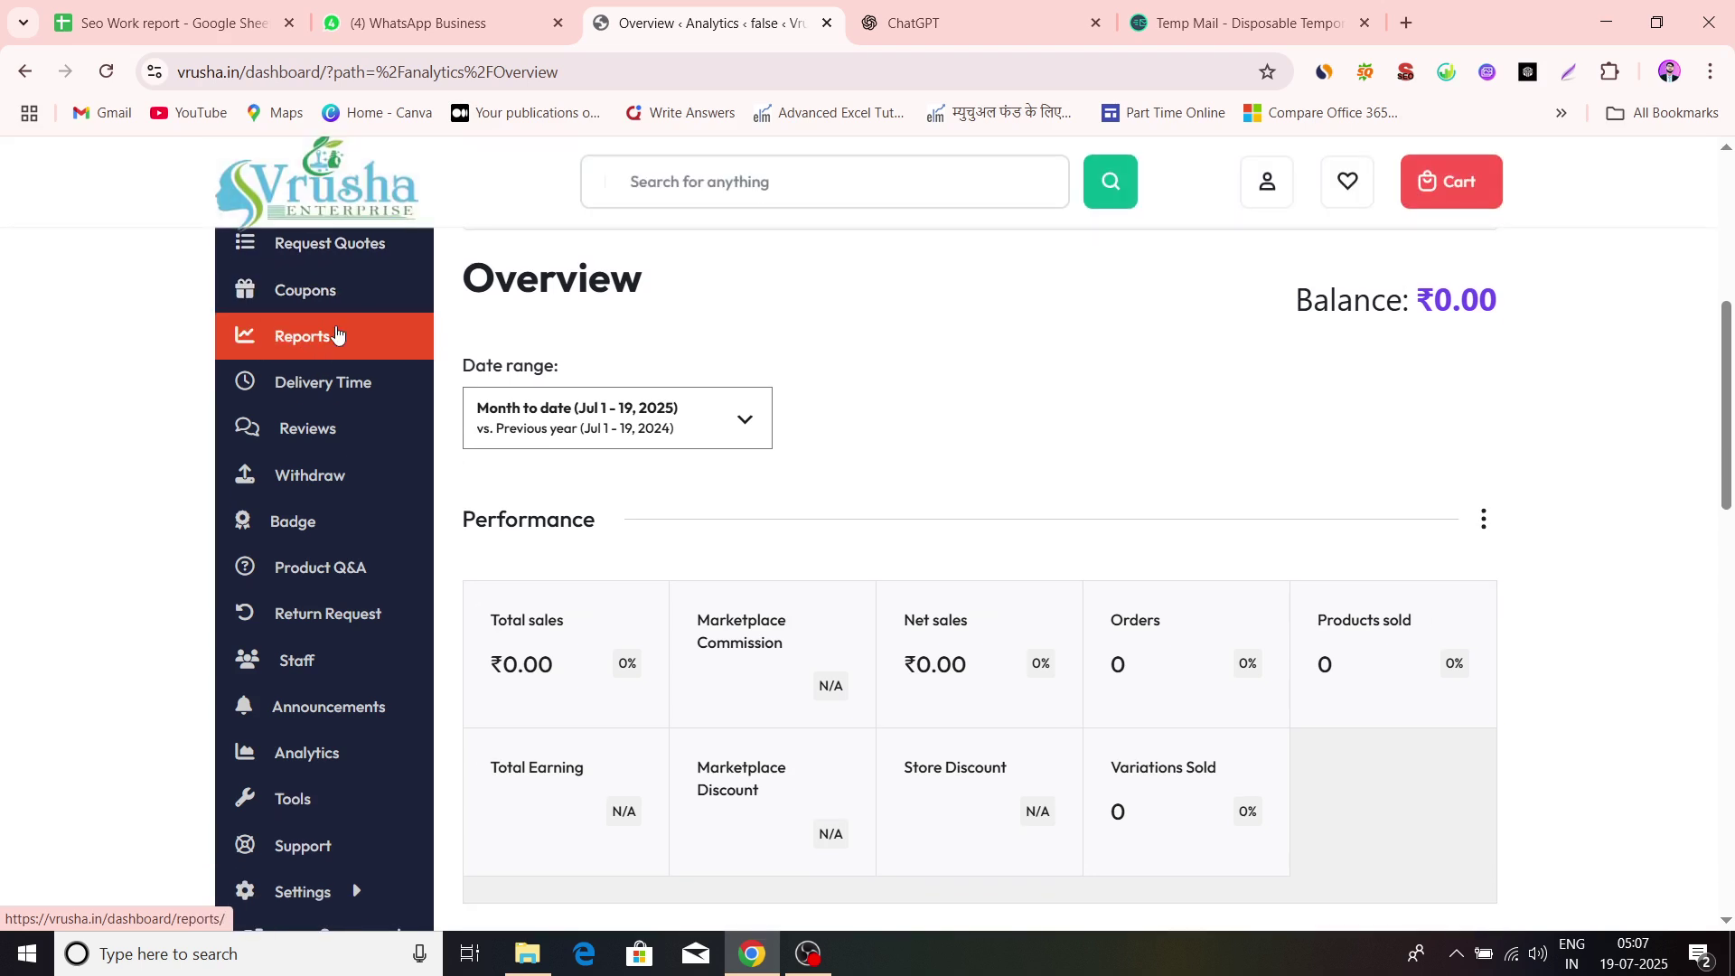
scroll(362, 379, down, 1)
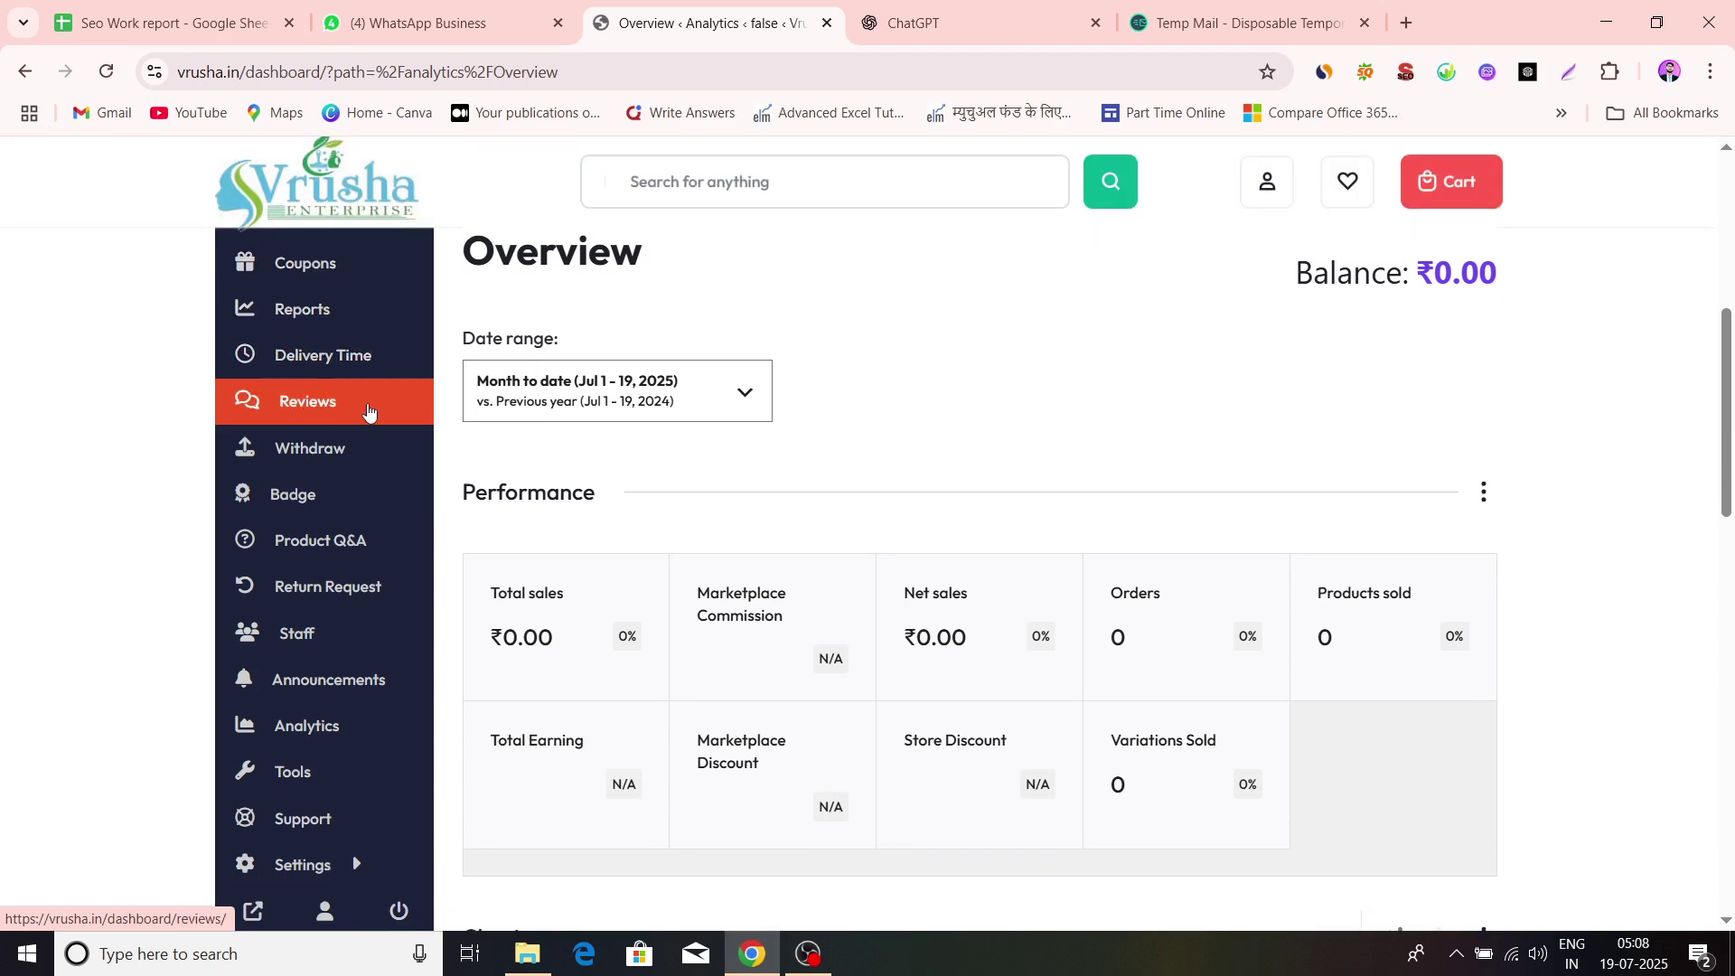
scroll(560, 455, down, 1)
scroll(375, 542, down, 3)
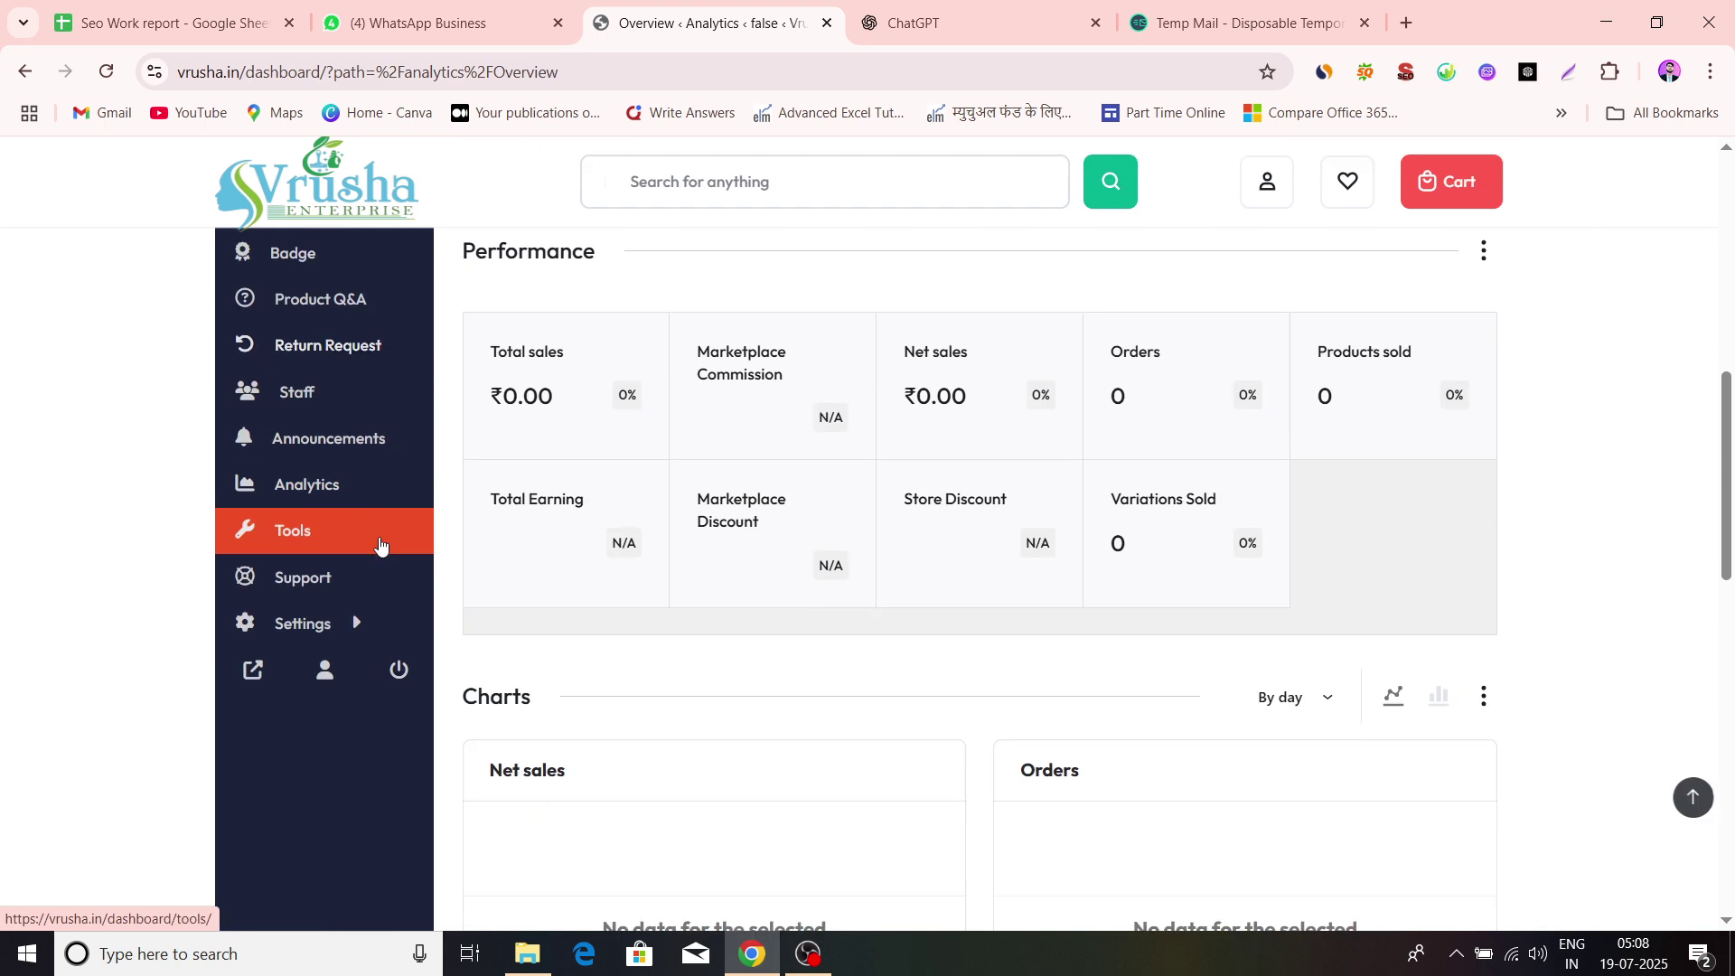
mouse_move(312, 624)
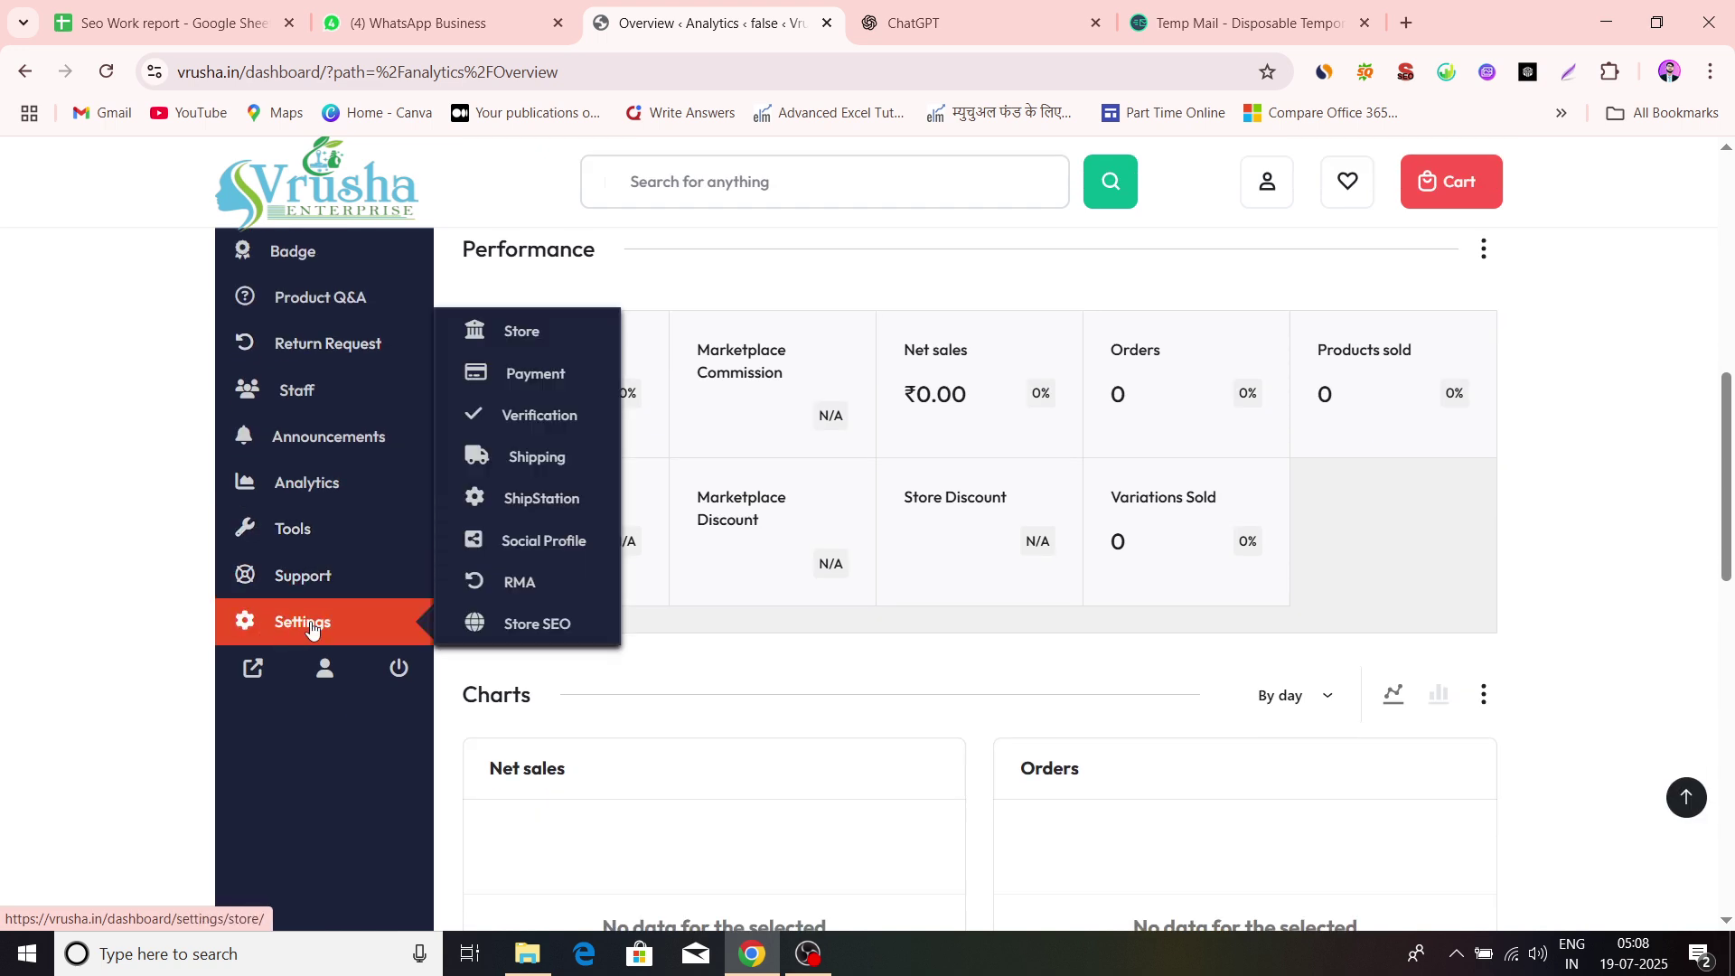
click(311, 623)
Open Settings > Store and view the banner area and store name 'bhavani sotres'
scroll(321, 670, down, 5)
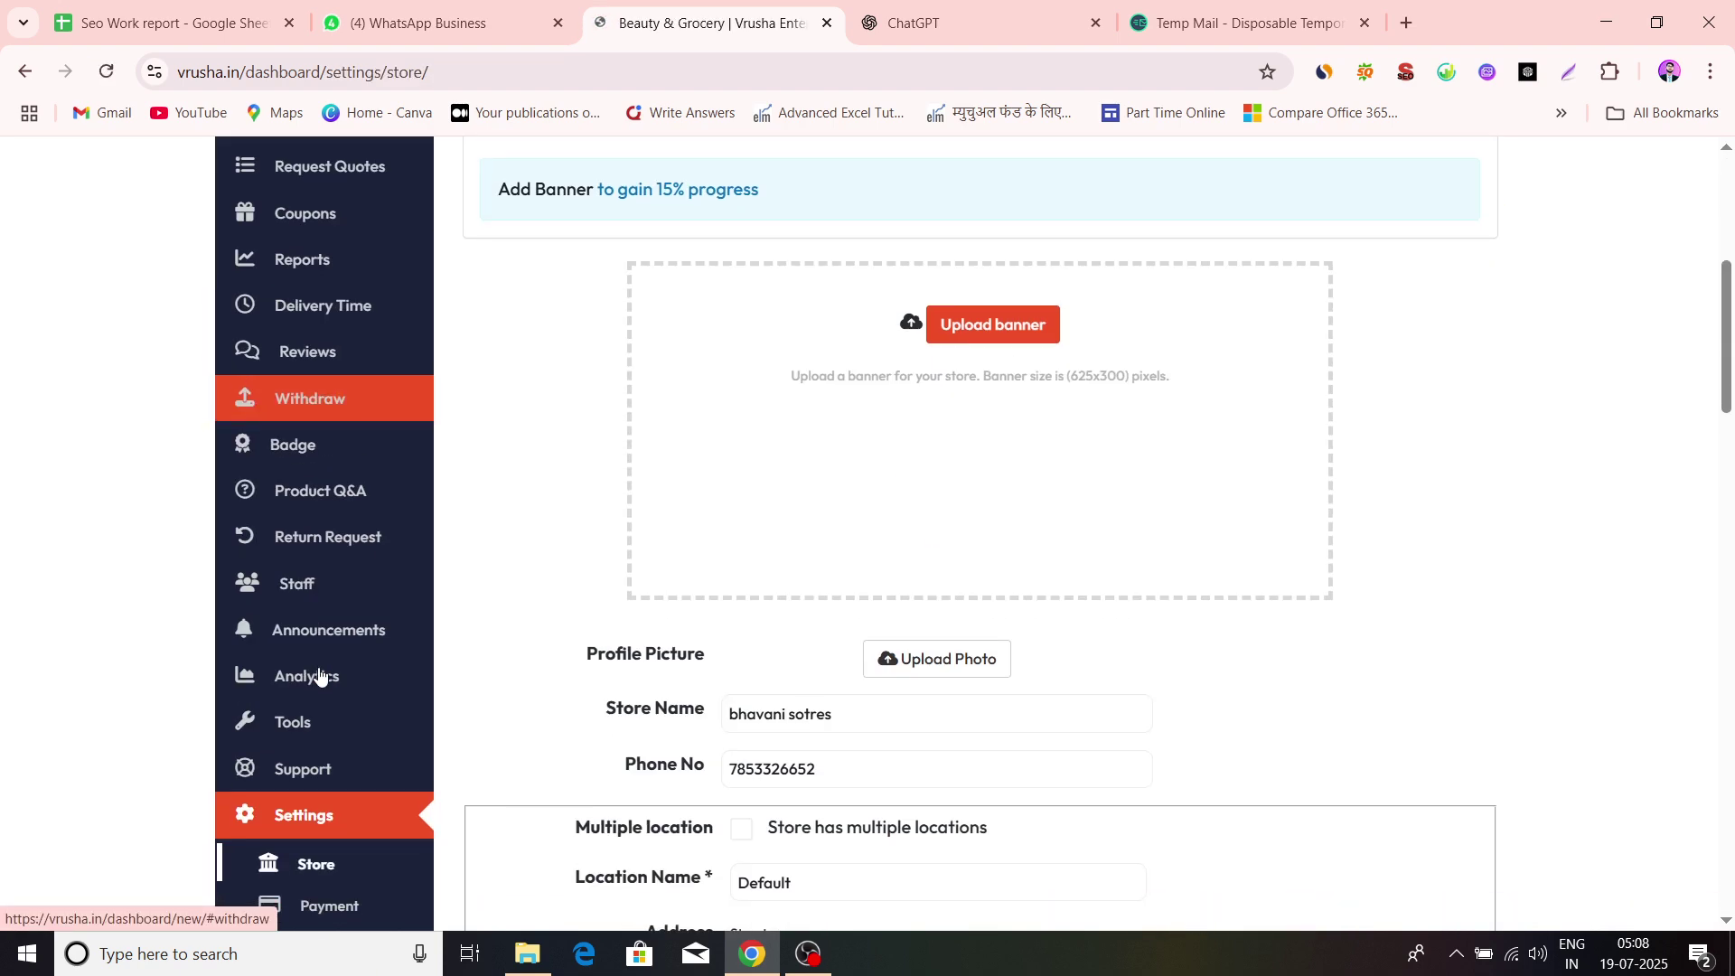
scroll(318, 672, down, 4)
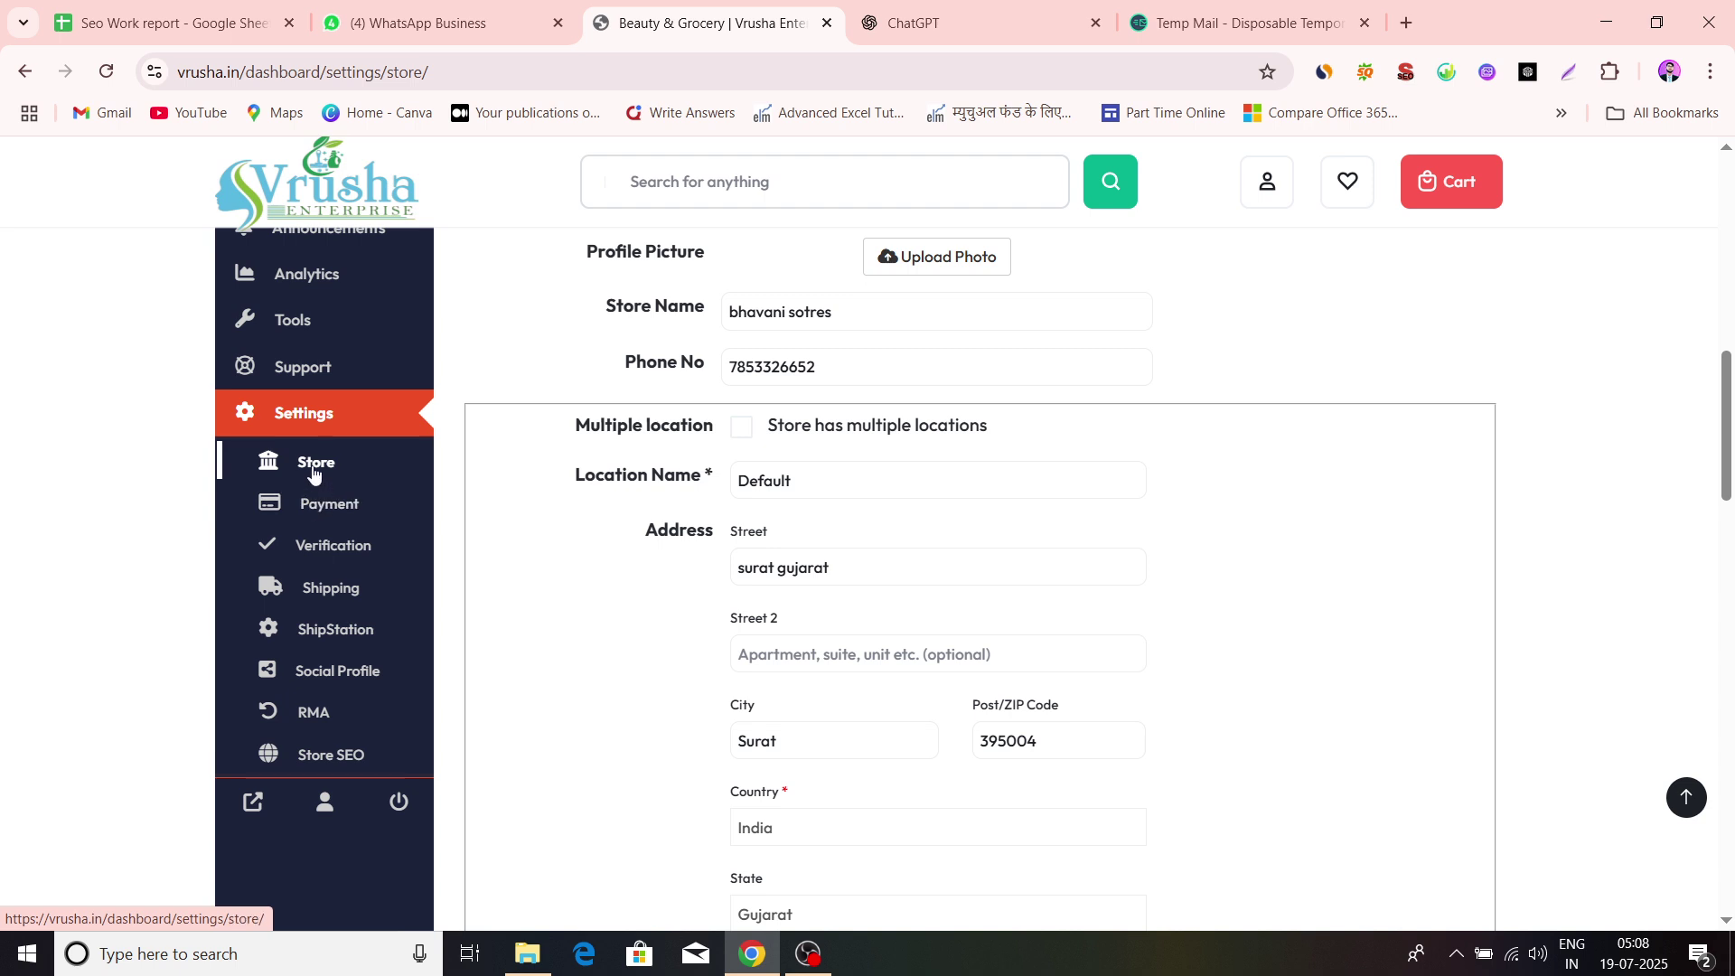
click(312, 464)
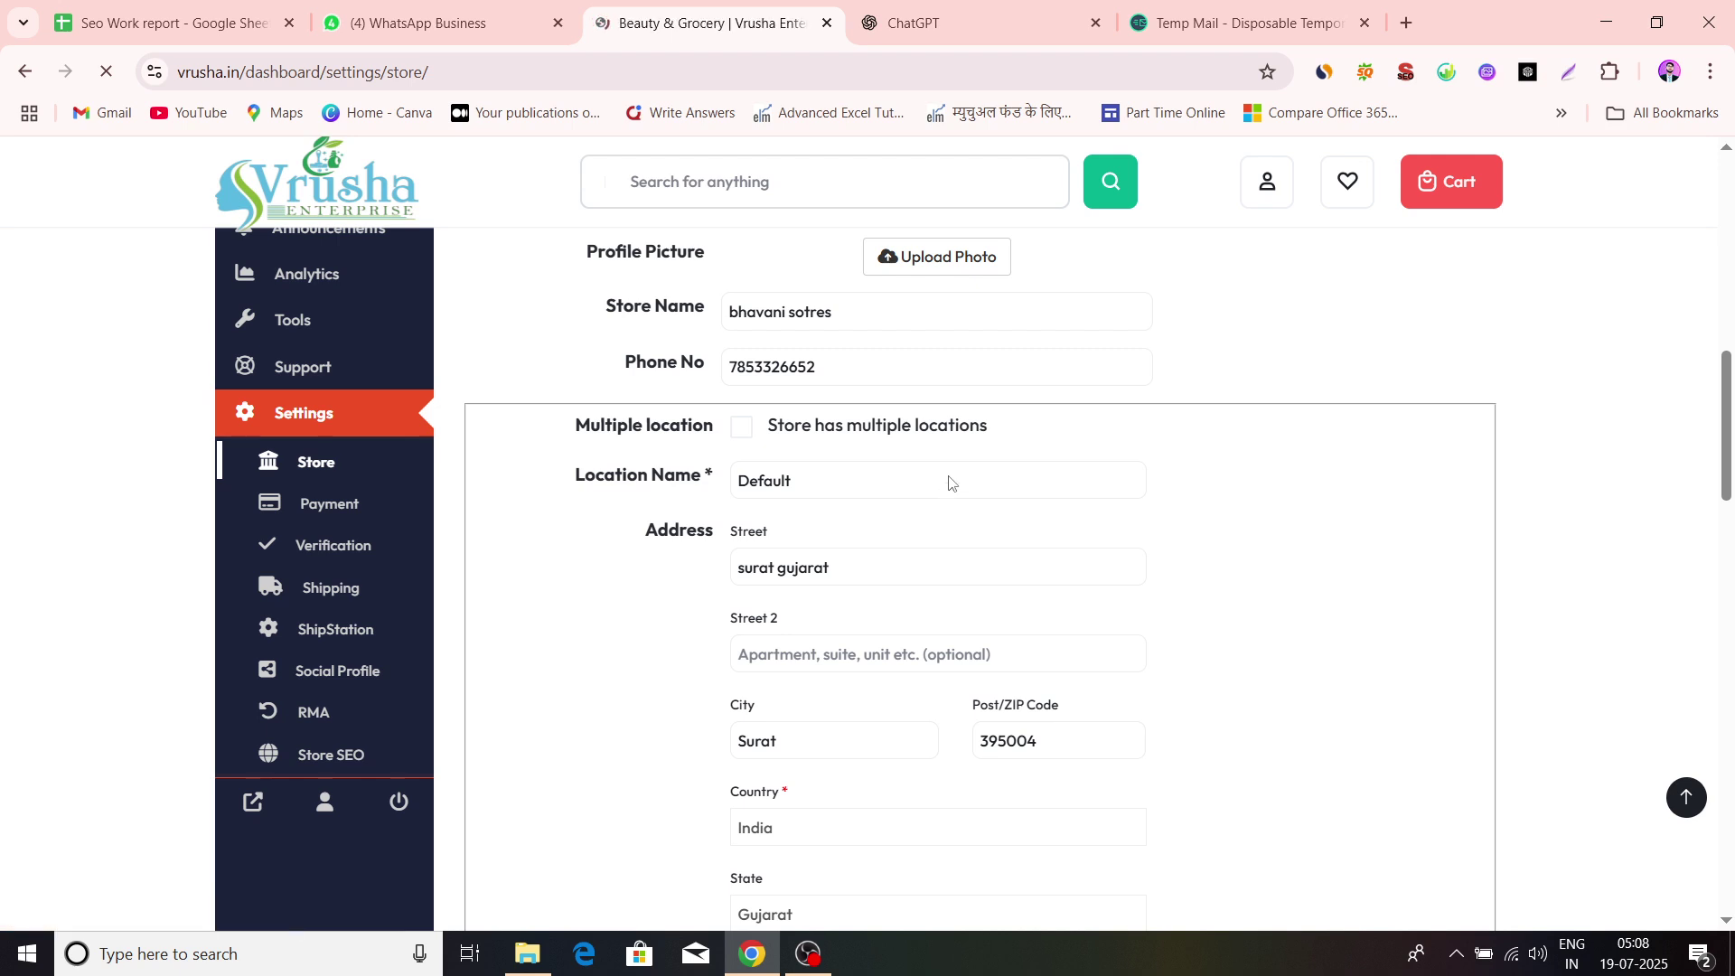
scroll(934, 539, down, 7)
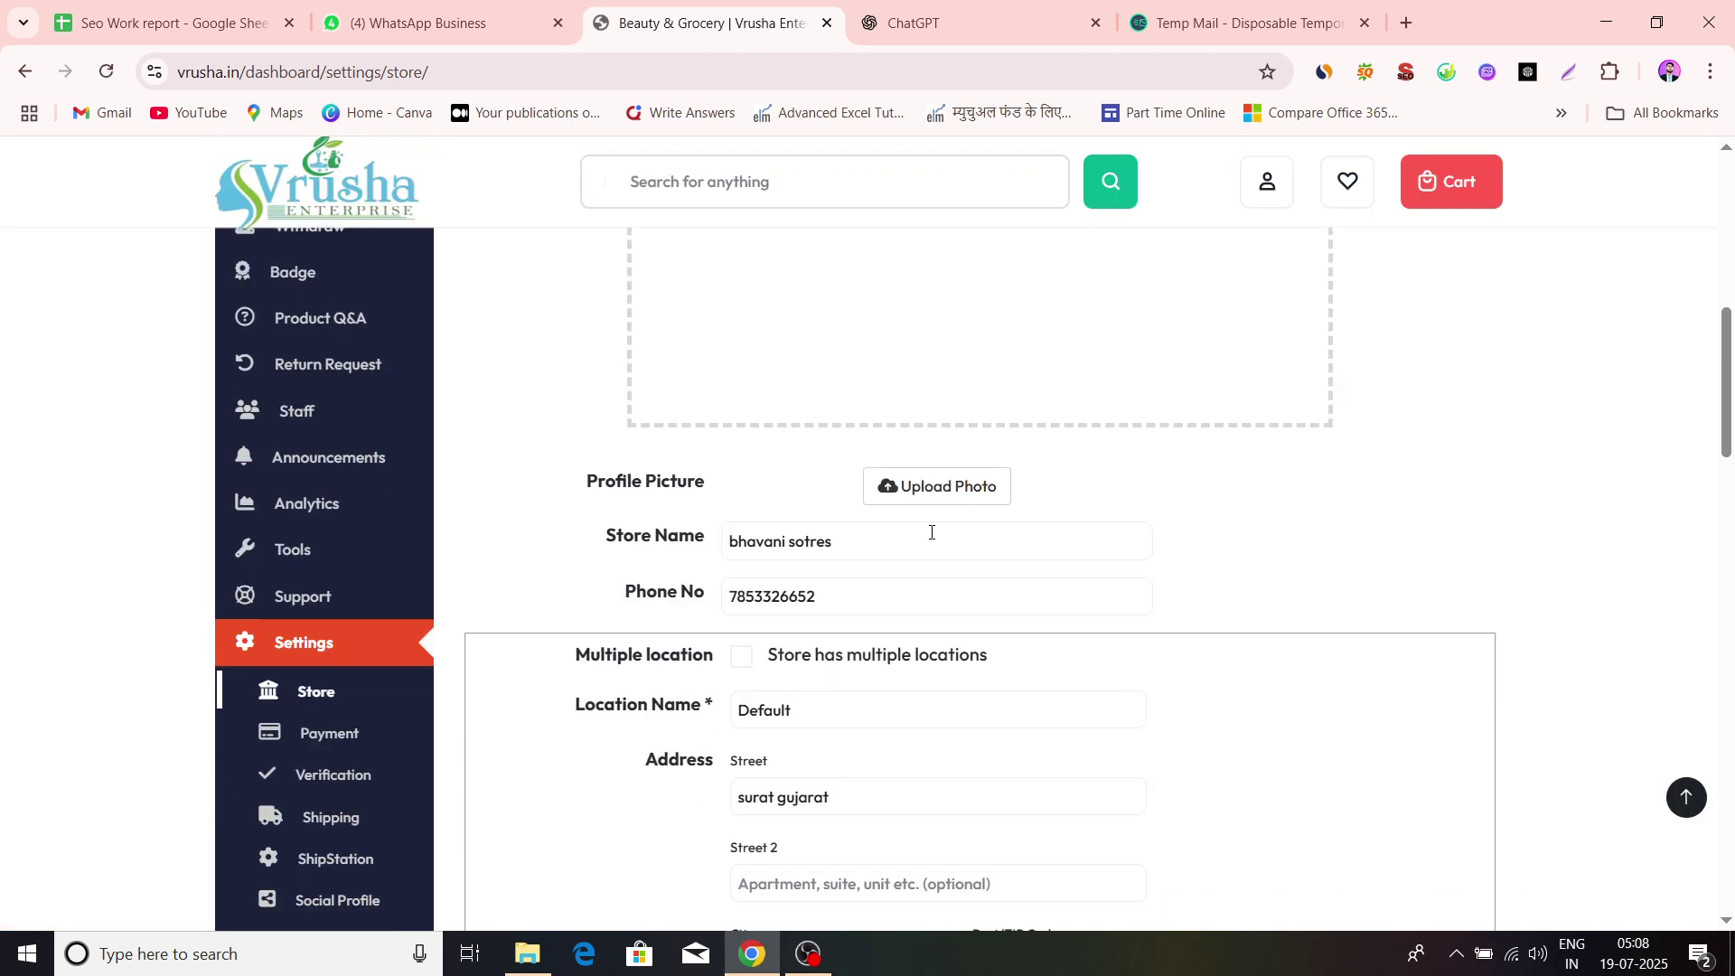
scroll(940, 632, up, 2)
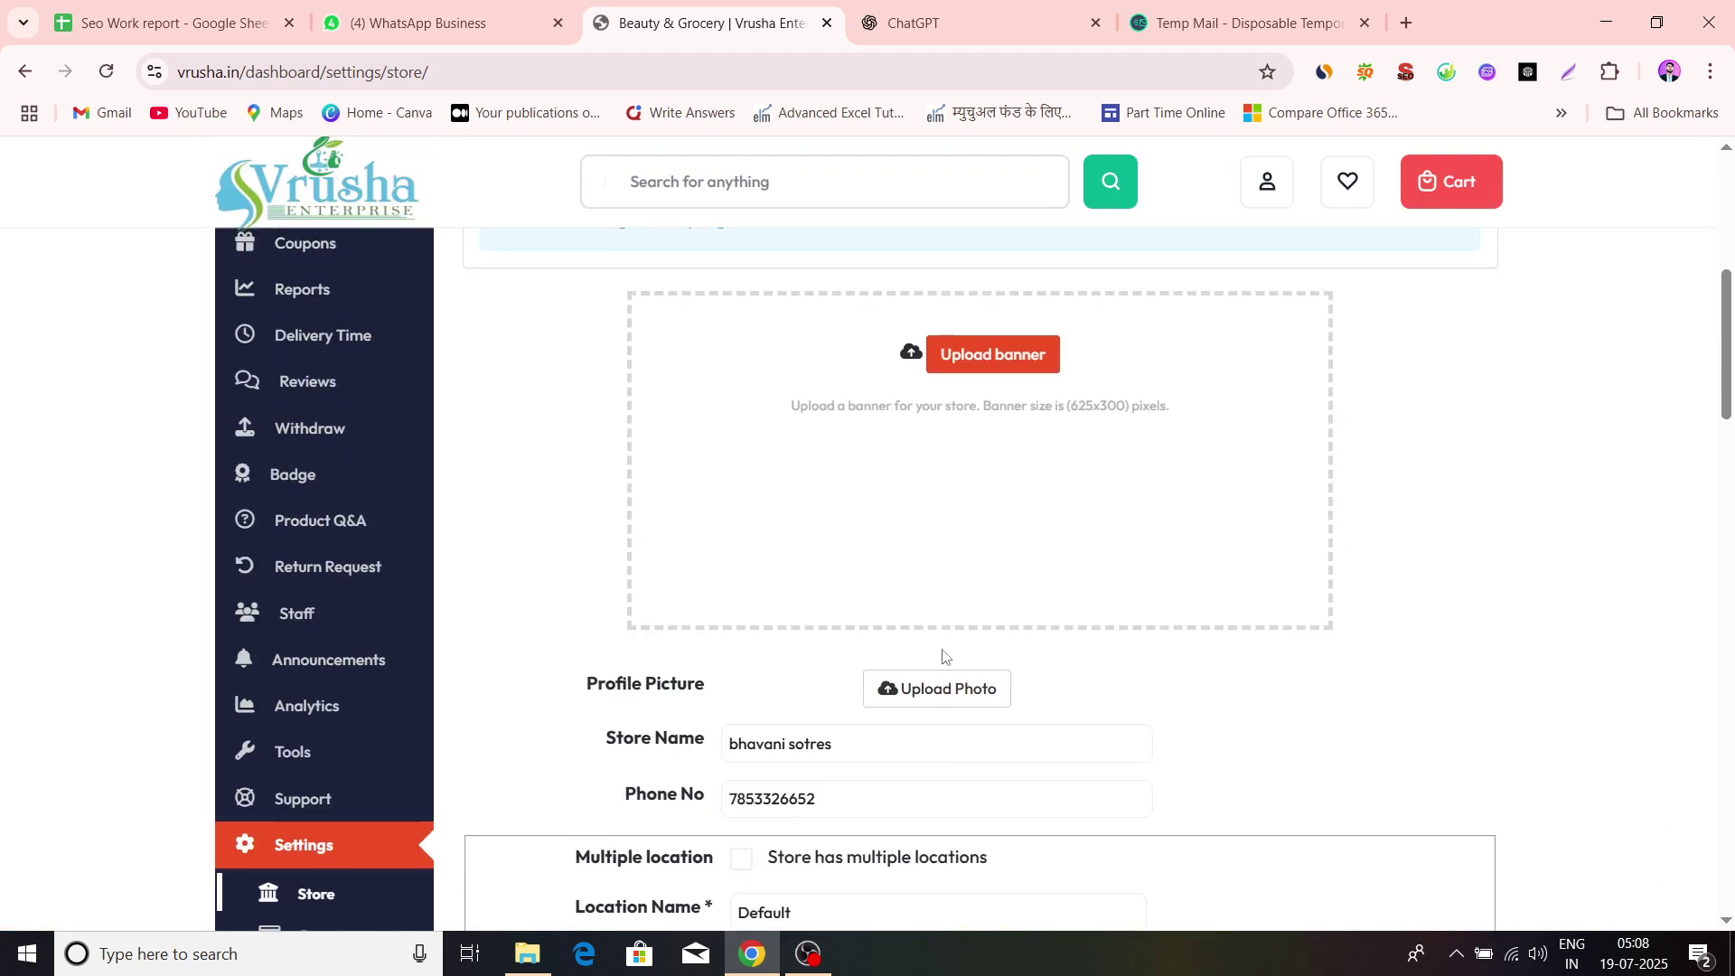
scroll(942, 657, up, 1)
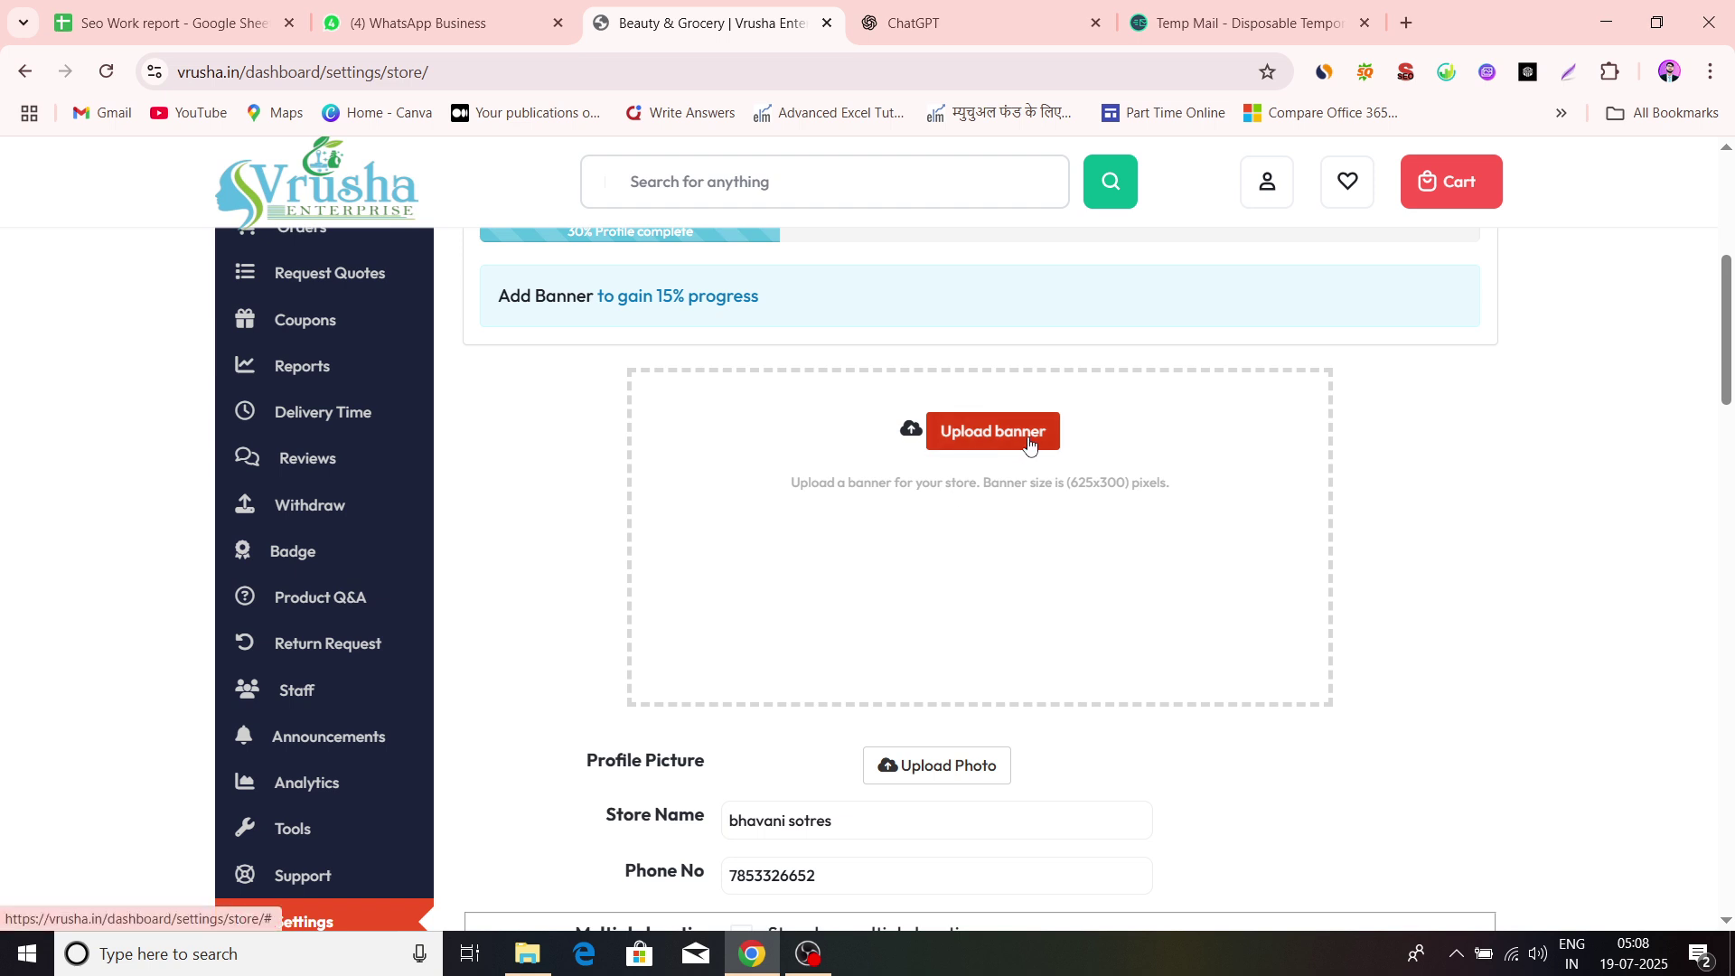
Upload the green 'download' image from Documents\Vrusha.in and crop it as the store banner
click(1030, 447)
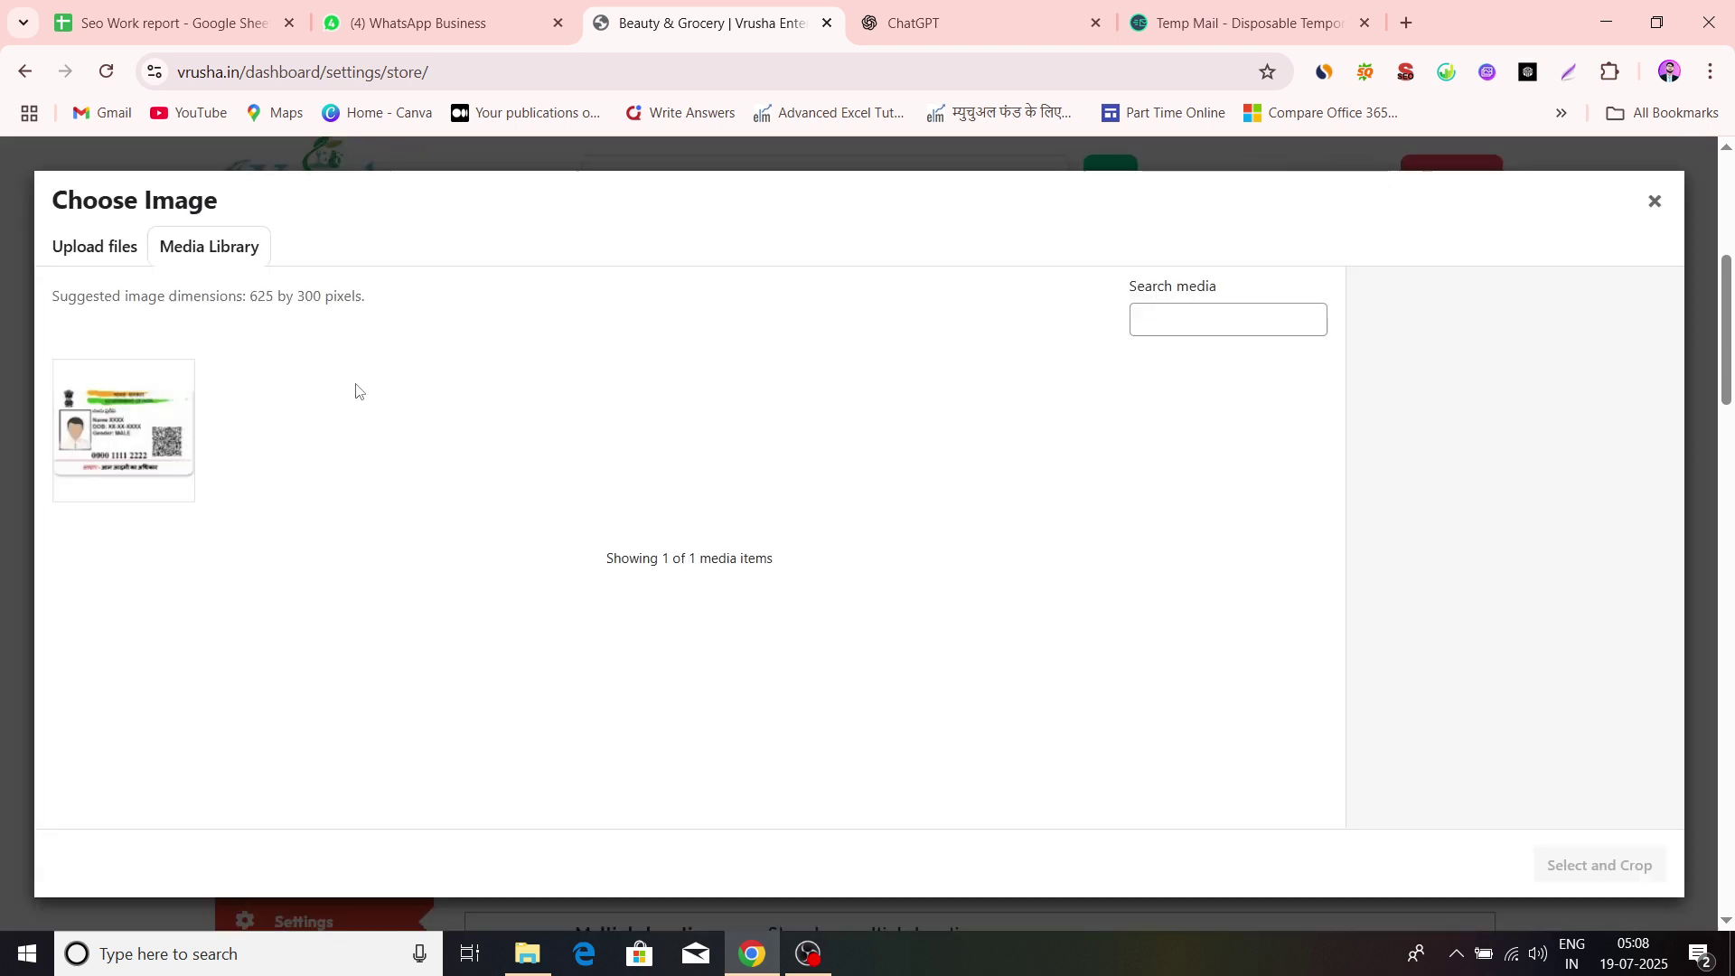
click(107, 256)
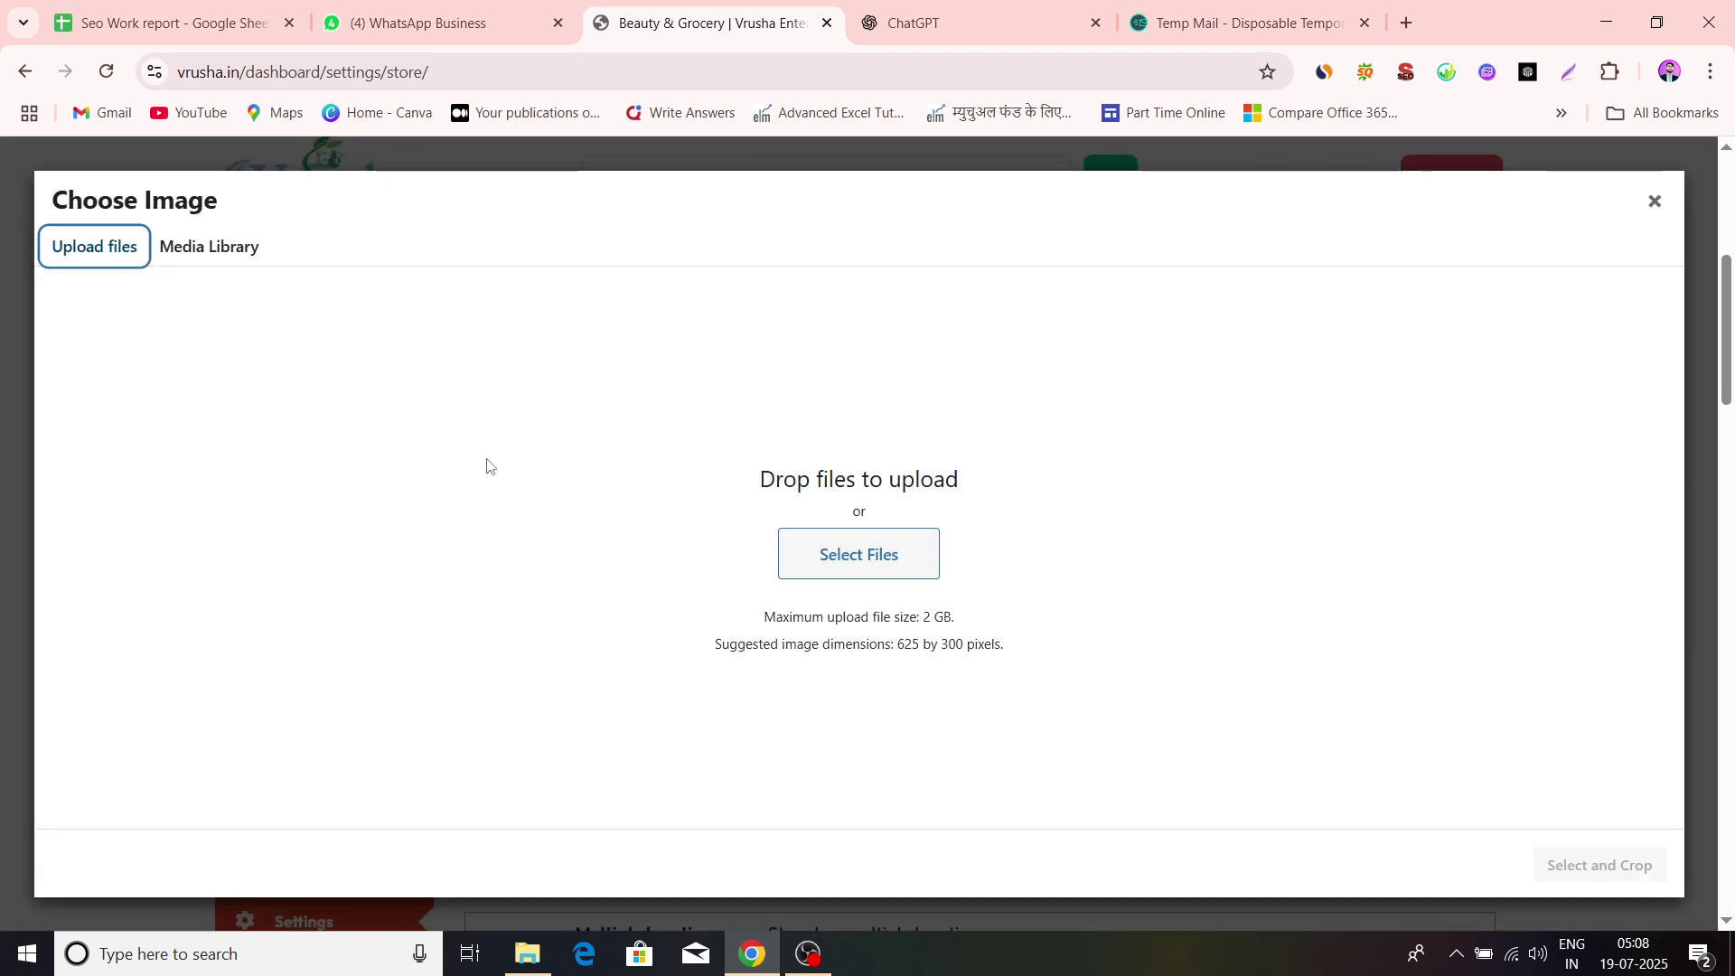
click(918, 569)
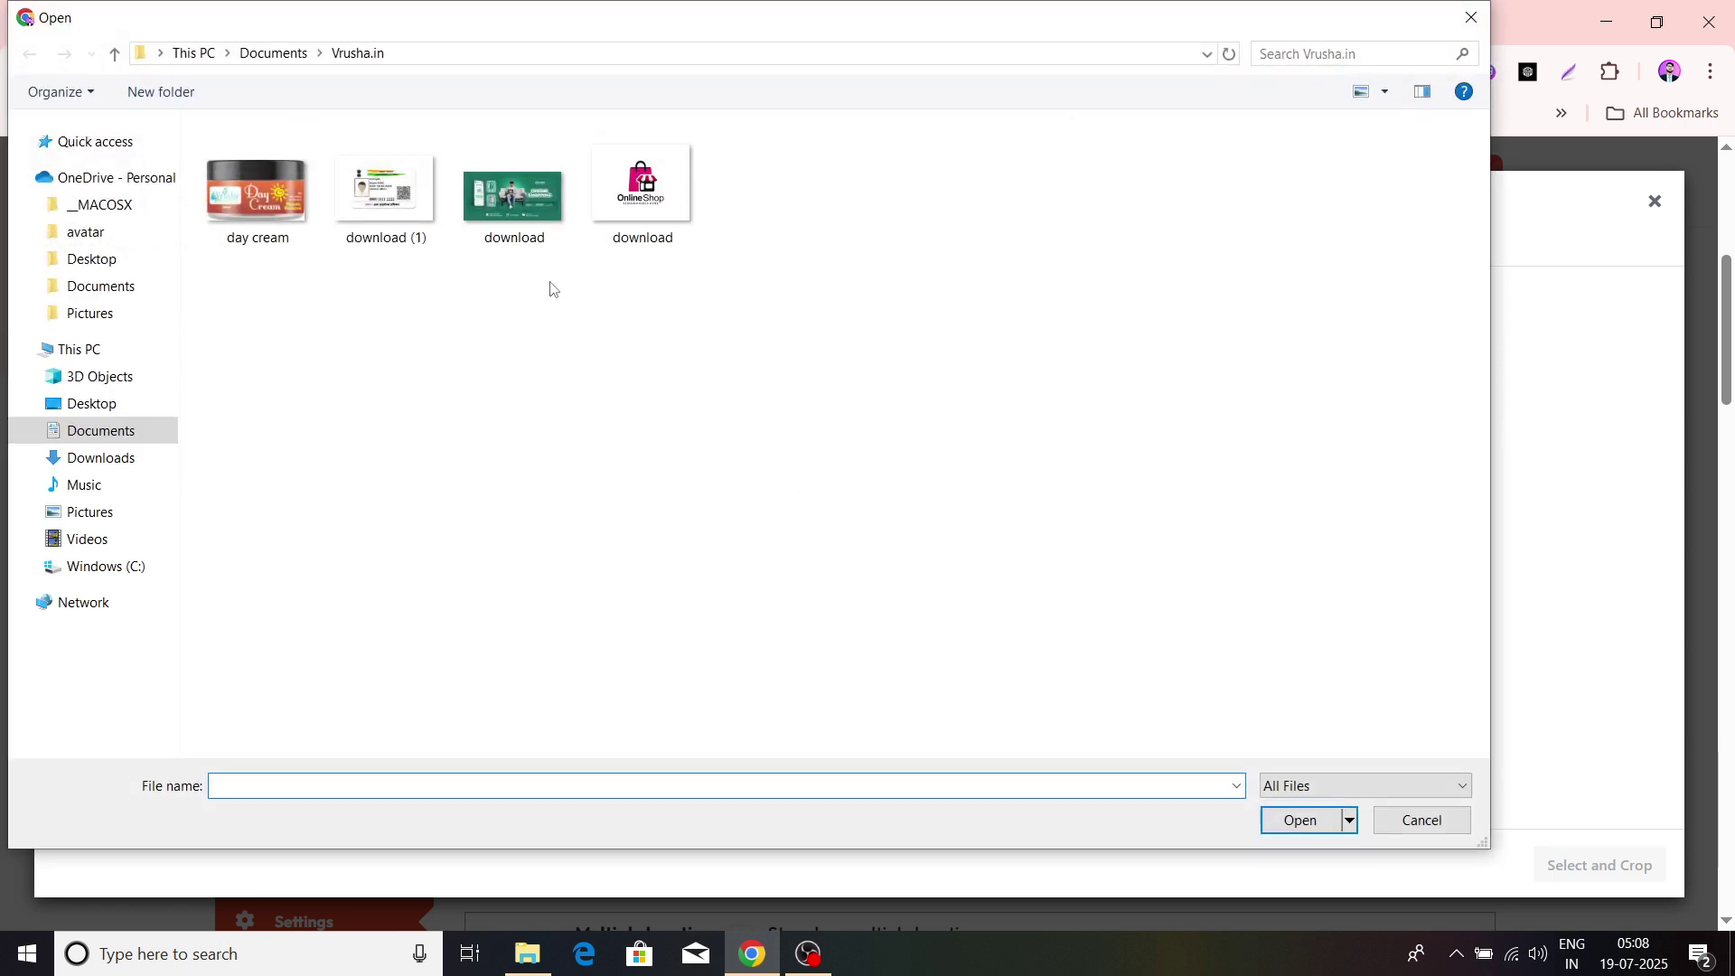
click(526, 234)
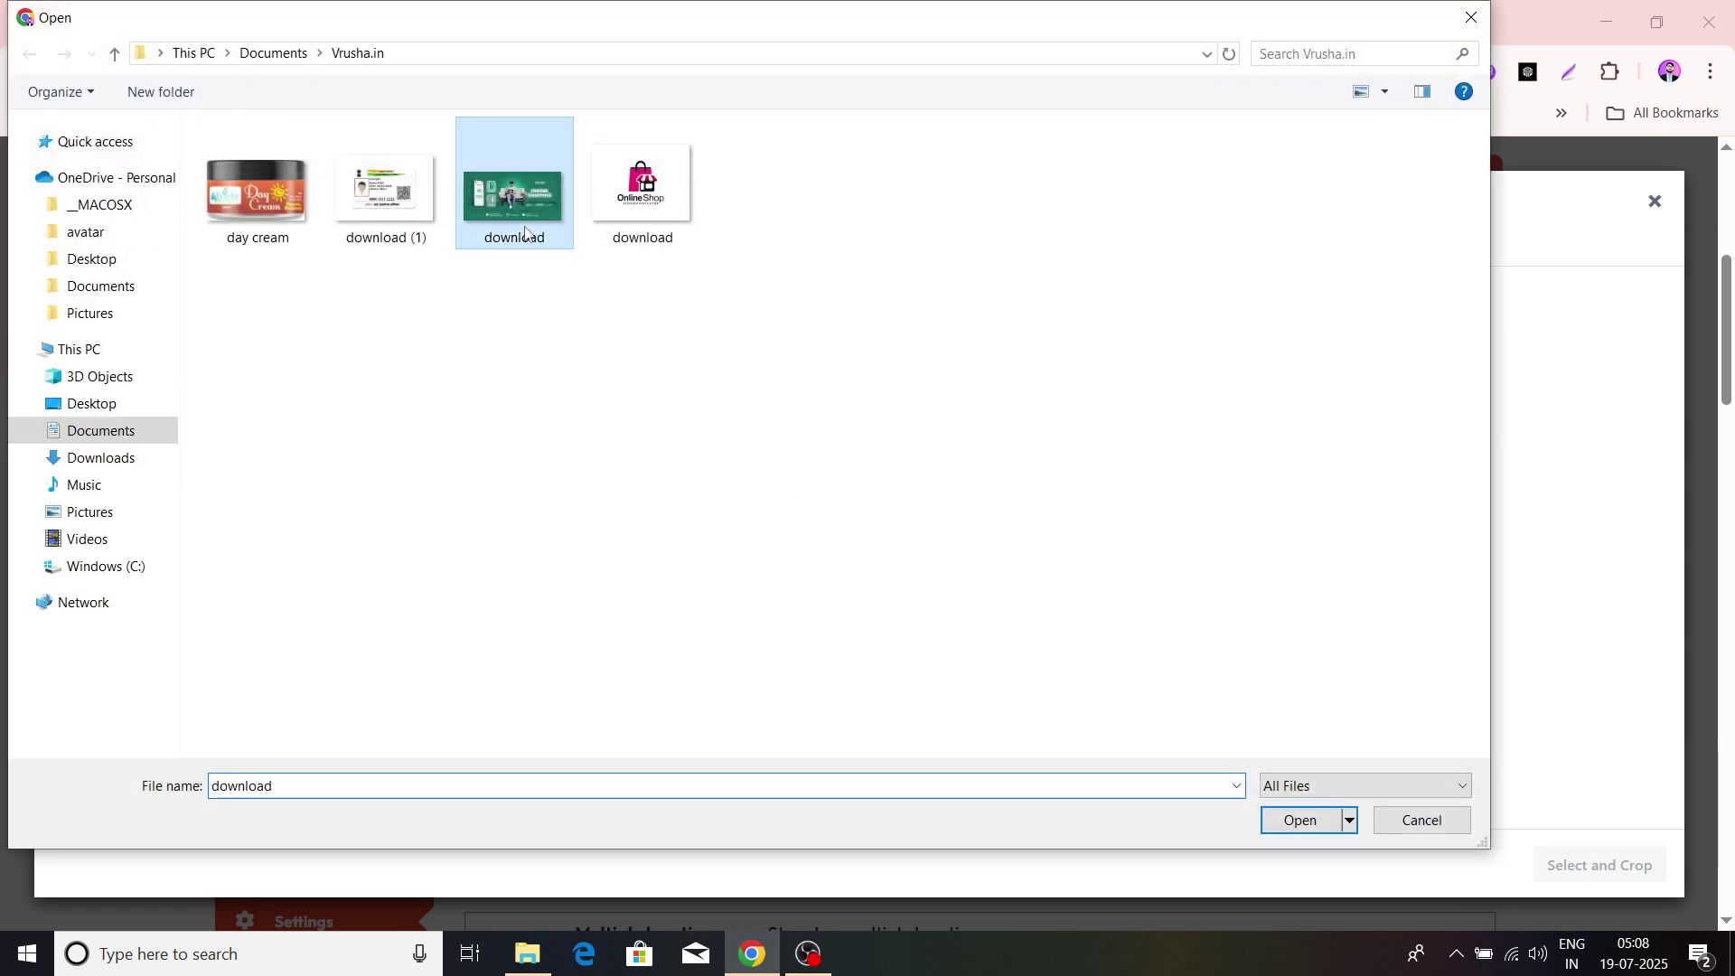
click(1331, 829)
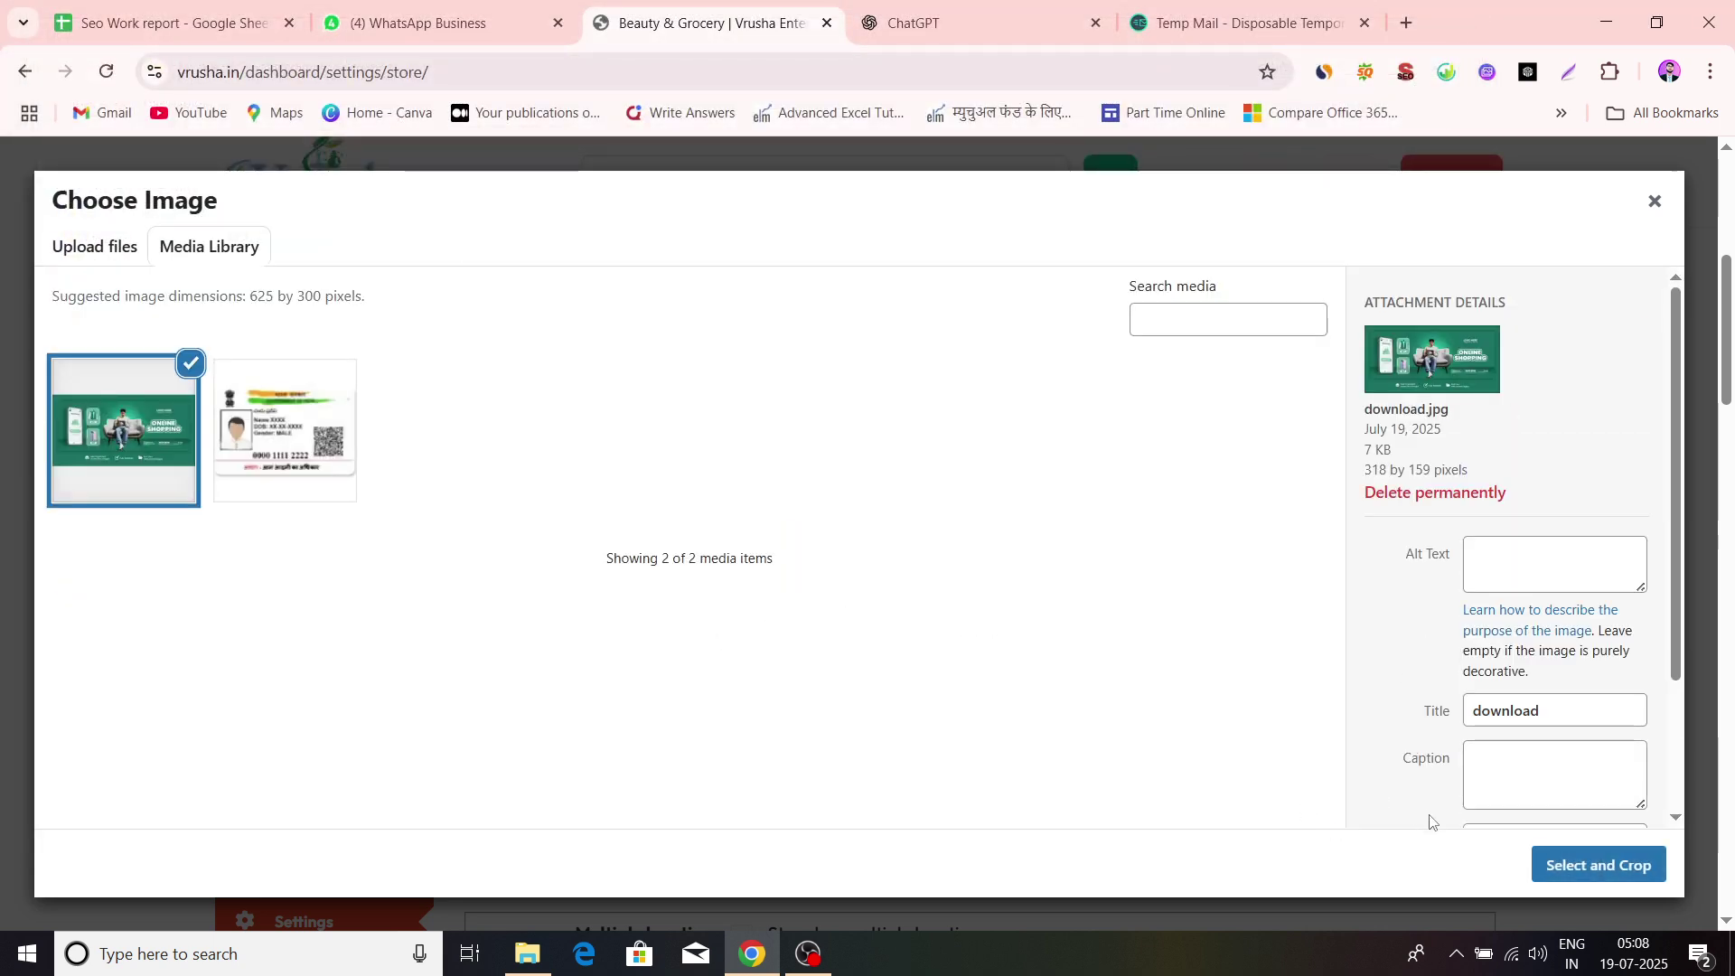
click(1608, 866)
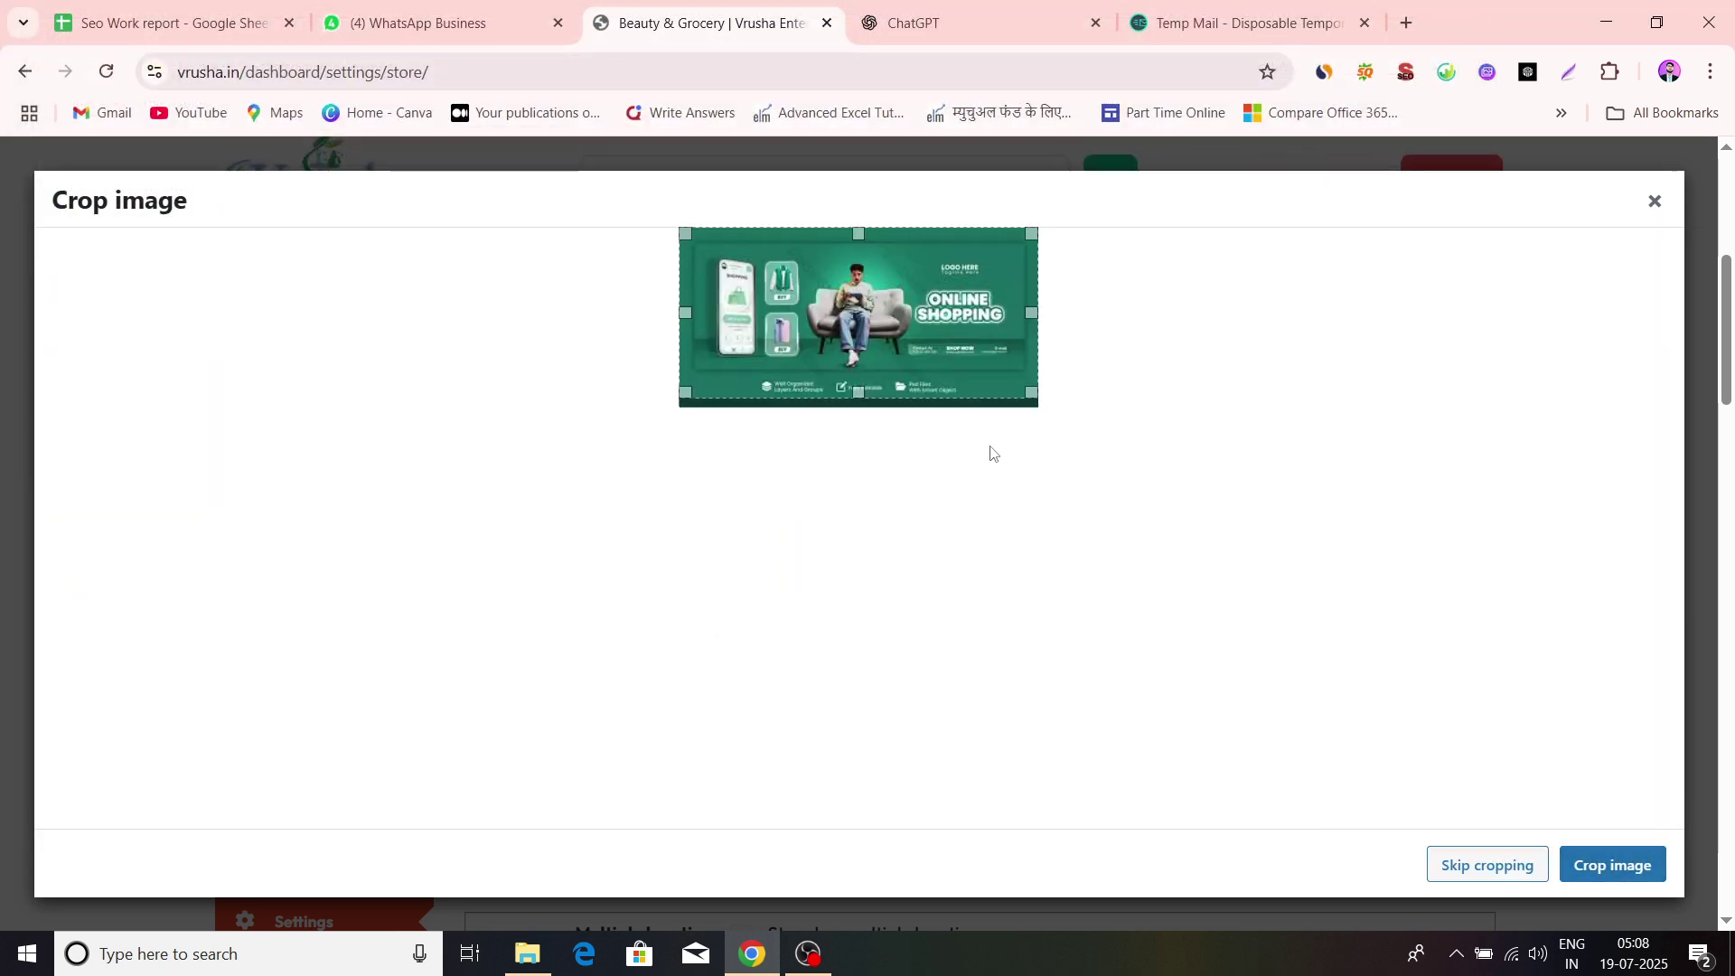
click(1592, 867)
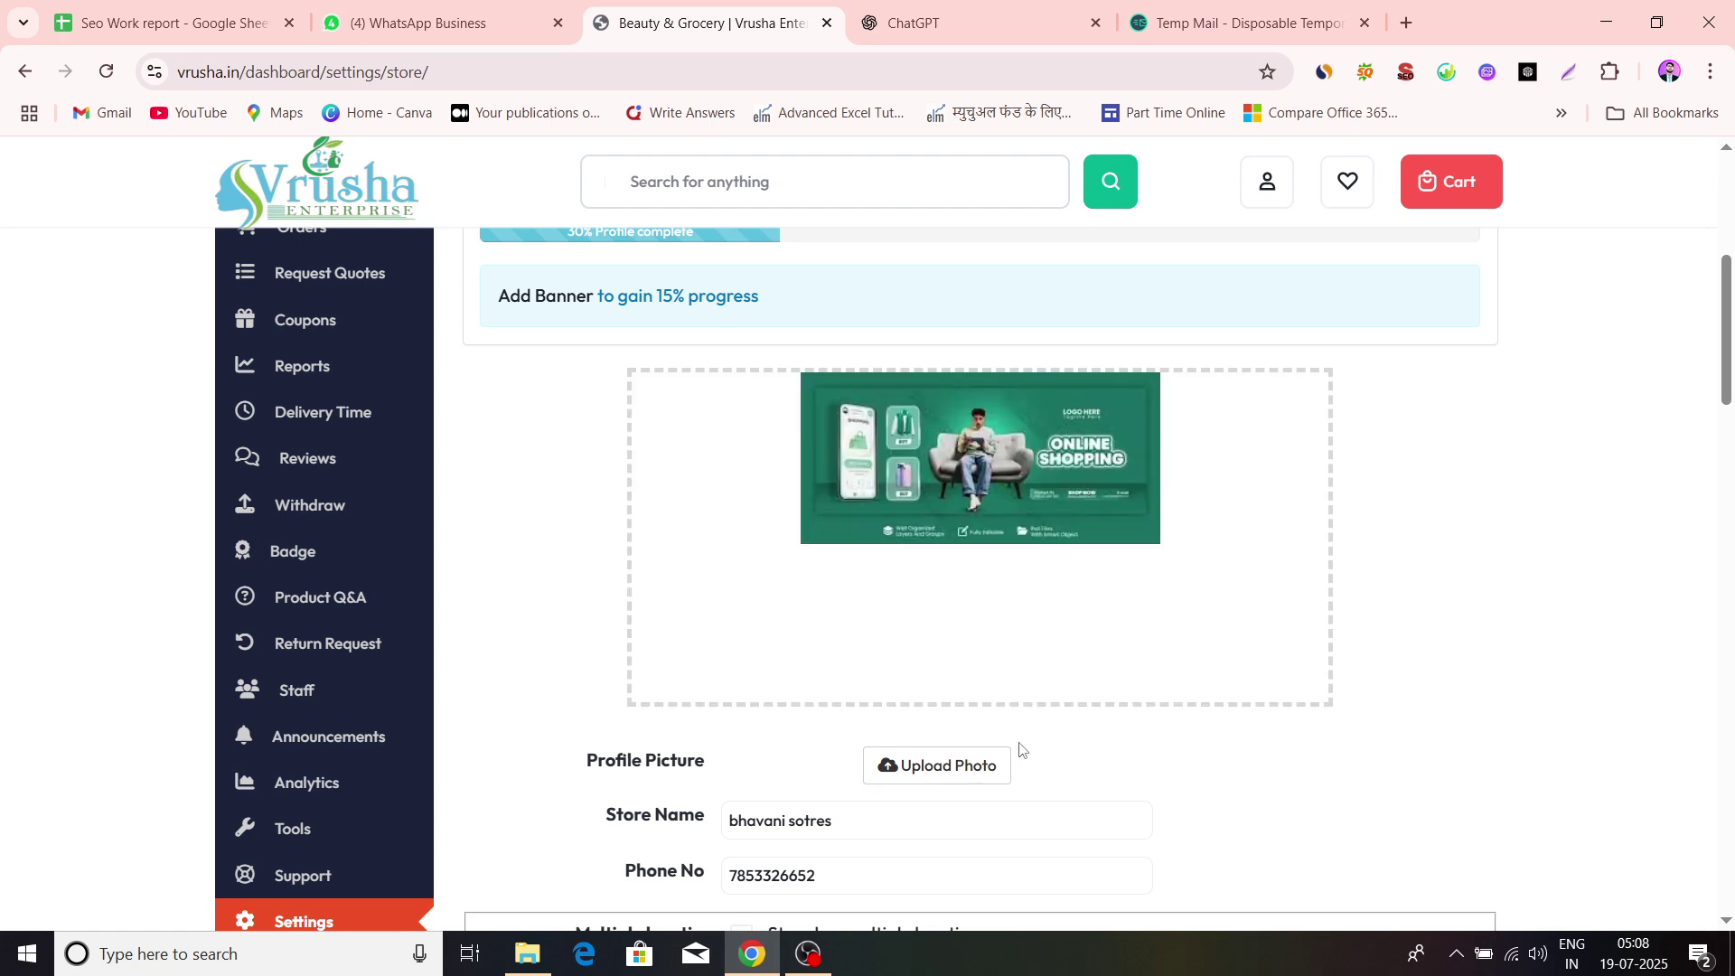
scroll(1539, 651, down, 3)
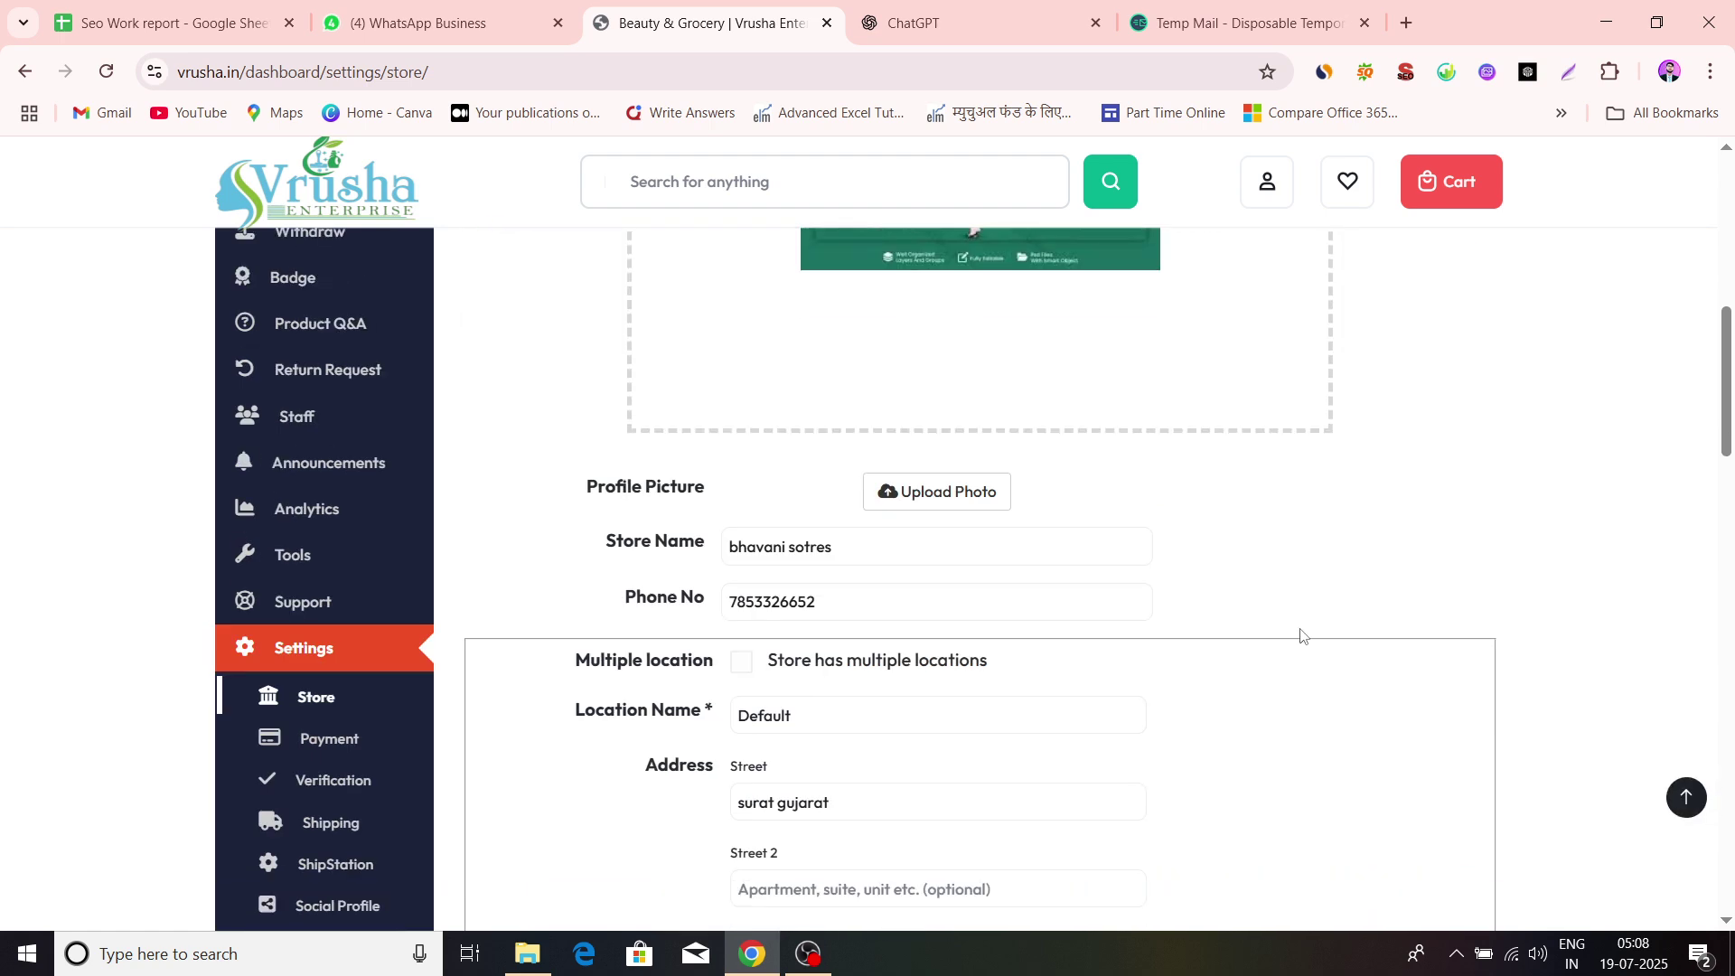
scroll(1248, 604, up, 4)
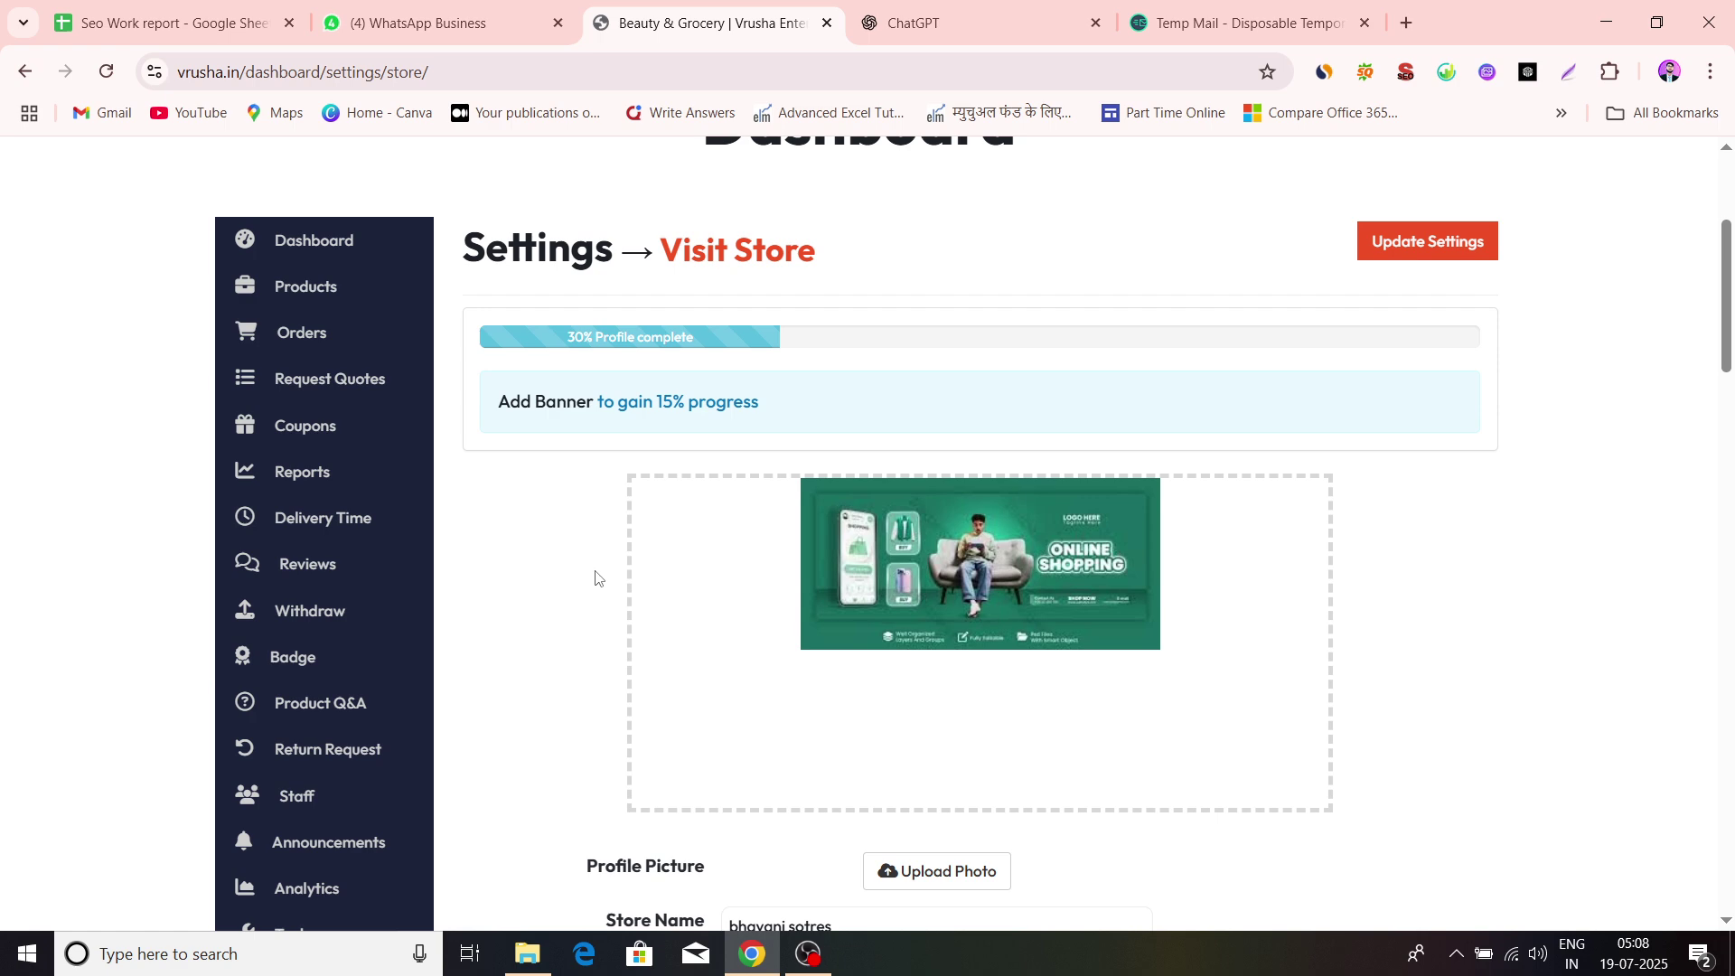
scroll(1174, 605, down, 3)
scroll(974, 567, up, 2)
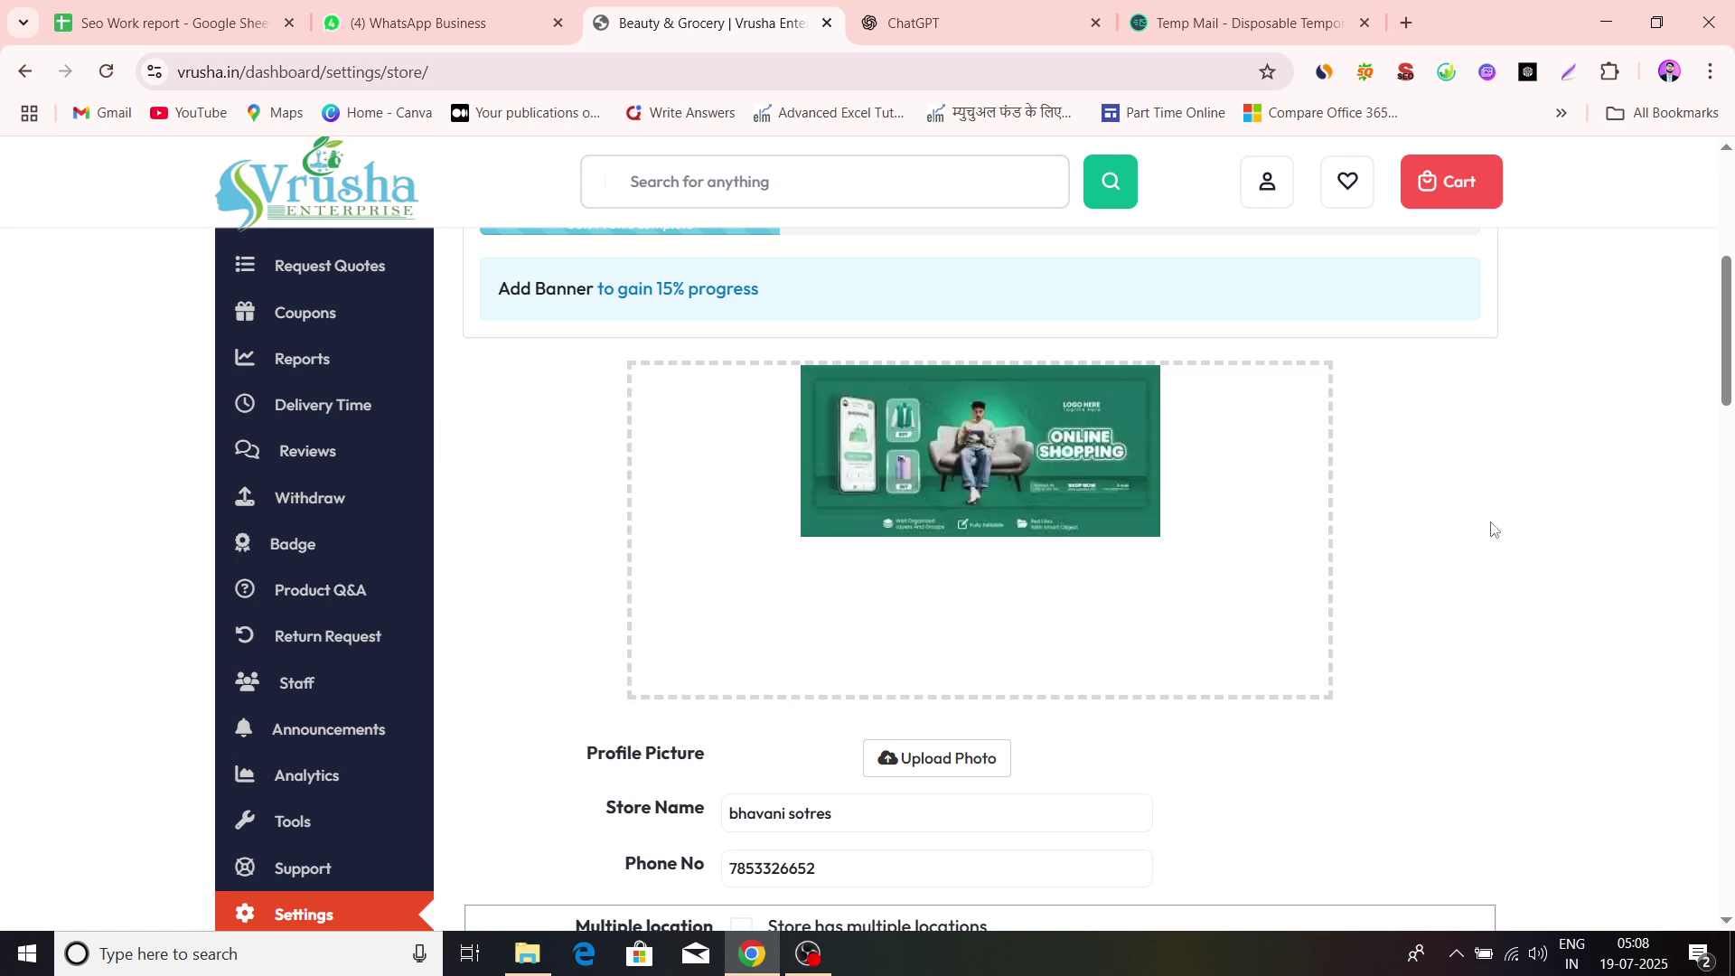
Upload the Online Shop logo, recentre the crop box, and set it as the profile picture
scroll(1492, 527, down, 2)
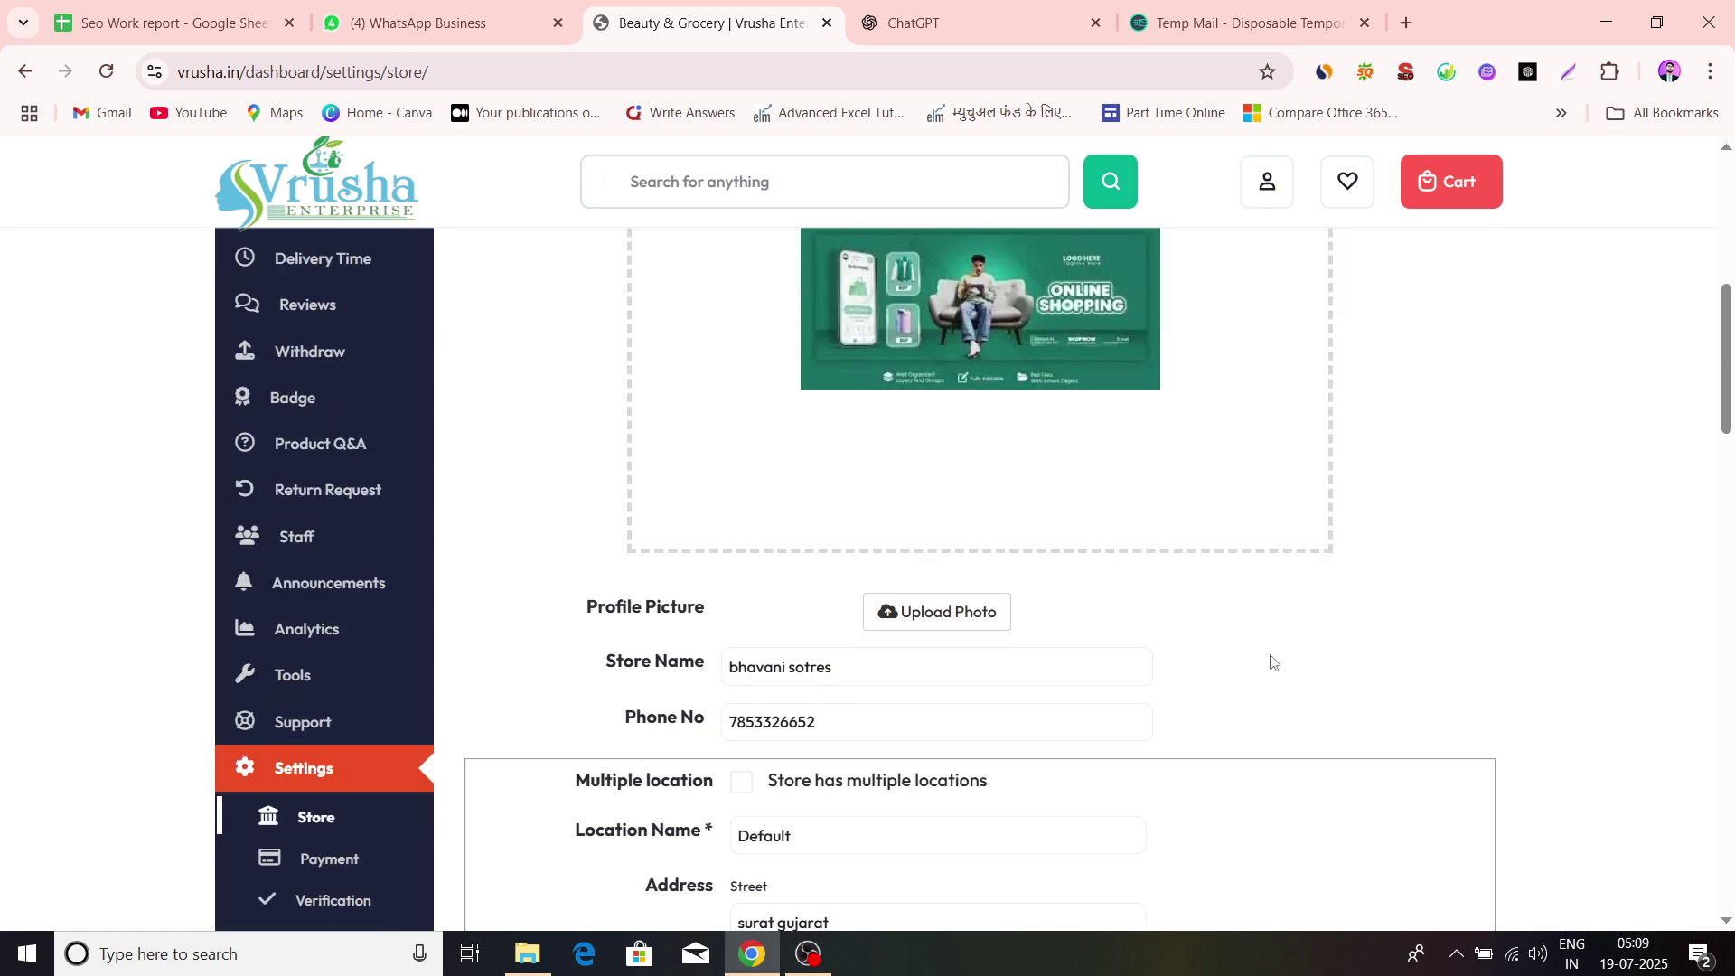
scroll(990, 615, down, 2)
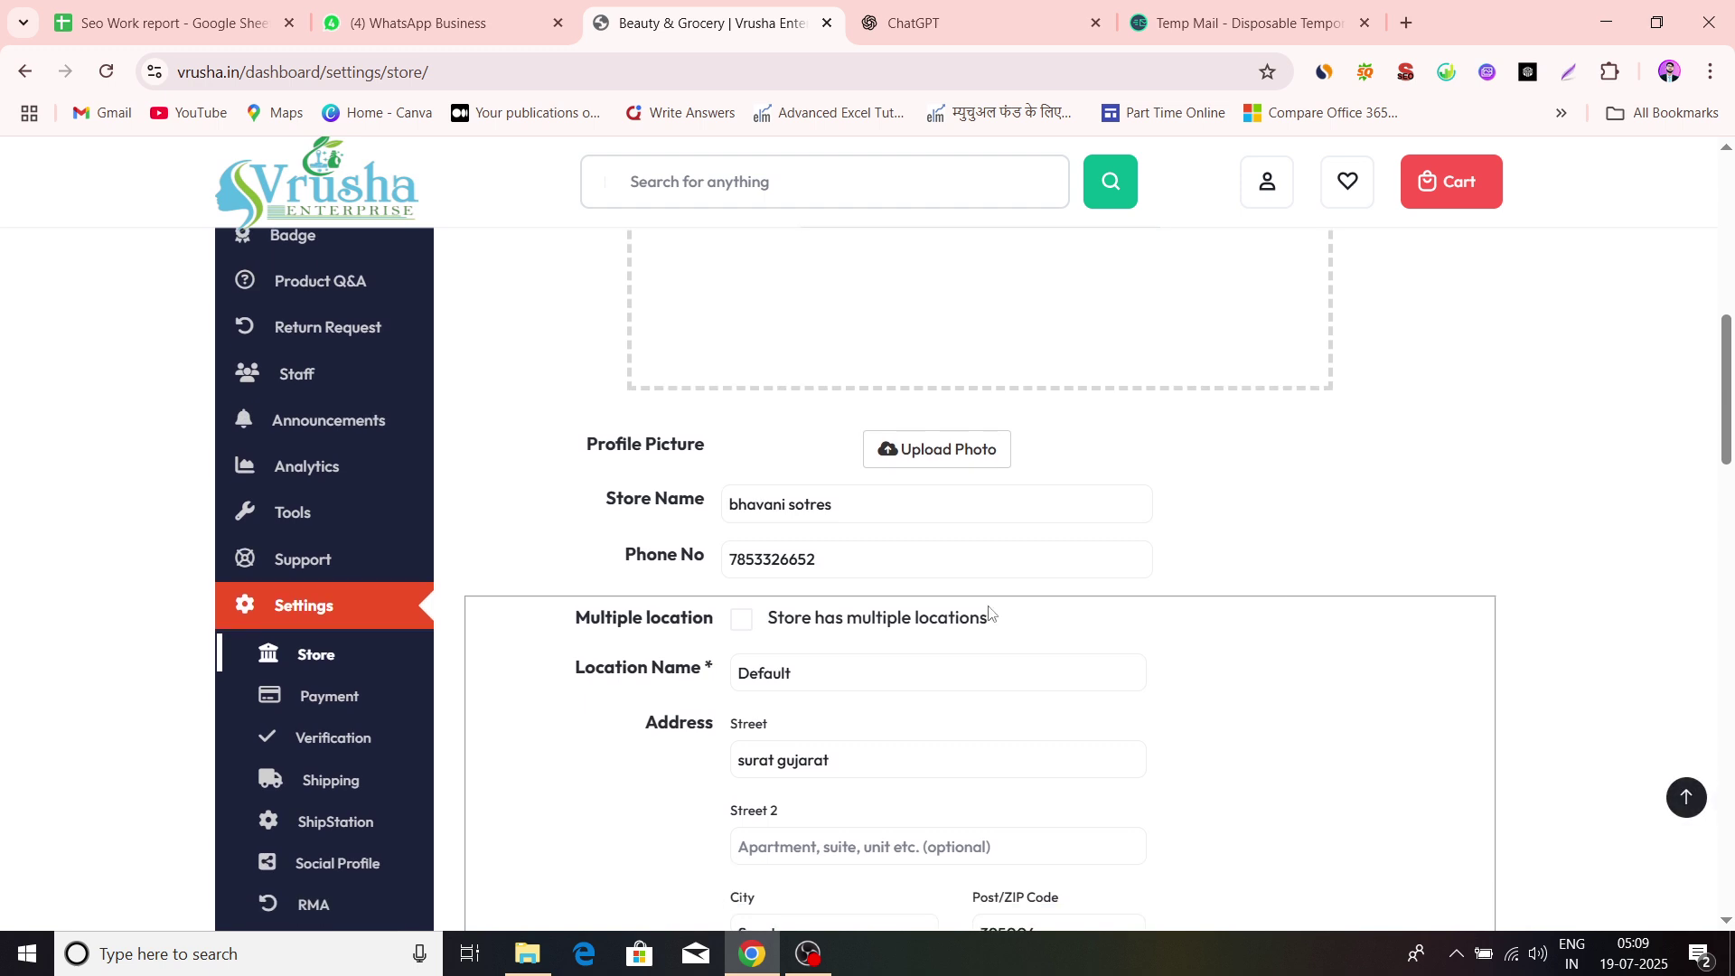
click(932, 471)
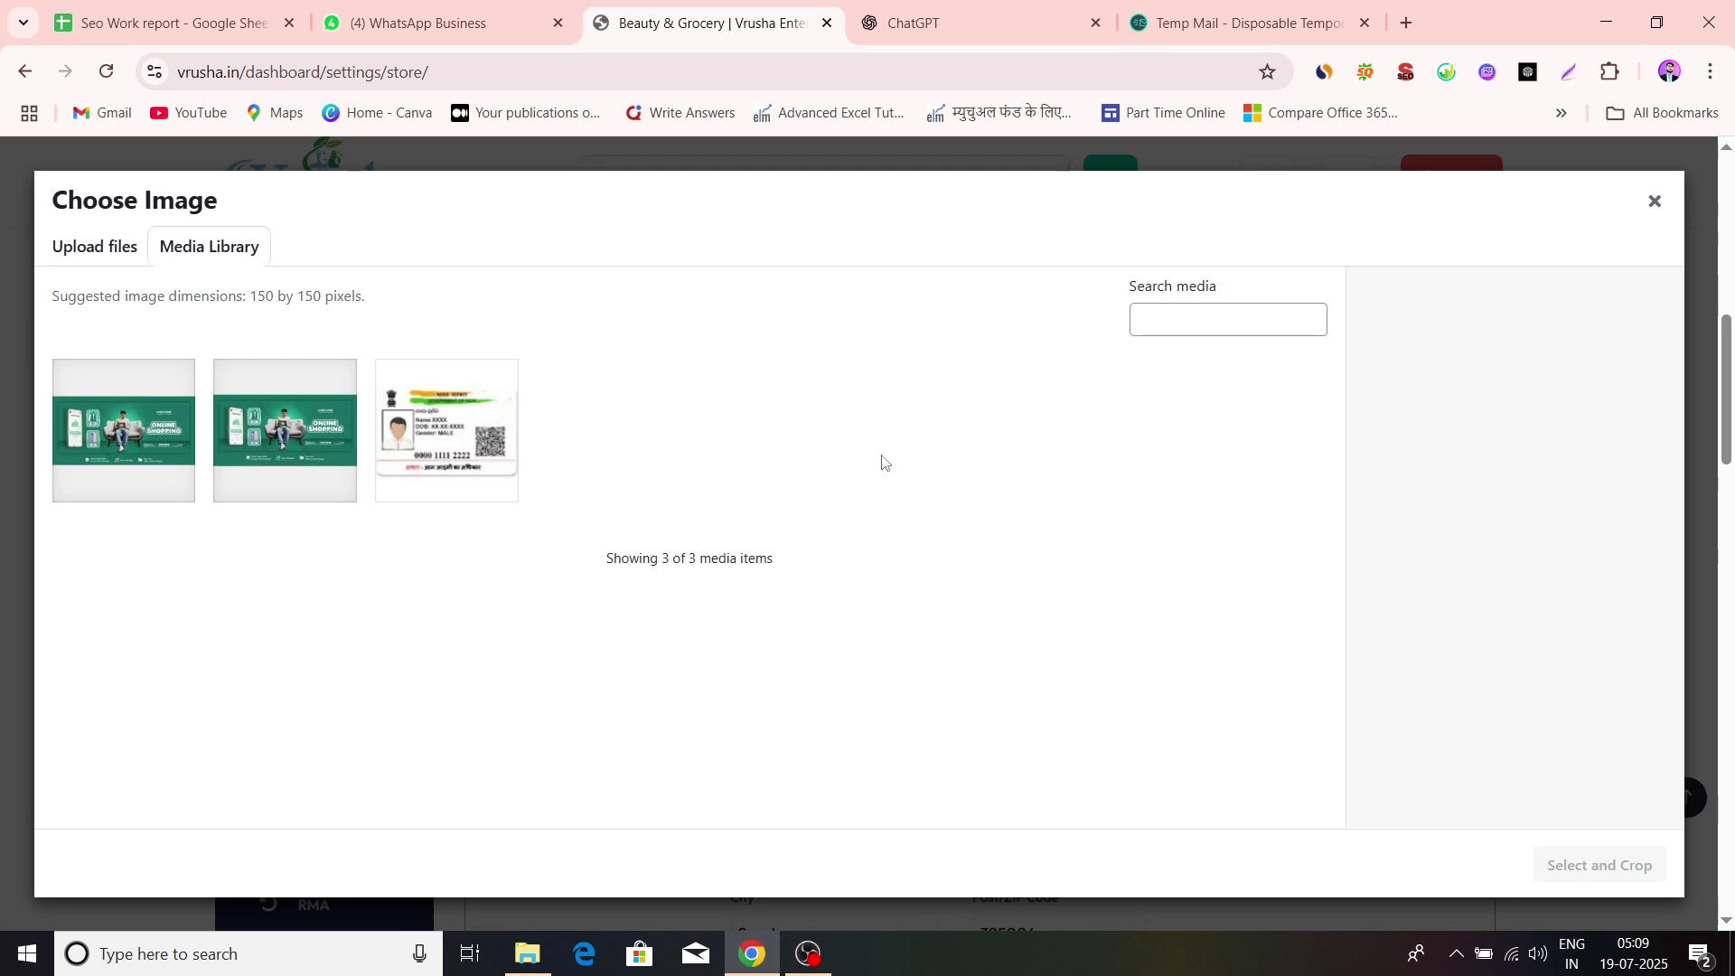
click(95, 246)
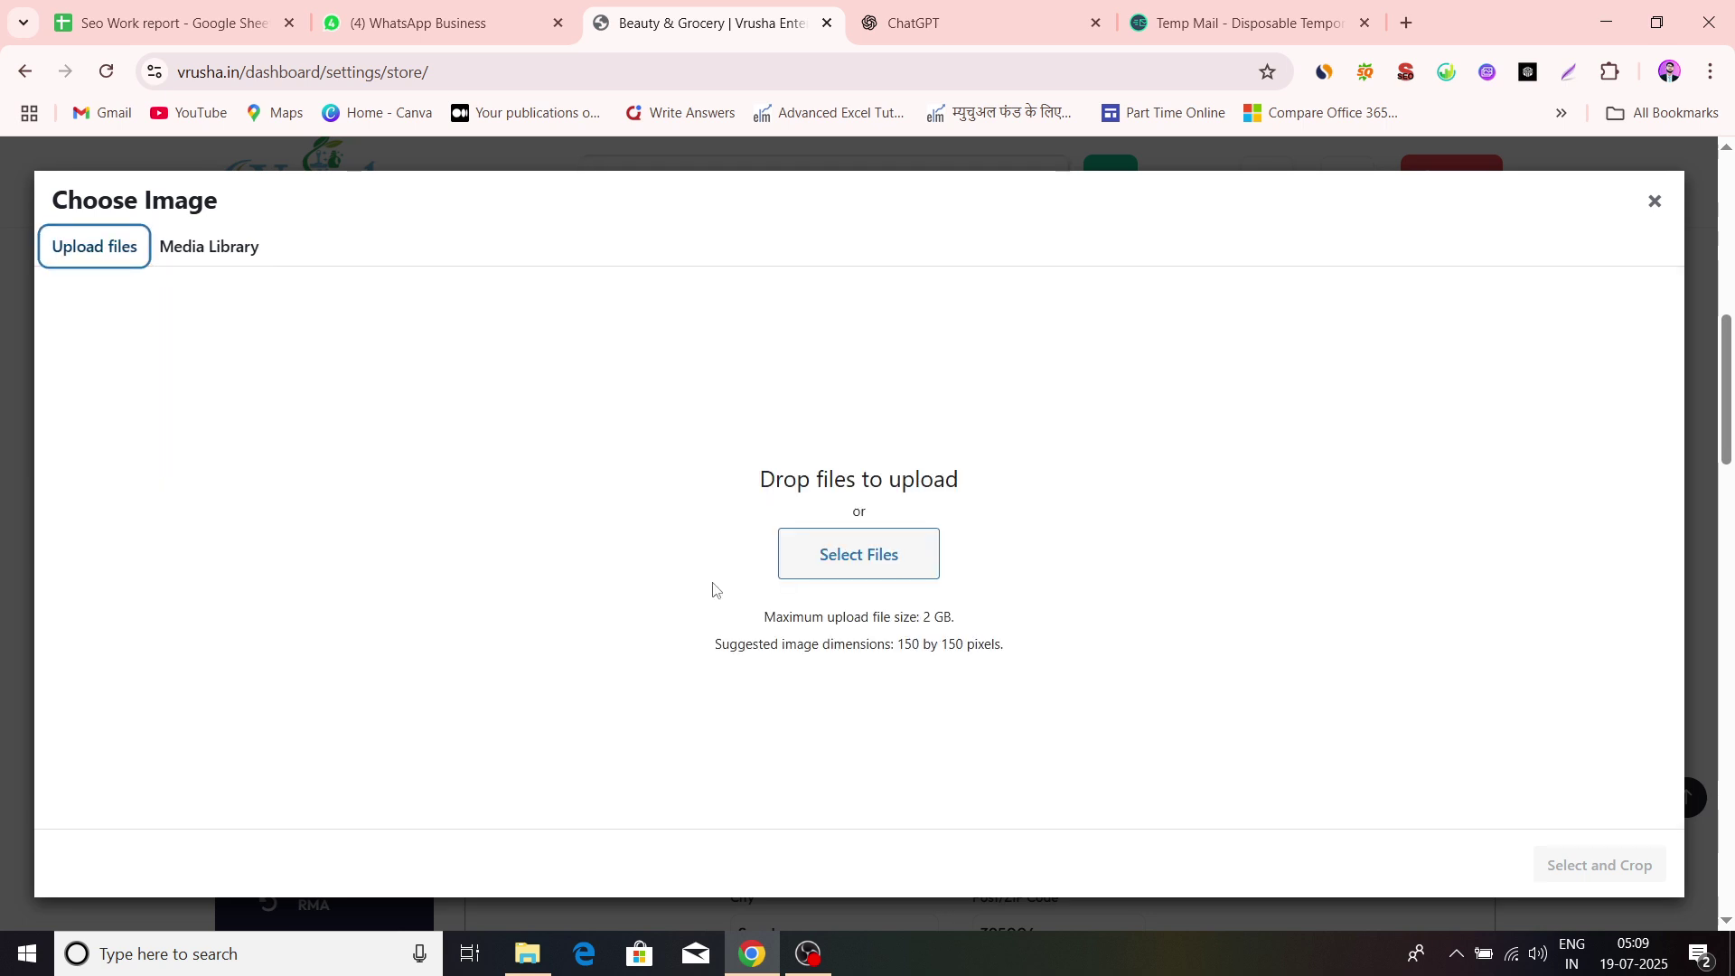
click(817, 564)
click(643, 194)
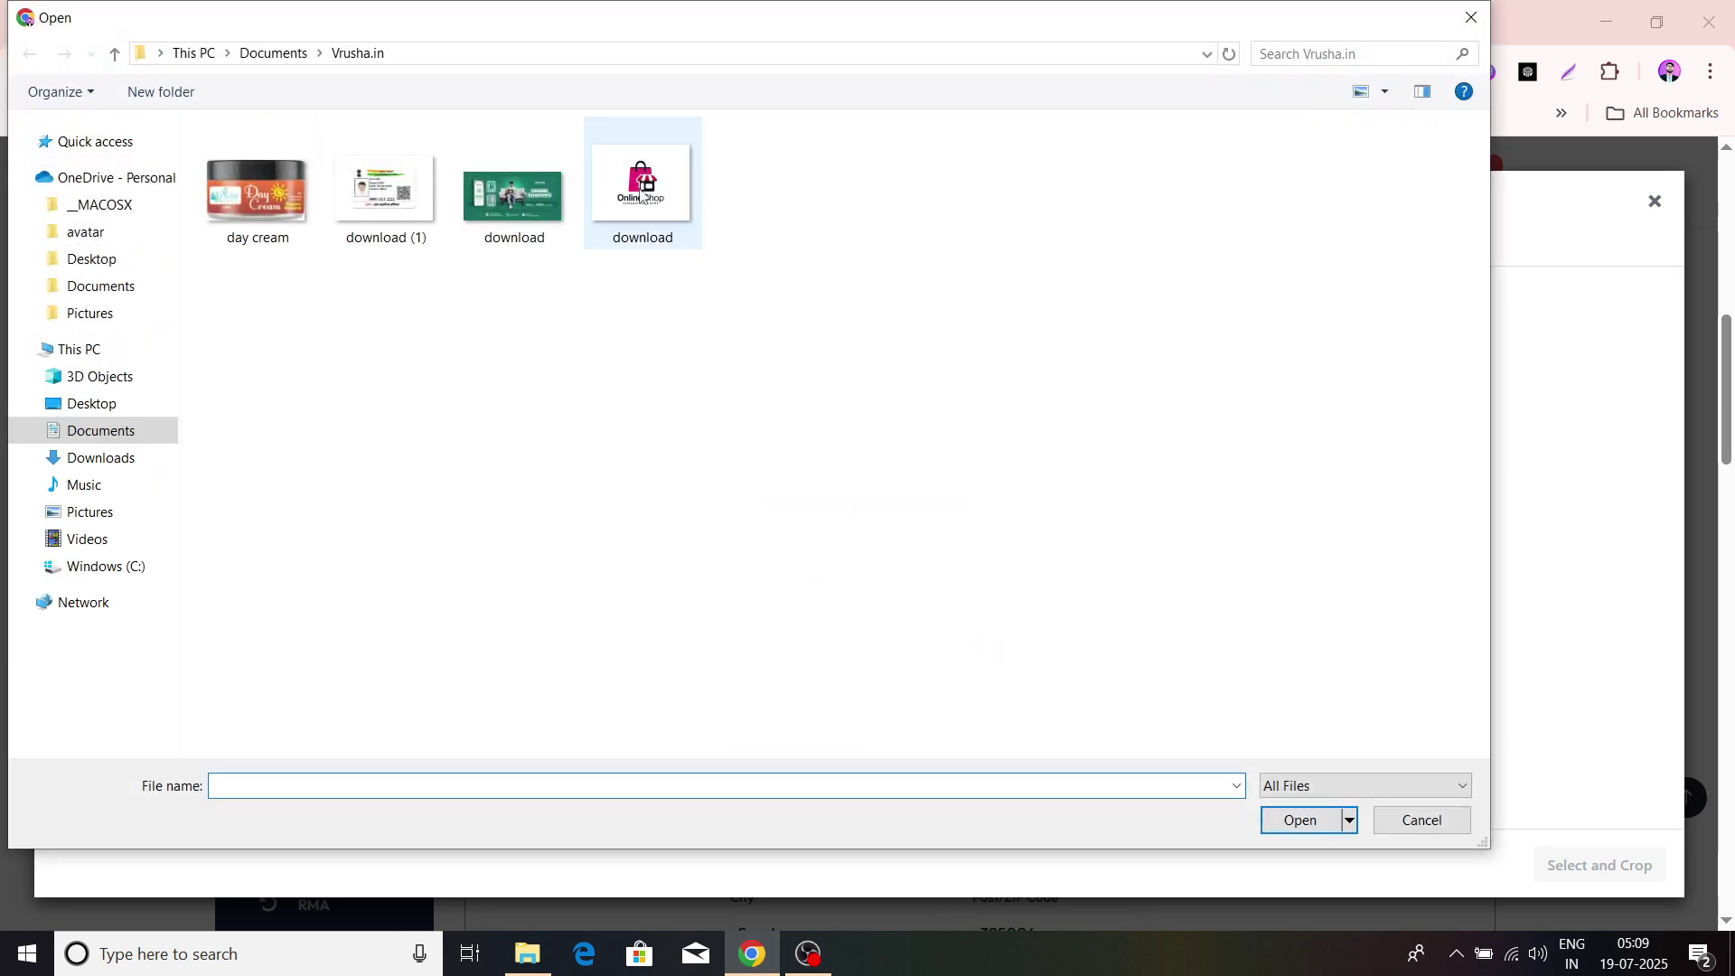
click(1306, 820)
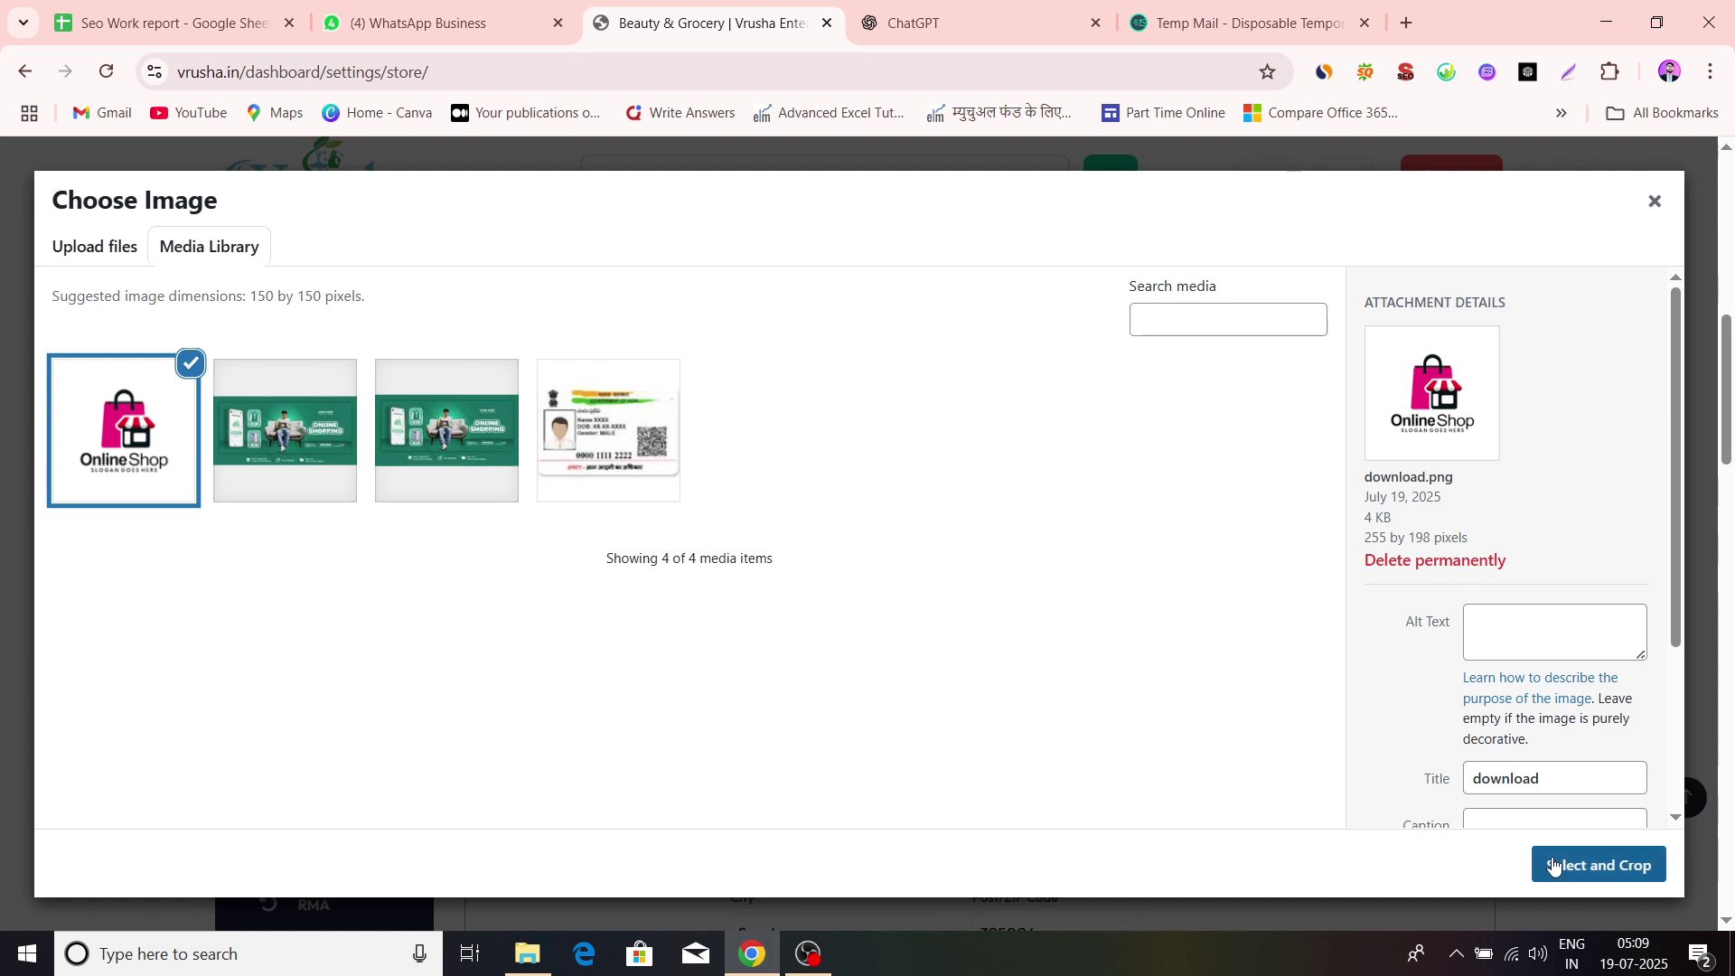
click(1553, 865)
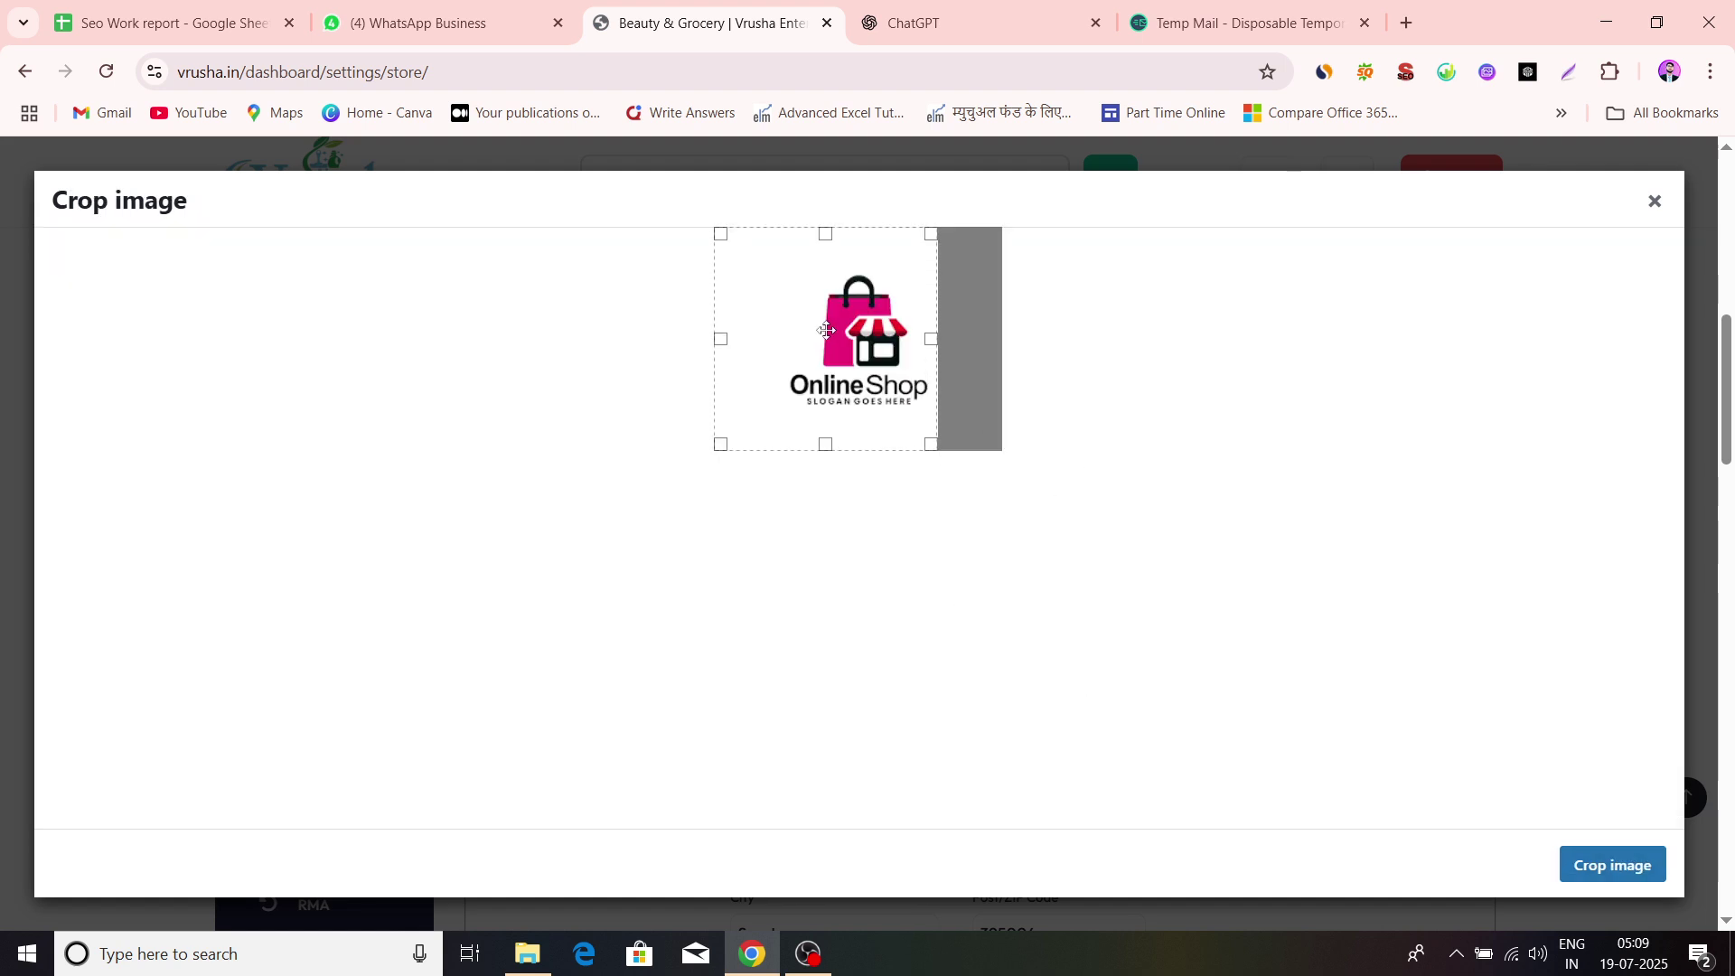
drag(825, 329, 869, 334)
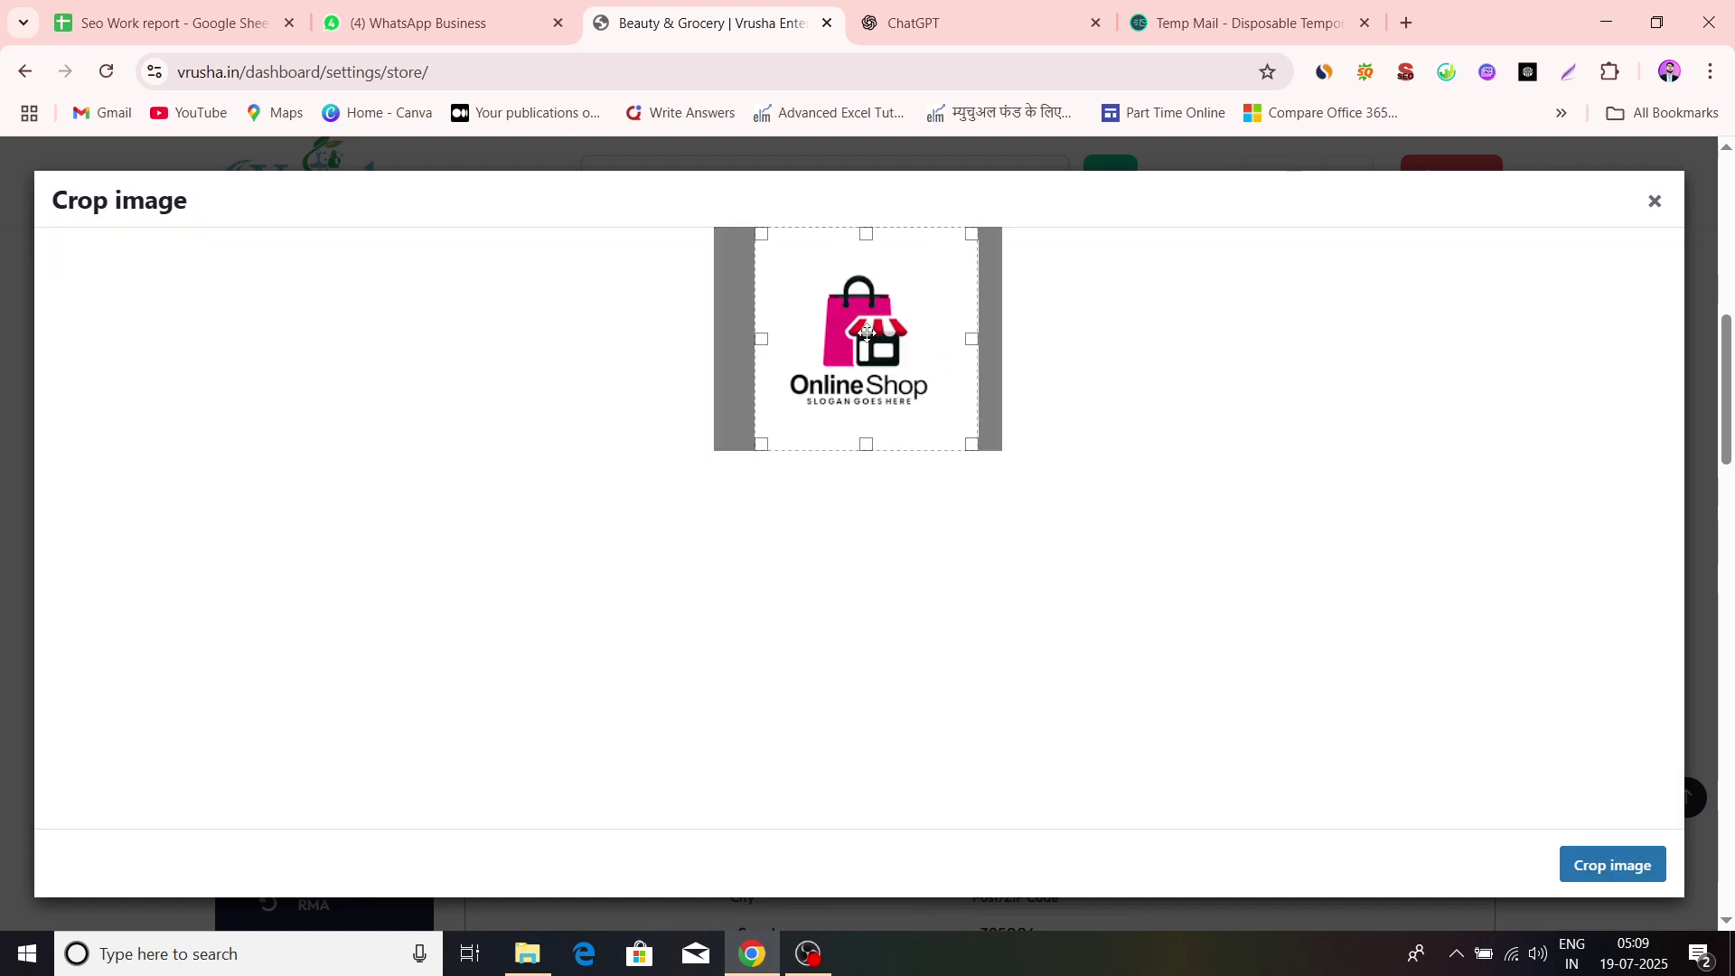
click(1614, 859)
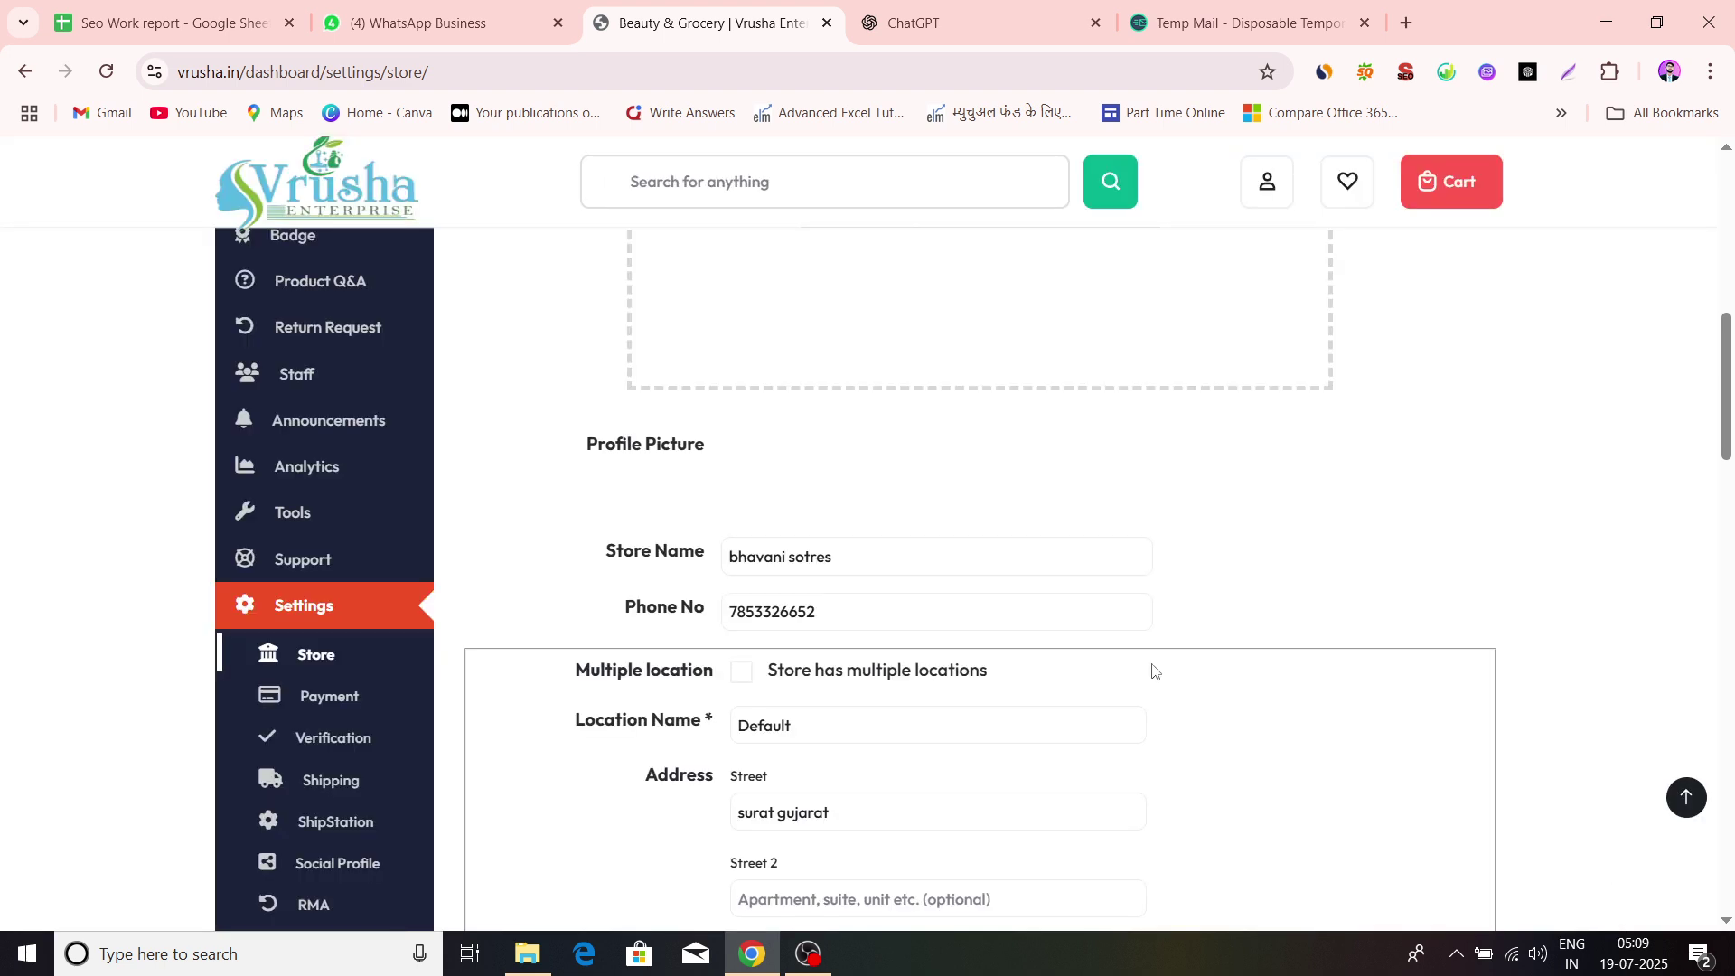
Look over the store details below, starting at the Store Name field
scroll(964, 539, down, 3)
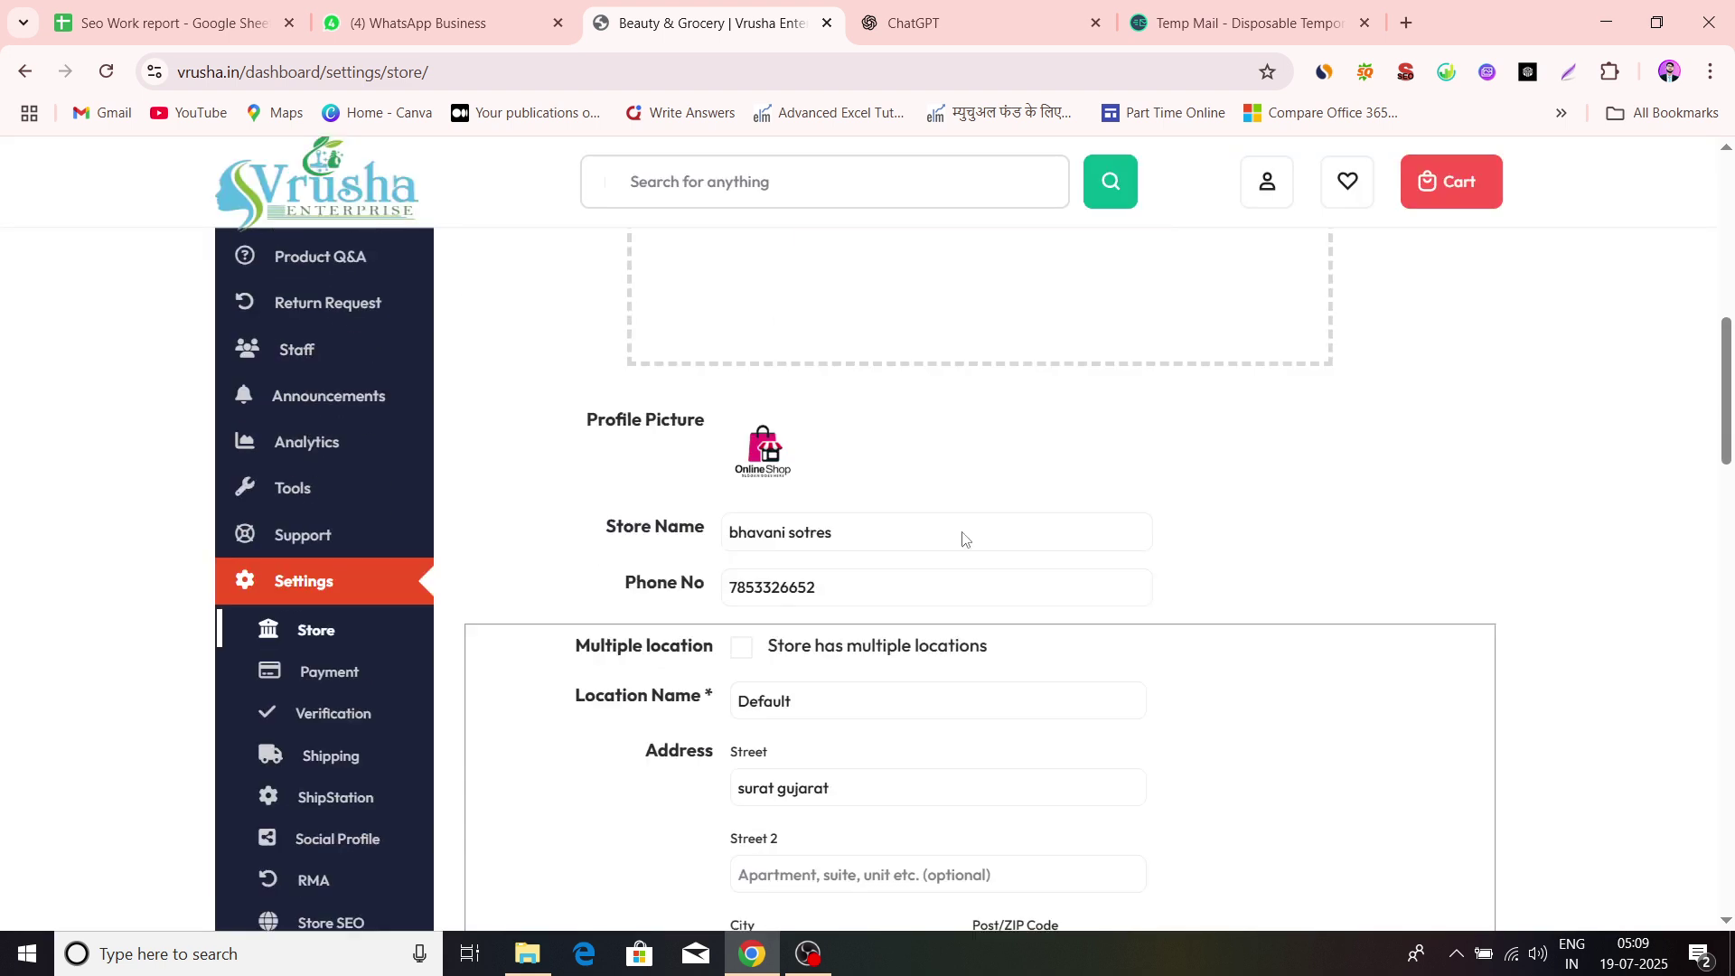
scroll(944, 403, down, 1)
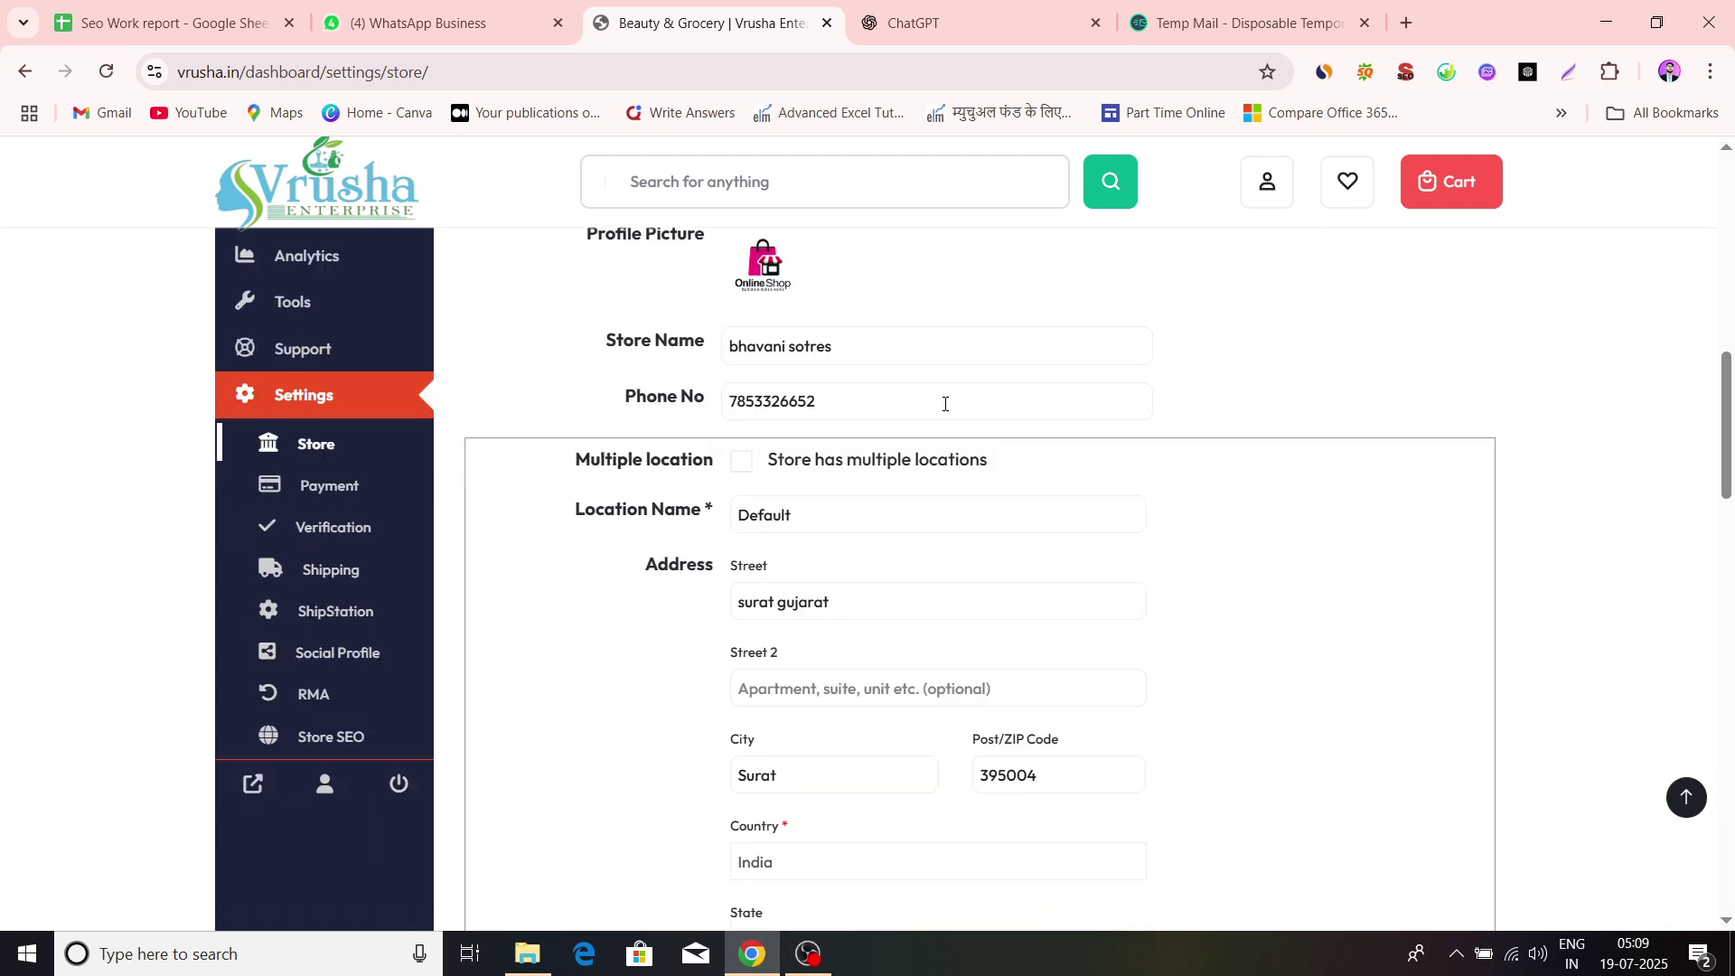
click(859, 340)
scroll(1078, 393, down, 1)
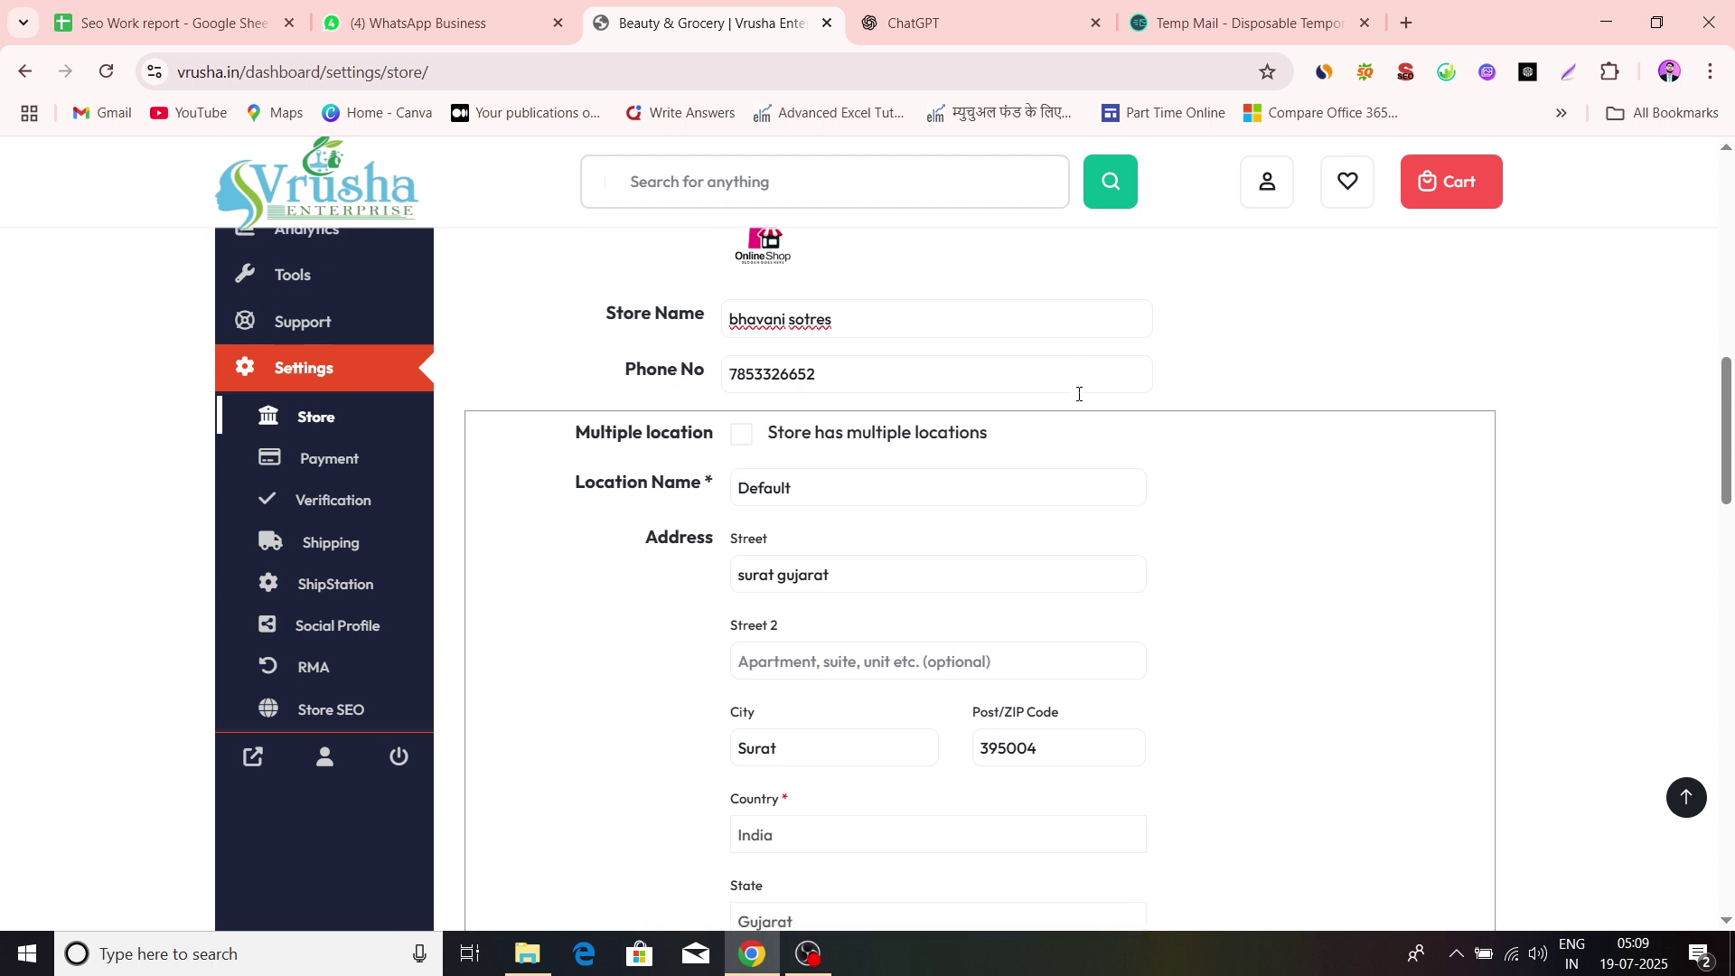
scroll(1007, 516, down, 2)
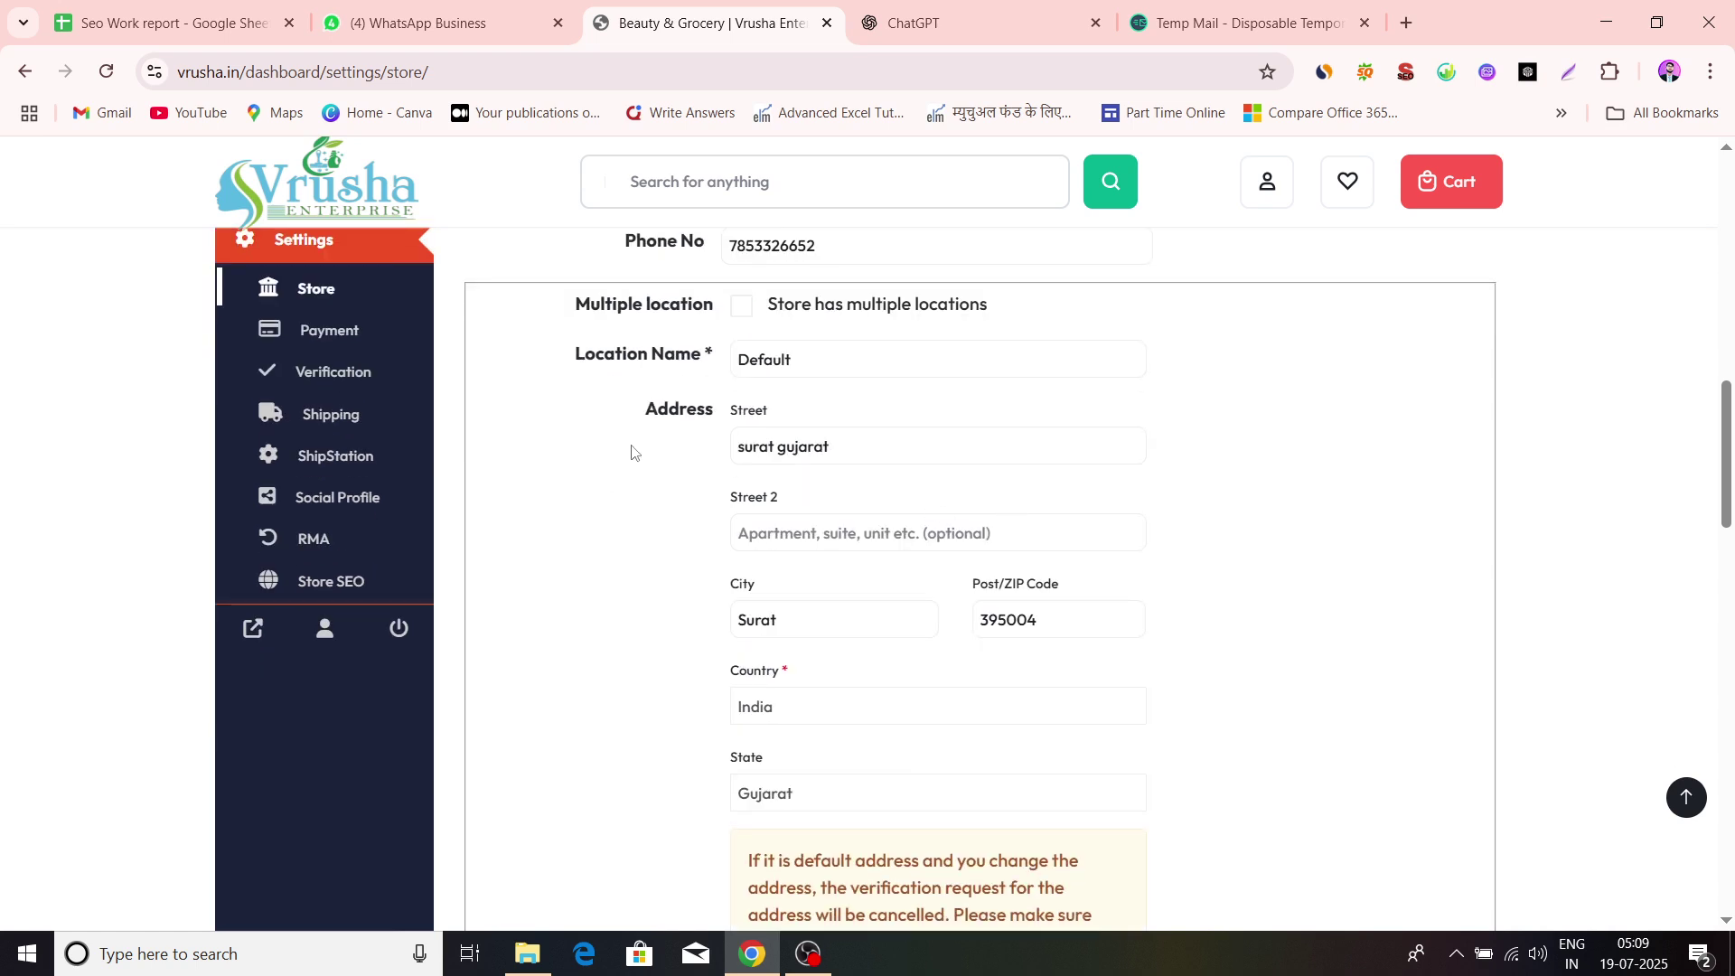
click(746, 309)
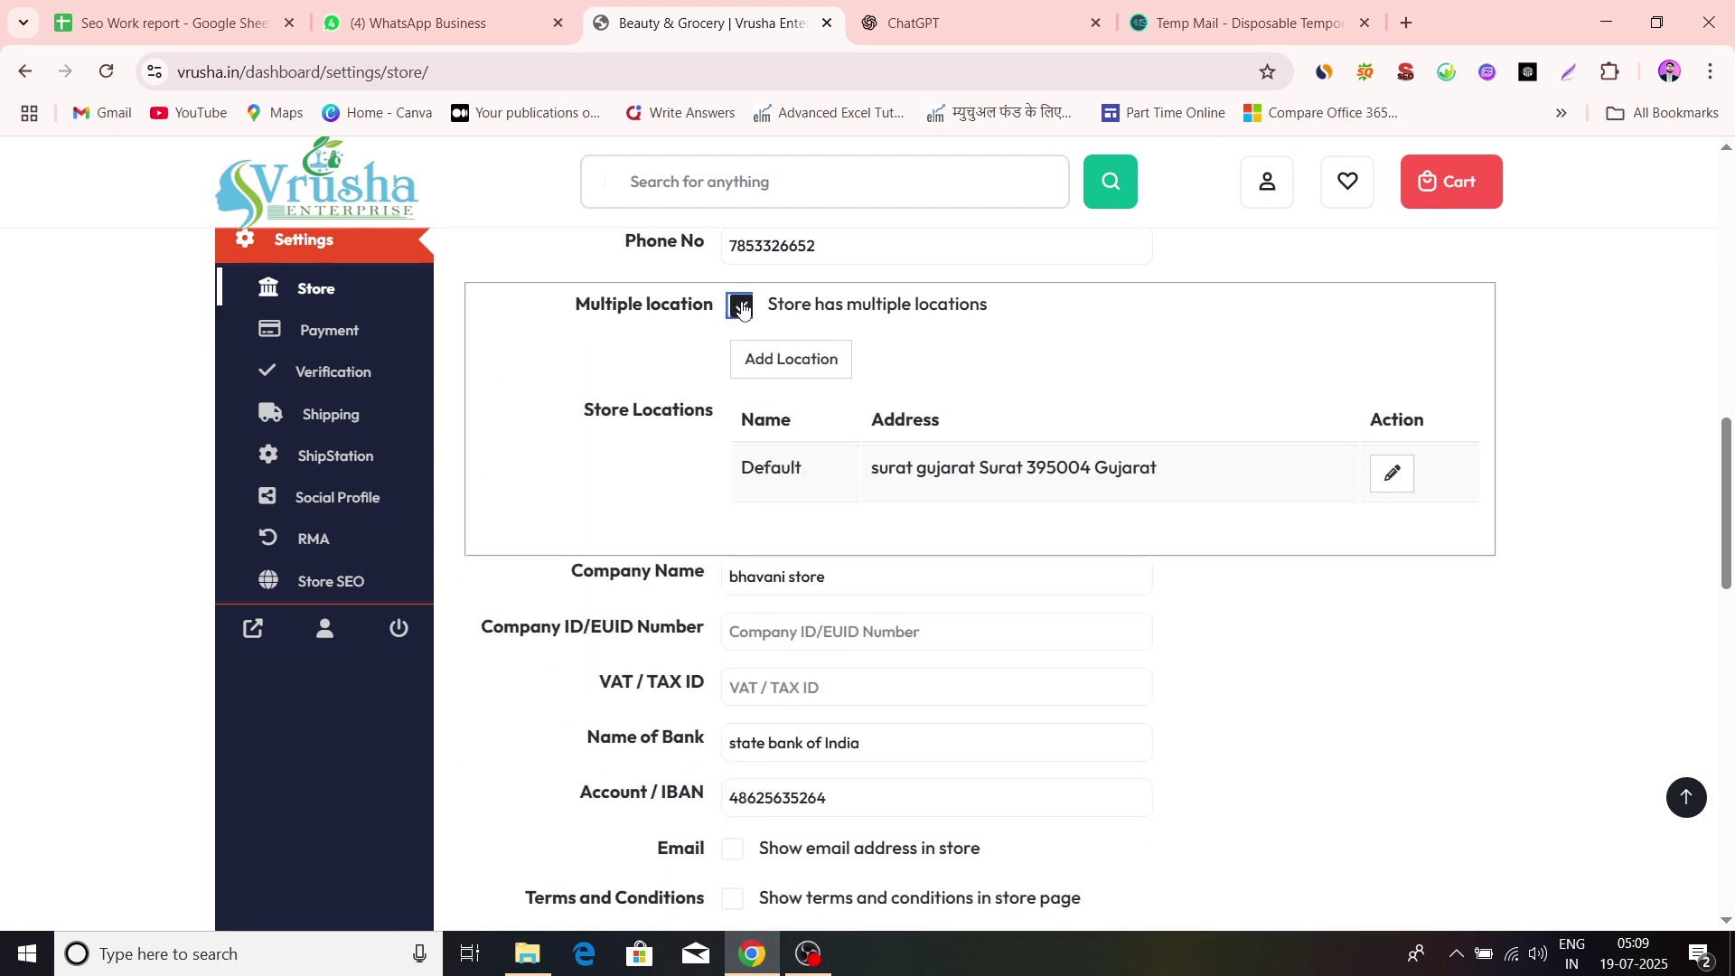
click(743, 309)
click(743, 309)
click(742, 310)
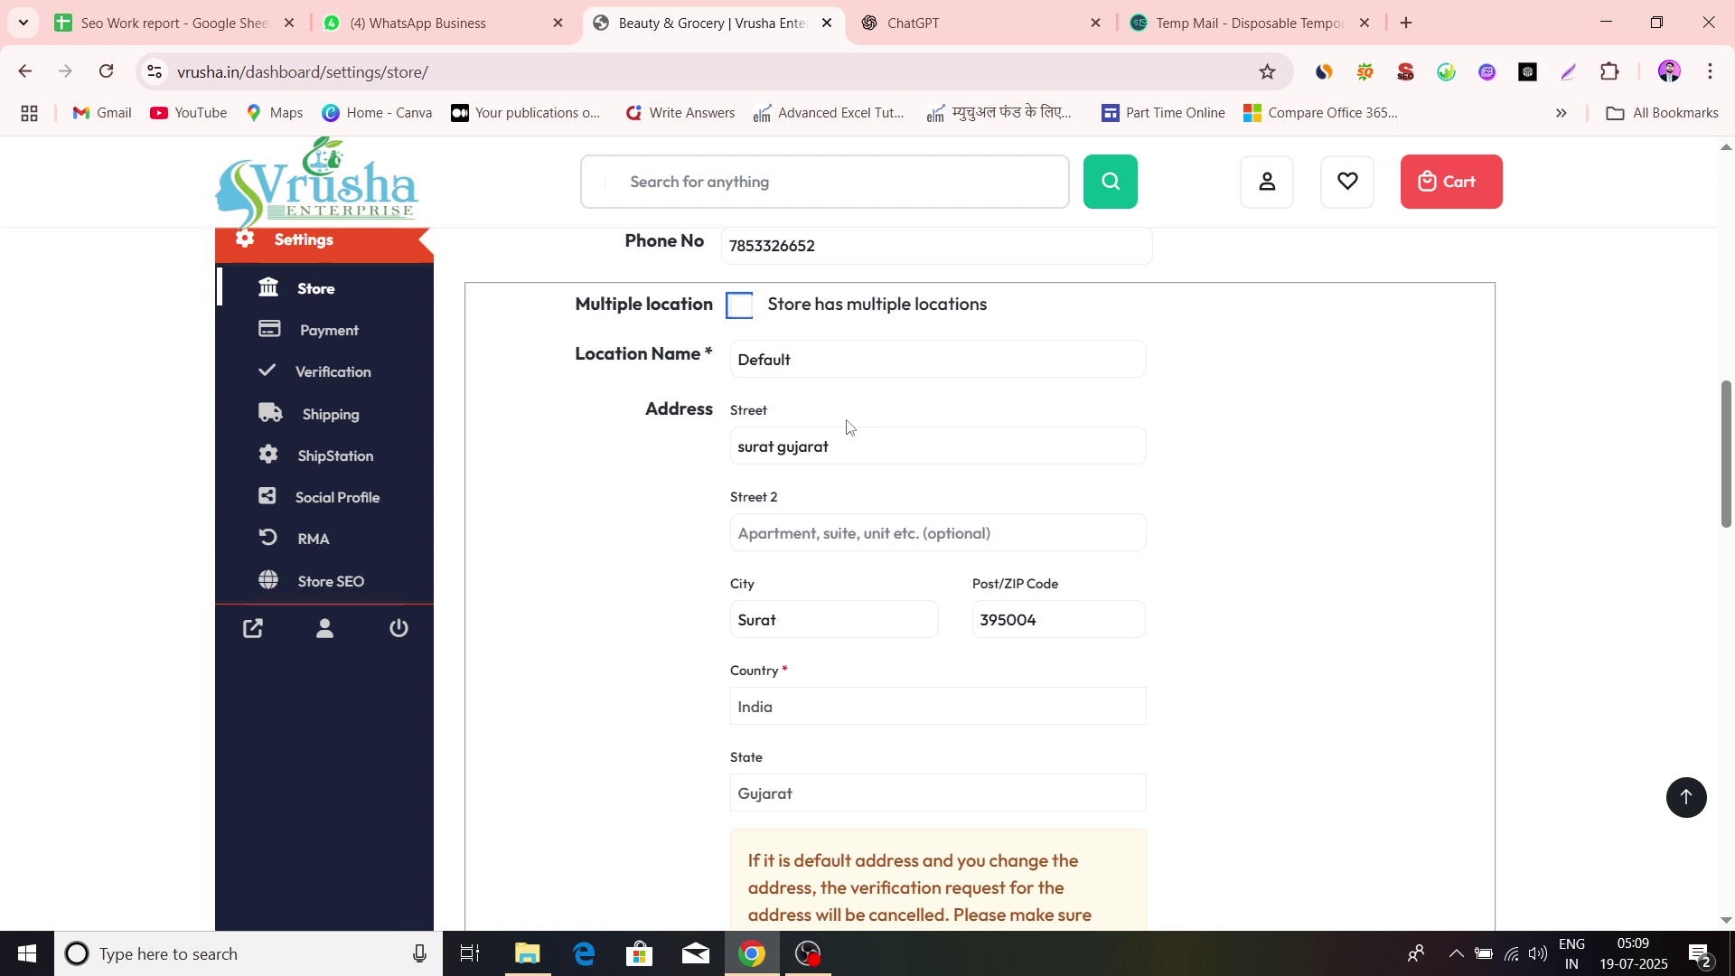
scroll(847, 427, down, 3)
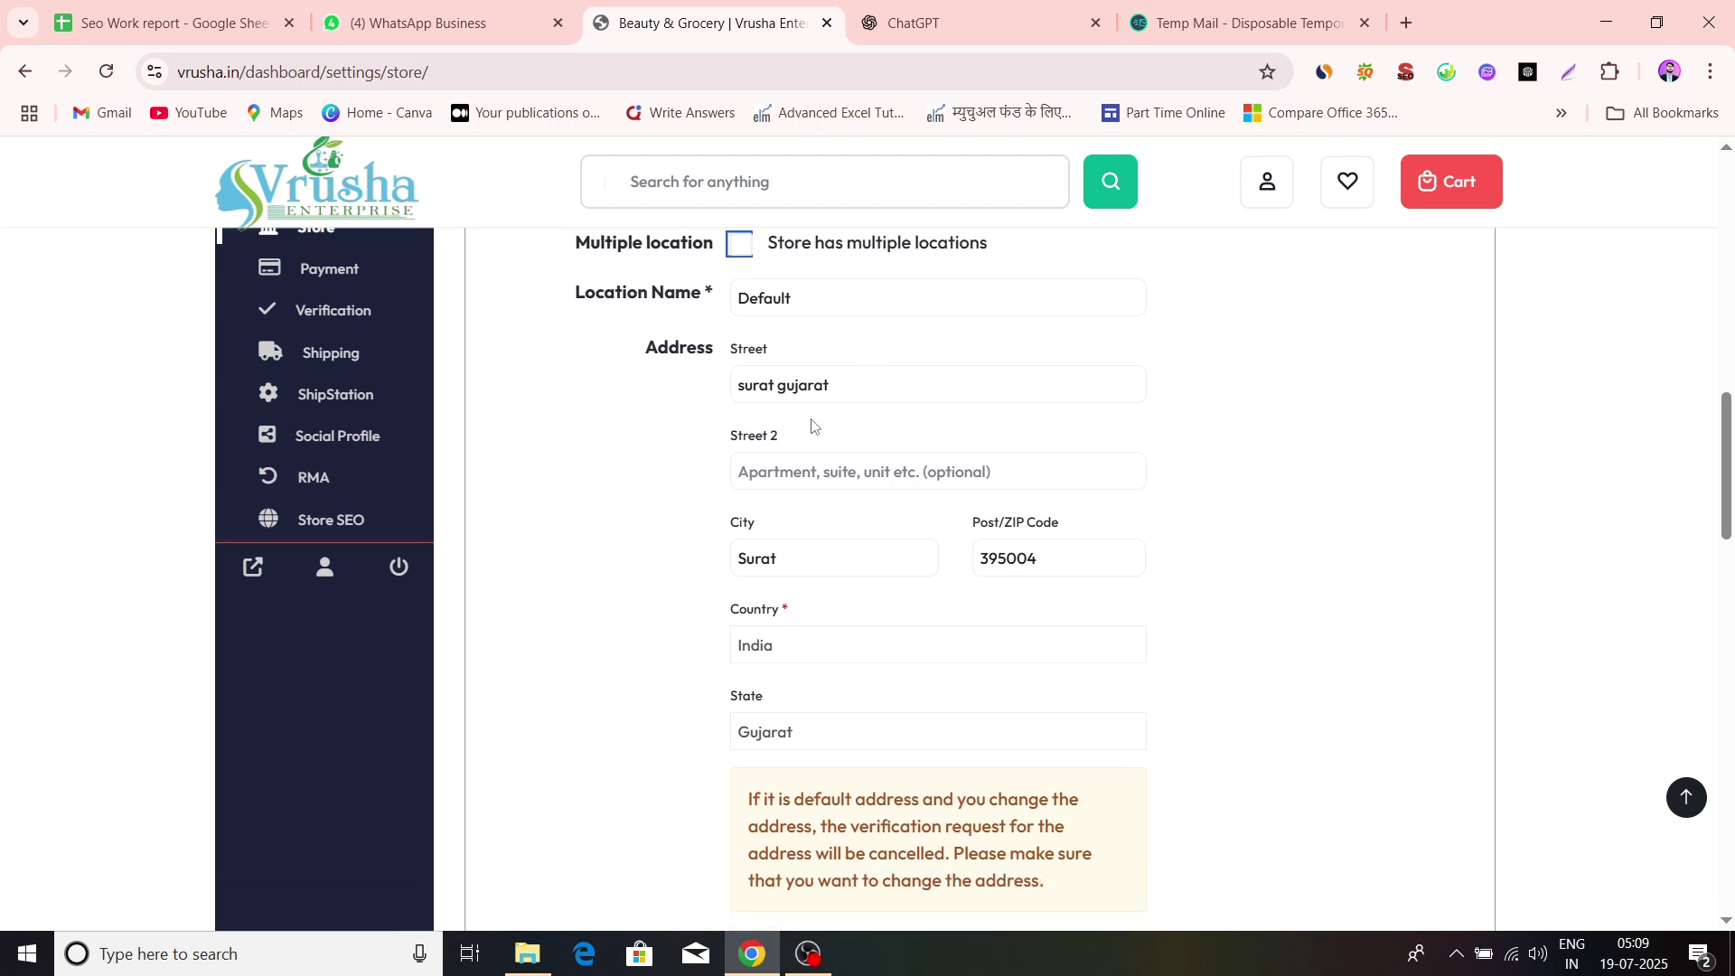
scroll(812, 421, down, 2)
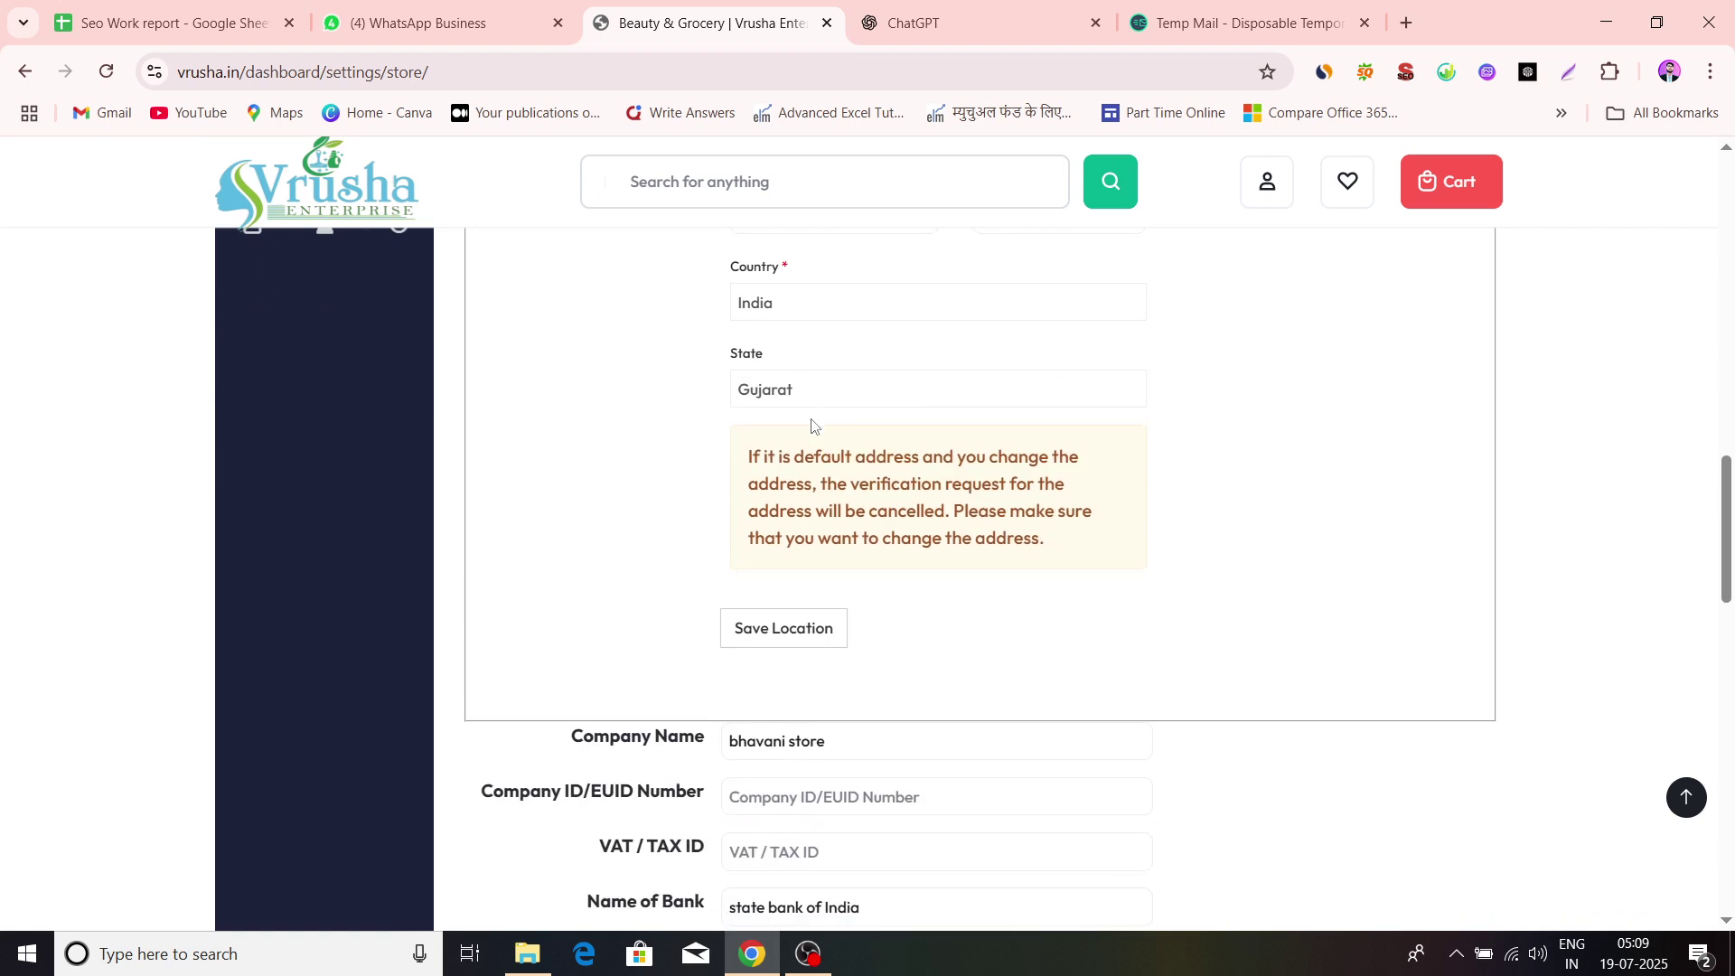
scroll(812, 425, down, 3)
scroll(812, 425, down, 3)
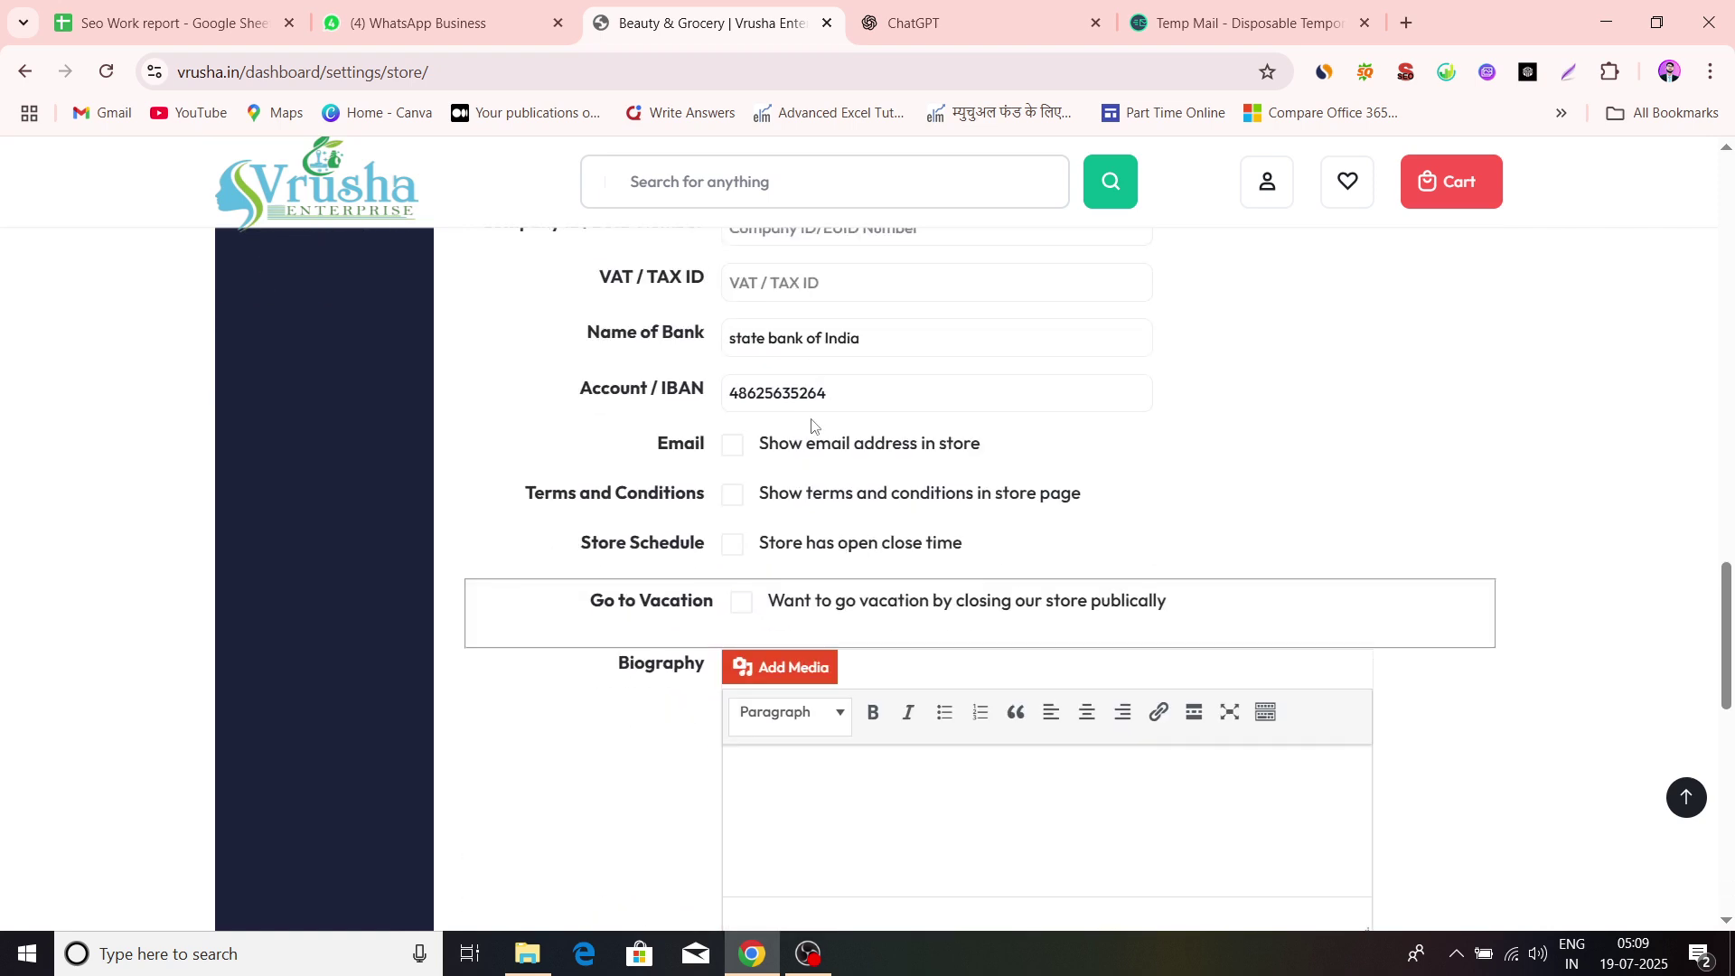
scroll(813, 421, down, 1)
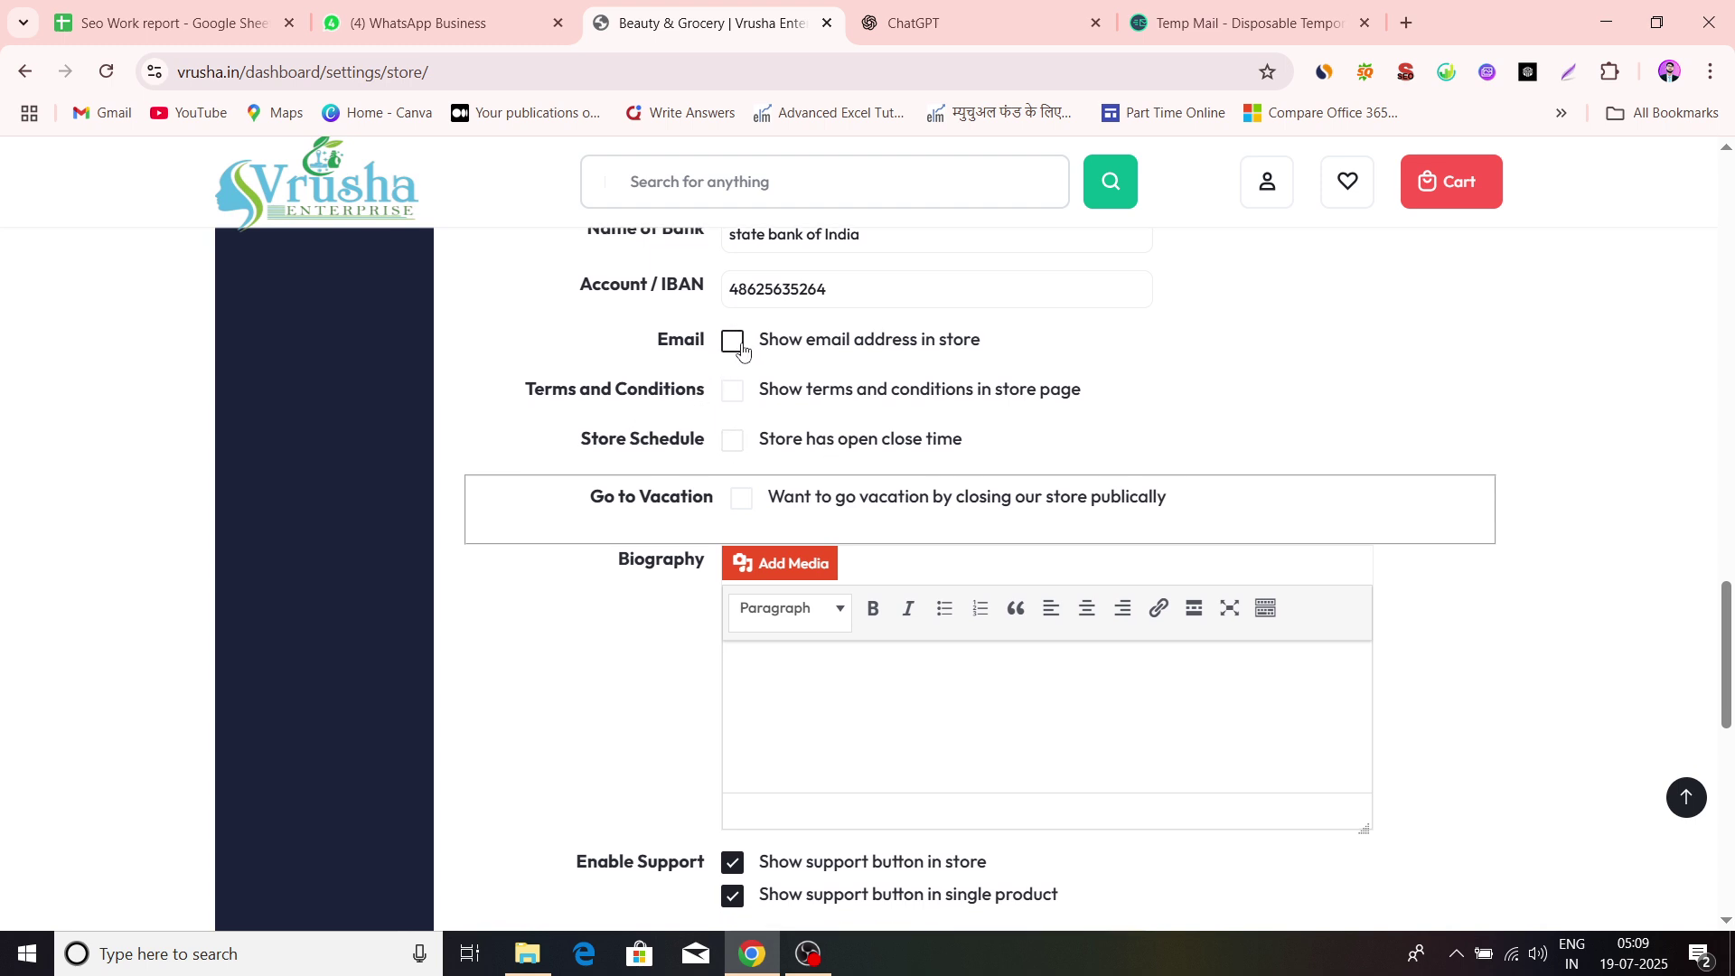
Enable 'Show terms and conditions in store page' and put the cursor in the empty TOC Details editor
click(742, 401)
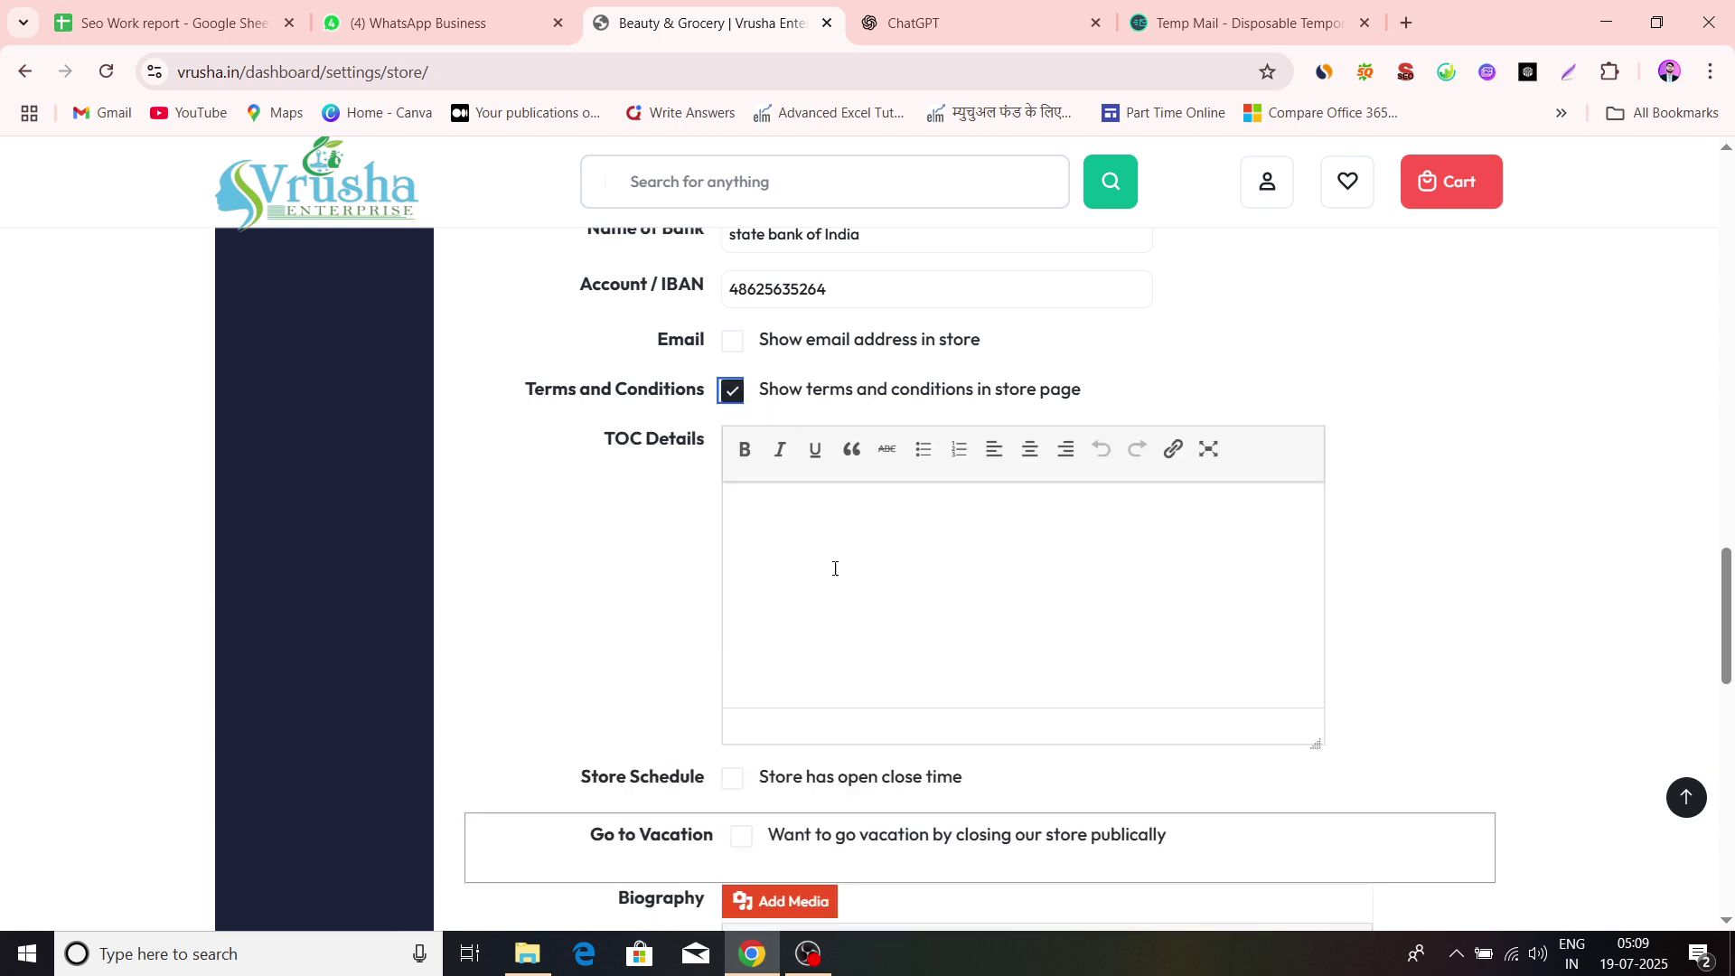
scroll(775, 539, down, 2)
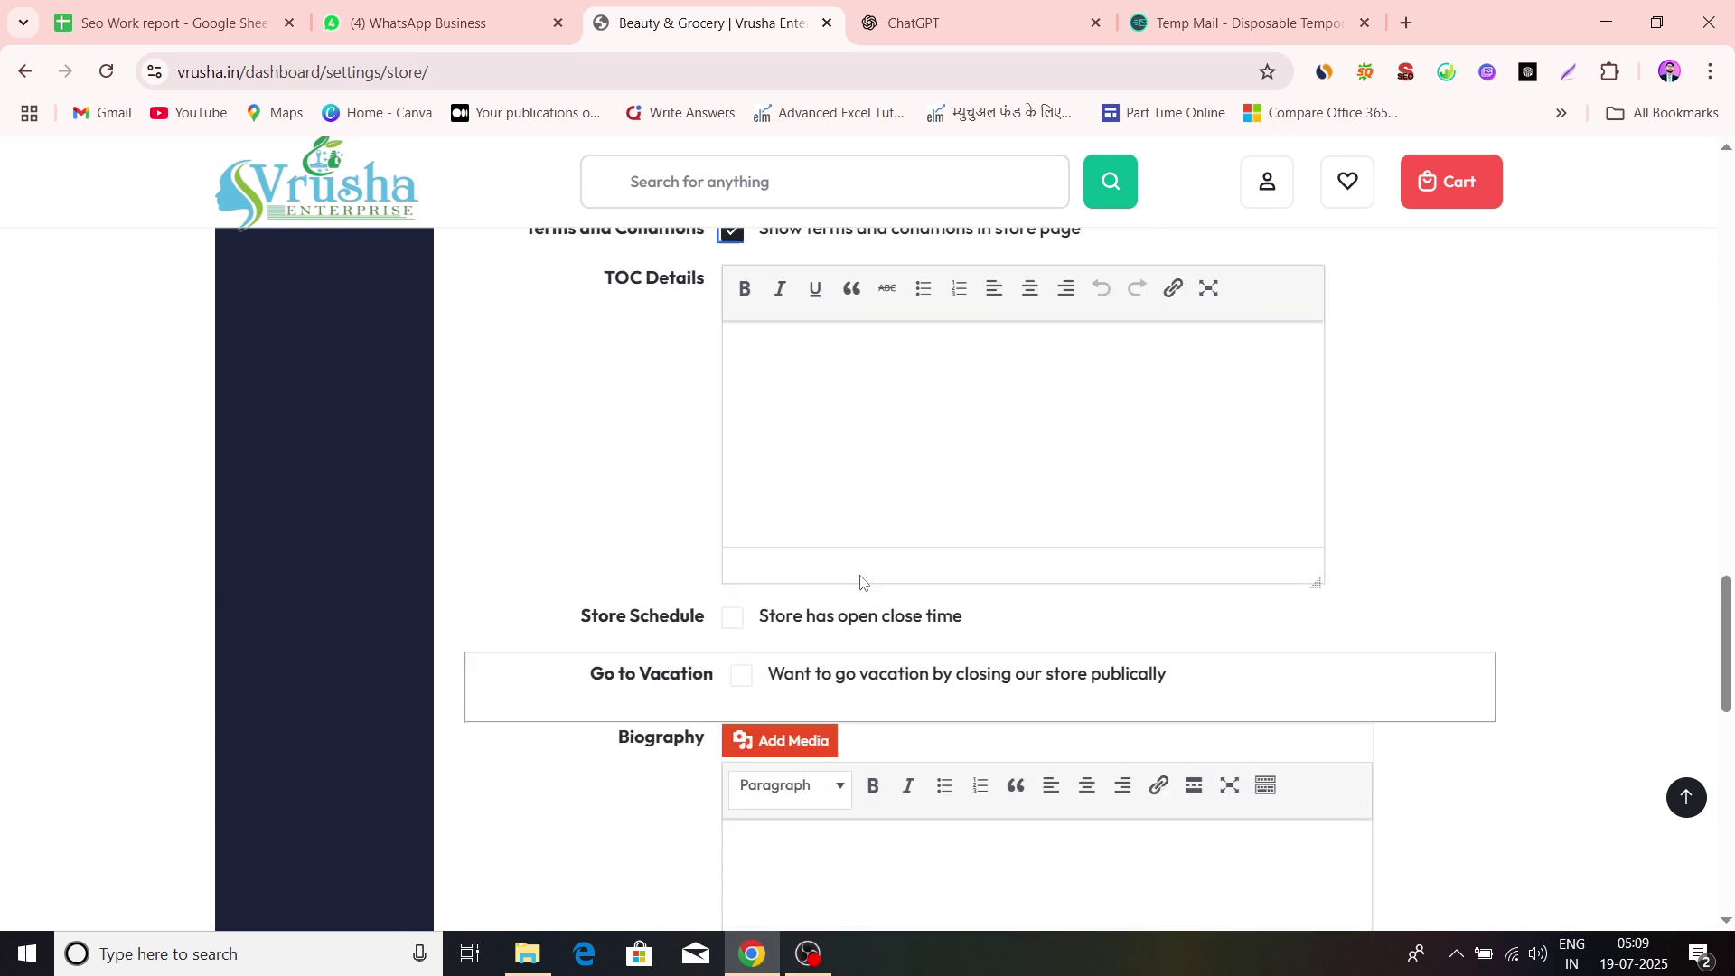
scroll(895, 532, up, 1)
click(890, 531)
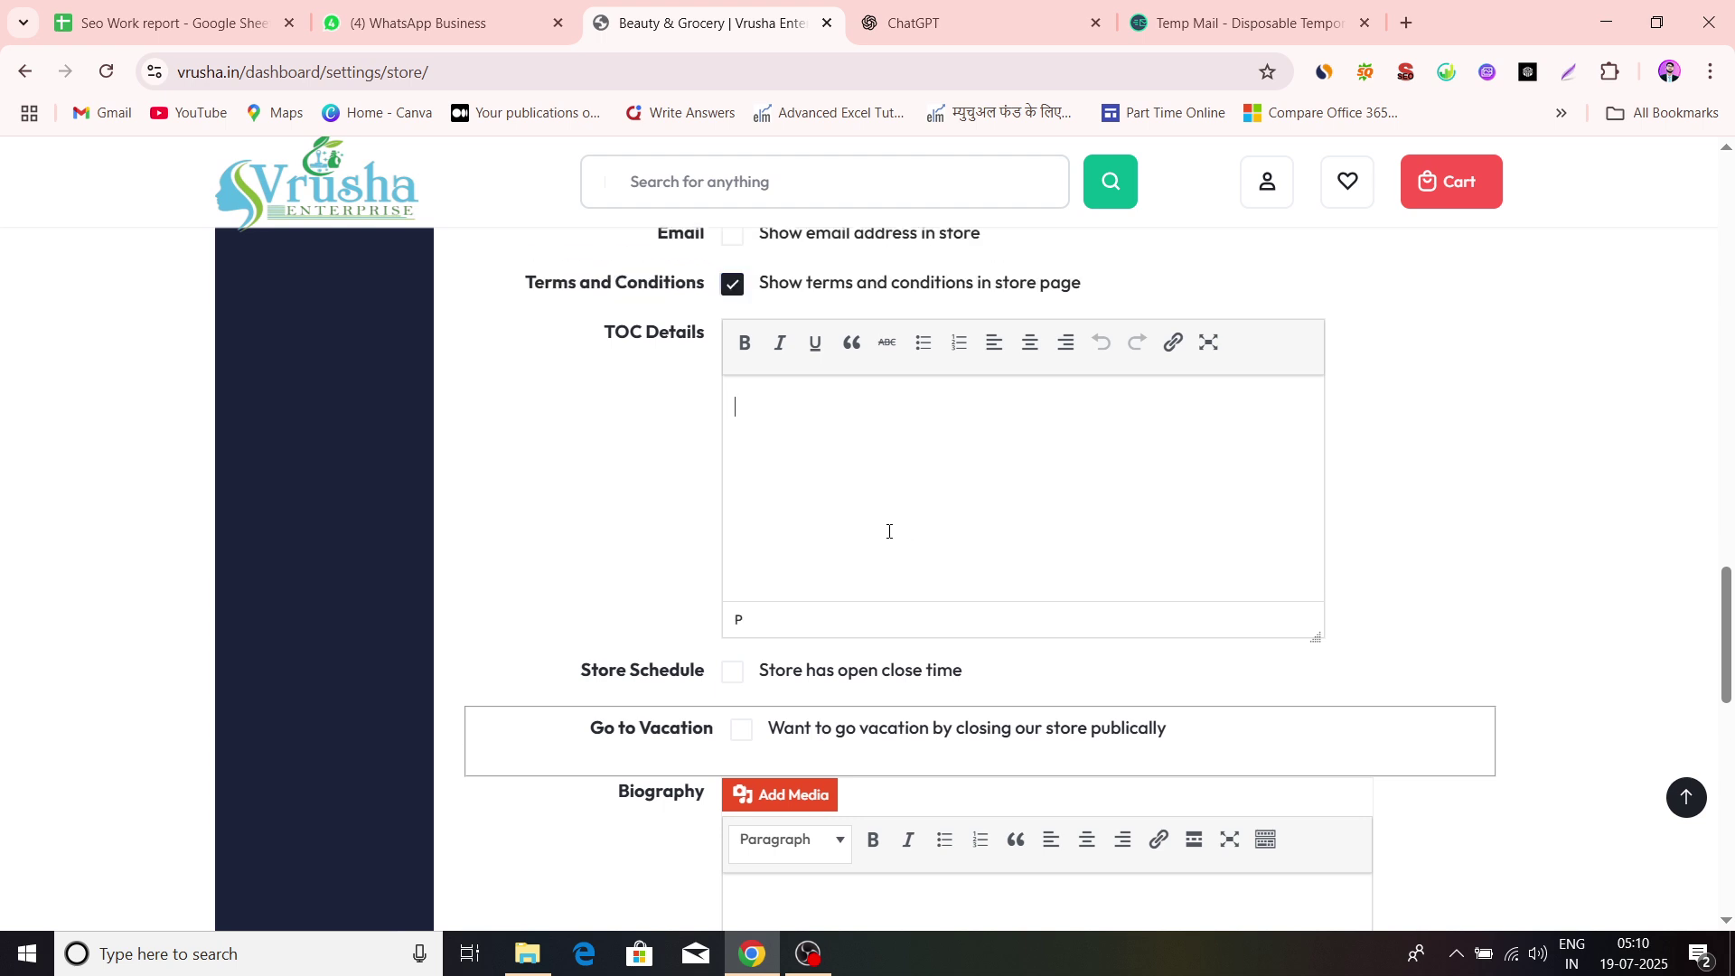
scroll(889, 532, down, 4)
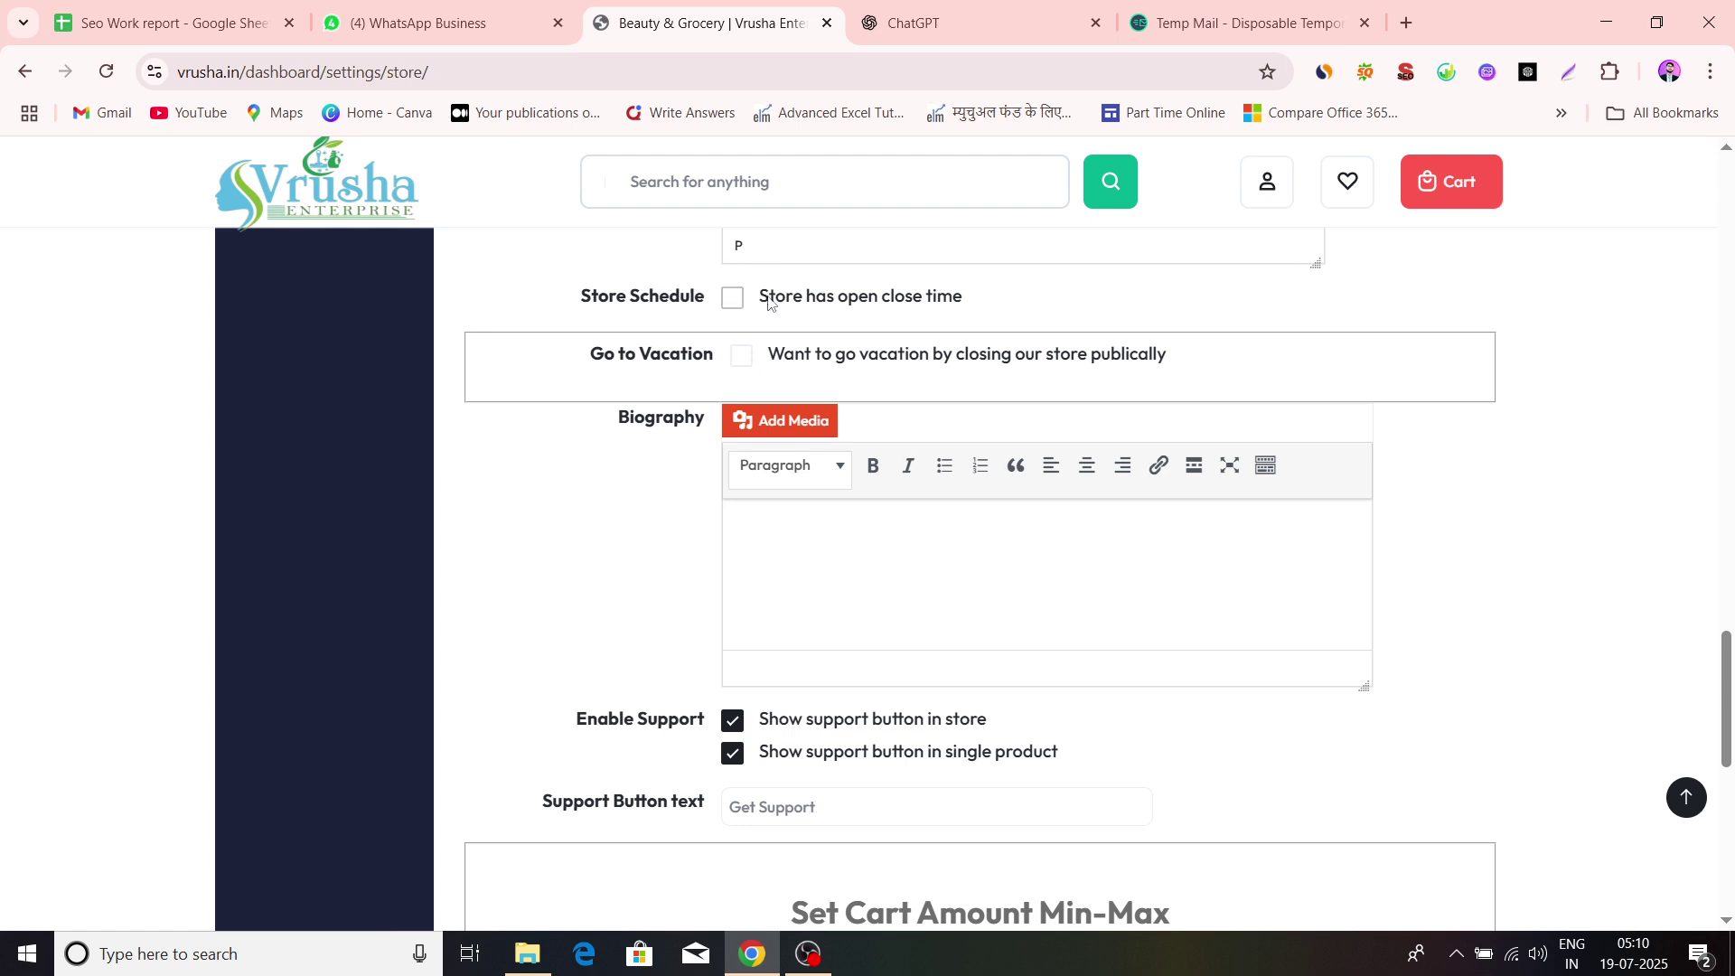
scroll(826, 379, up, 3)
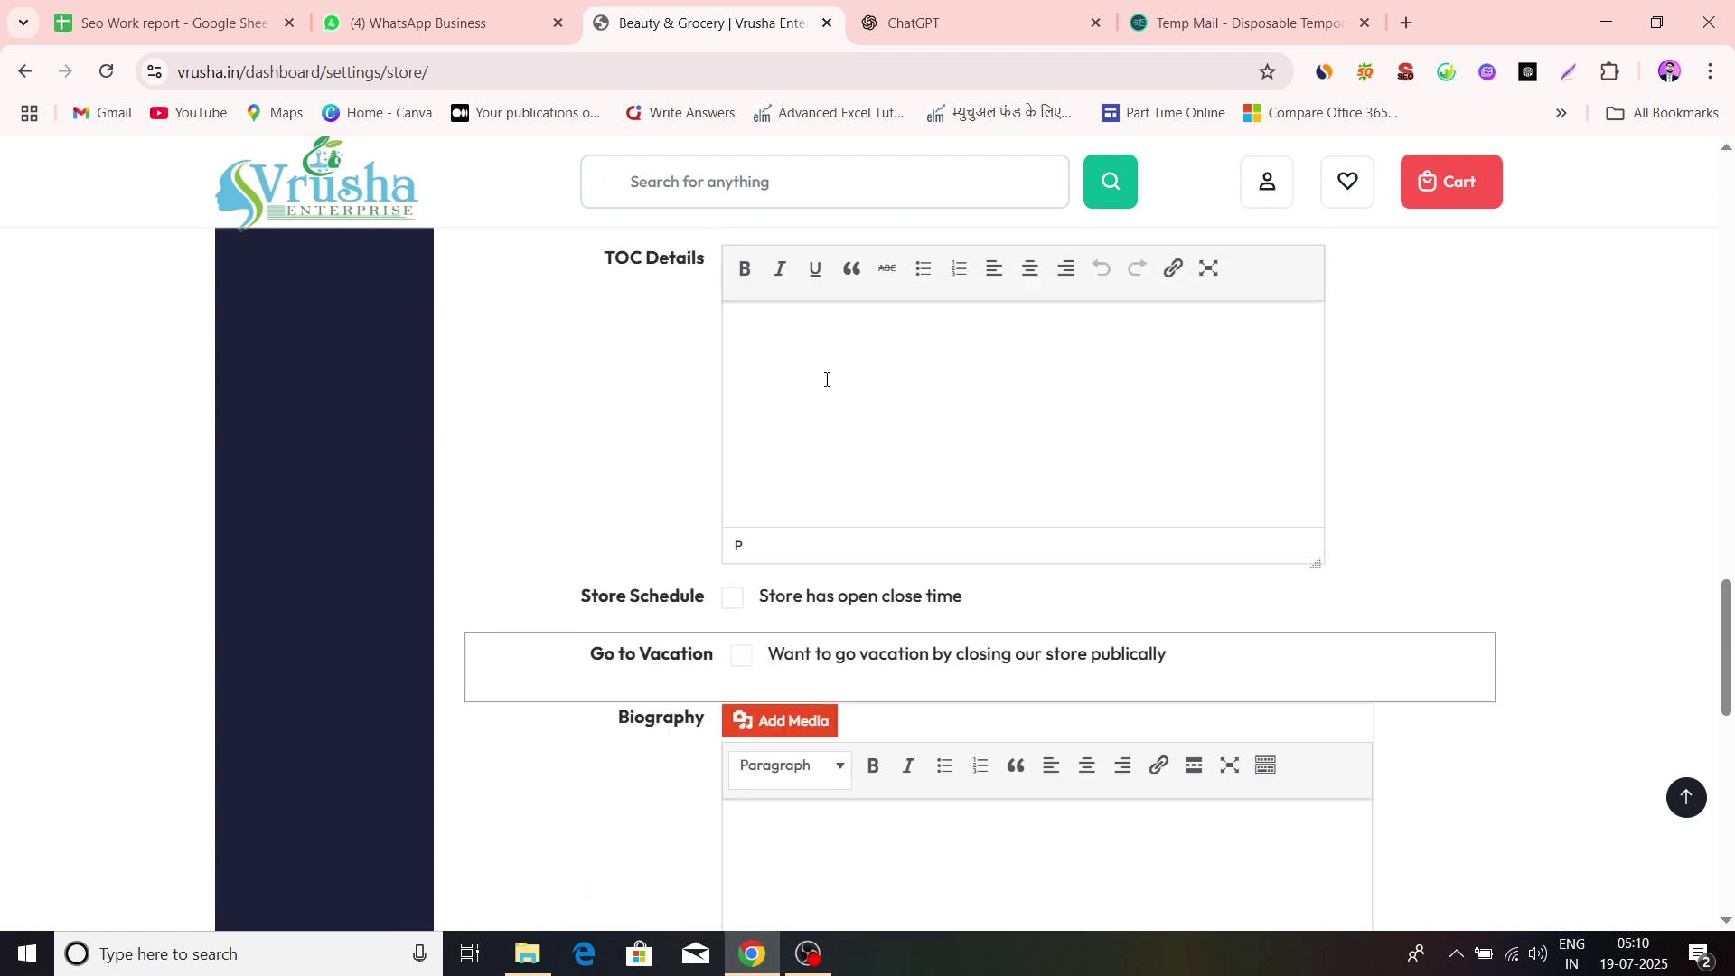
Select the Day Cream 'Formulated with…' paragraph in ChatGPT, then go back to the Vrusha tab
click(949, 22)
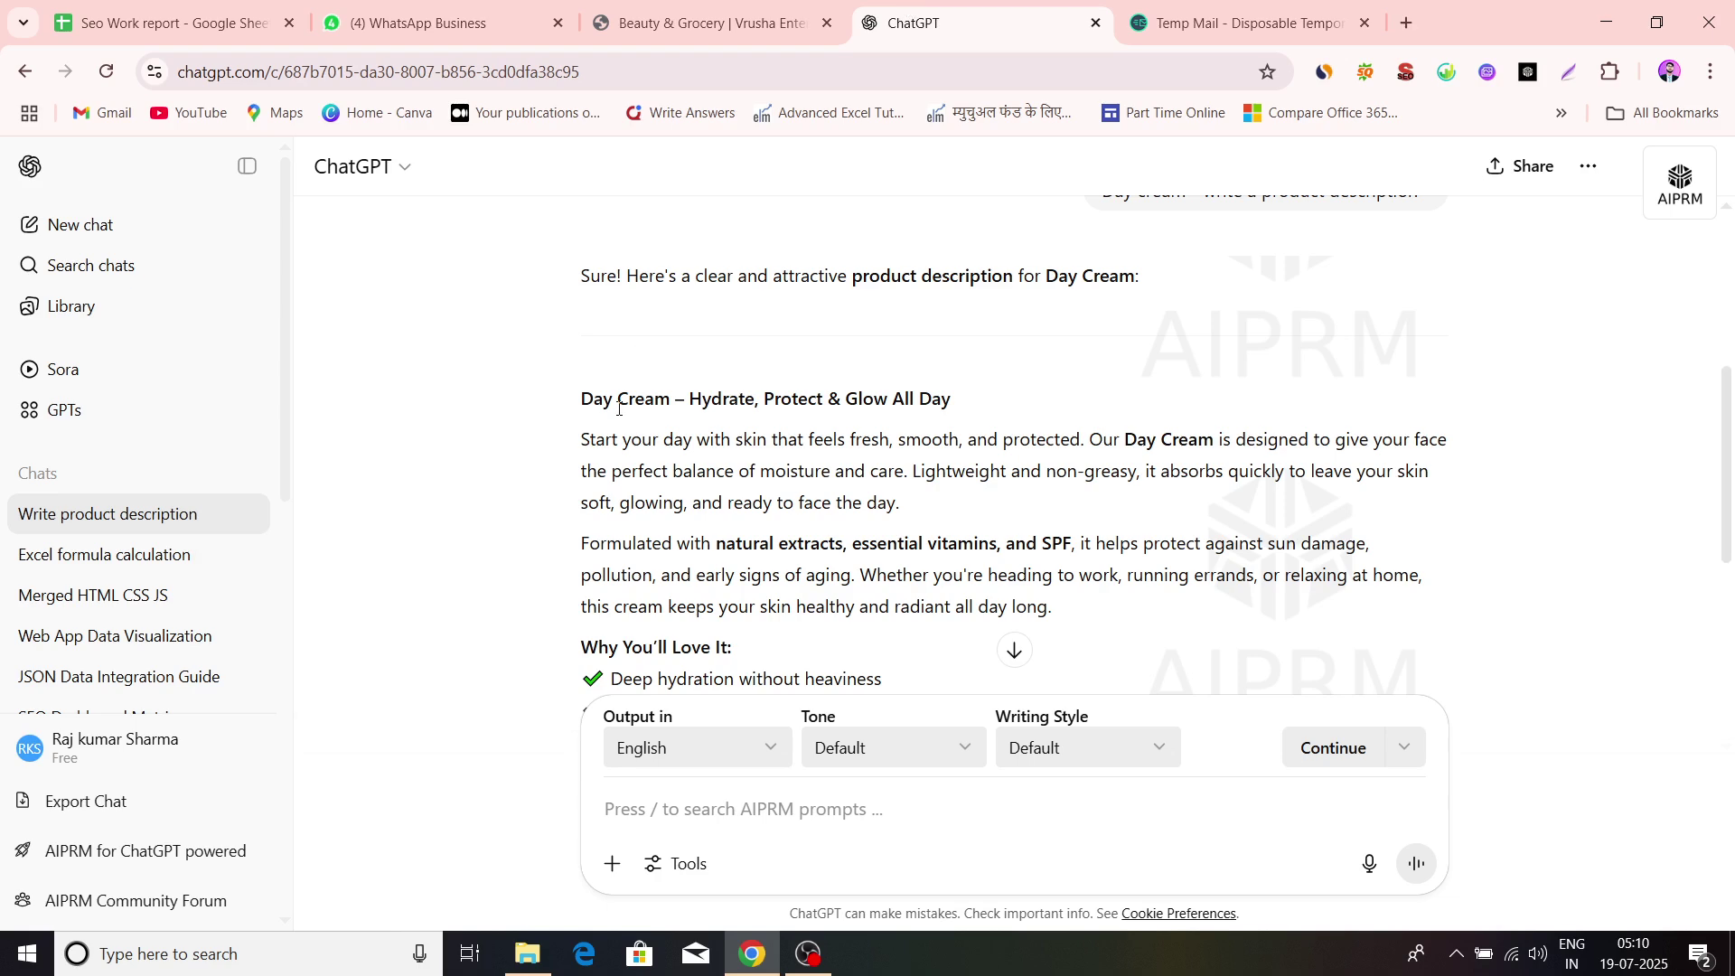
scroll(618, 415, up, 2)
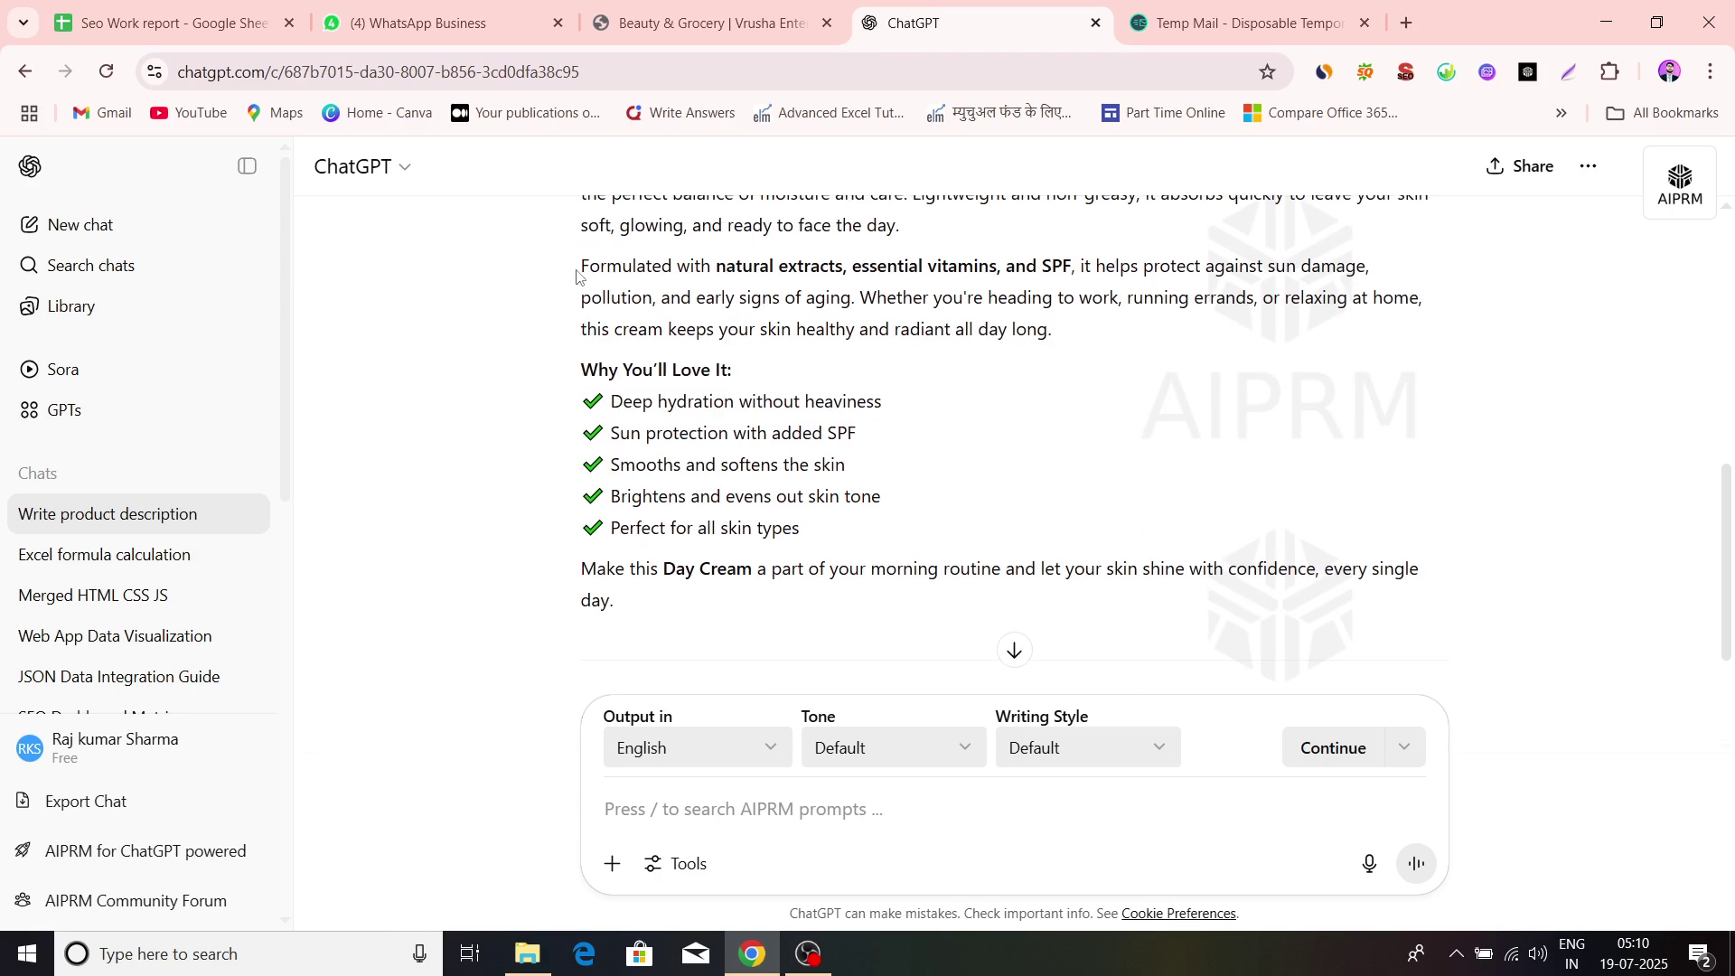
drag(577, 275, 858, 298)
click(1070, 335)
drag(1059, 335, 554, 282)
key(ctrl+c)
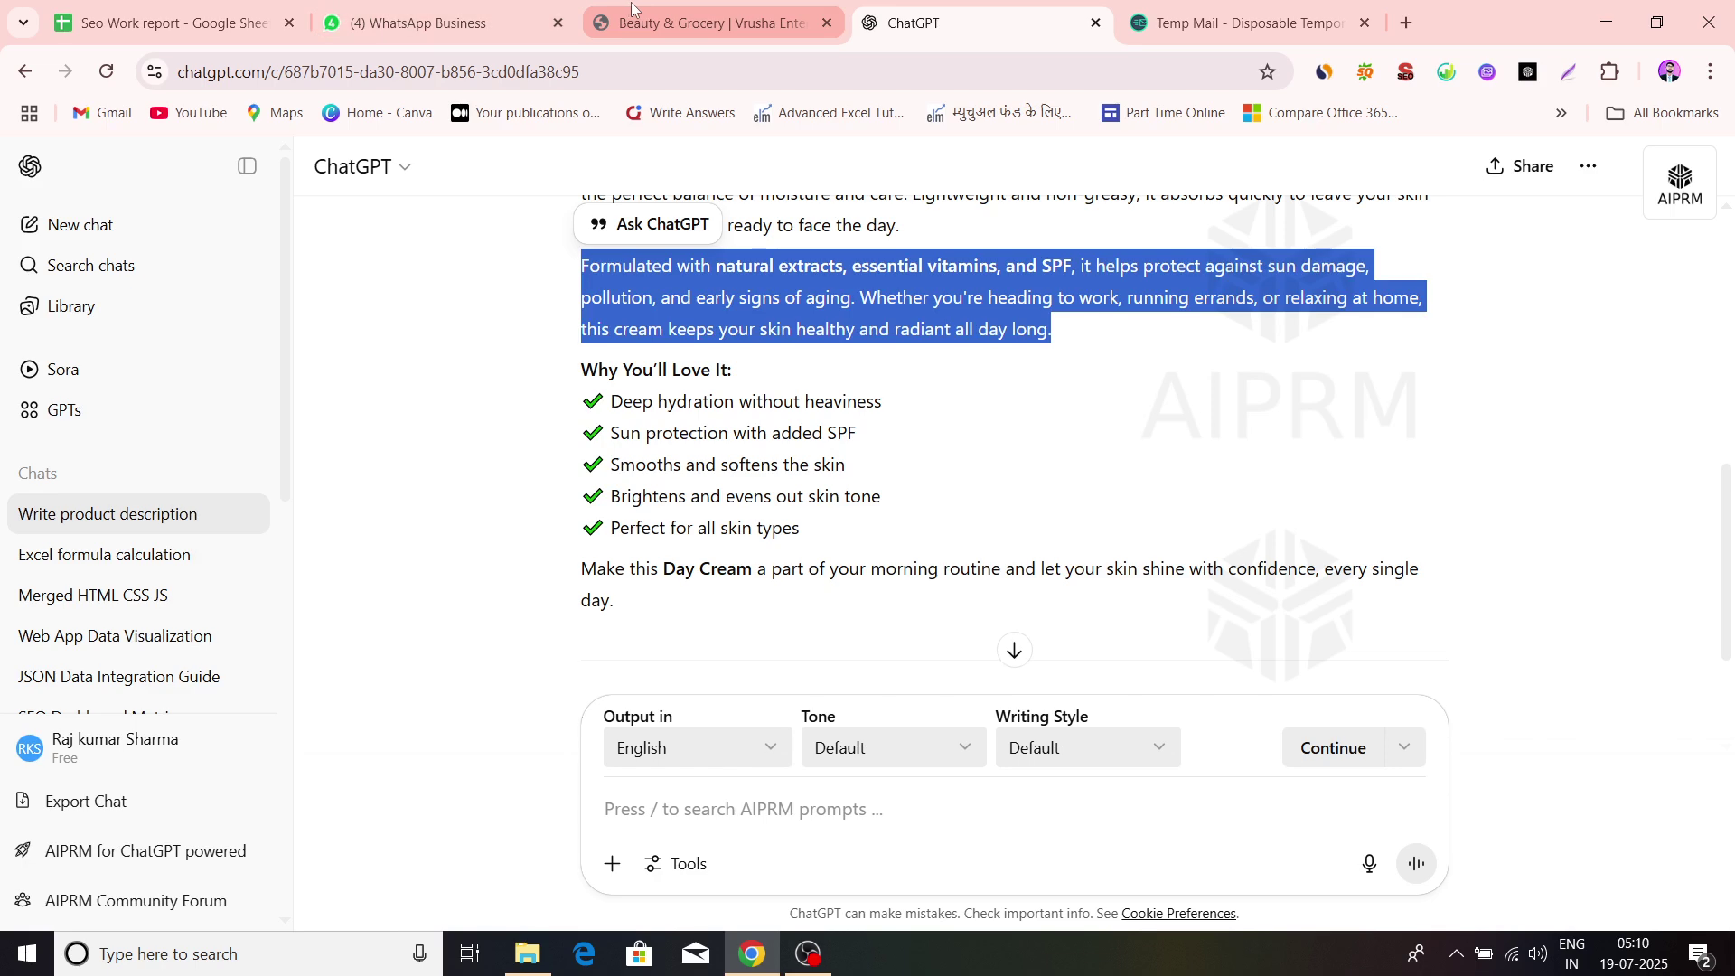
click(709, 23)
Paste the Day Cream paragraph into TOC Details, leaving store opening/closing times off
key(ctrl+v)
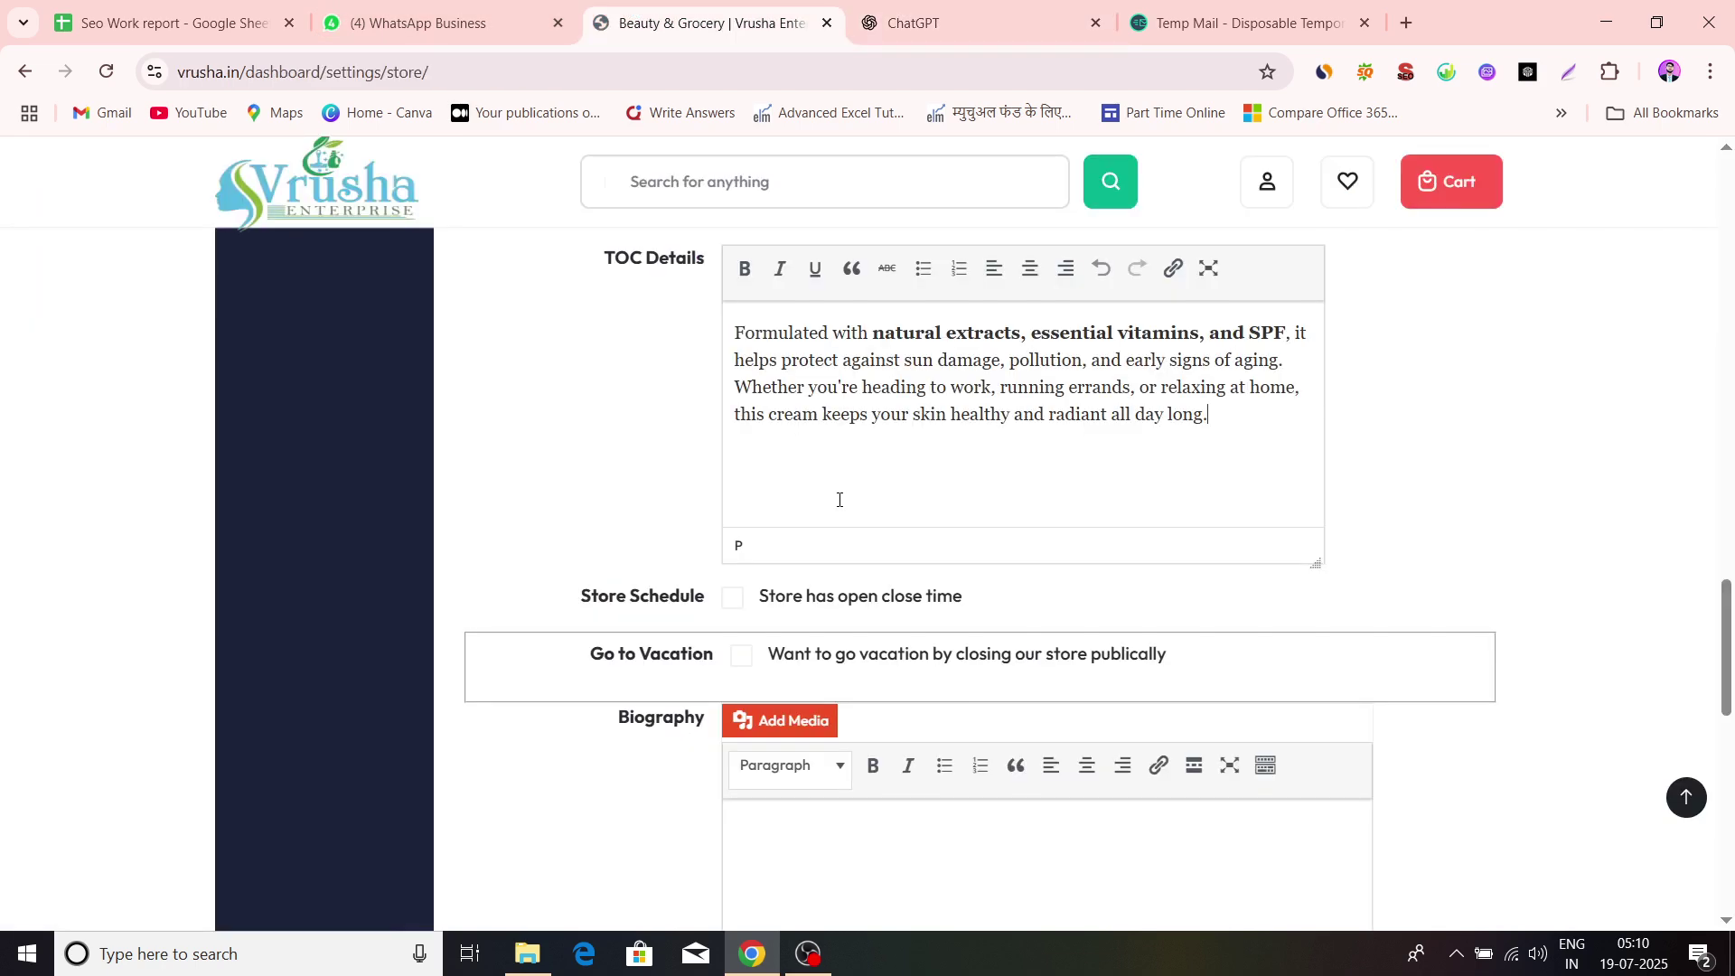
scroll(1387, 515, up, 2)
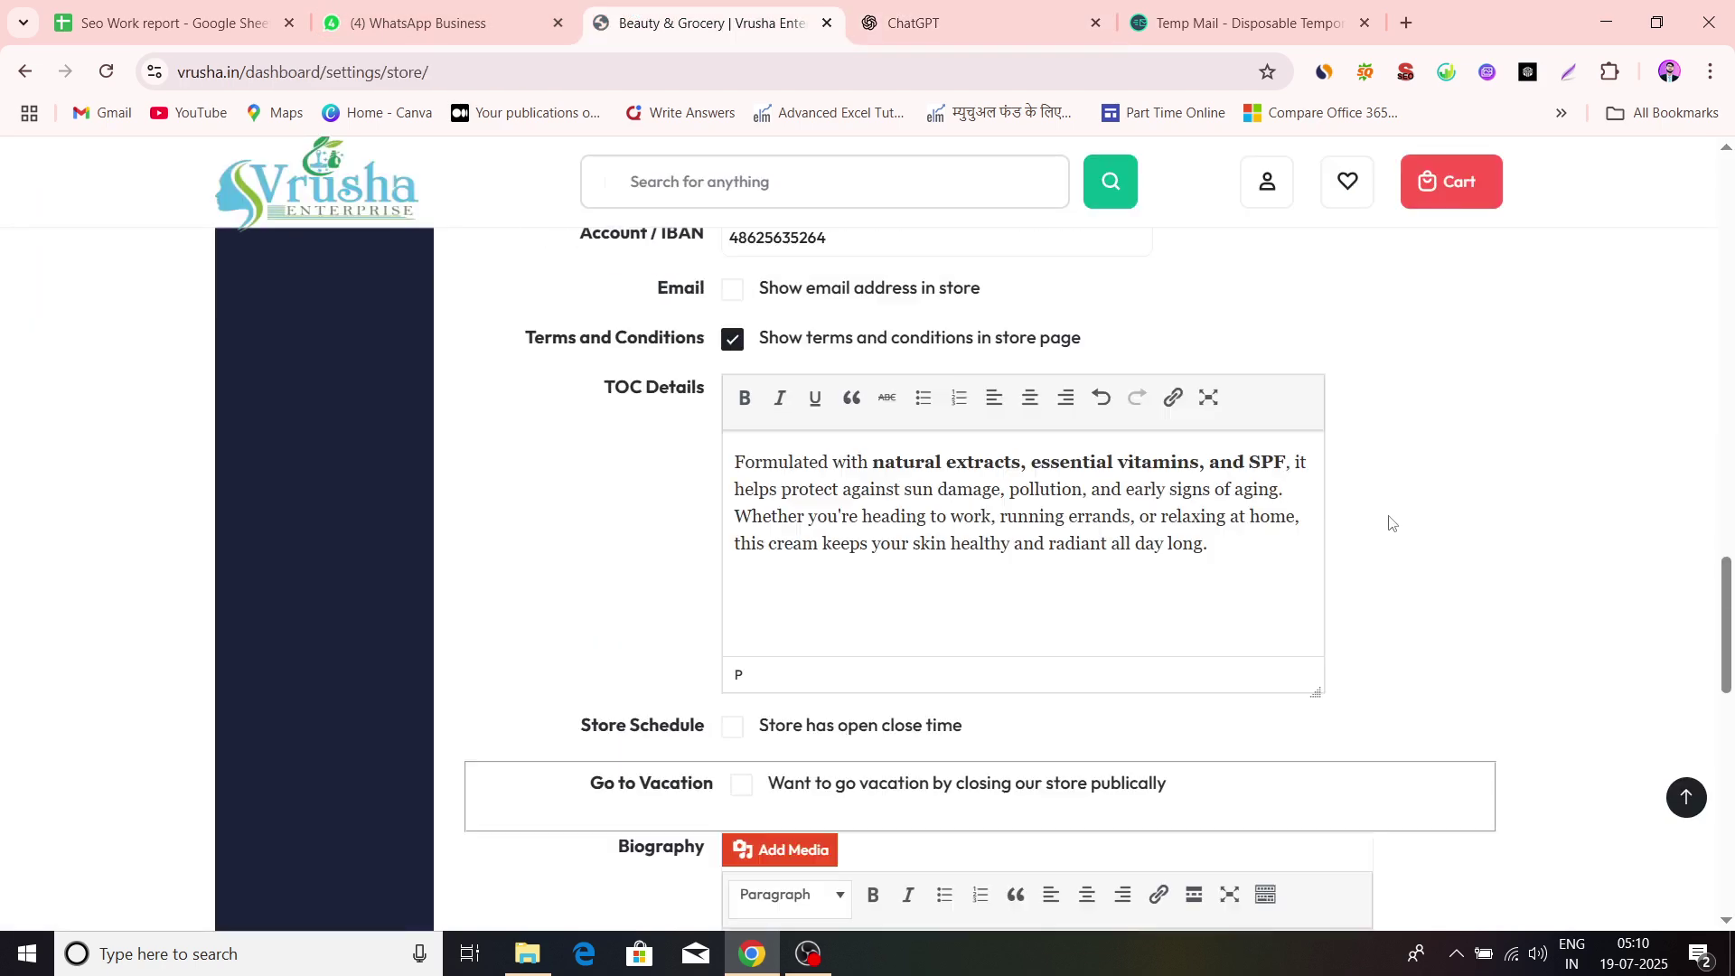
scroll(673, 516, down, 5)
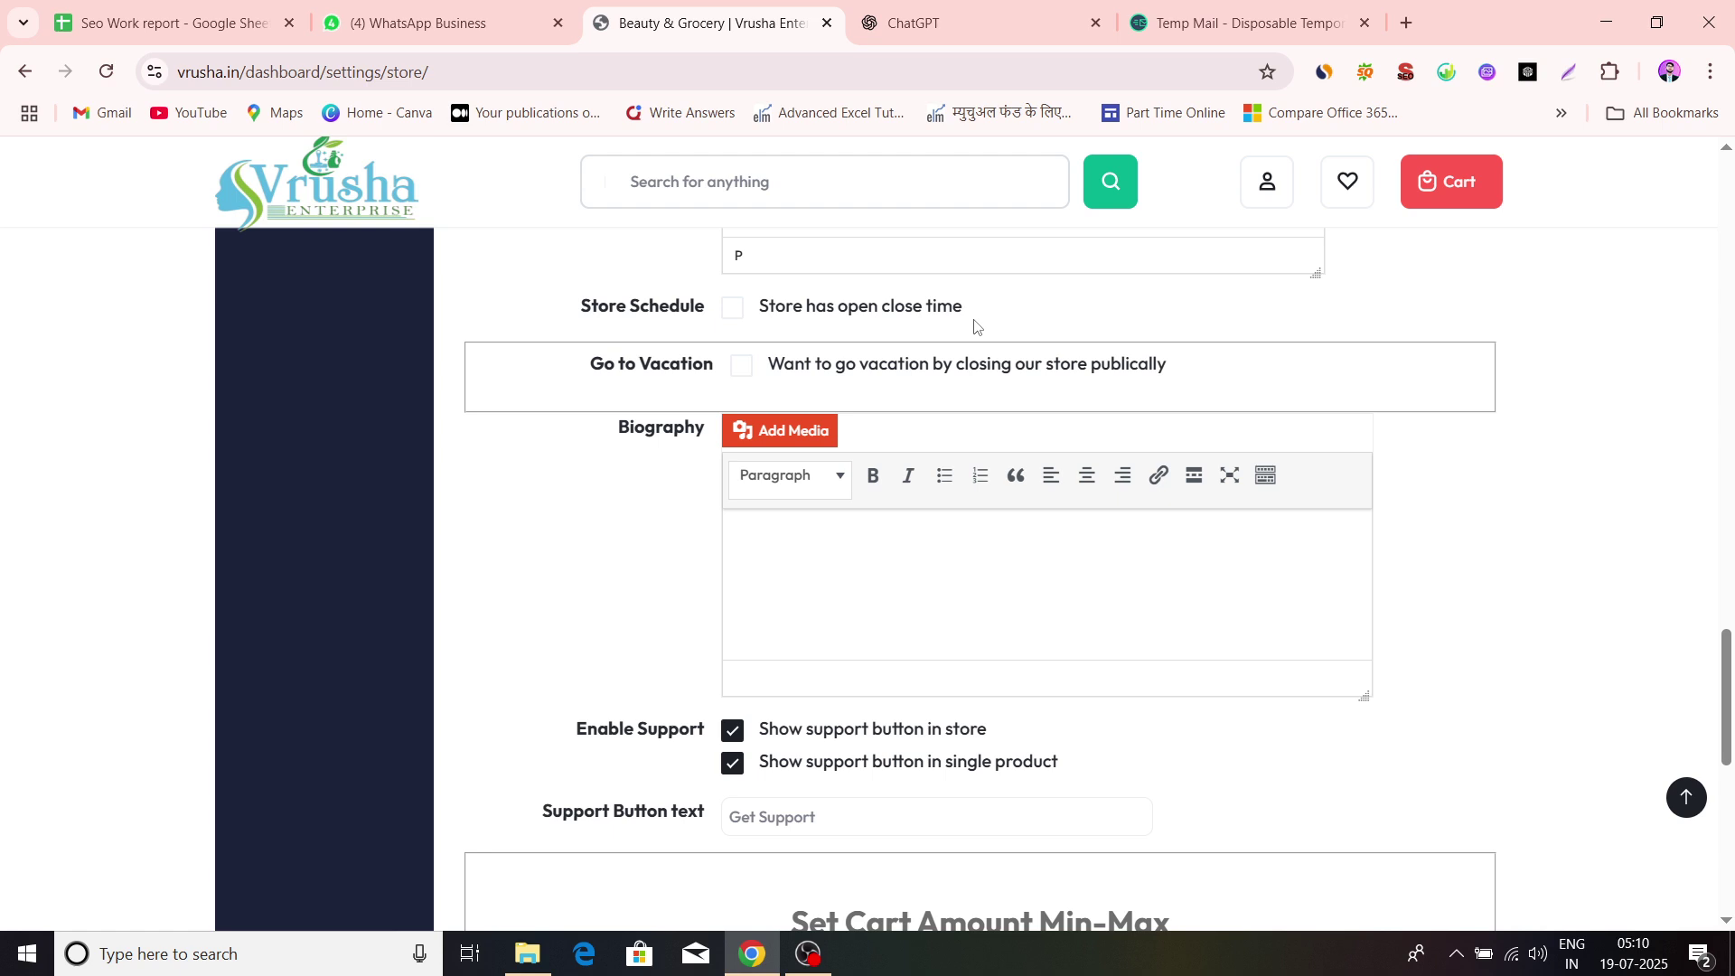
click(732, 308)
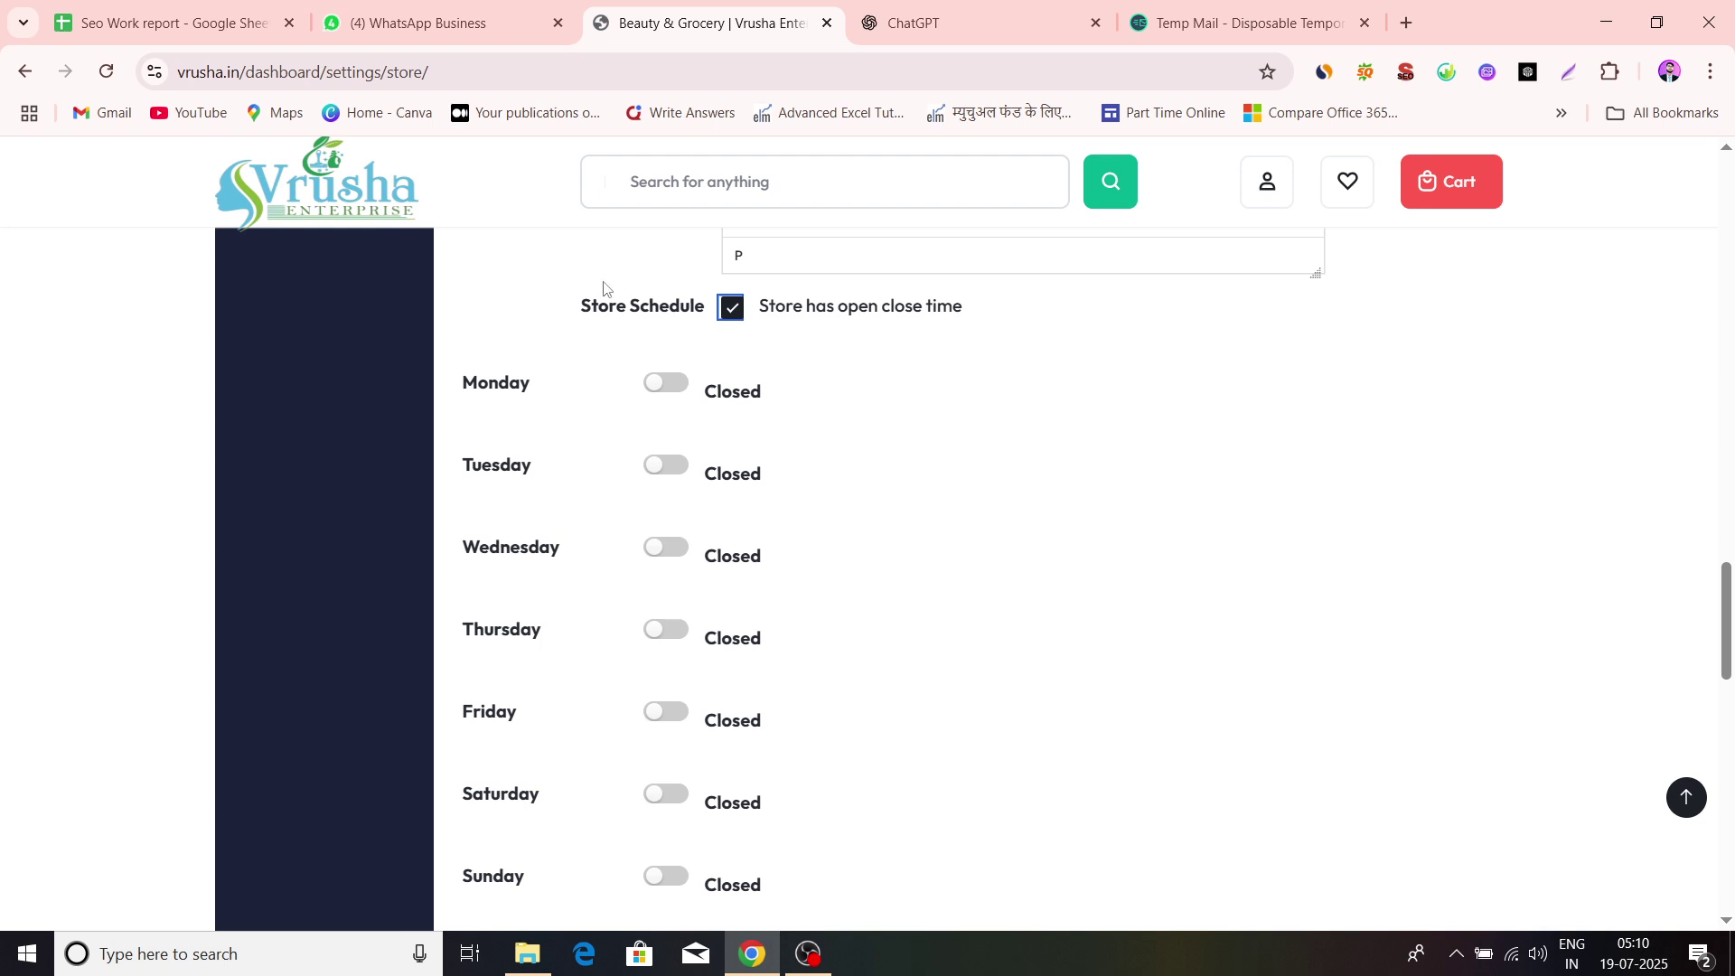
click(732, 309)
Scroll to Set Cart Amount Min-Max and keep the minimum and maximum order amounts at 0
scroll(876, 395, down, 1)
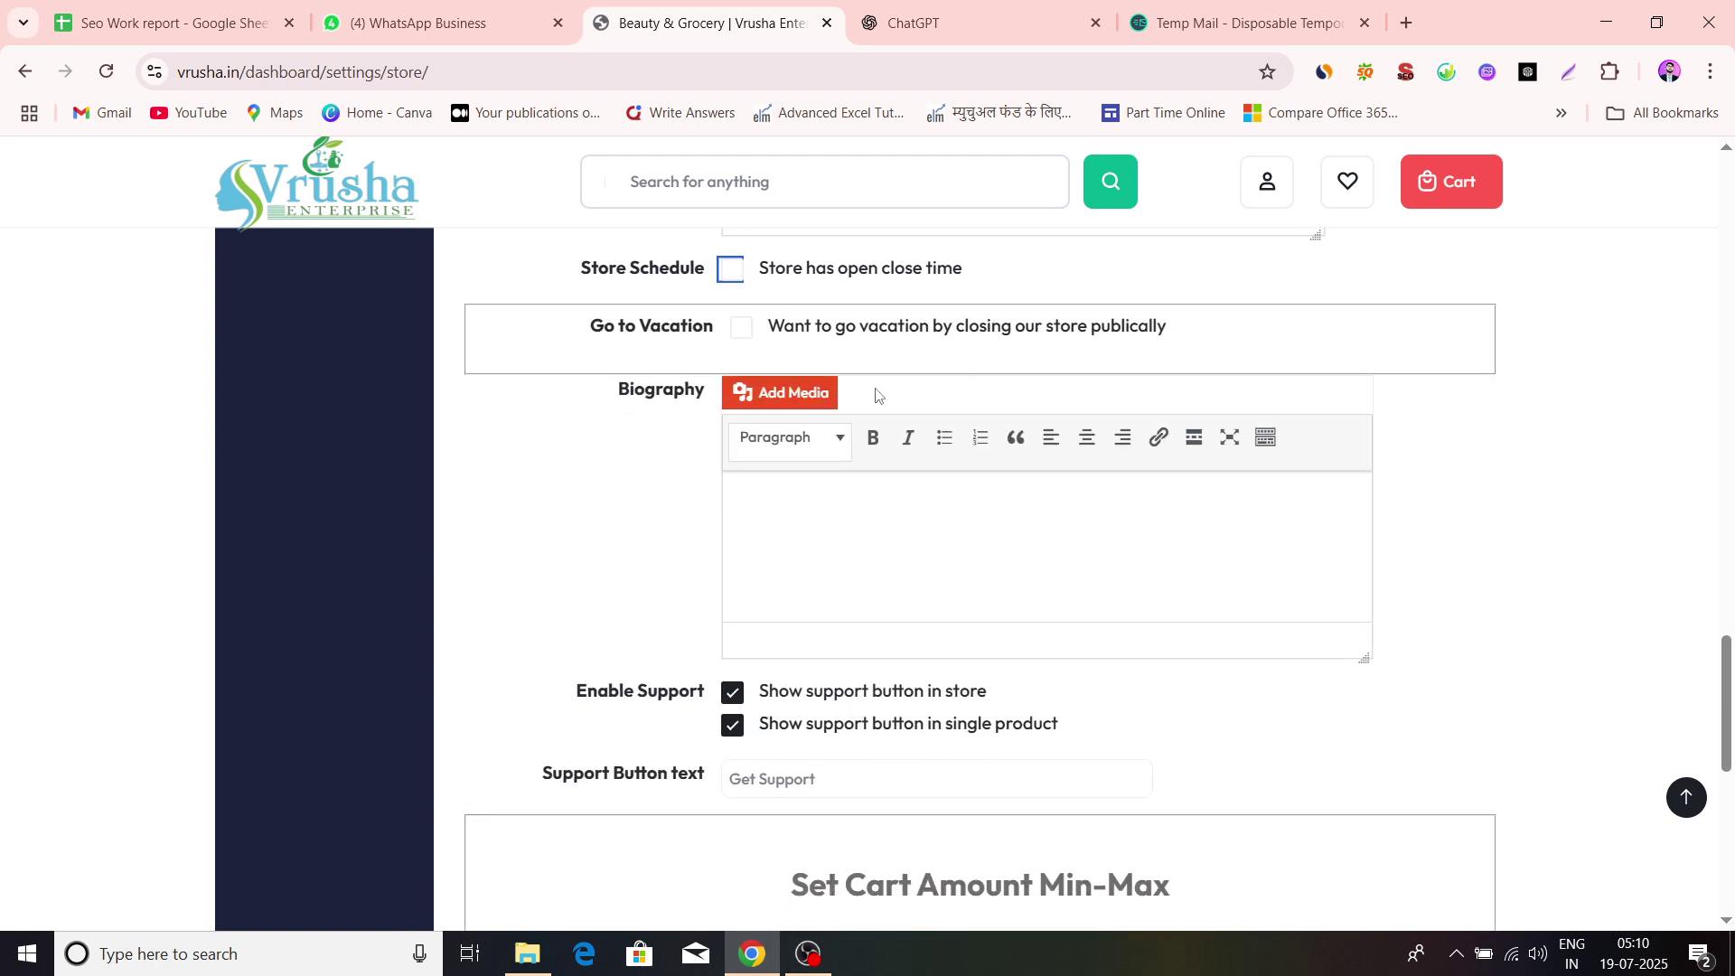
scroll(632, 449, down, 1)
scroll(848, 469, up, 4)
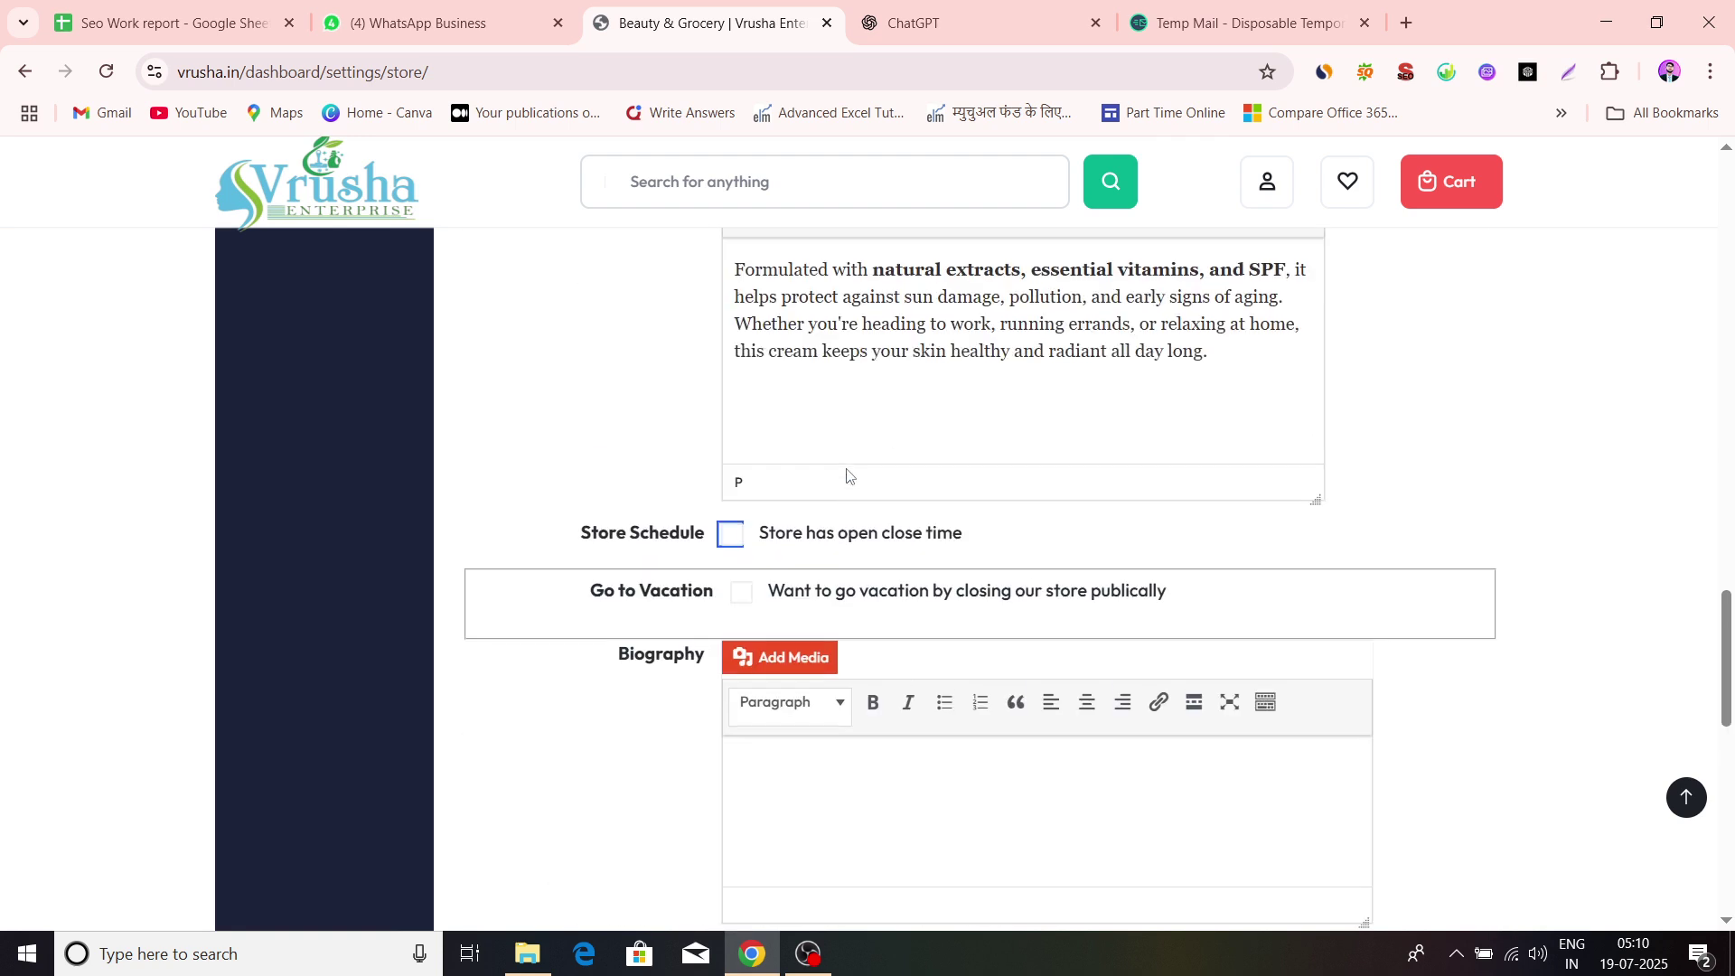
scroll(597, 542, down, 2)
scroll(783, 572, down, 4)
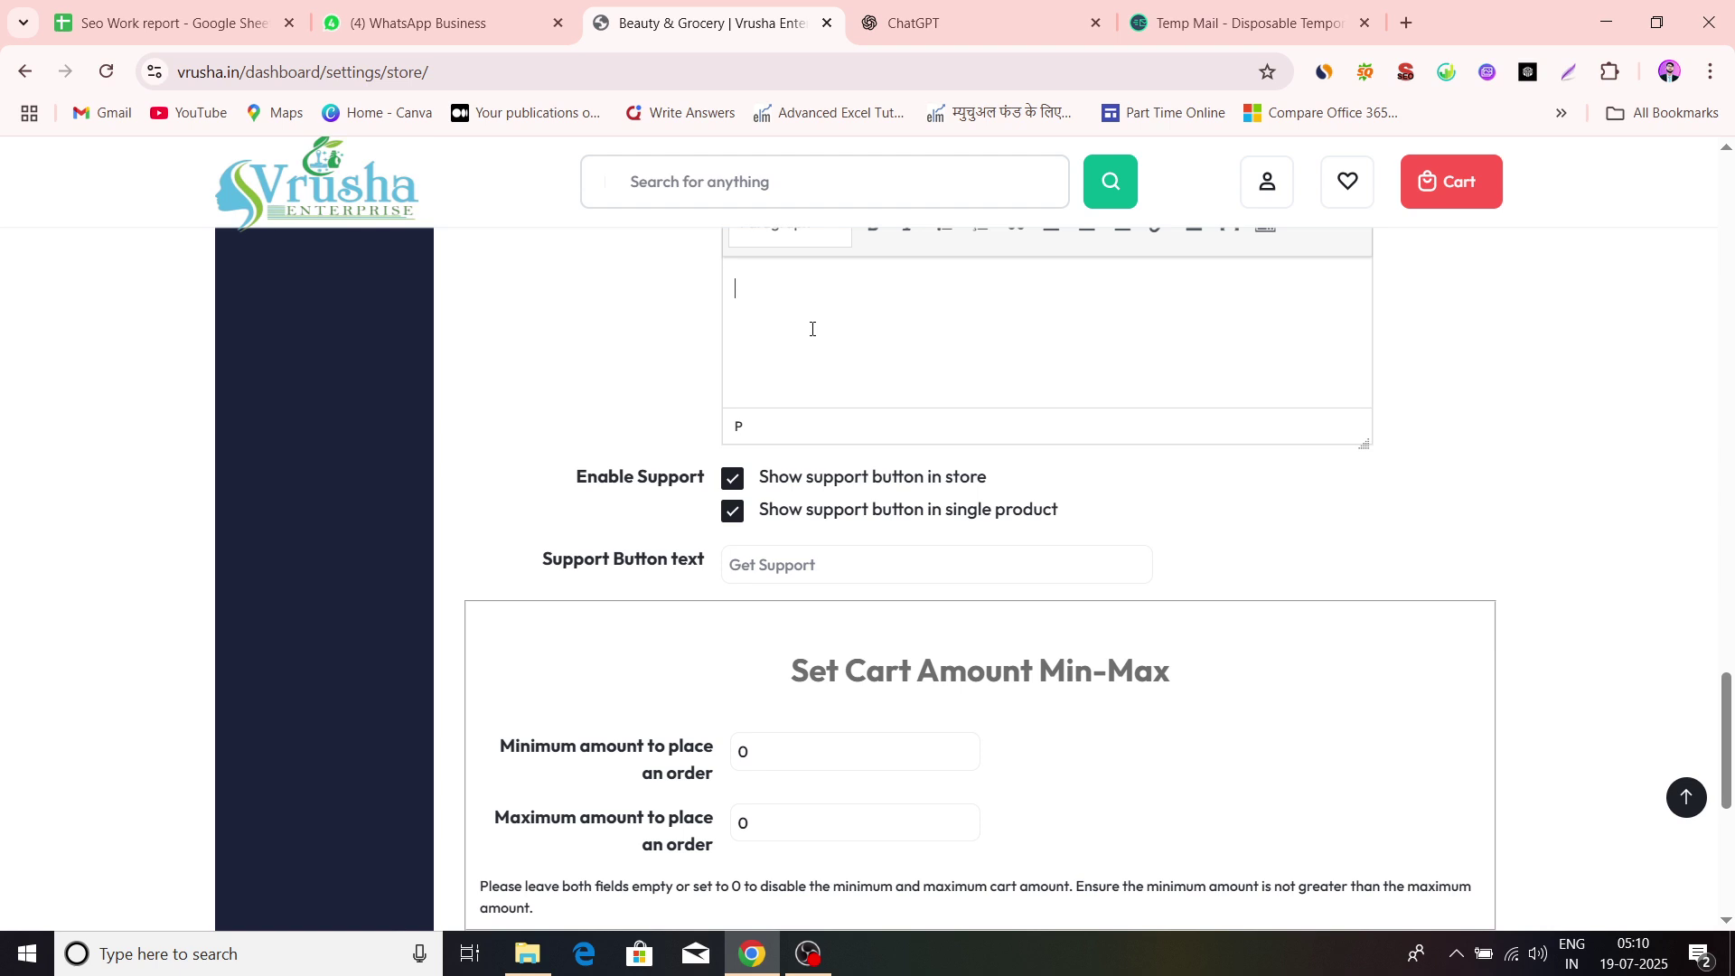
scroll(1053, 432, down, 2)
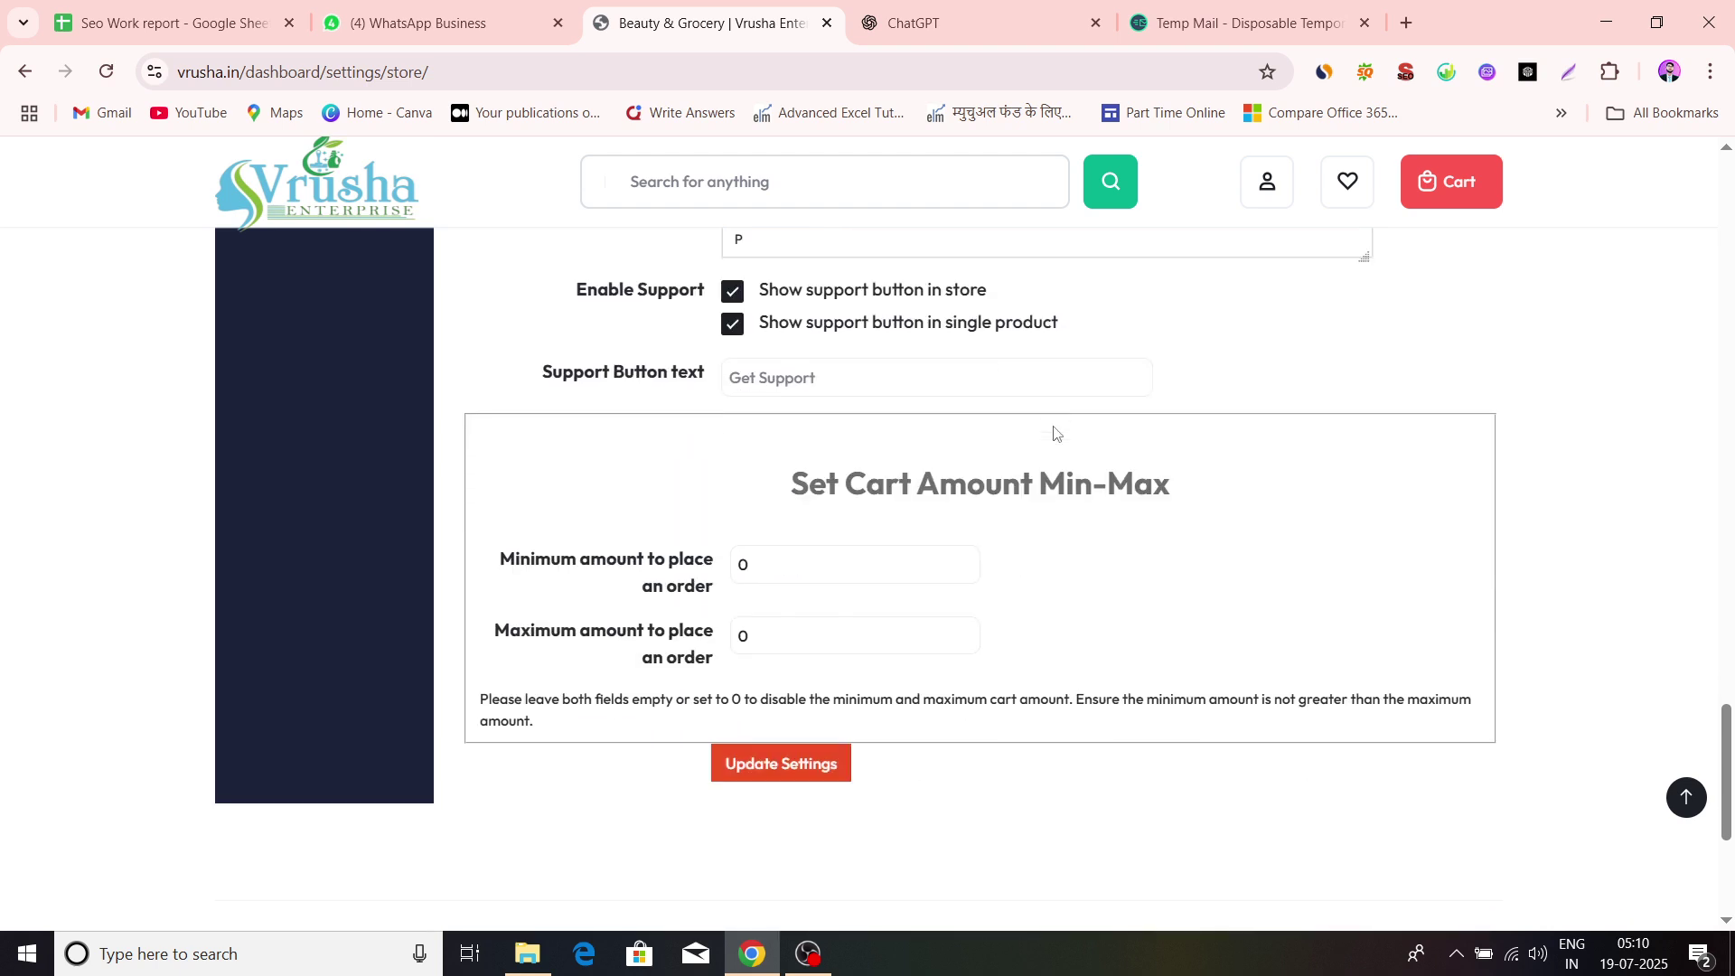
scroll(639, 500, up, 1)
scroll(708, 486, down, 1)
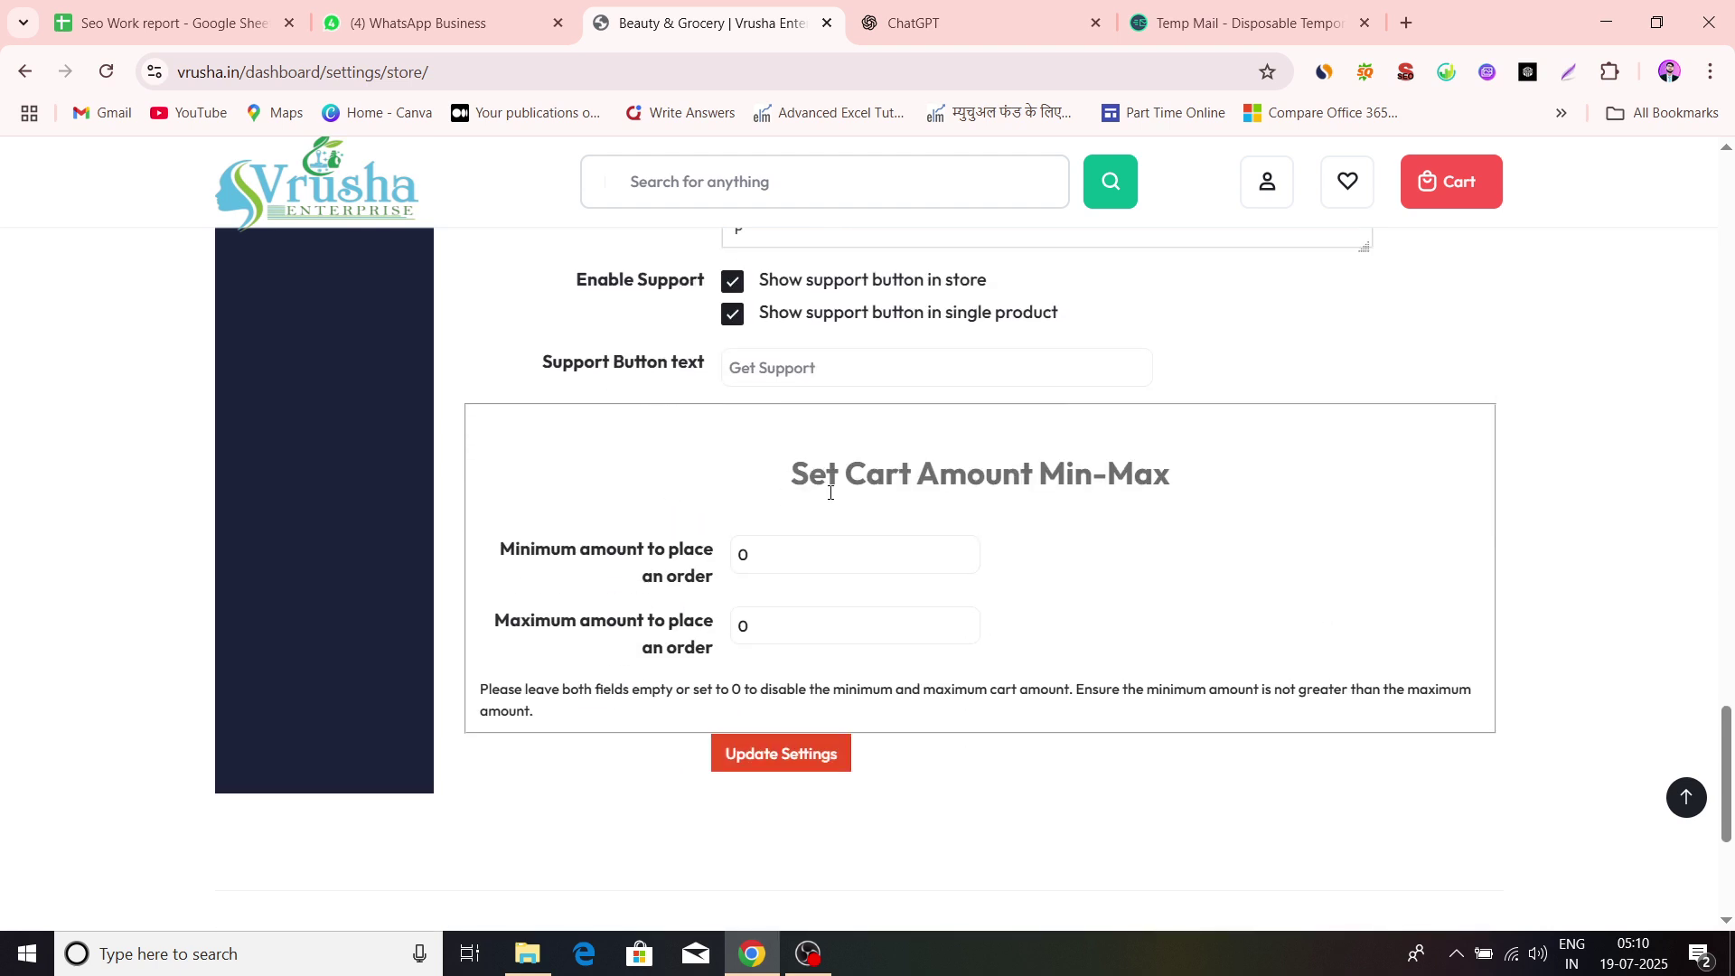
scroll(845, 493, down, 1)
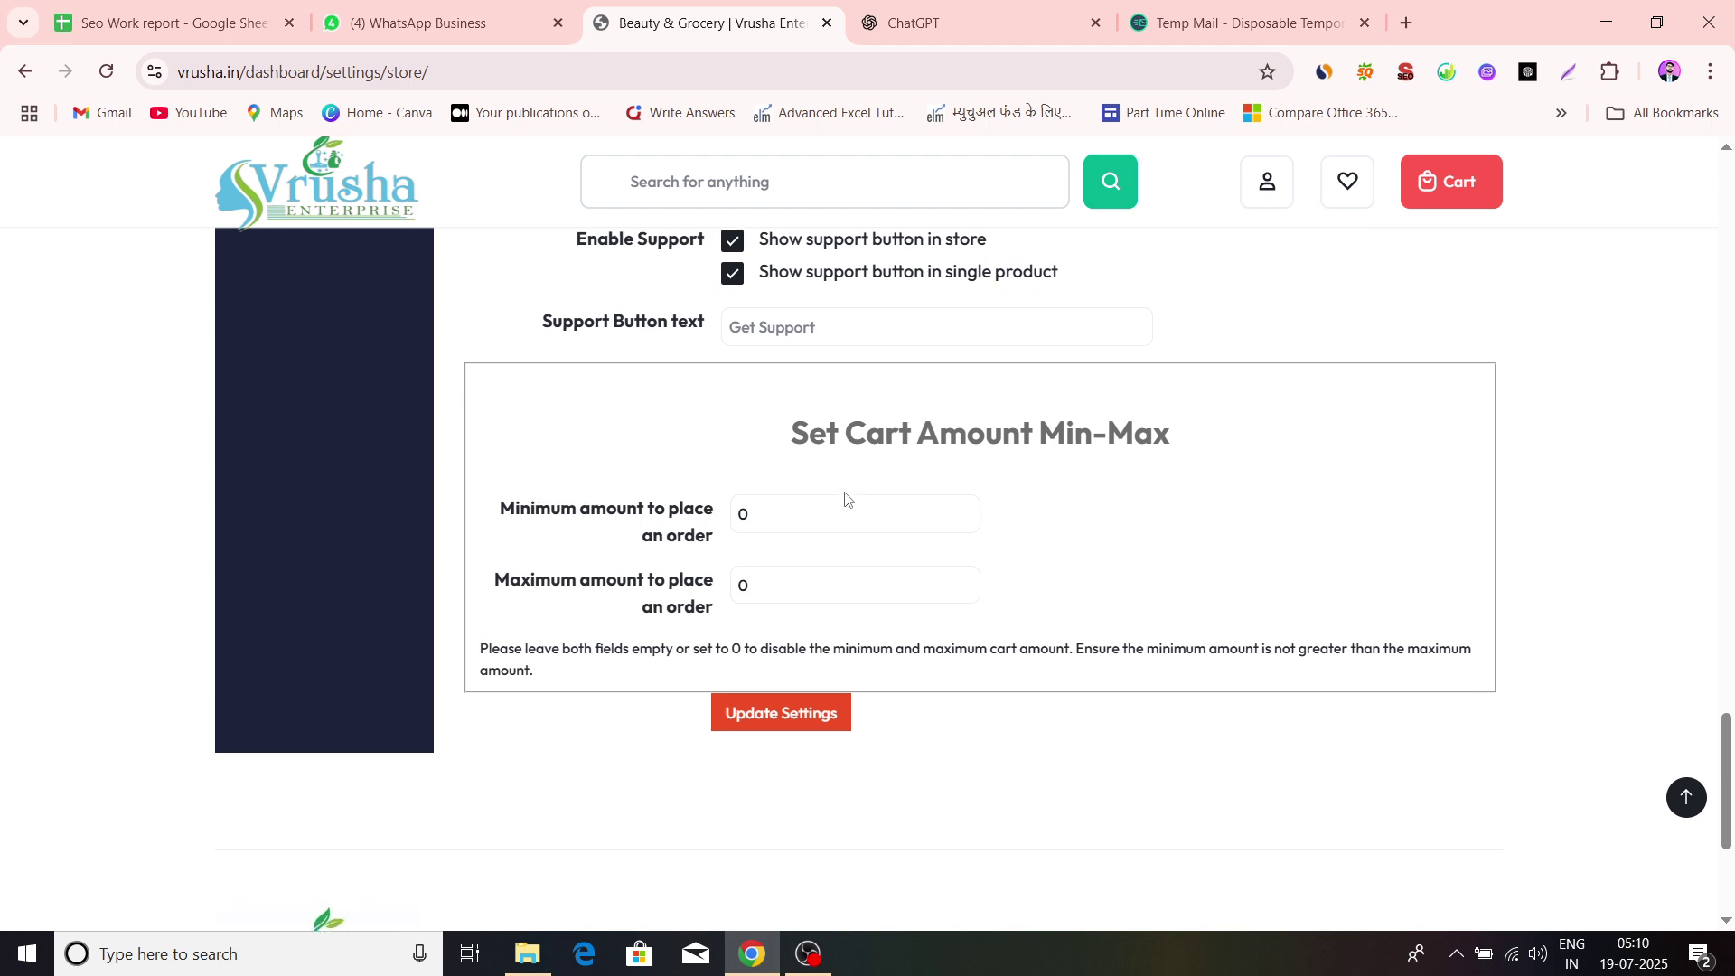
click(757, 507)
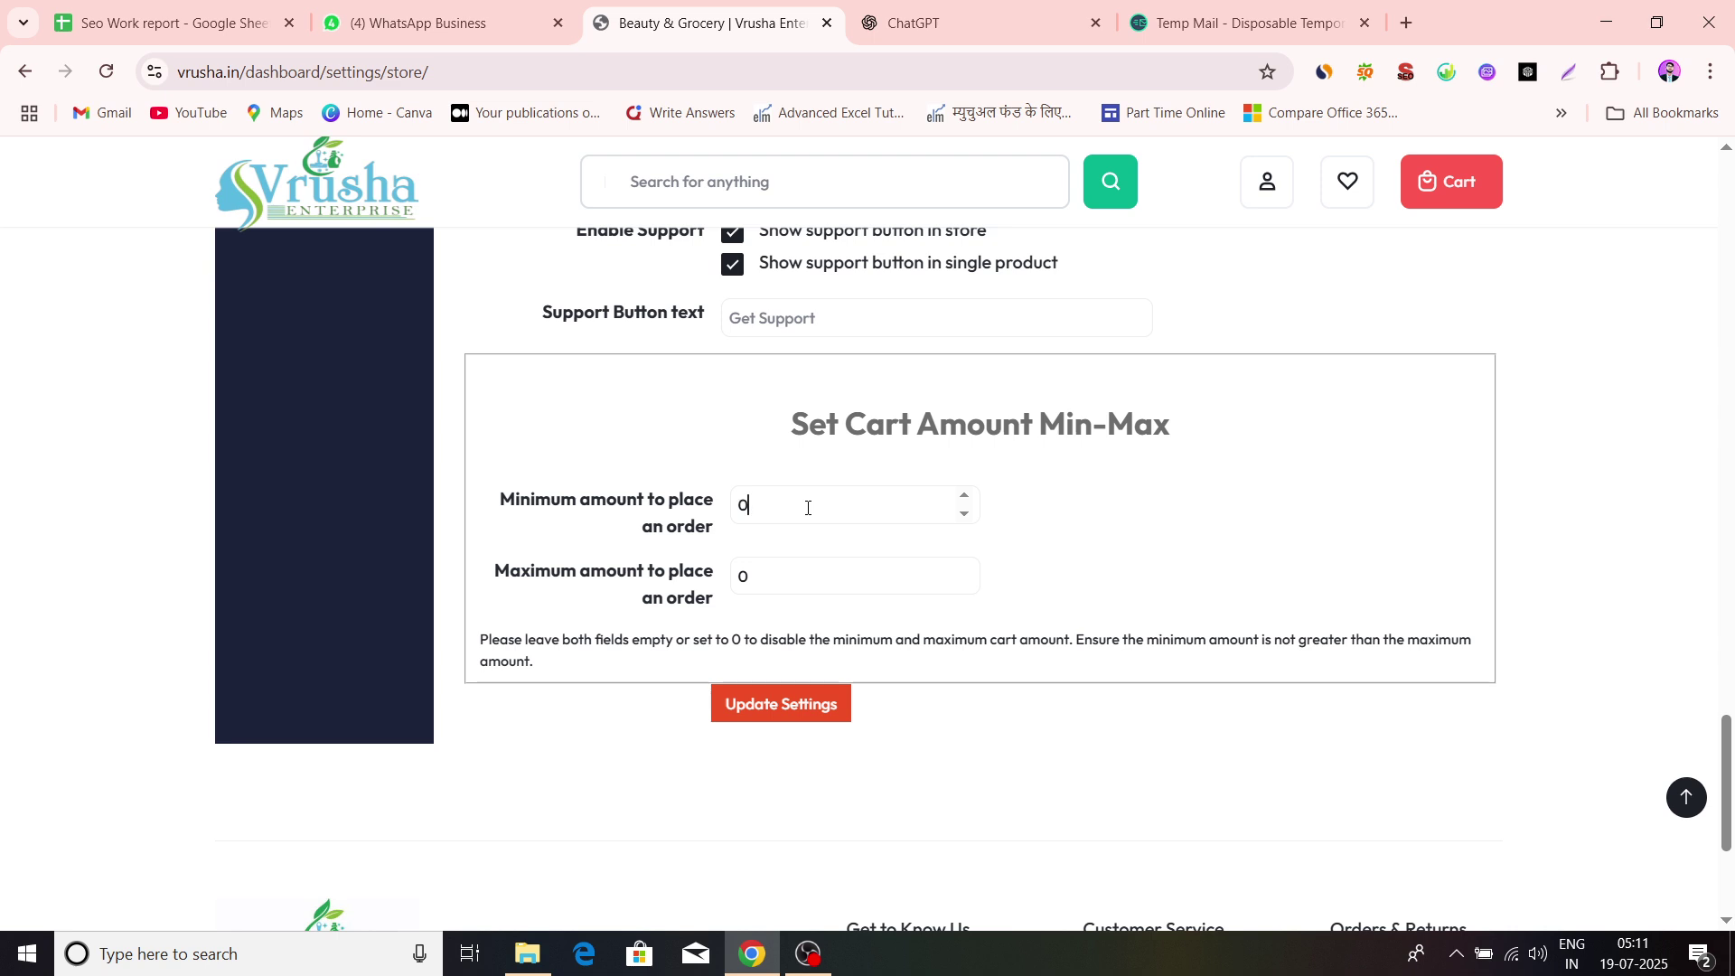
click(807, 508)
scroll(1148, 543, up, 5)
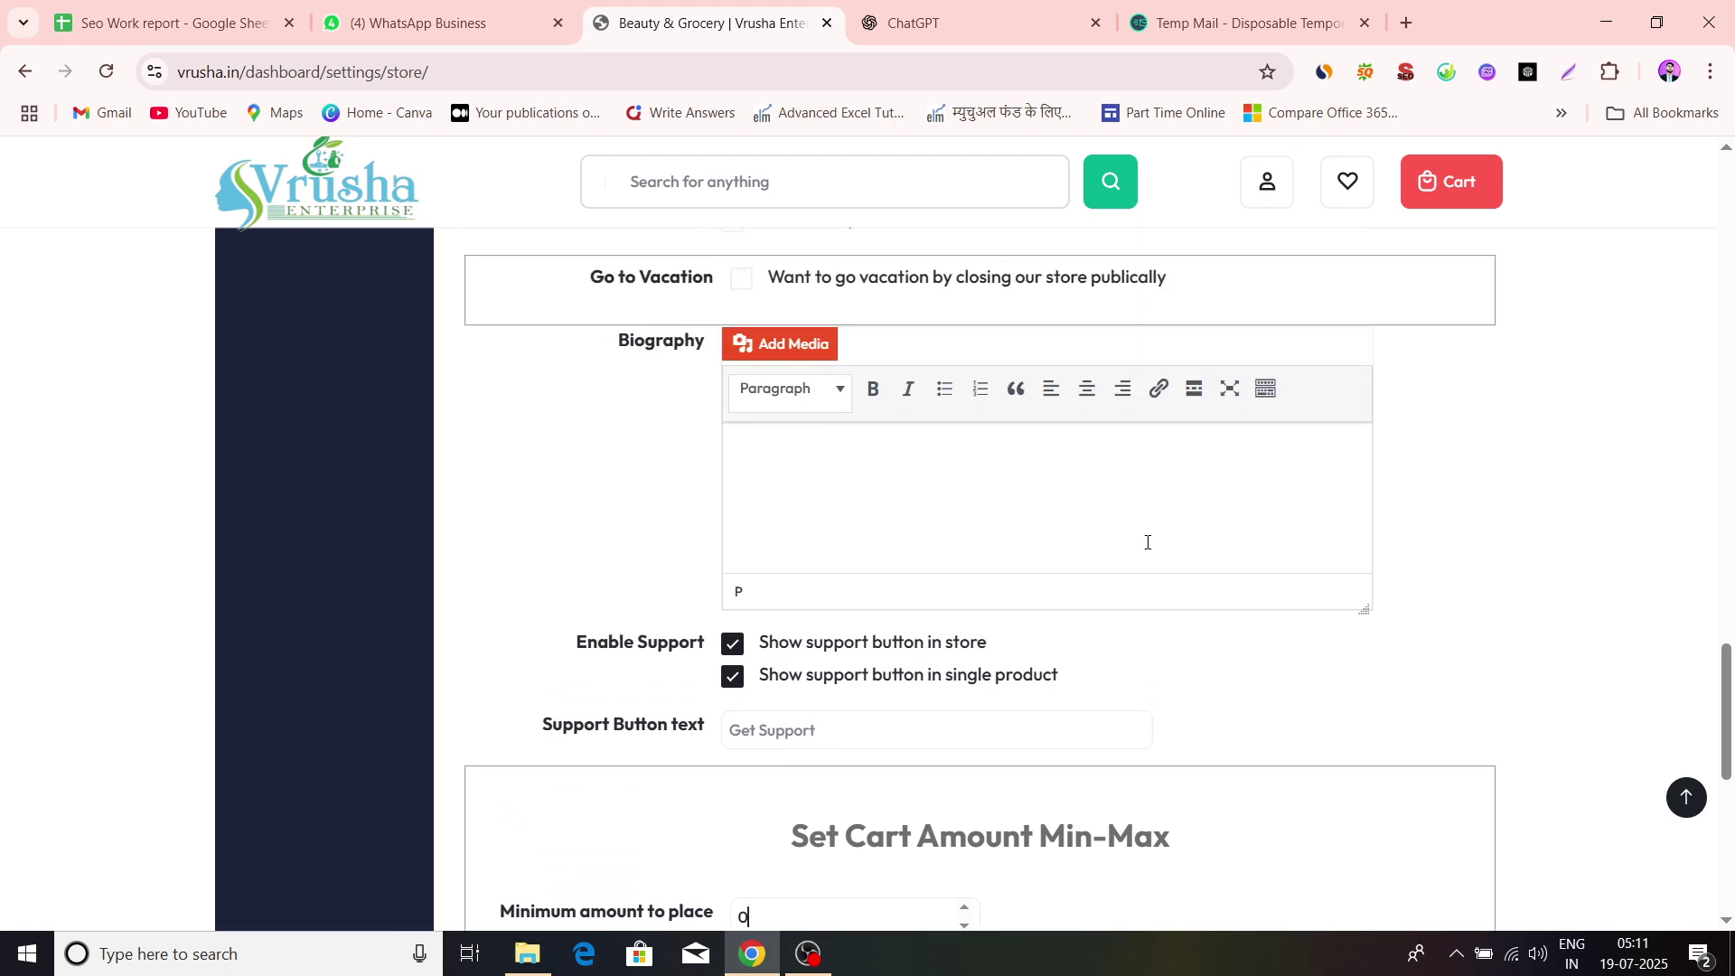
scroll(1148, 542, down, 8)
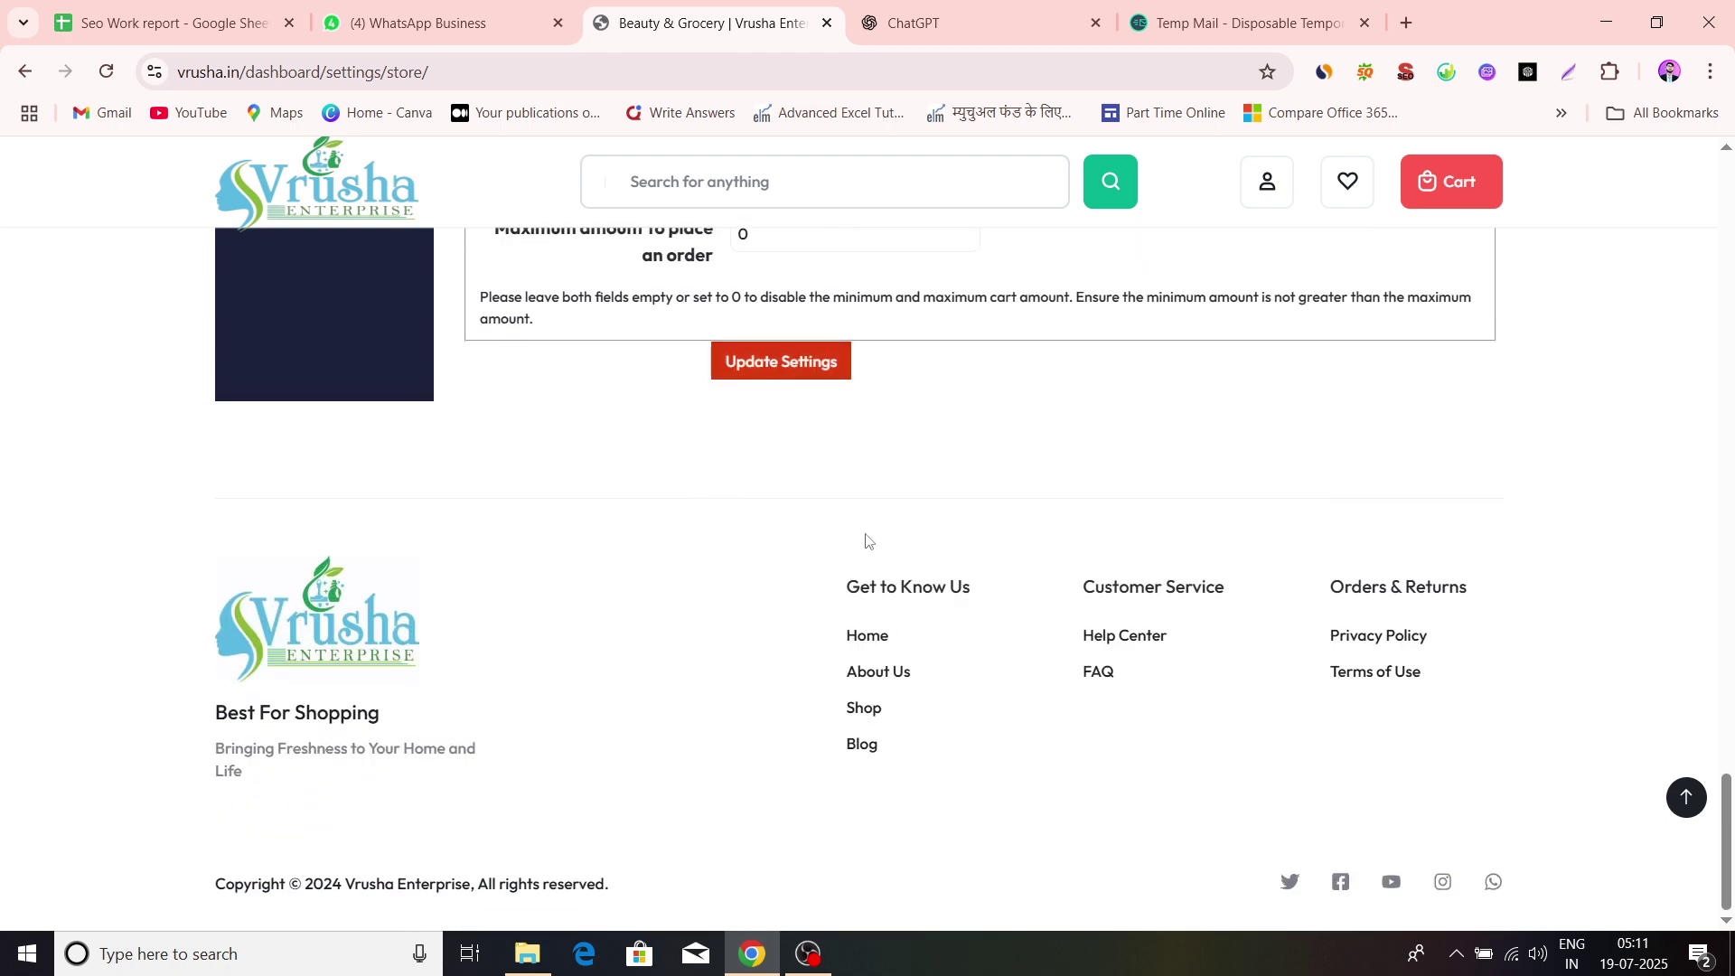
scroll(868, 537, up, 3)
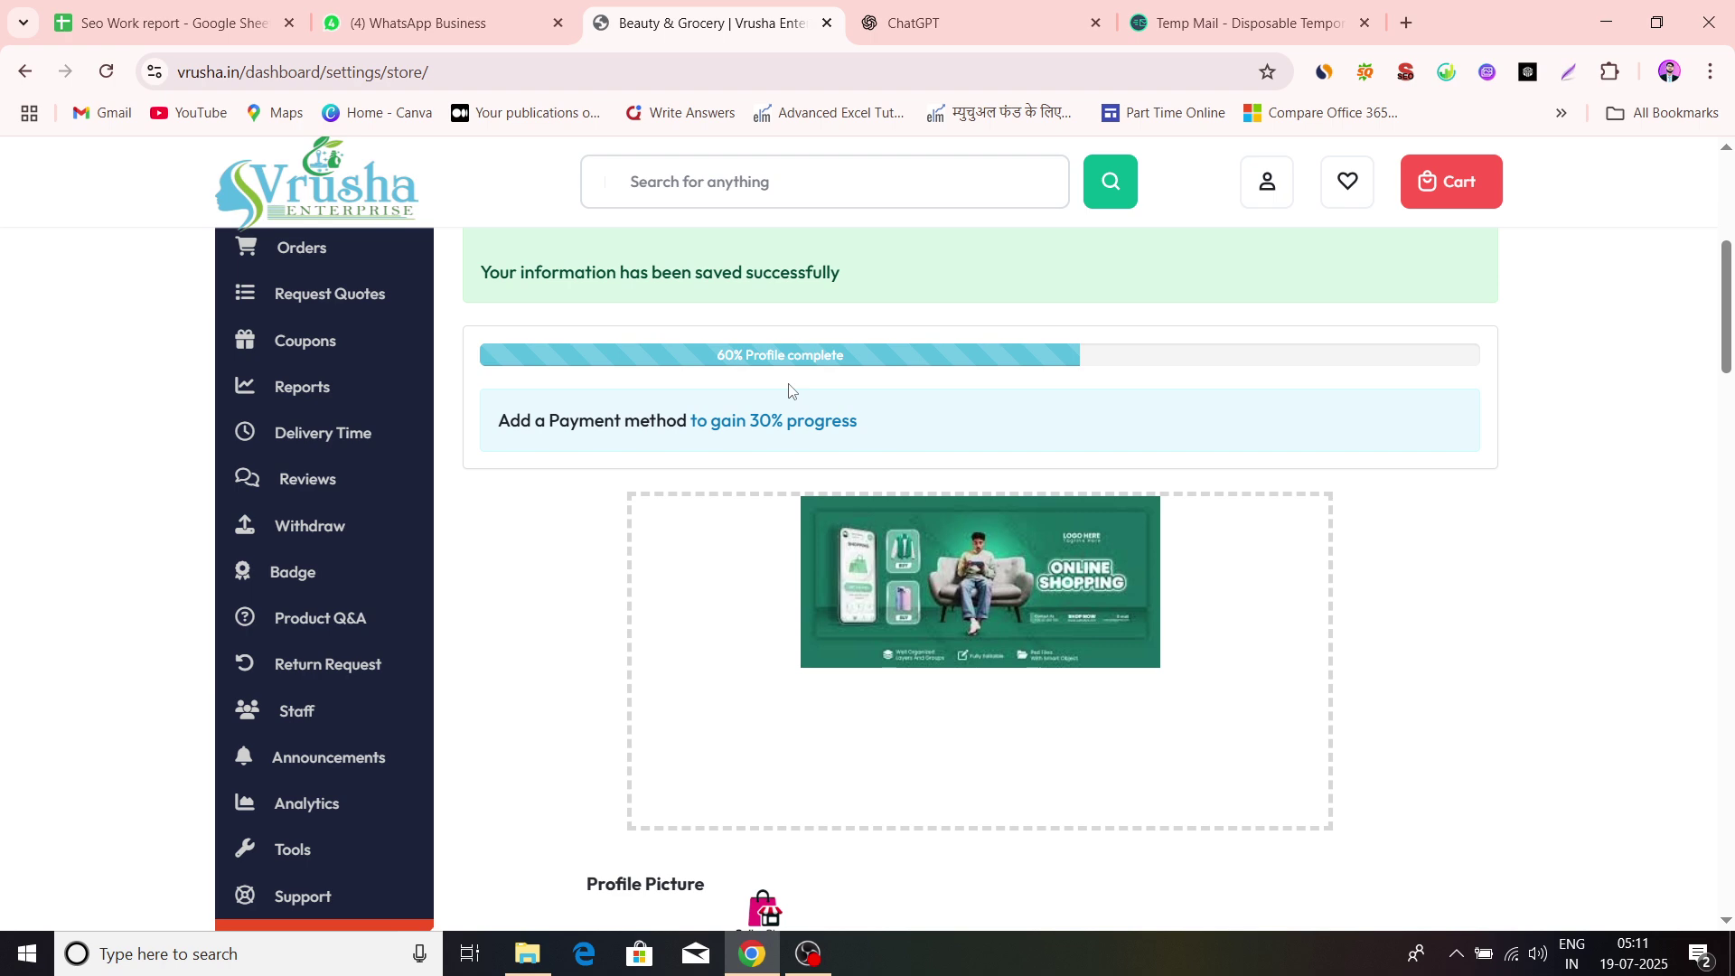
scroll(566, 432, down, 5)
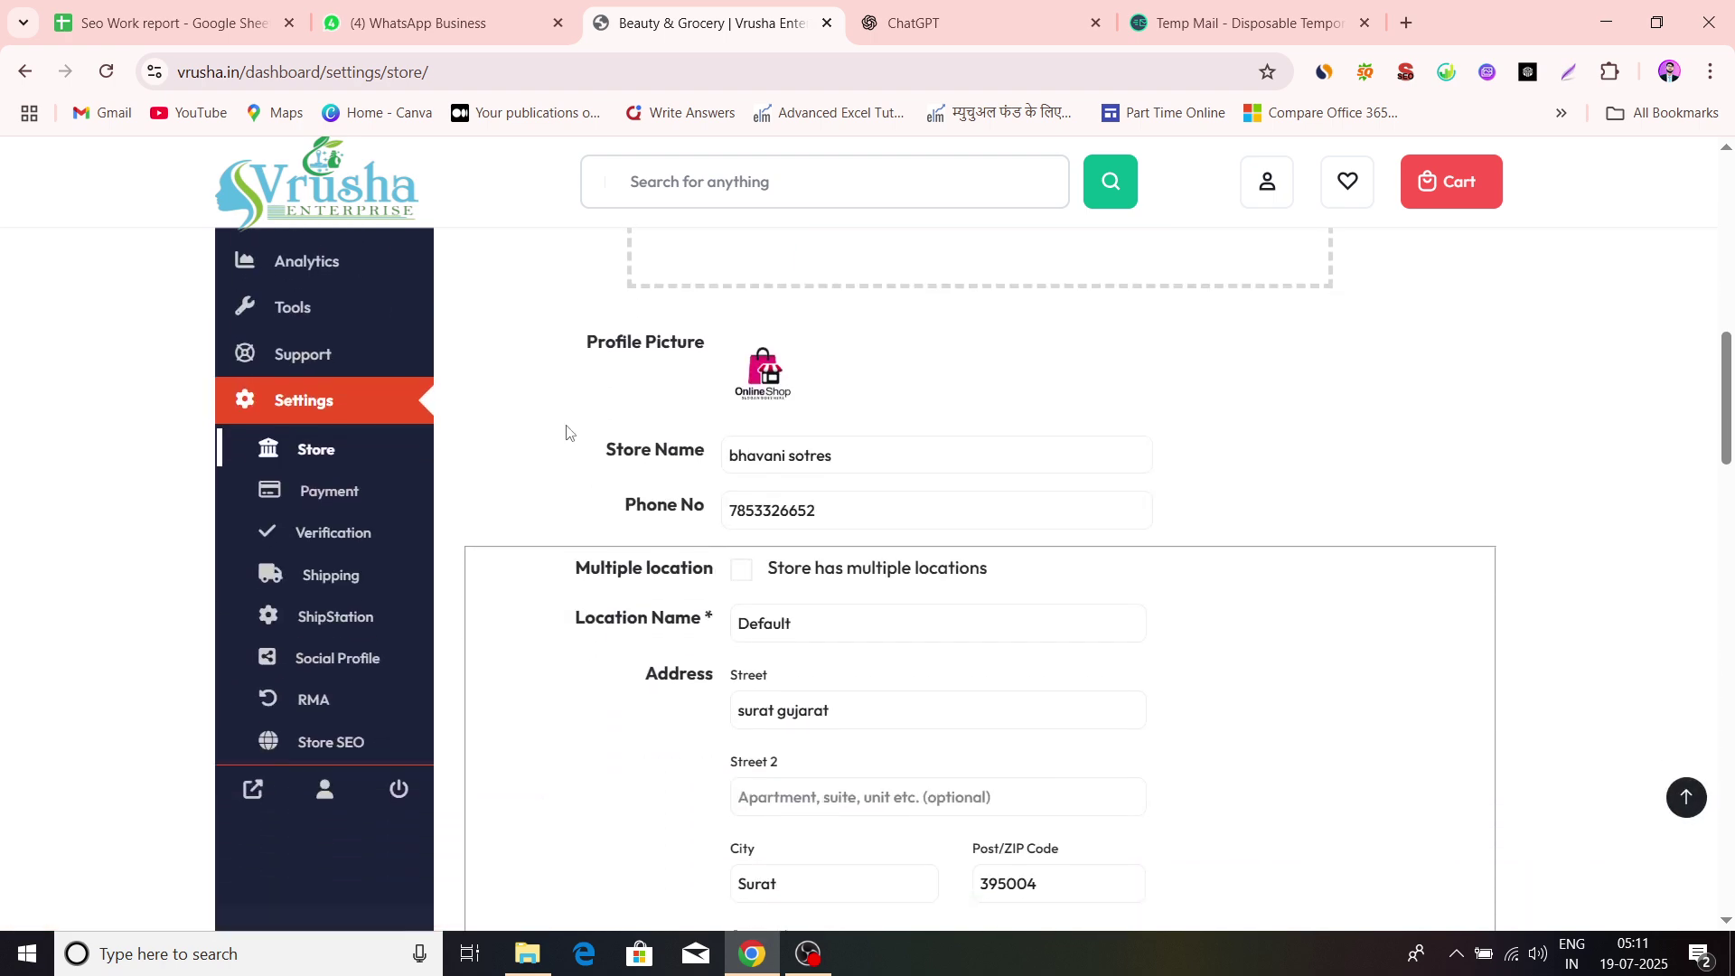
scroll(567, 432, down, 1)
scroll(567, 432, up, 7)
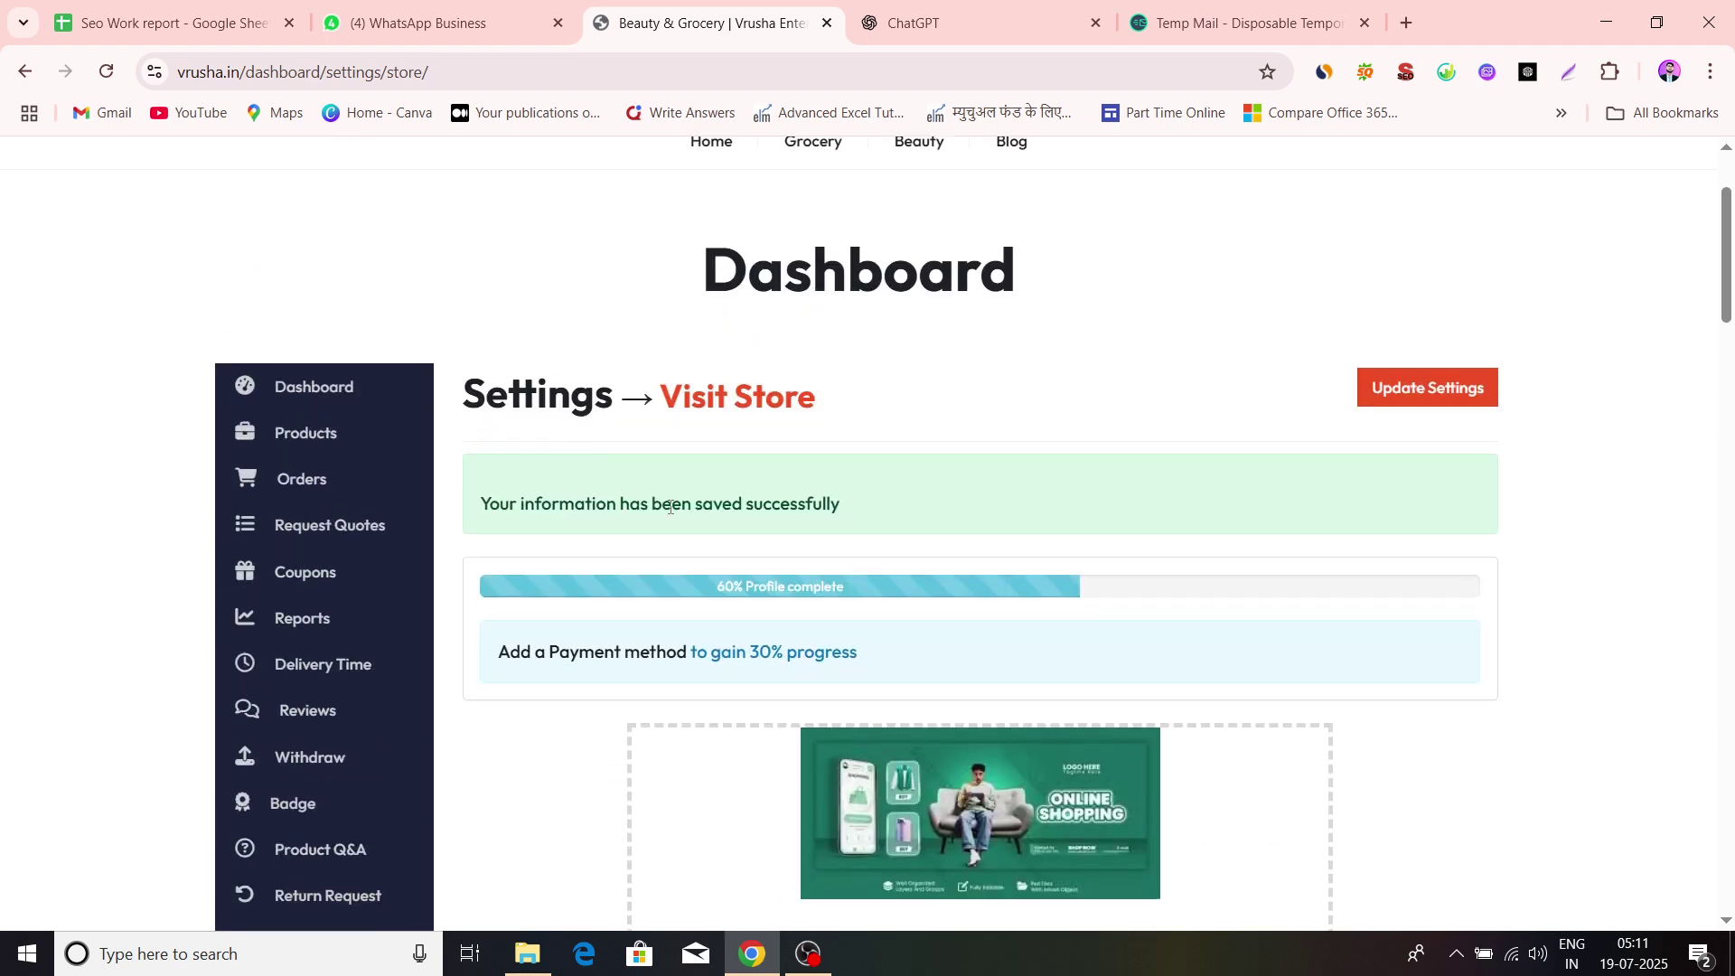
scroll(798, 608, down, 10)
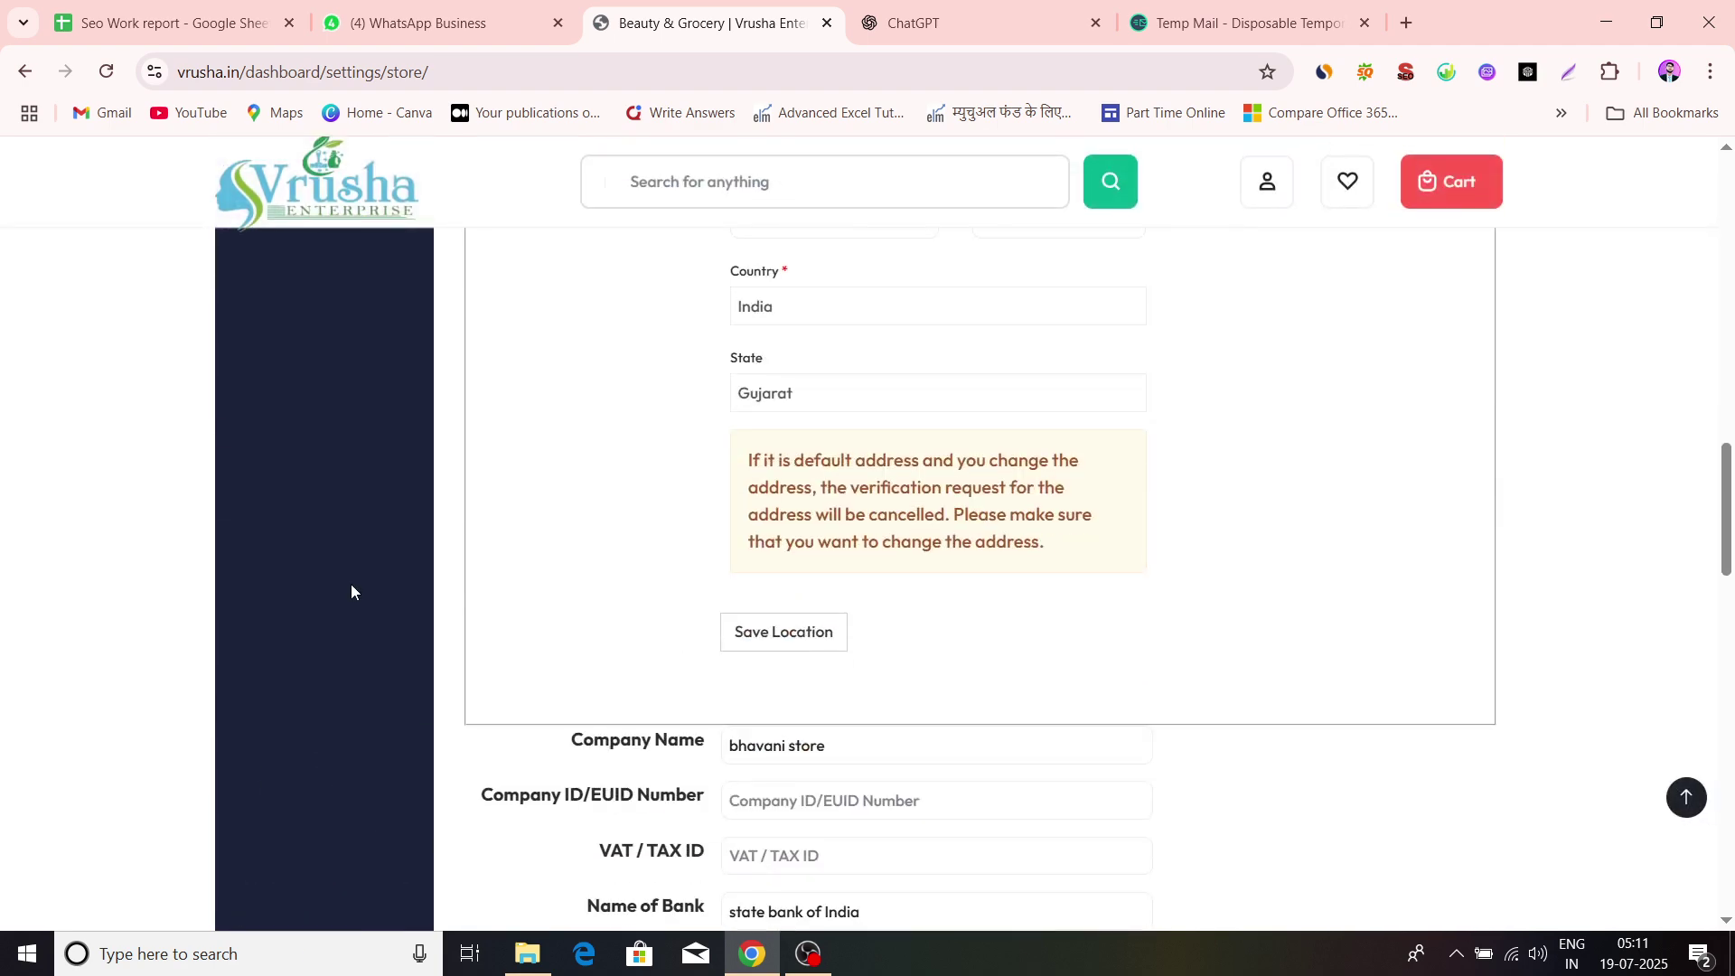
scroll(351, 592, up, 4)
scroll(351, 592, down, 5)
scroll(350, 592, up, 5)
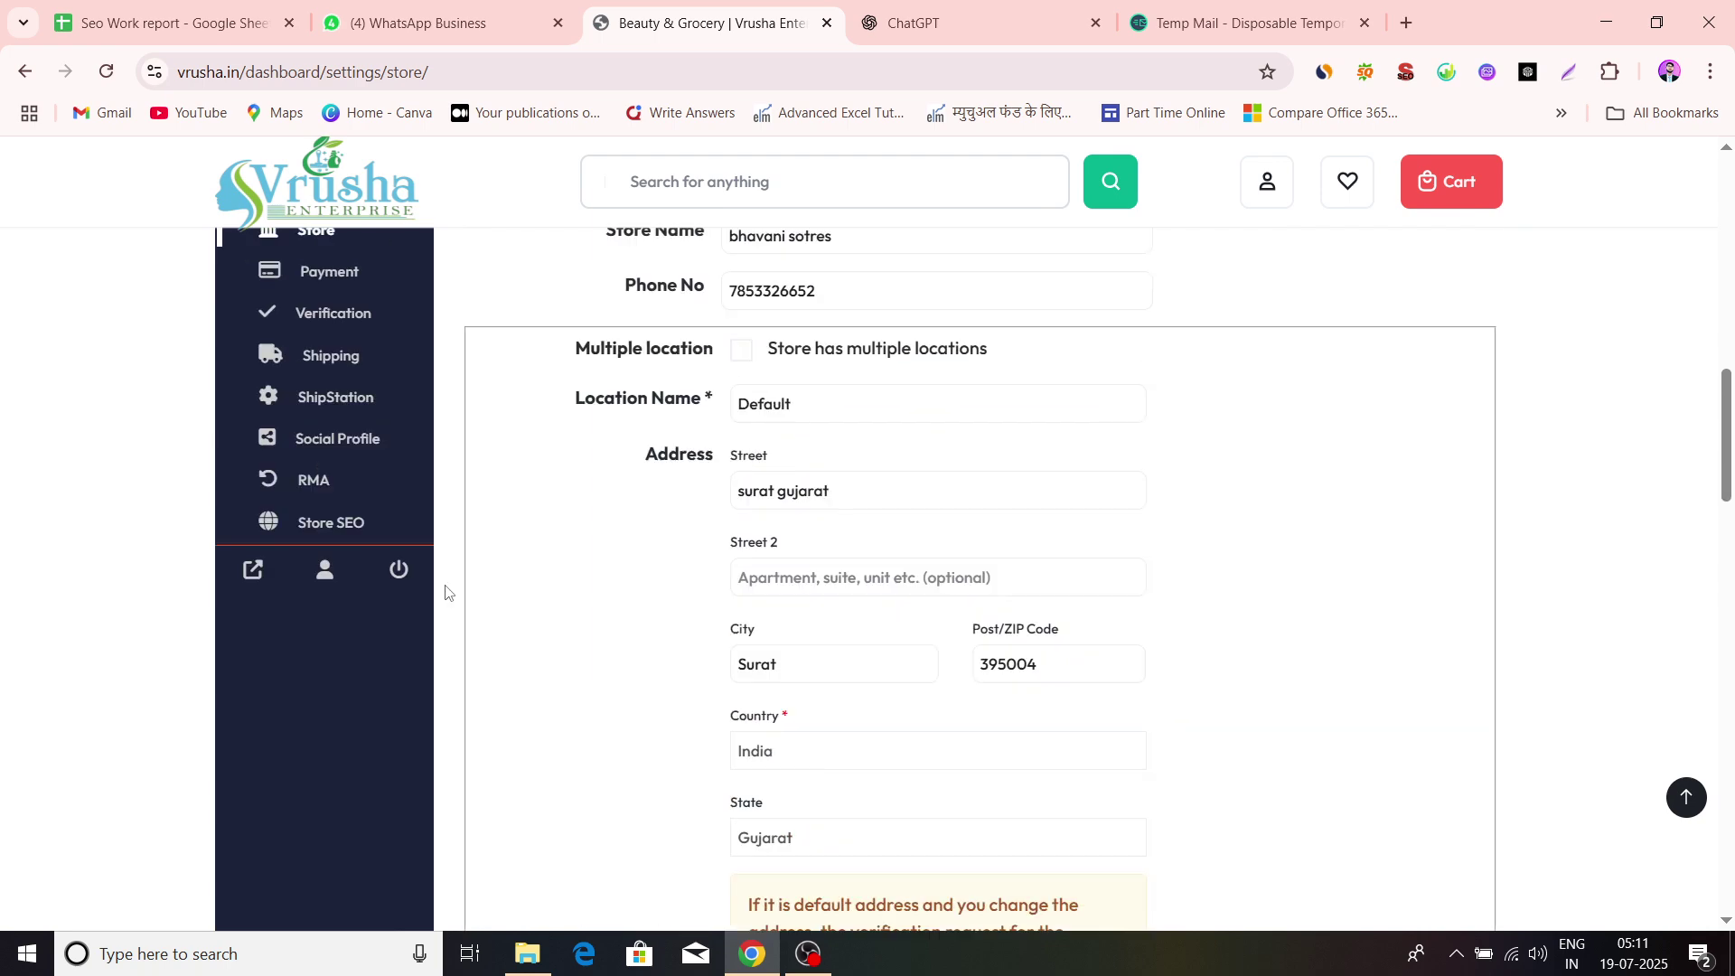
scroll(310, 581, up, 2)
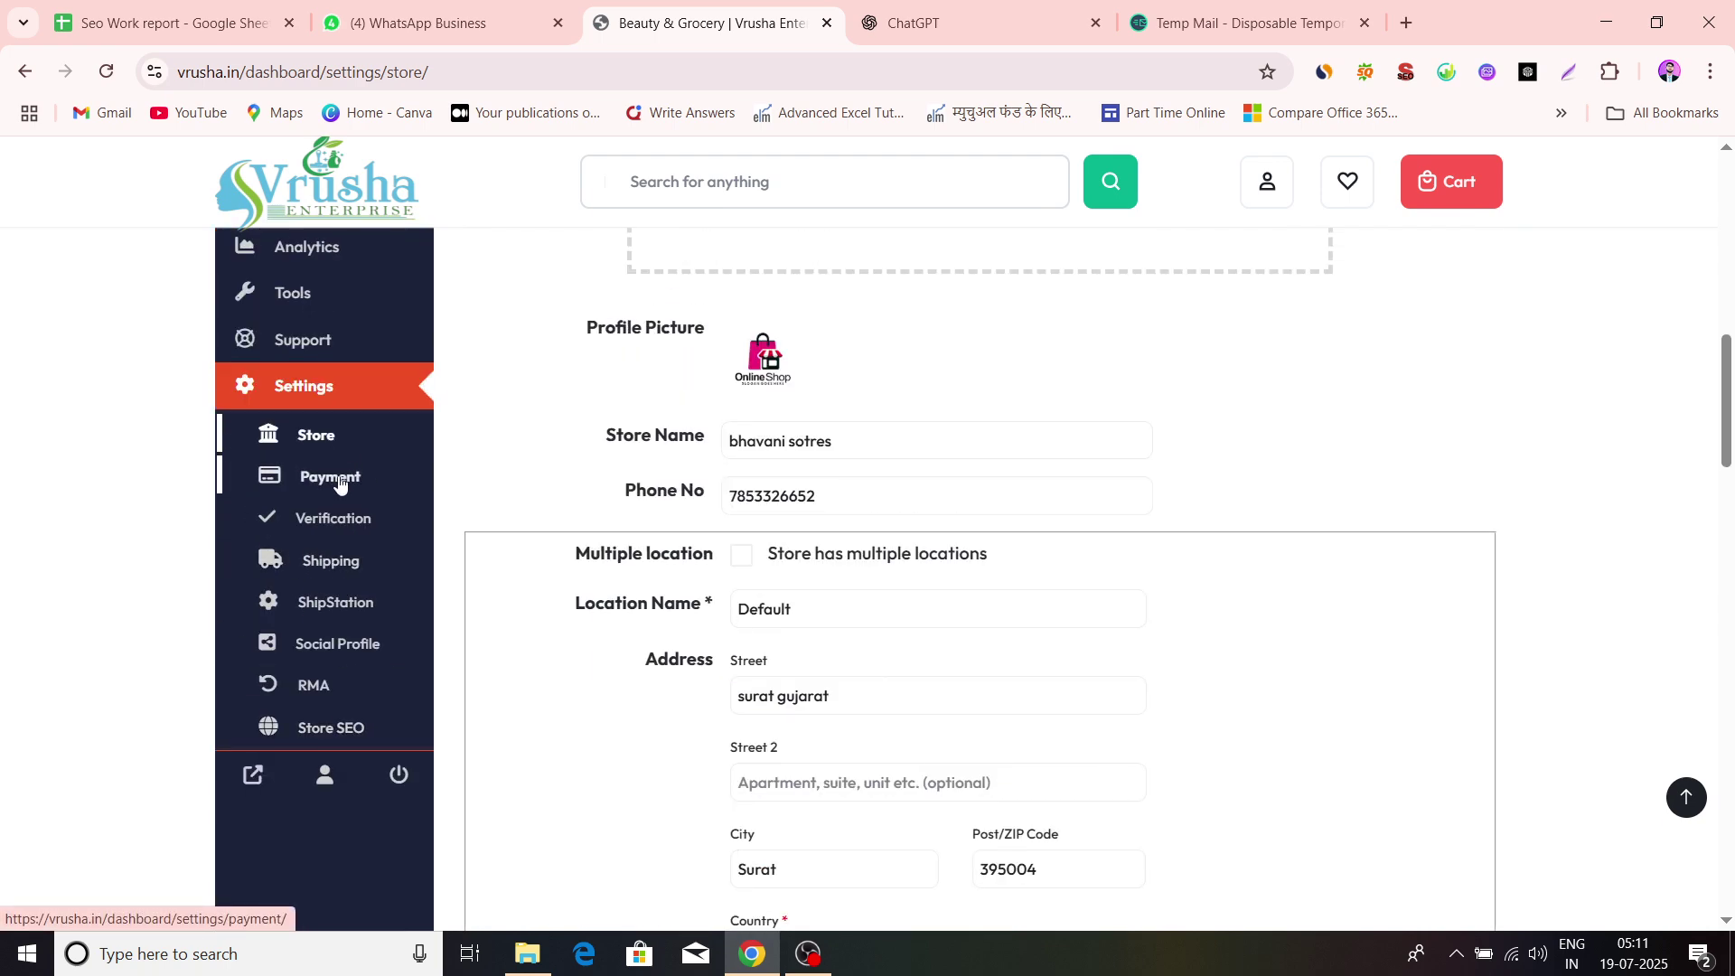
Open Payment settings and check the Add Payment Method list; no method is set up
click(339, 485)
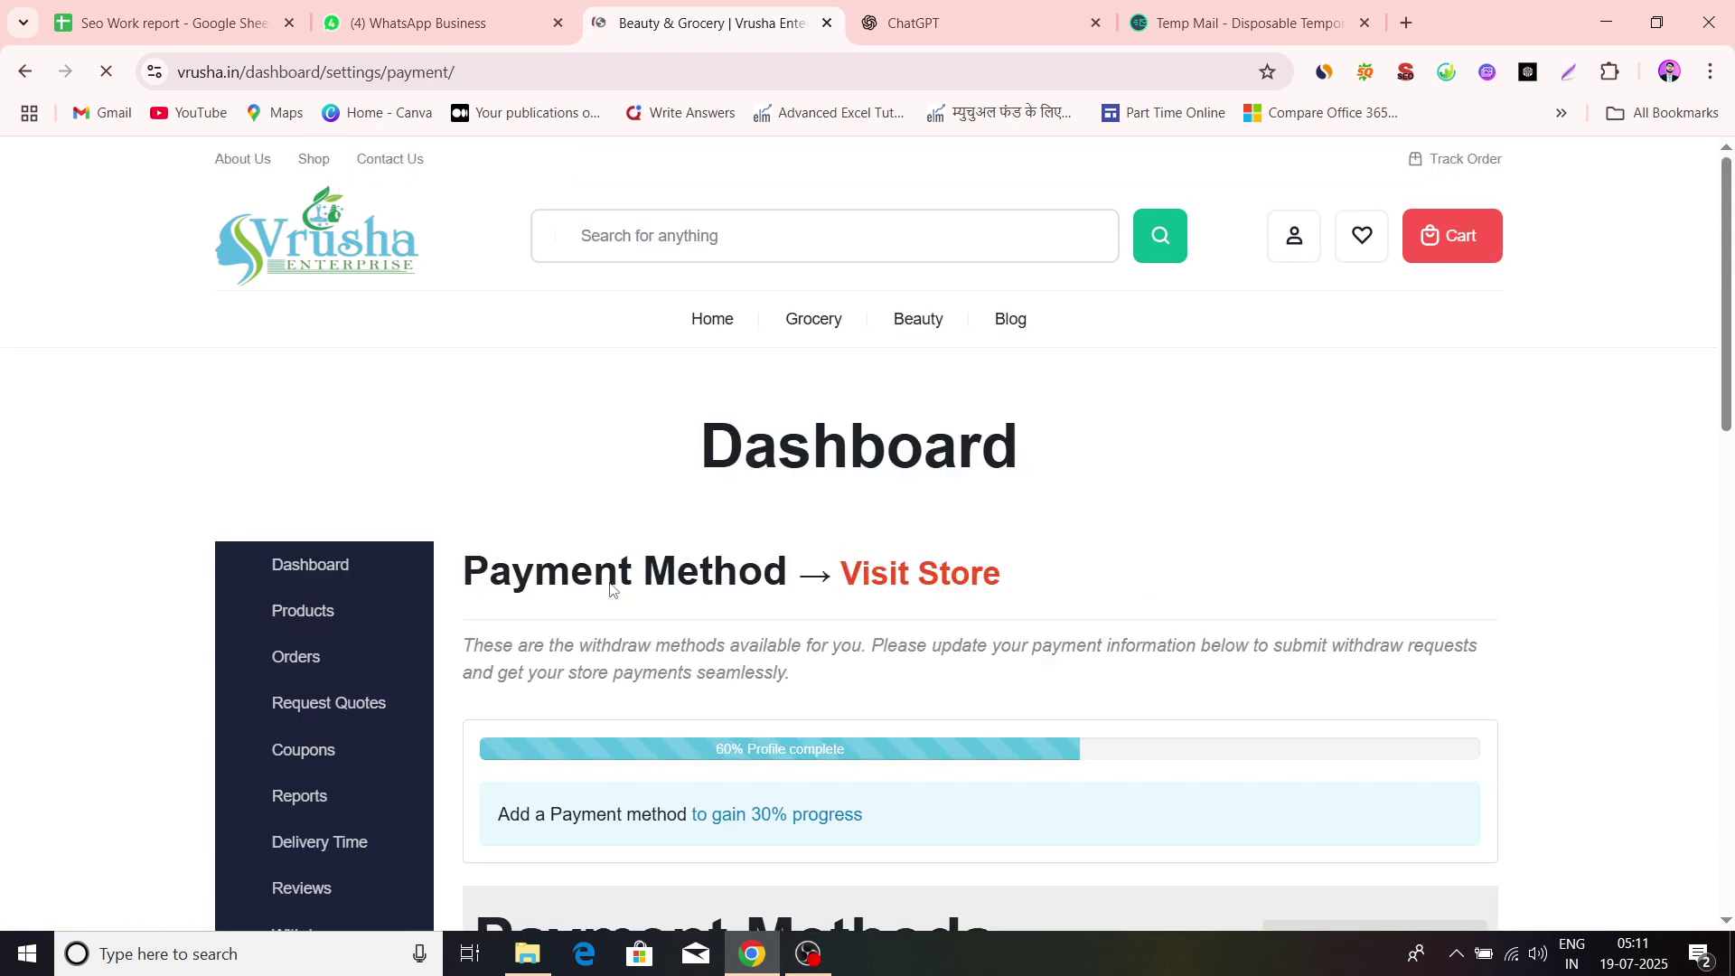
scroll(610, 589, down, 7)
click(1316, 284)
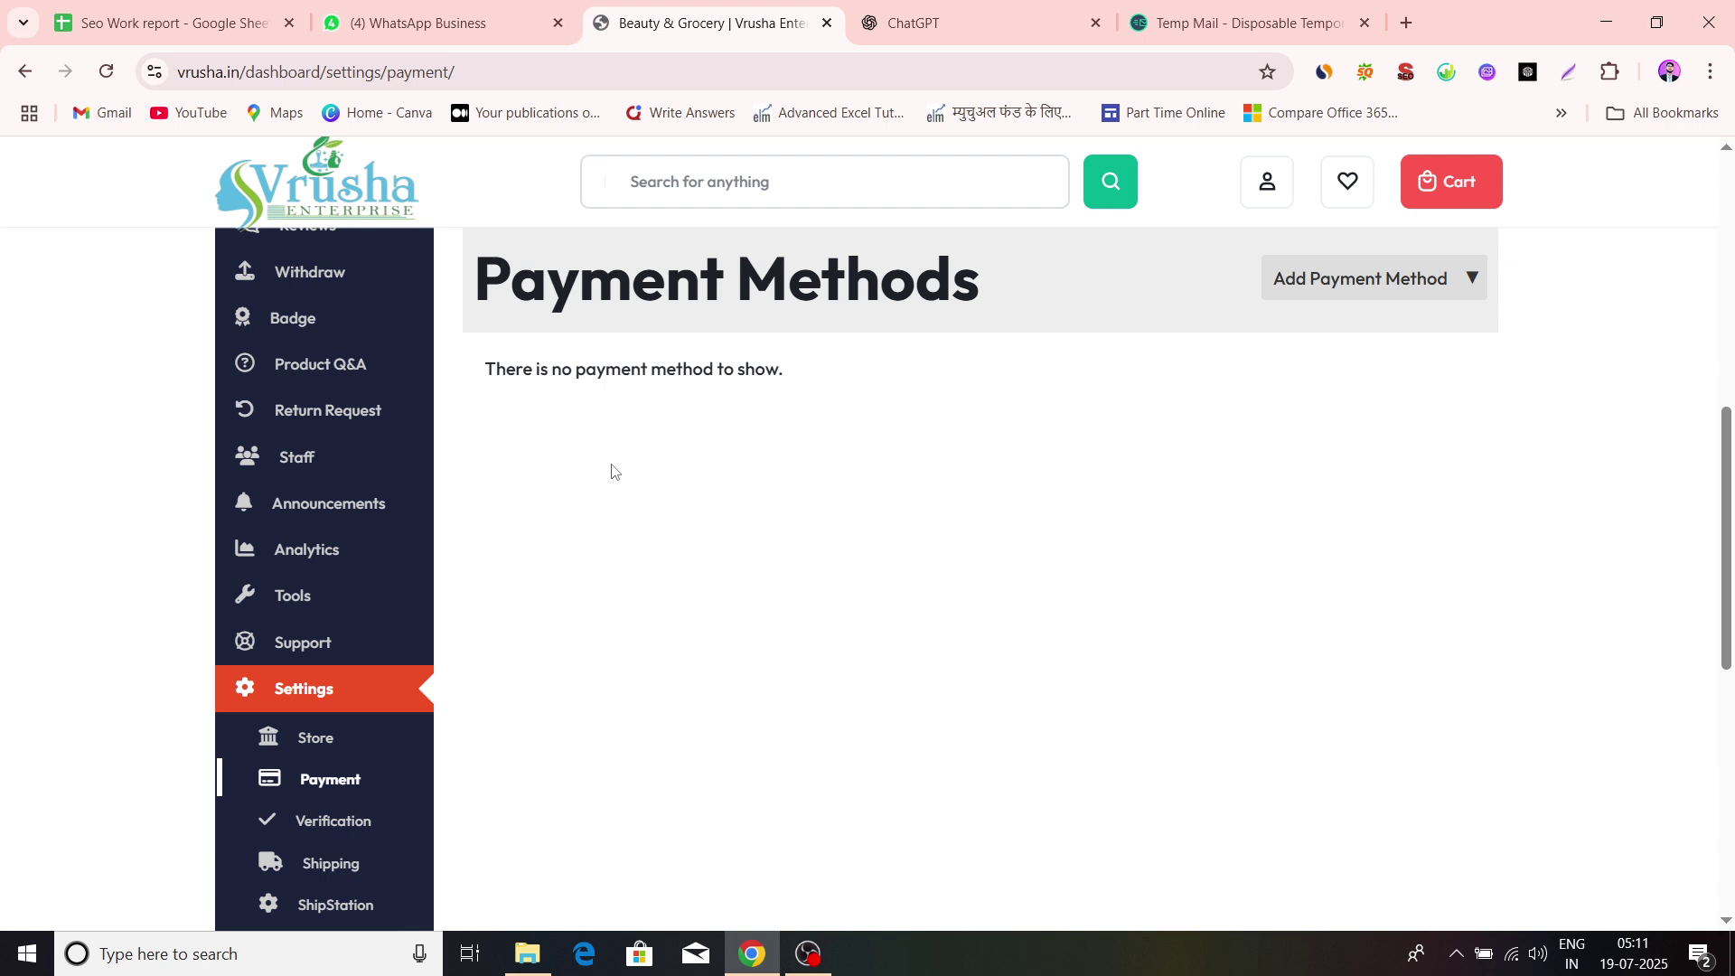
scroll(474, 621, down, 5)
scroll(474, 621, up, 1)
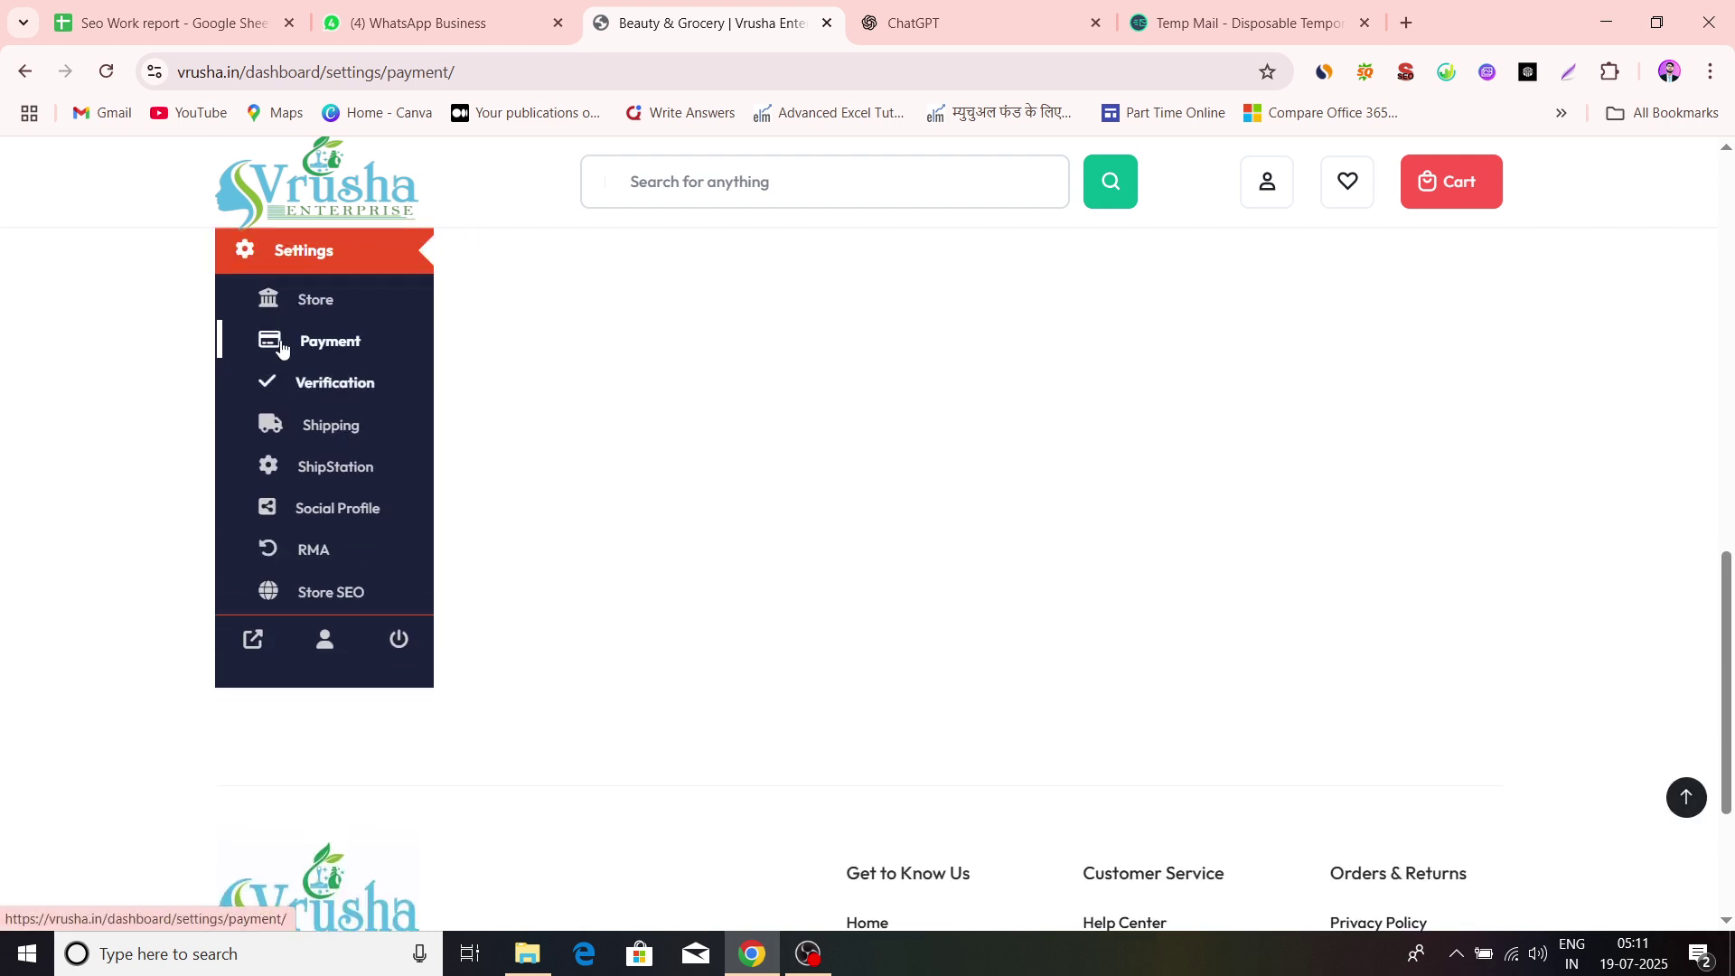
Open Verification settings and review the pending Address and Company requests
click(314, 385)
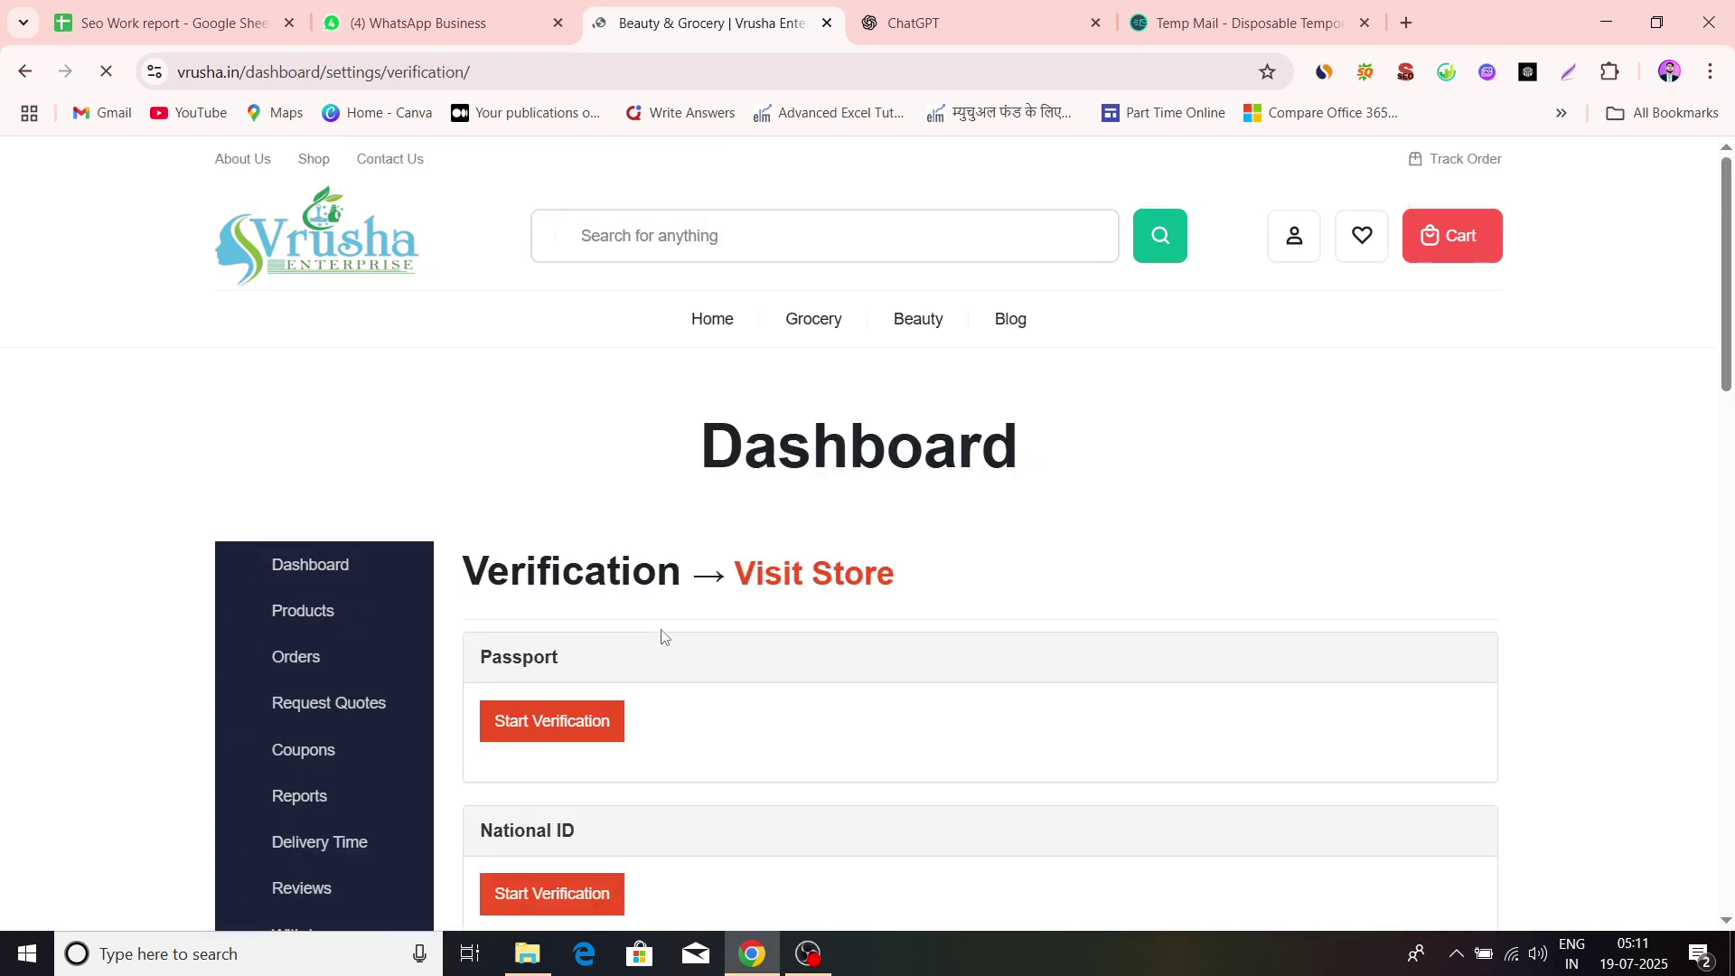
scroll(660, 637, down, 5)
scroll(661, 637, down, 10)
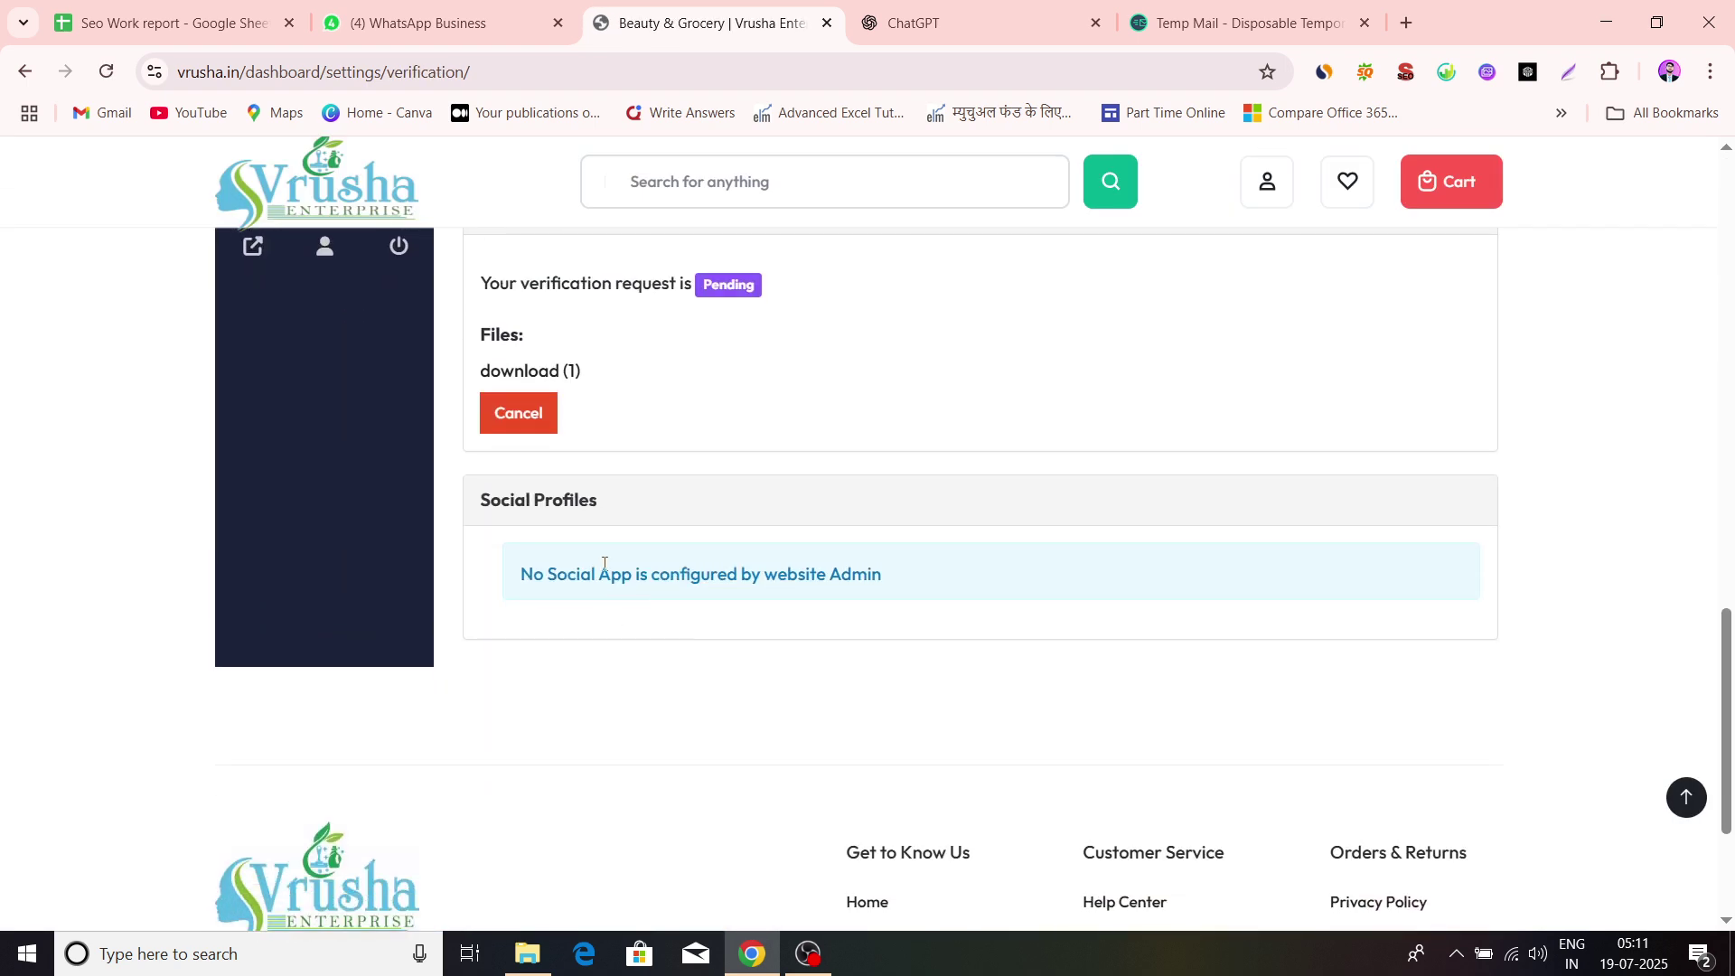
scroll(867, 551, up, 6)
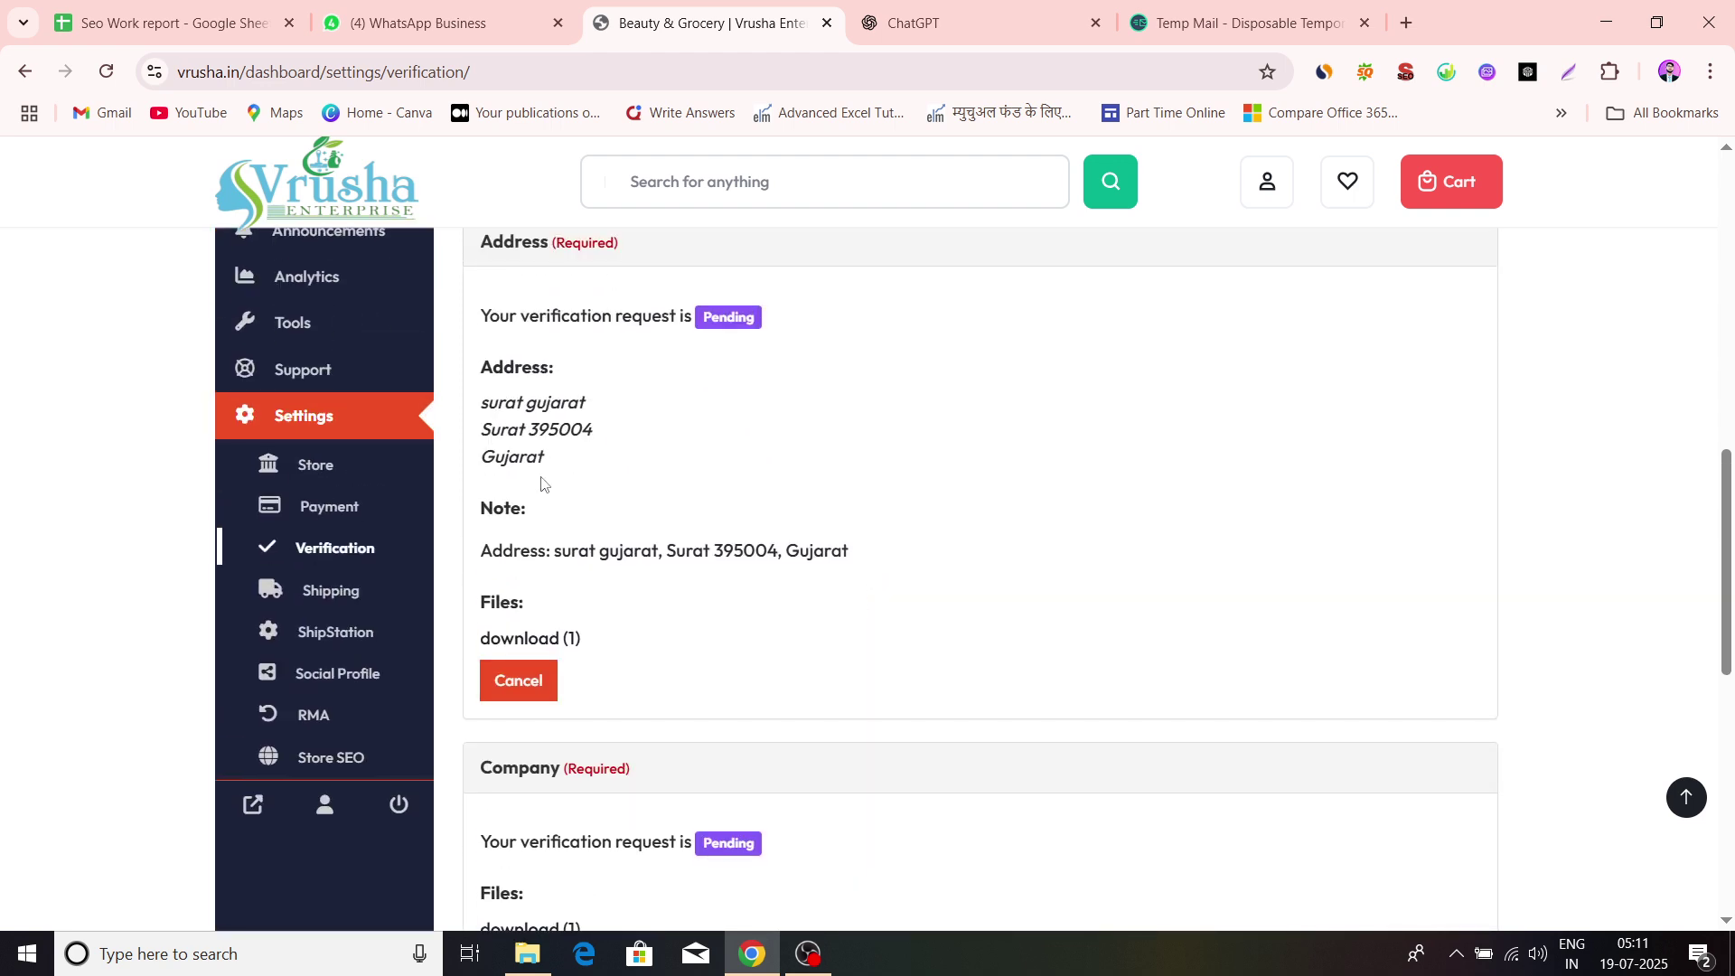
Review the empty shipping zone table under Shipping, then go to ShipStation settings
click(320, 594)
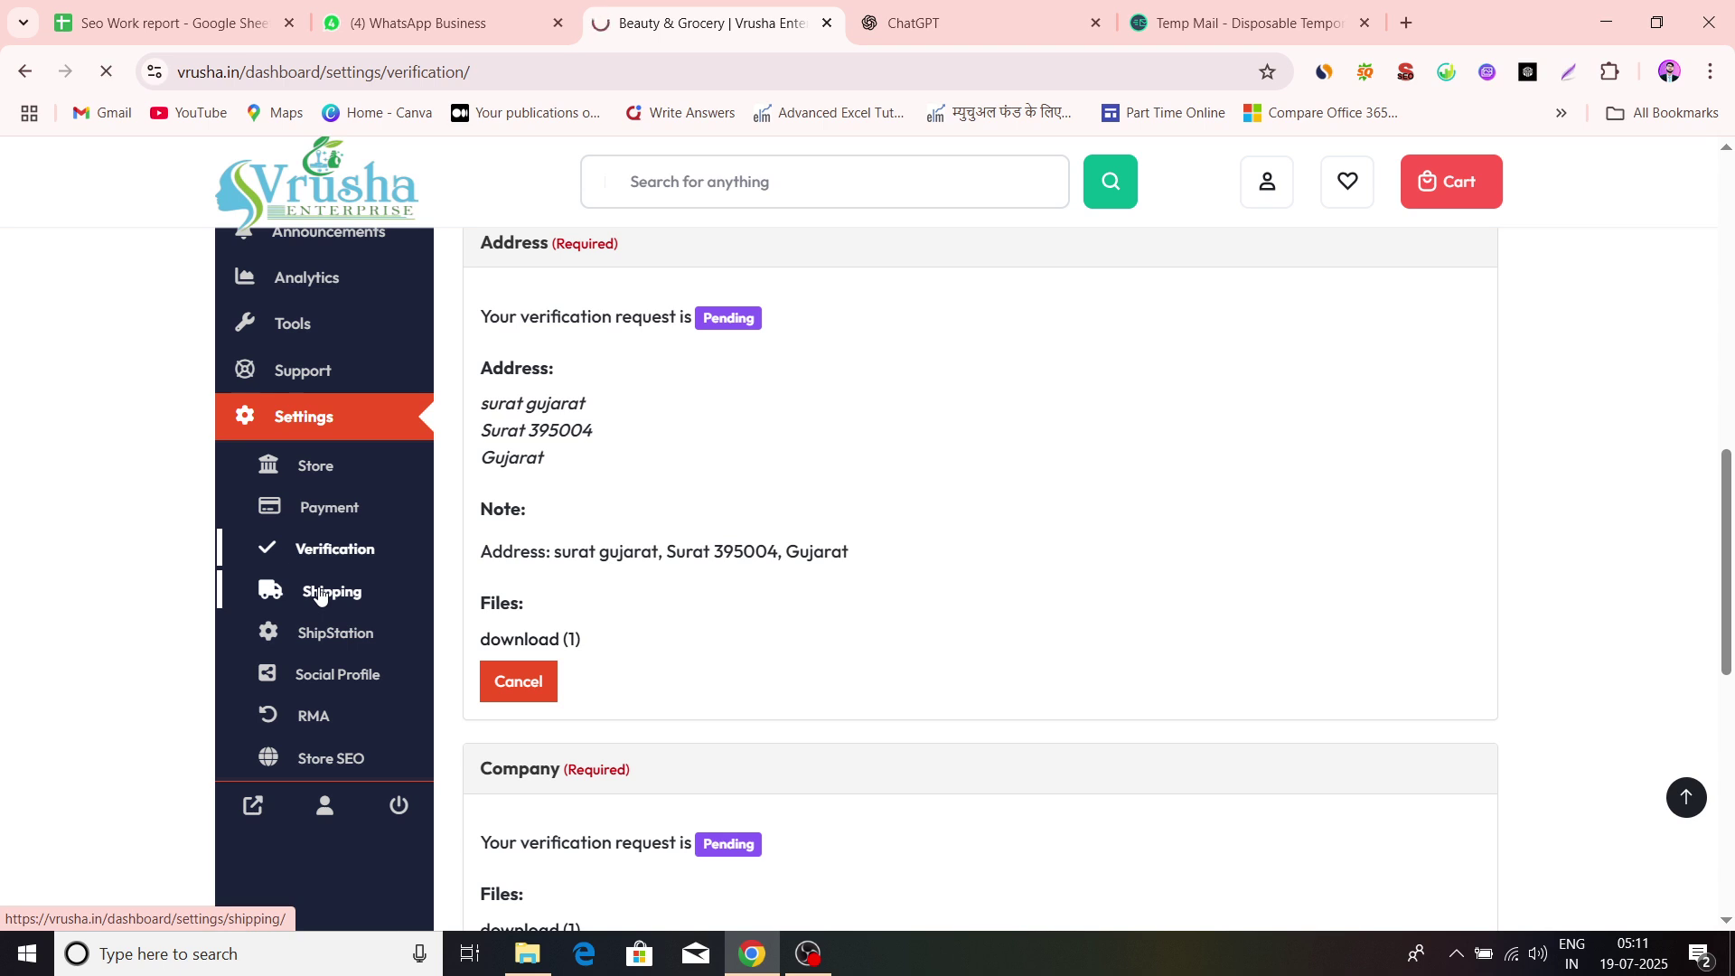
scroll(794, 780, down, 3)
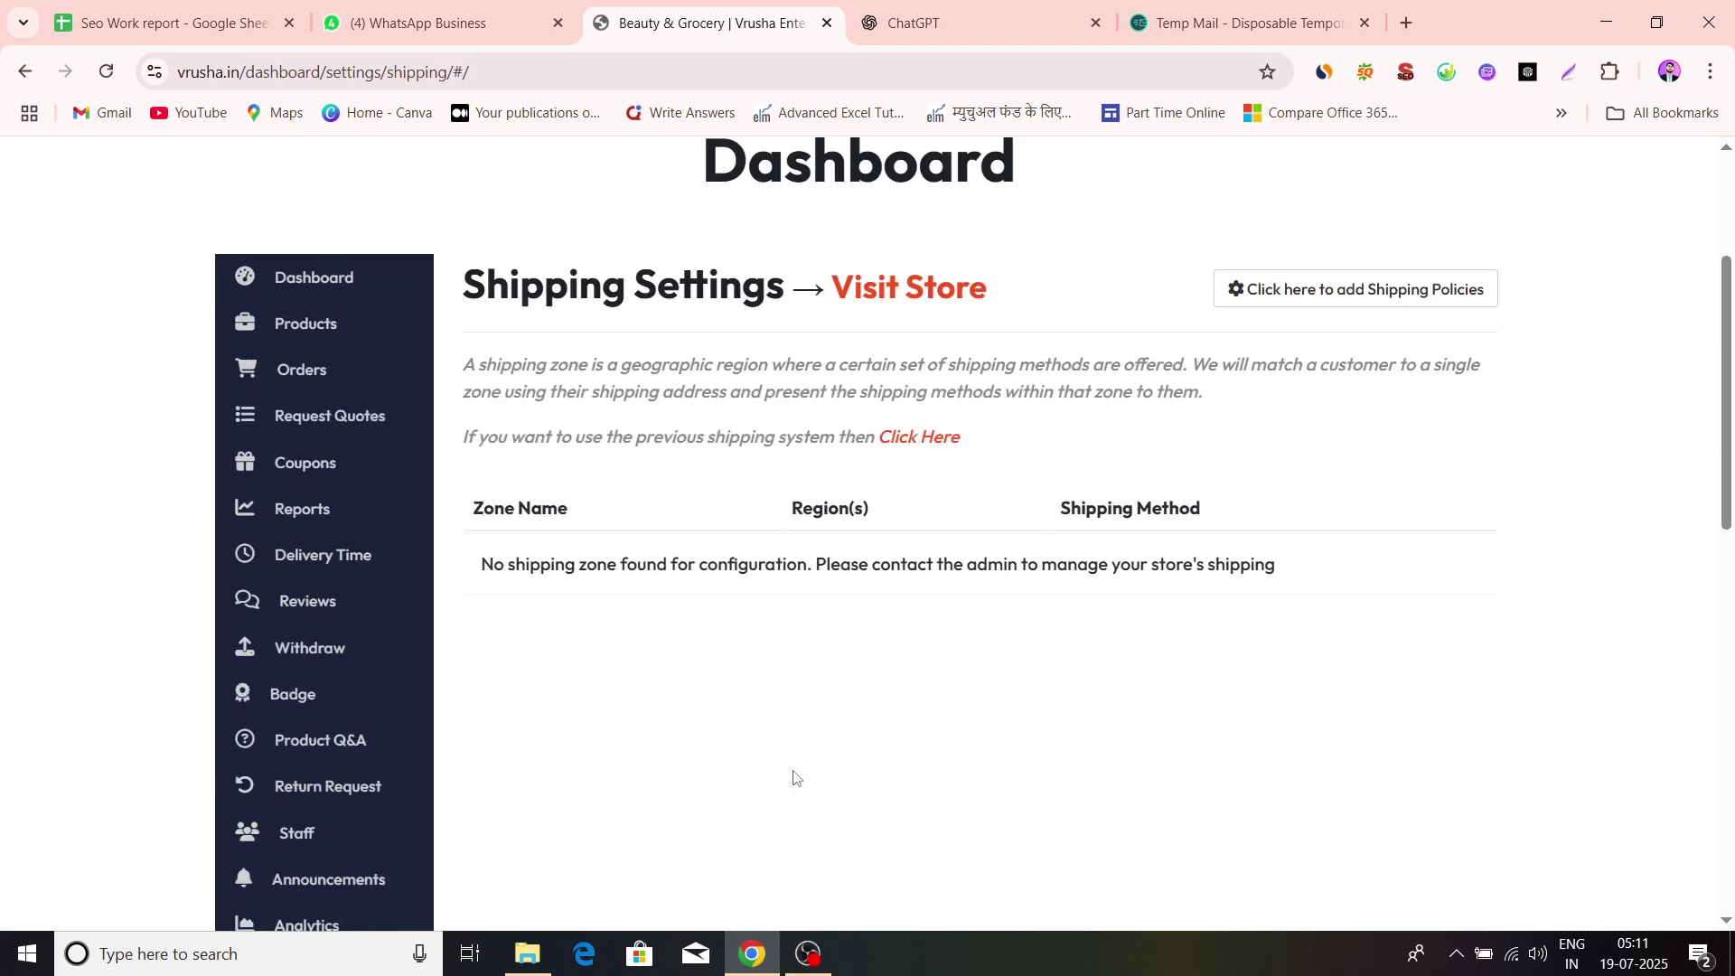
scroll(795, 779, down, 1)
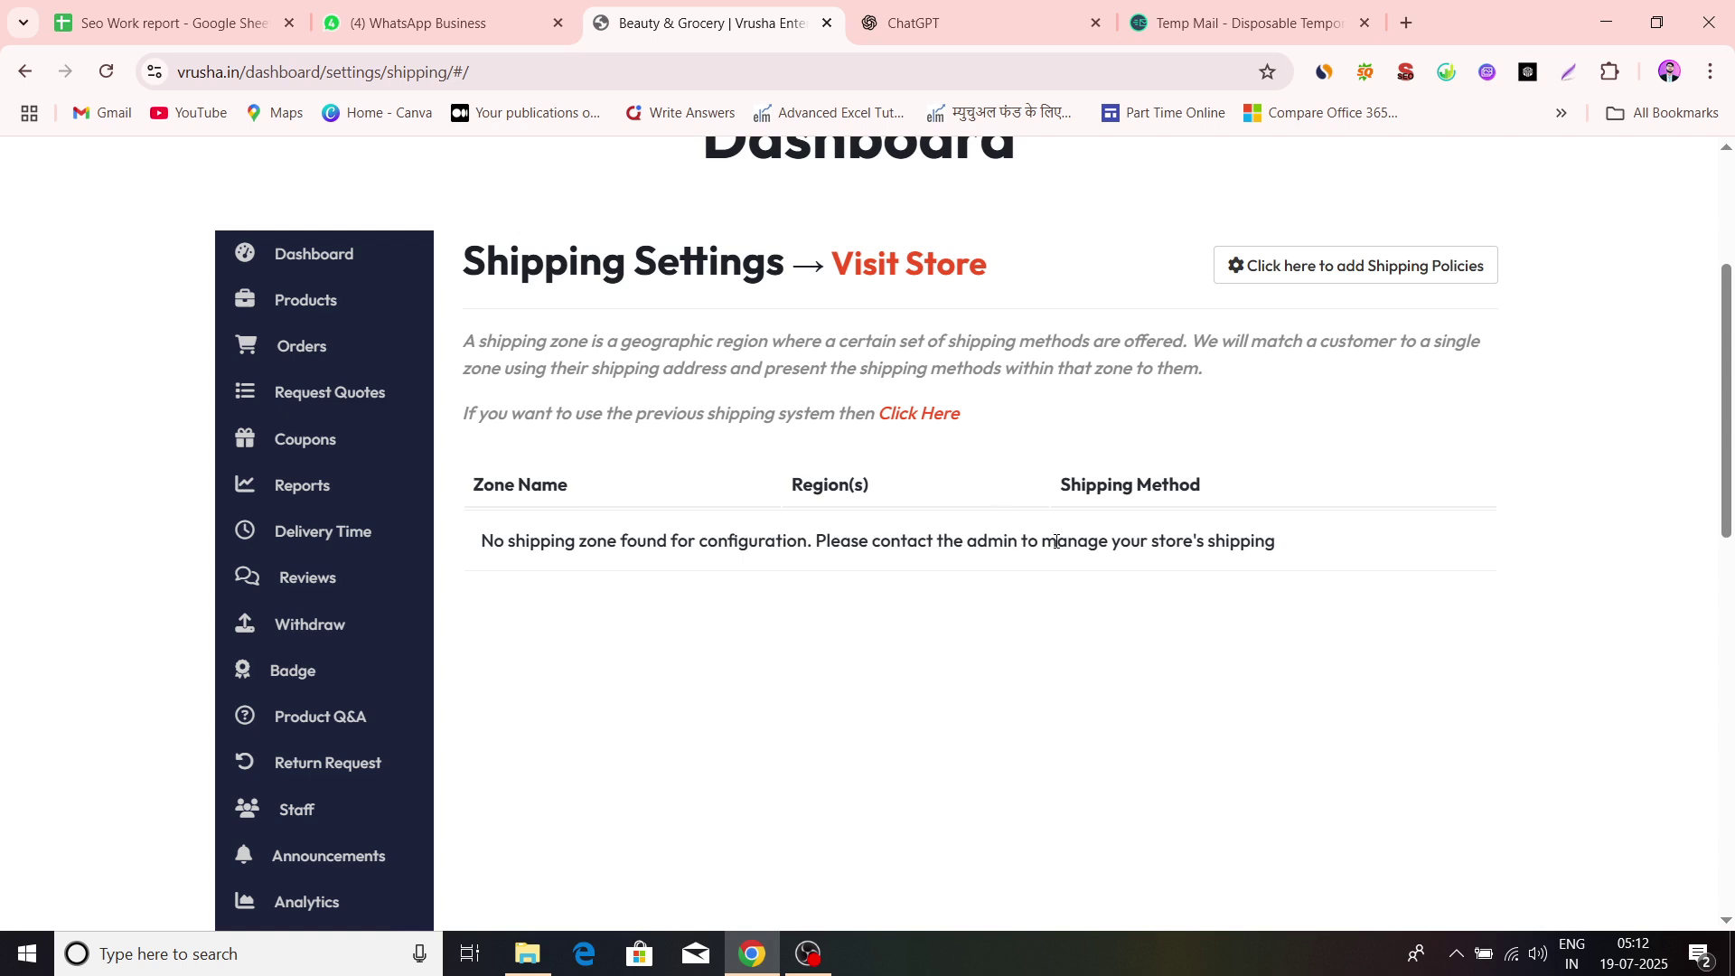
scroll(890, 643, down, 1)
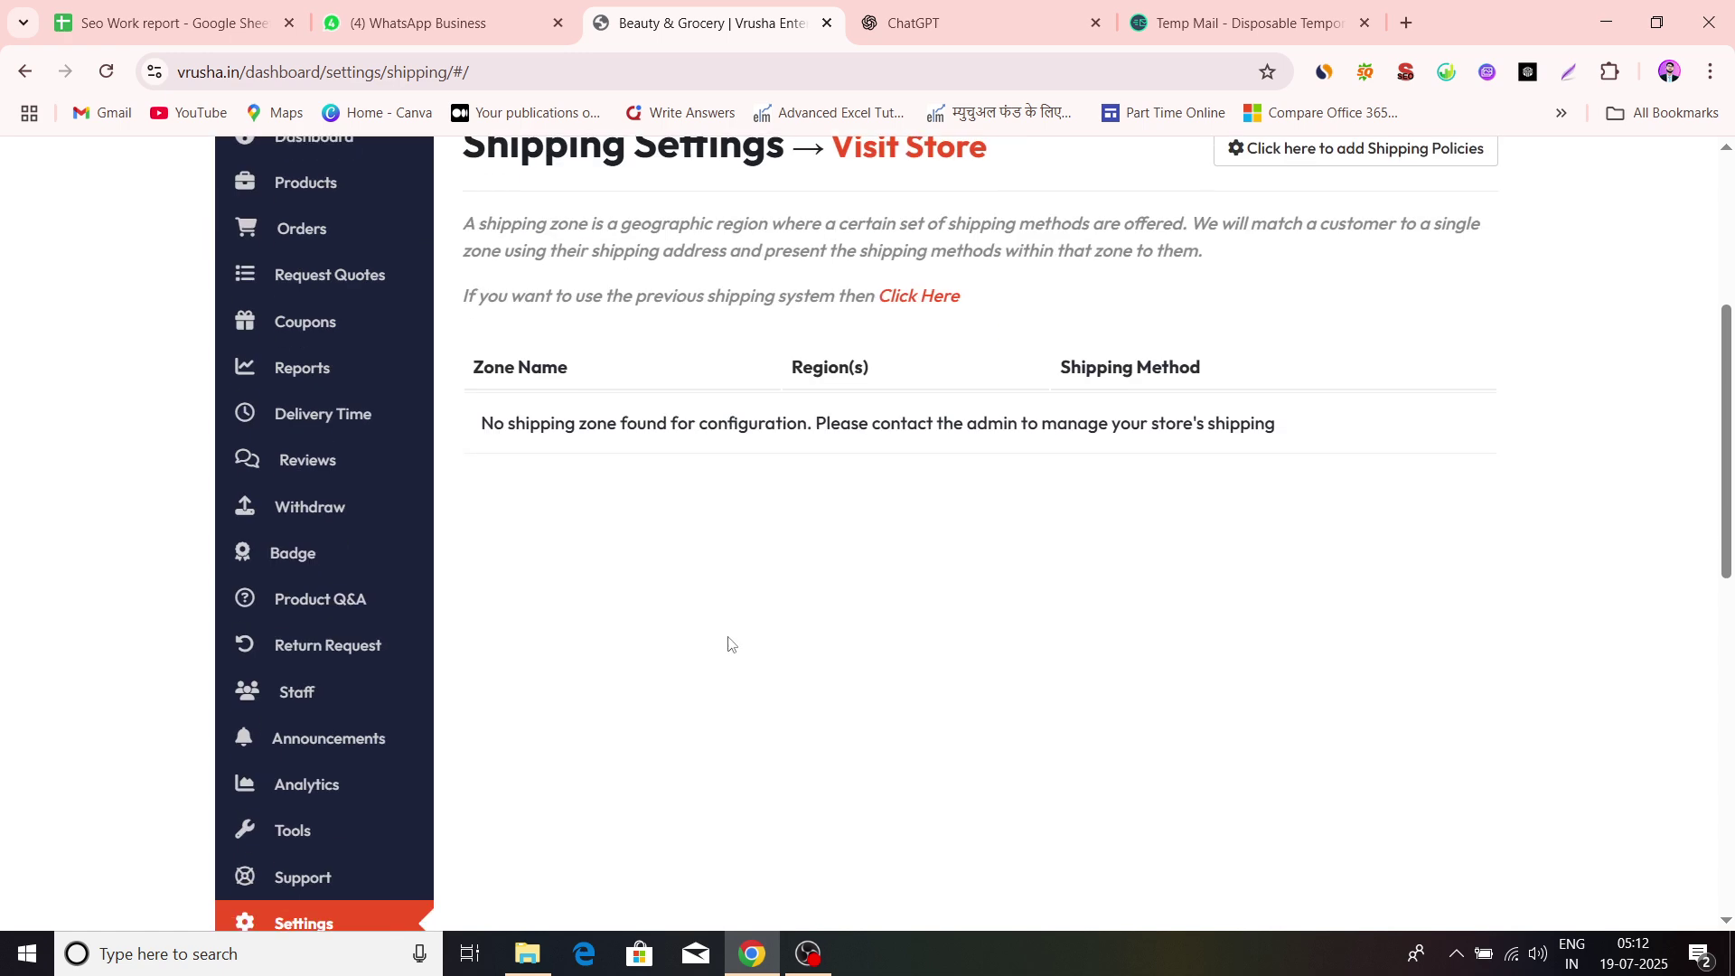
scroll(730, 643, down, 5)
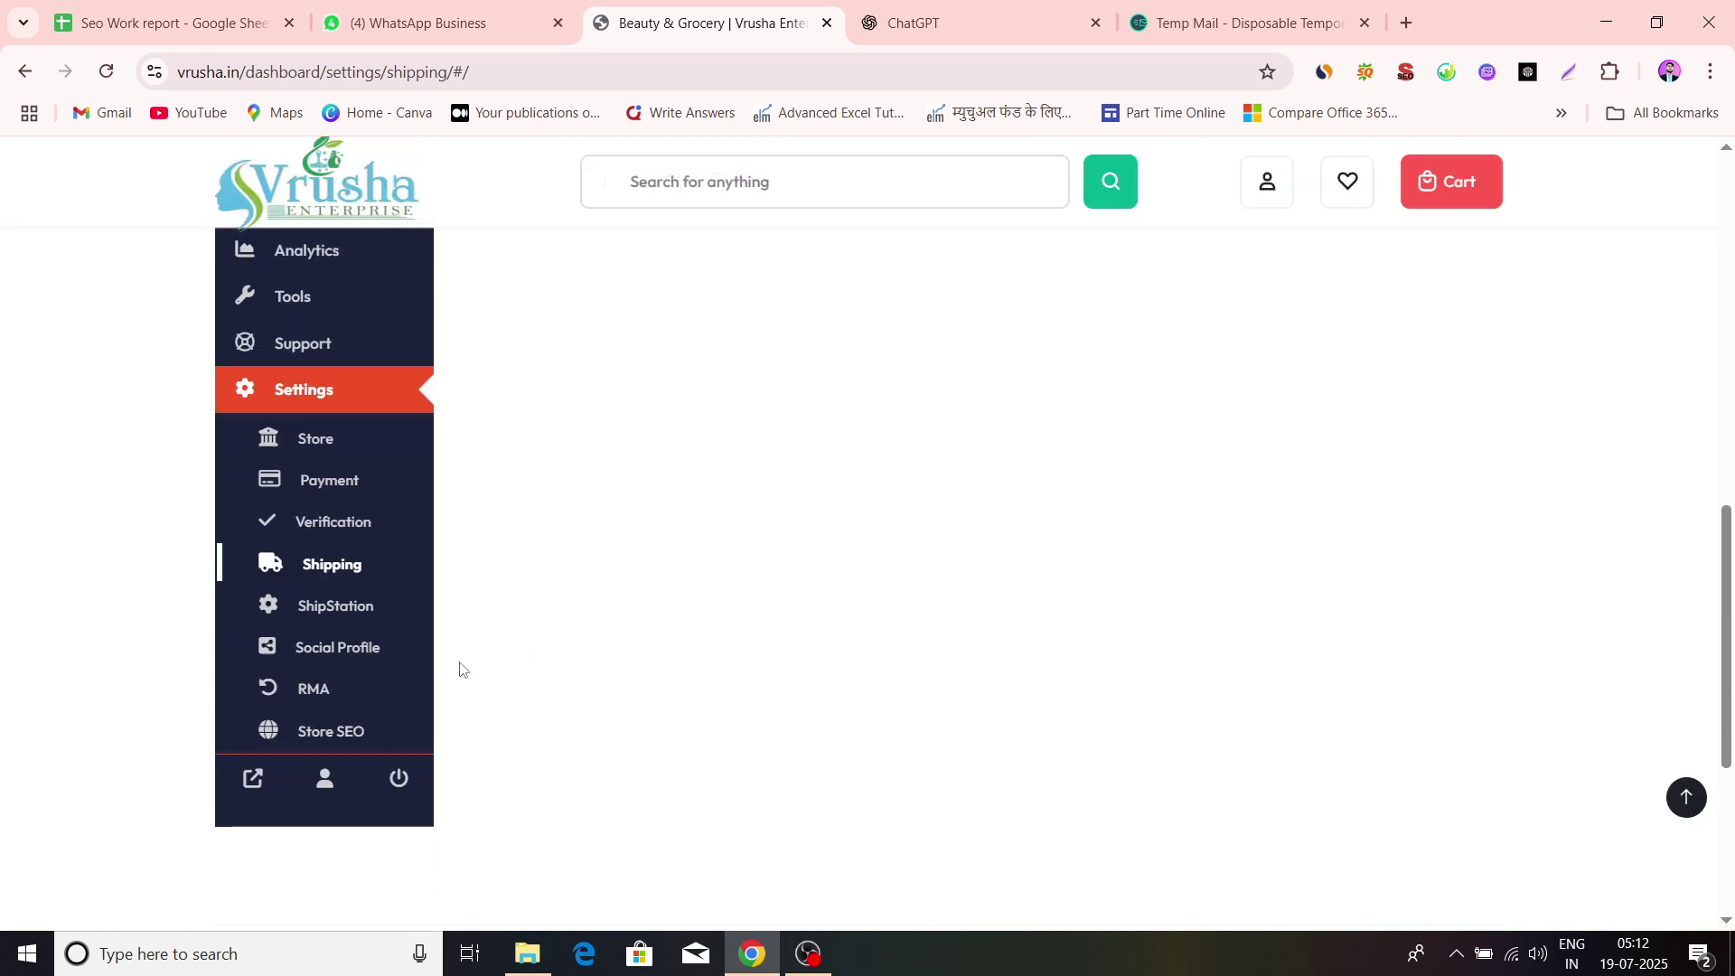
click(342, 613)
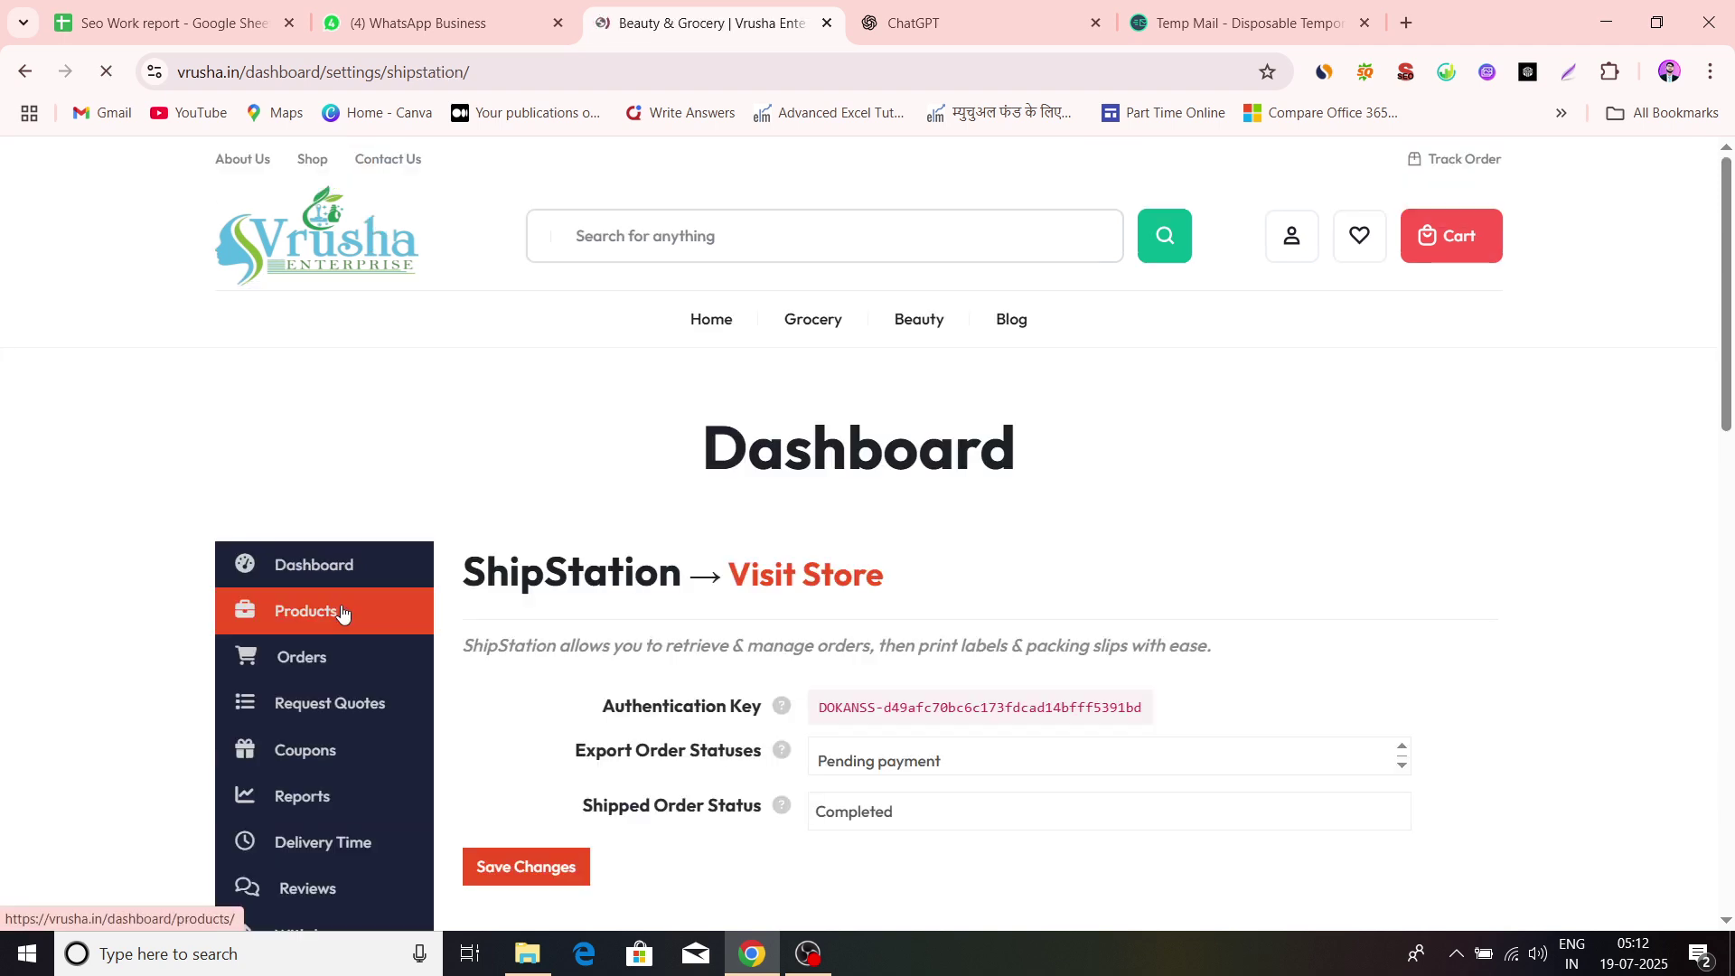
Add Pending payment, Processing and On hold to ShipStation's Export Order Statuses
scroll(722, 594, down, 1)
scroll(722, 593, down, 1)
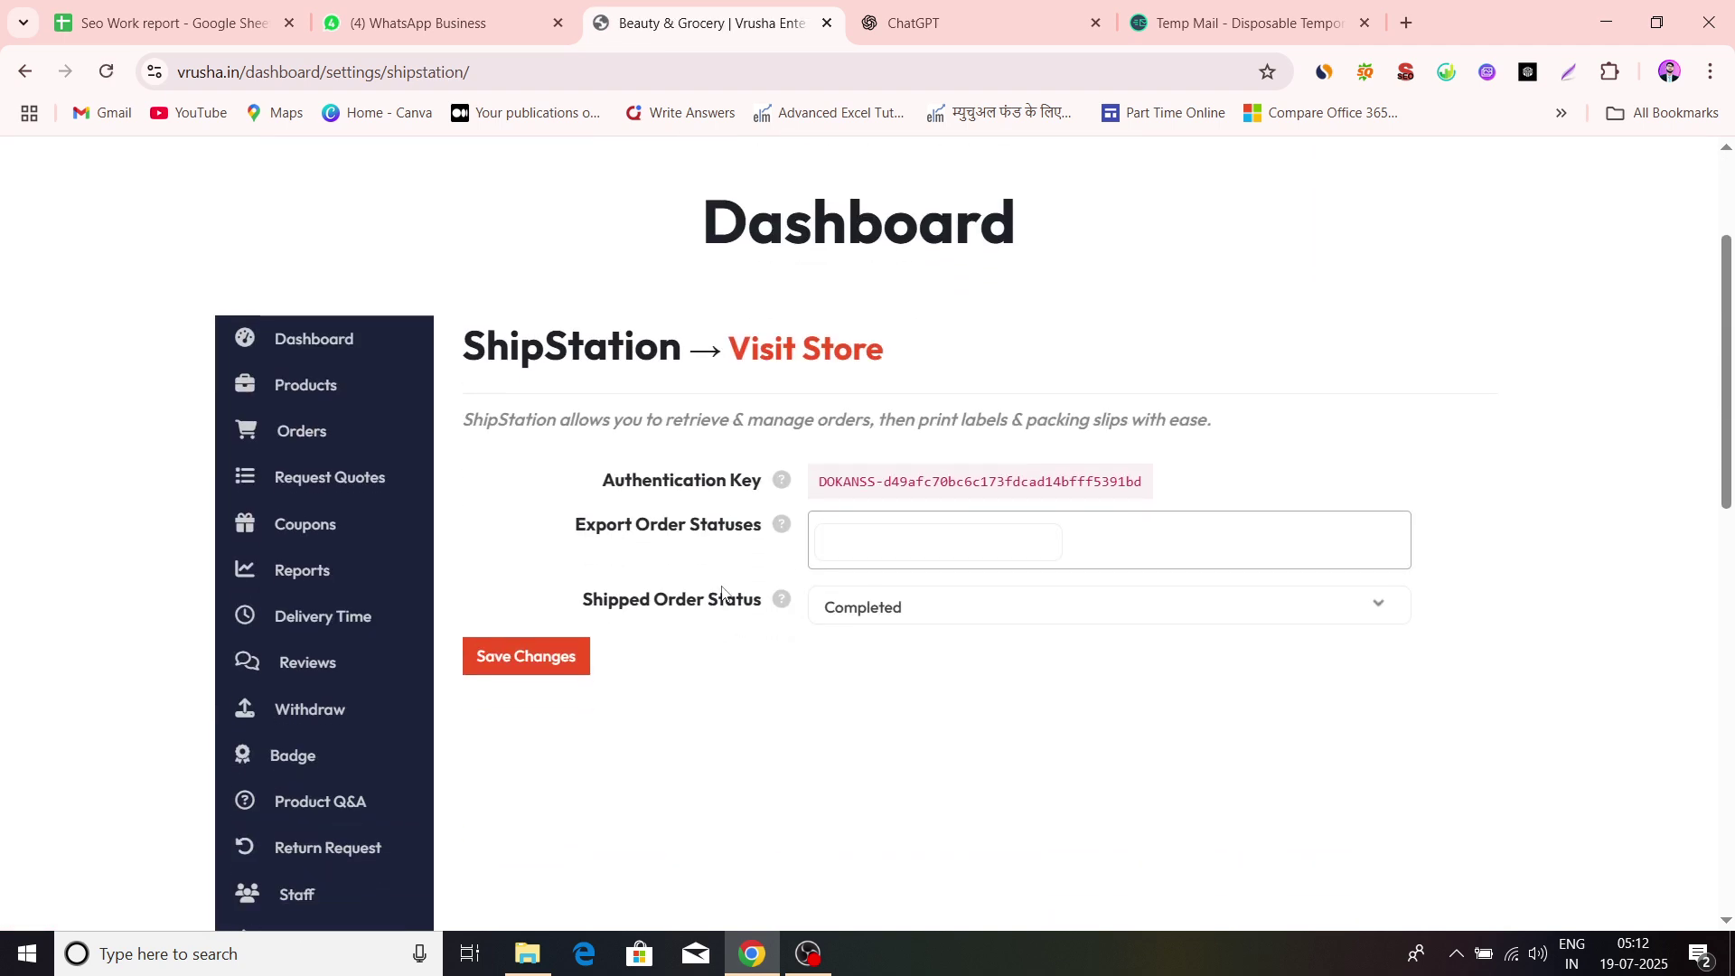
click(913, 555)
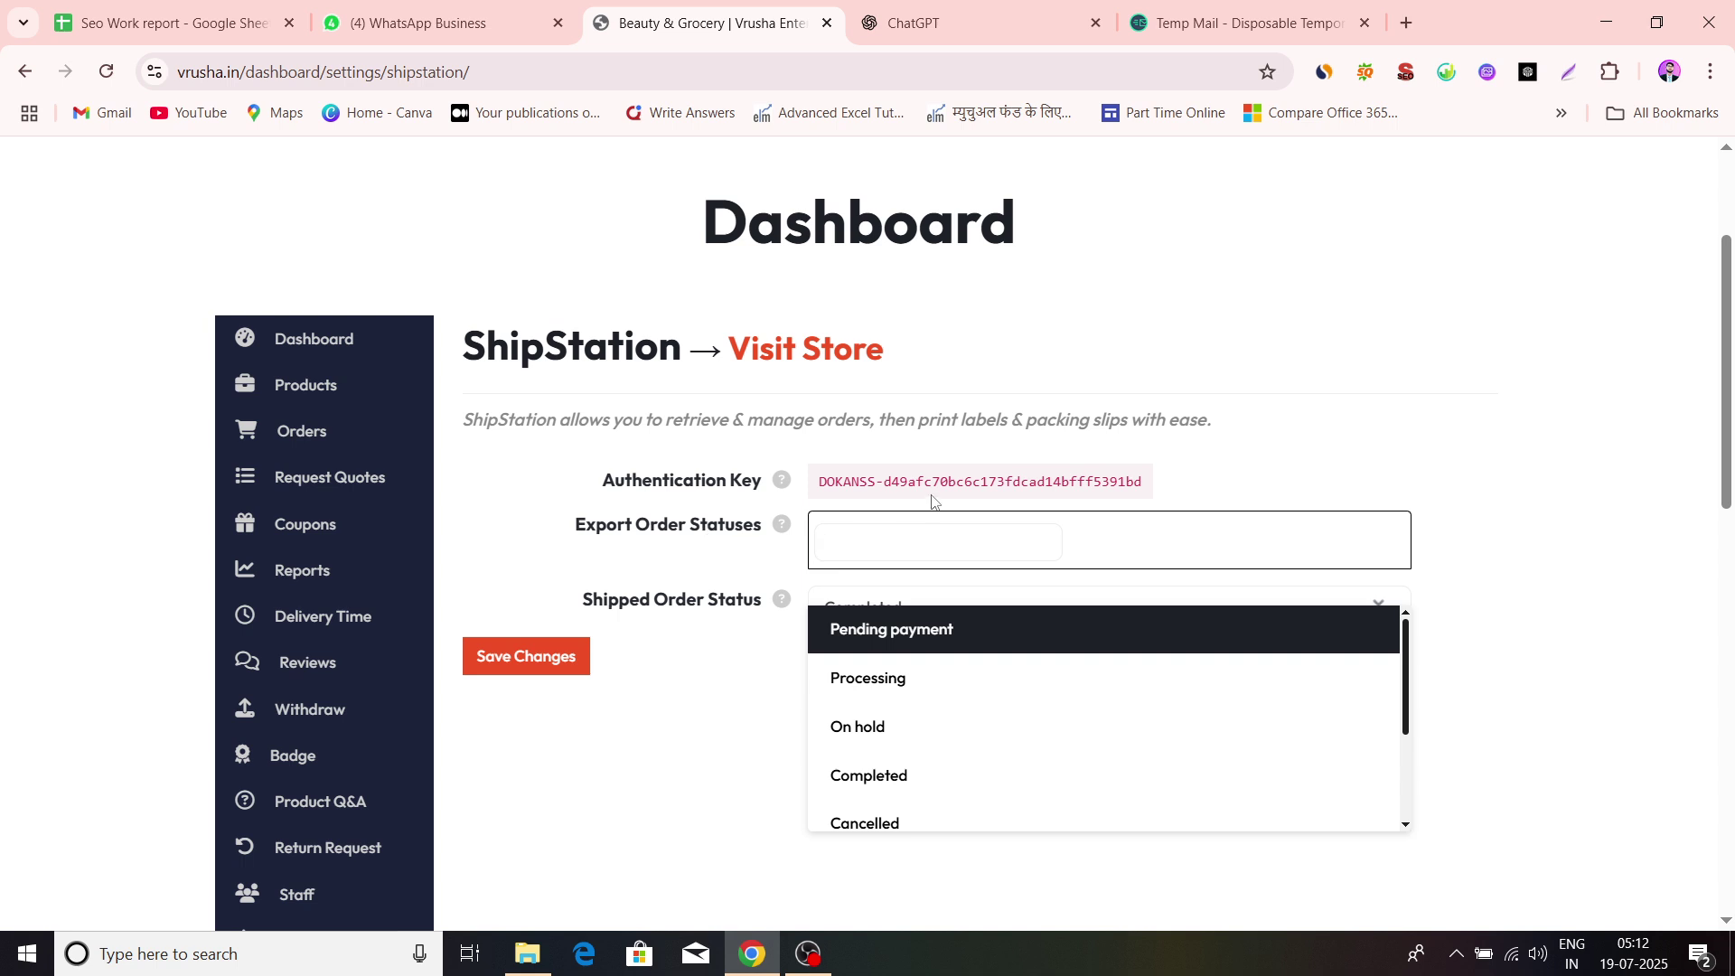
scroll(976, 538, down, 1)
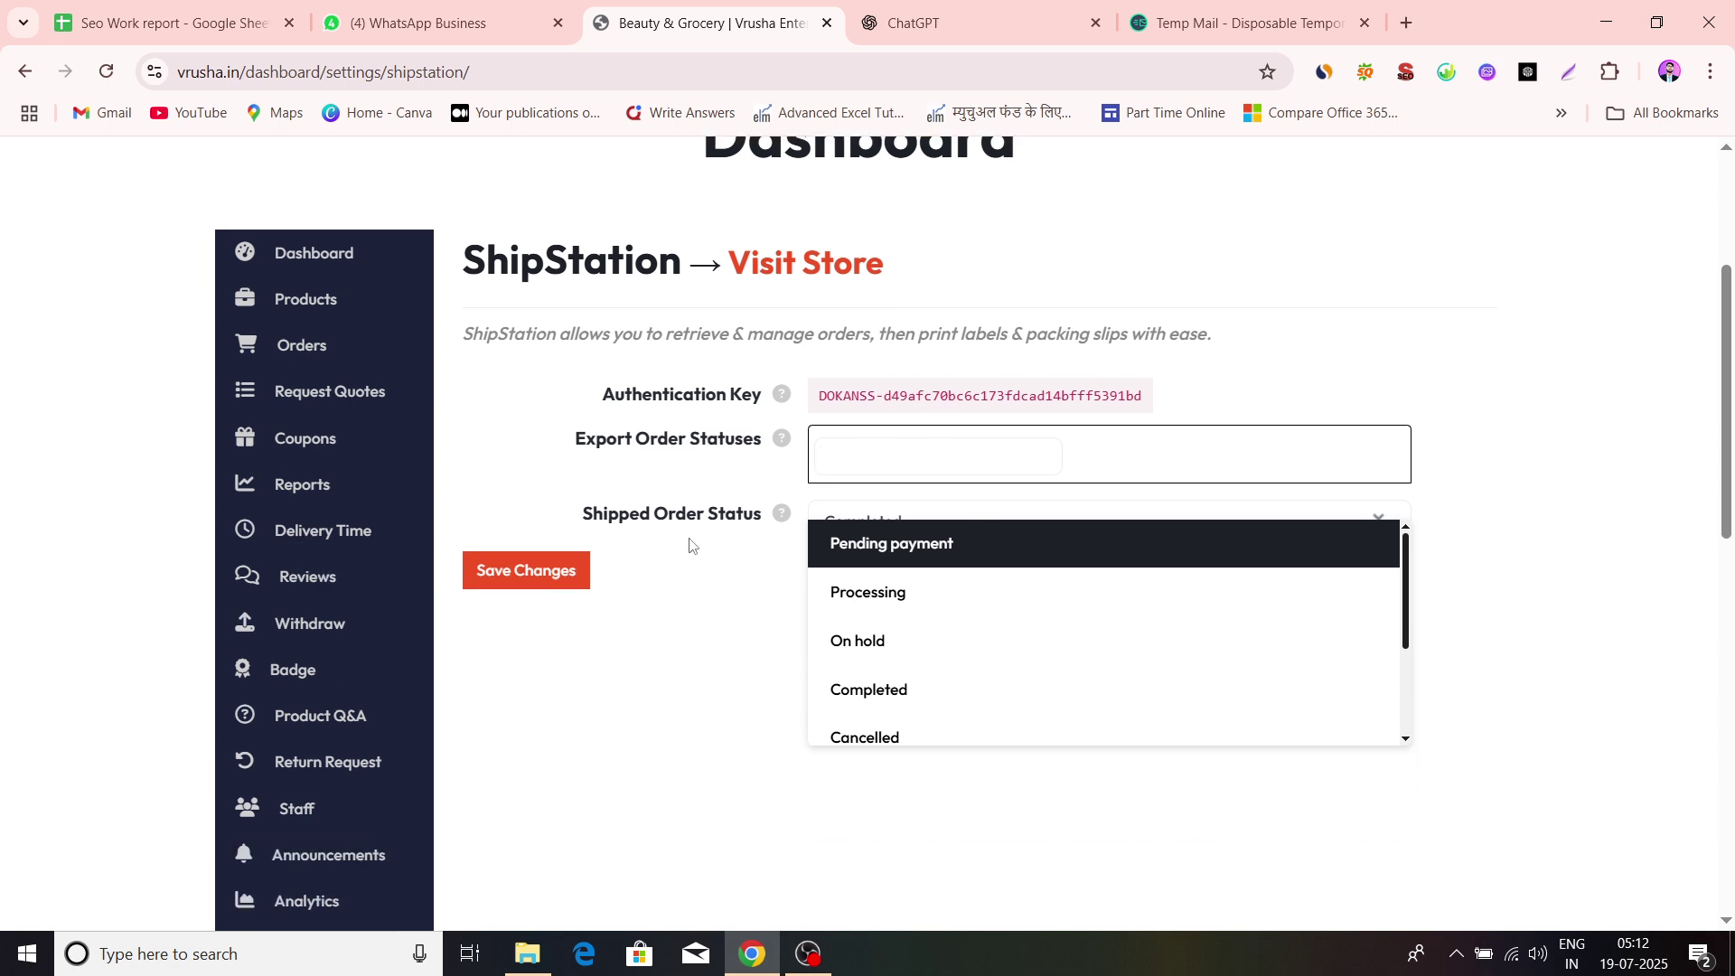
click(694, 629)
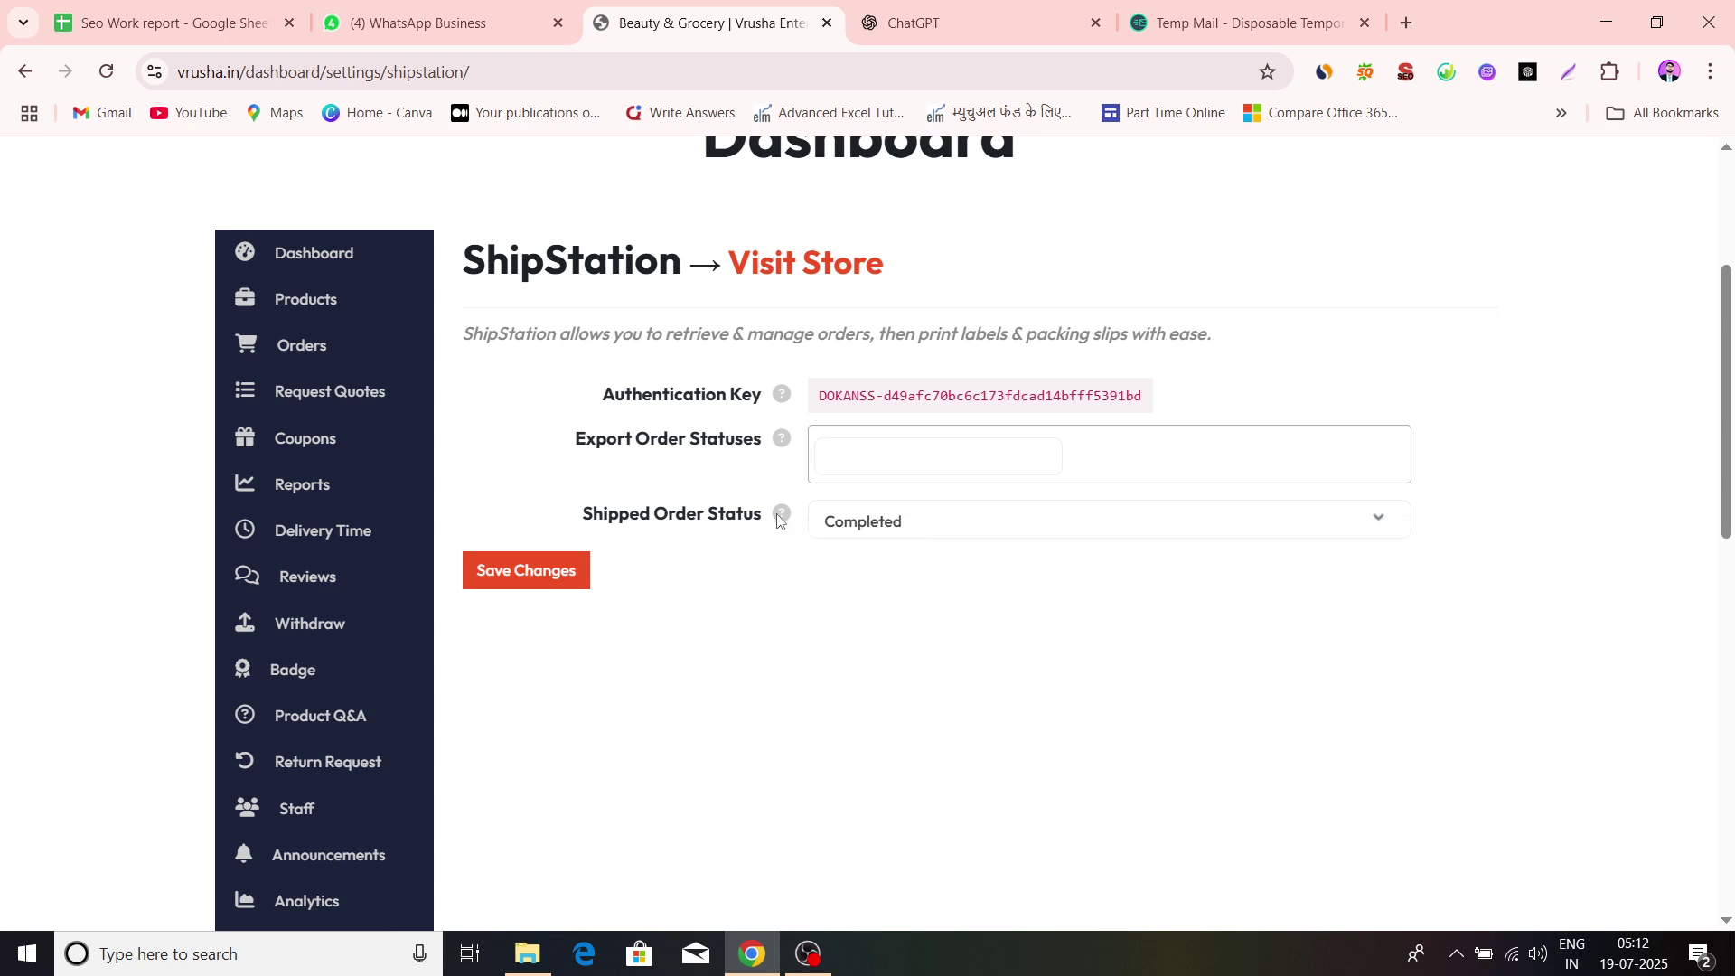
click(900, 446)
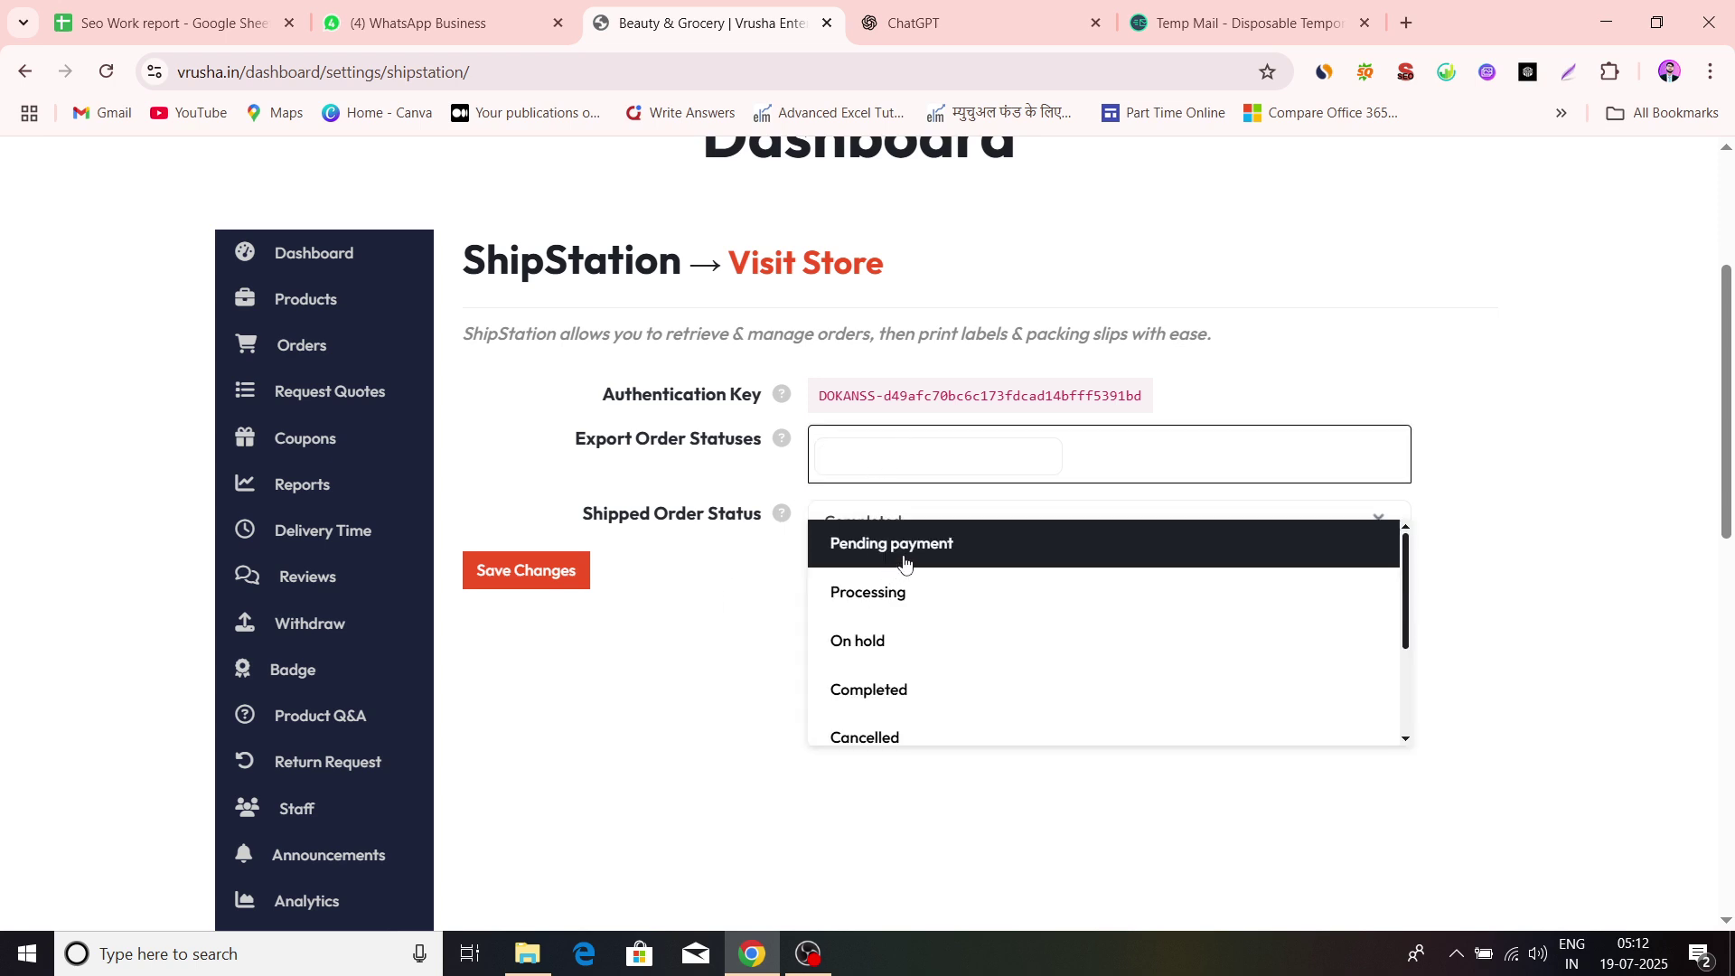
click(865, 560)
click(1033, 454)
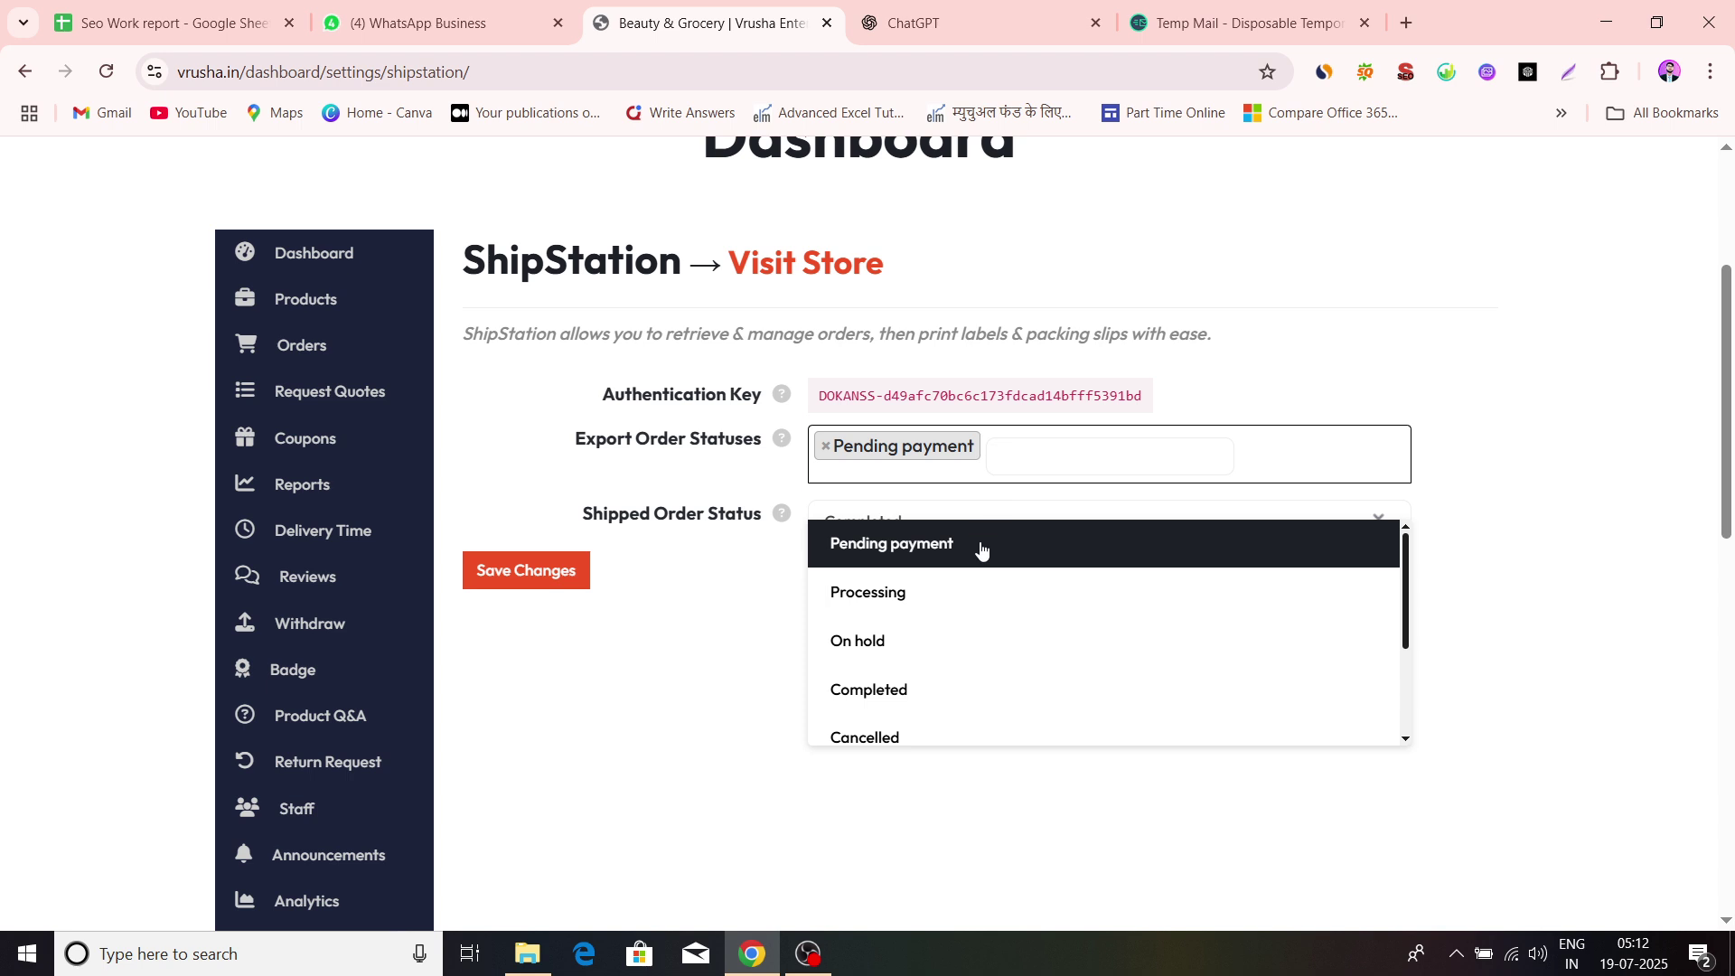
click(863, 598)
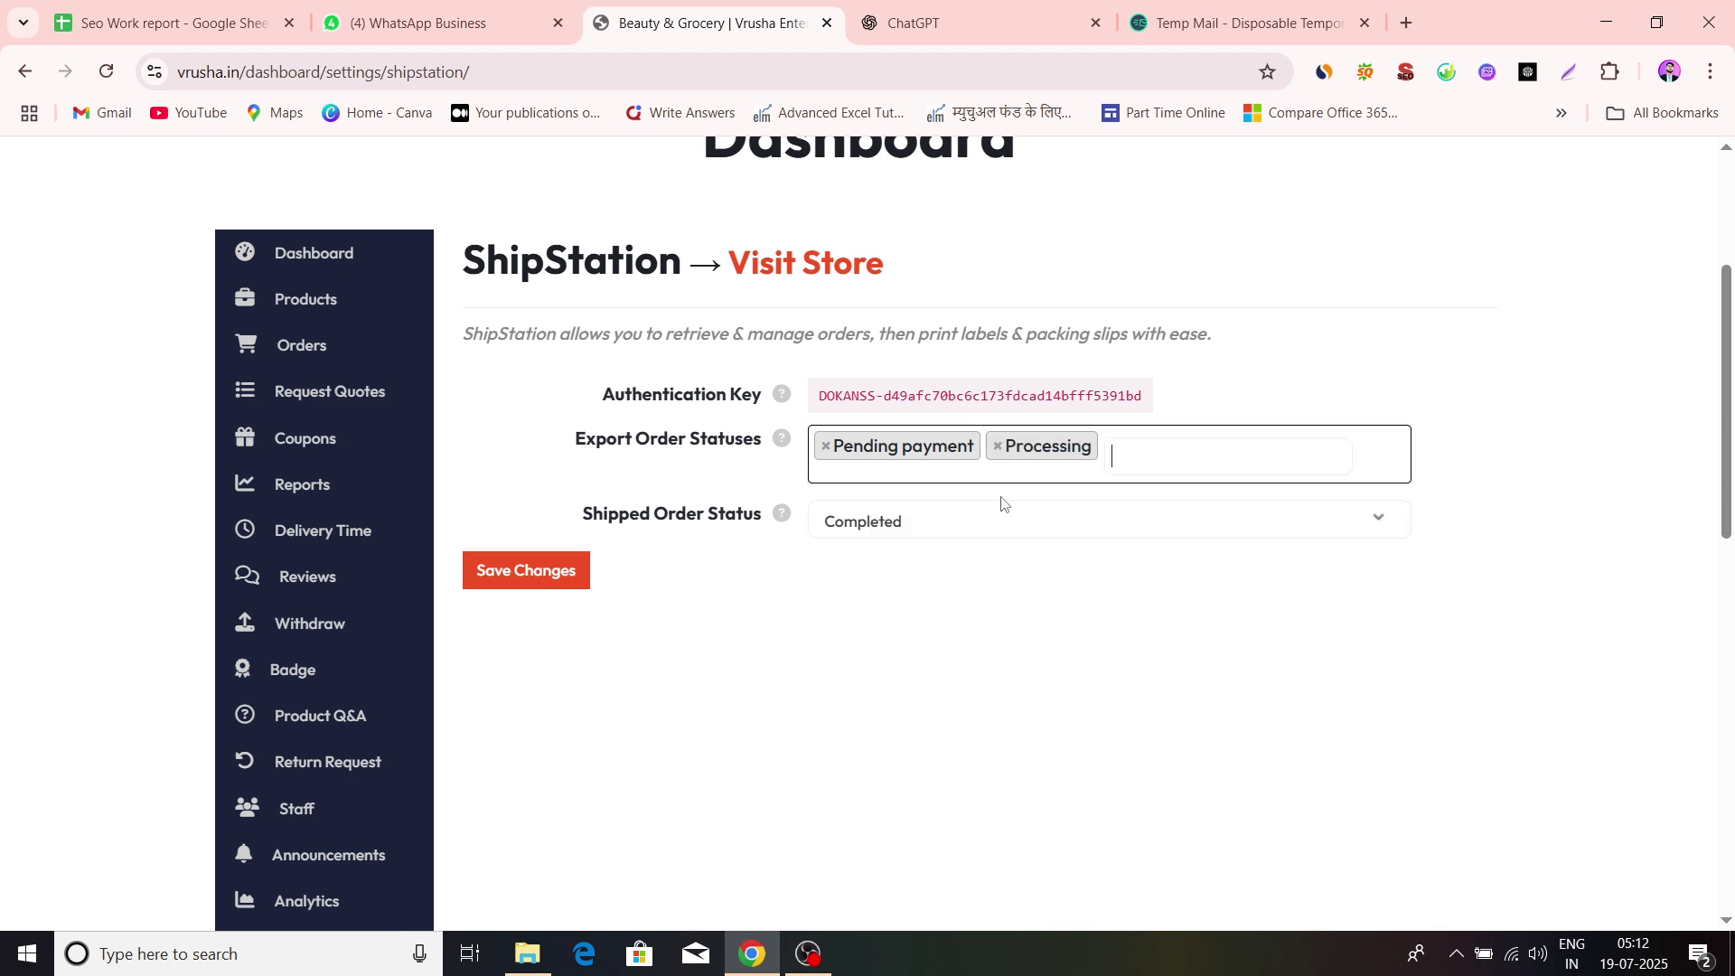
click(1143, 439)
click(953, 635)
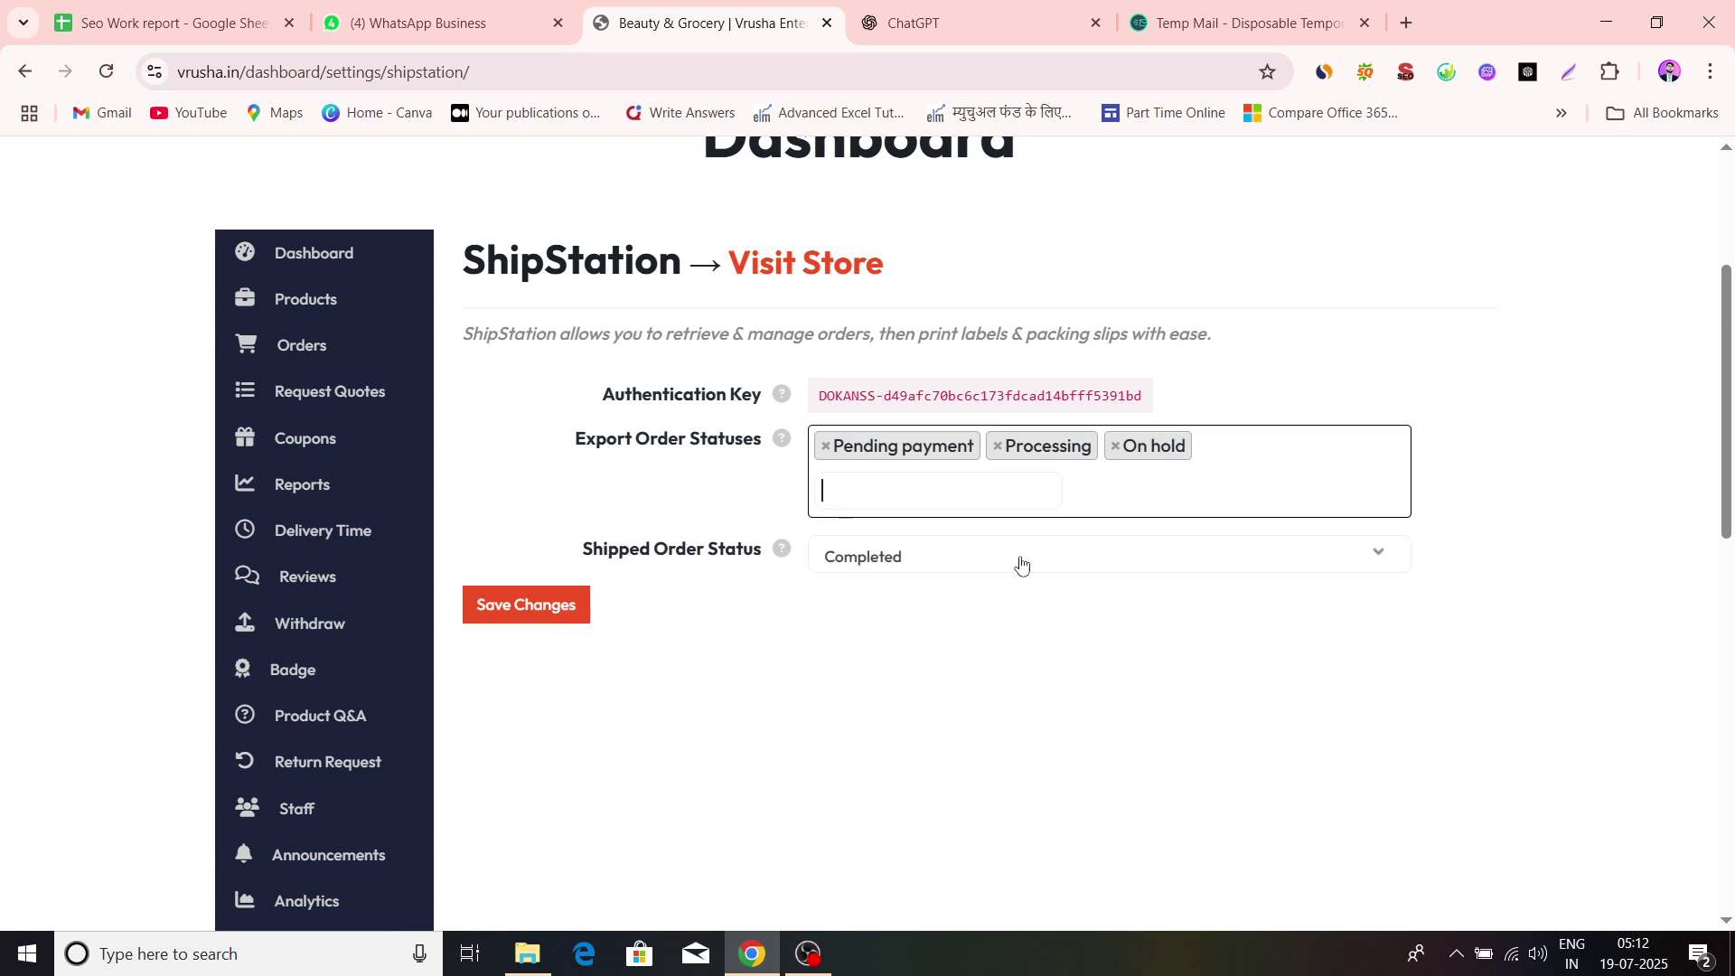
click(1223, 451)
Add Completed, Cancelled and Refunded, remove Pending payment, and save the ShipStation settings
scroll(976, 719, down, 1)
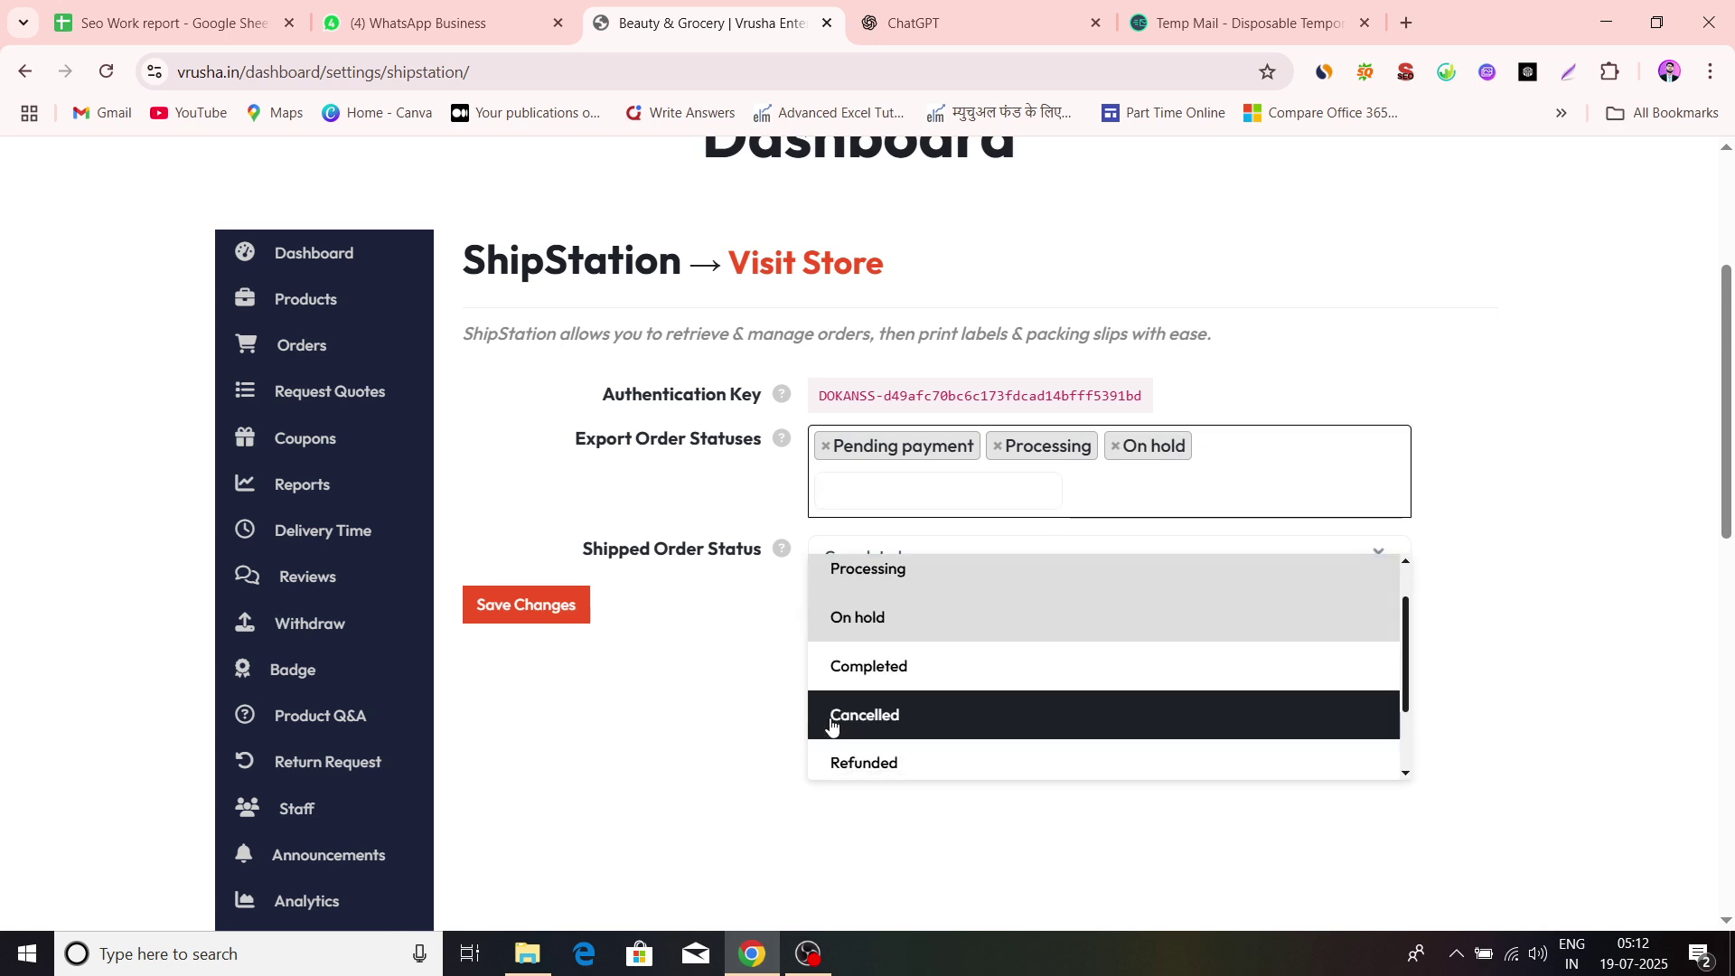
click(869, 666)
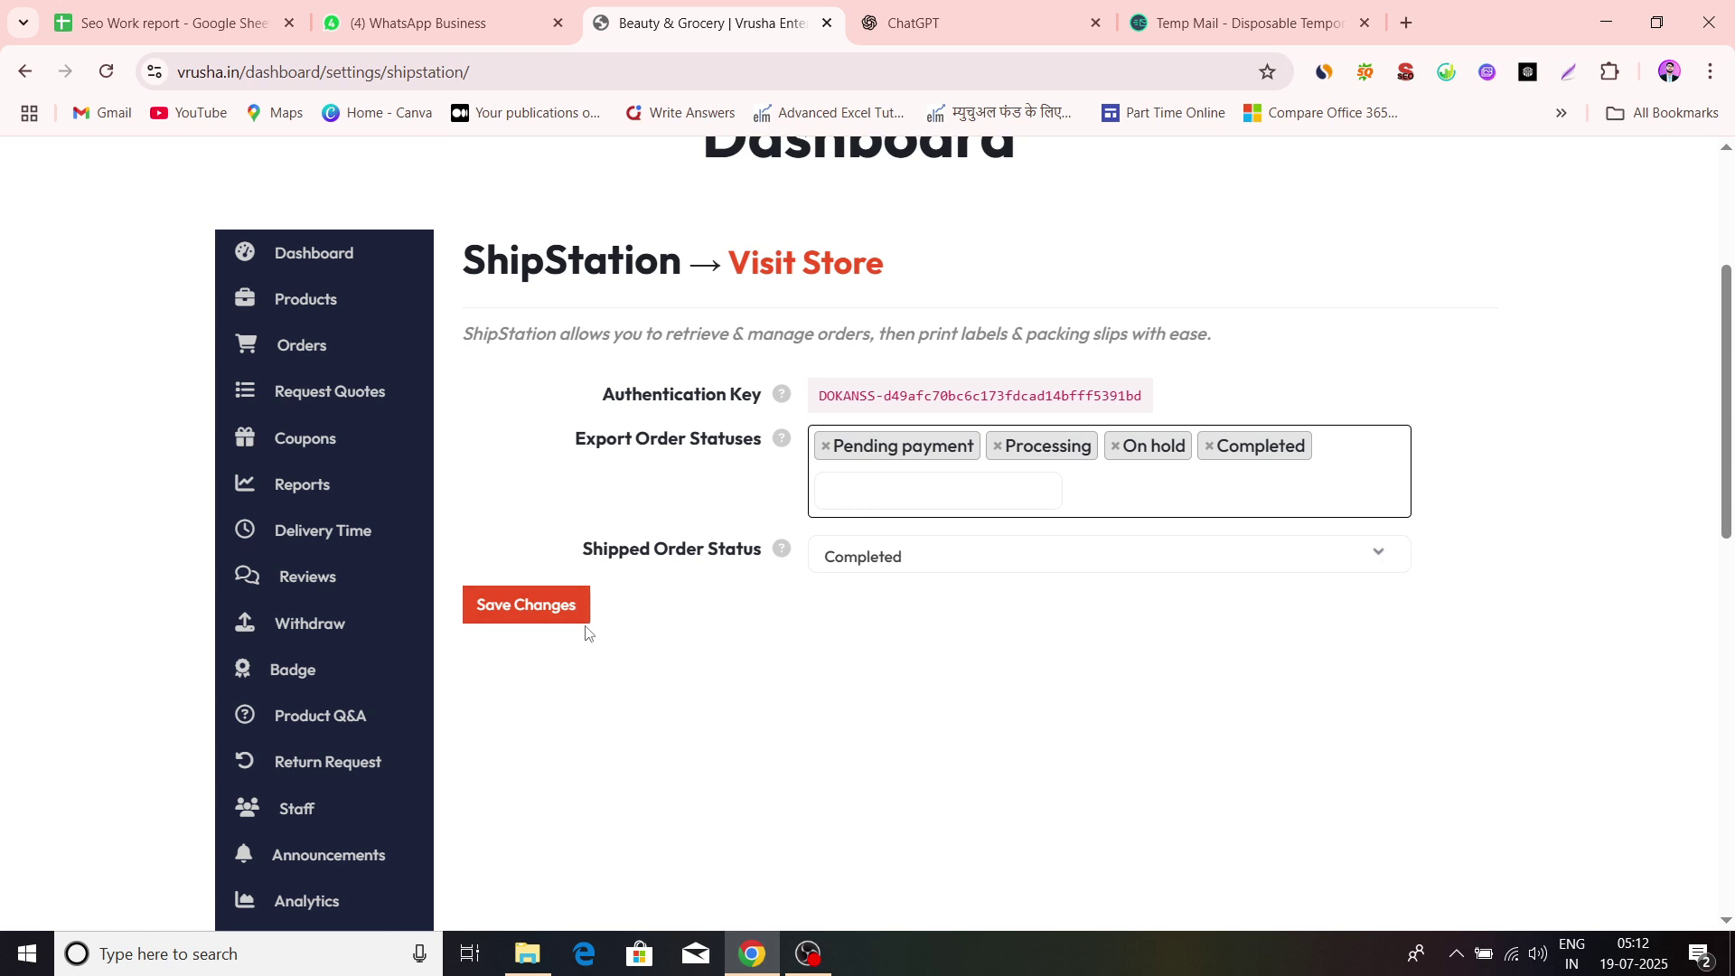
click(826, 446)
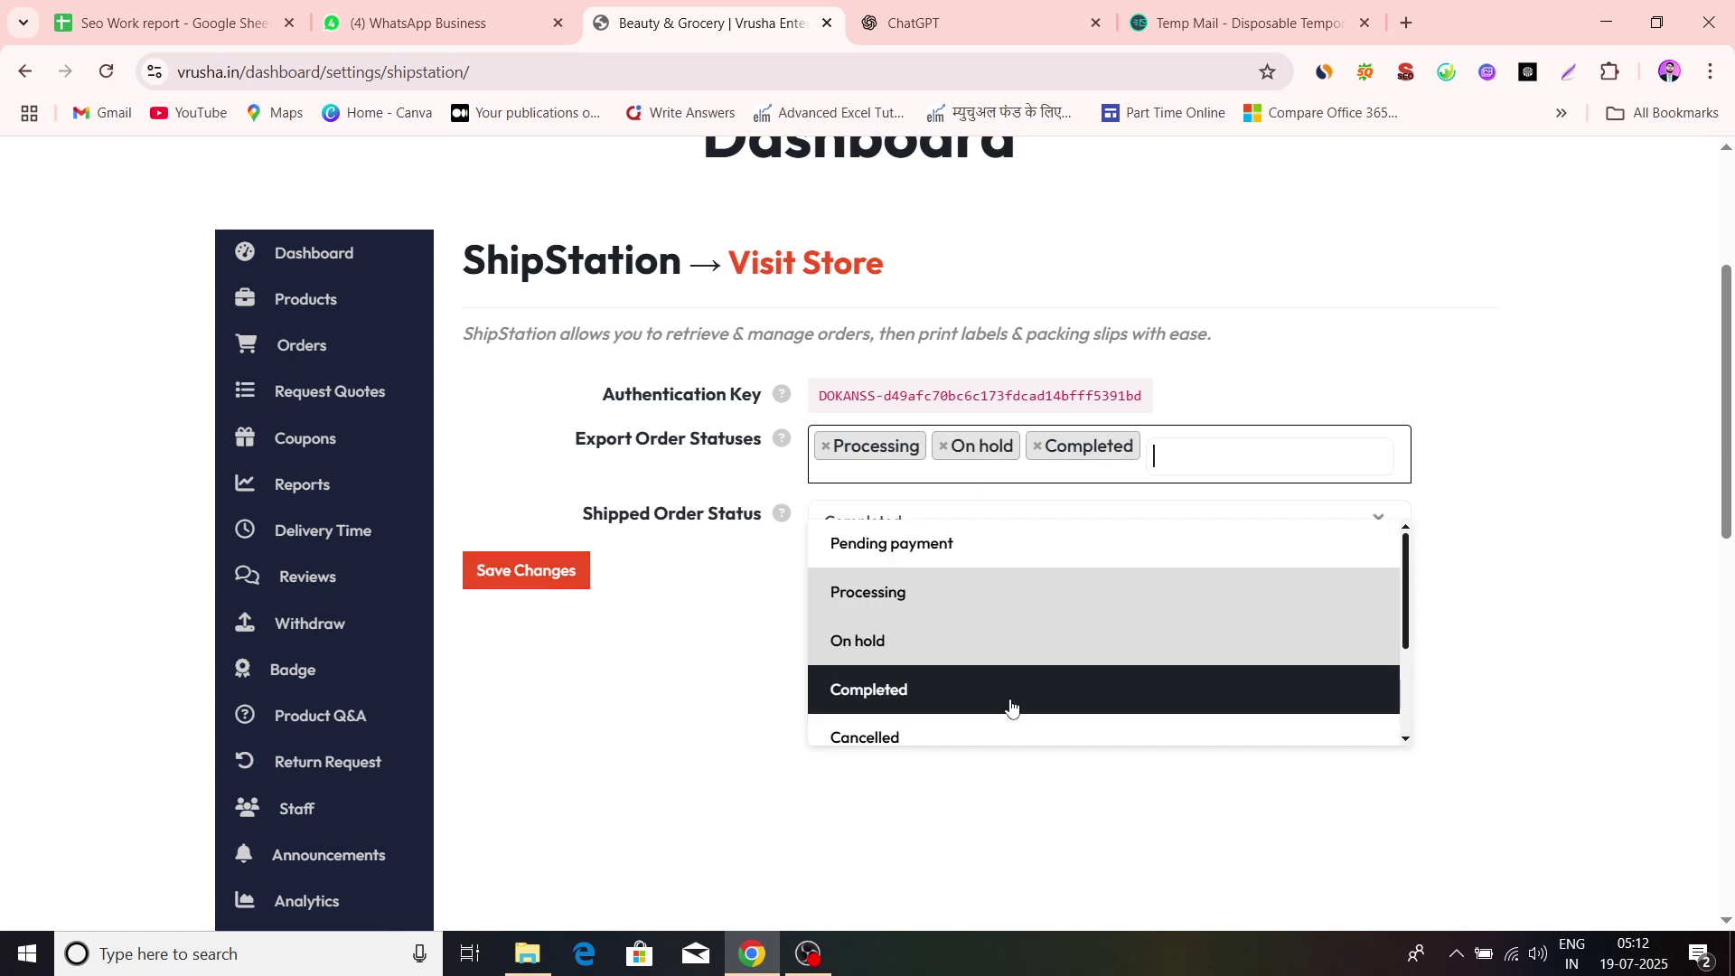
scroll(1007, 705, down, 1)
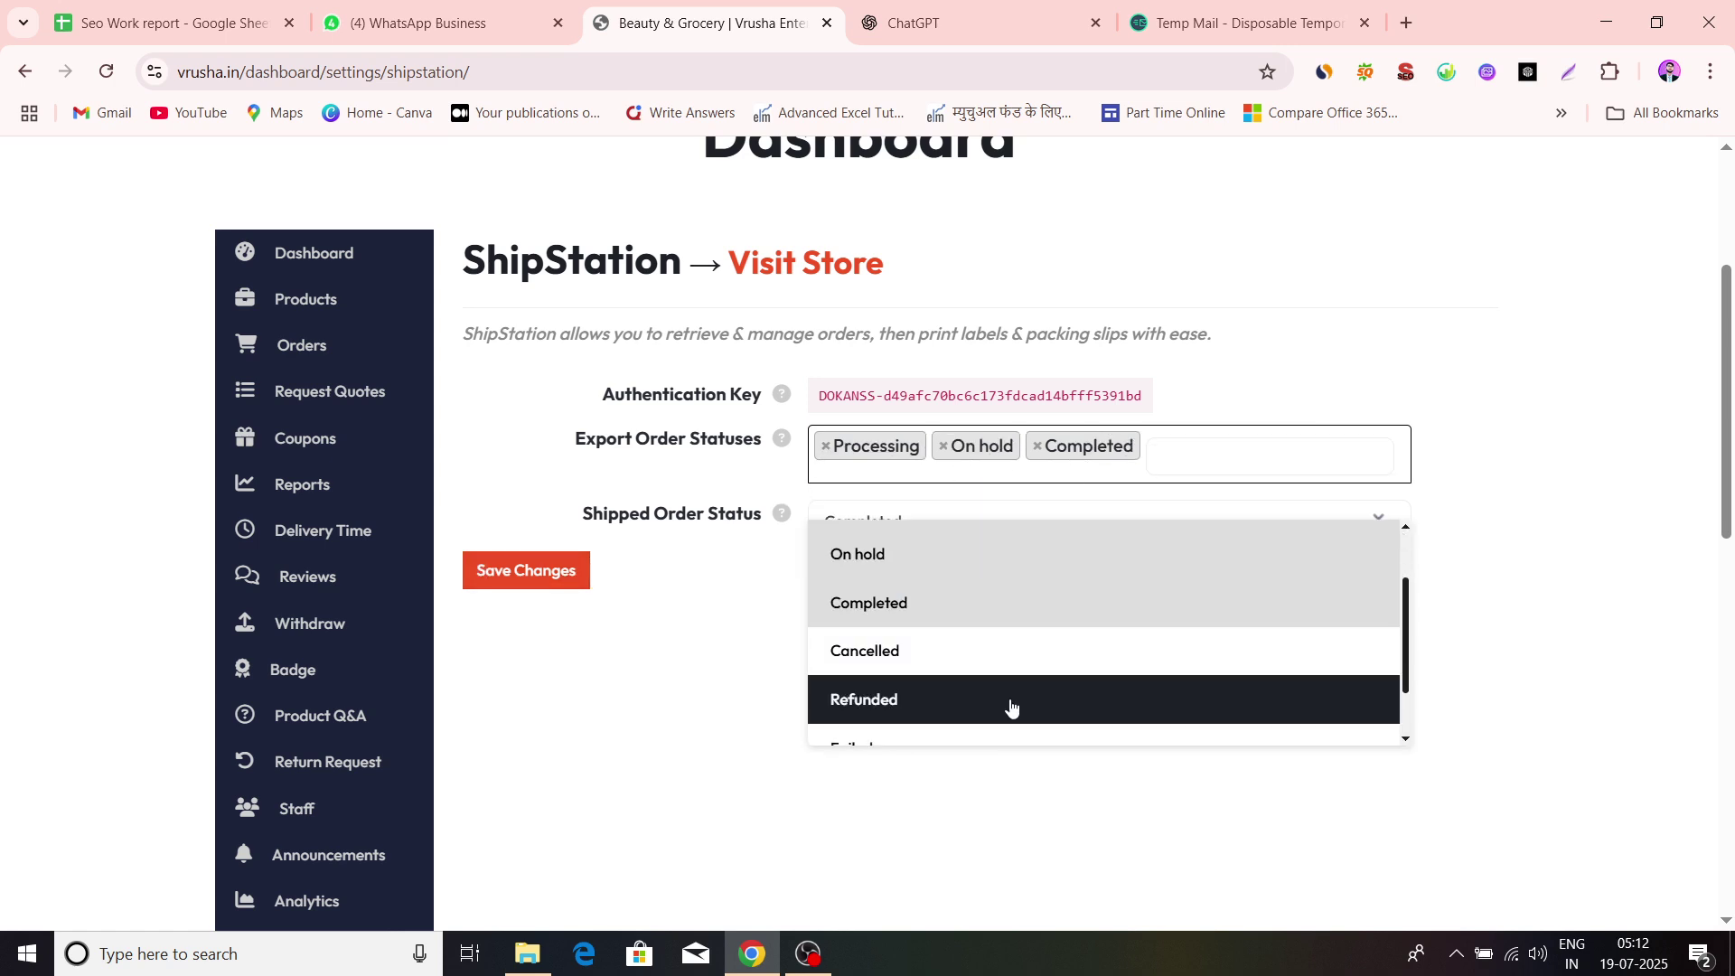
click(933, 679)
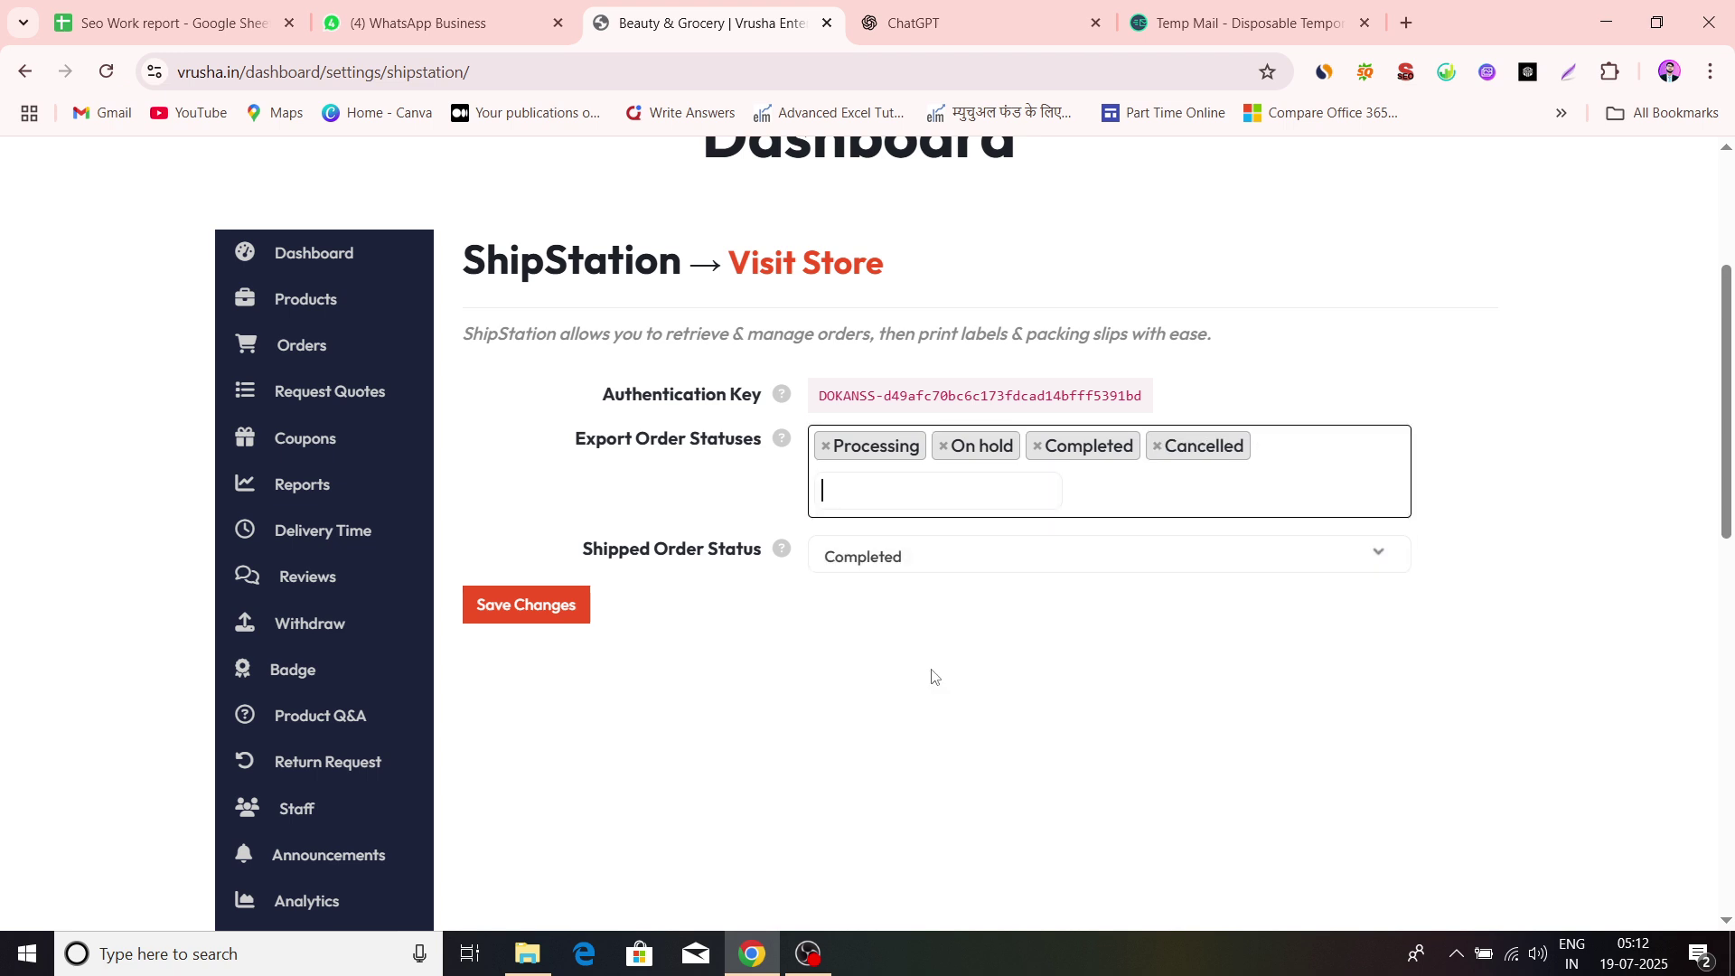
click(1089, 499)
scroll(811, 728, down, 1)
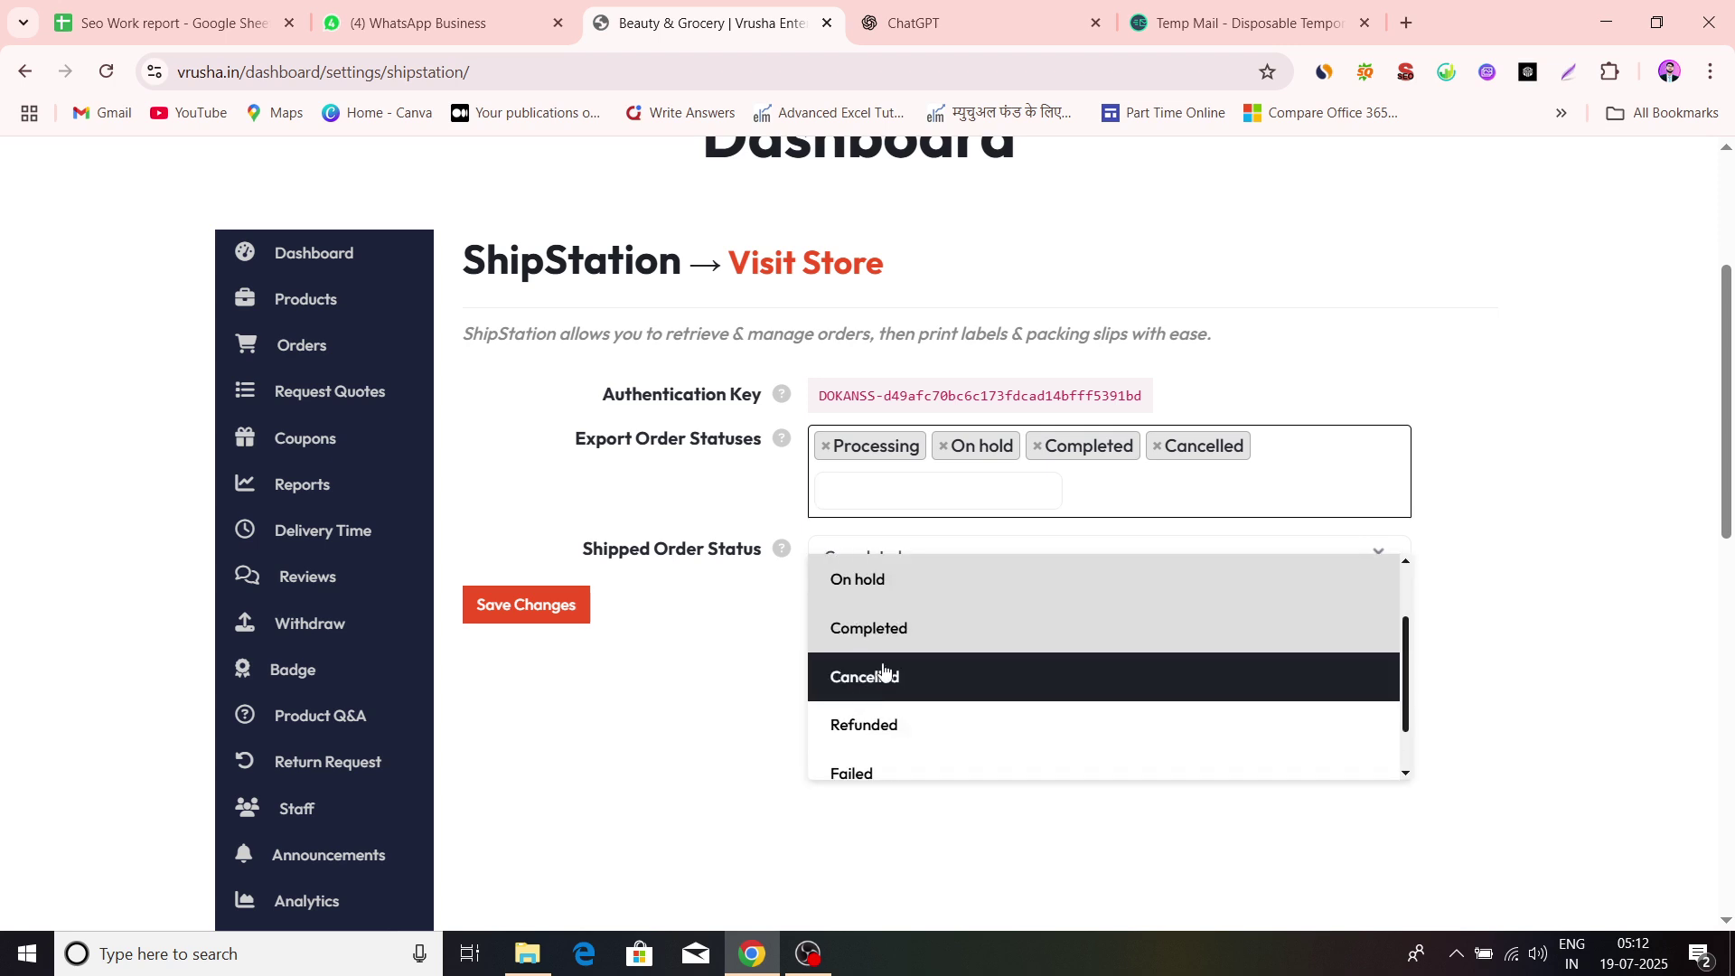
click(883, 723)
click(490, 611)
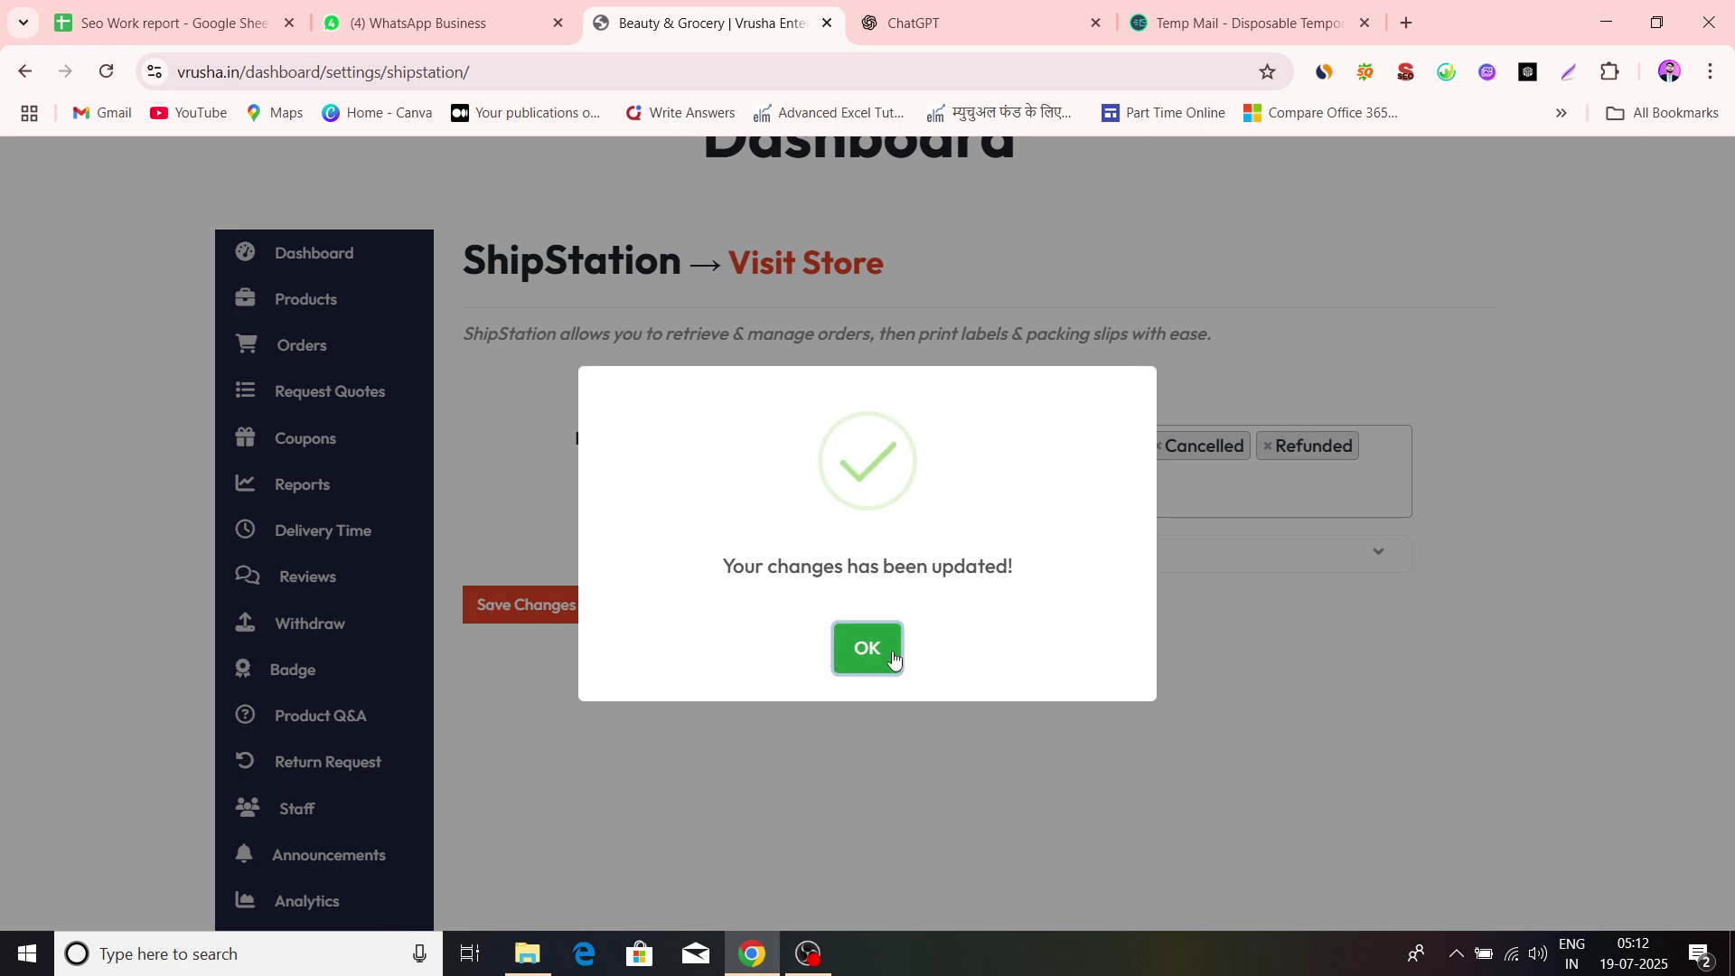
click(889, 648)
scroll(581, 708, down, 7)
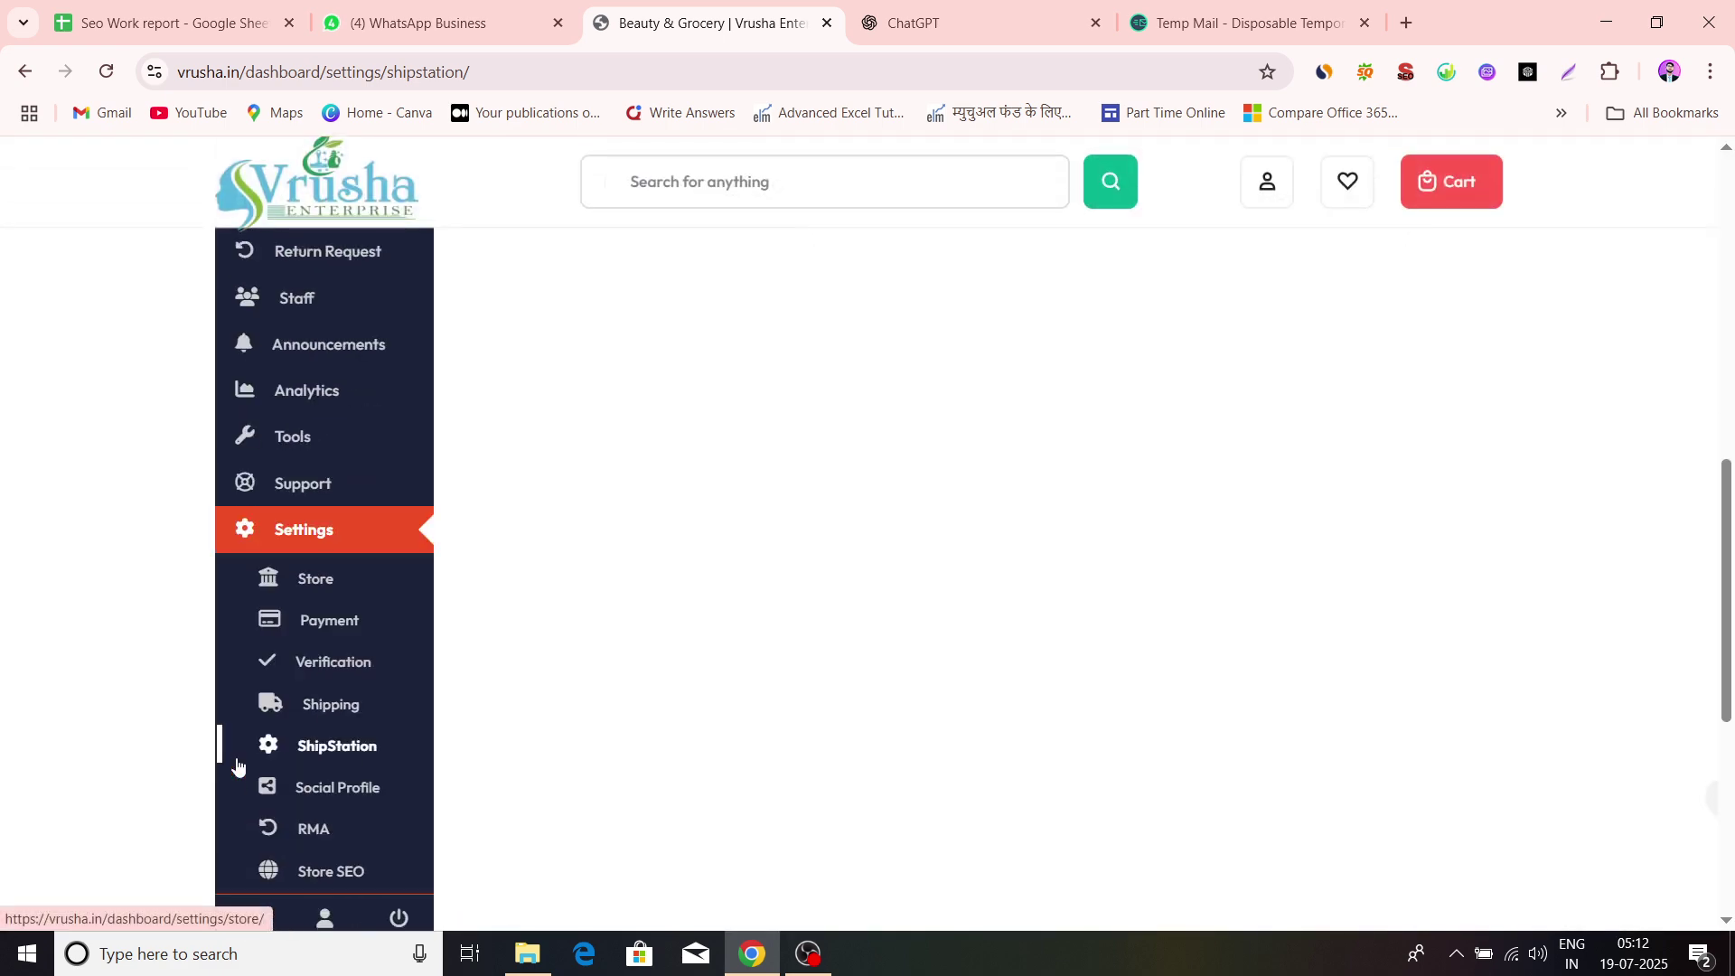
Open Social Profile settings and check the empty Facebook, Twitter and Pinterest link fields
click(312, 597)
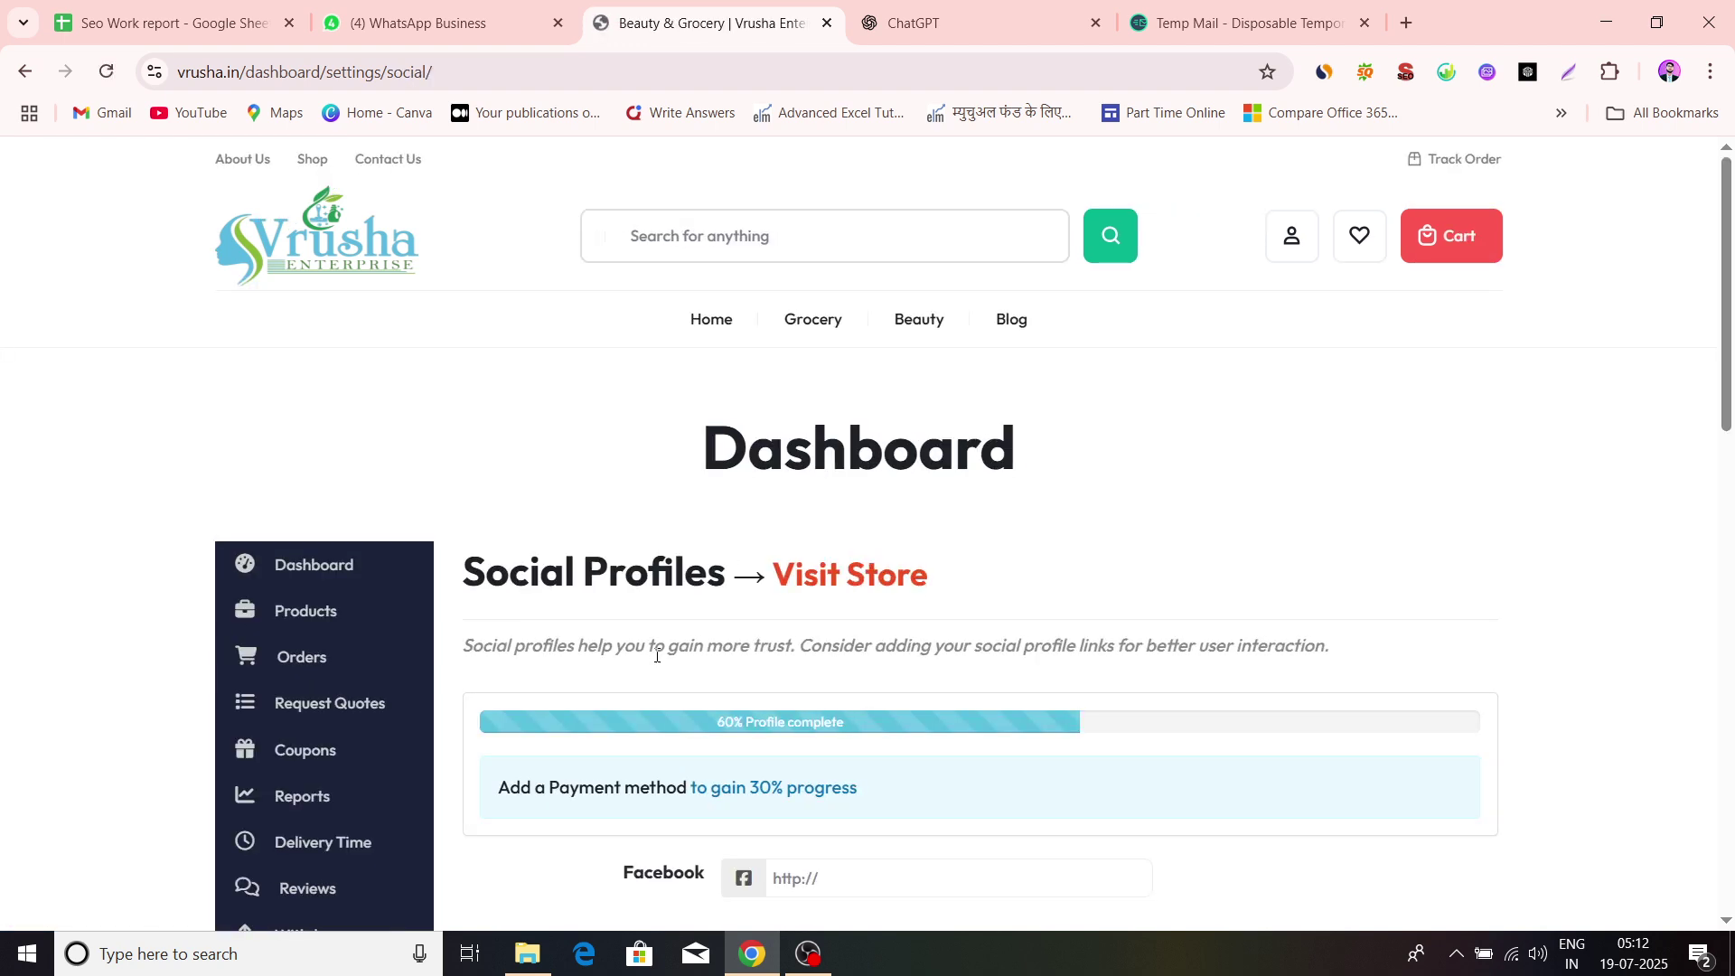
scroll(897, 567, down, 6)
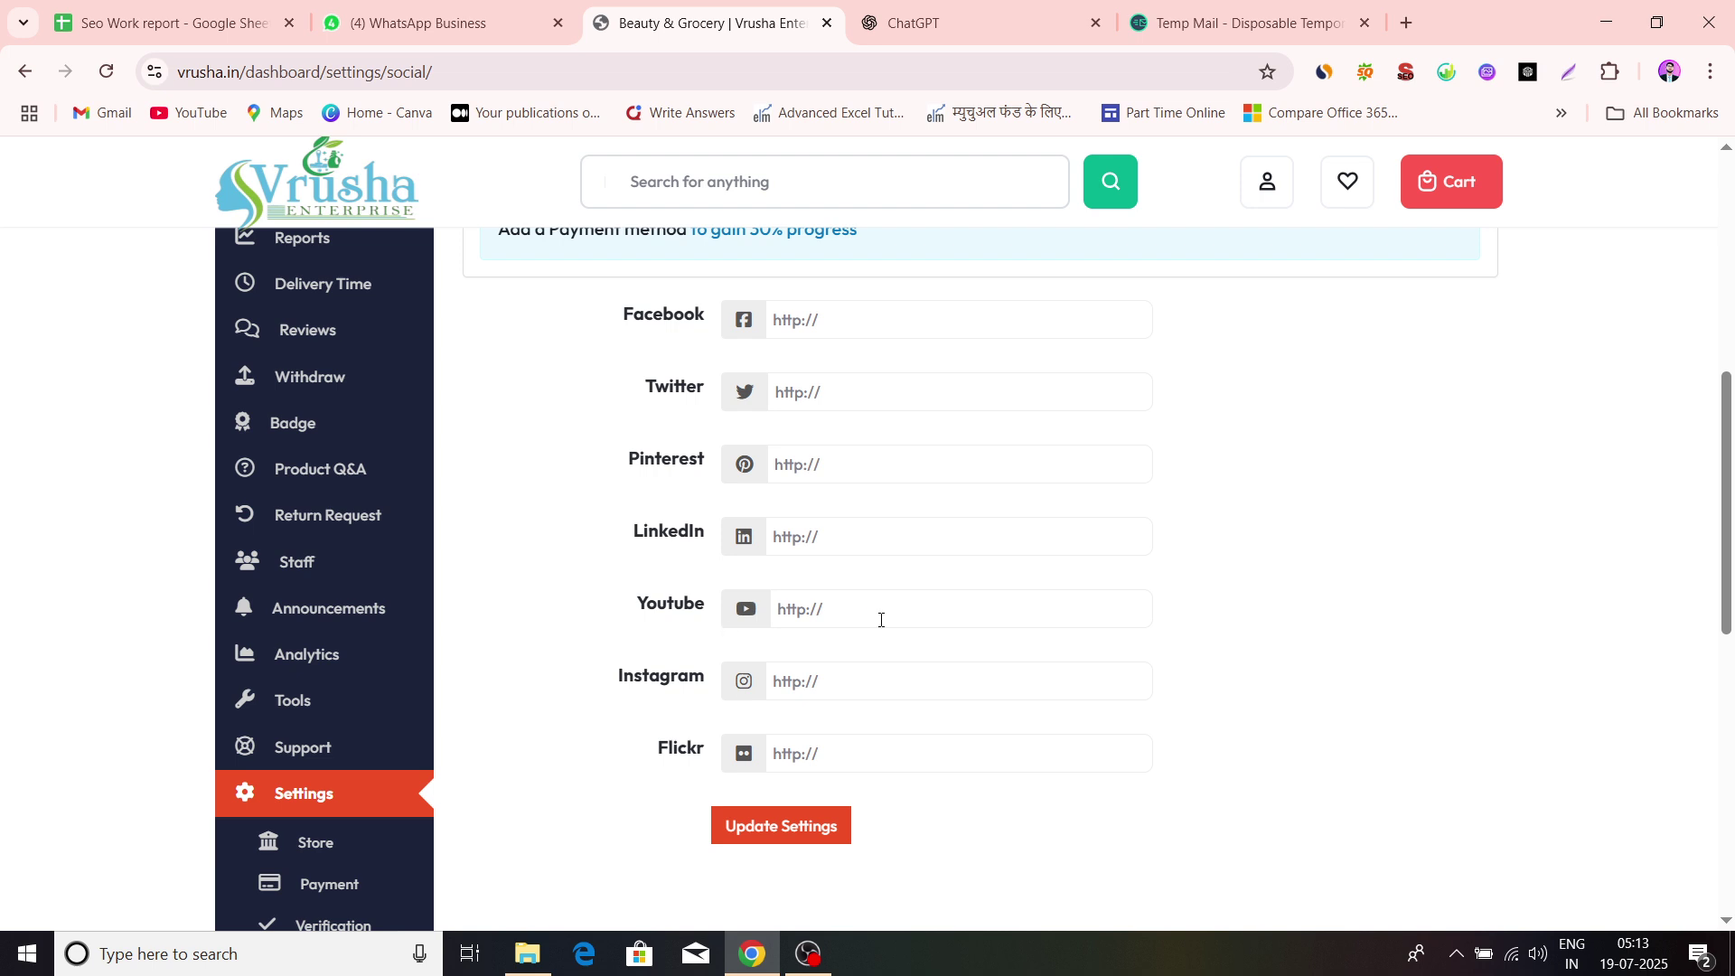
scroll(884, 620, up, 1)
click(850, 359)
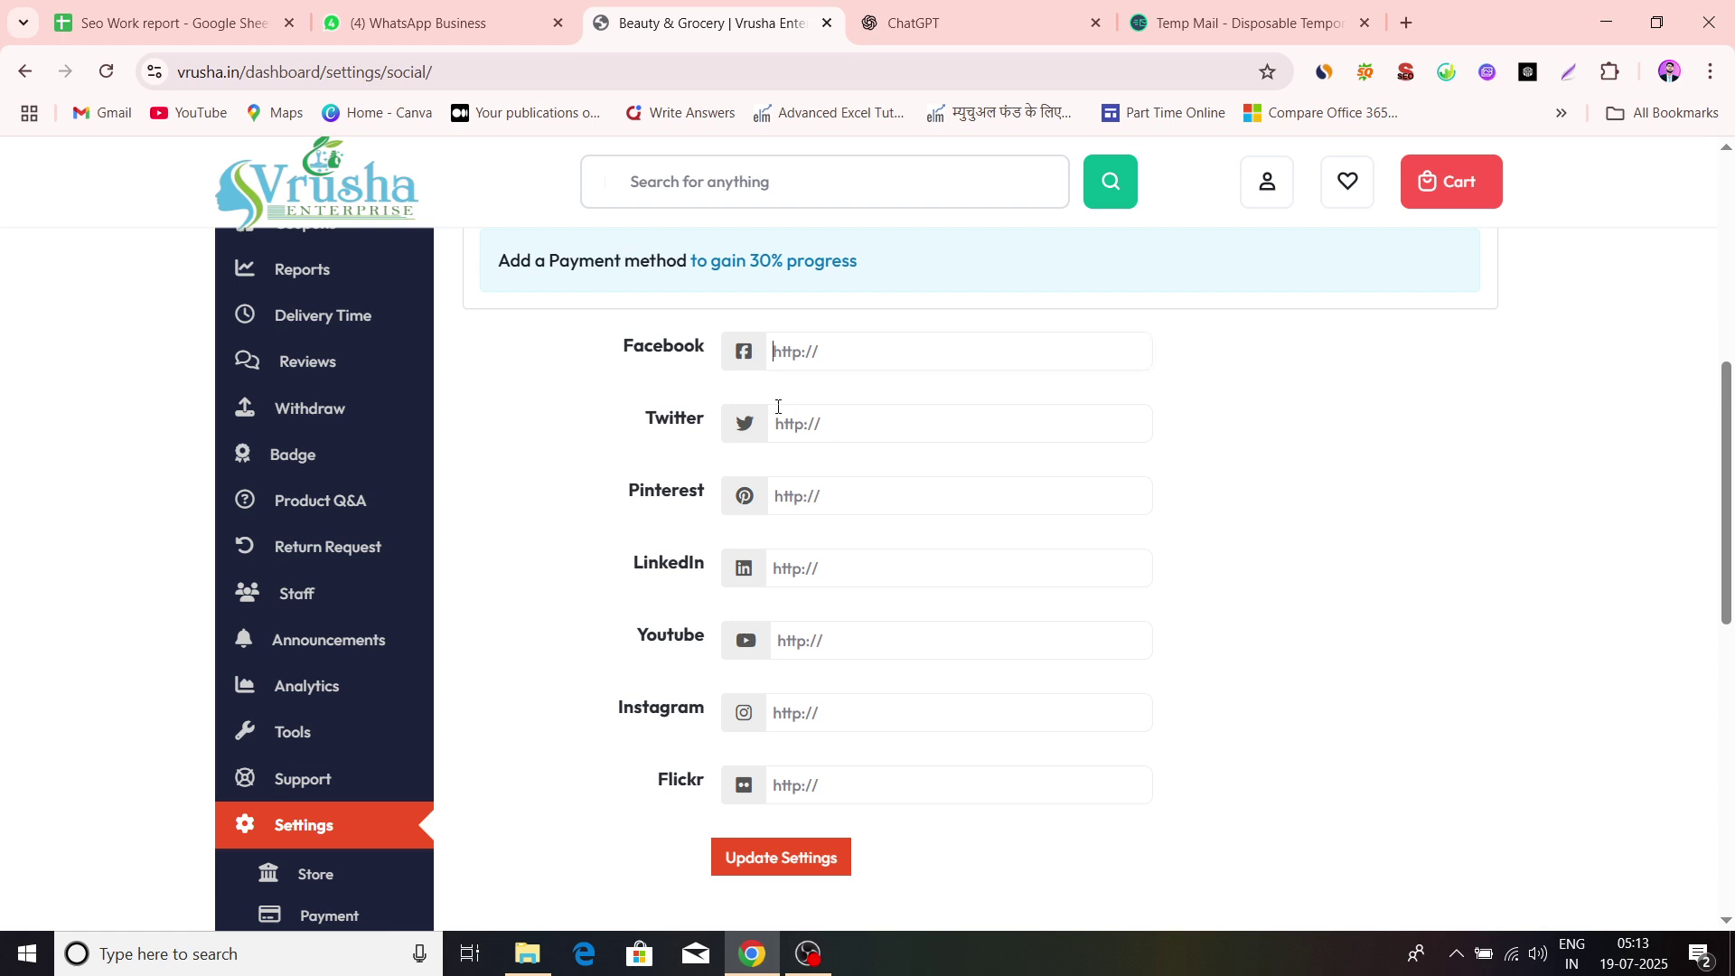
click(820, 422)
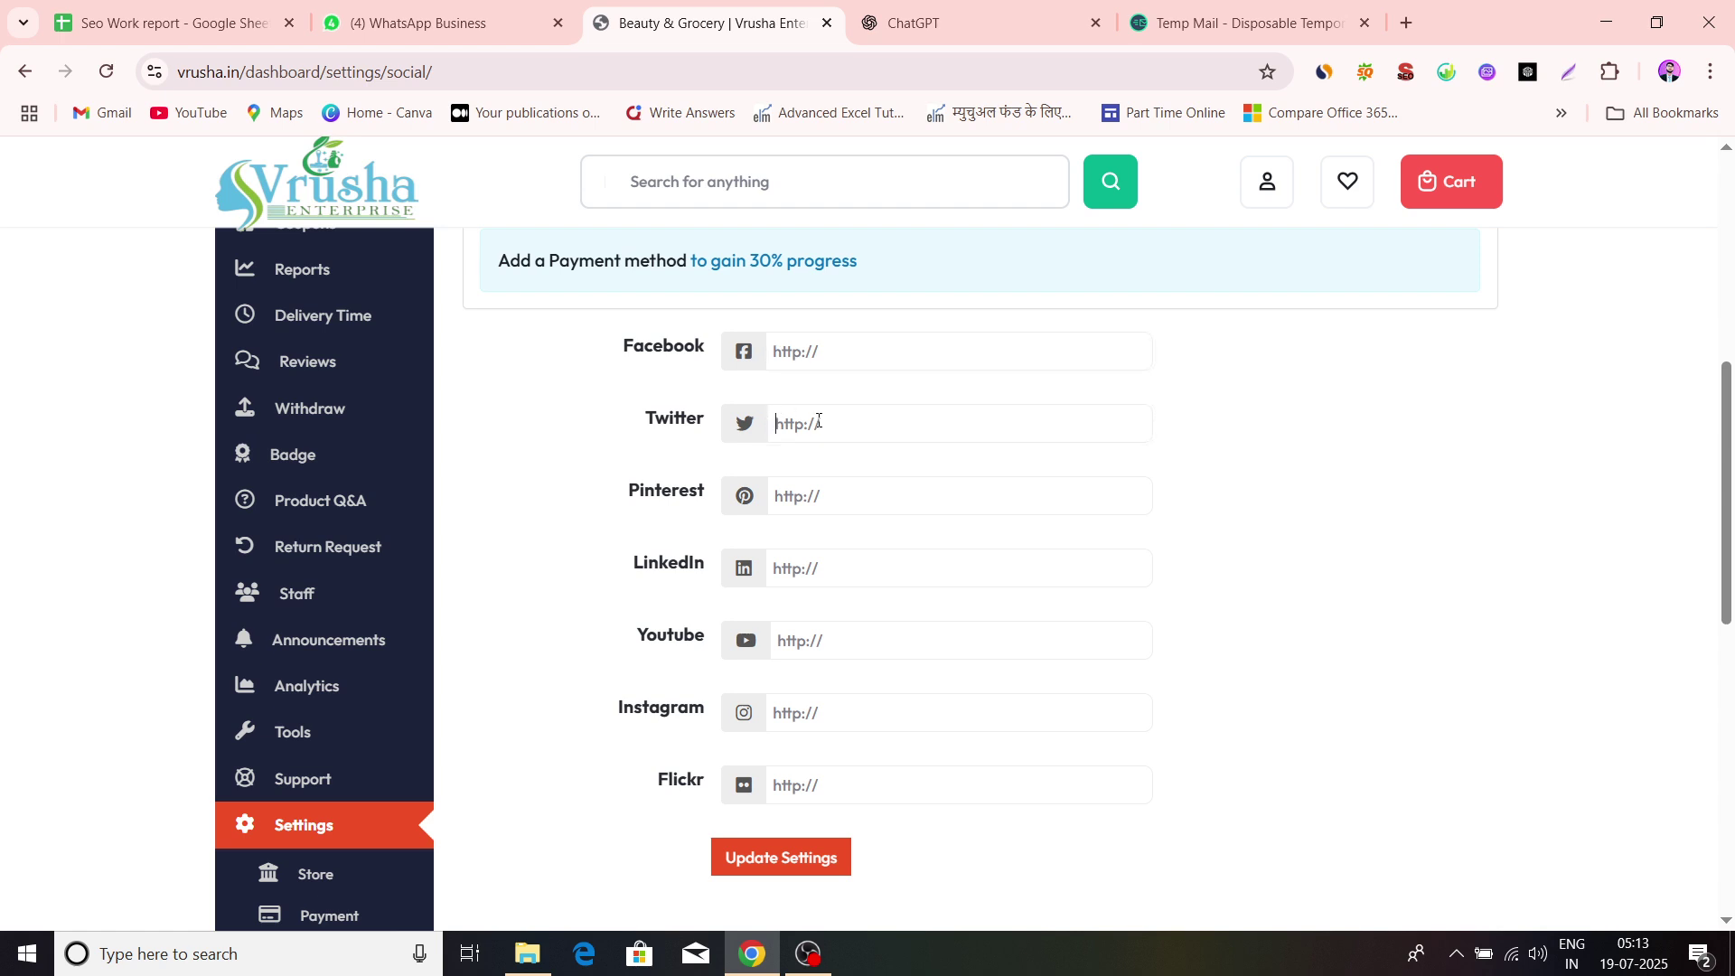
click(777, 496)
click(830, 355)
click(1406, 22)
Load Facebook's professional dashboard address in the new tab, which shows content unavailable
text(face)
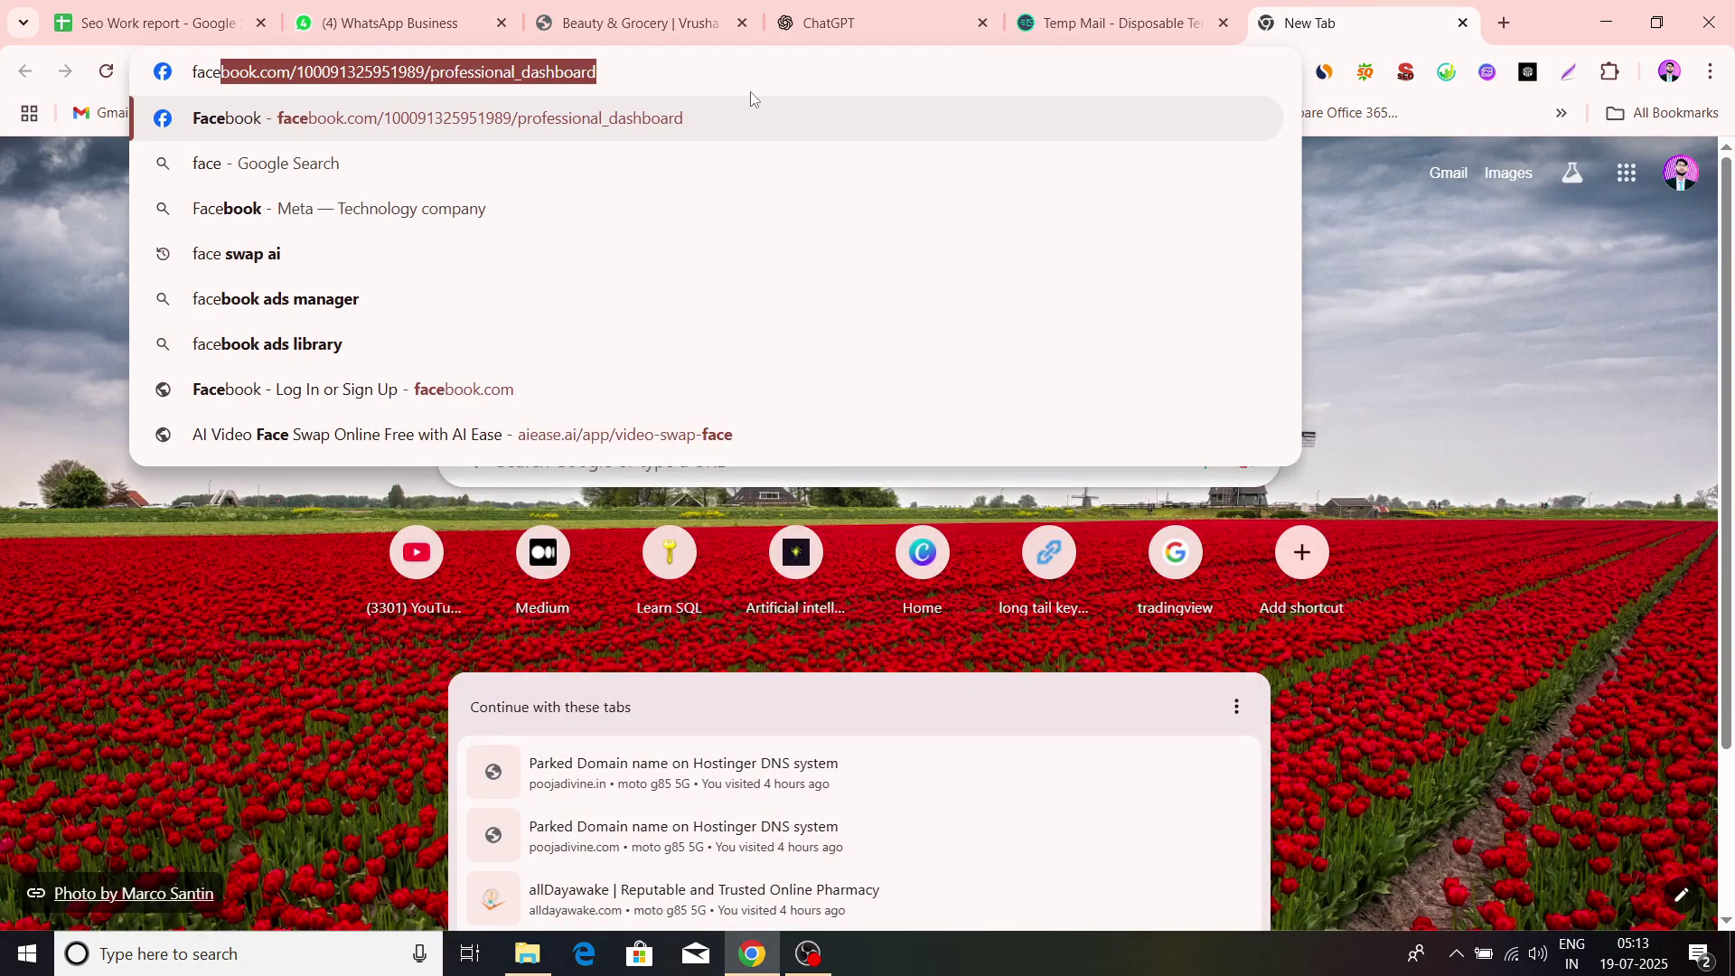
key(Return)
click(412, 74)
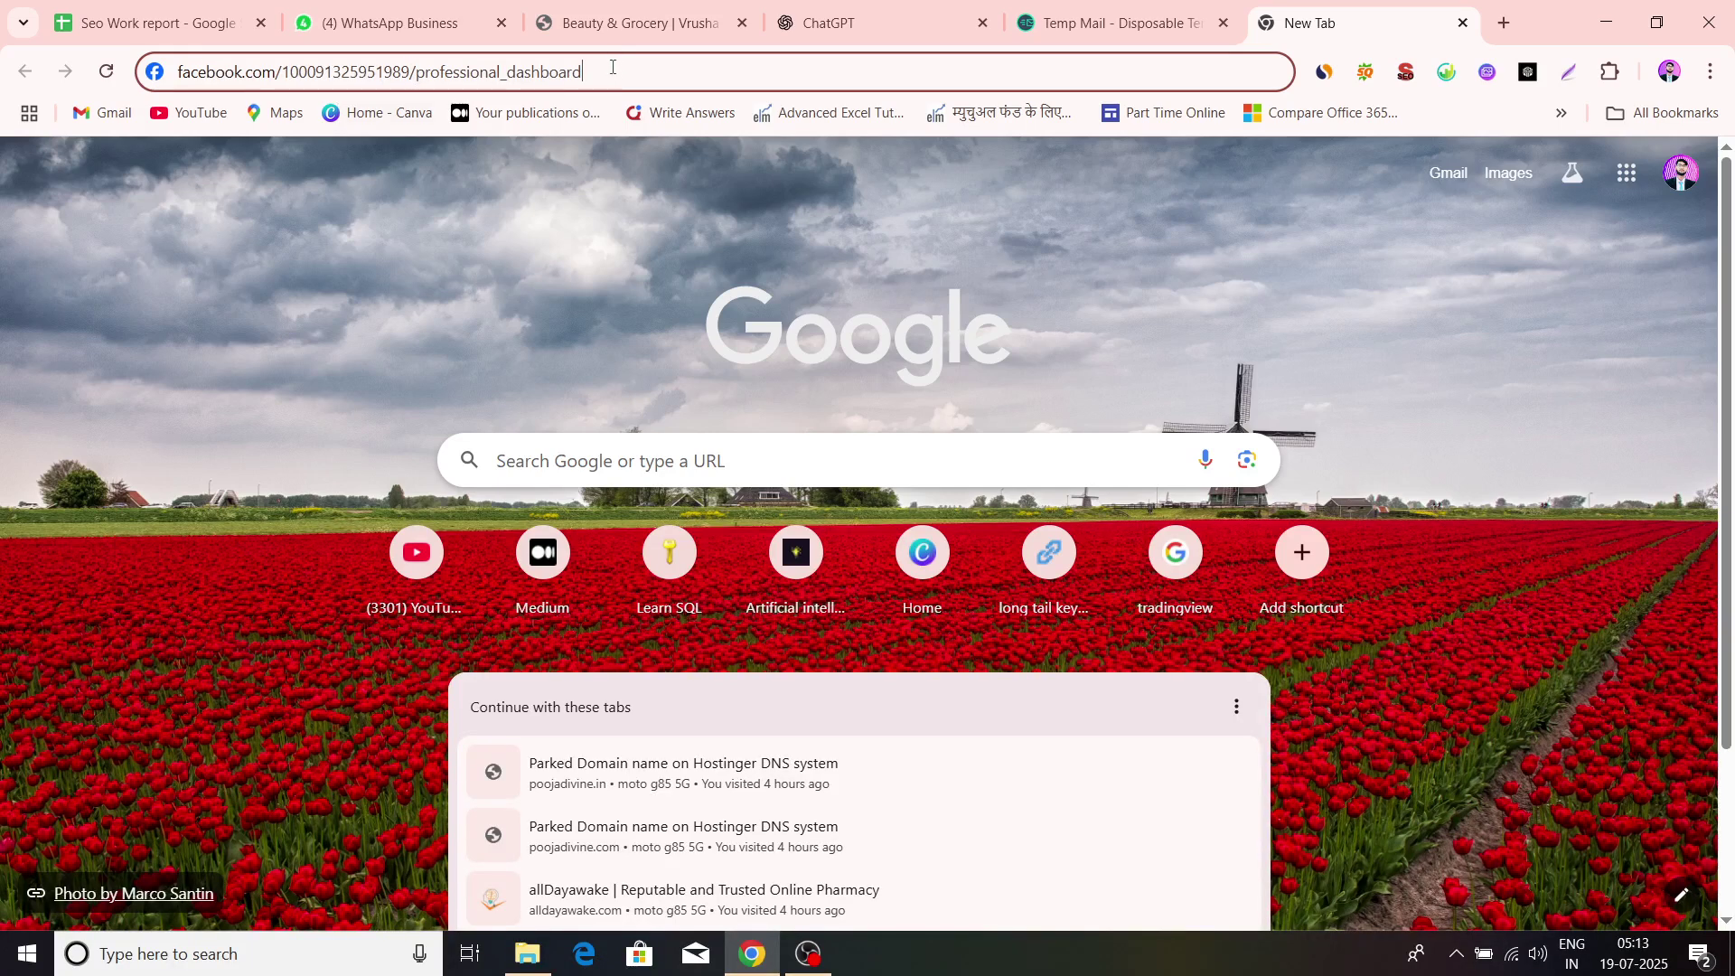
key(Return)
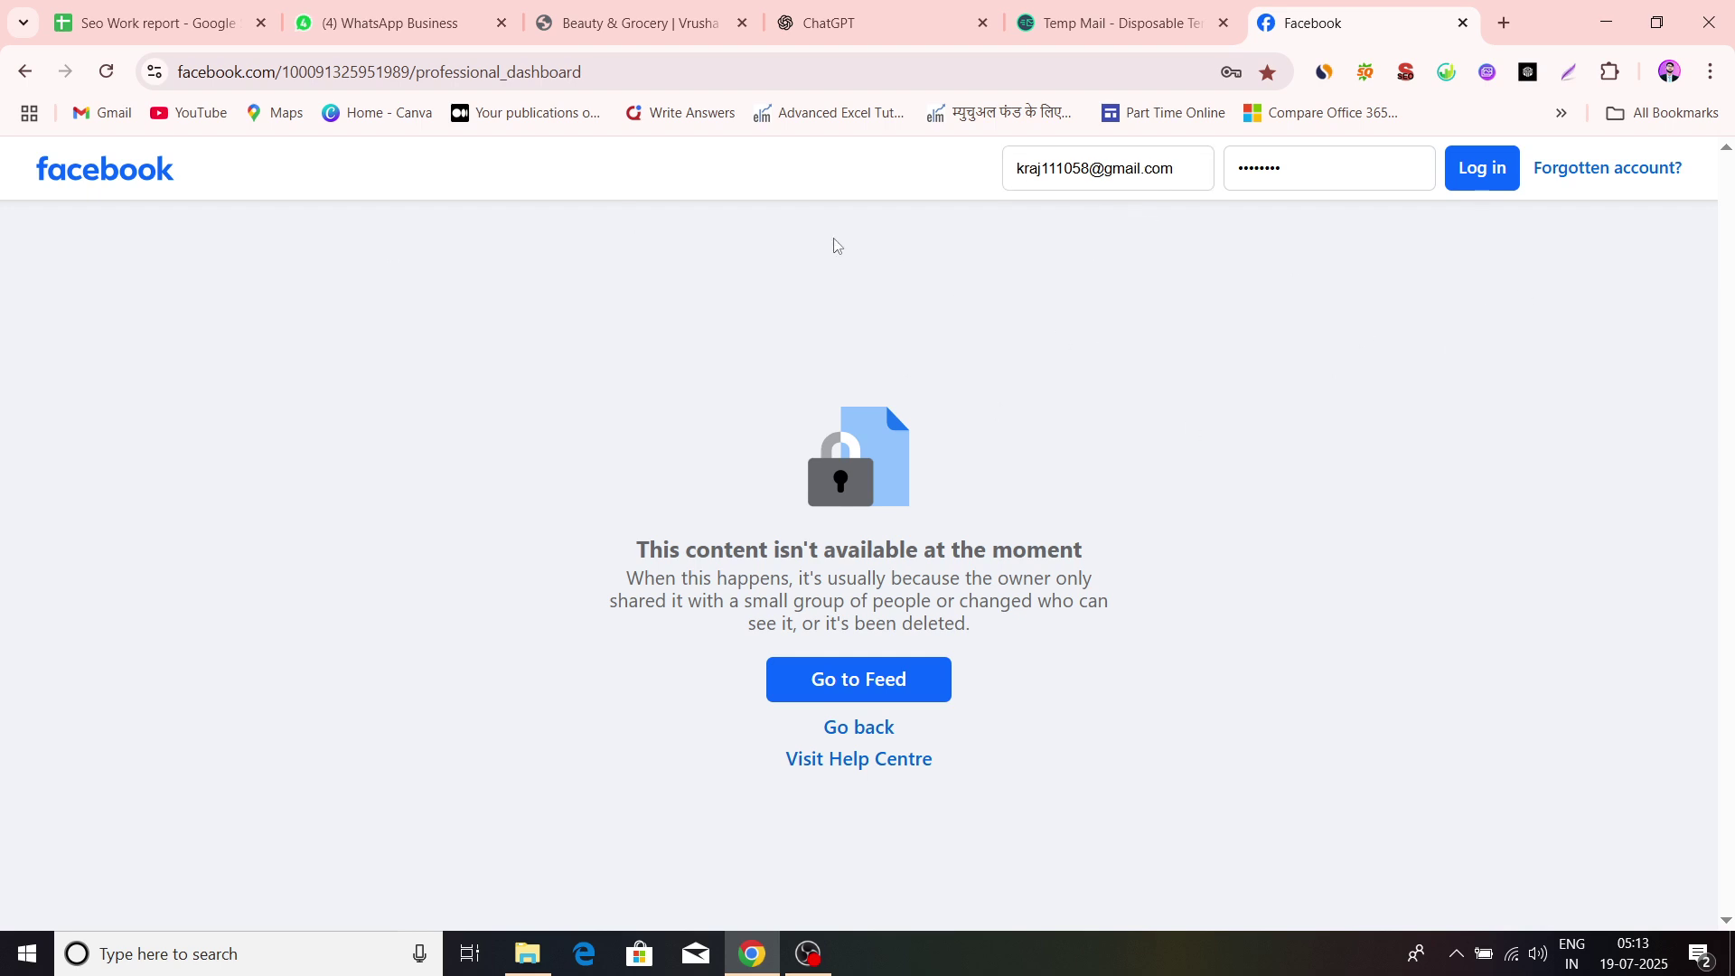
click(465, 80)
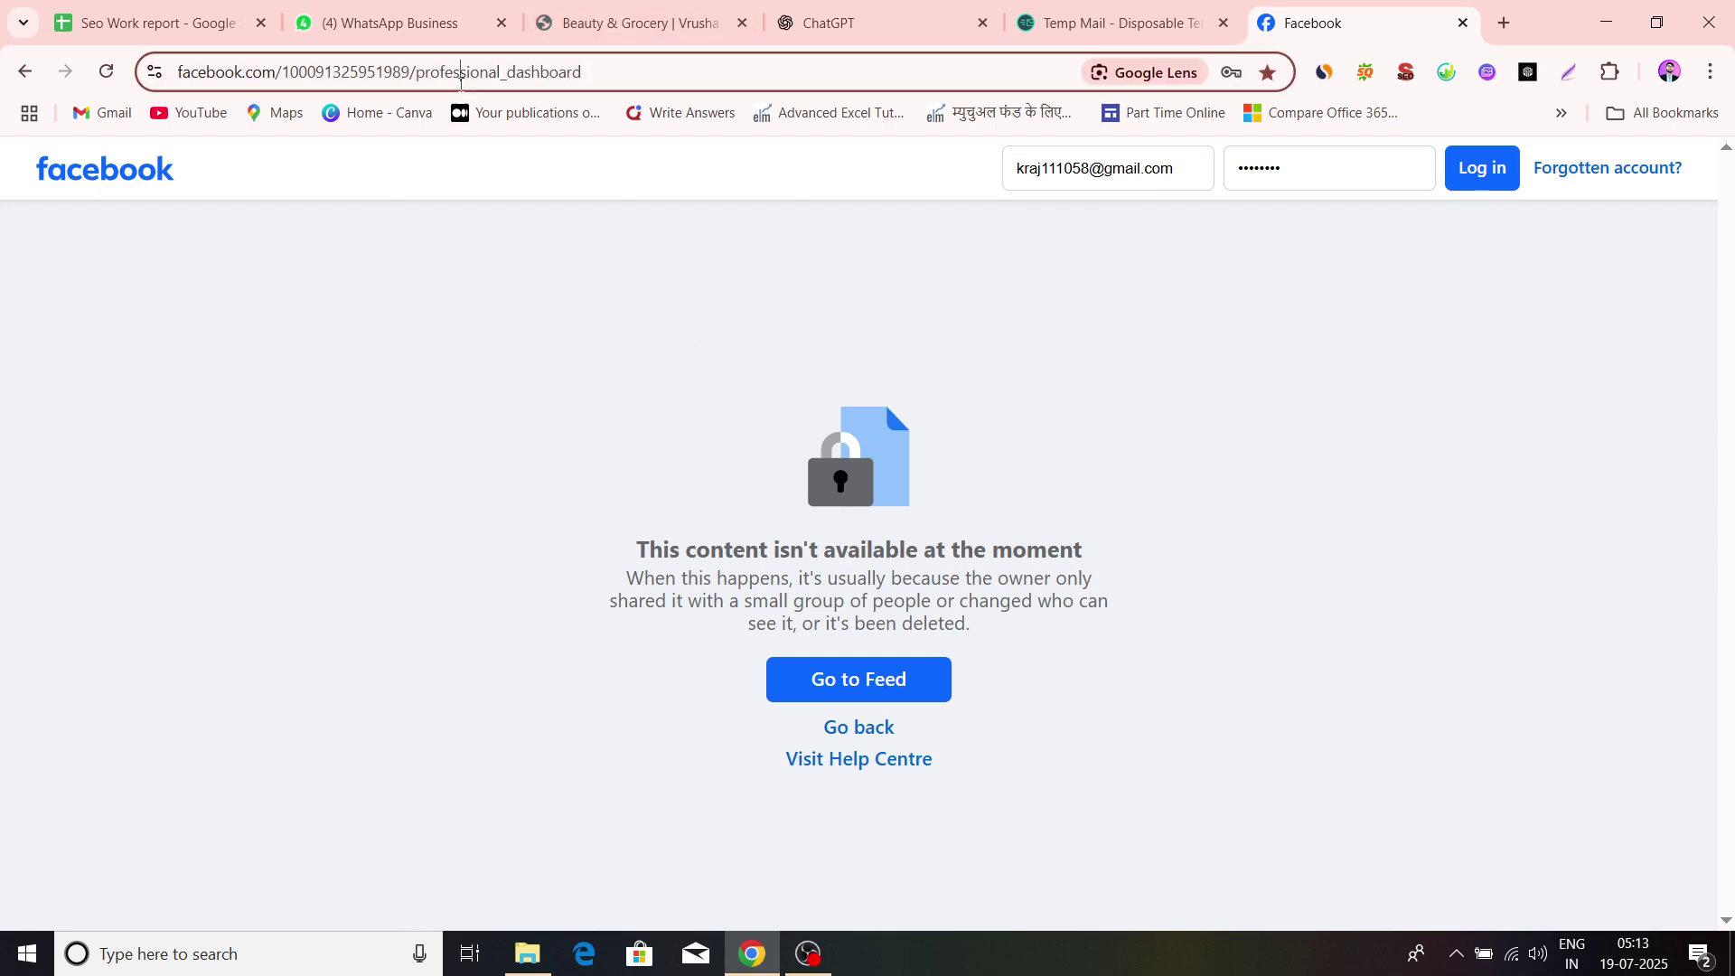
Switch back to the Vrusha tab and scroll down the settings sidebar
click(630, 19)
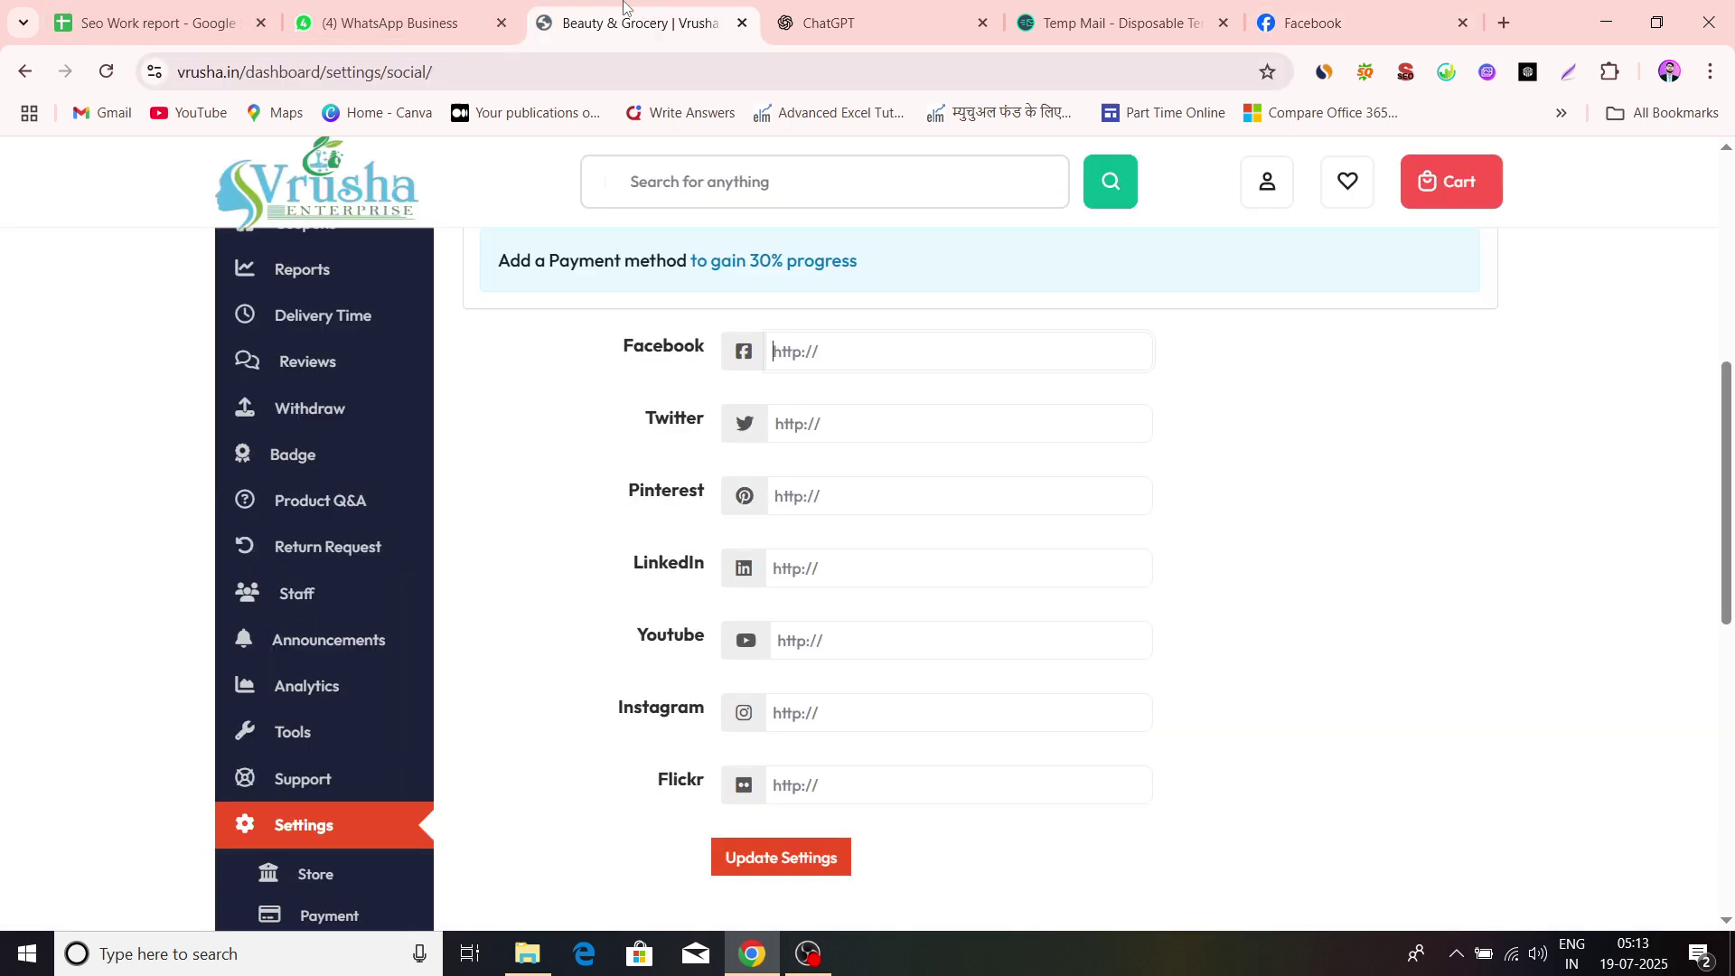
click(886, 435)
scroll(908, 623, down, 3)
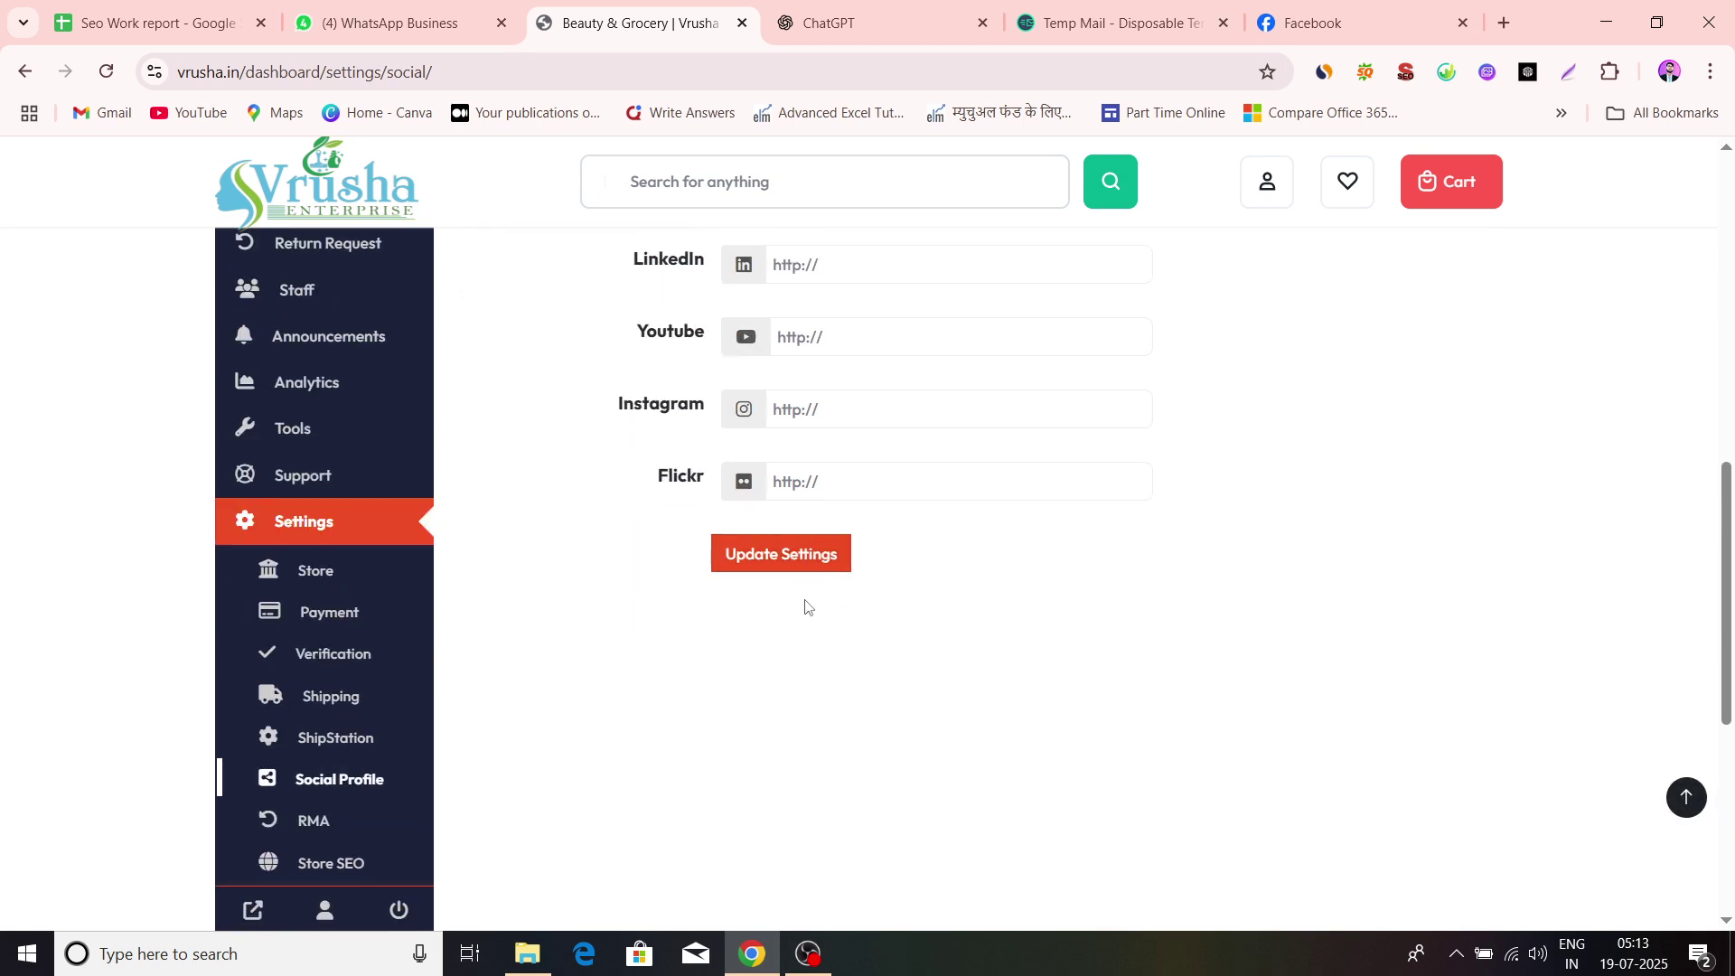
scroll(807, 607, down, 1)
Open the Return and Warranty (RMA) settings, labelled Warranty with an empty RMA Policy
click(363, 719)
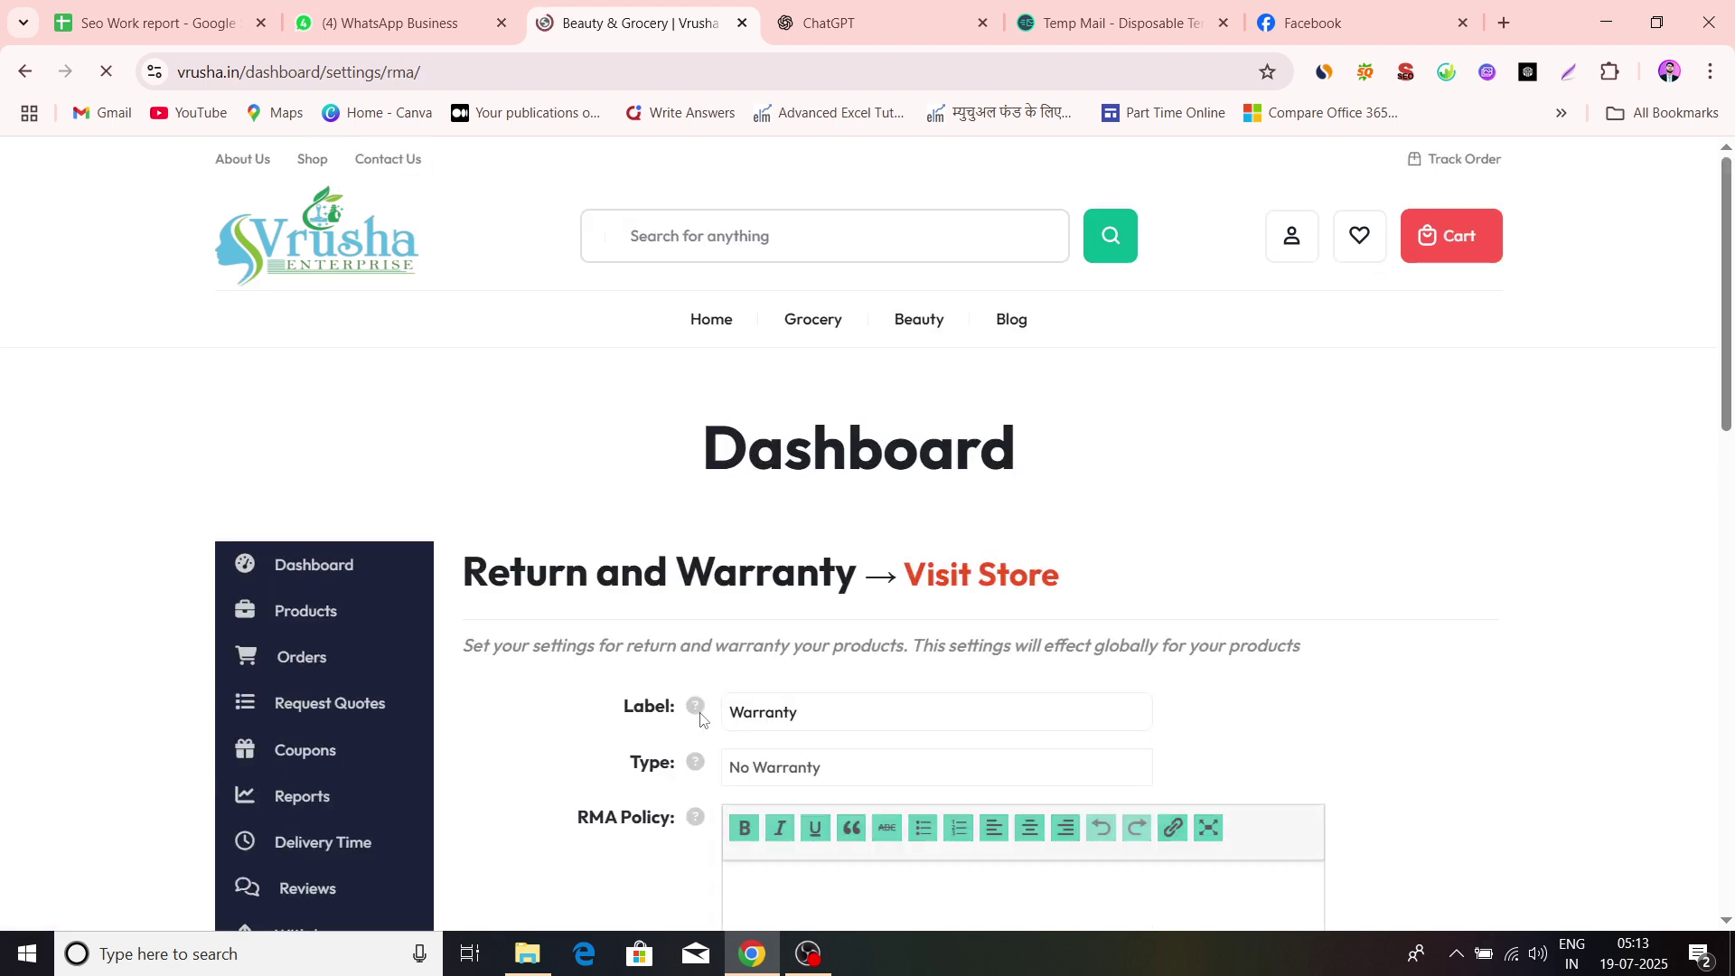
scroll(701, 719, down, 2)
scroll(876, 489, down, 1)
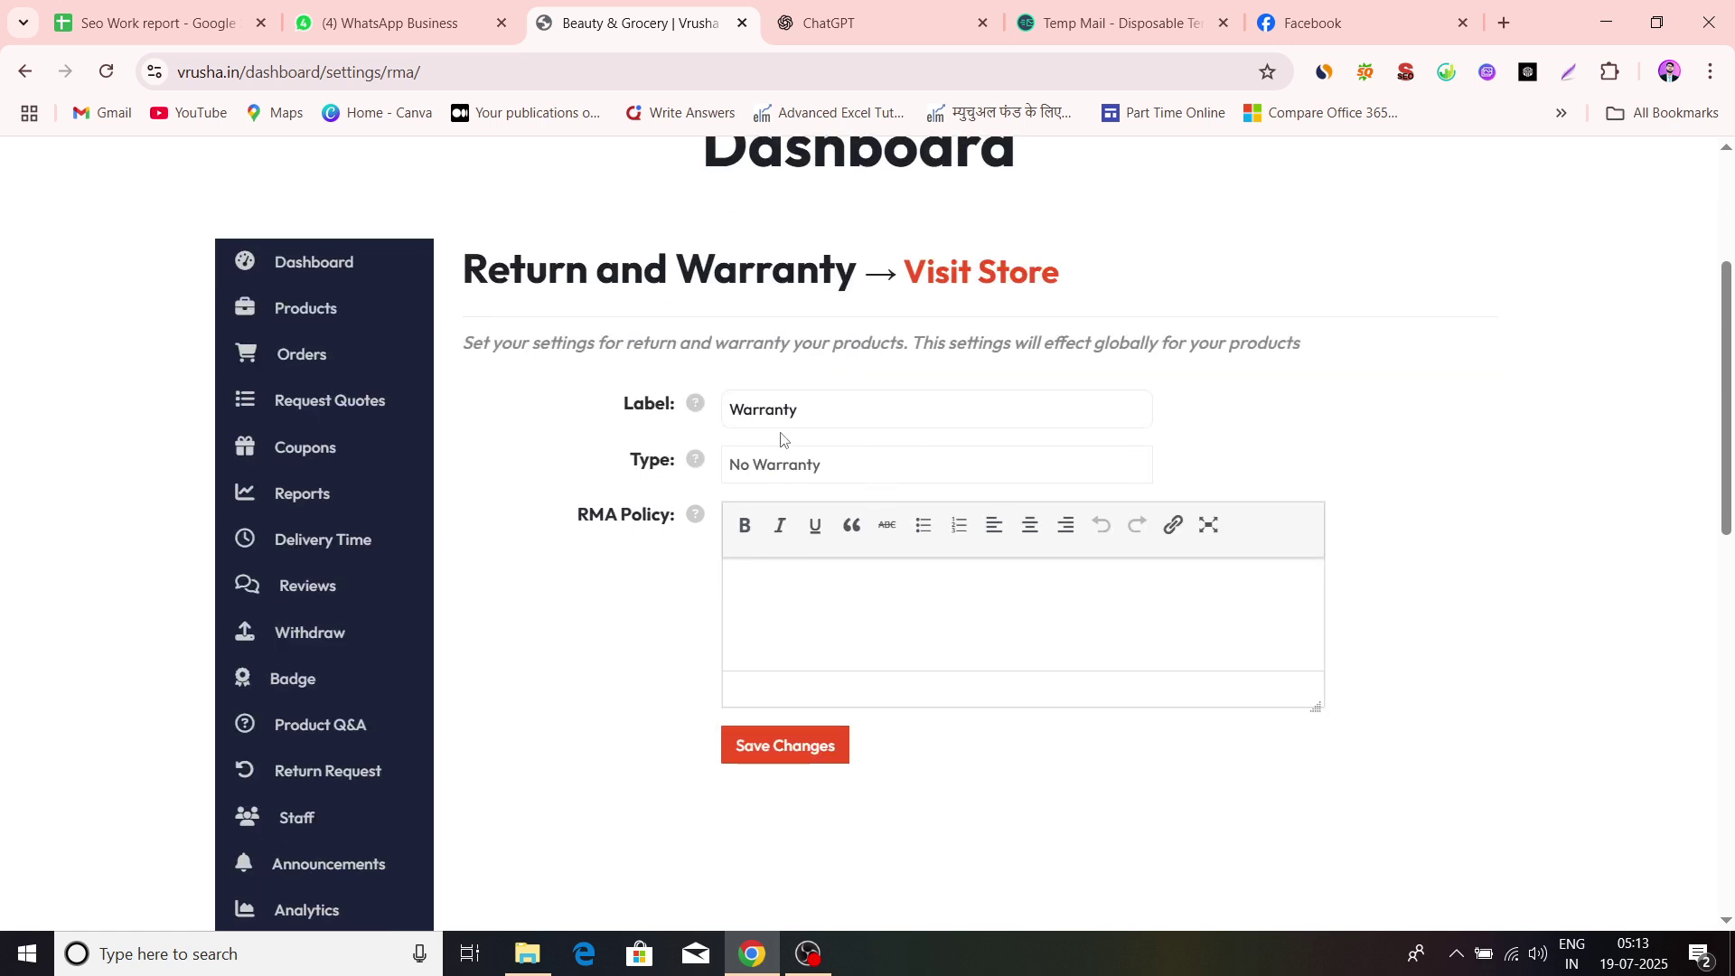
scroll(782, 438, down, 1)
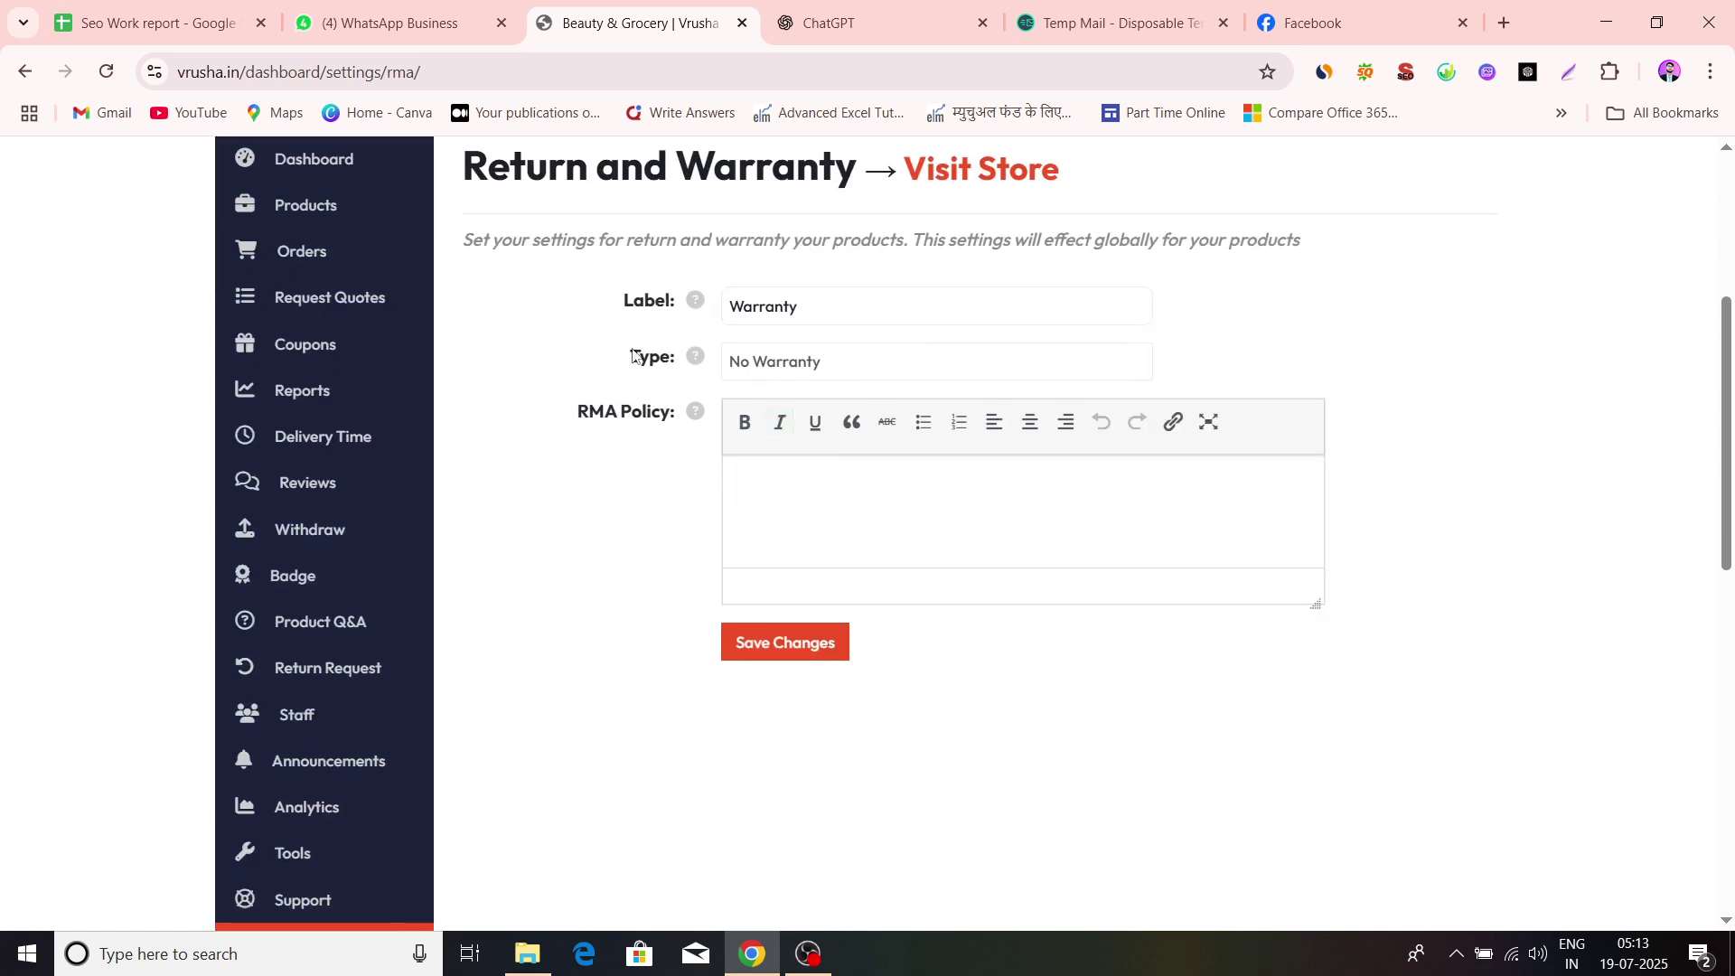
Check the warranty type list, keep No Warranty, and scroll down to the Store SEO link
click(821, 373)
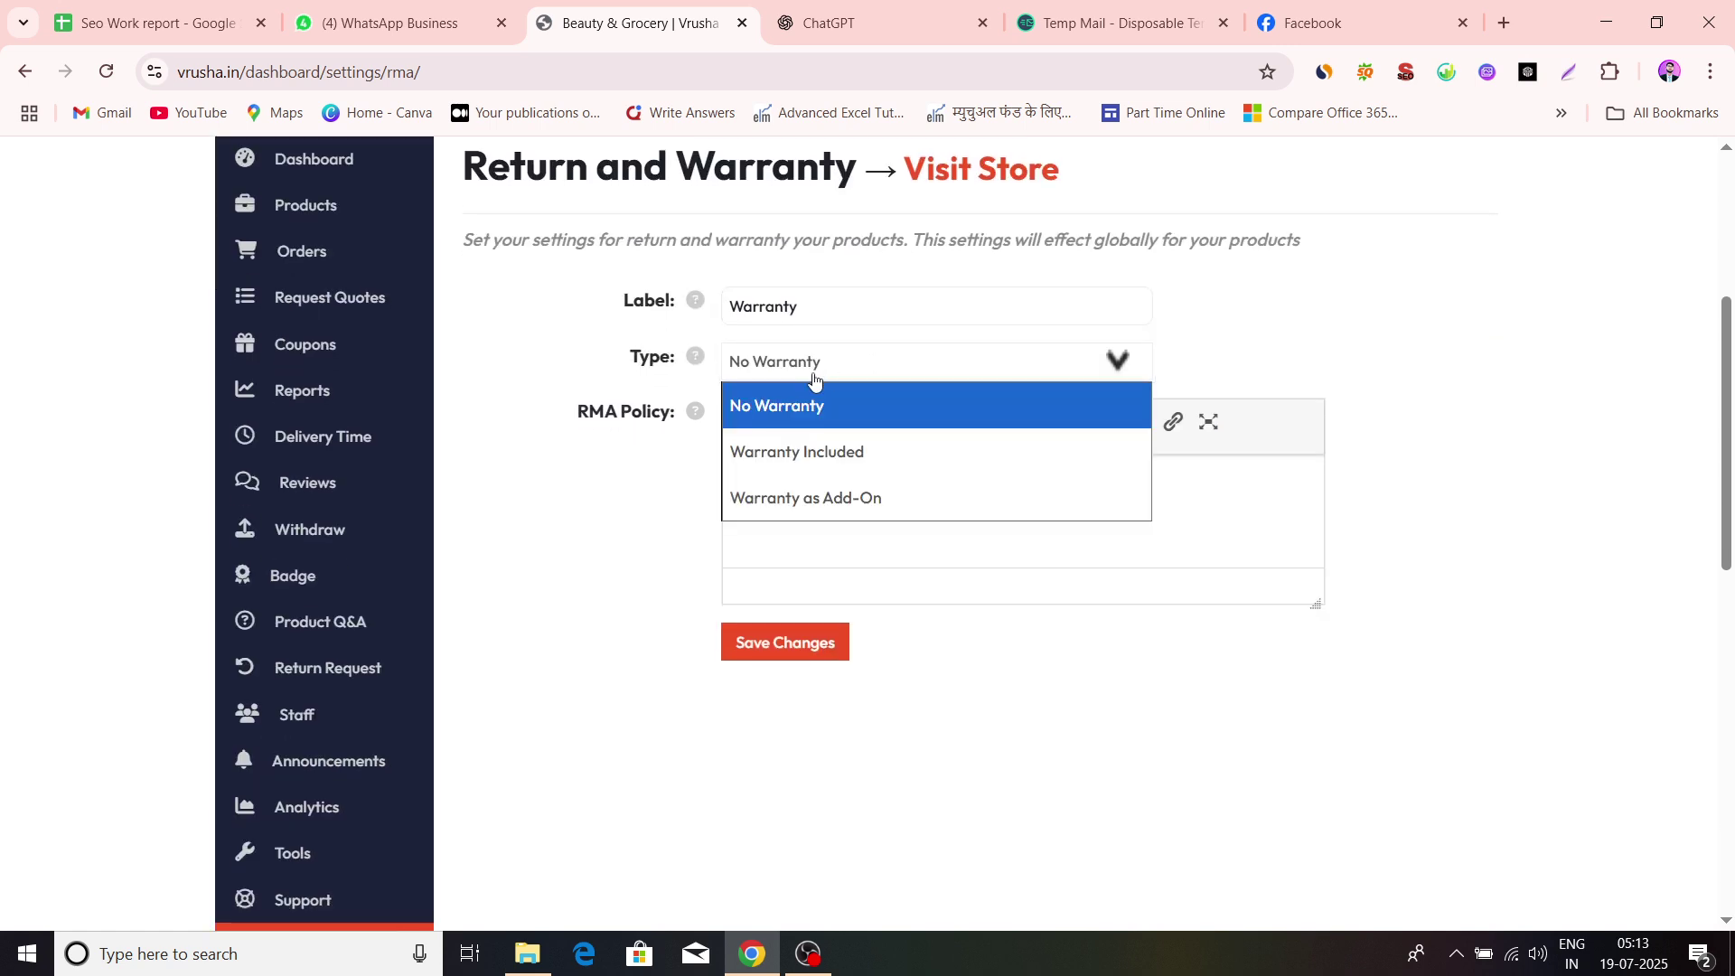
click(685, 496)
click(802, 373)
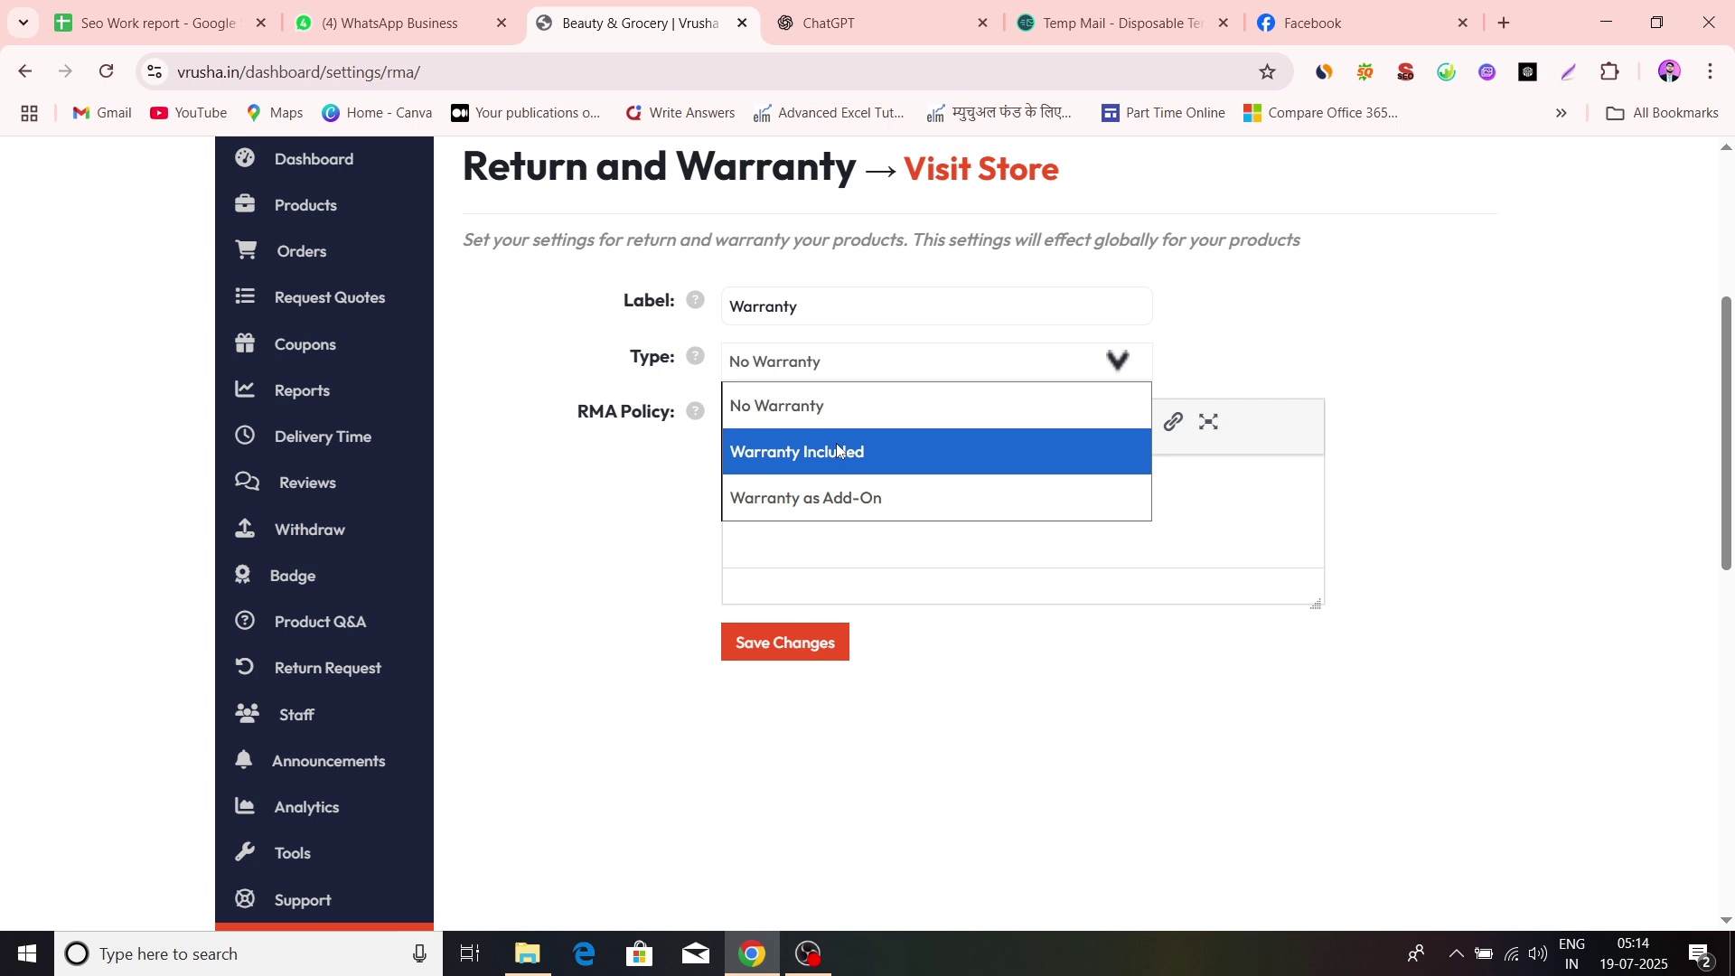
click(689, 480)
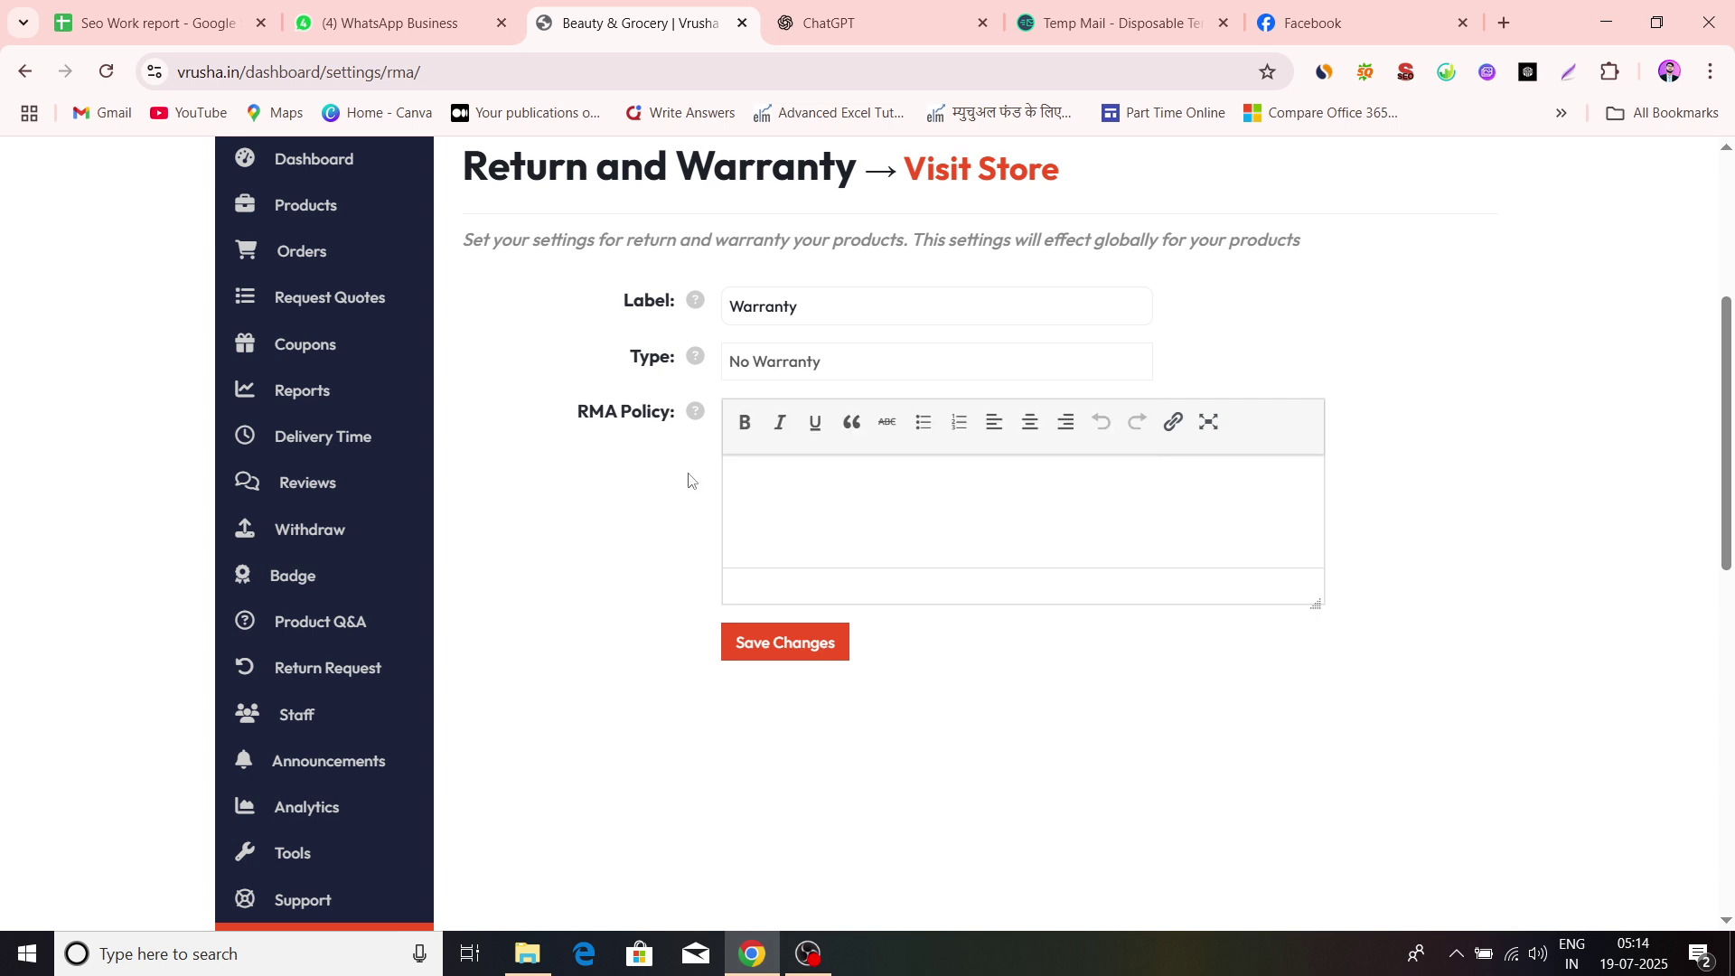
scroll(812, 474, down, 3)
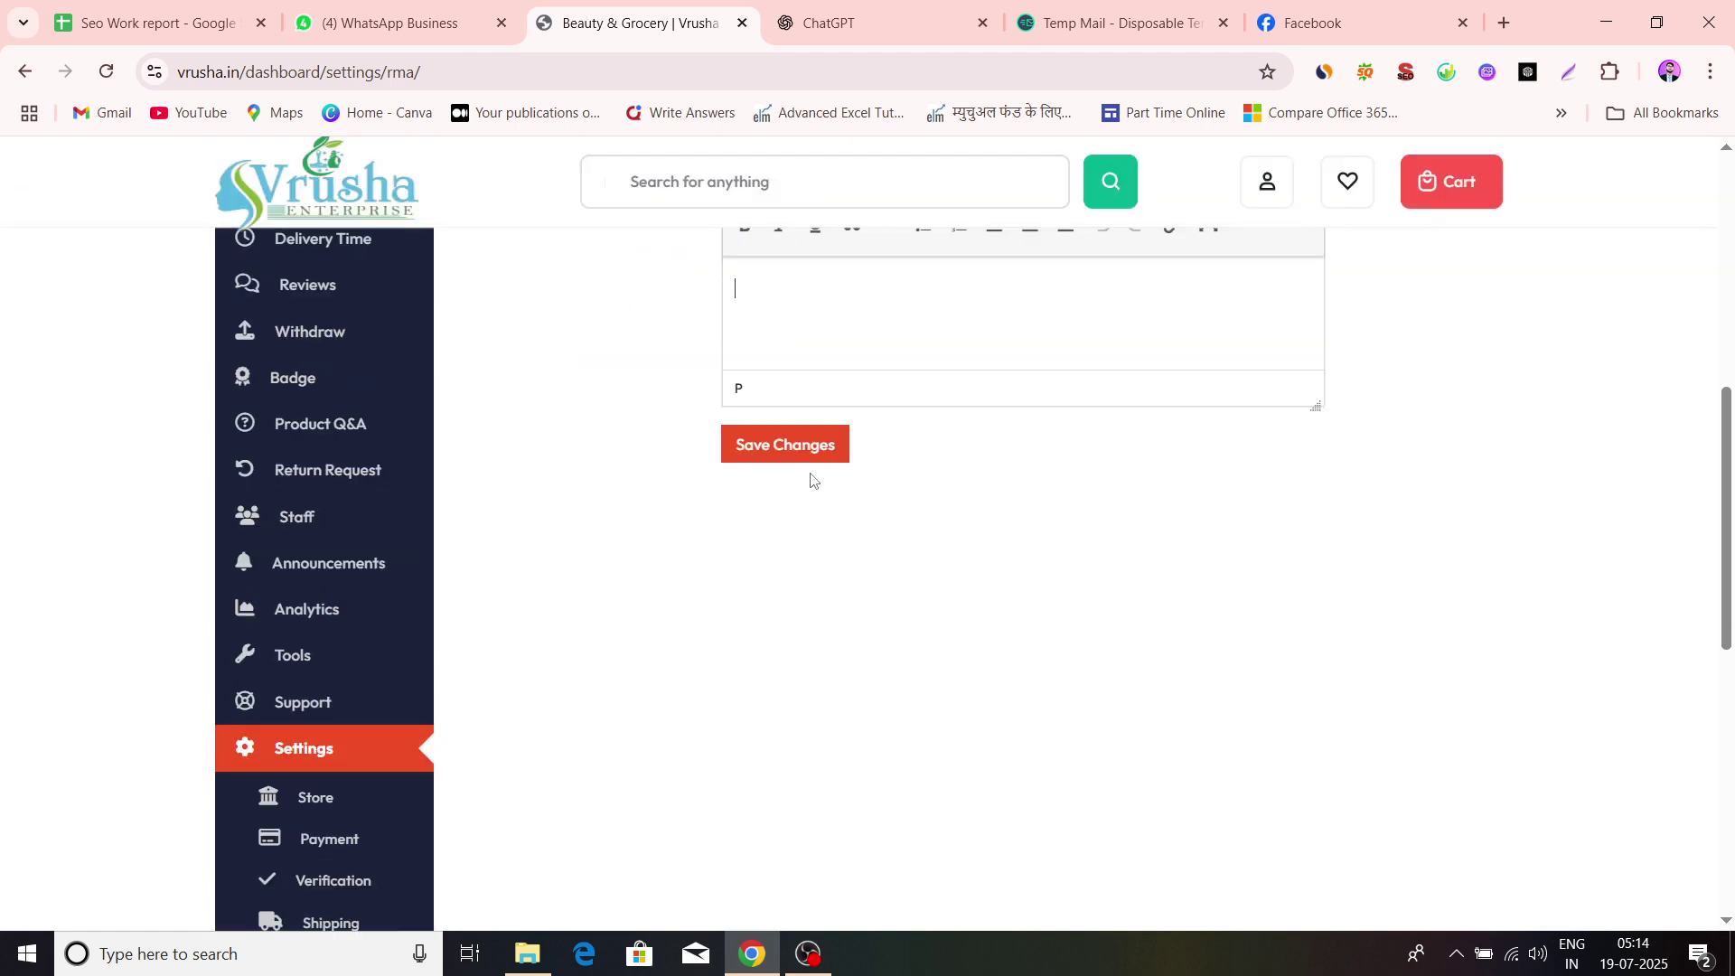
scroll(811, 473, up, 3)
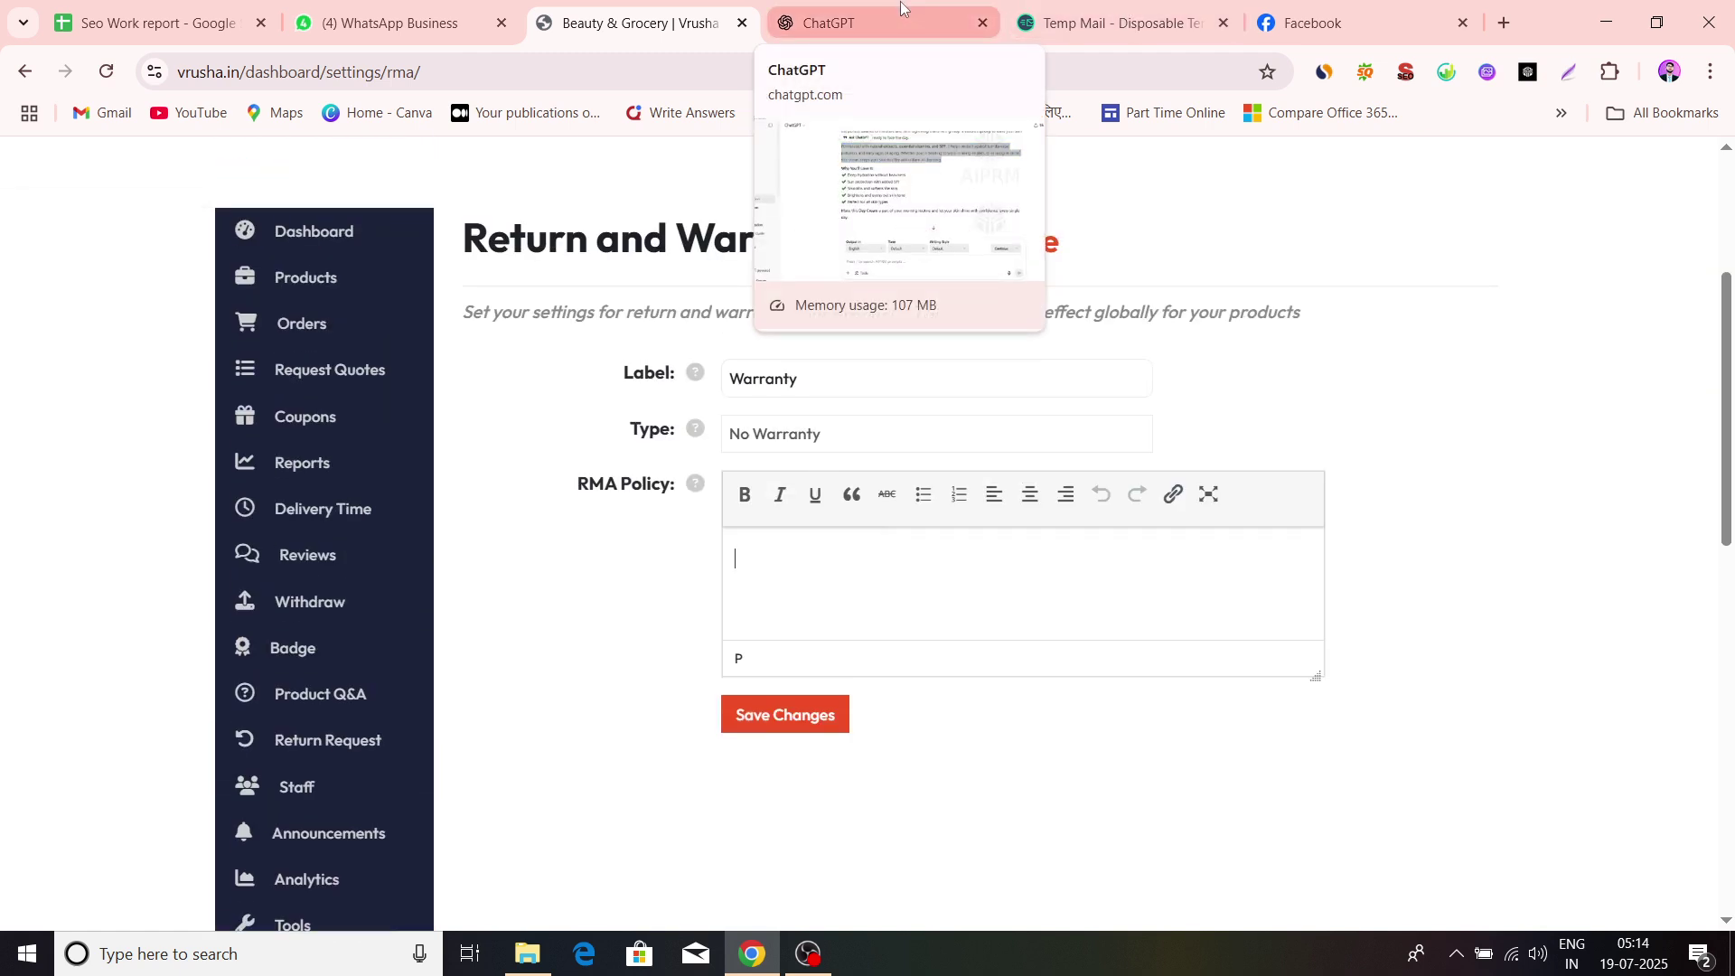
scroll(686, 434, down, 4)
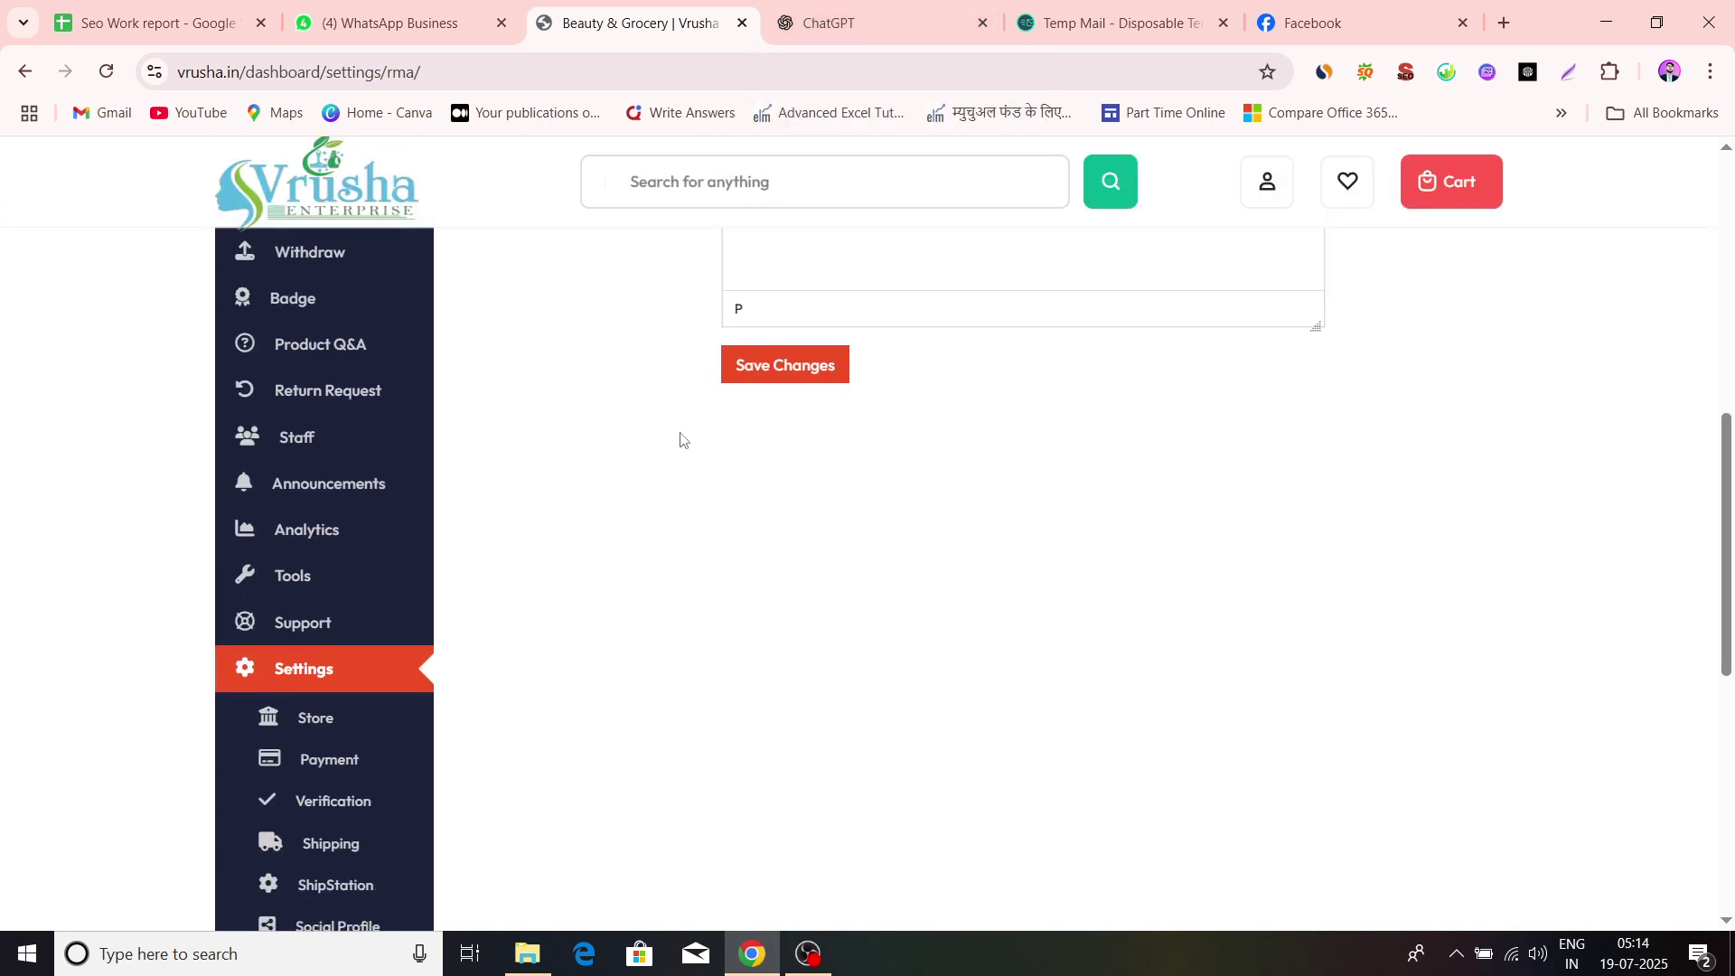
scroll(581, 530, down, 2)
scroll(317, 716, down, 4)
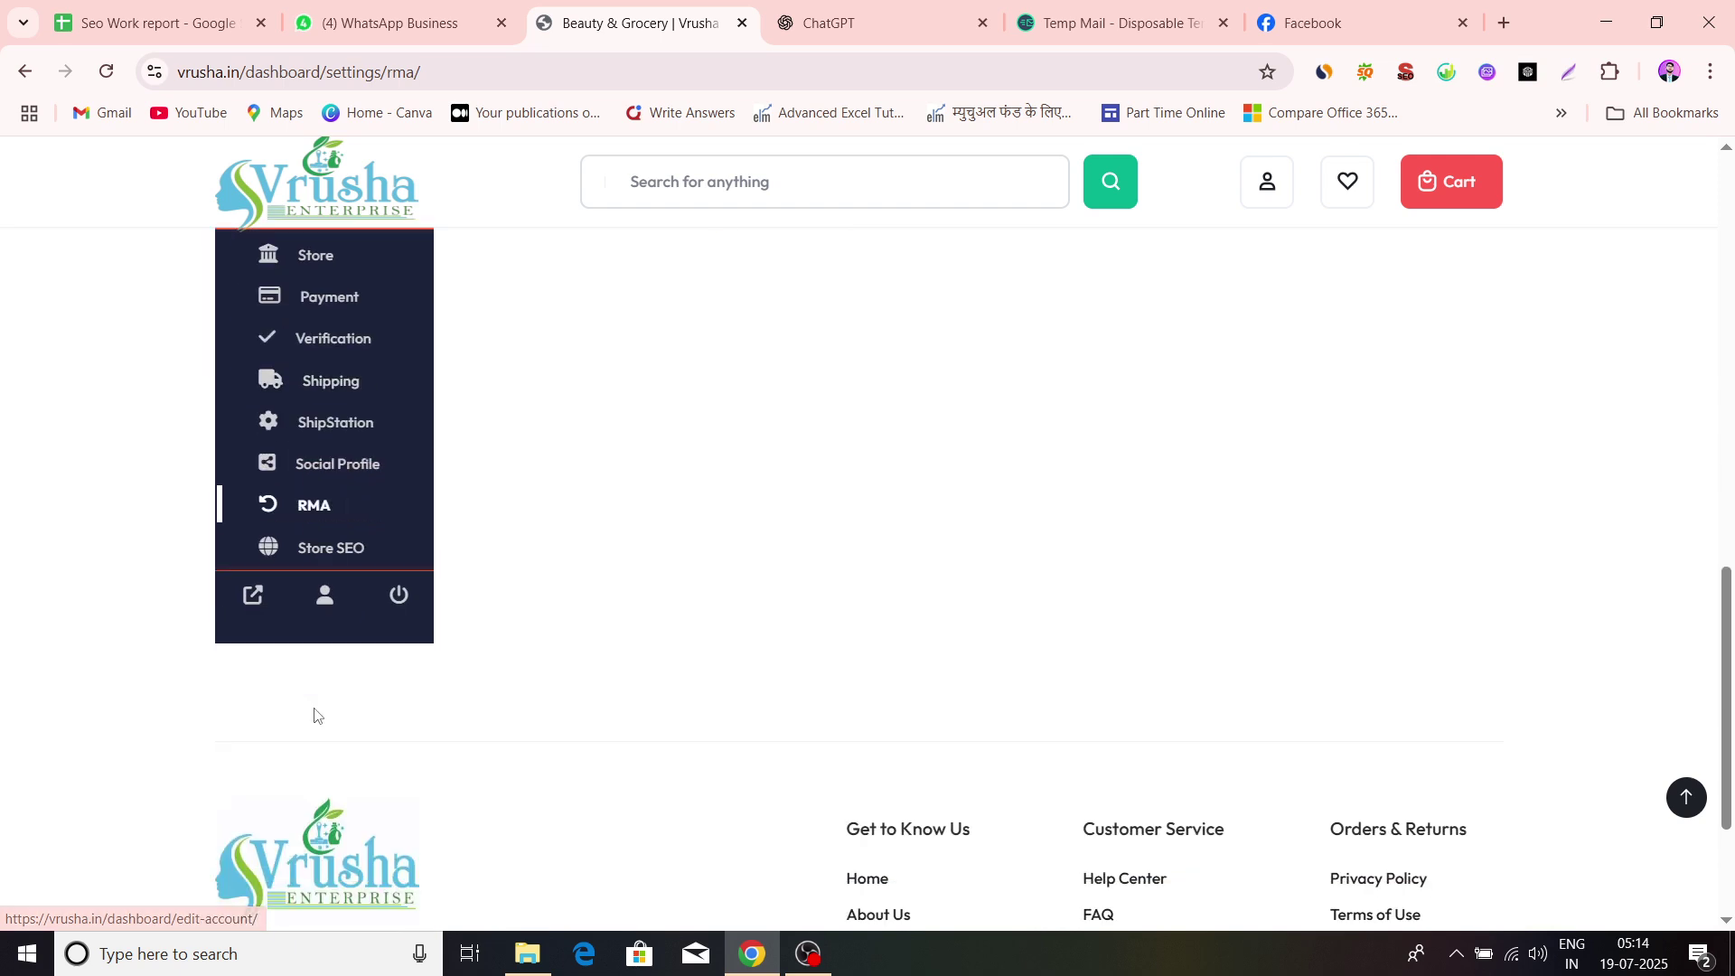
Open the Store SEO settings page and look over its fields
click(334, 557)
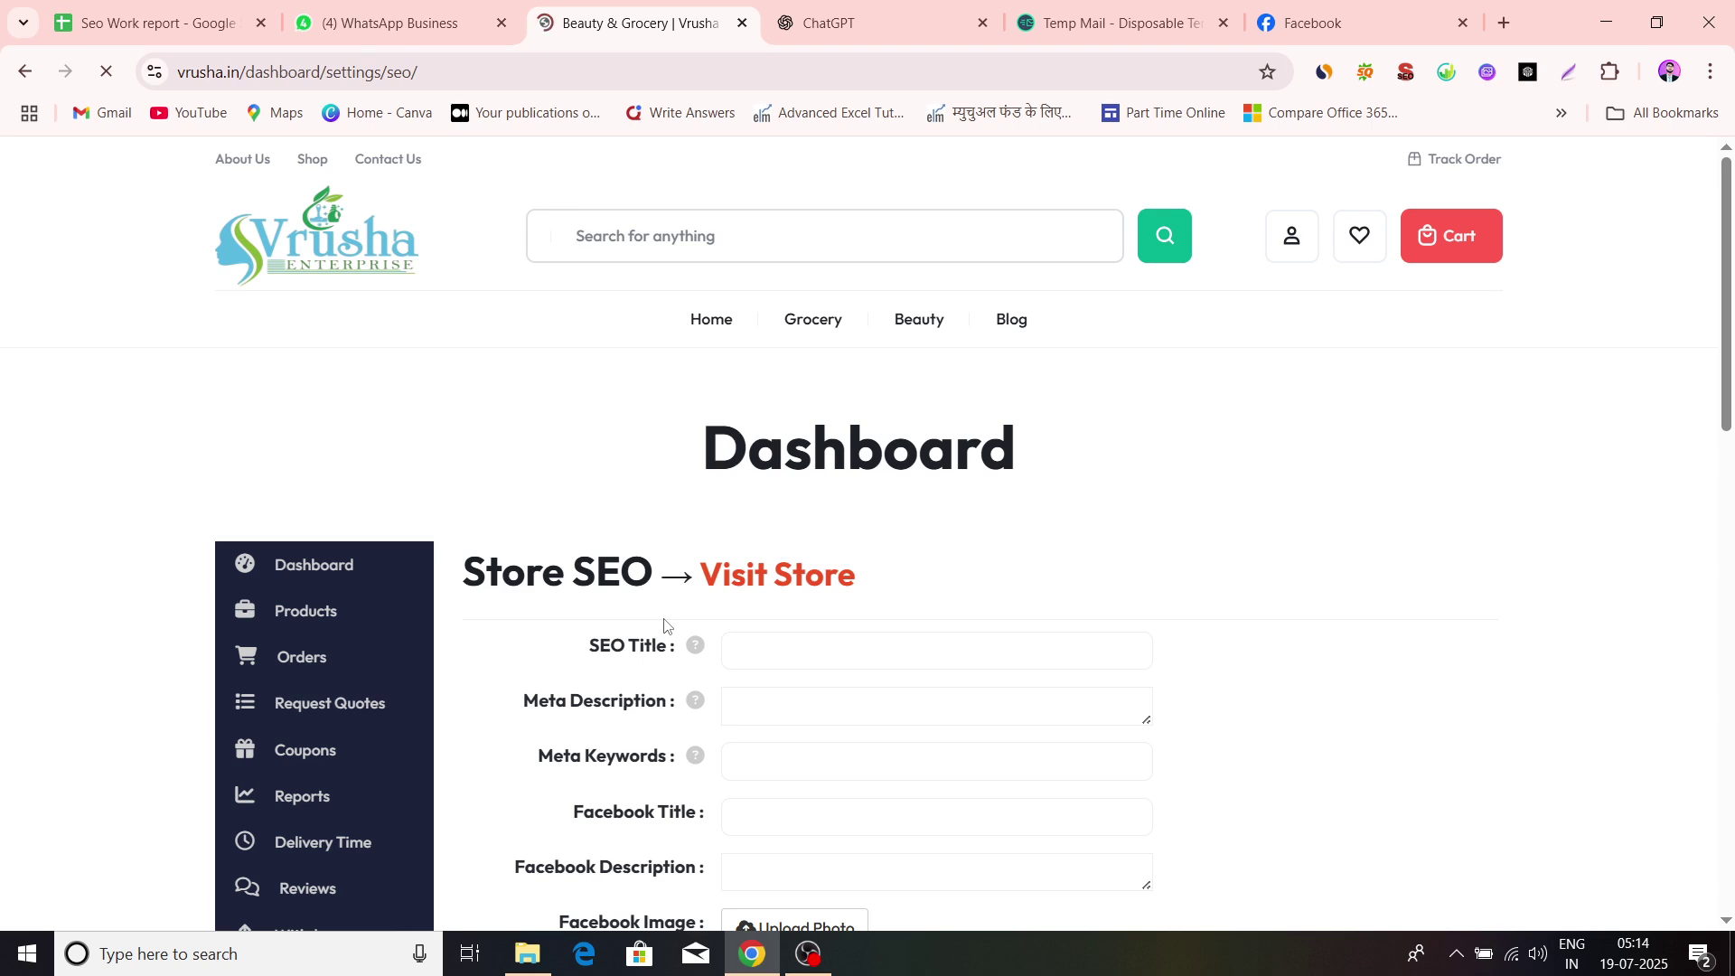
scroll(689, 612, down, 8)
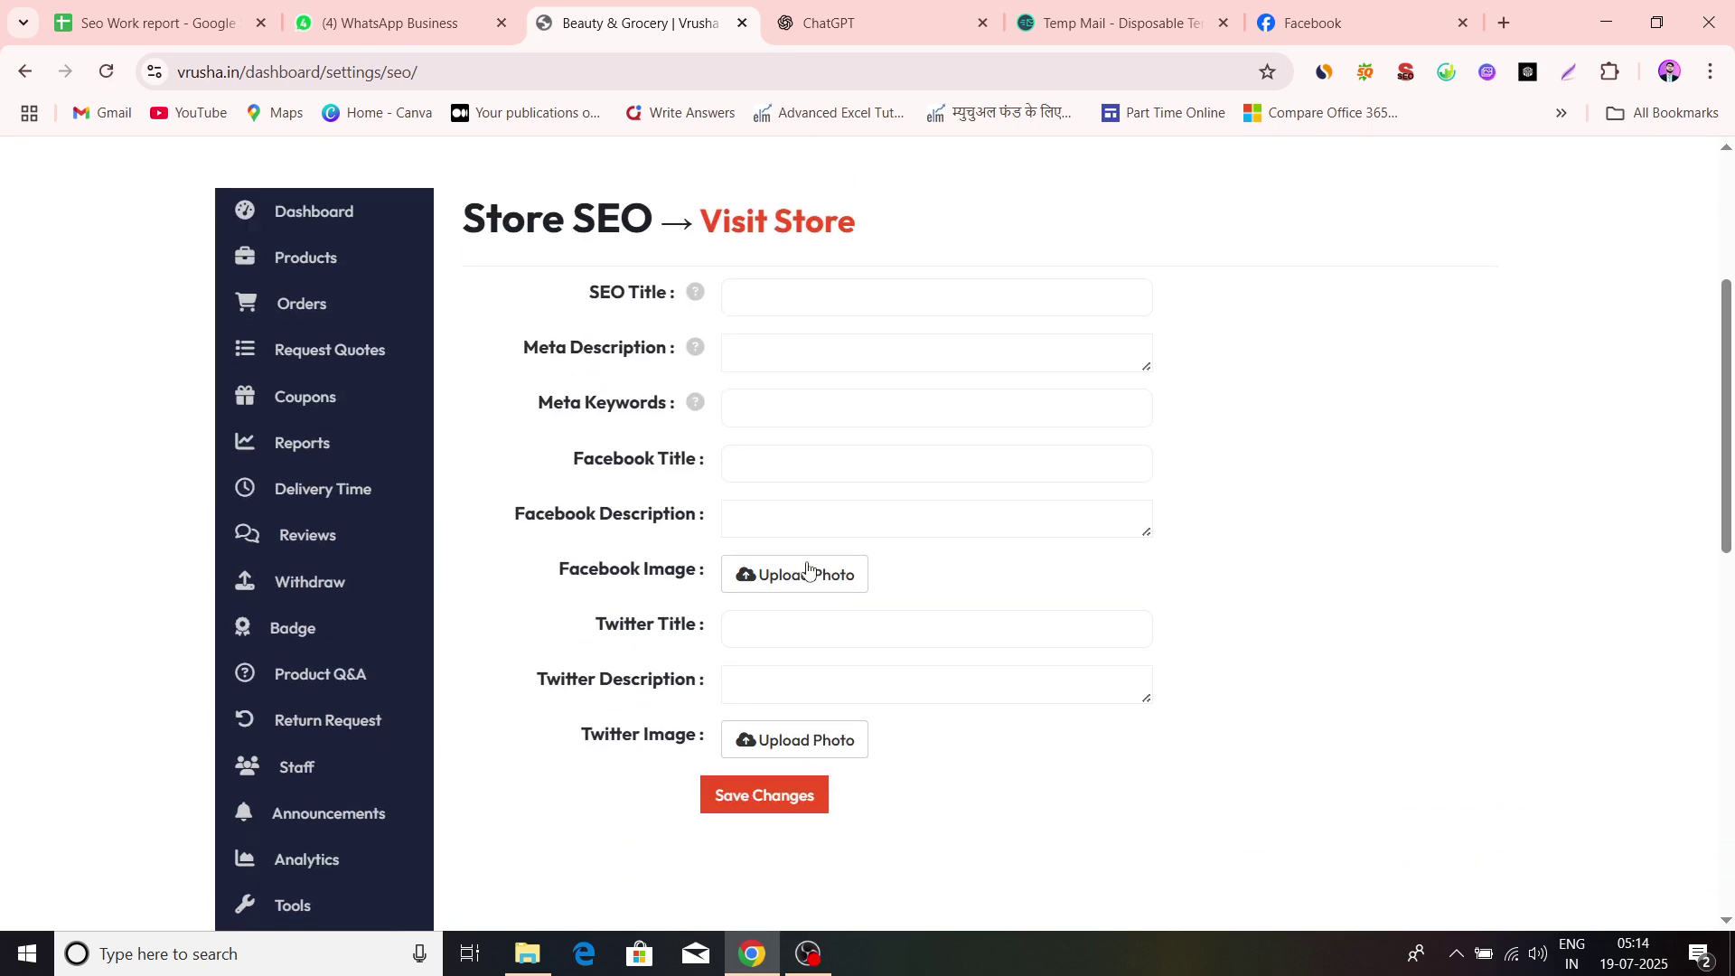
scroll(836, 556, up, 3)
scroll(836, 554, up, 3)
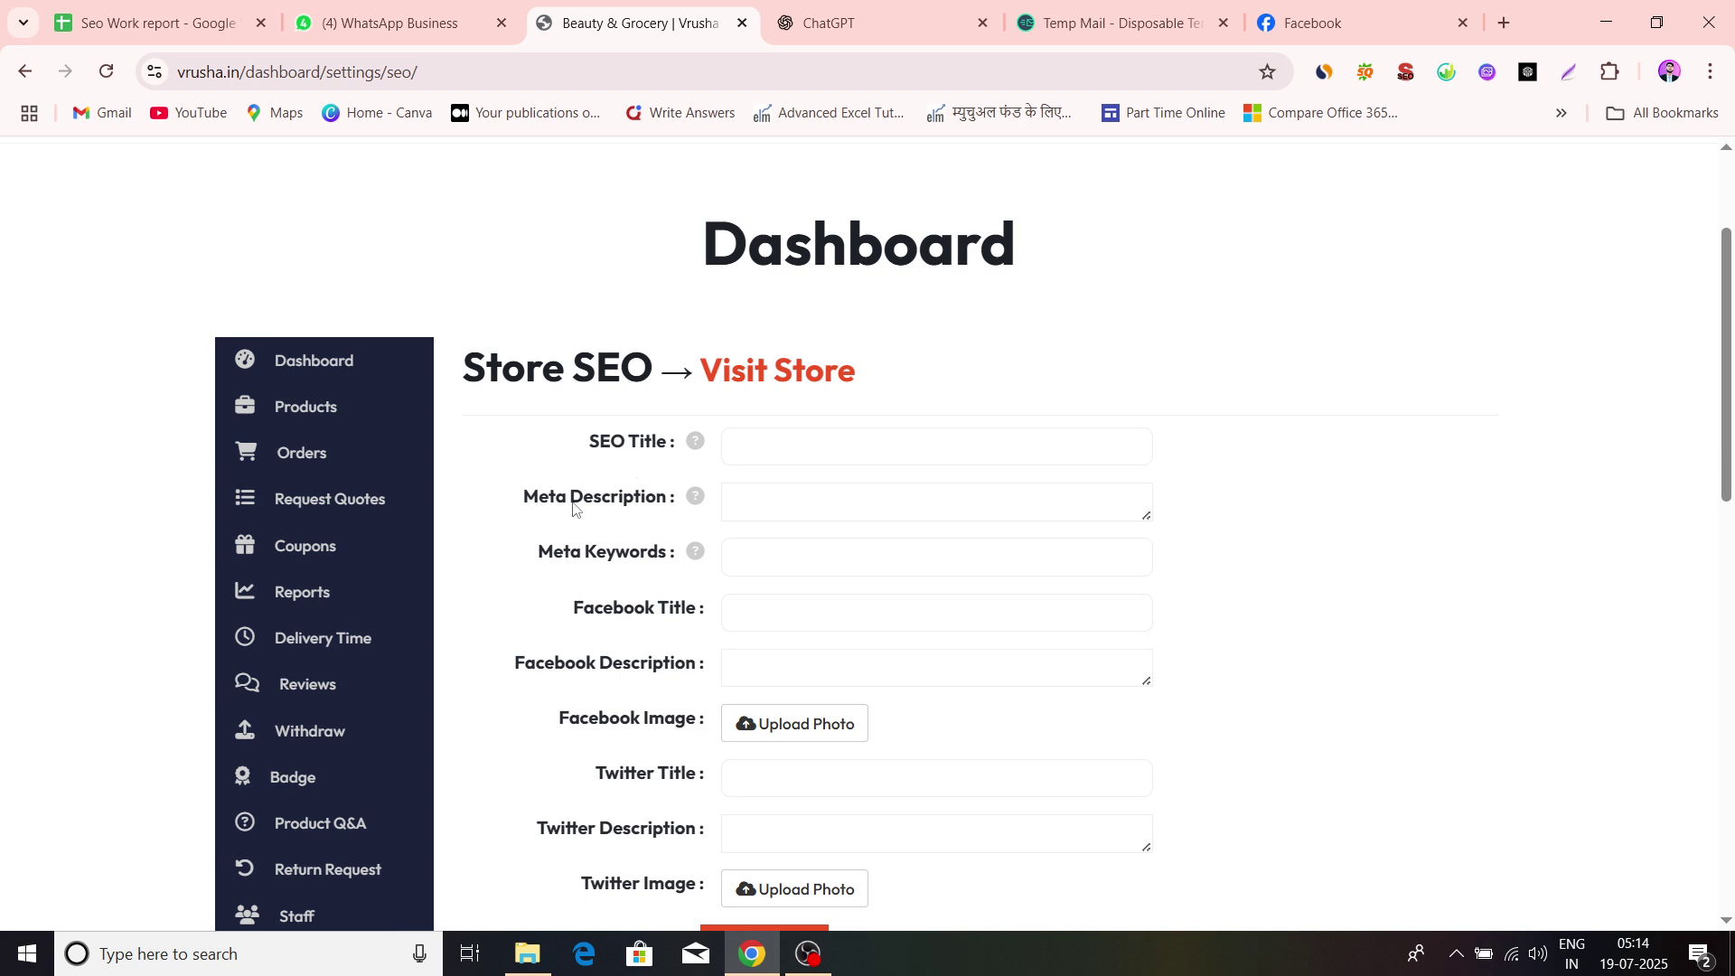
scroll(614, 577, down, 1)
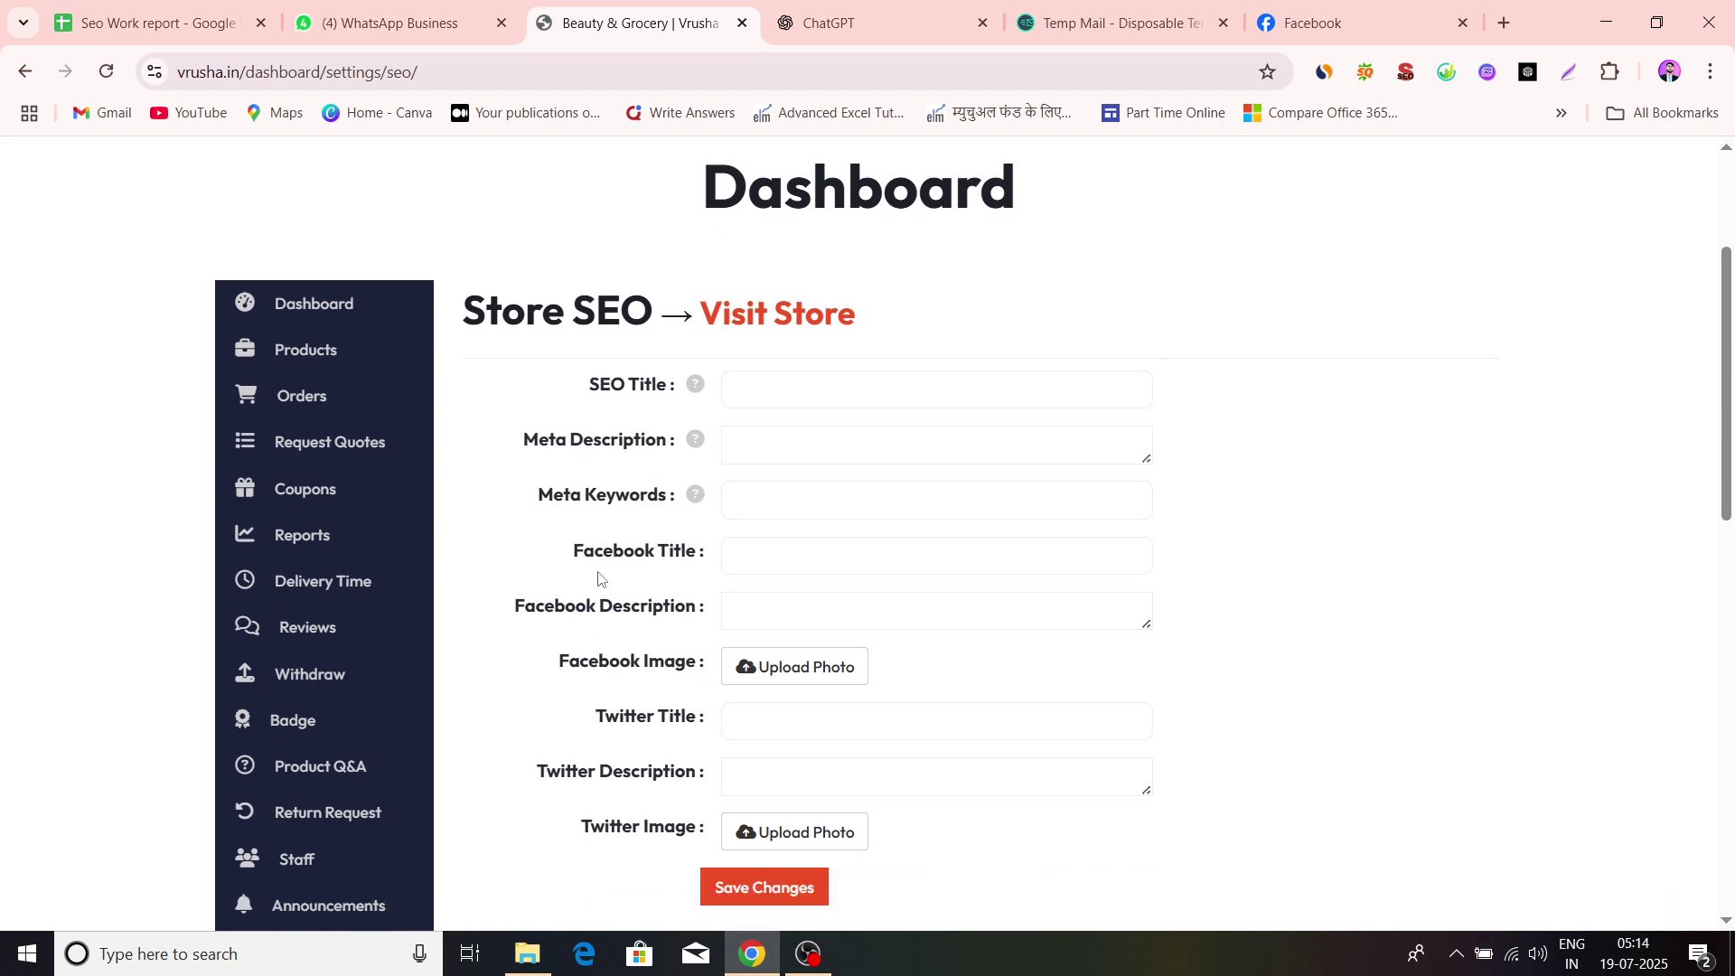
scroll(641, 576, down, 1)
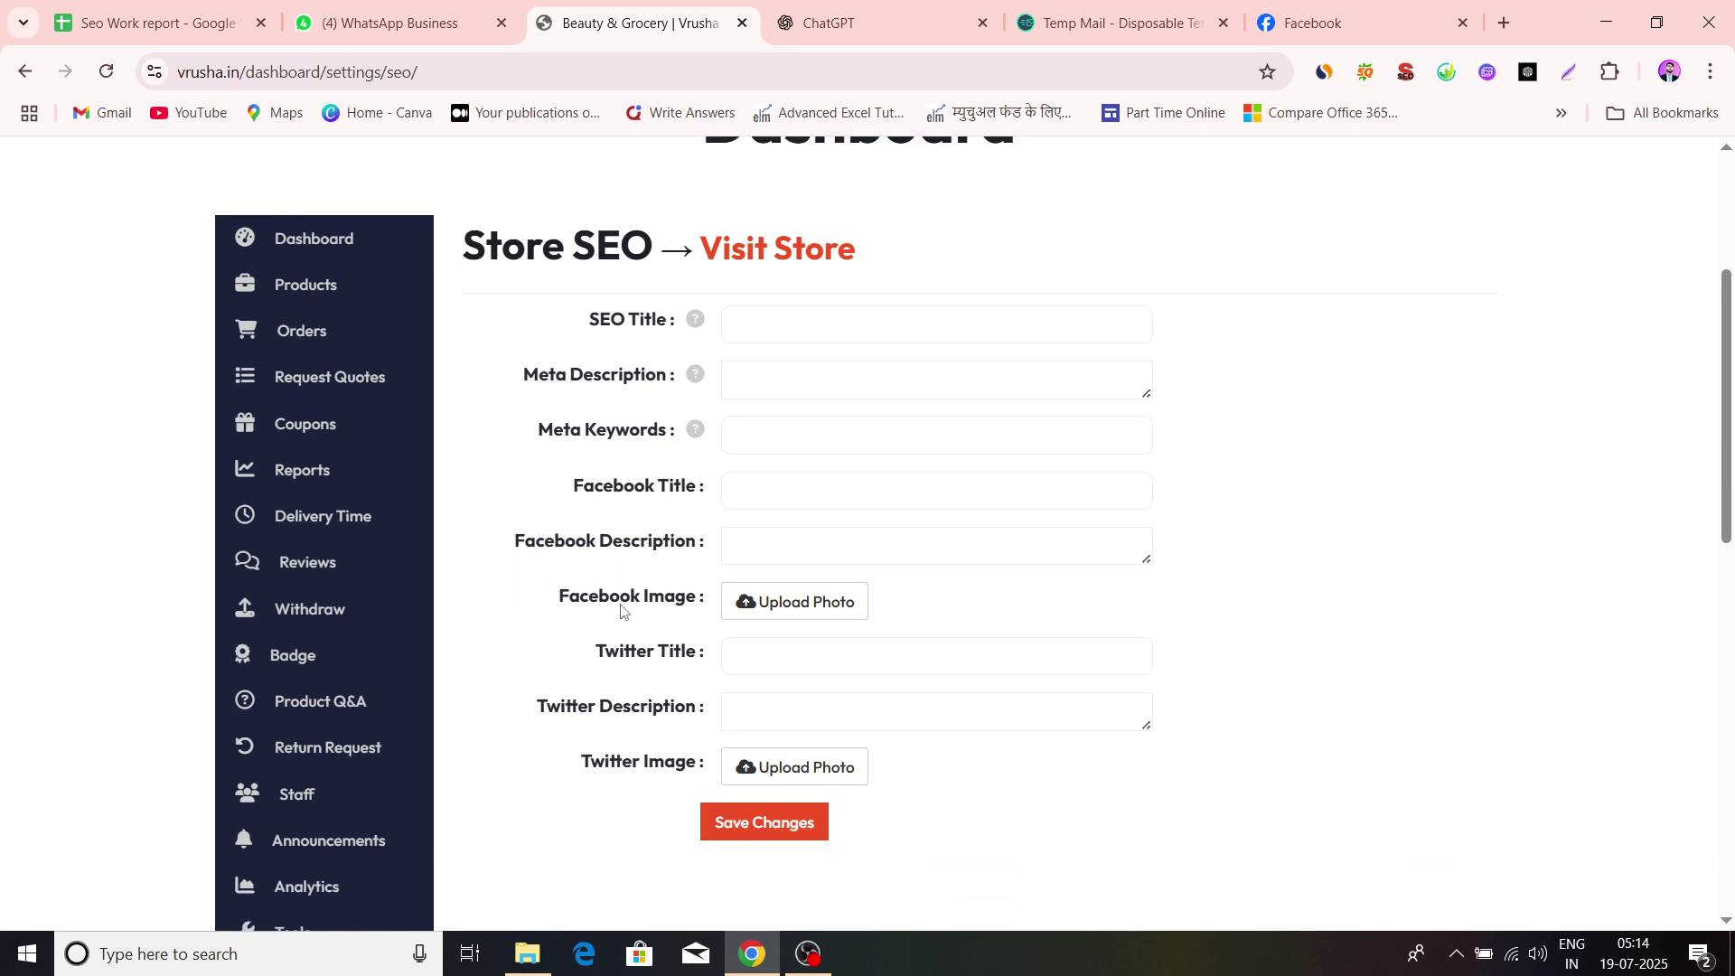
scroll(610, 631, down, 1)
scroll(526, 647, down, 1)
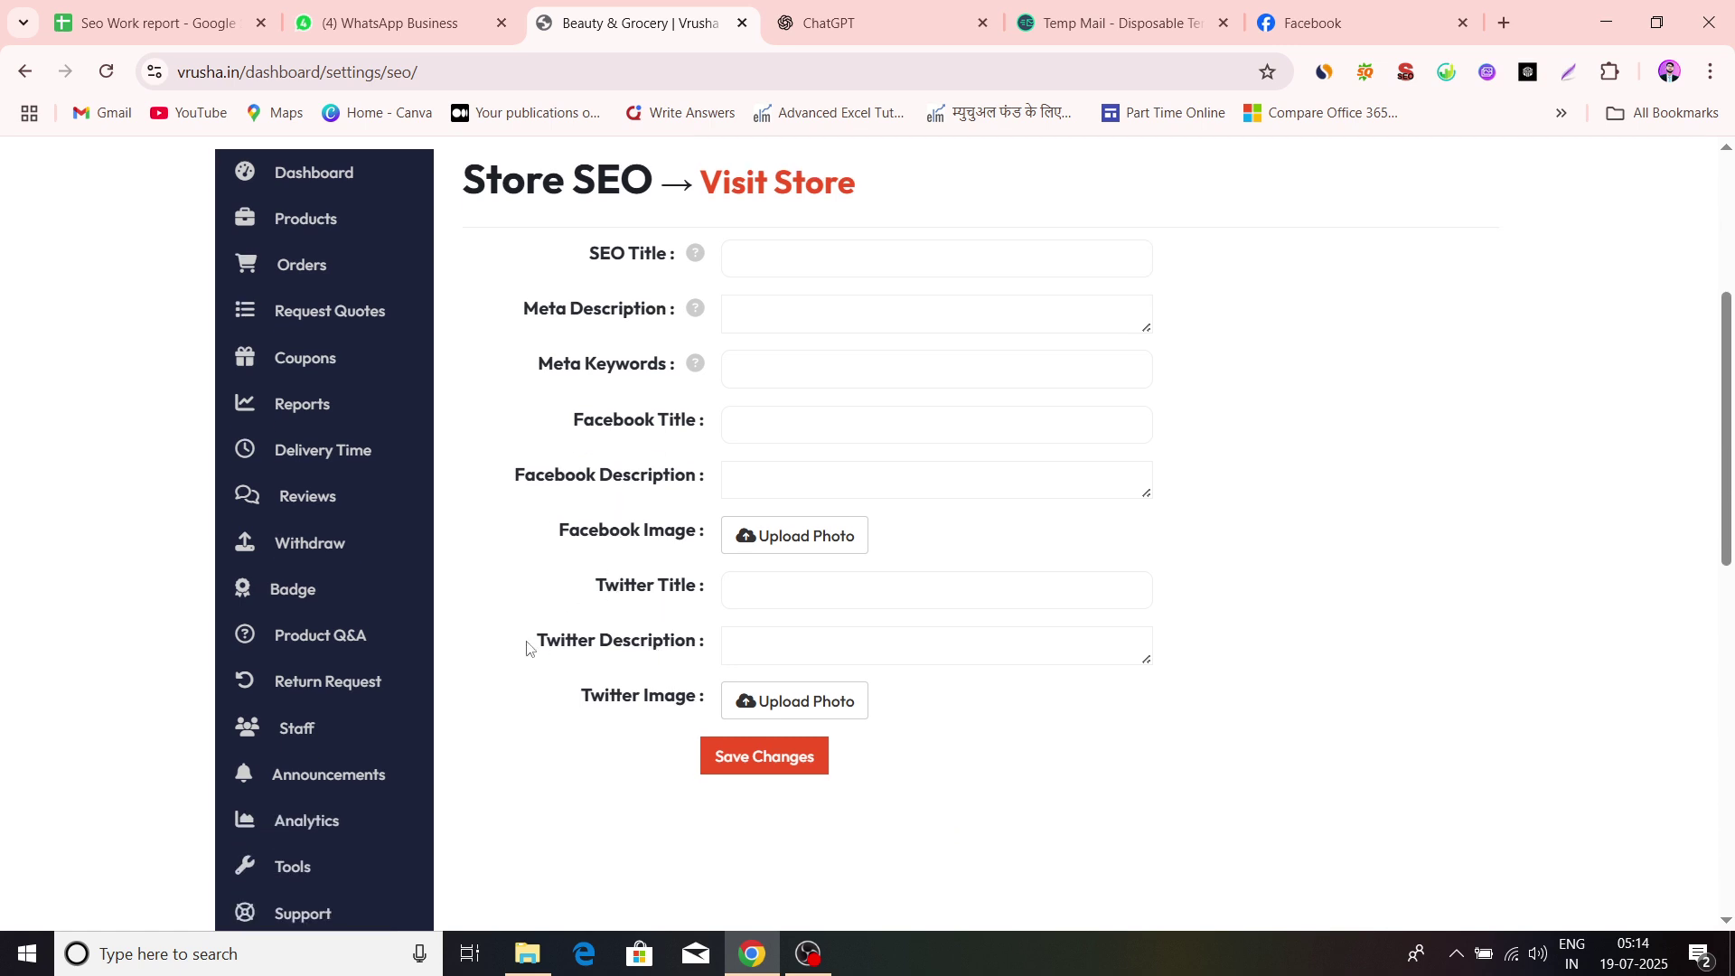
scroll(569, 682, down, 1)
scroll(849, 620, up, 3)
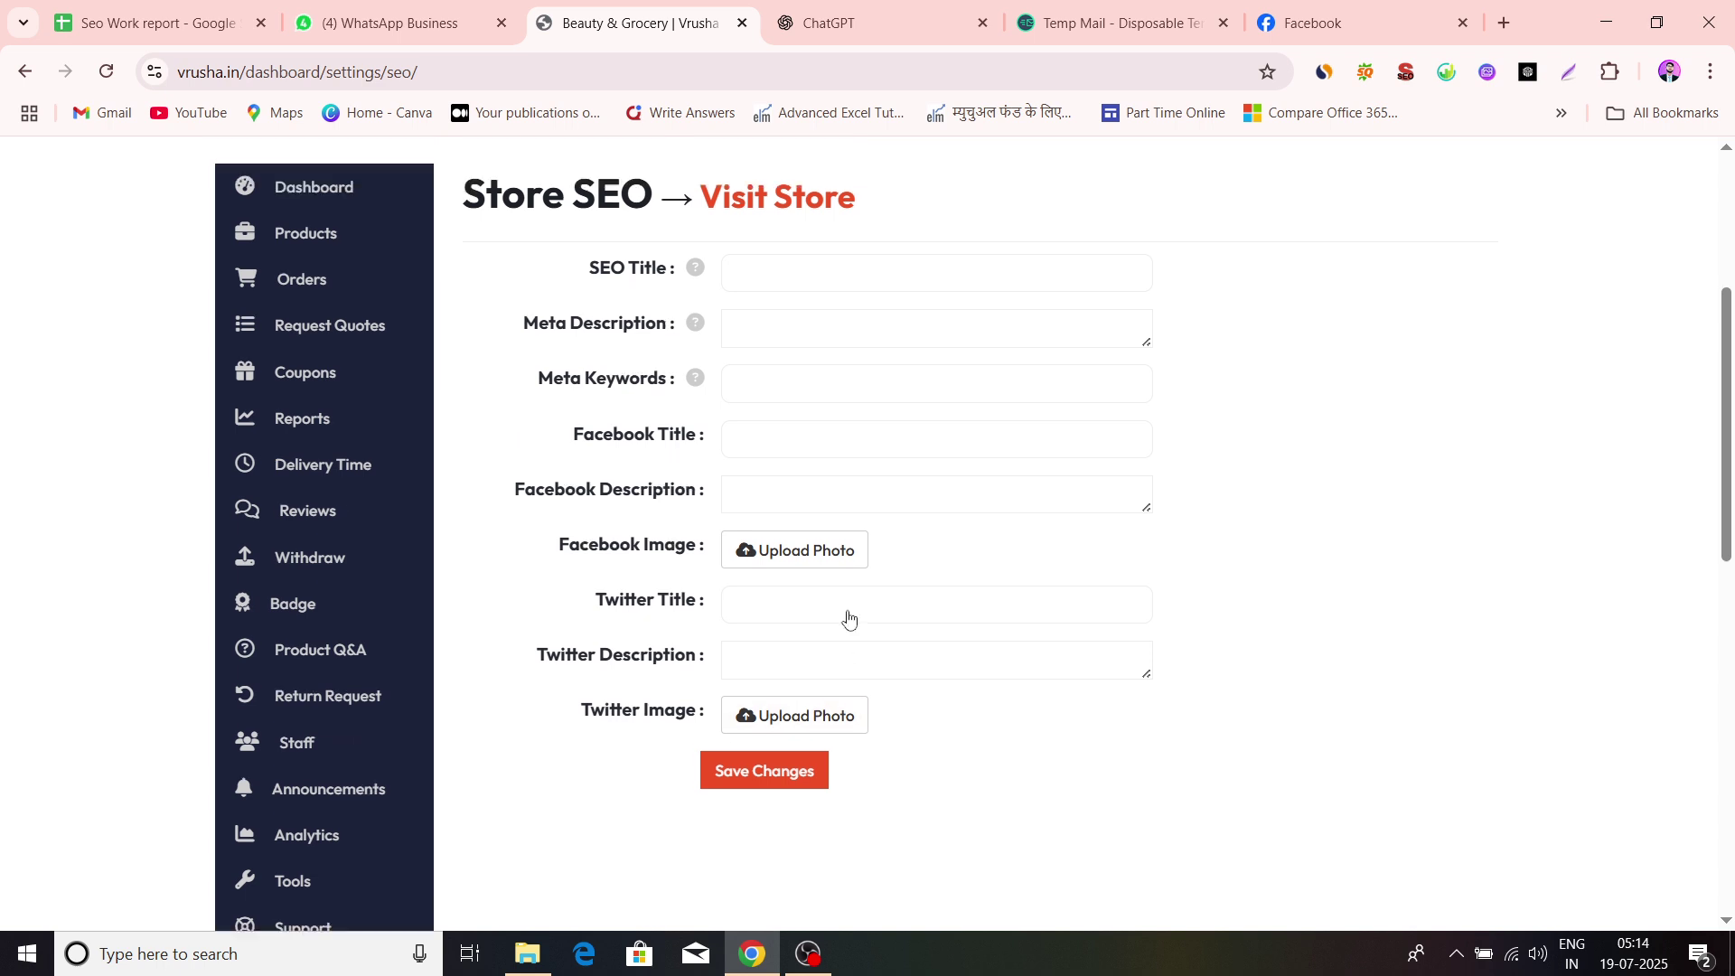
Enter 'Bhavani Store (Surat)' as the SEO Title, correcting the capital letters
click(778, 467)
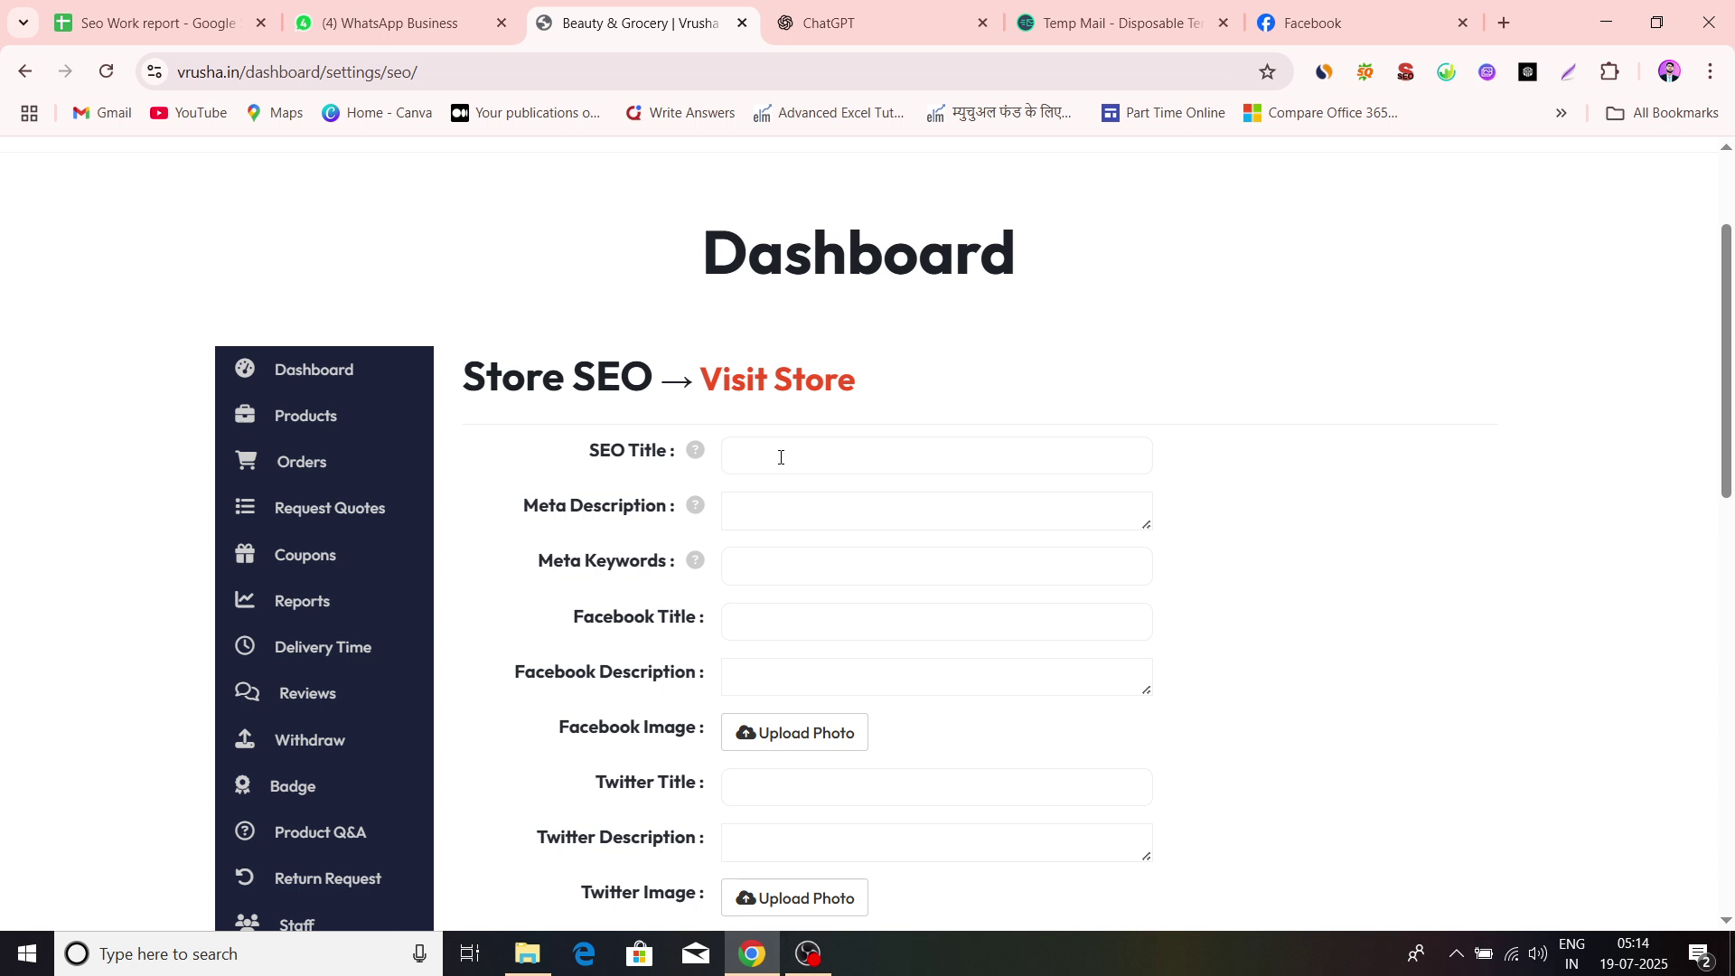
text(bhavani Store)
click(738, 458)
key(BackSpace)
text(B()day)
key(BackSpace)
key(BackSpace)
key(BackSpace)
key(BackSpace)
text(surat)
click(840, 460)
key(BackSpace)
key(Delete)
text(Su)
Select the full 'Bhavani Store (Surat)' SEO title for copying
drag(727, 454, 891, 460)
click(941, 455)
click(857, 506)
drag(731, 463, 886, 469)
key(ctrl+c)
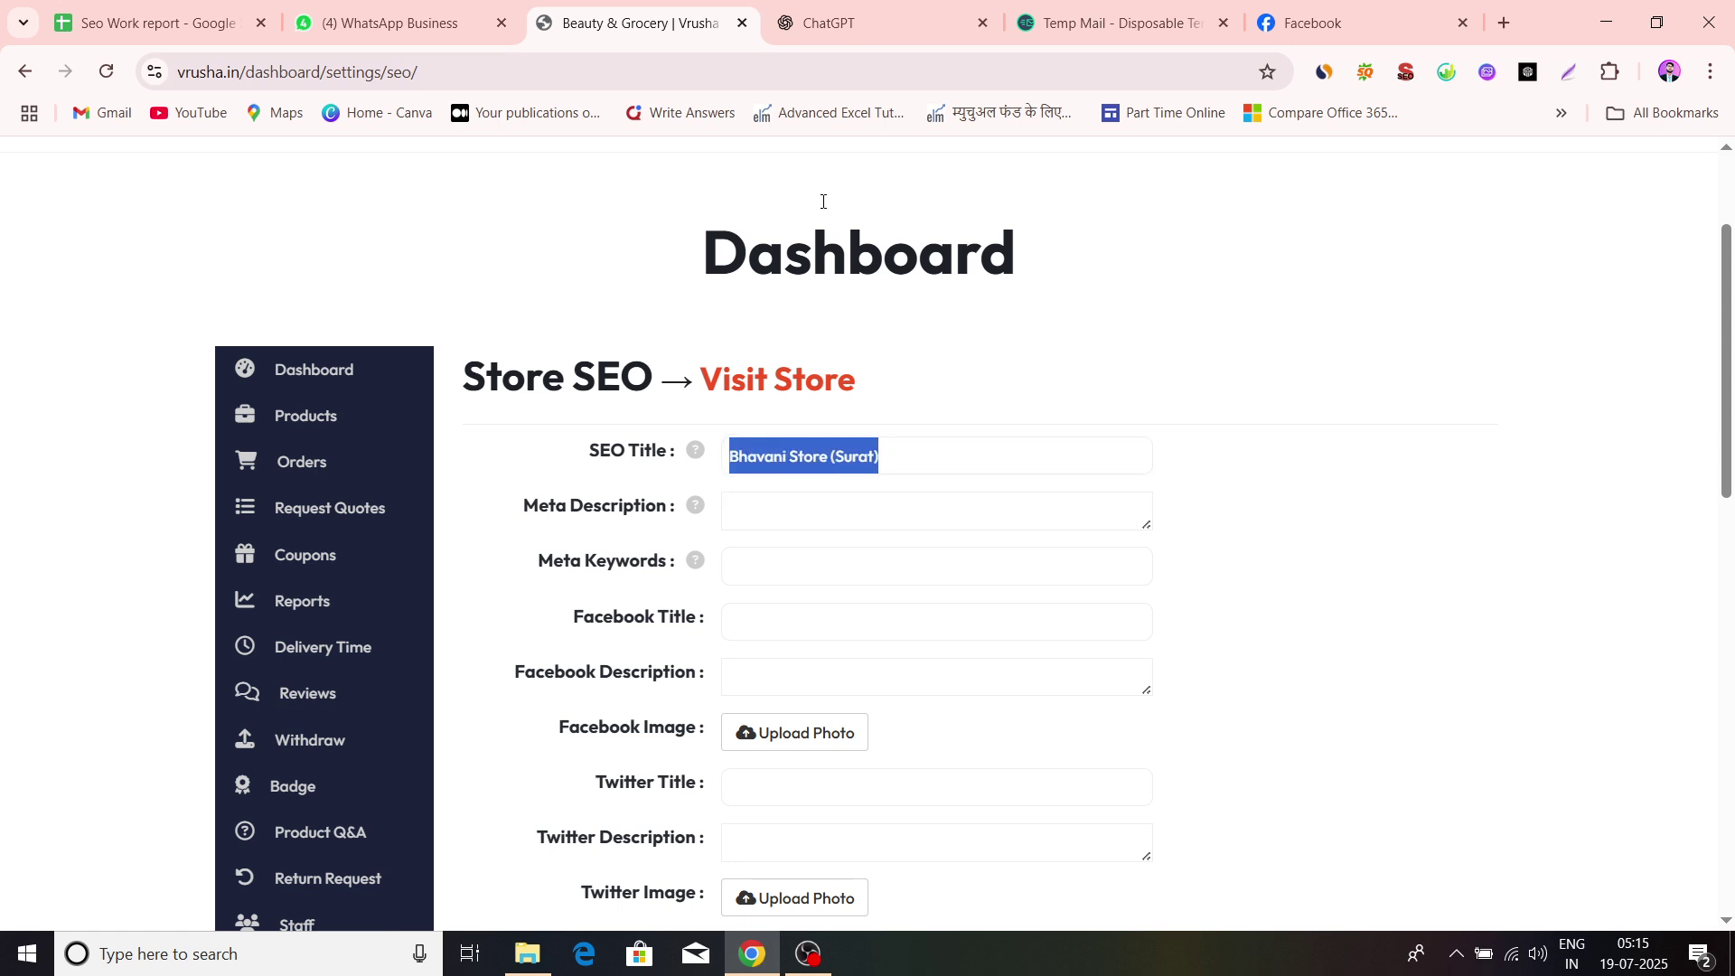
click(829, 22)
Ask ChatGPT to 'Write A meta Description' for the pasted store title and select the reply
click(670, 815)
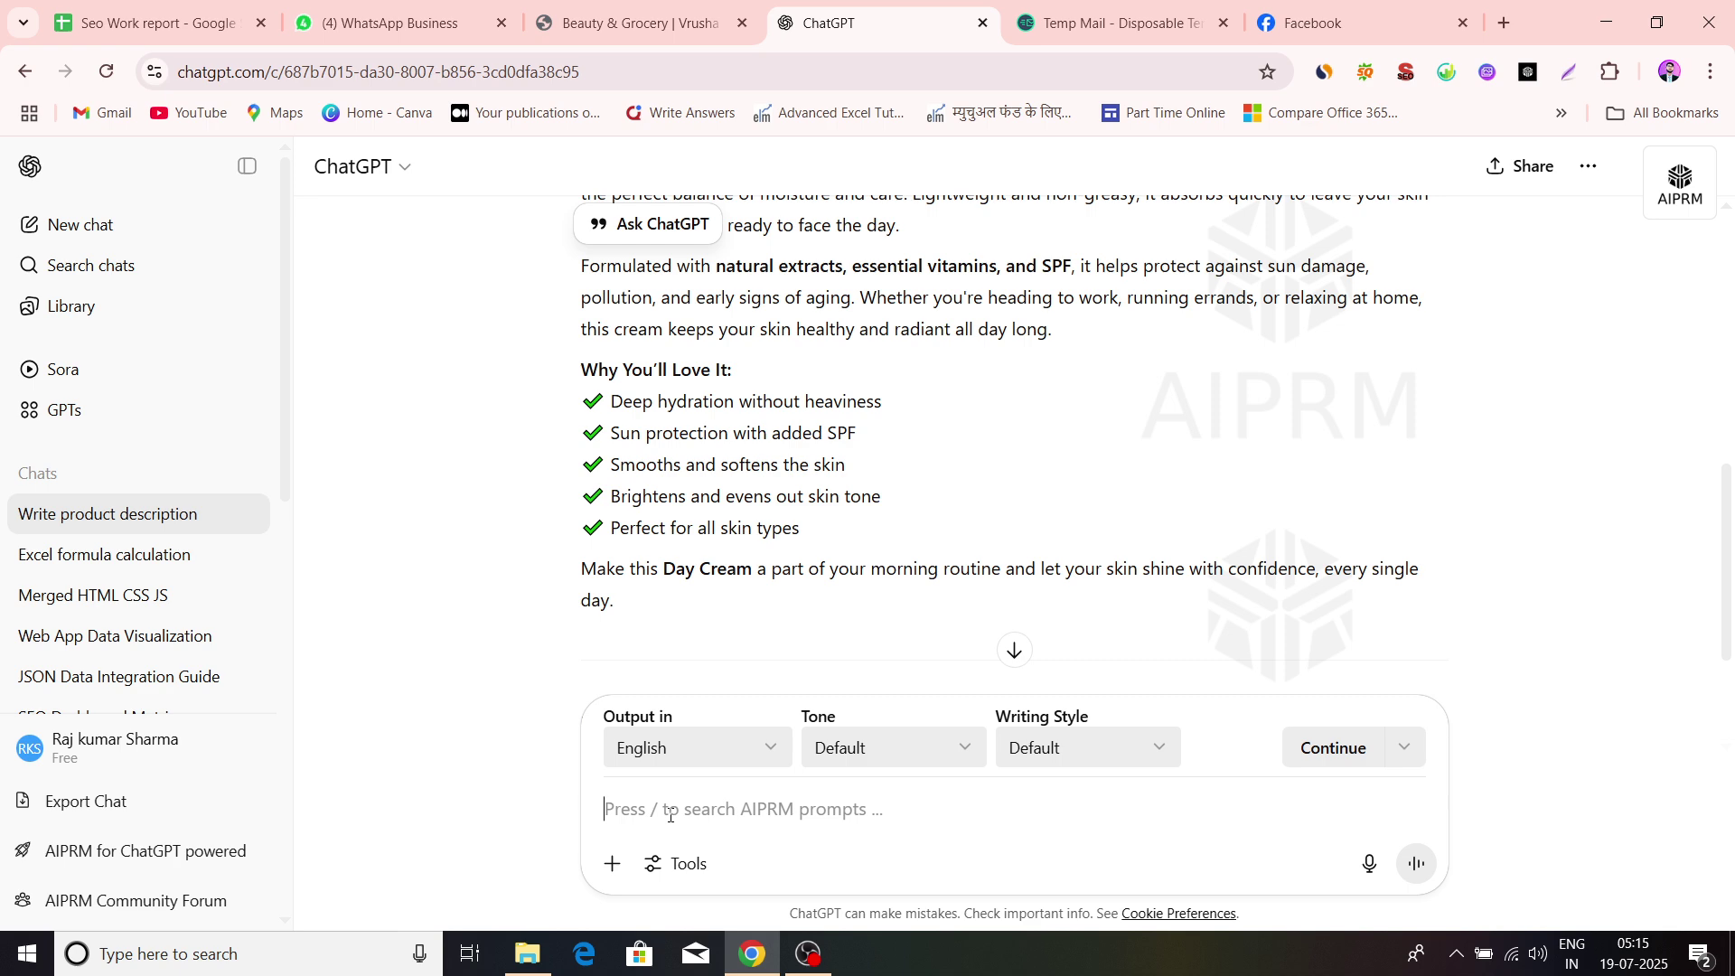
key(ctrl+v)
text("")
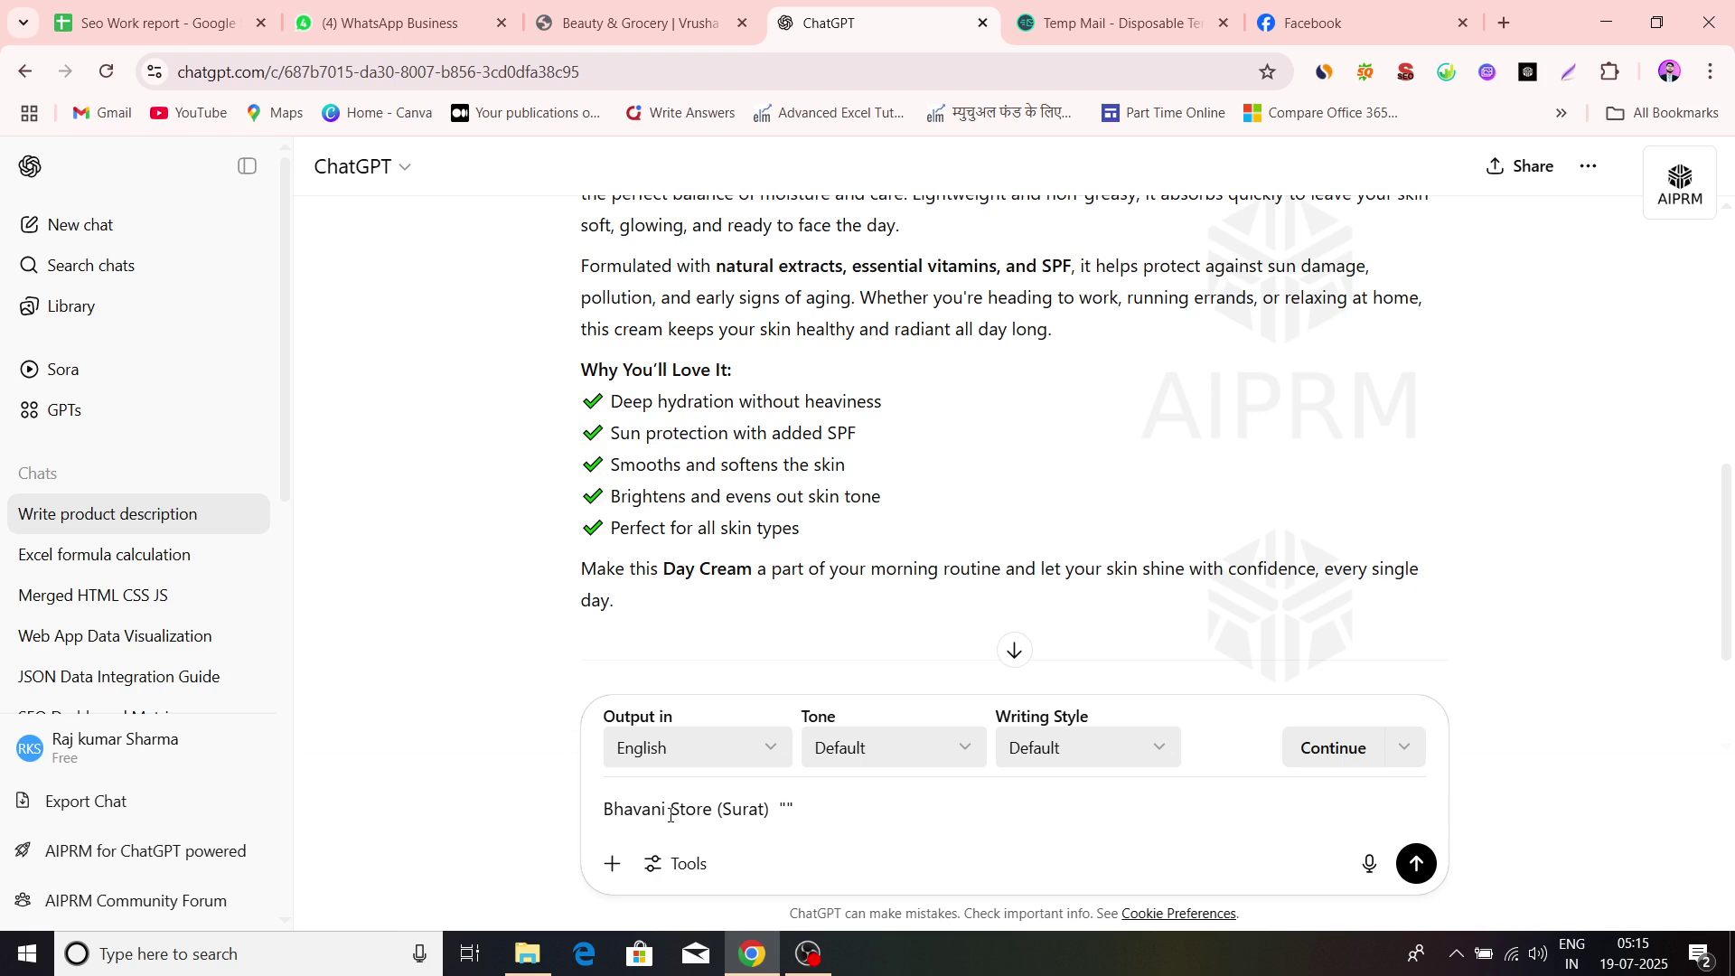
text("Write A meta Description)
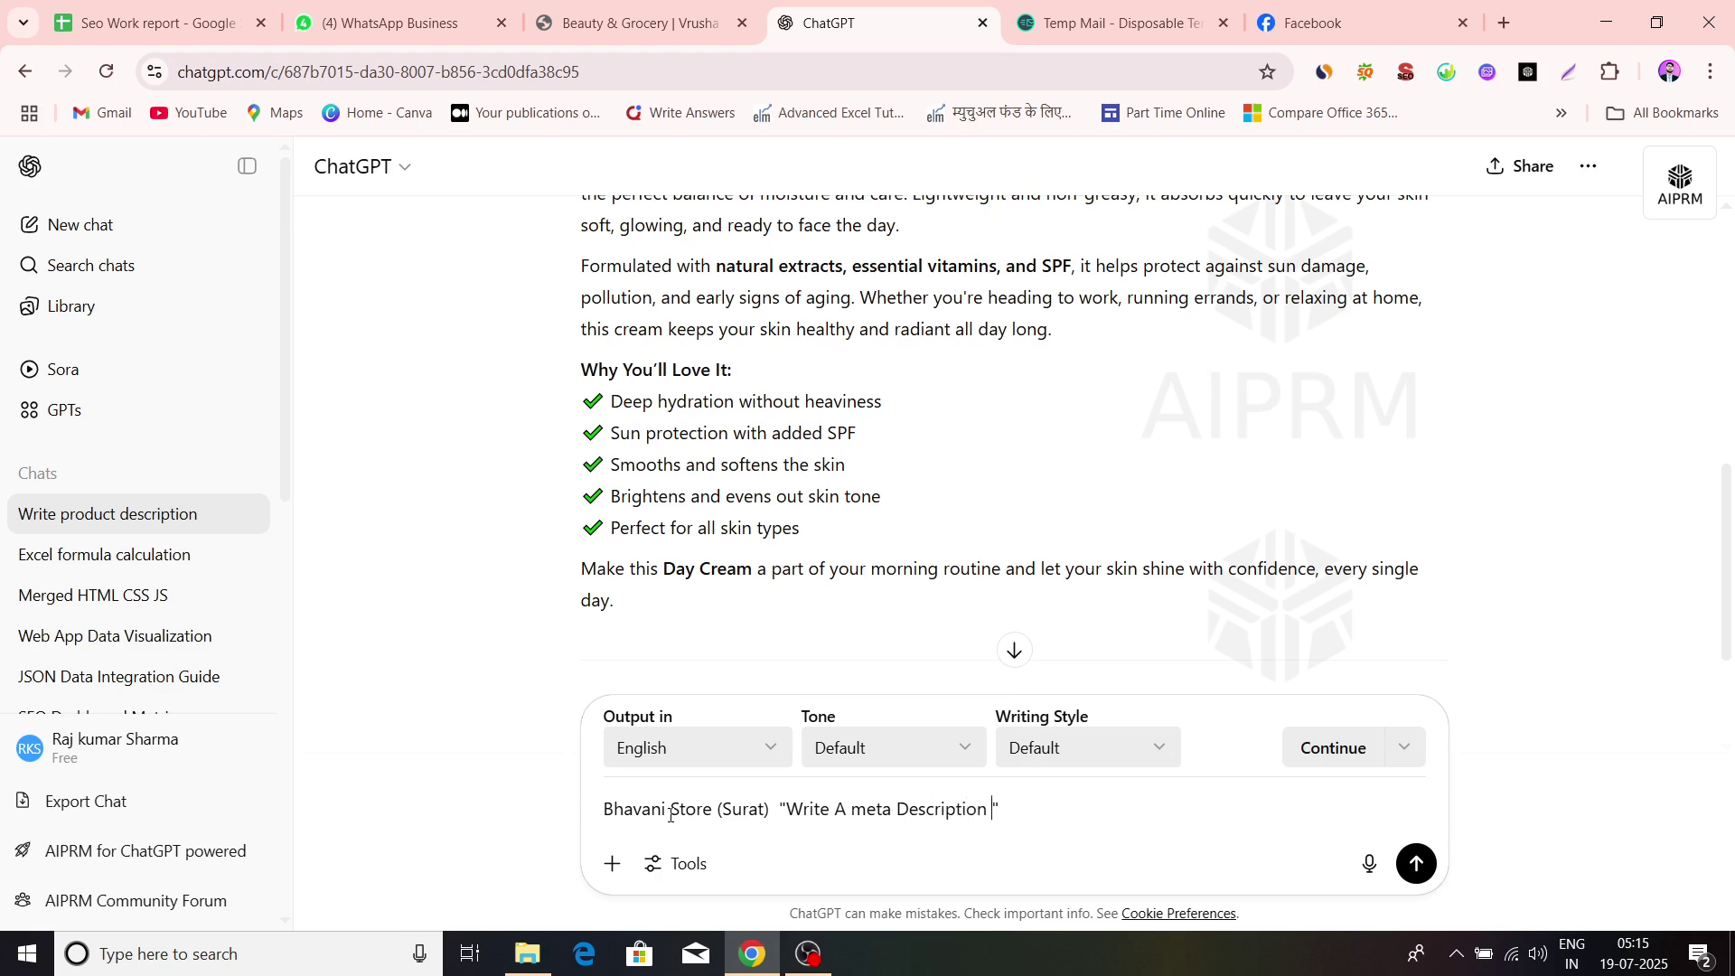
key(Return)
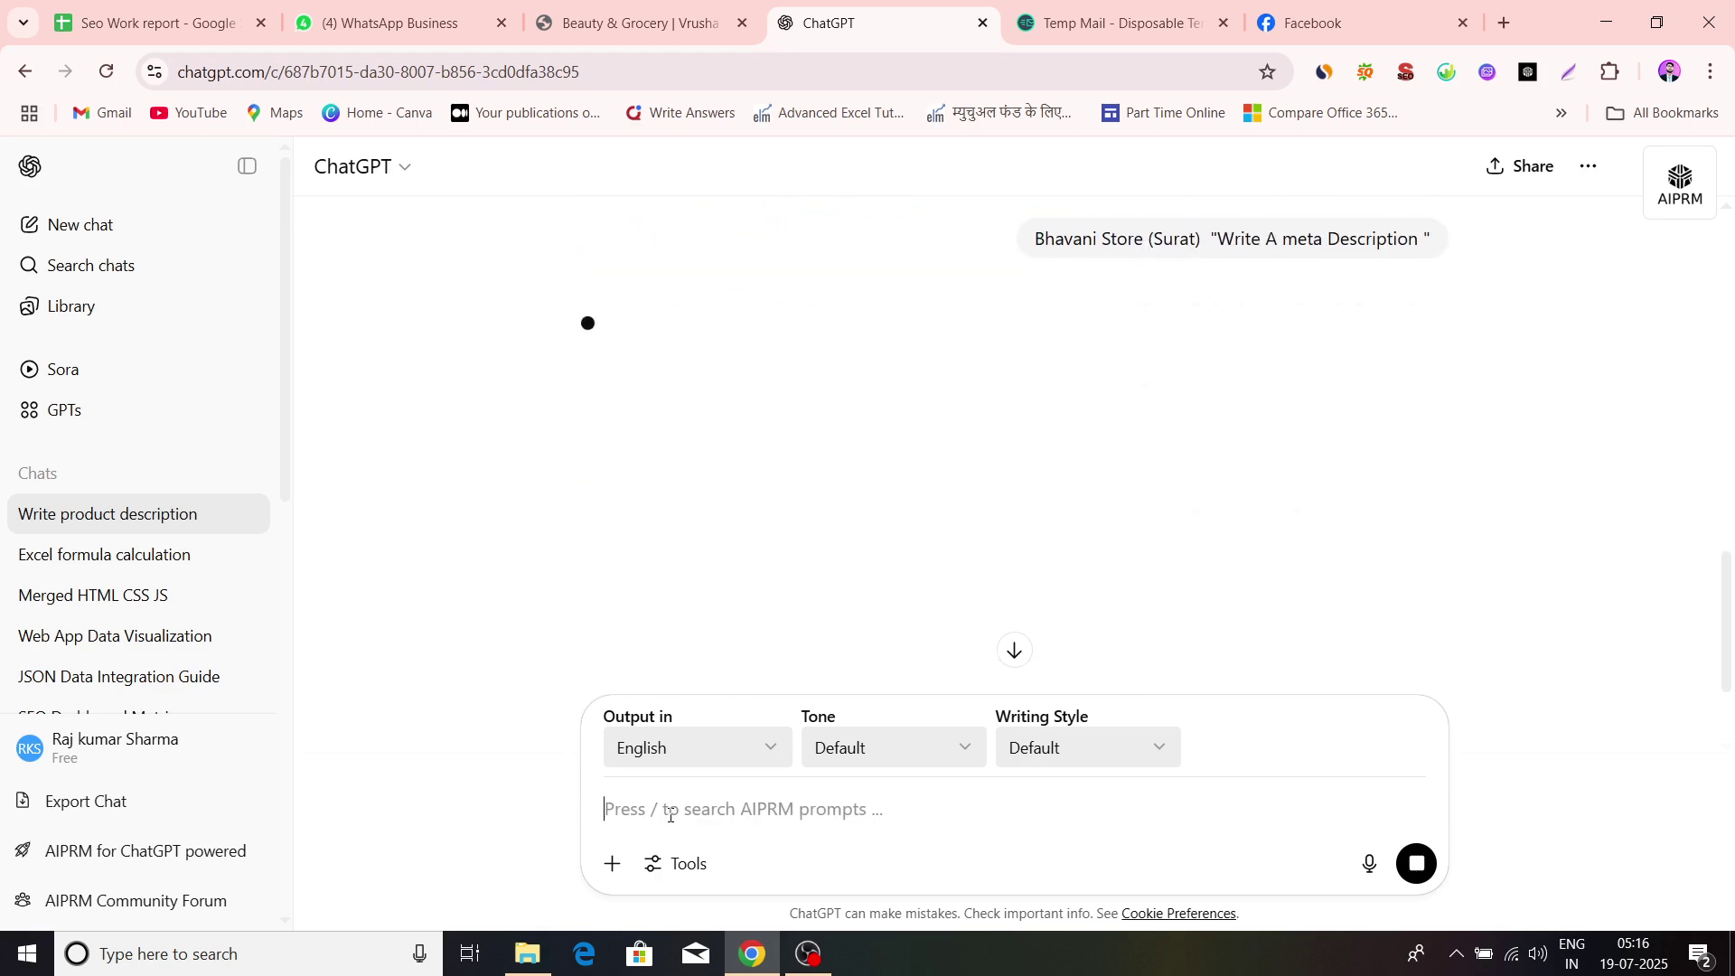
scroll(604, 670, down, 2)
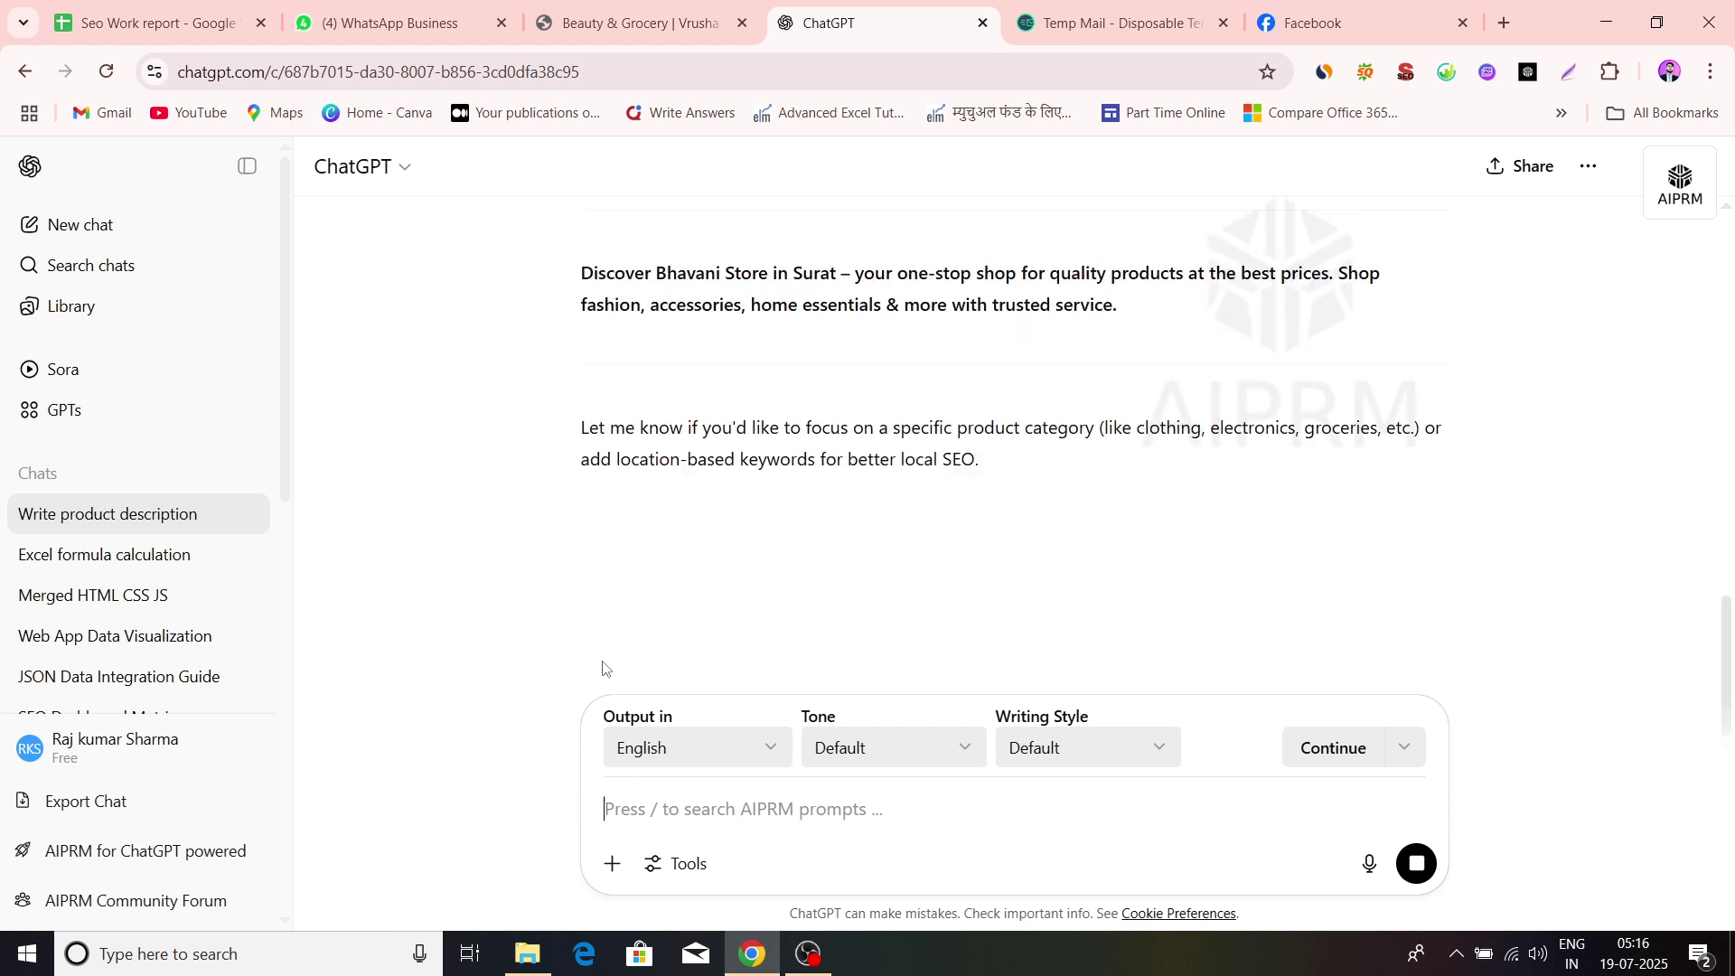
drag(665, 289, 1153, 314)
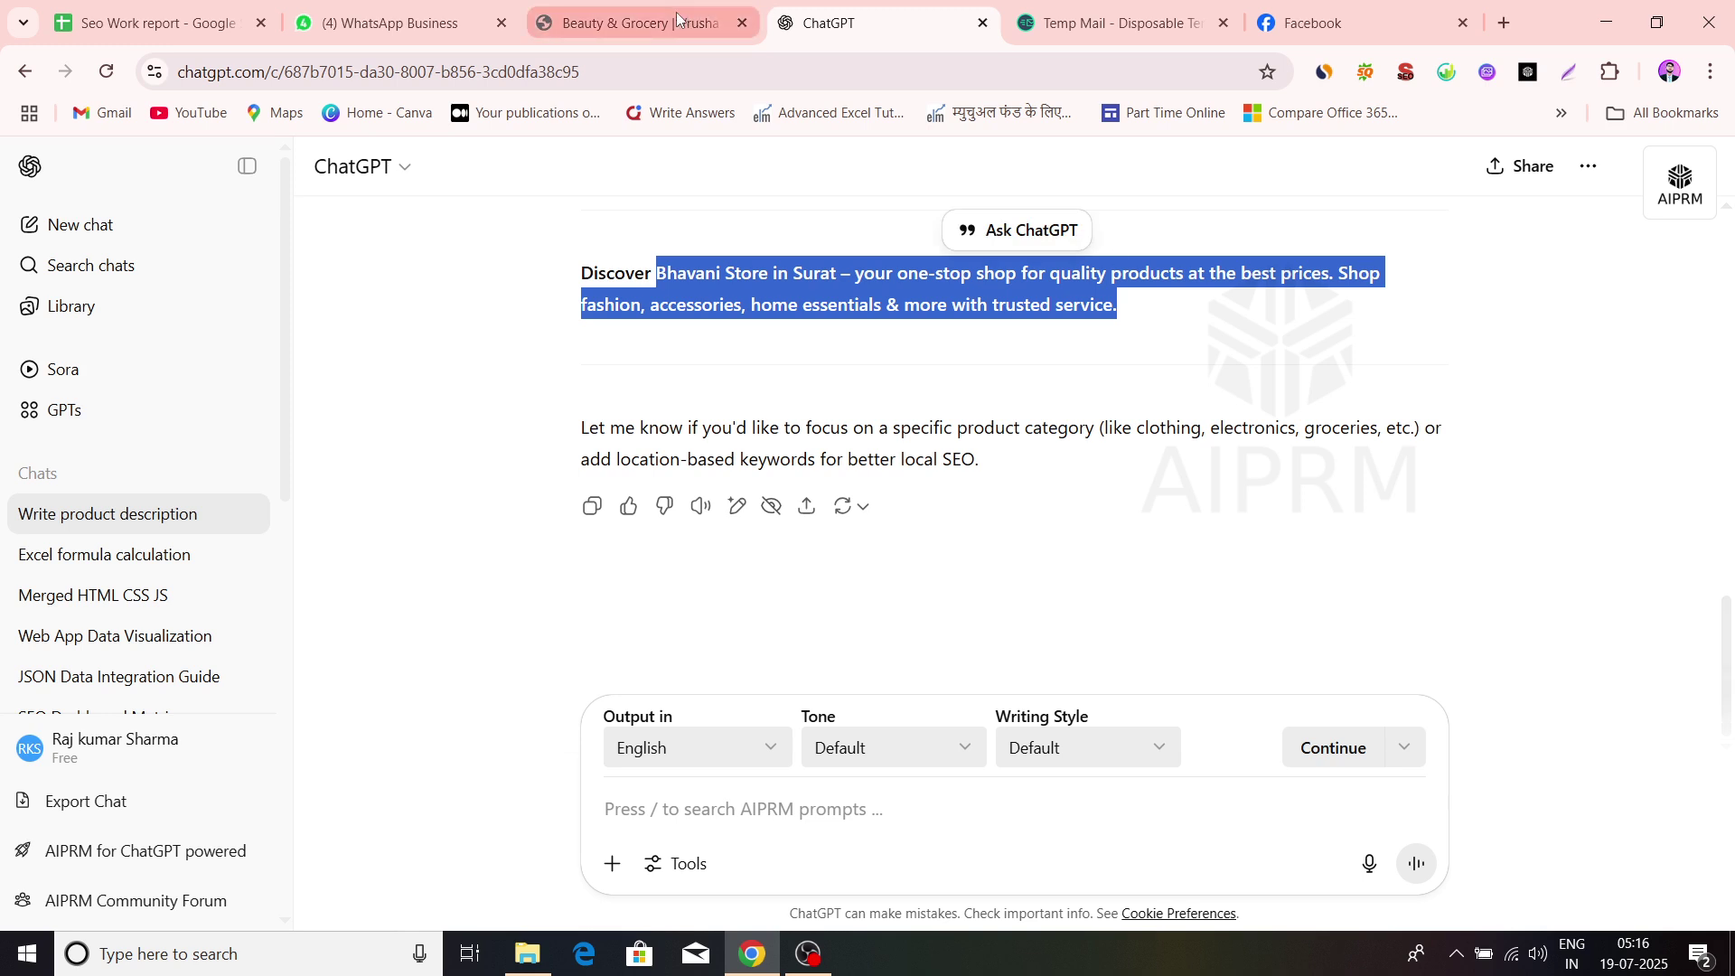
Paste the ChatGPT description into Meta Description and enlarge the box to show all of it
click(637, 22)
click(809, 529)
key(ctrl+v)
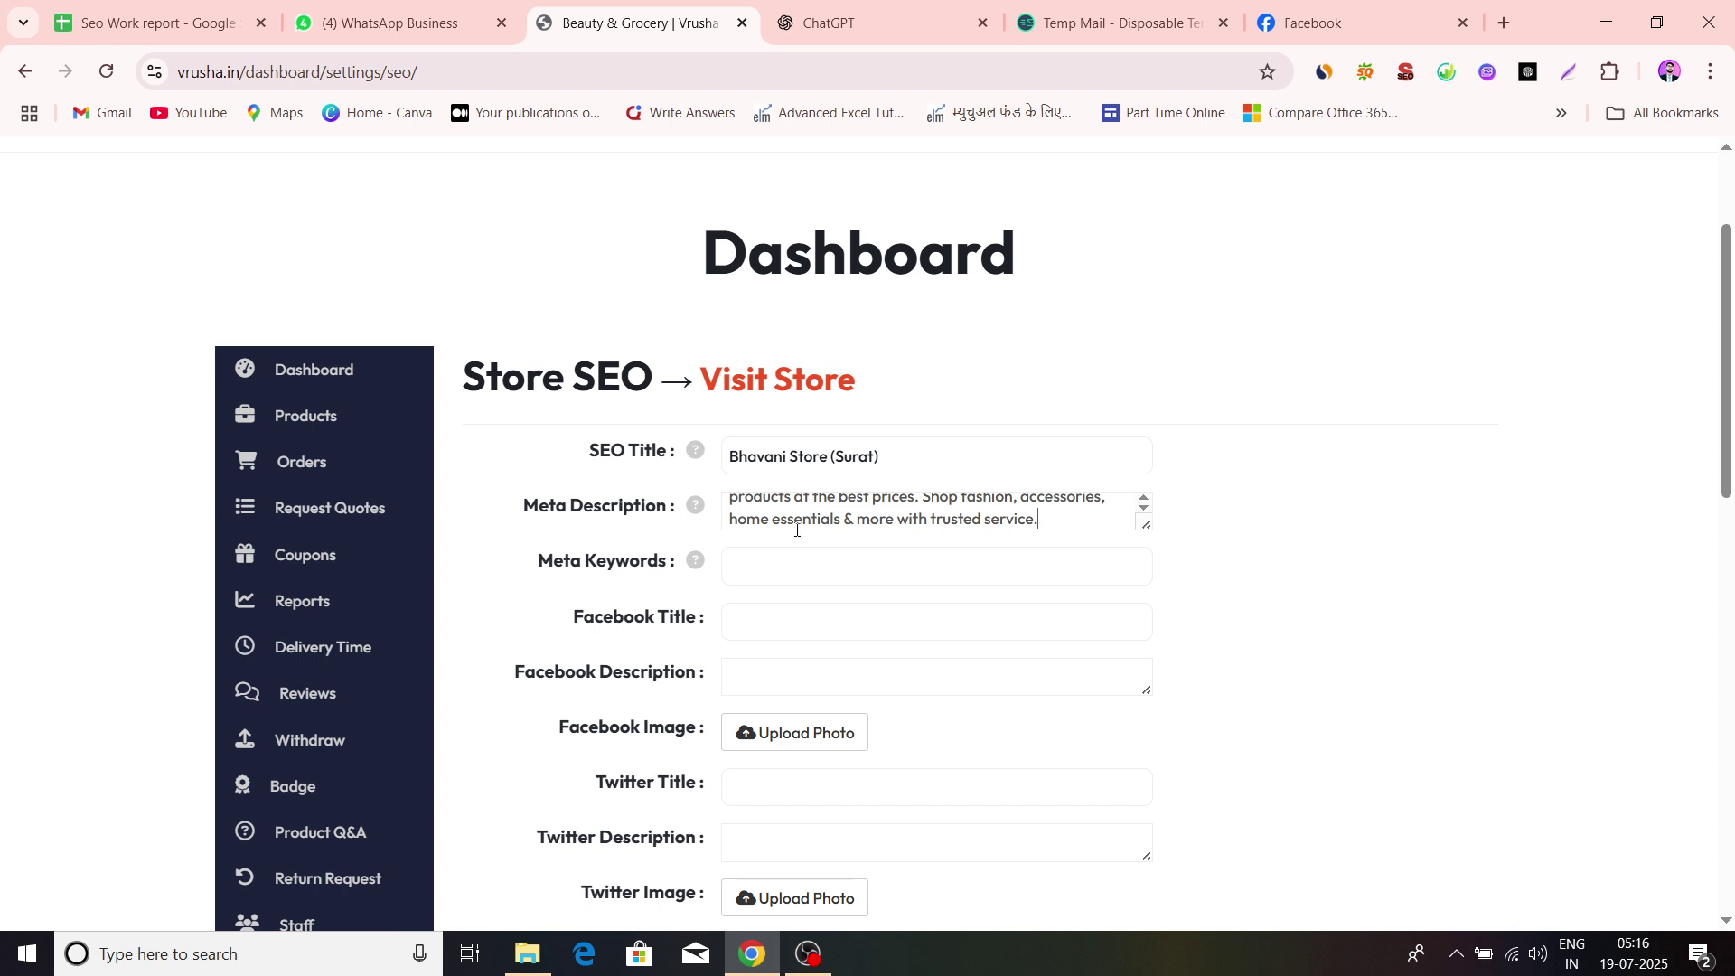
scroll(798, 530, up, 2)
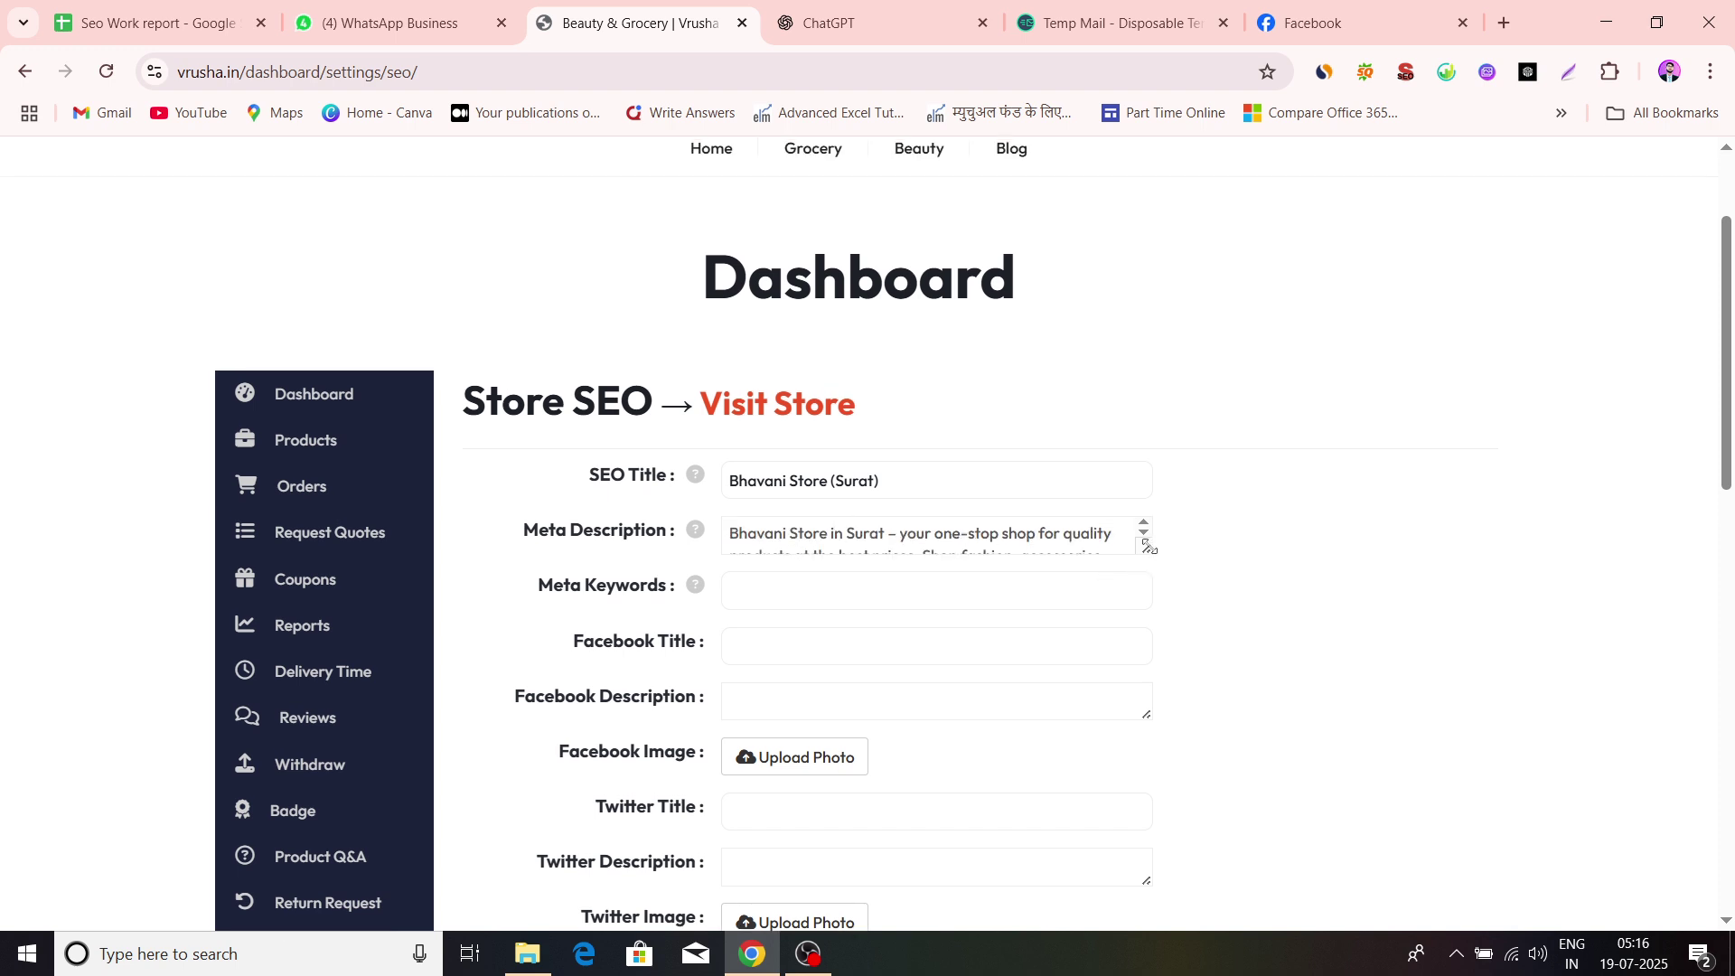
drag(1146, 546, 1151, 632)
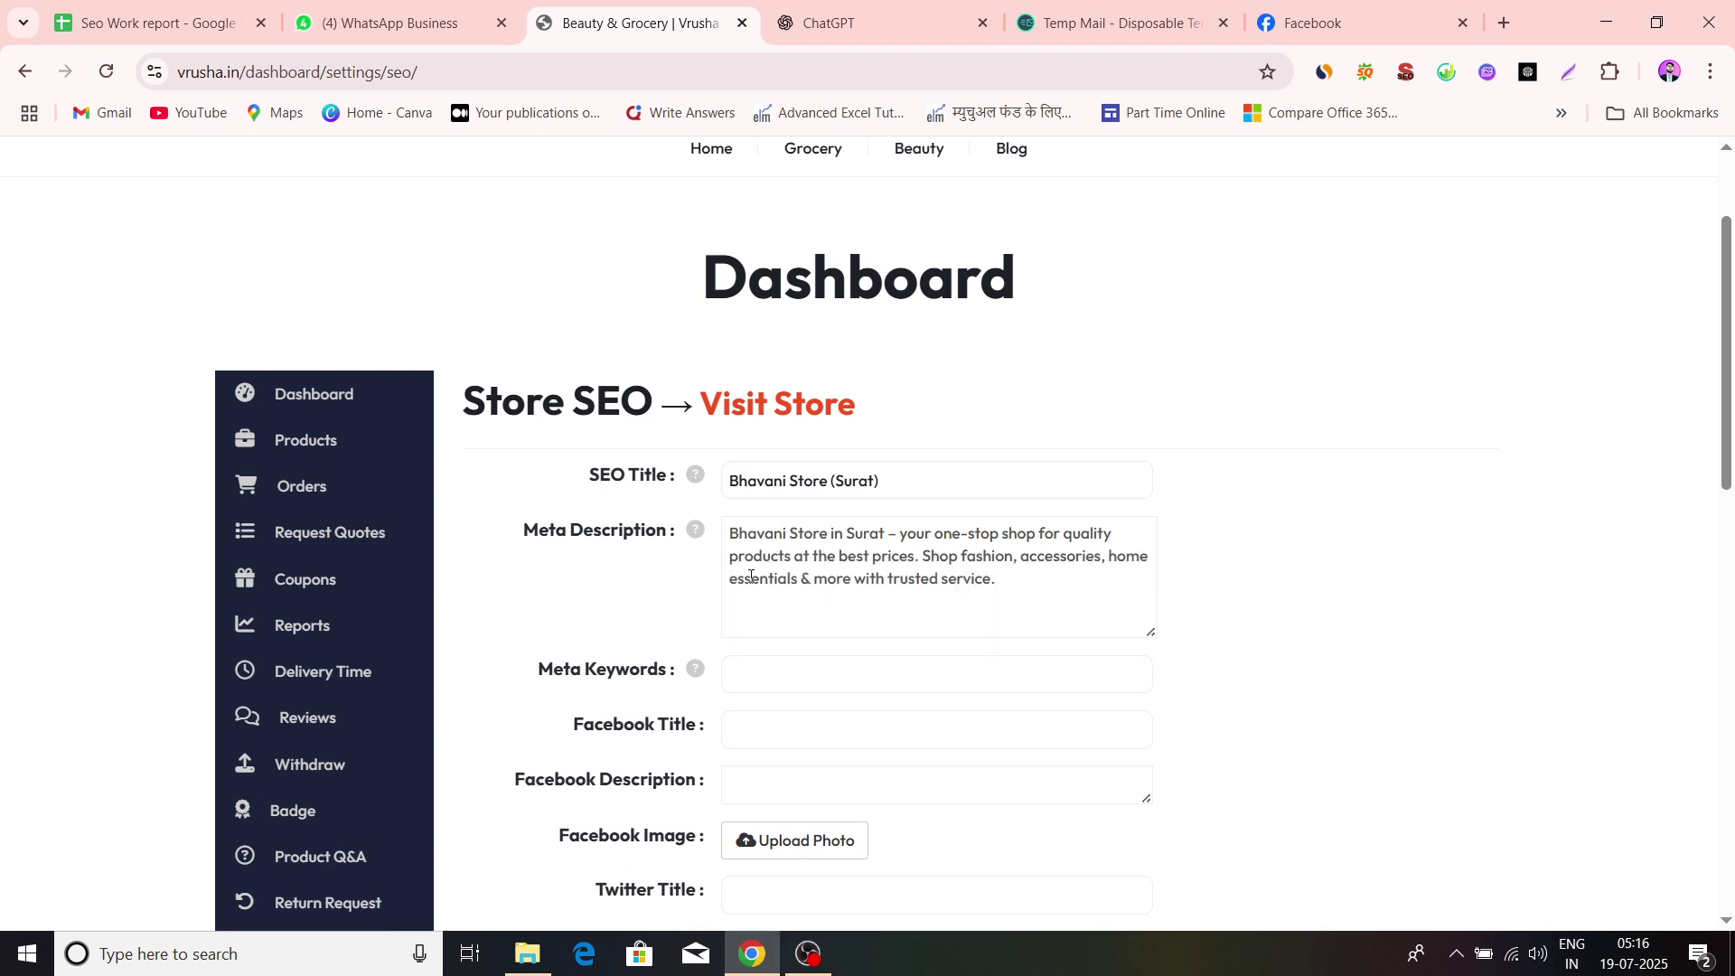
scroll(751, 576, down, 1)
drag(724, 529, 886, 533)
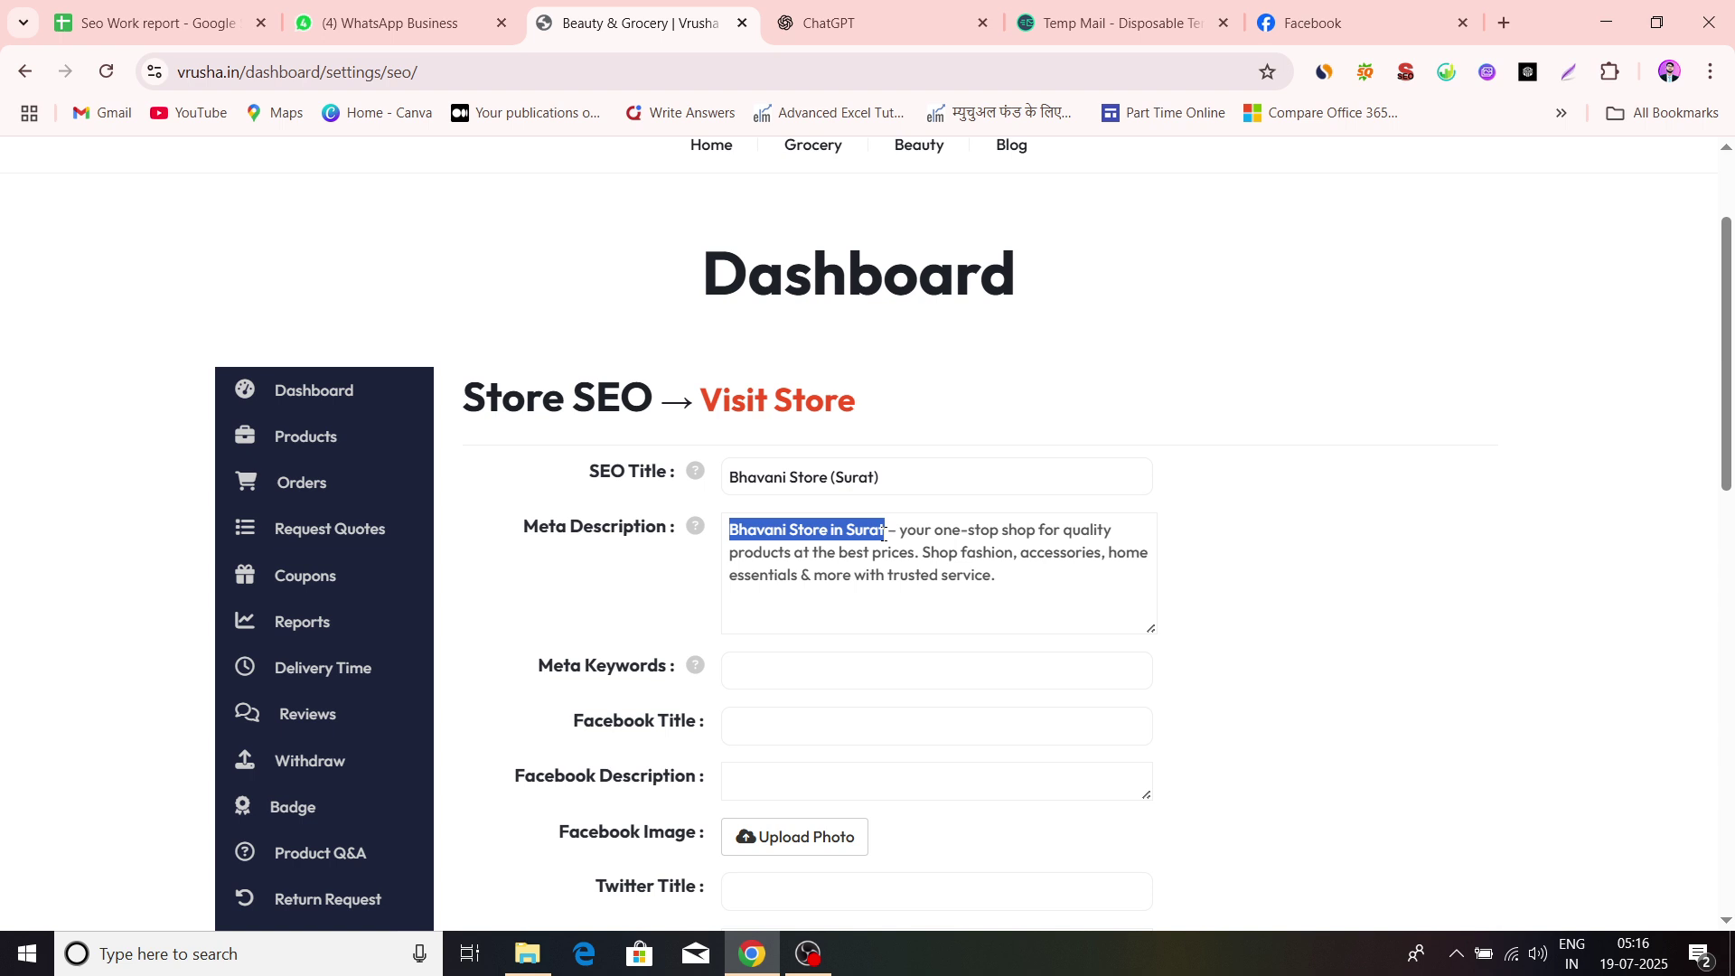
scroll(1262, 500, down, 2)
Set Meta Keywords to 'Bhavani Store', copied from the SEO Title, without a trailing comma
click(799, 451)
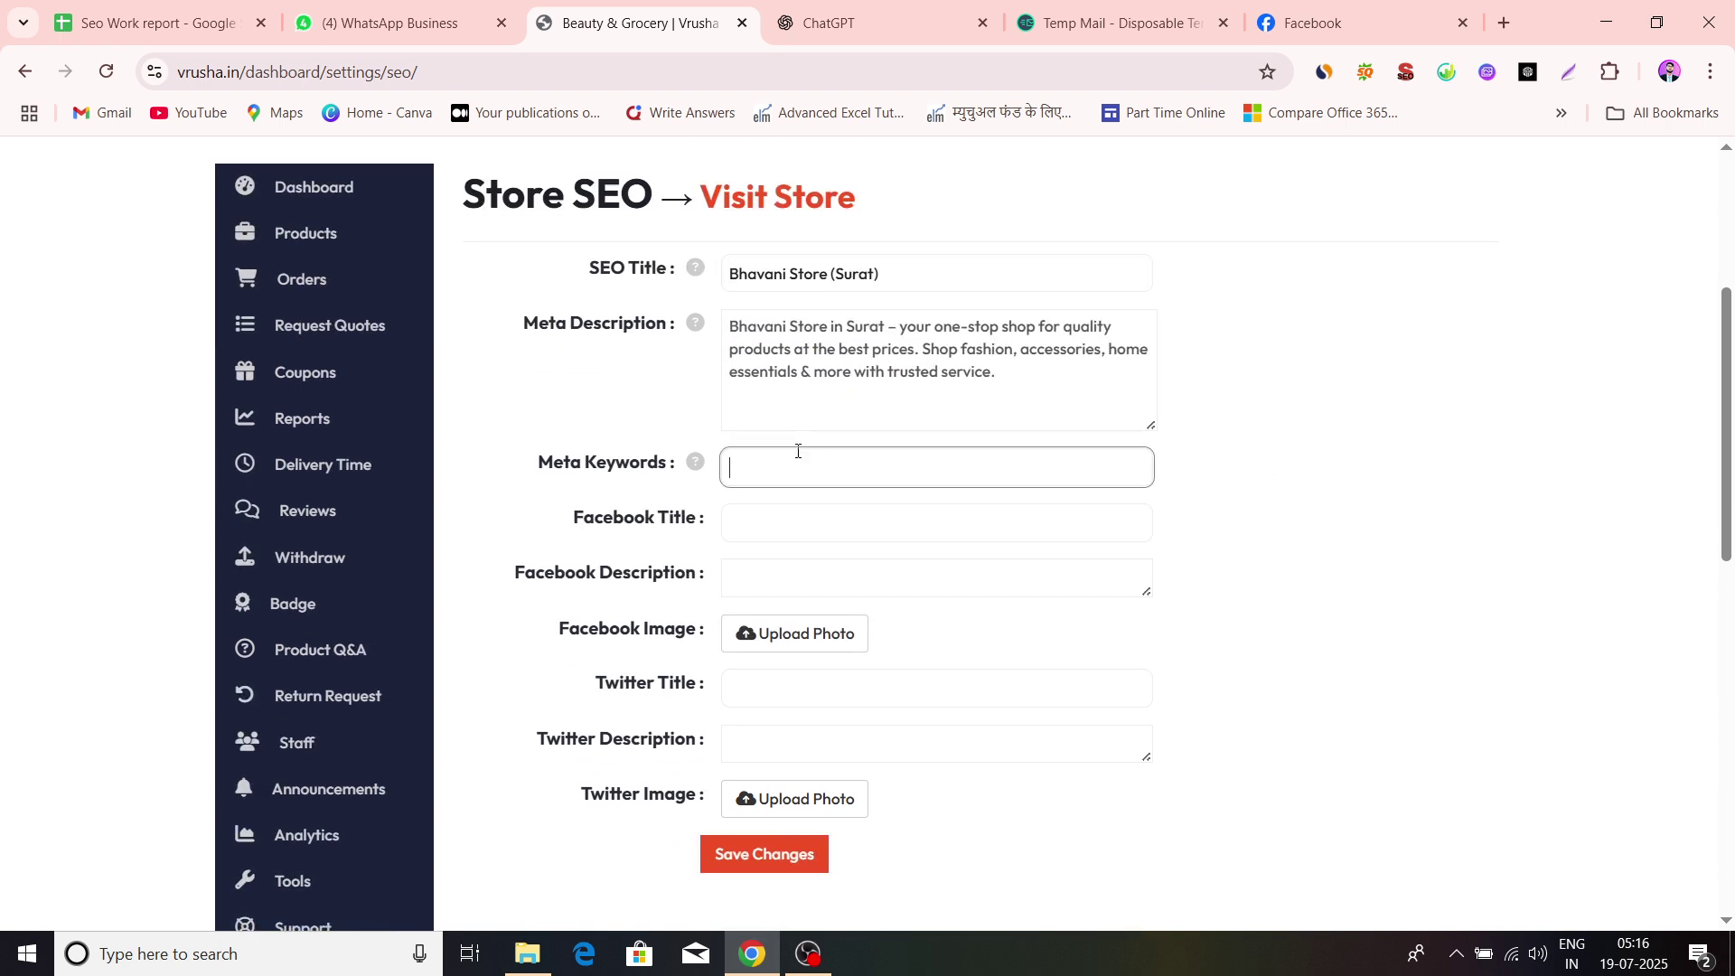
drag(730, 273, 828, 278)
key(ctrl+c)
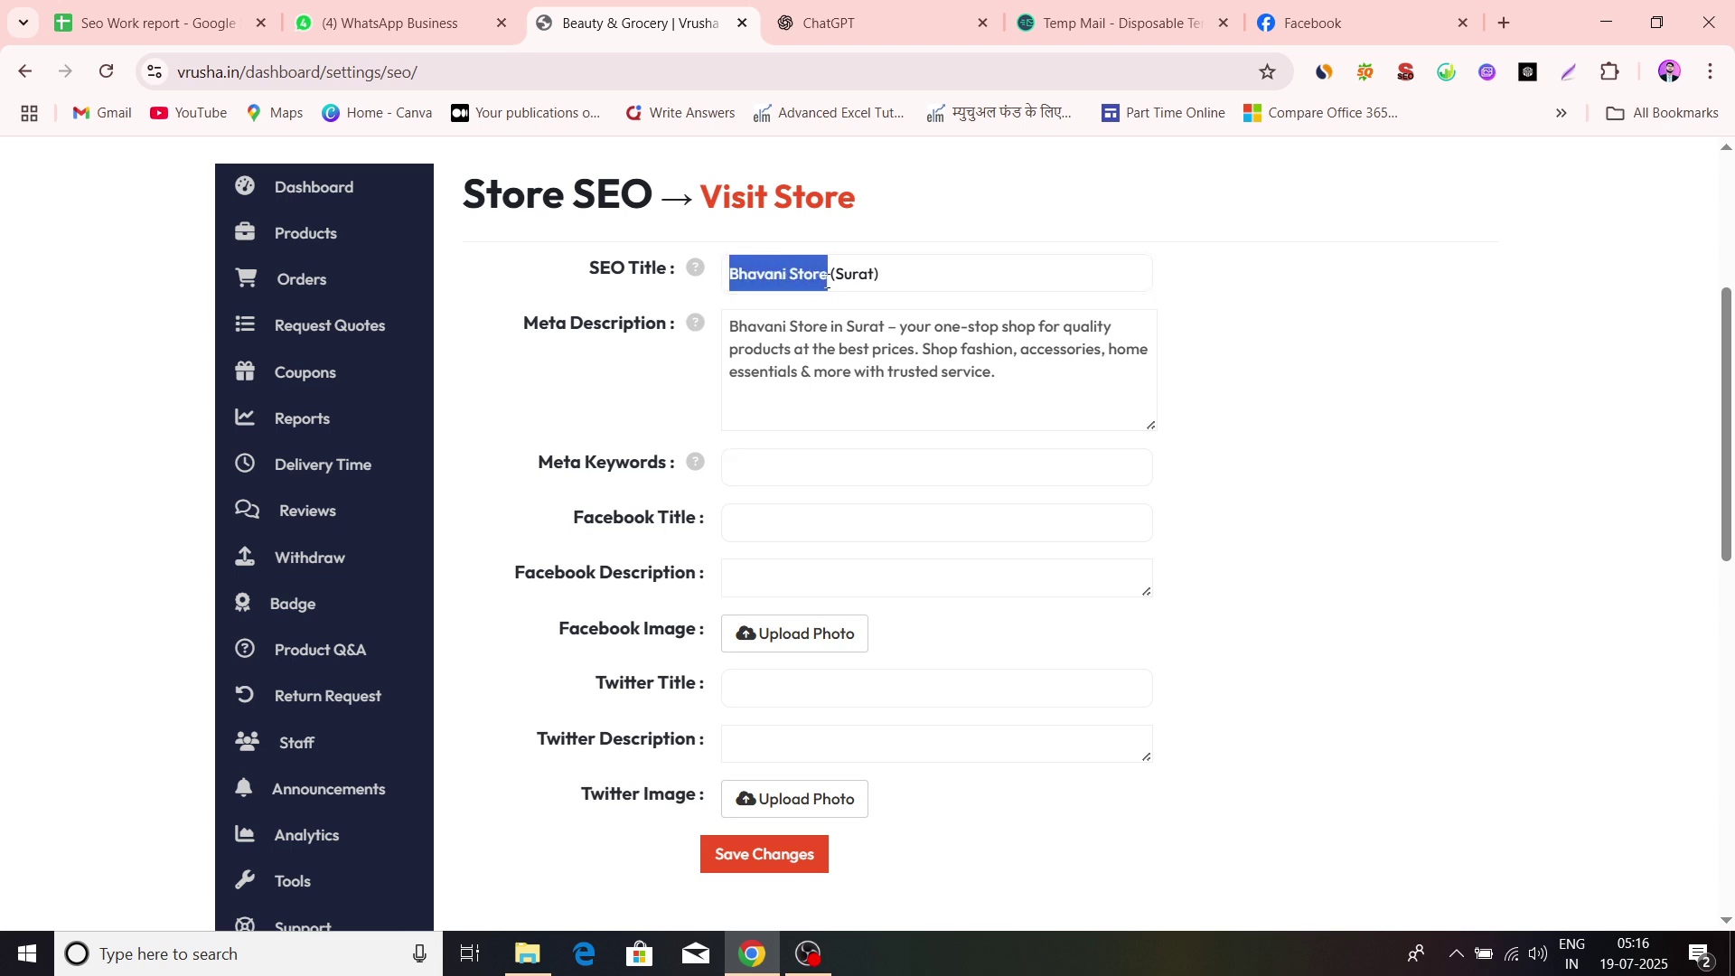
click(743, 452)
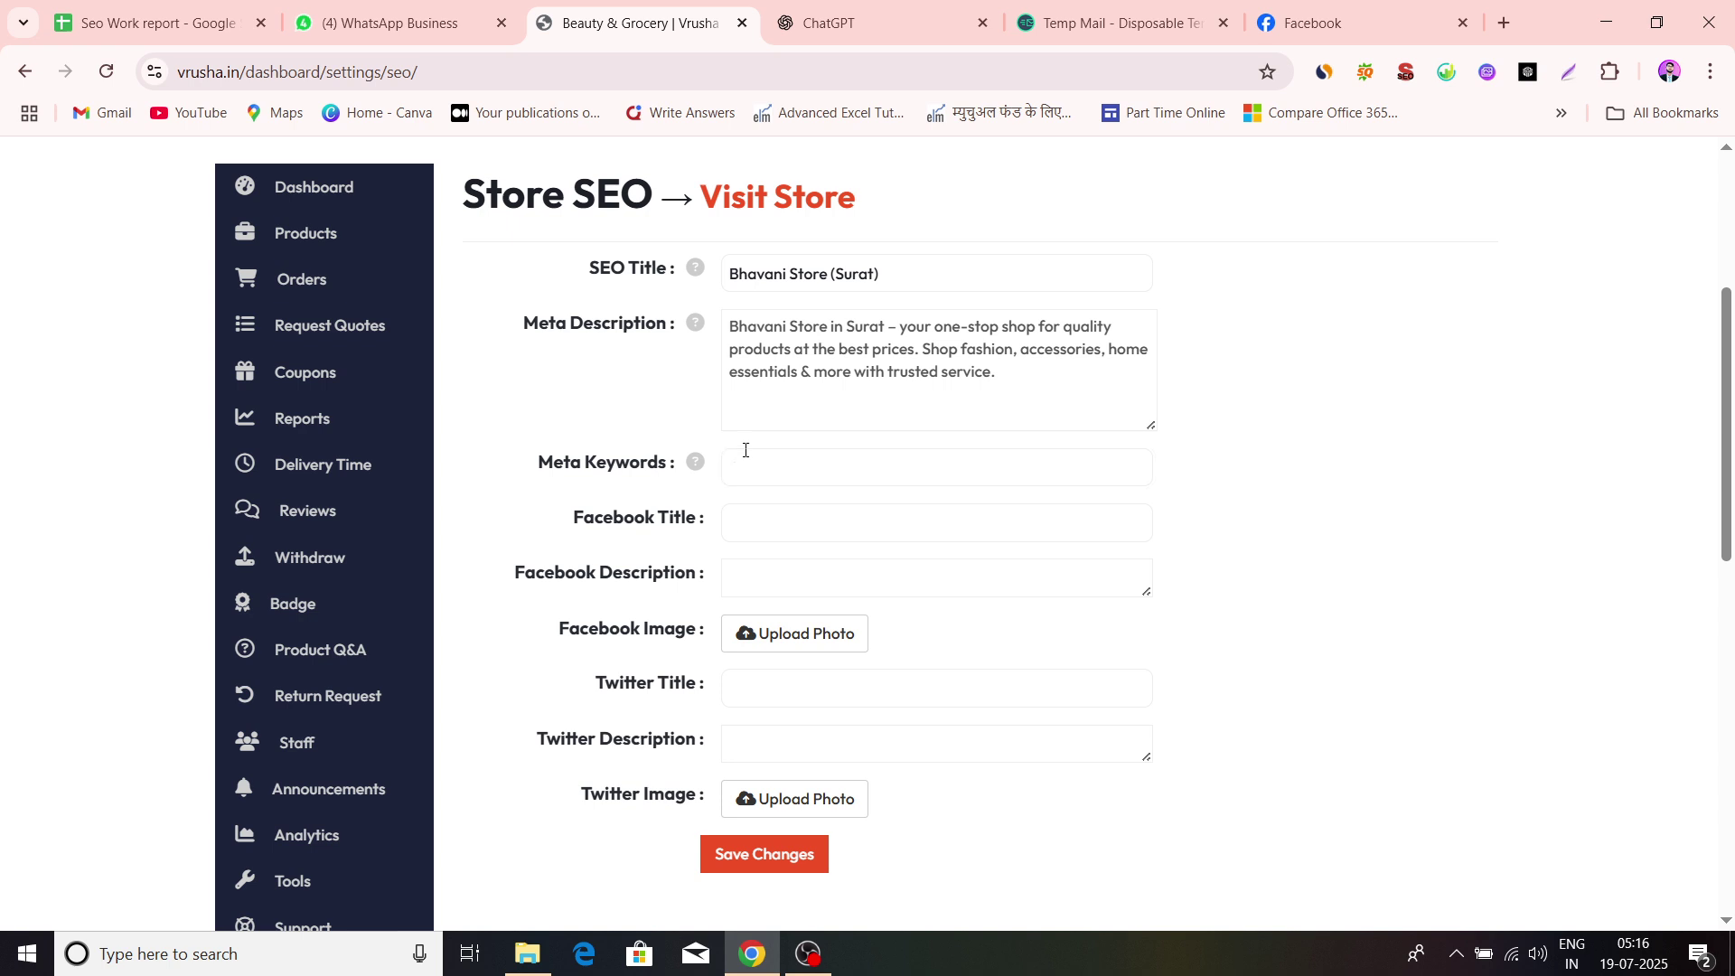
key(ctrl+v)
text(,)
key(BackSpace)
key(BackSpace)
Look over the empty Facebook Title and Facebook Description fields below
scroll(903, 569, down, 2)
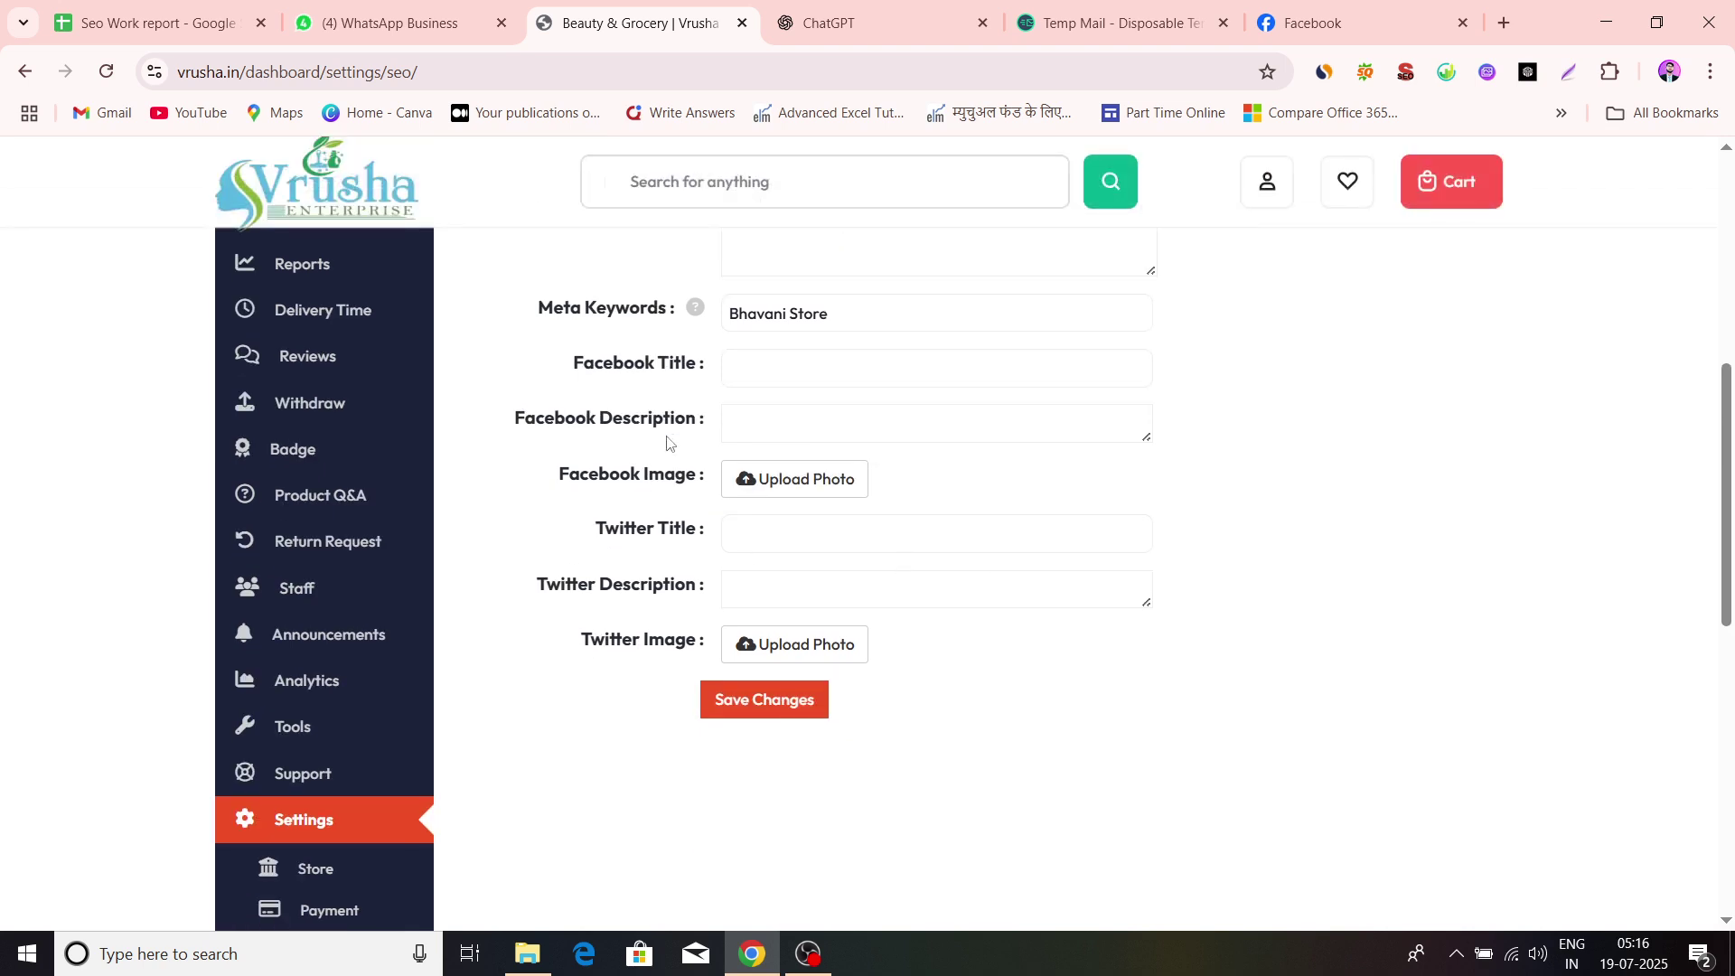
click(799, 377)
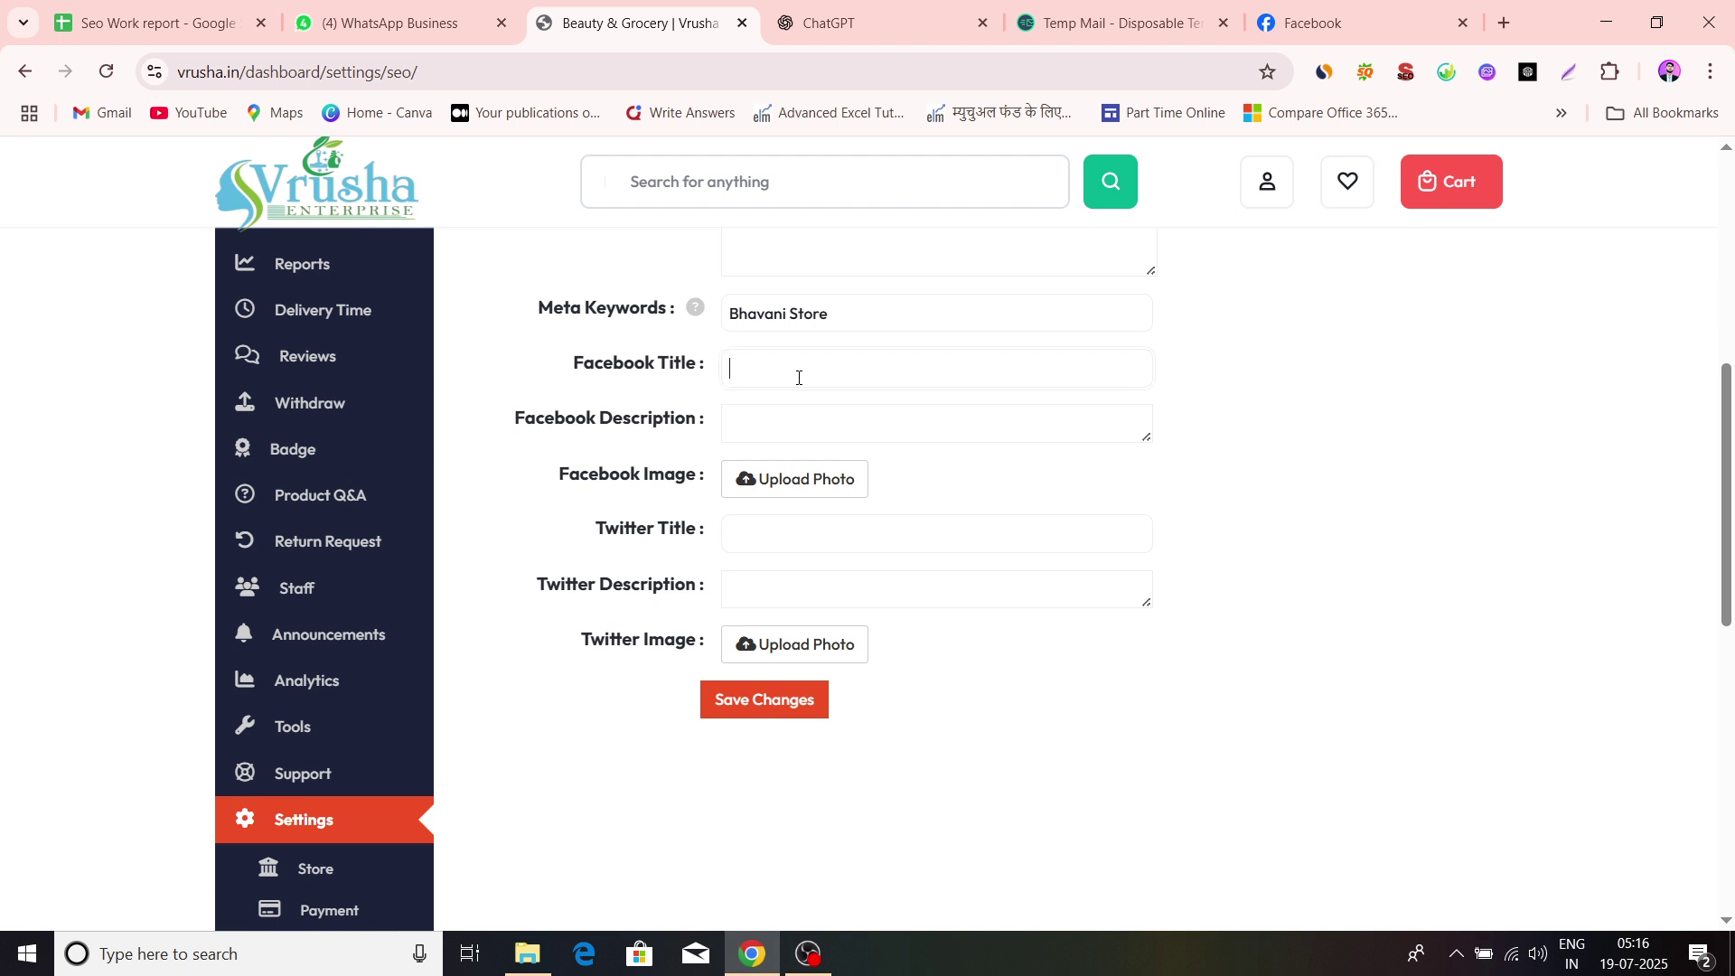
click(833, 418)
scroll(811, 458, down, 1)
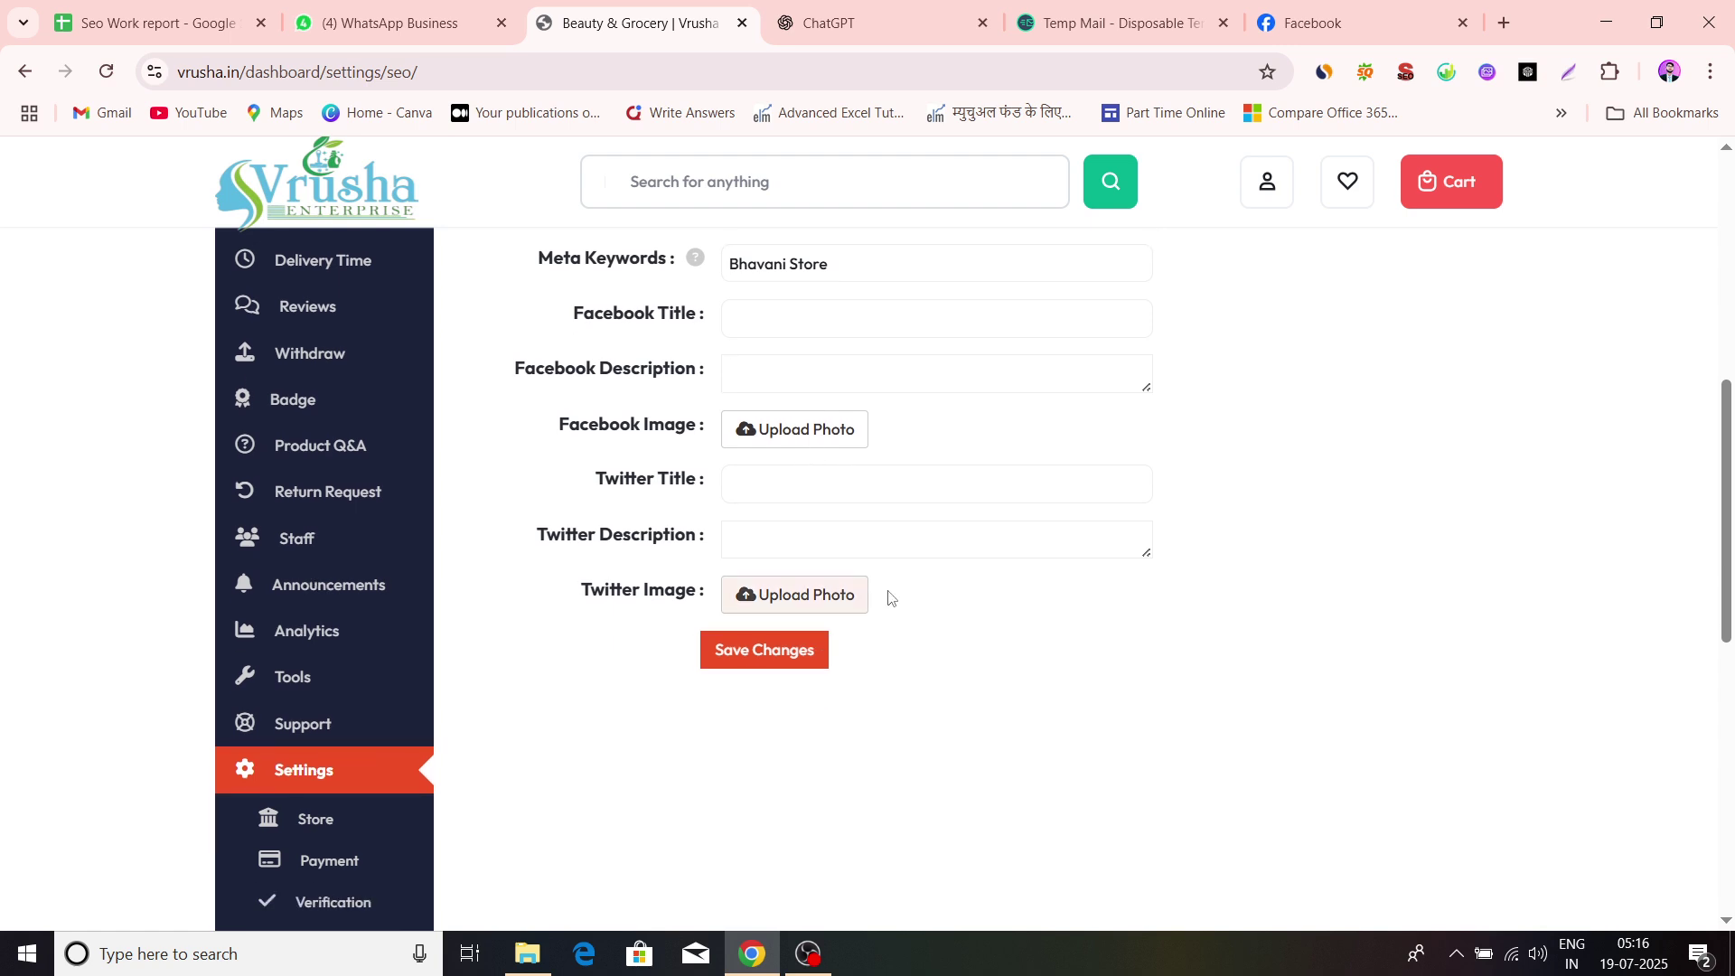
scroll(888, 595, up, 2)
scroll(855, 415, up, 1)
scroll(562, 483, down, 5)
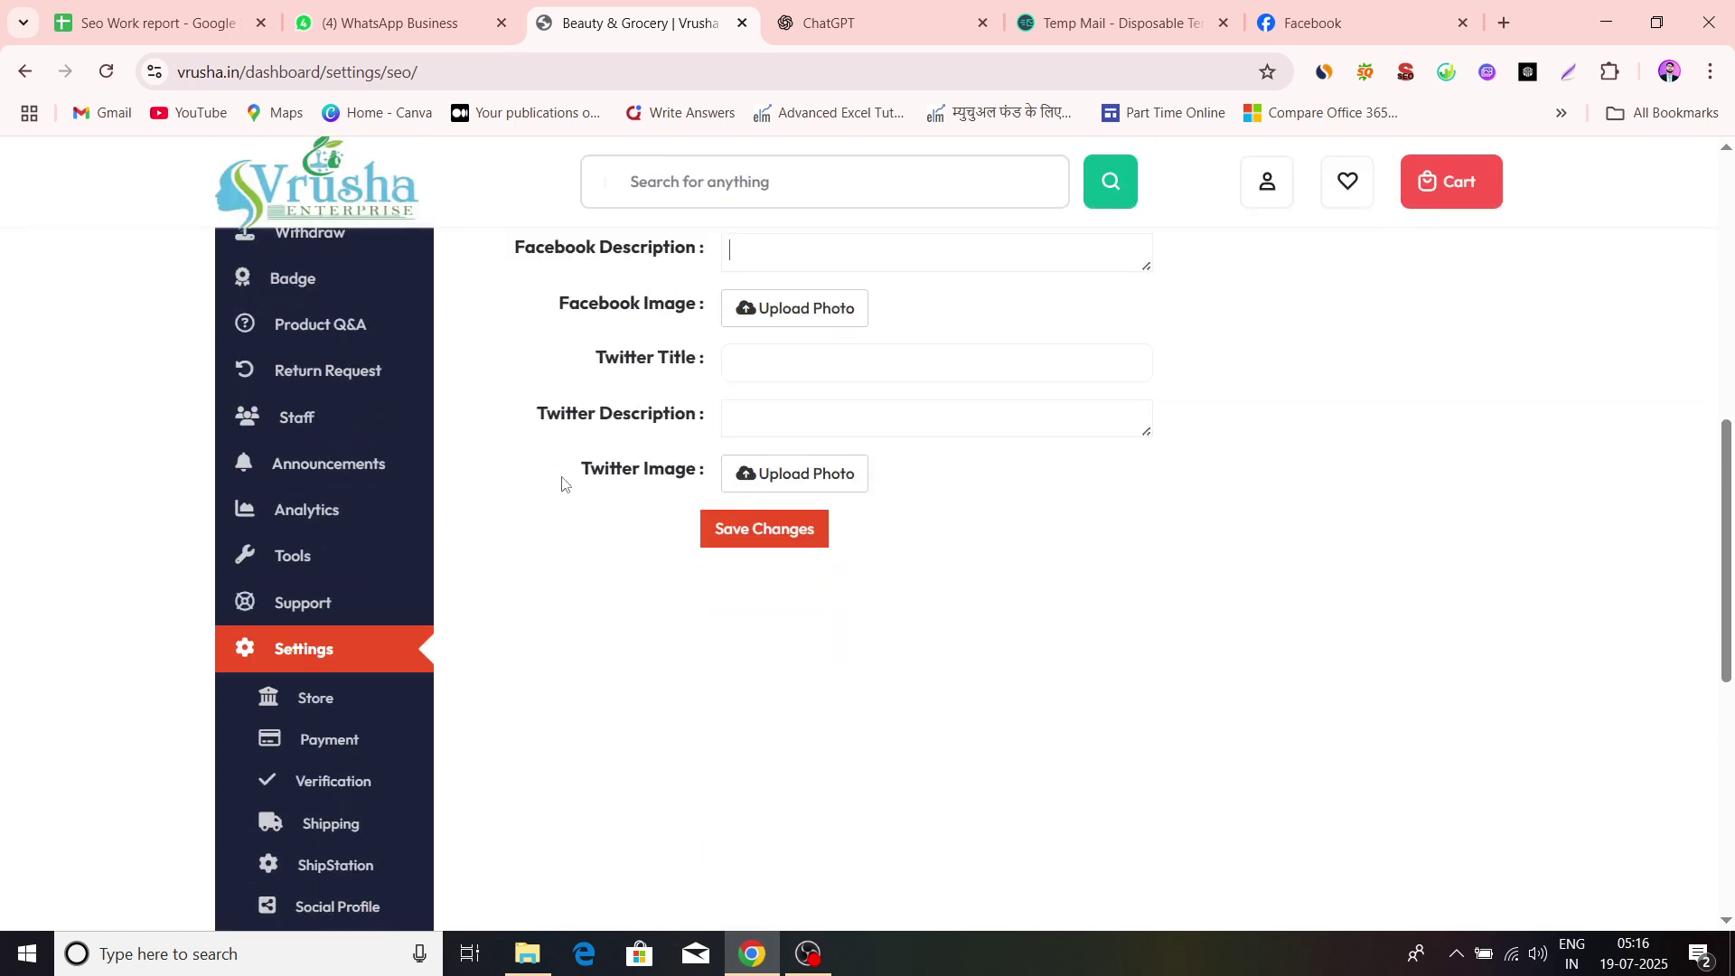
scroll(732, 702, up, 1)
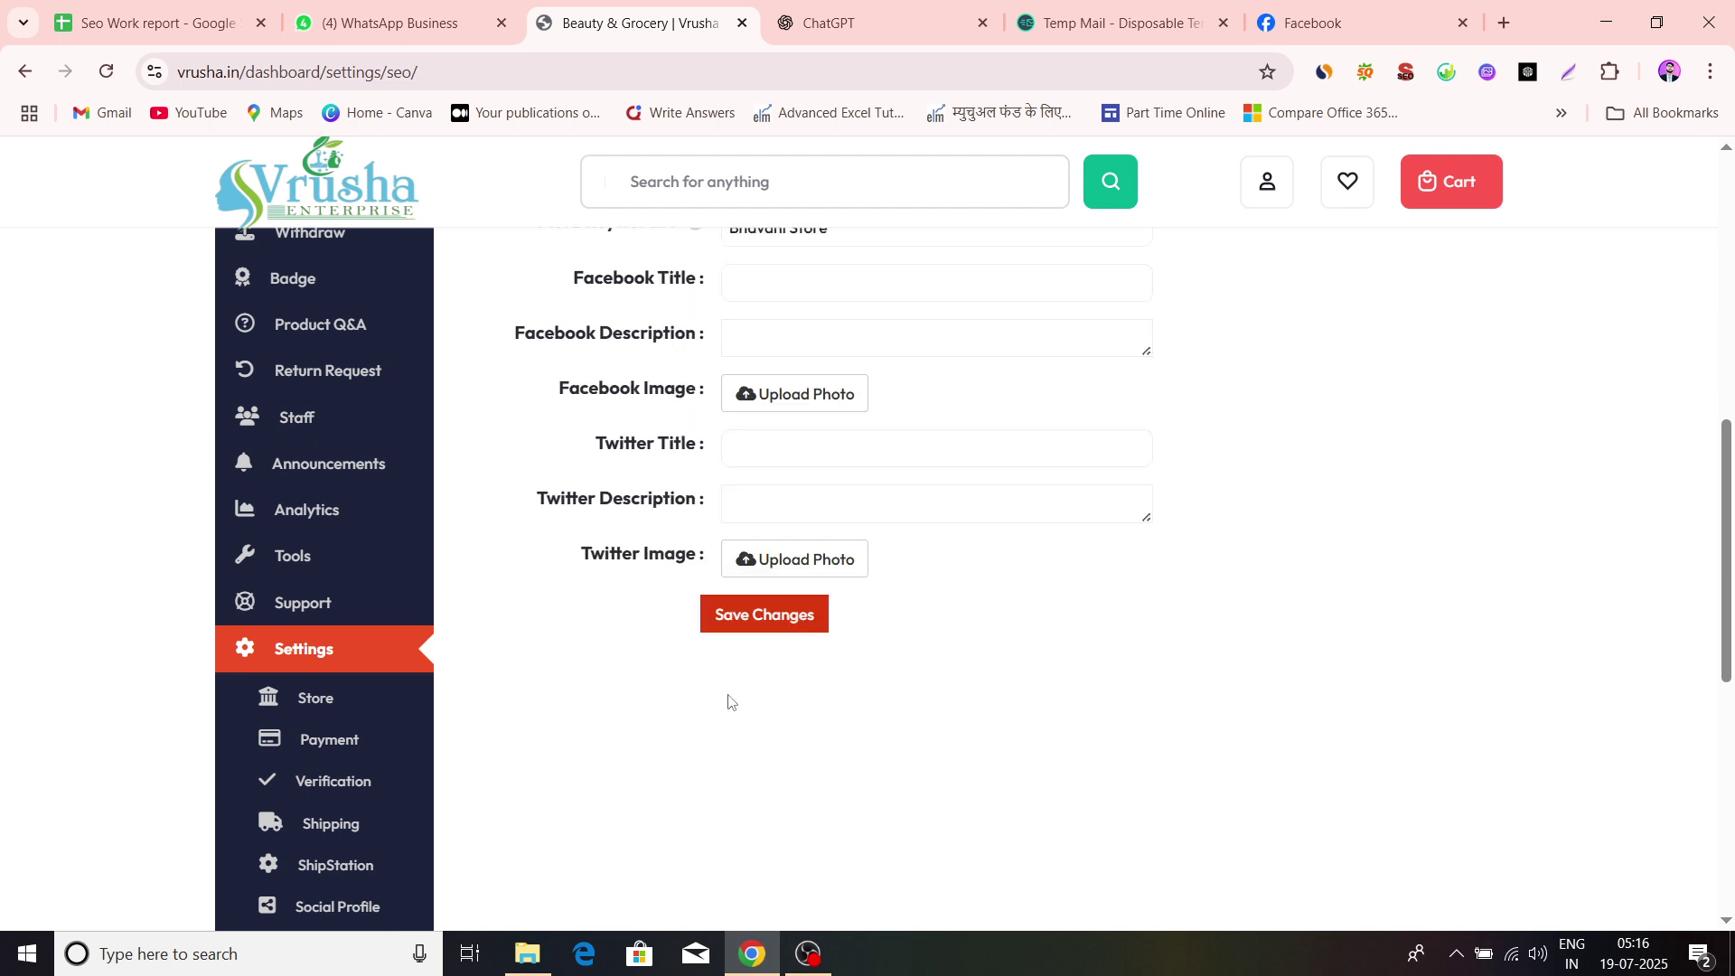
Save the Store SEO settings and open the public Bhavani store page via Visit Store
click(762, 620)
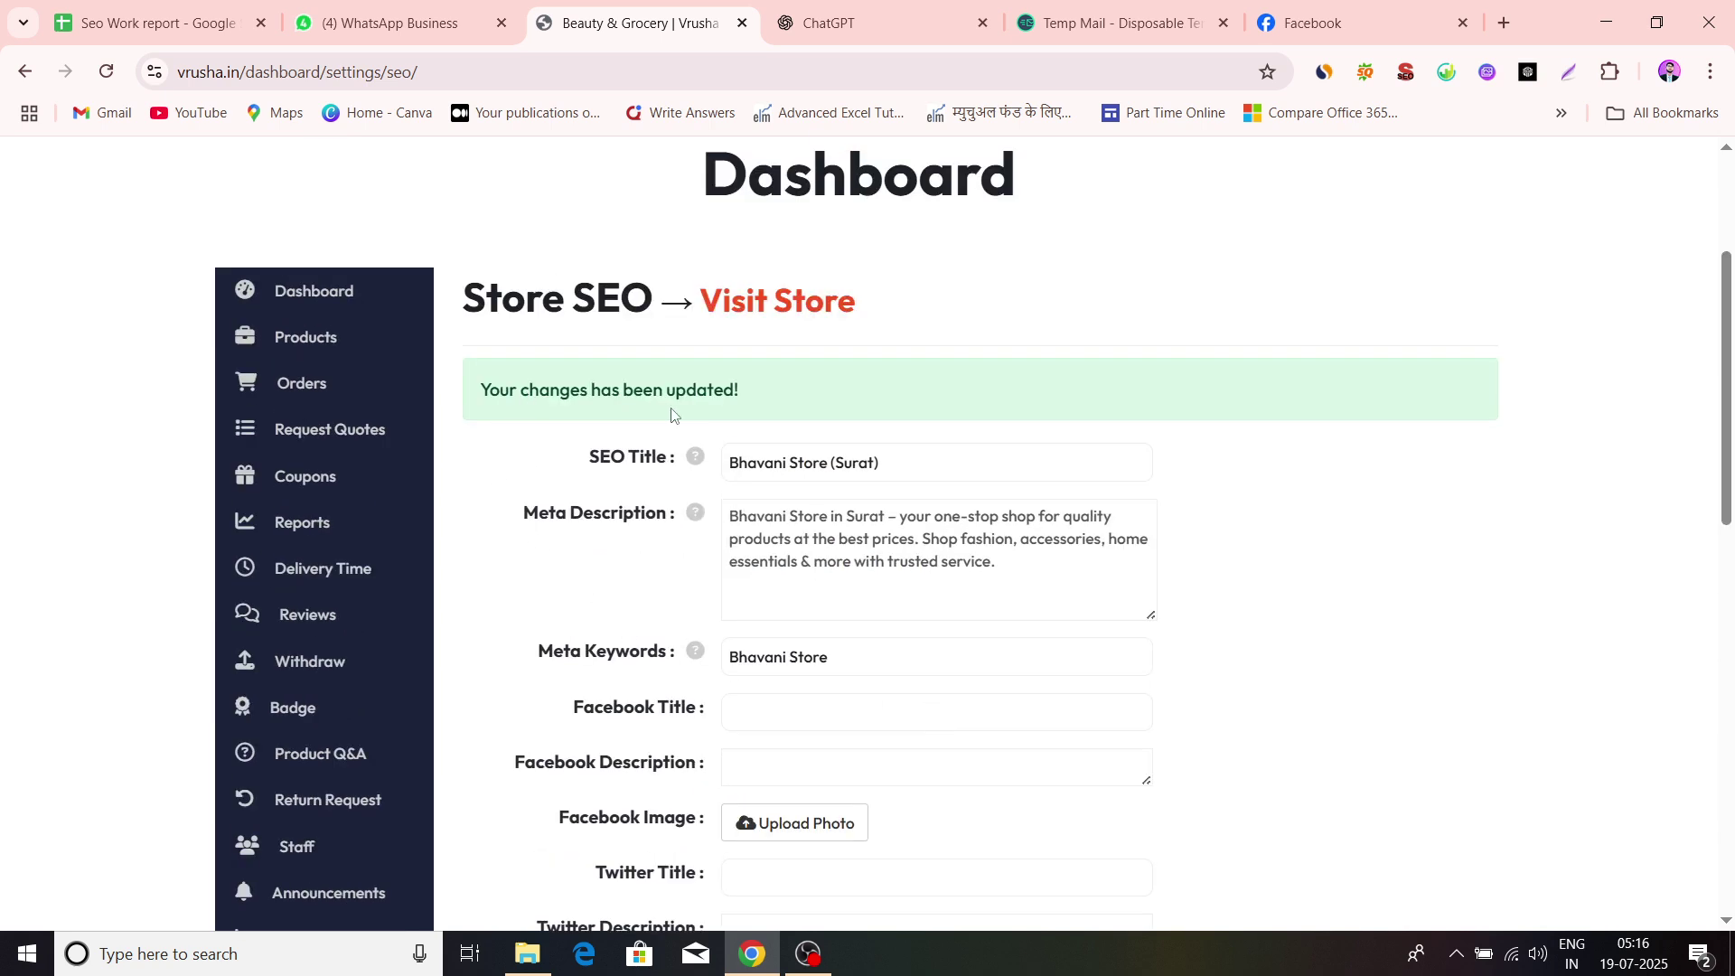
scroll(762, 414, down, 7)
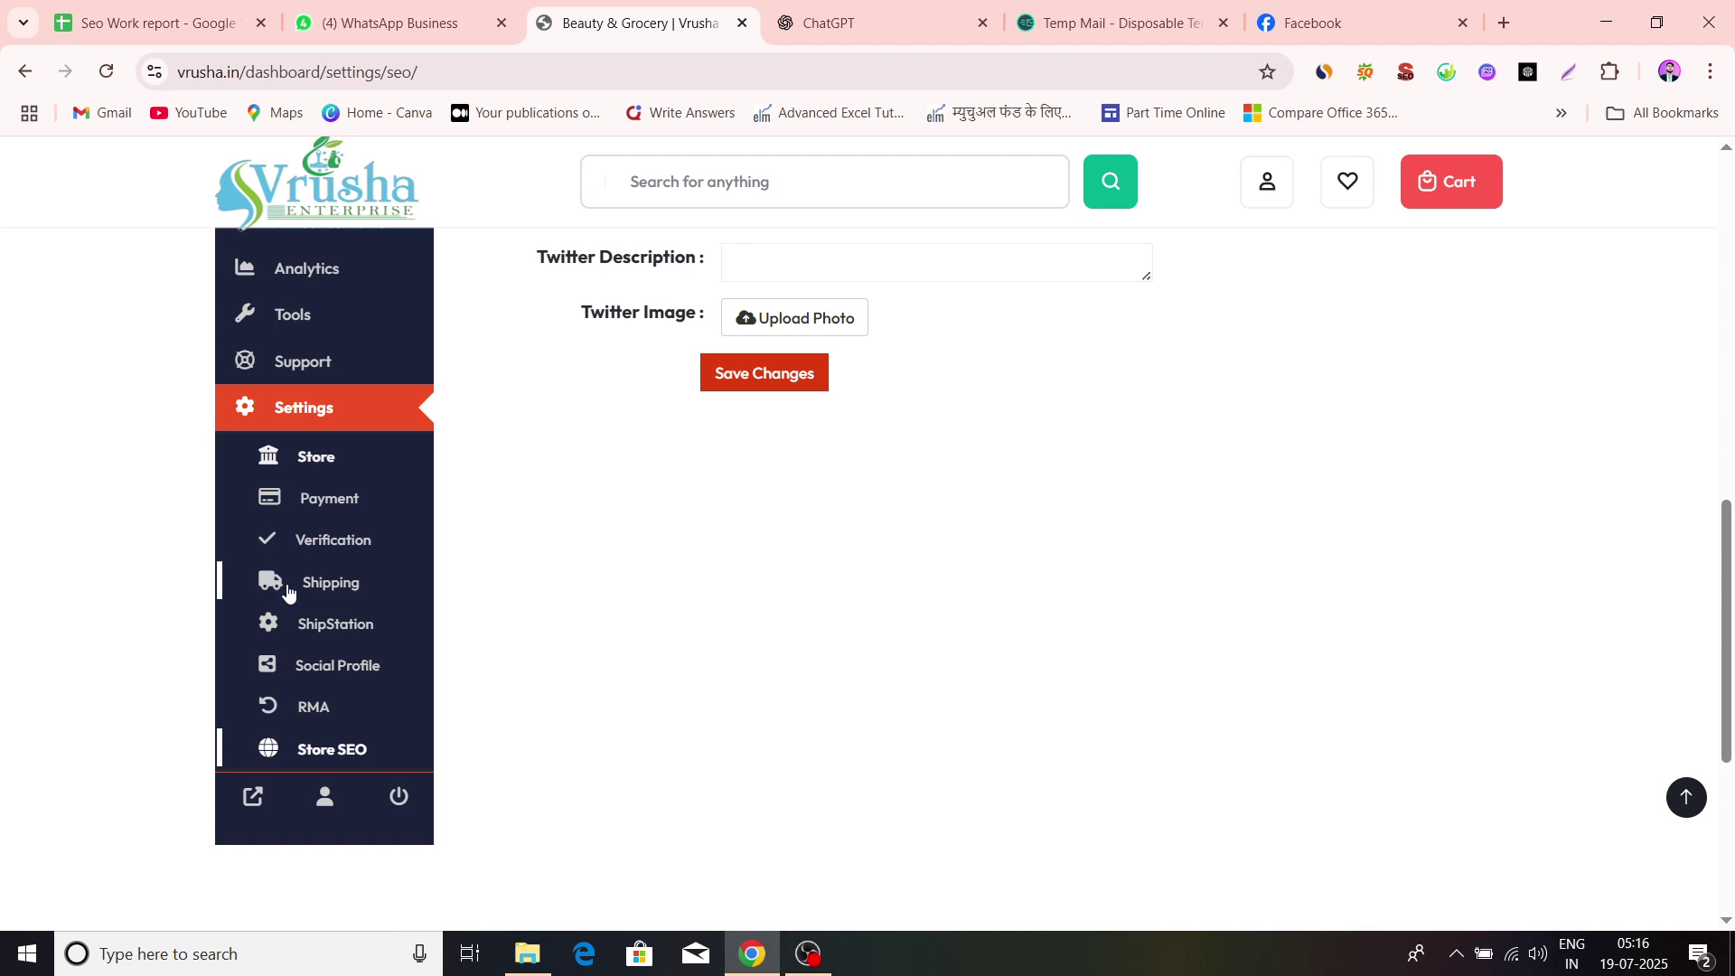
scroll(710, 771, down, 1)
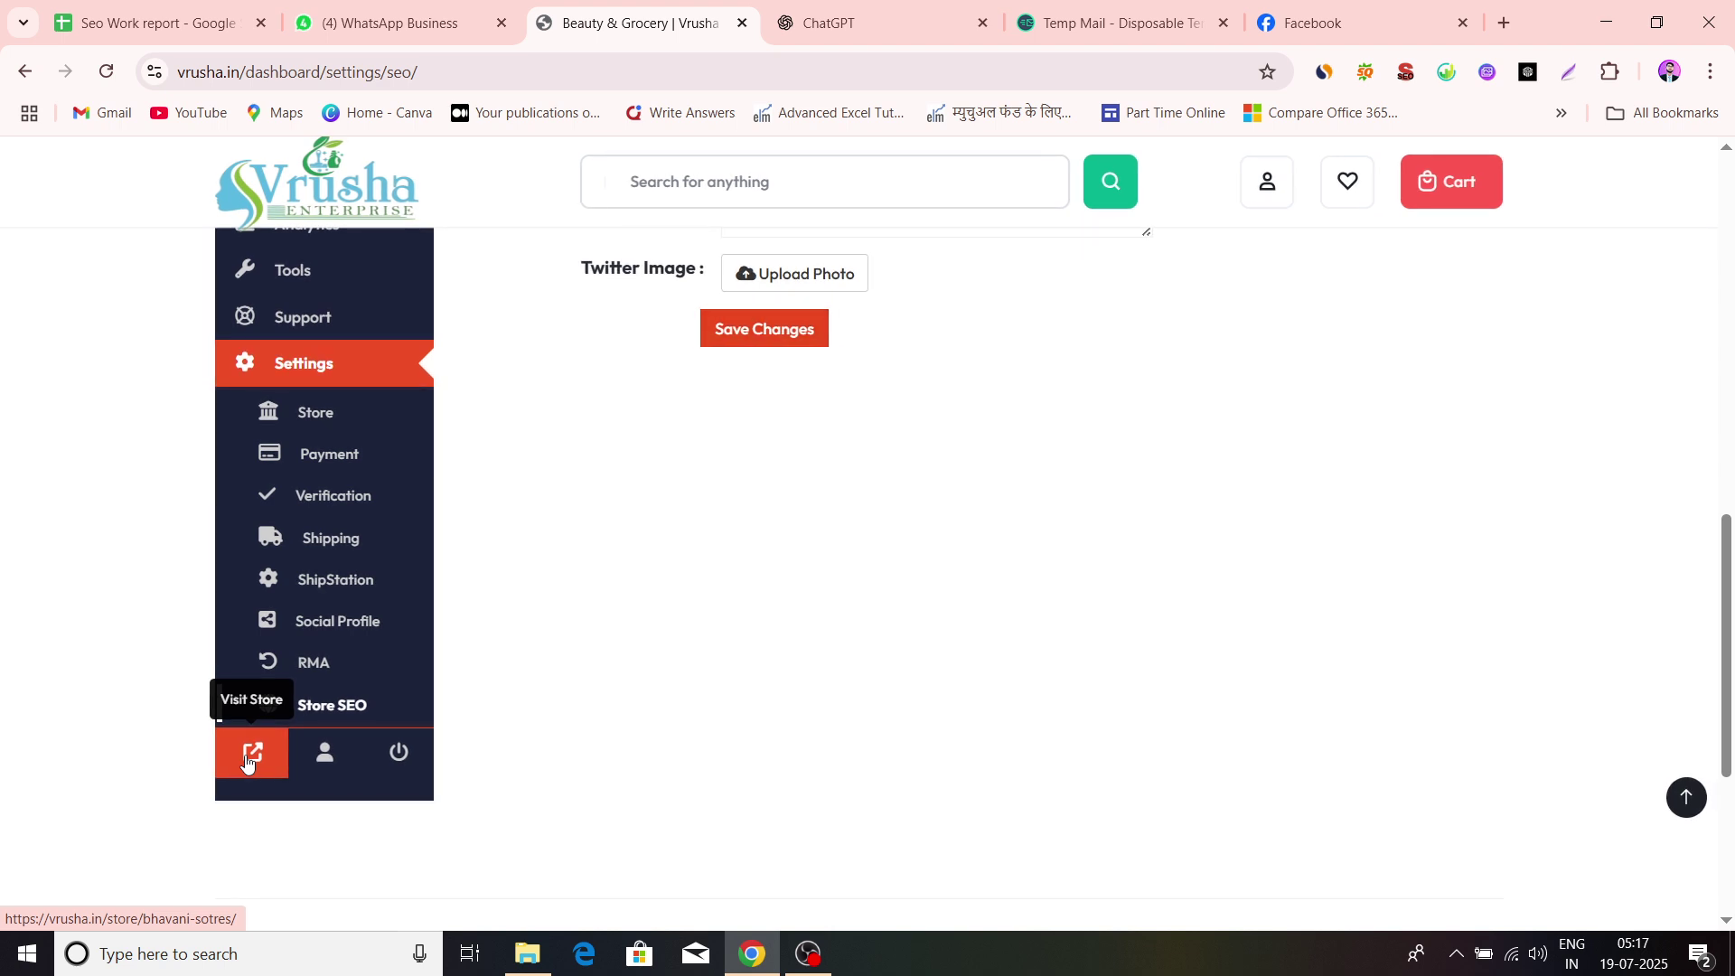
click(246, 762)
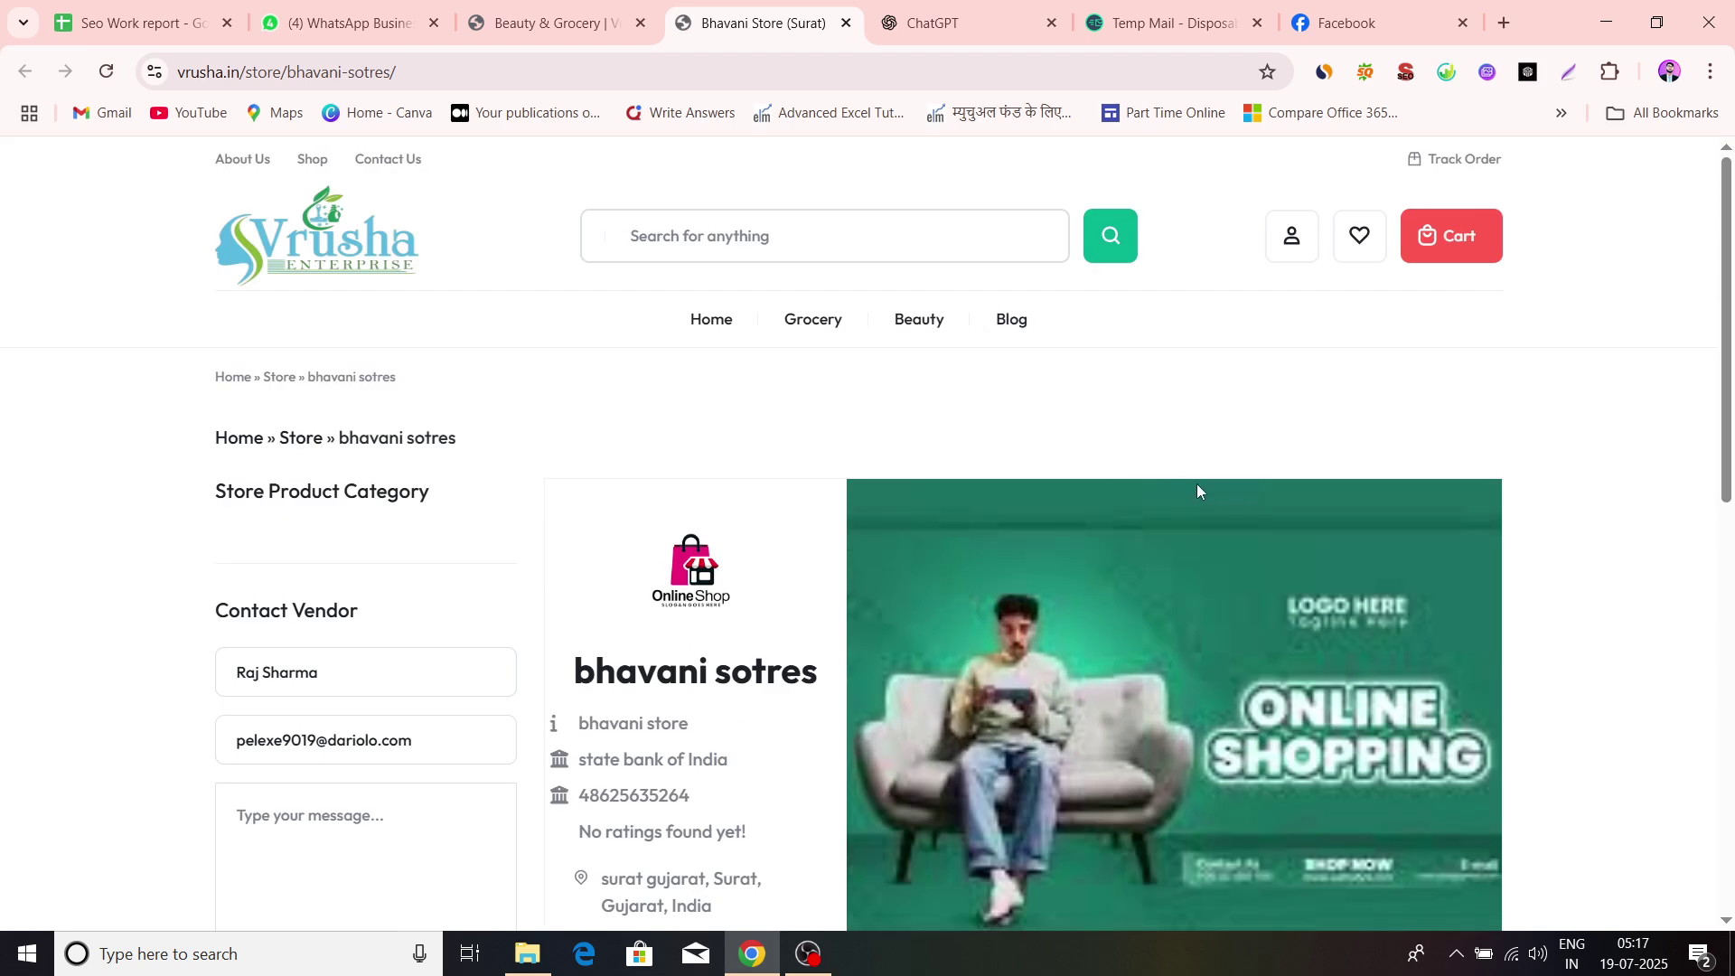
Scroll through the public store page, checking the Bhavani store details
scroll(1197, 491, down, 2)
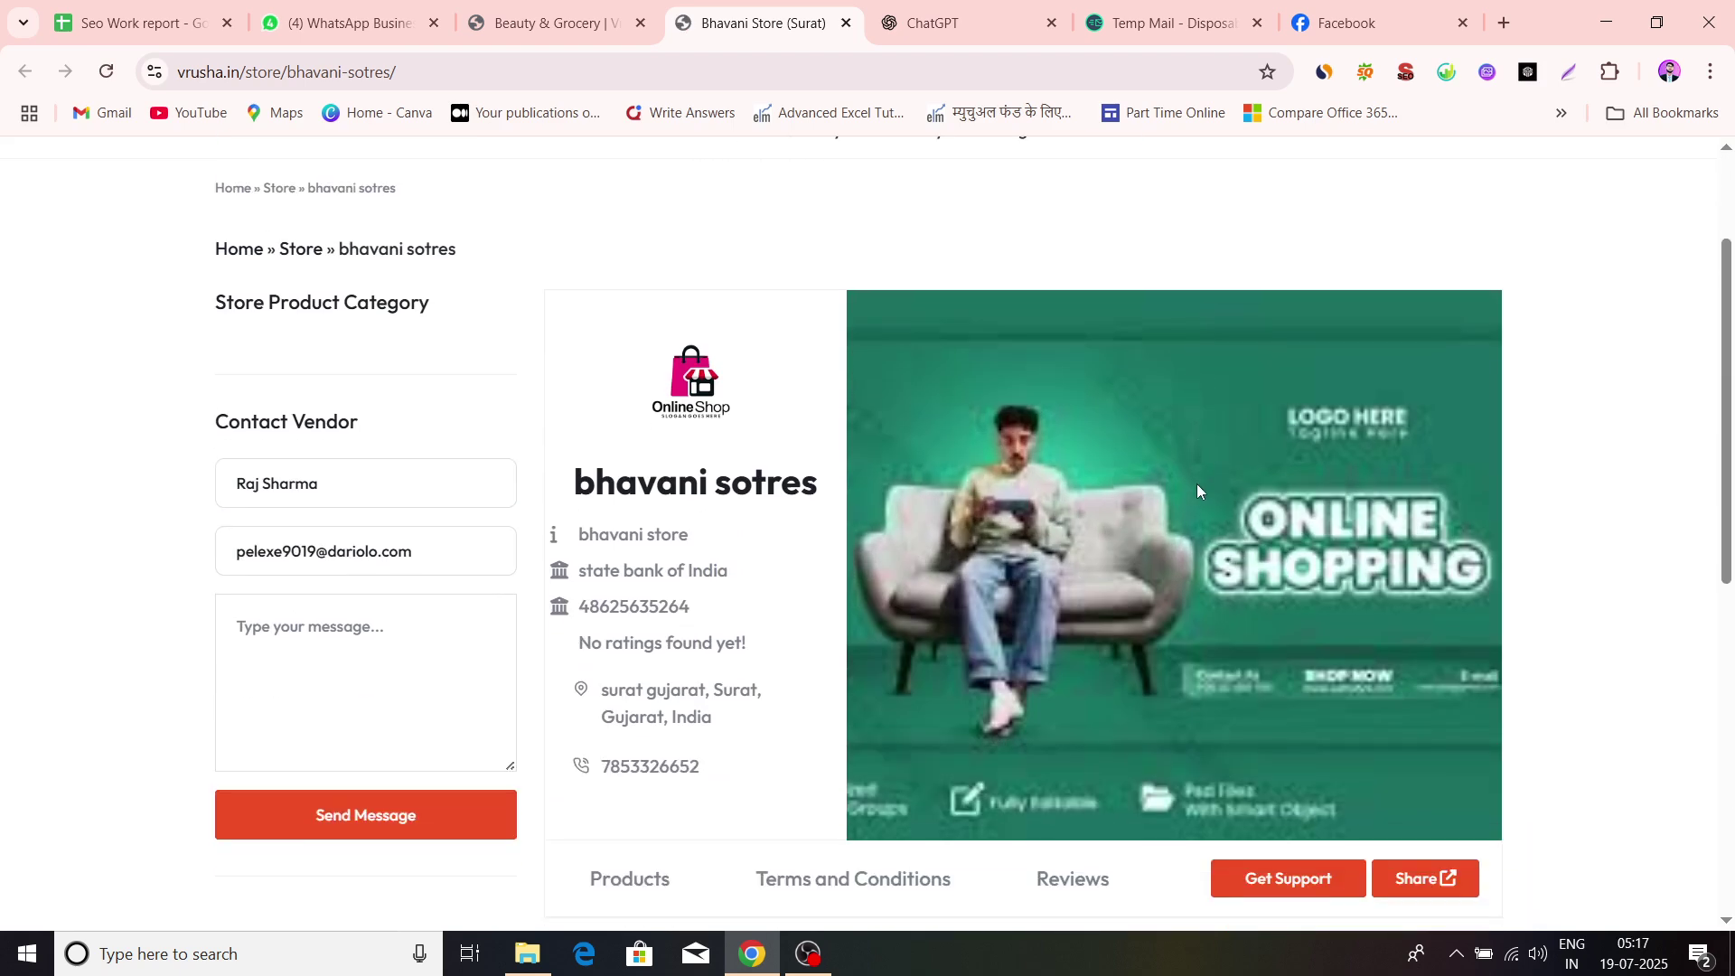
scroll(1197, 485, down, 2)
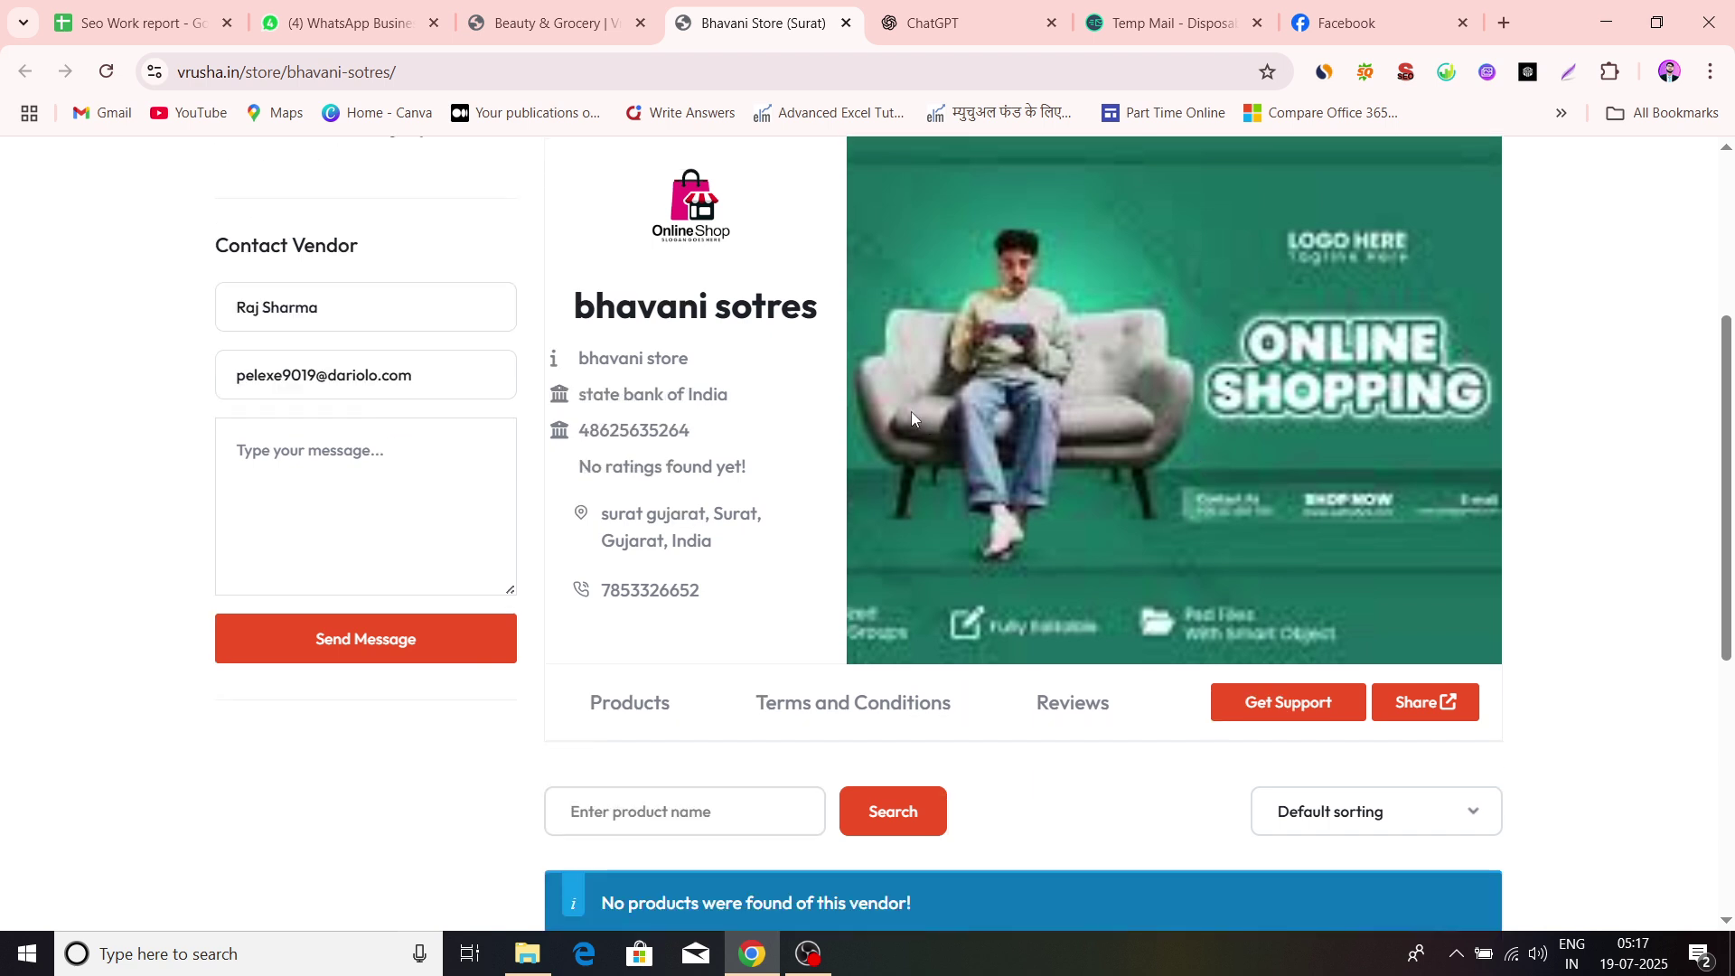
drag(576, 359, 704, 365)
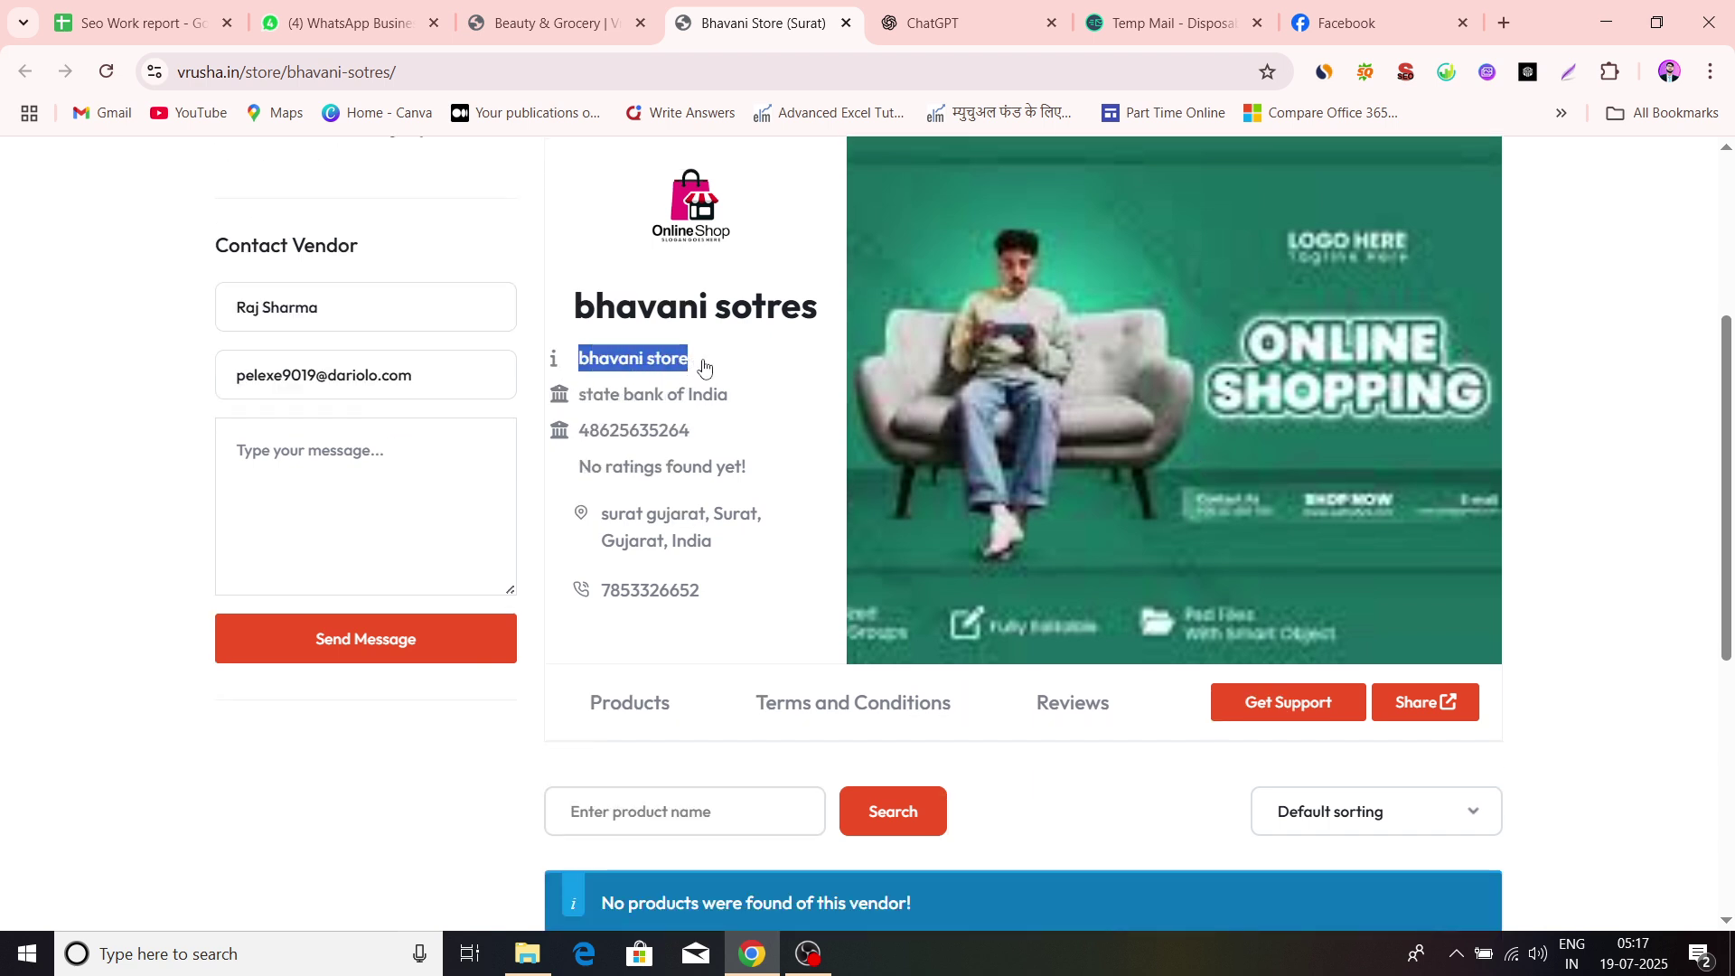
scroll(601, 420, down, 1)
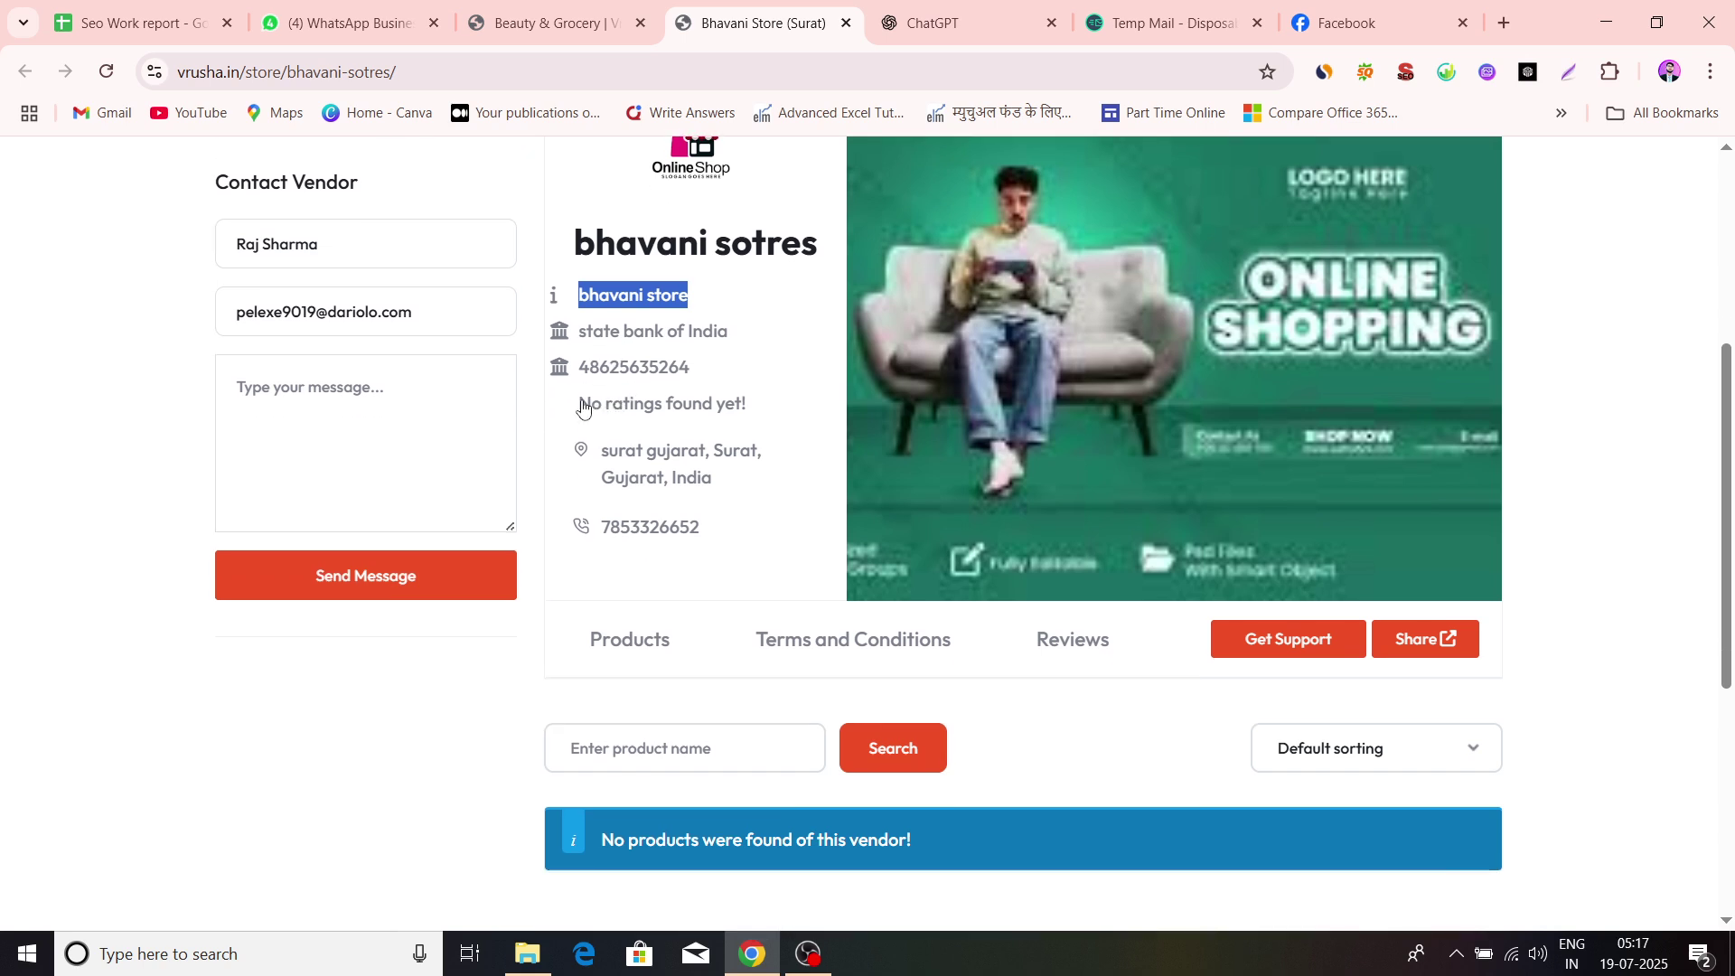
scroll(633, 398, down, 1)
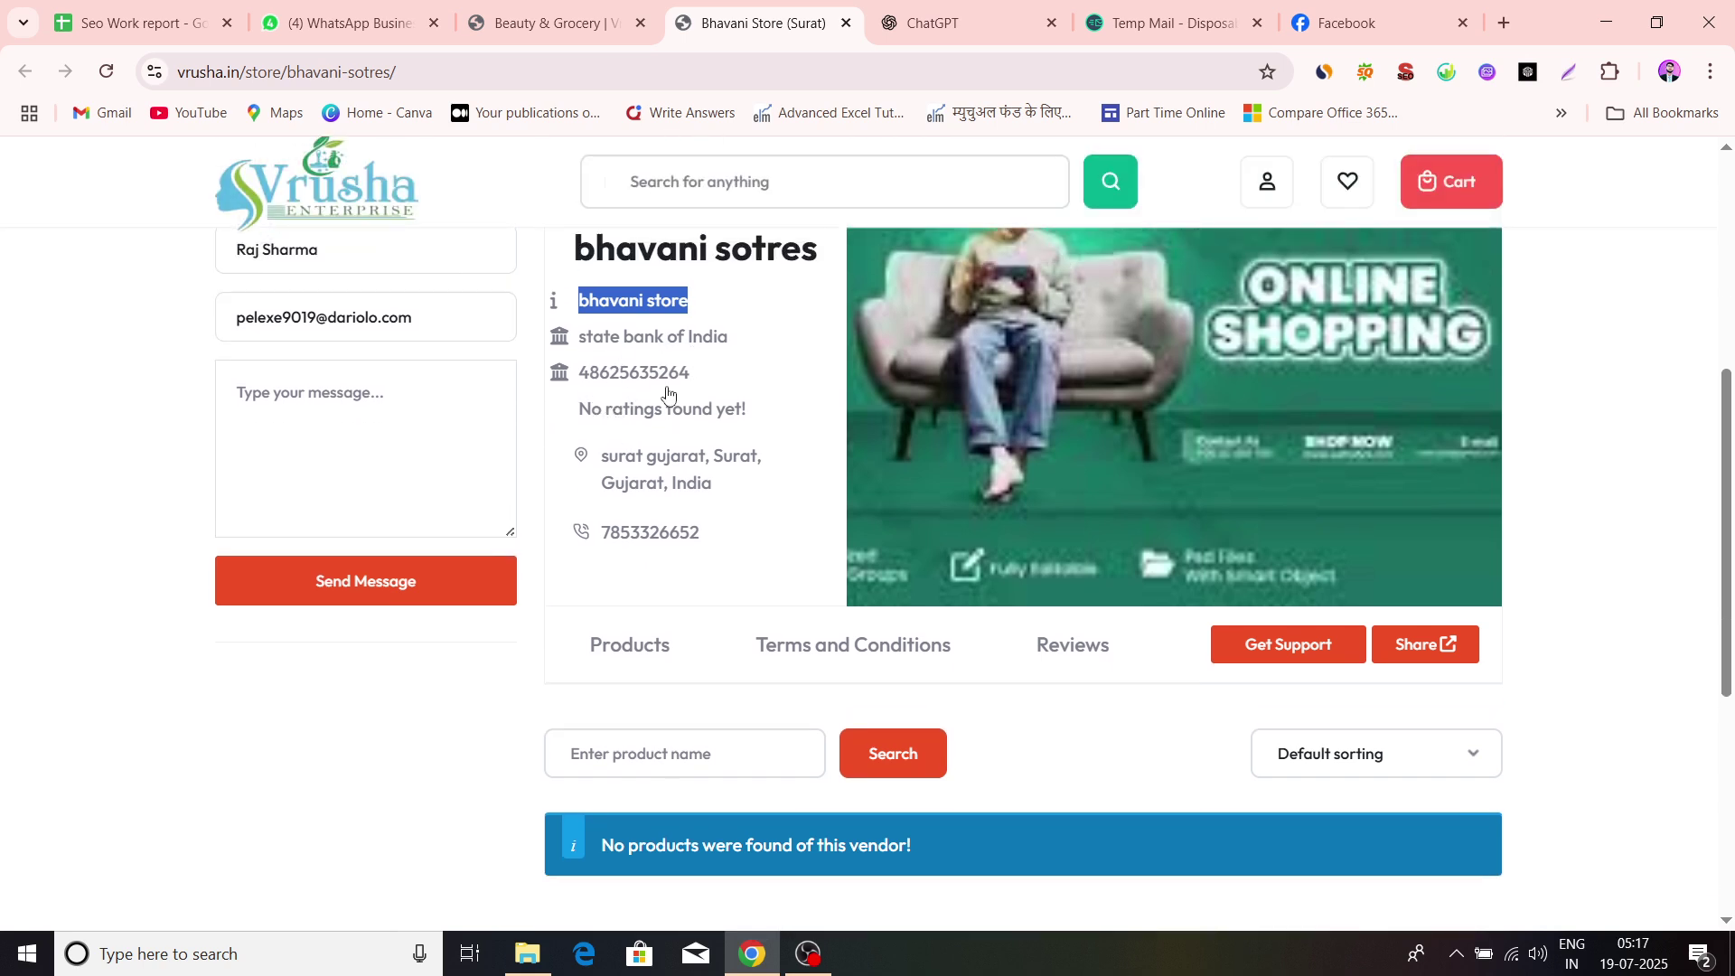
scroll(668, 394, up, 1)
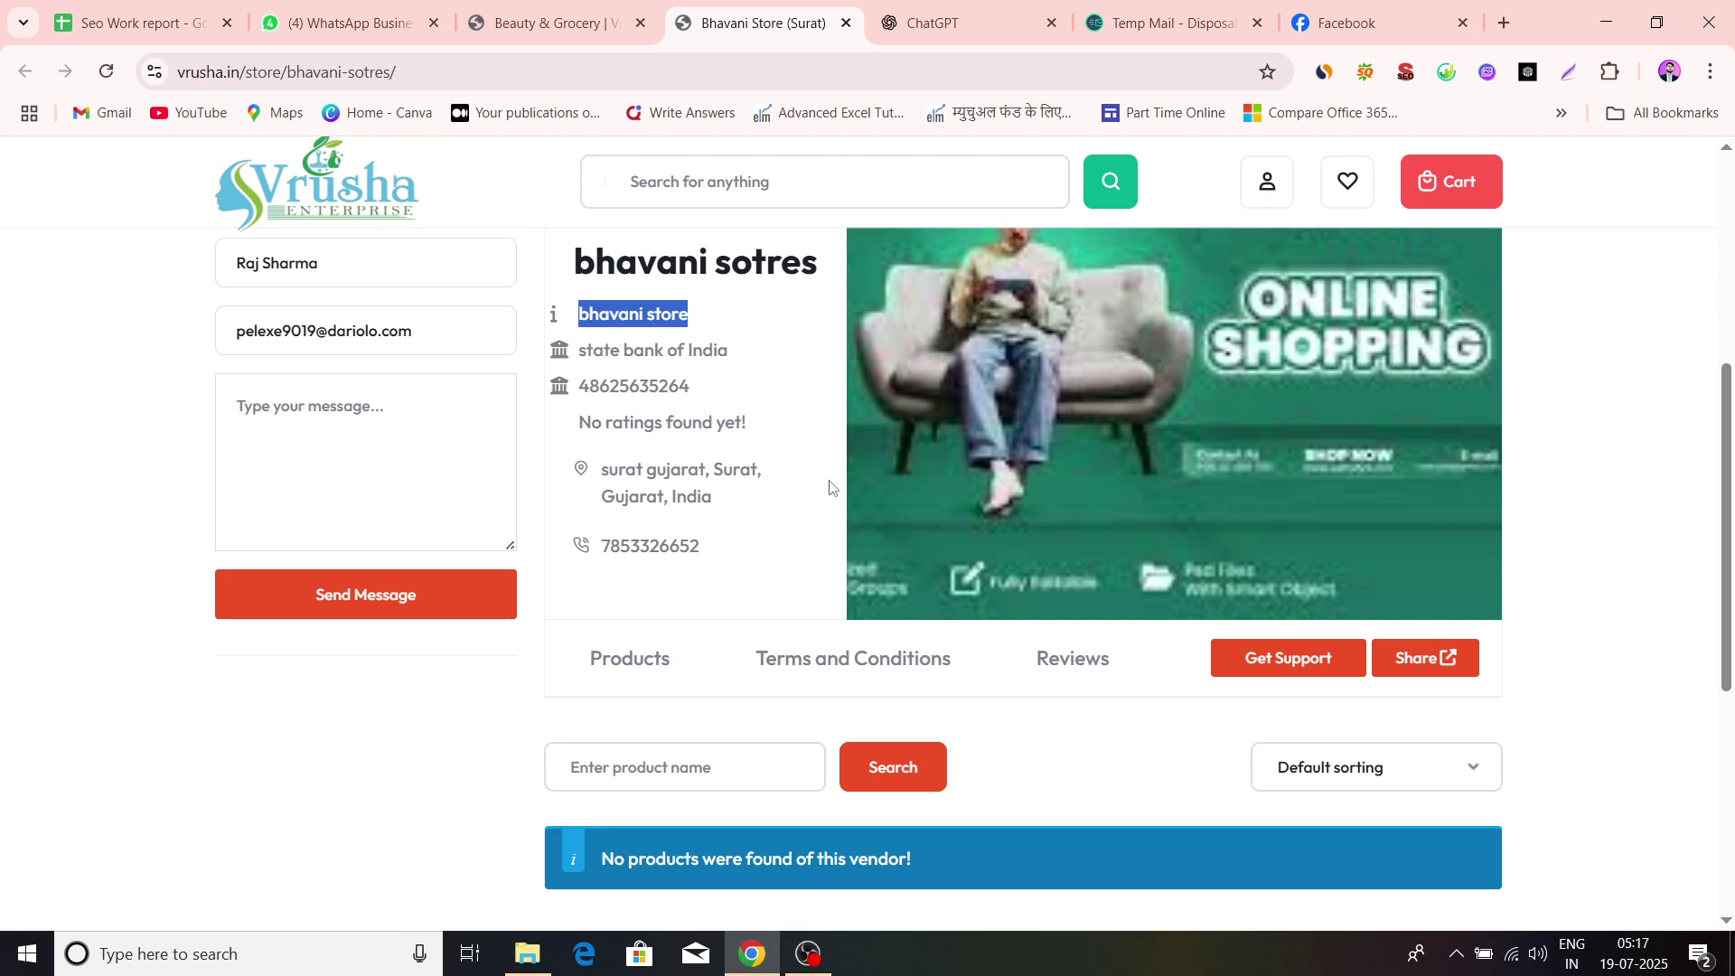
scroll(789, 505, down, 1)
scroll(723, 560, down, 1)
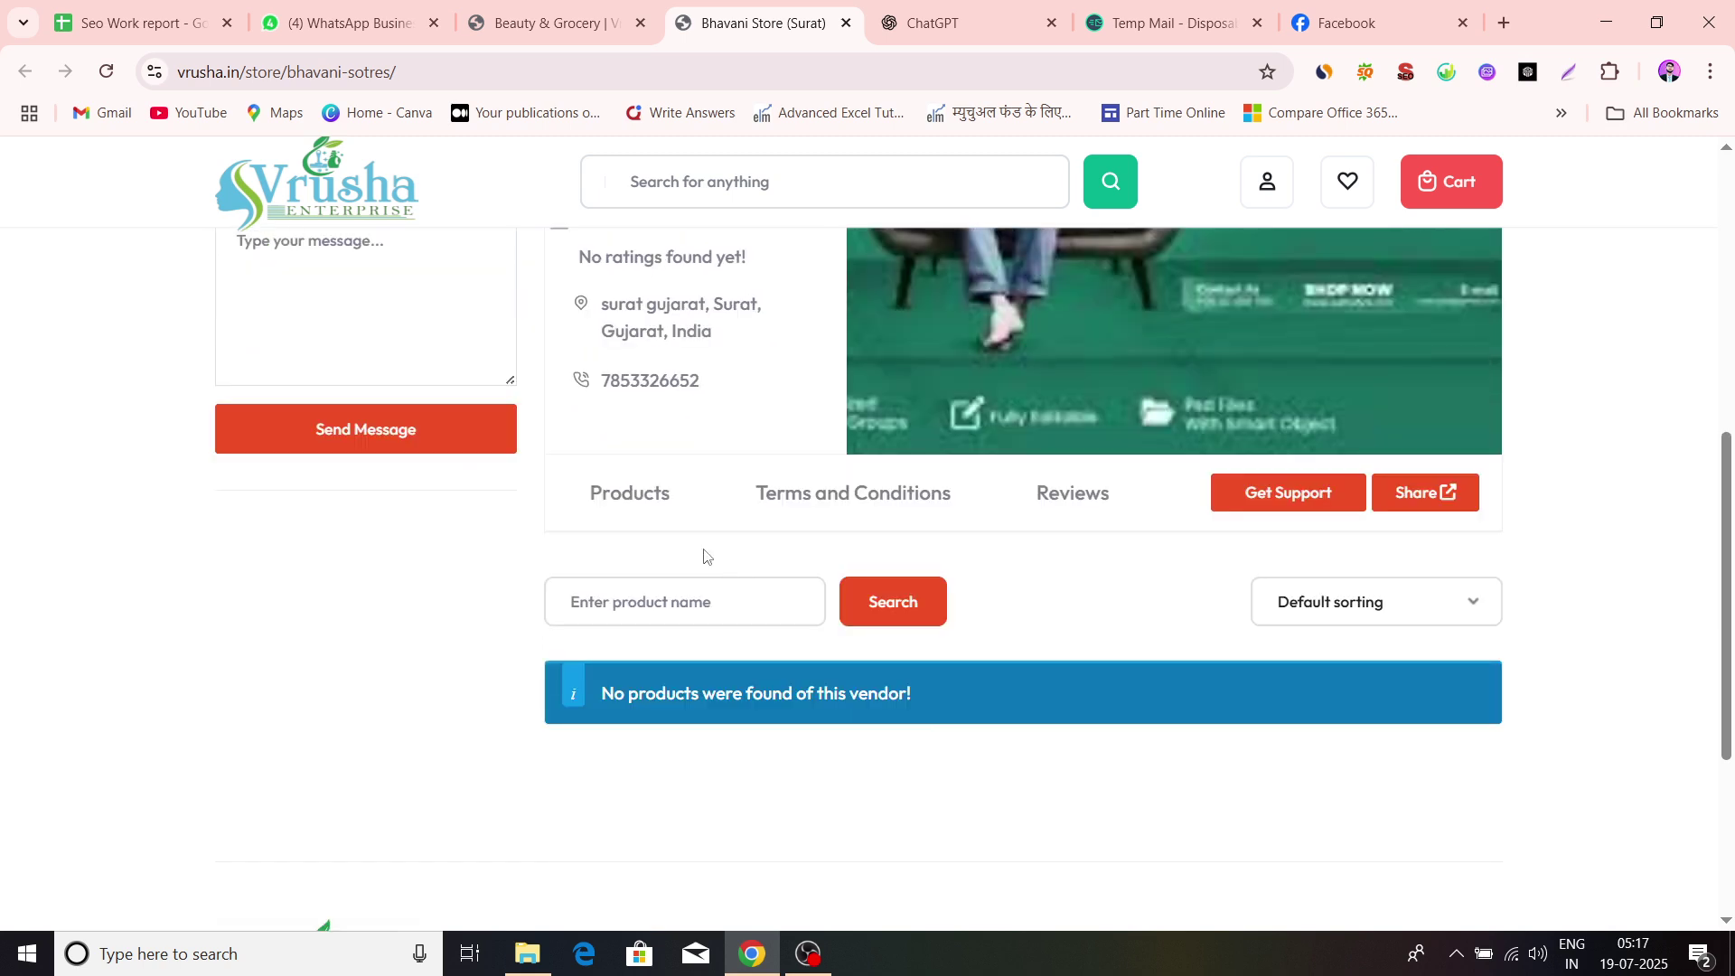
View the store's Terms and Conditions
click(814, 521)
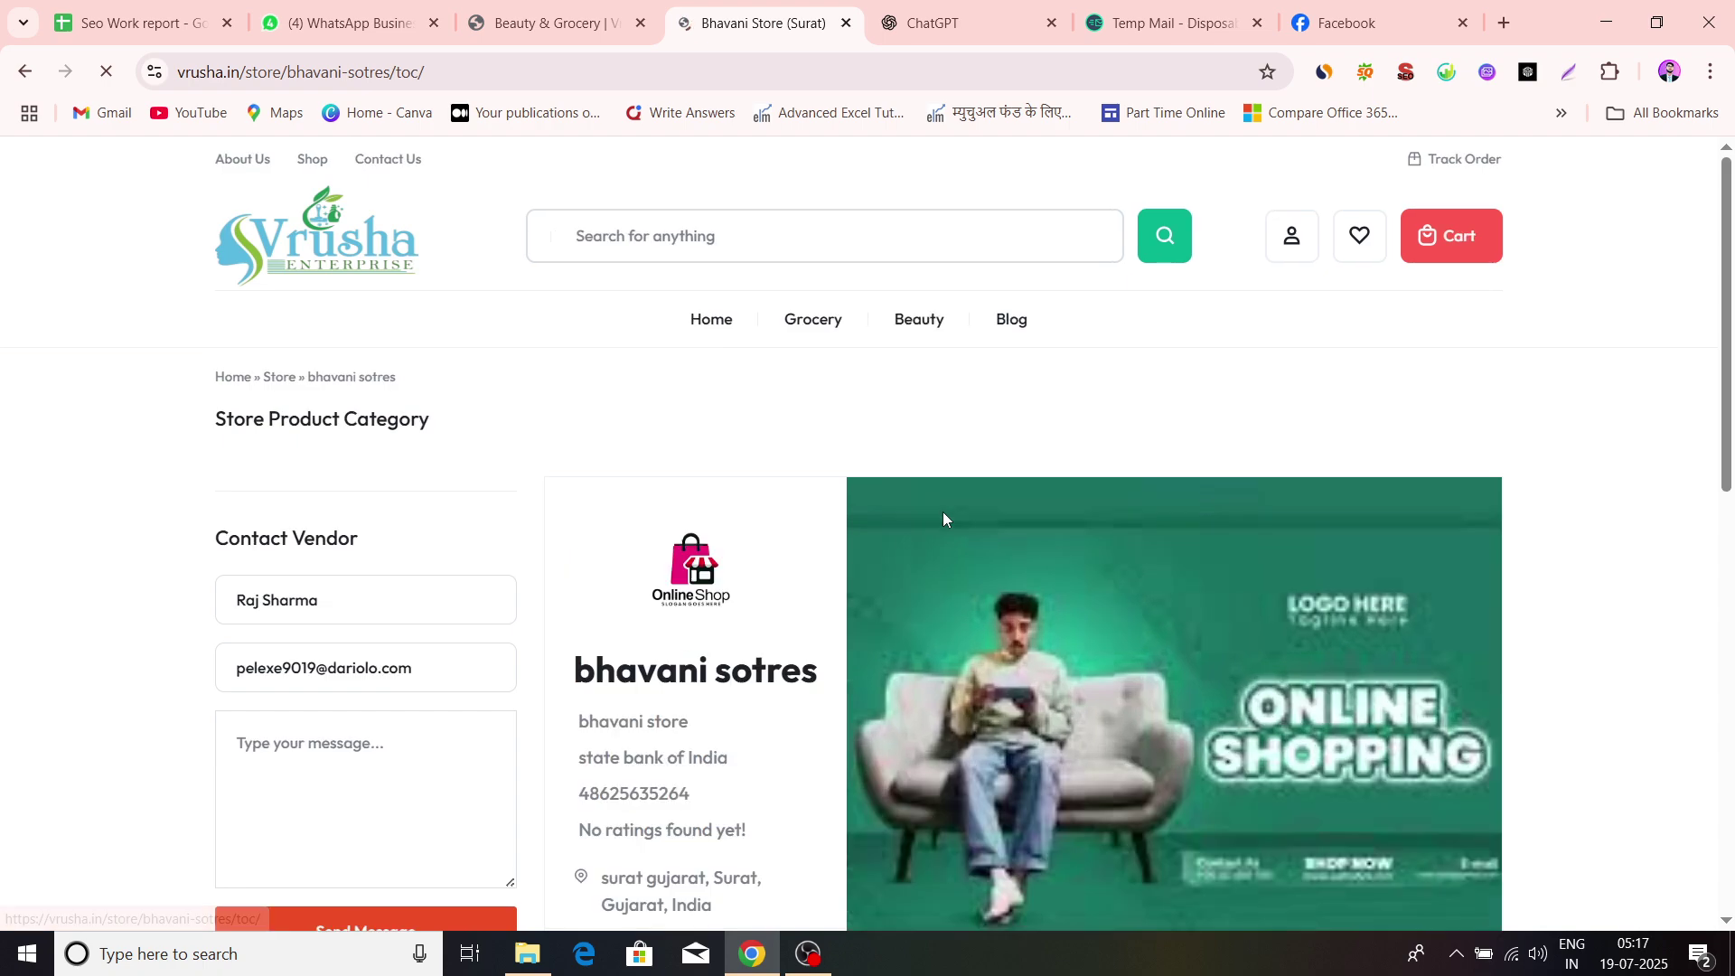
scroll(942, 520, down, 6)
scroll(686, 506, up, 2)
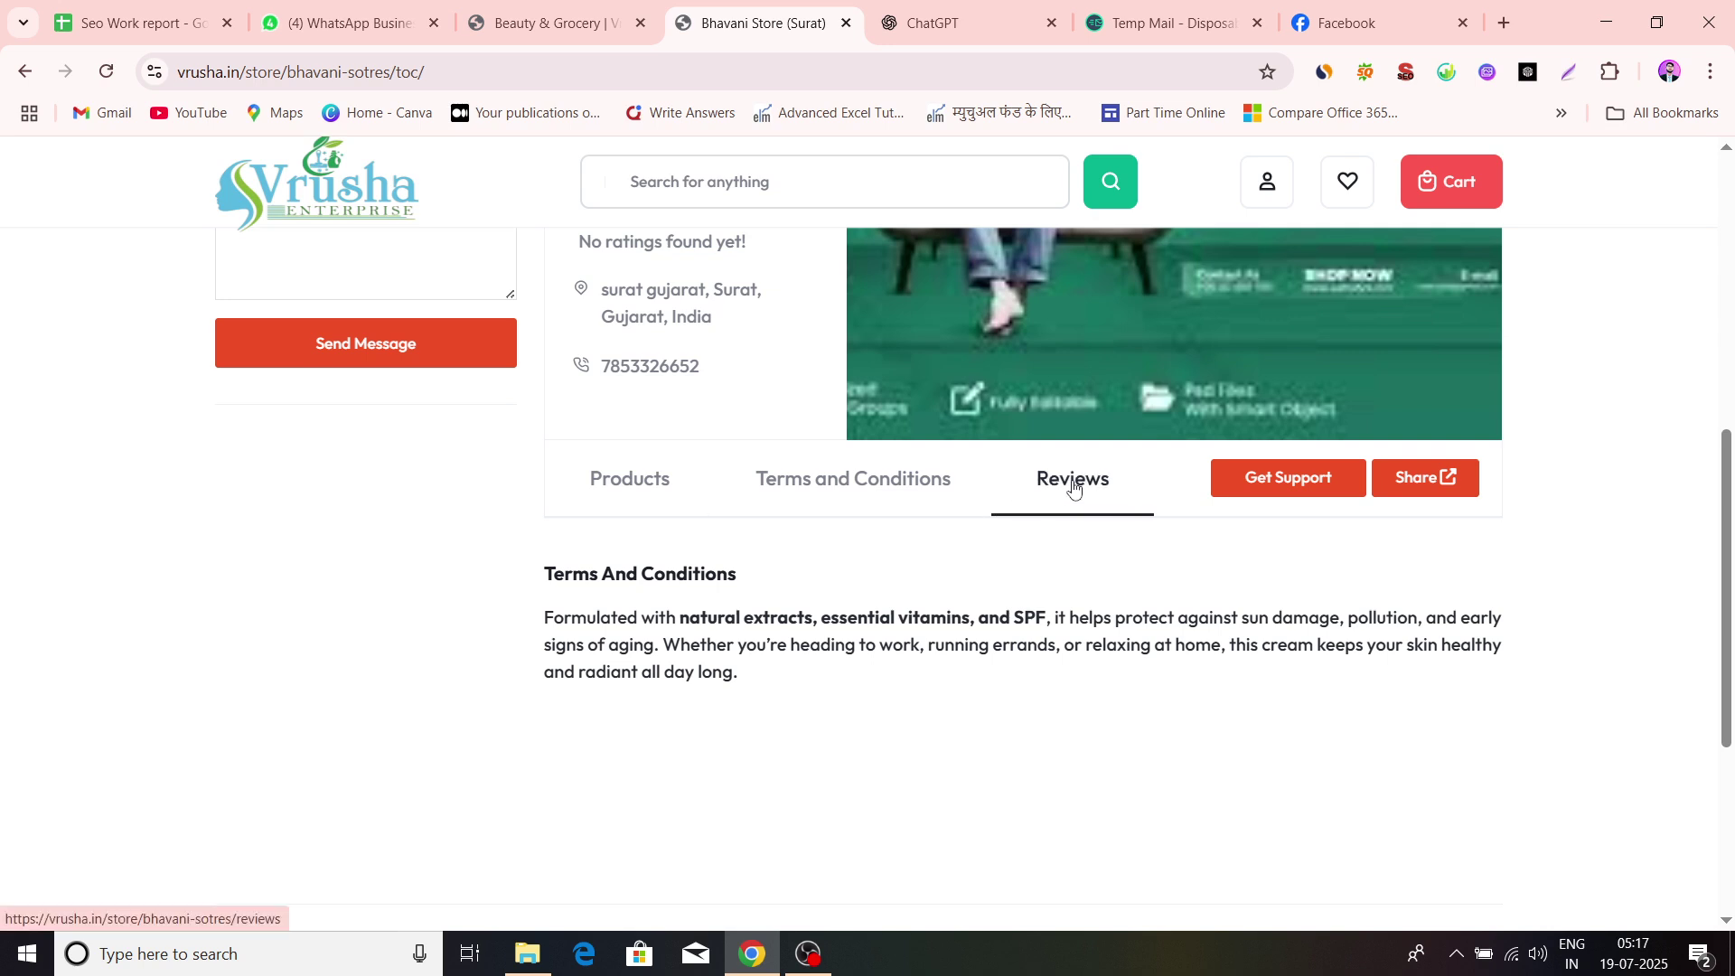
scroll(1189, 495, up, 1)
scroll(1191, 498, up, 2)
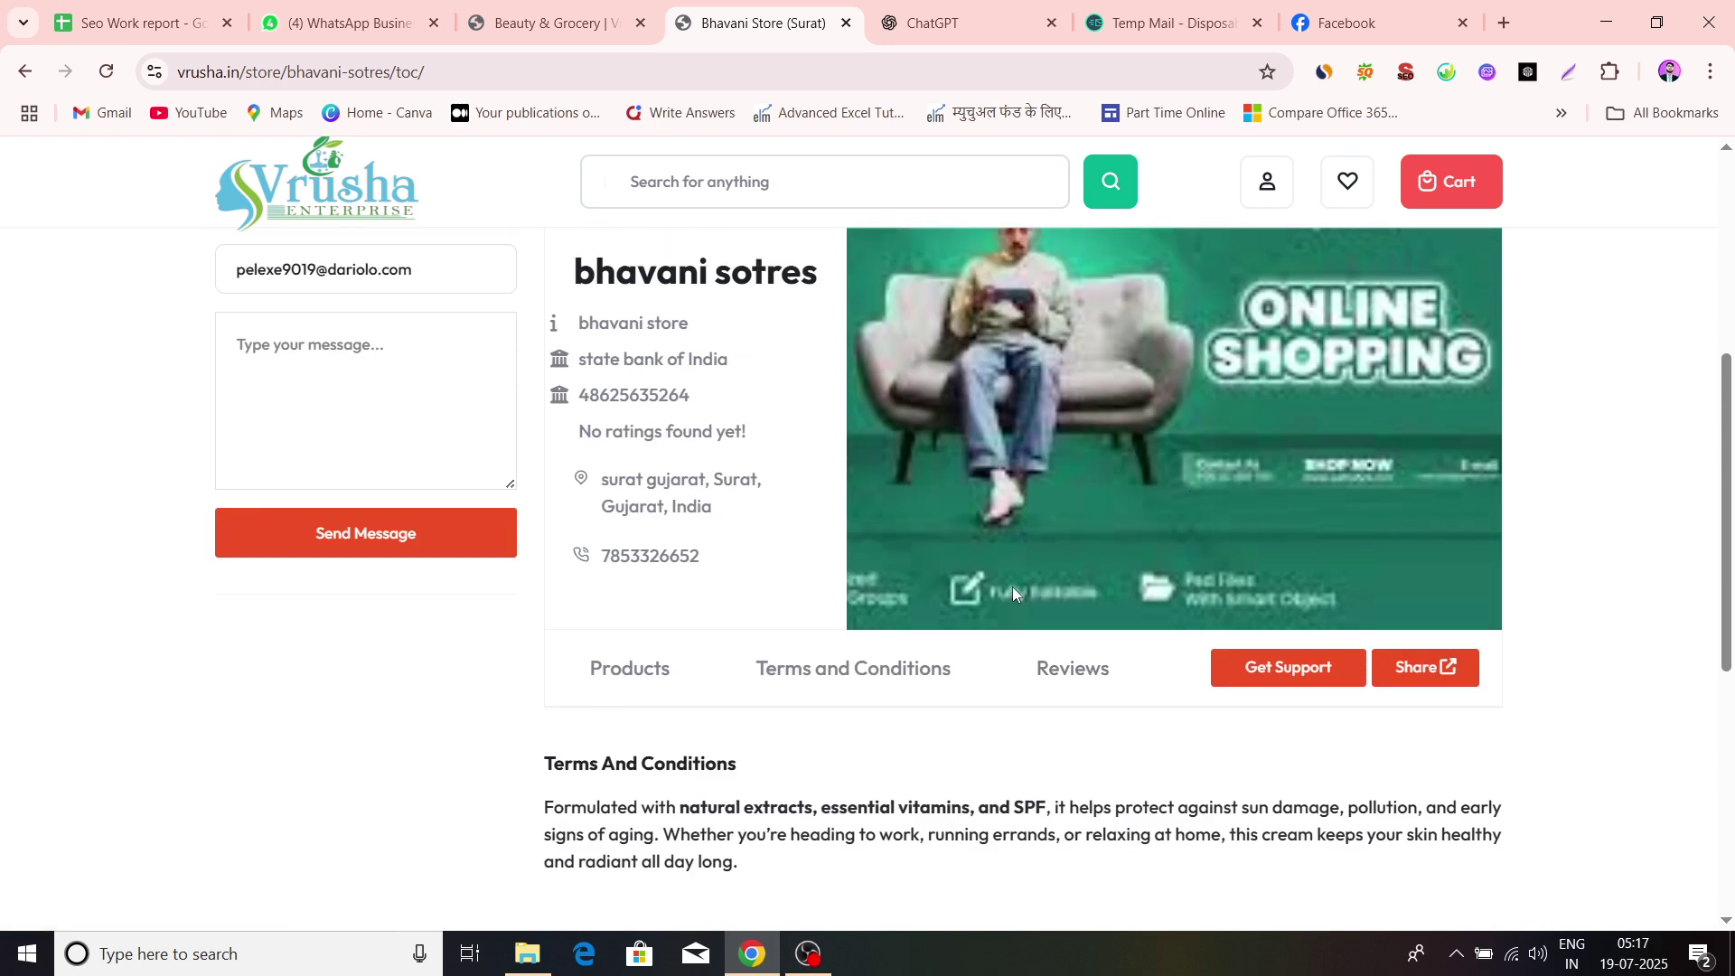
scroll(1013, 587, up, 2)
scroll(1012, 587, down, 2)
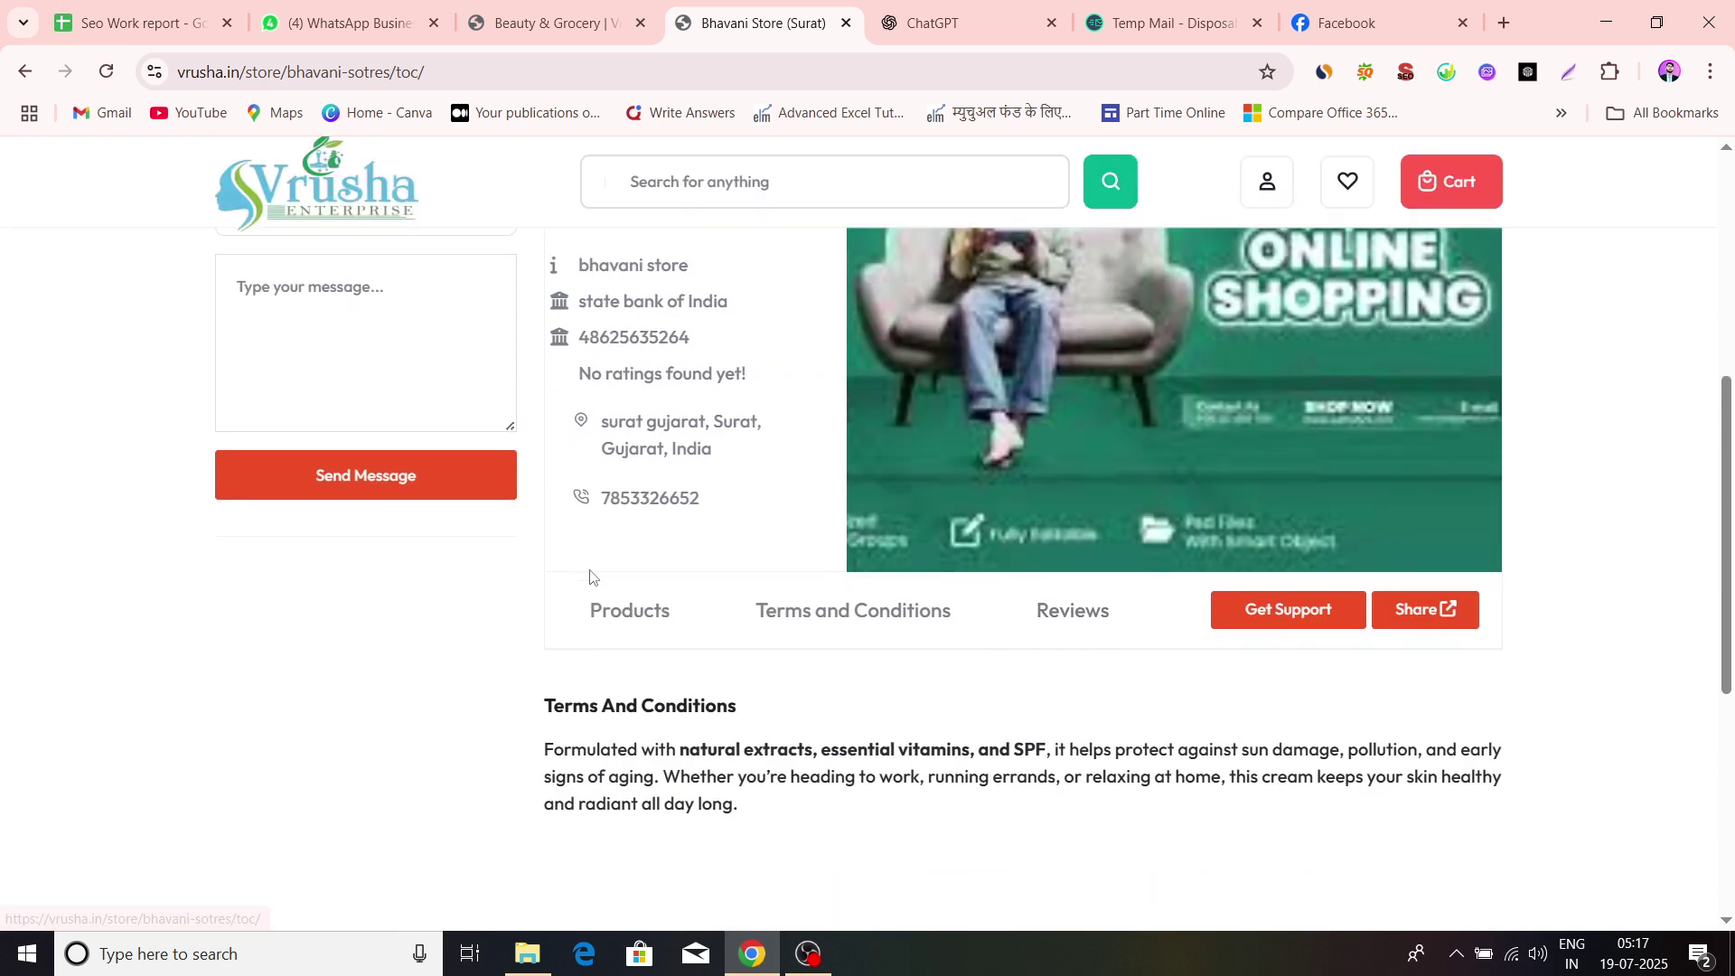
Go back to the store's empty product listing and scroll through it
click(594, 598)
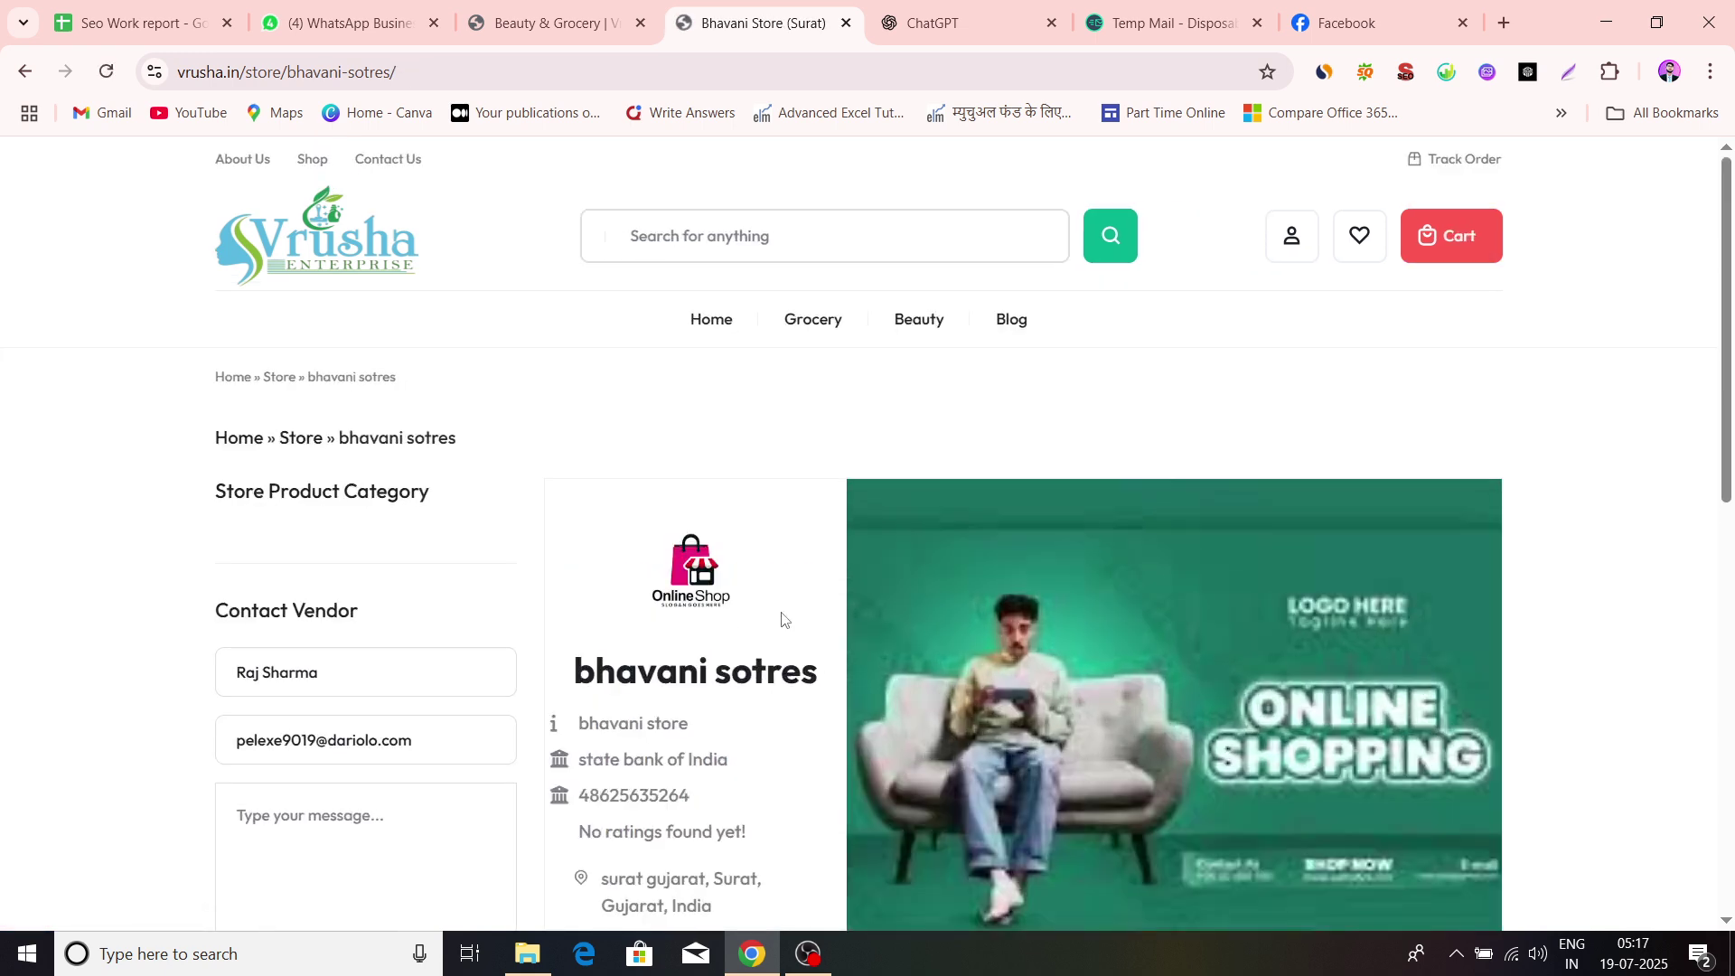
scroll(587, 723, down, 4)
scroll(687, 768, down, 5)
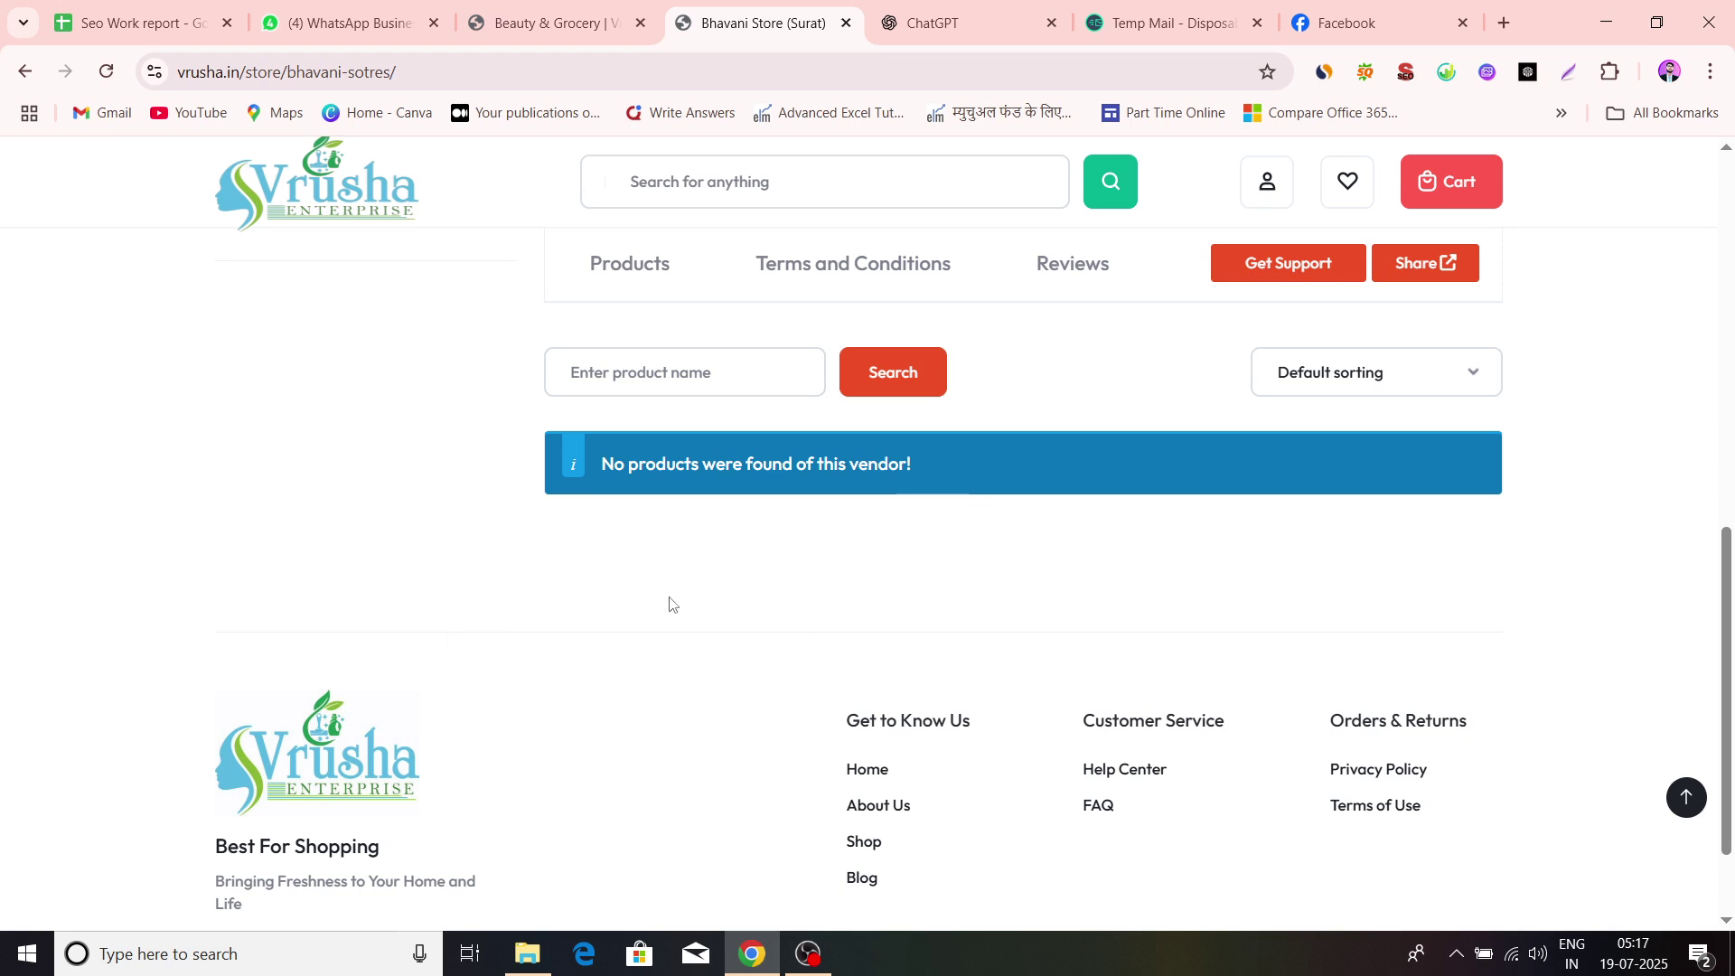
scroll(714, 628, up, 1)
scroll(714, 633, up, 5)
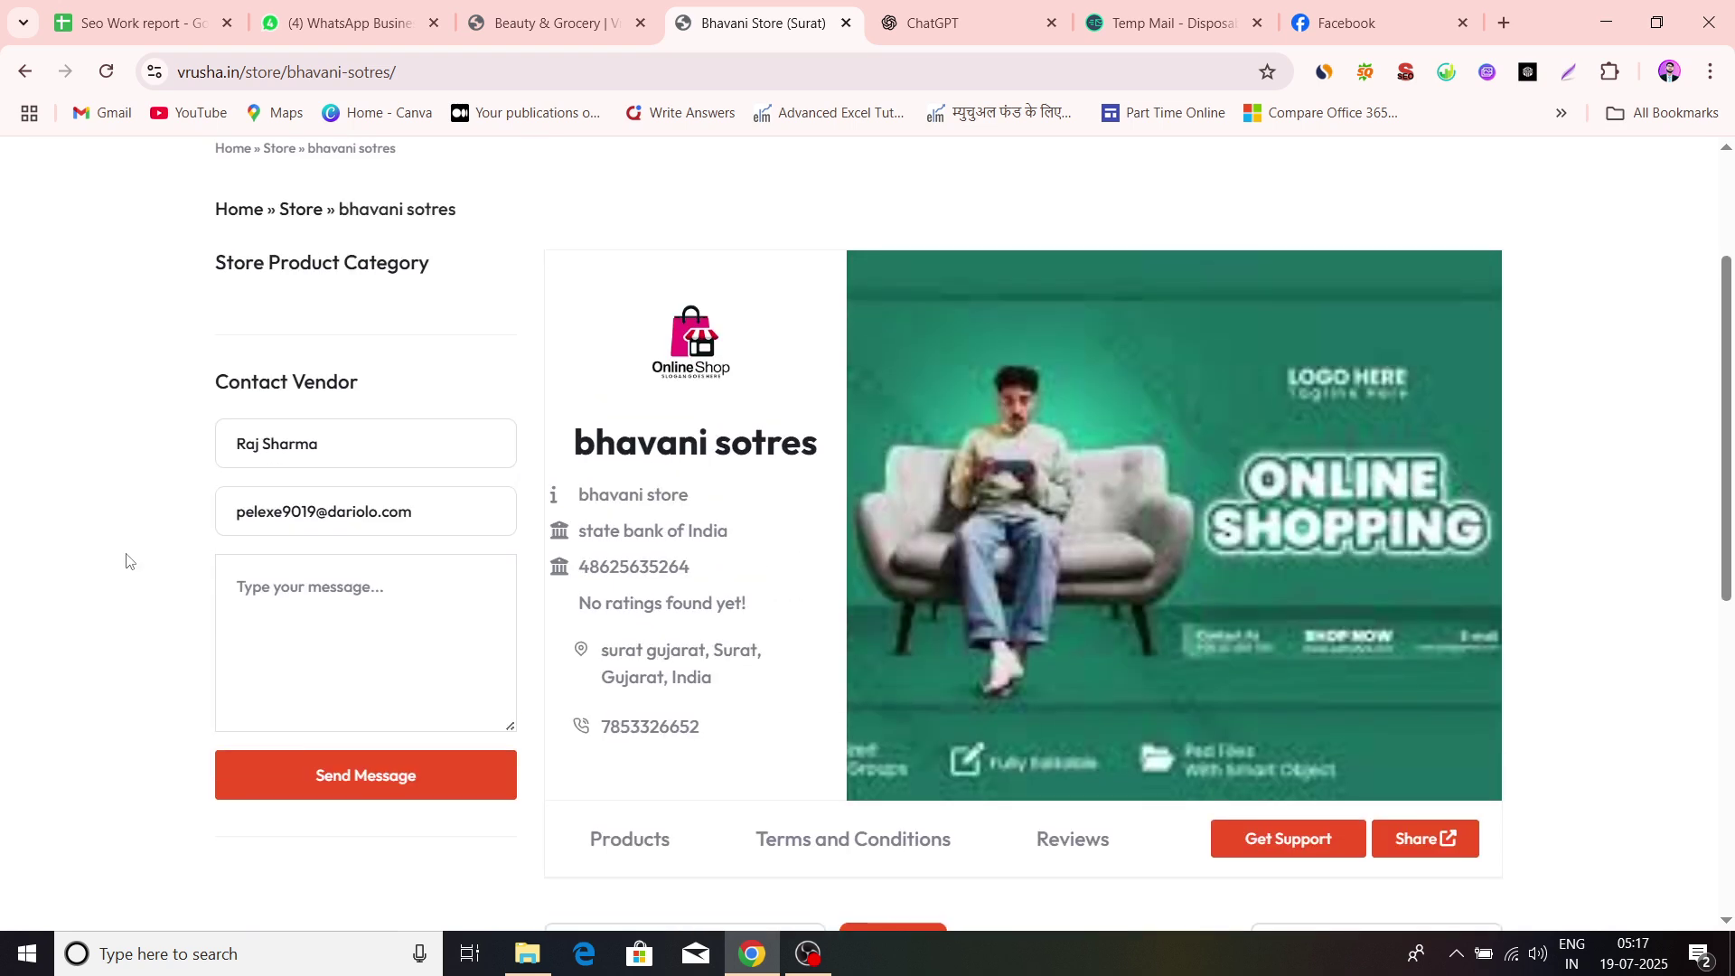
scroll(353, 519, up, 1)
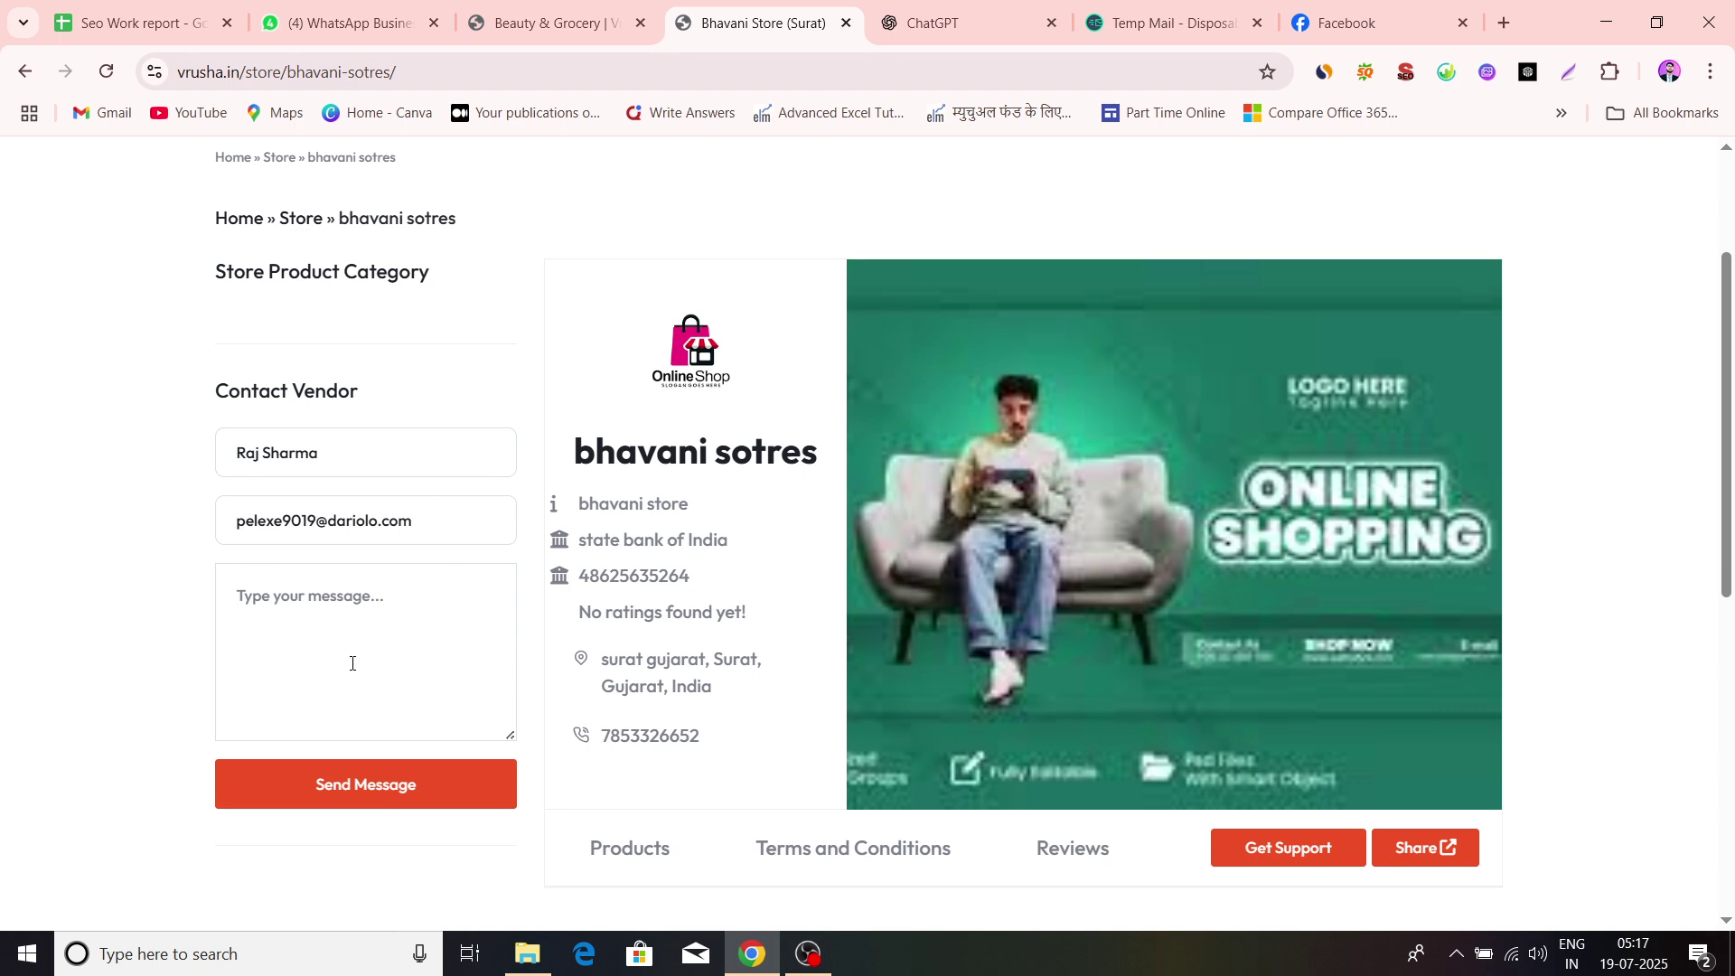
scroll(724, 604, up, 2)
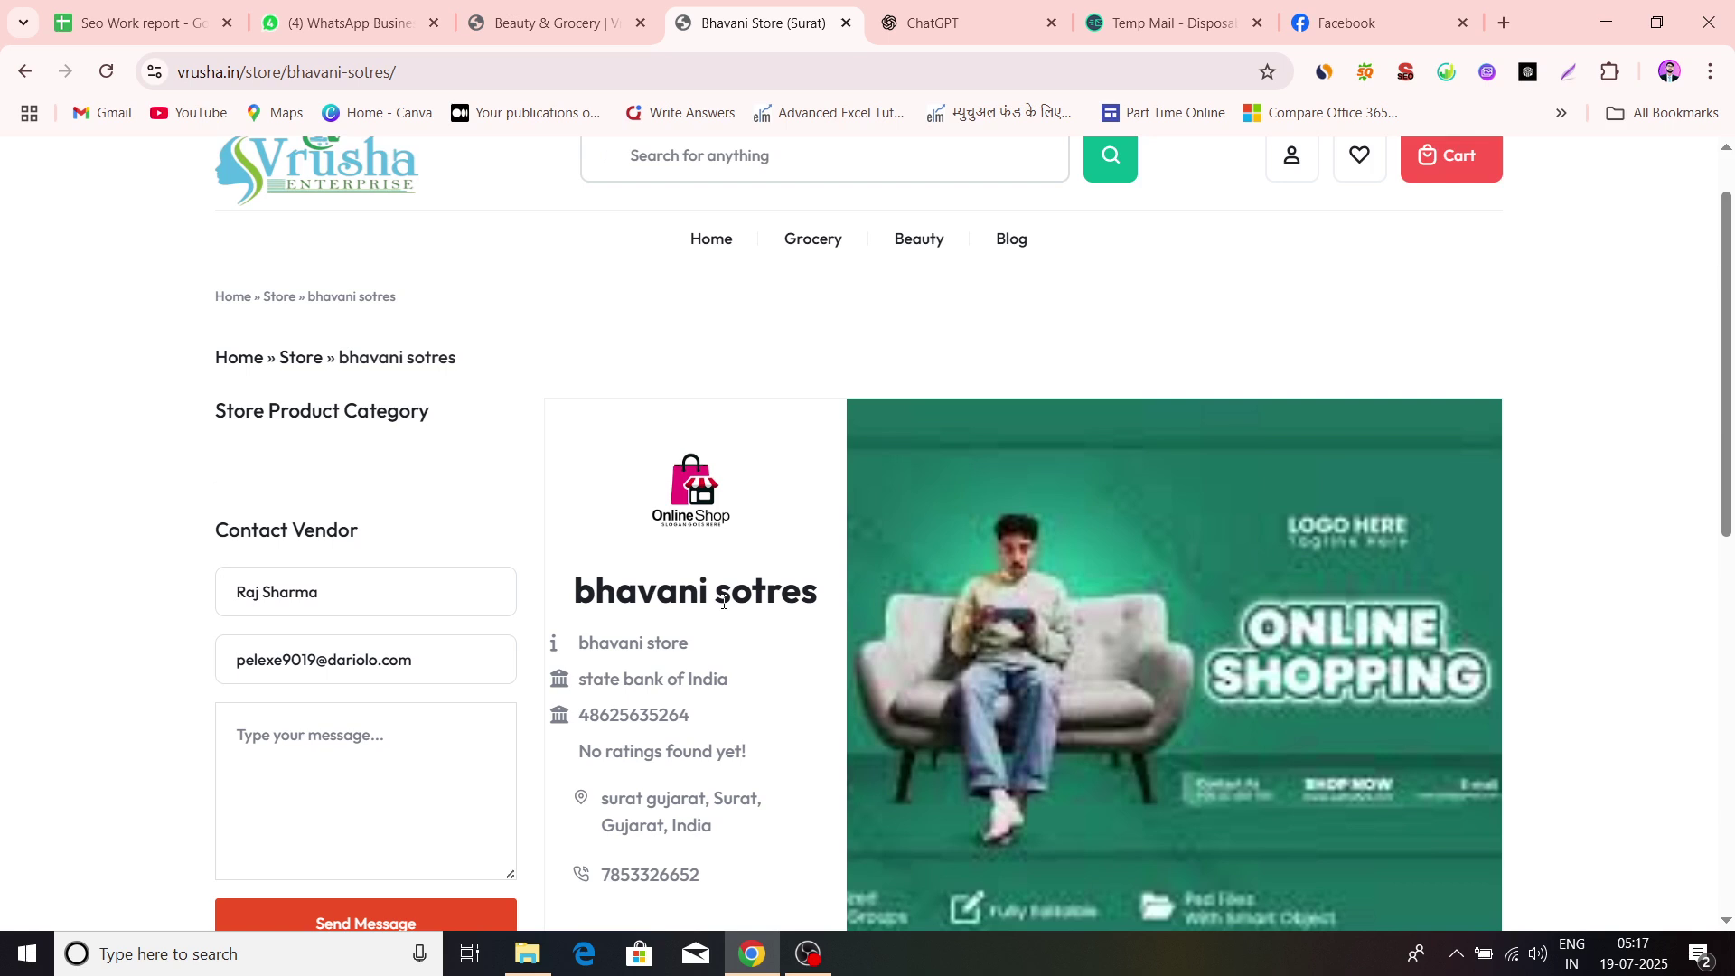
scroll(1070, 737, down, 5)
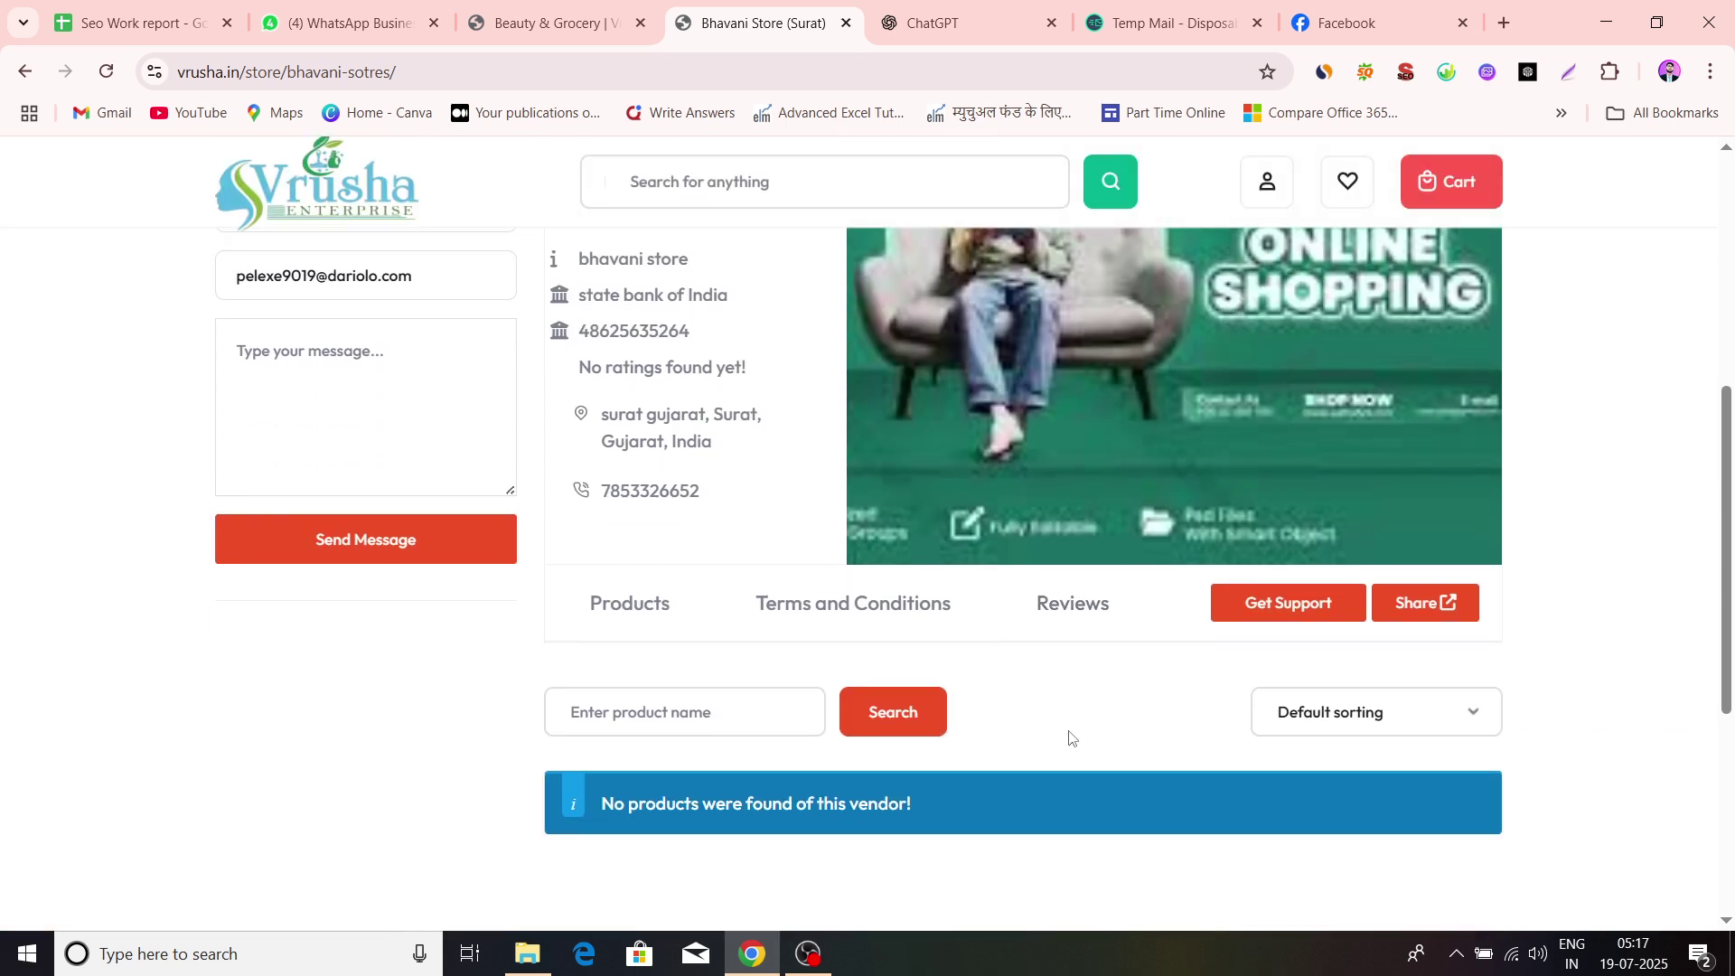
Show the dashboard Overview with ₹0.00 balance and zero sales, orders and products for July 2025
click(604, 25)
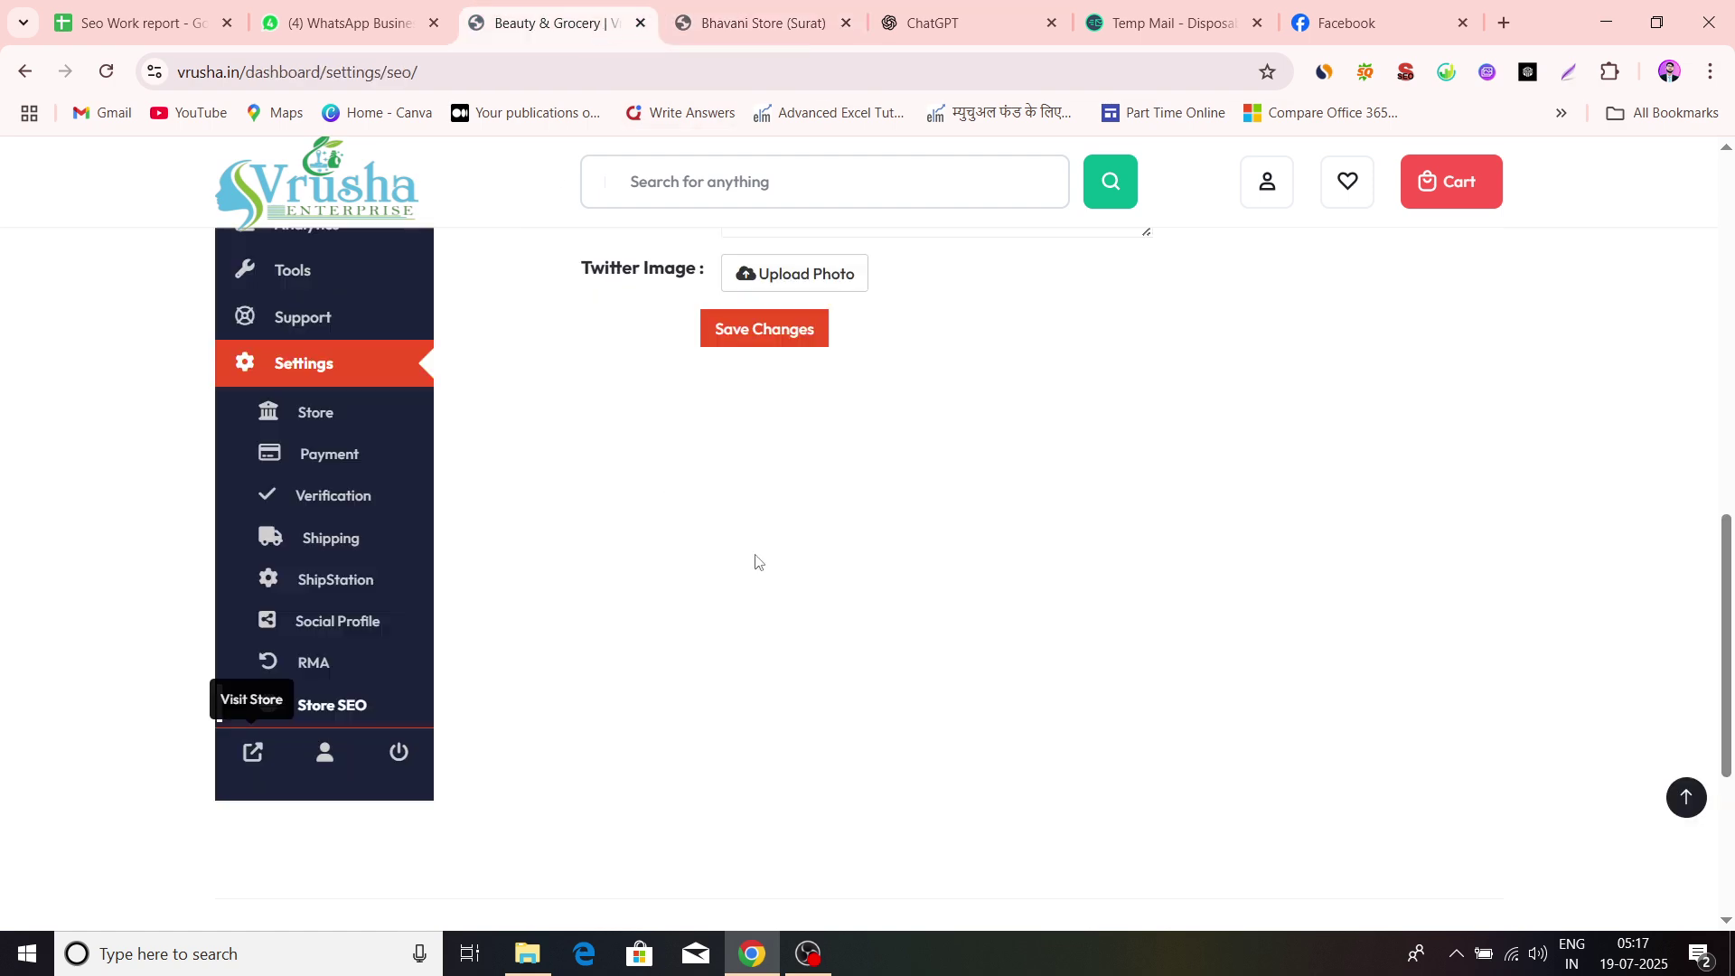
scroll(756, 556, up, 15)
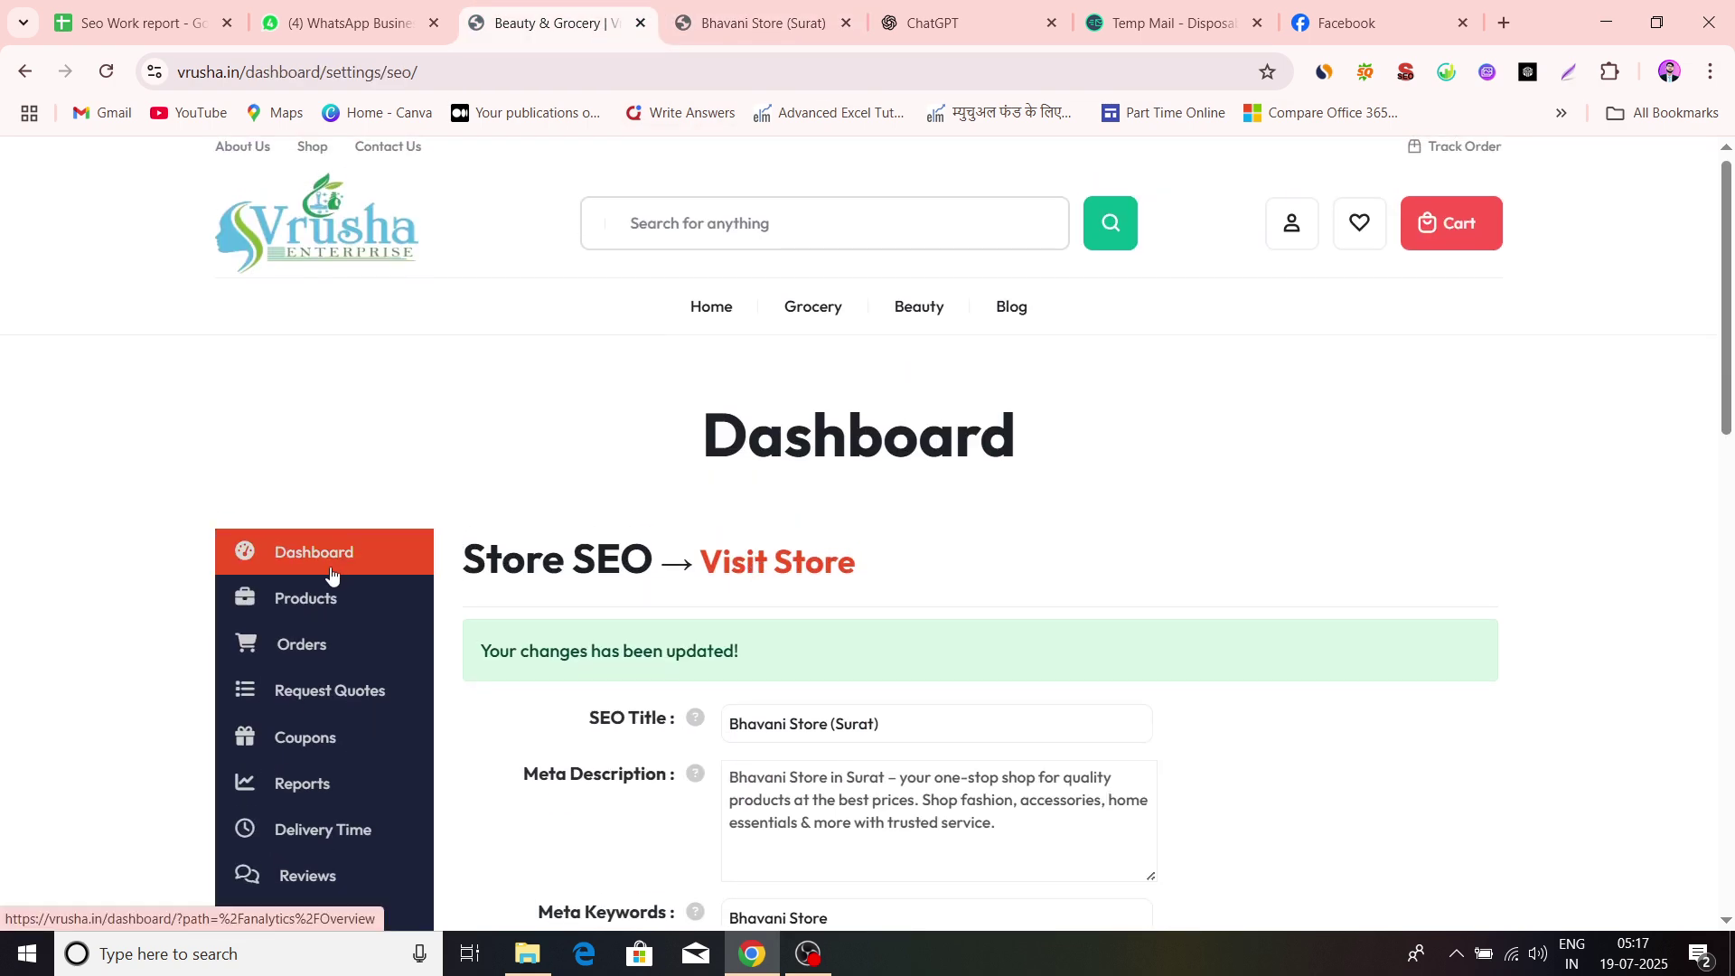
click(331, 573)
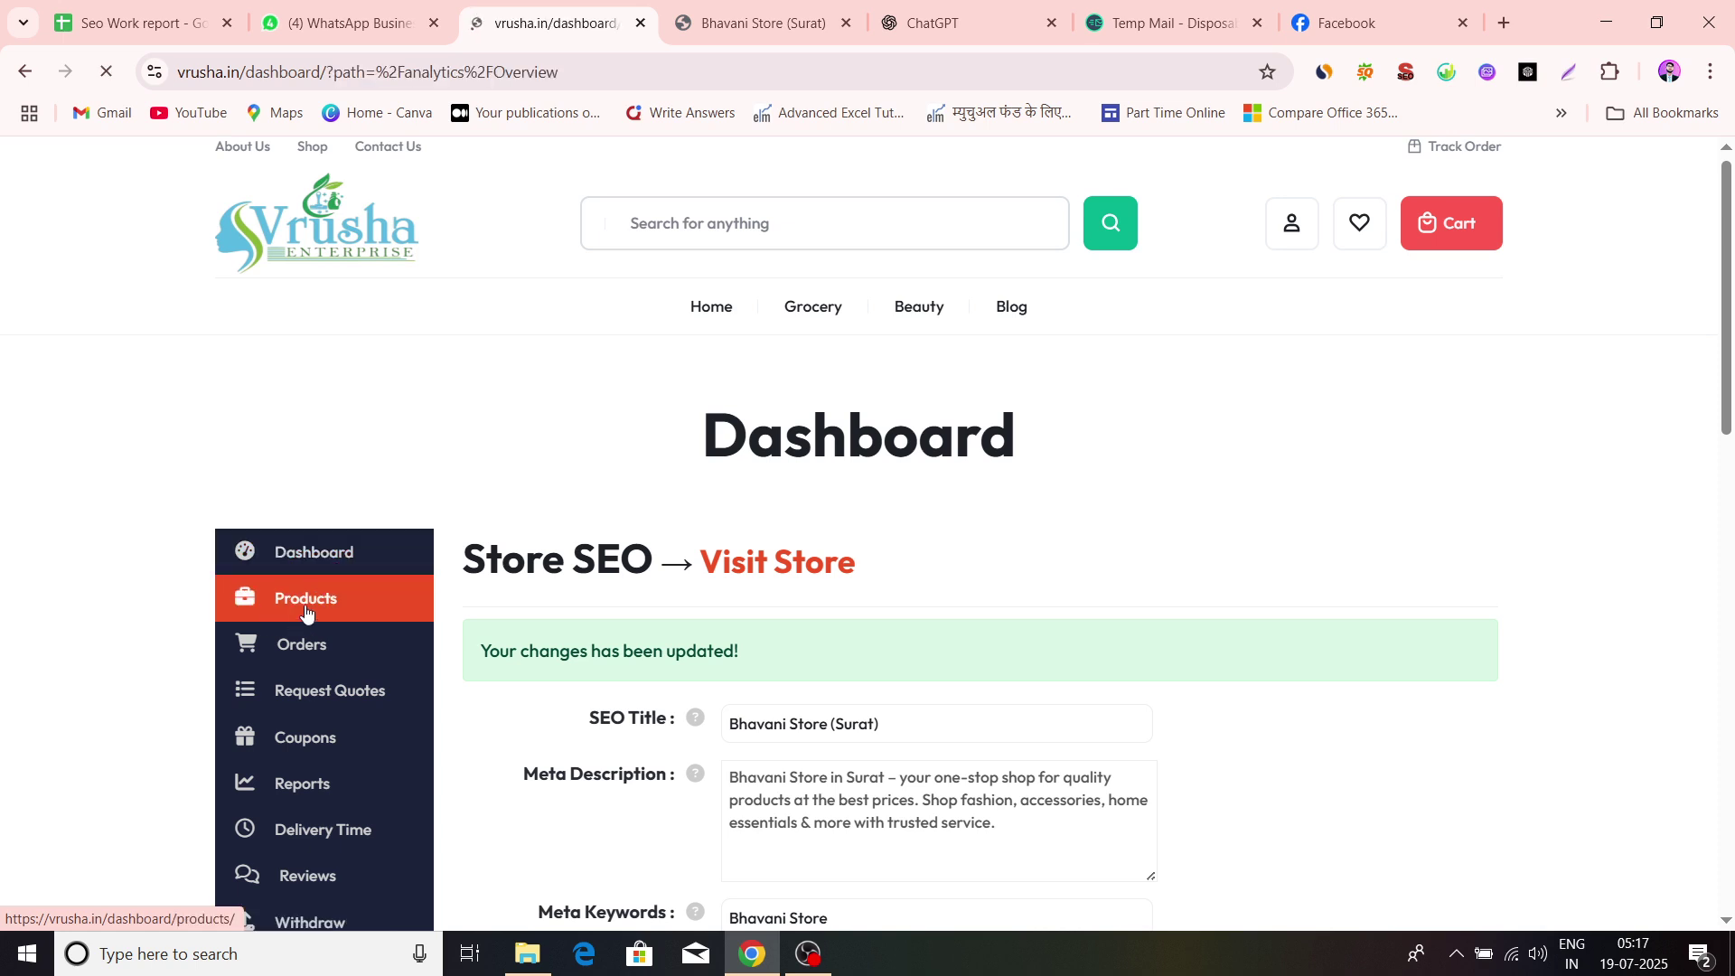
scroll(715, 560, down, 4)
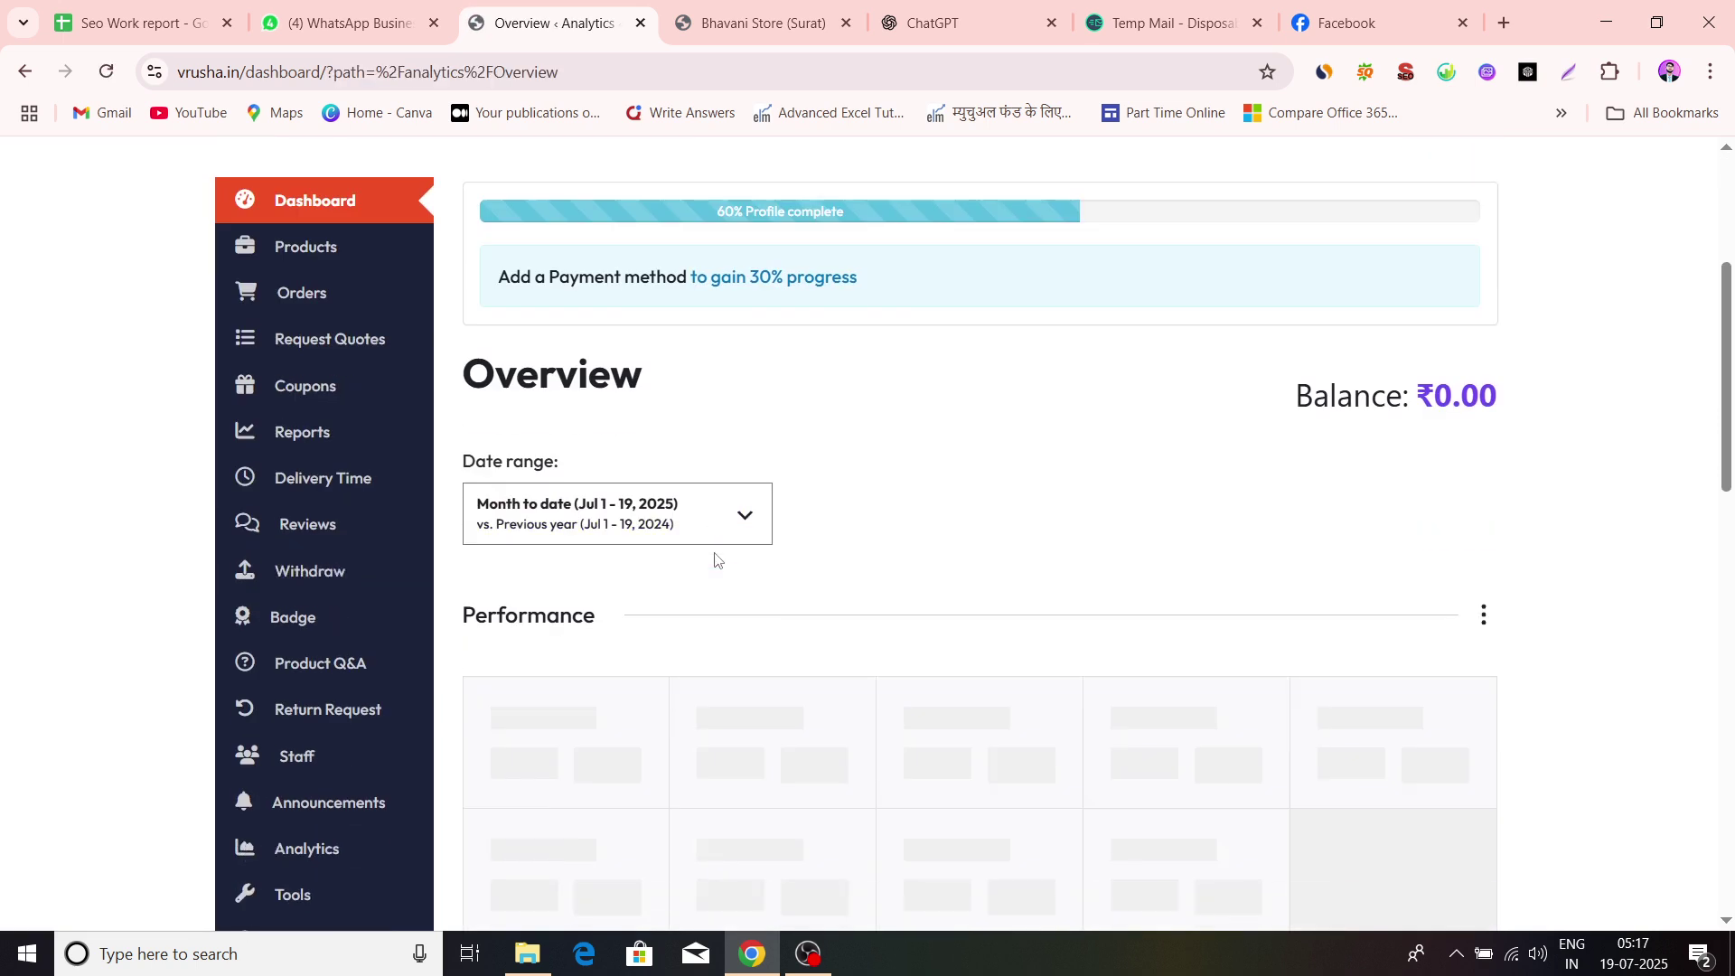
scroll(802, 616, up, 1)
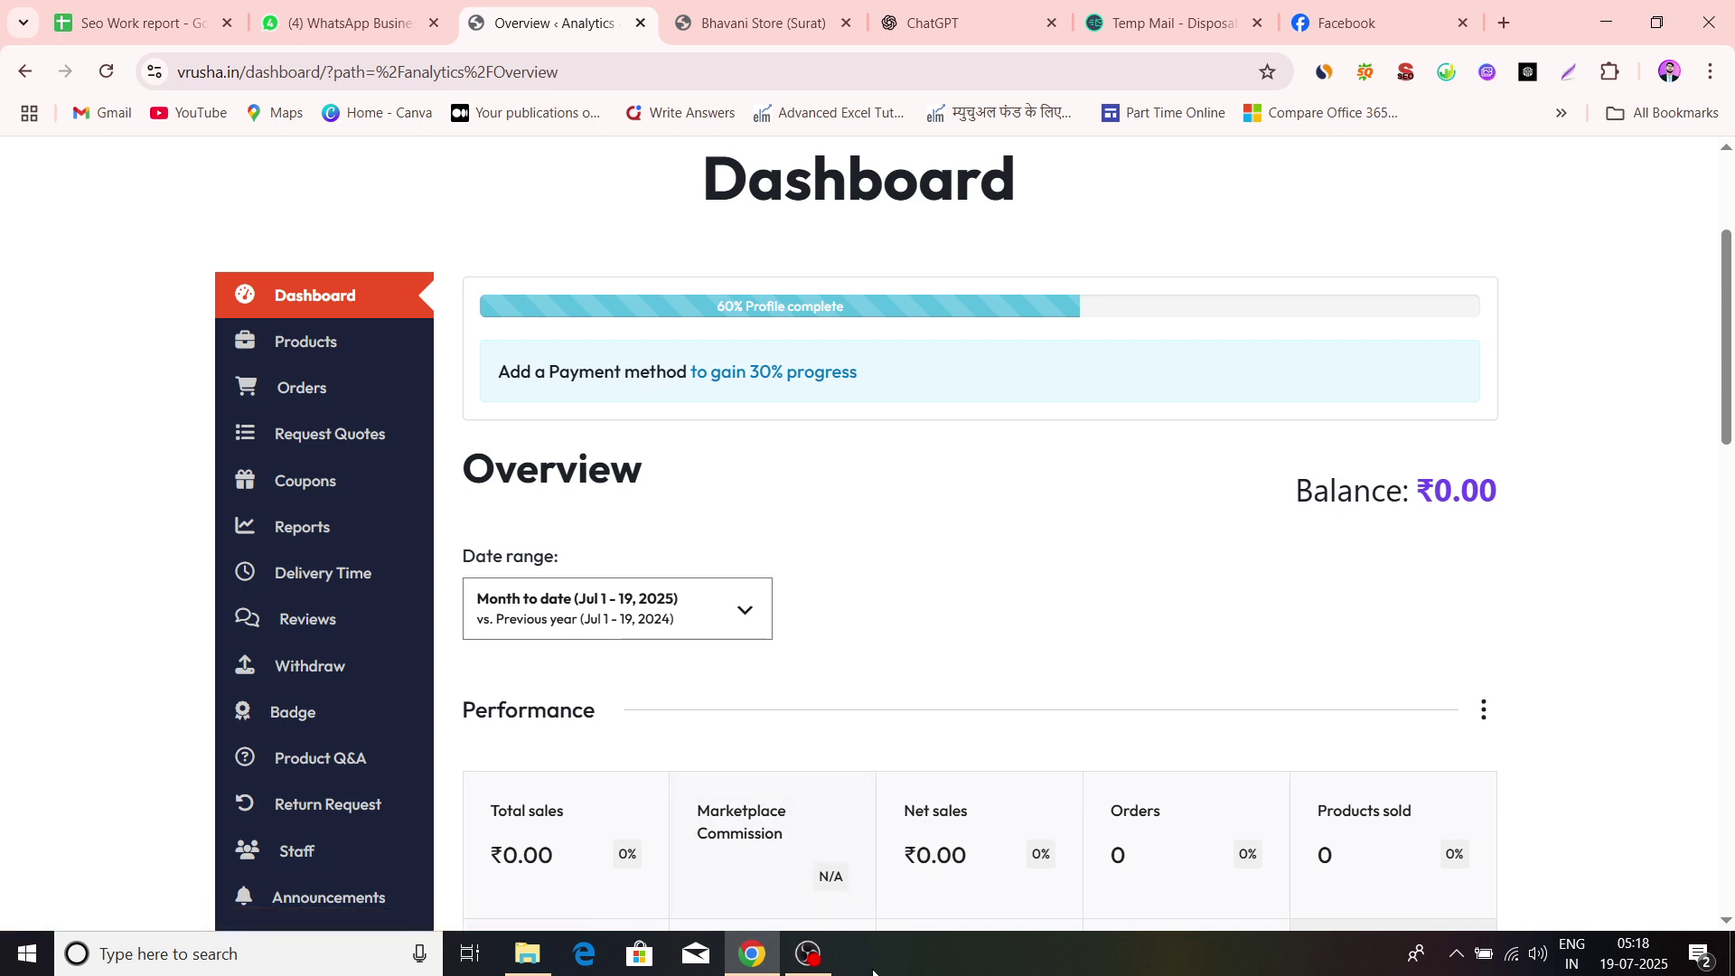
click(824, 962)
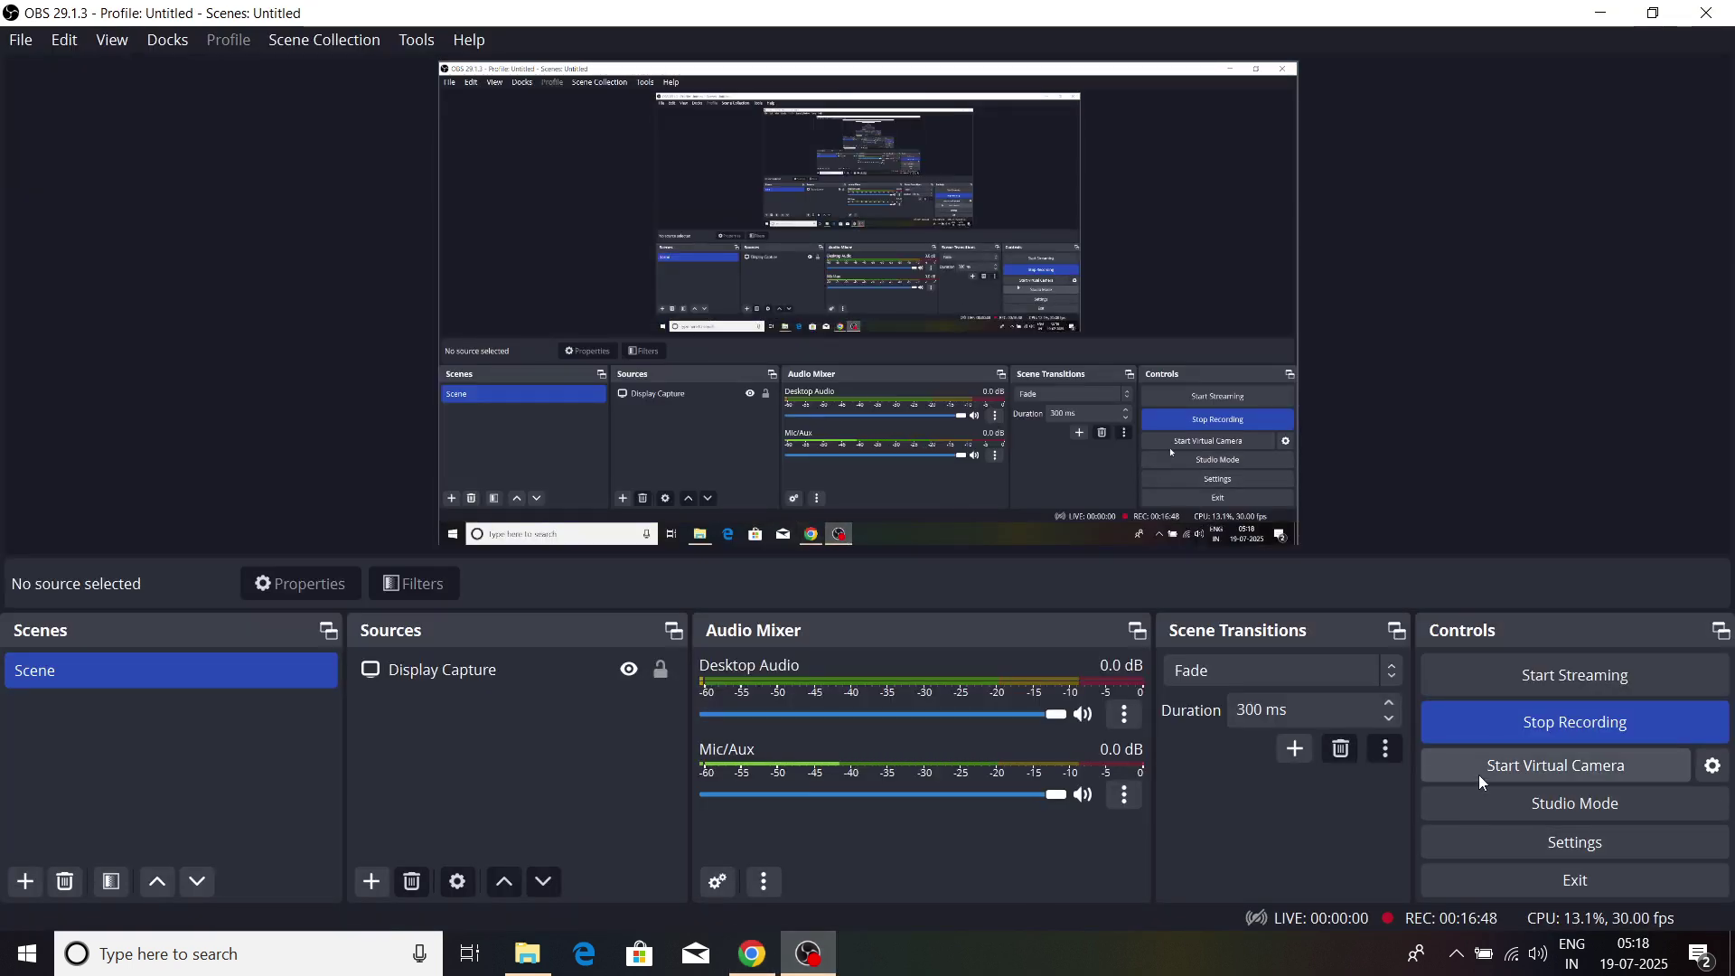